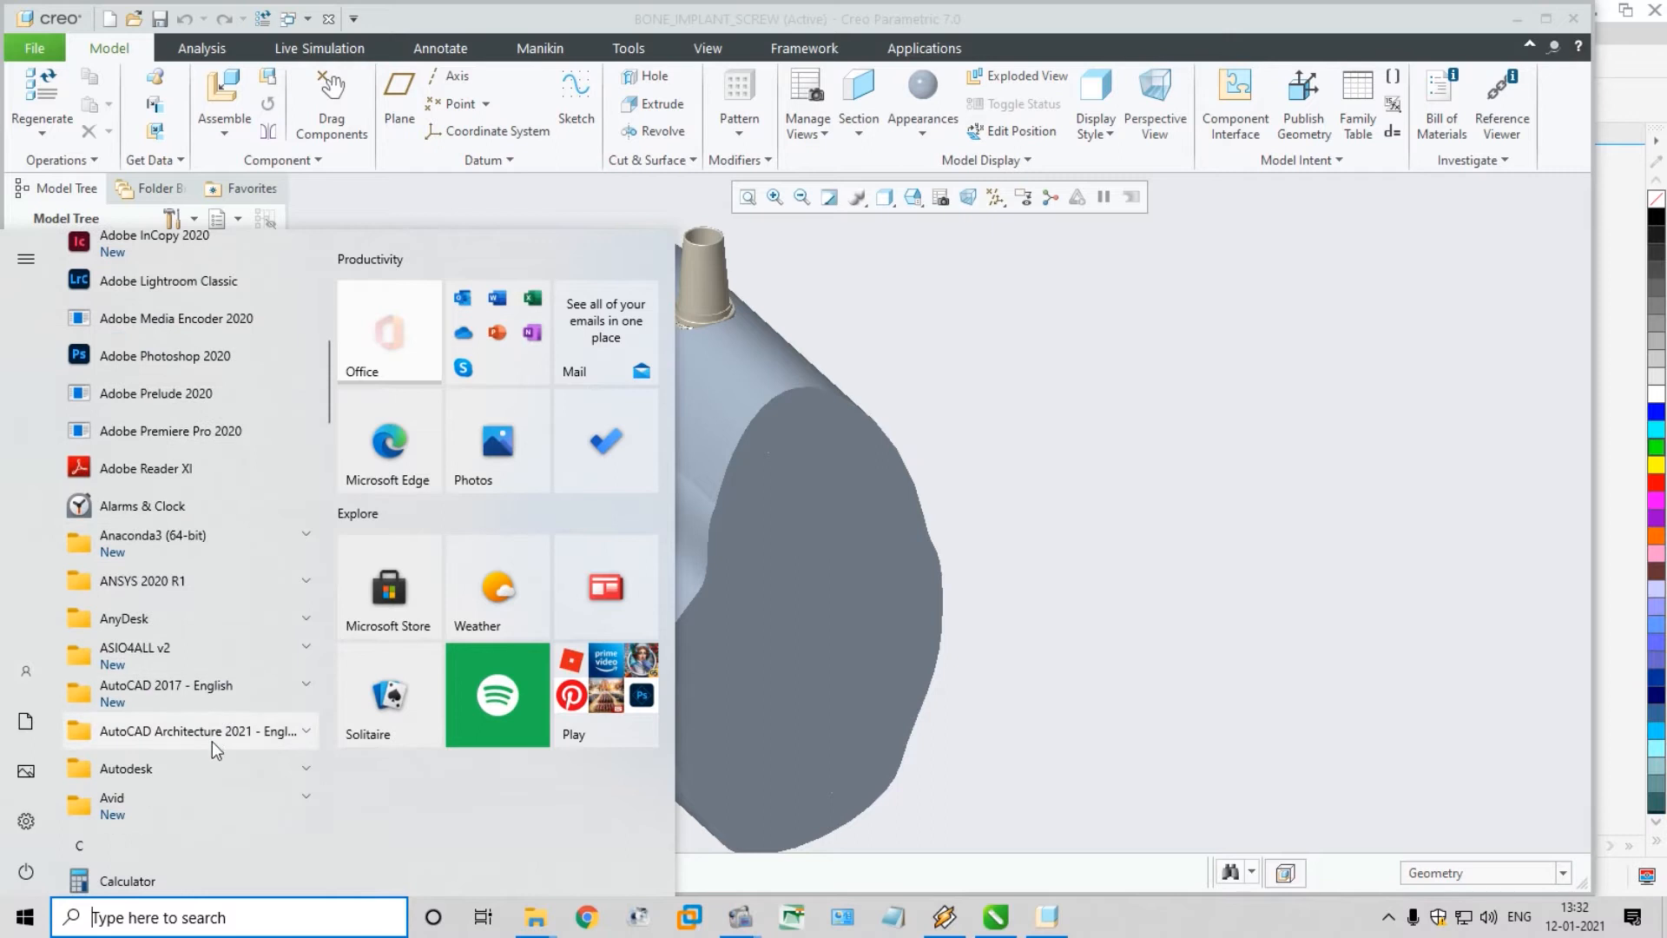
Launch Workbench 2020 R1 from the installed ANSYS 2020 R1 programs
left_click(261, 591)
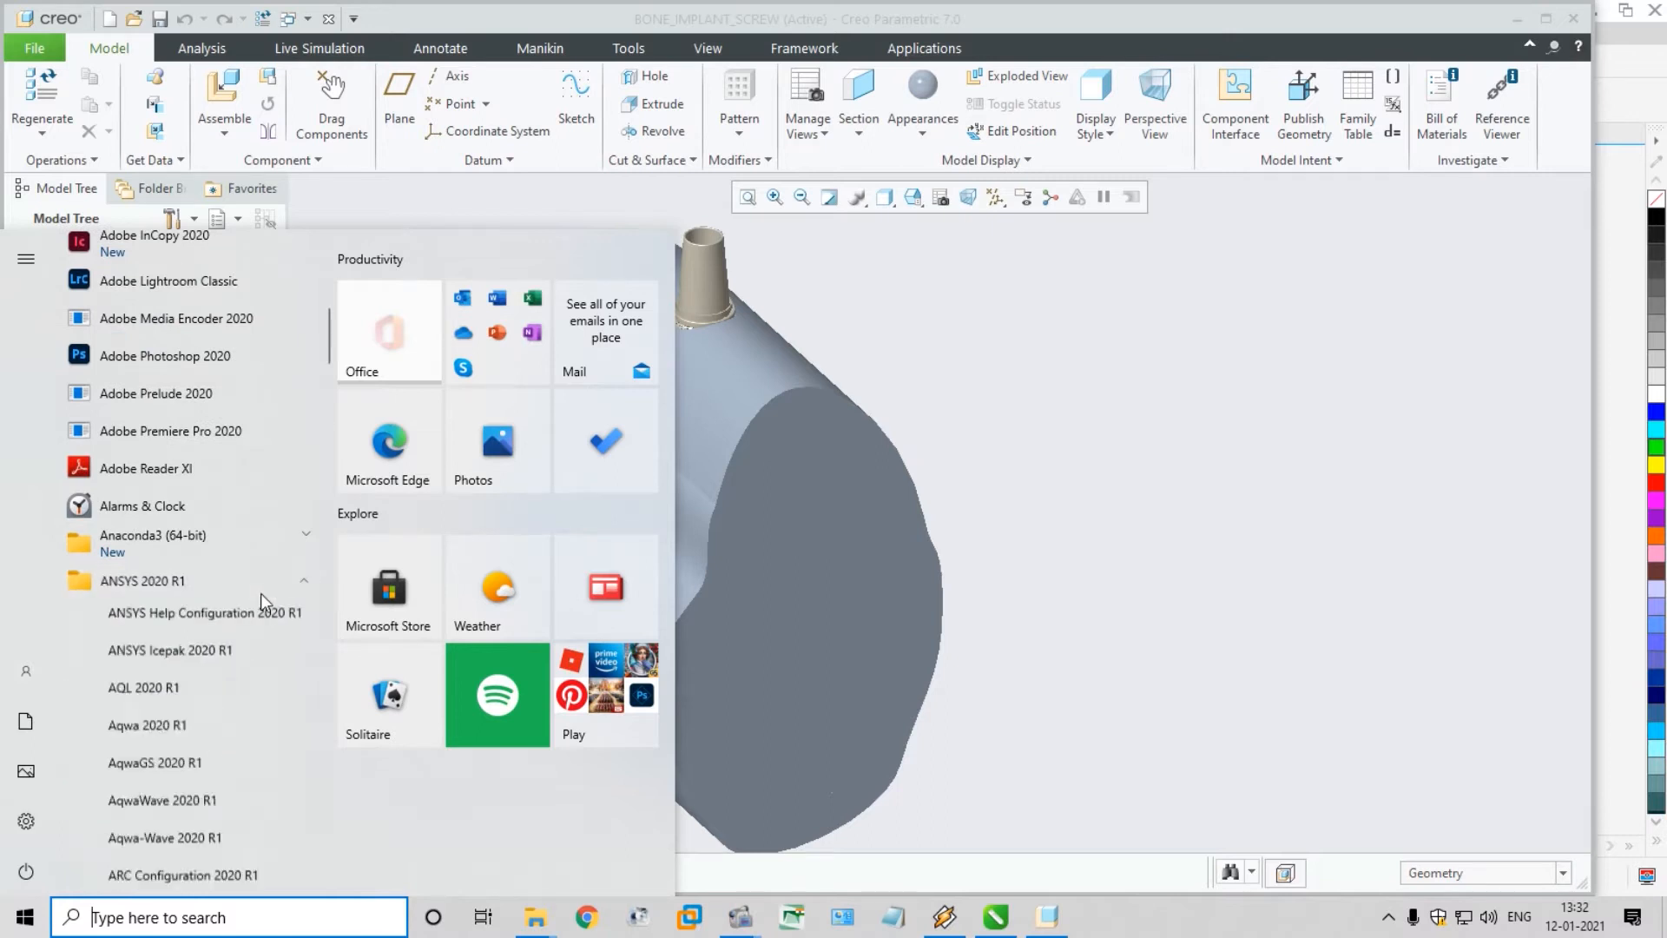
scroll(238, 639, "down", 10)
scroll(233, 664, "down", 15)
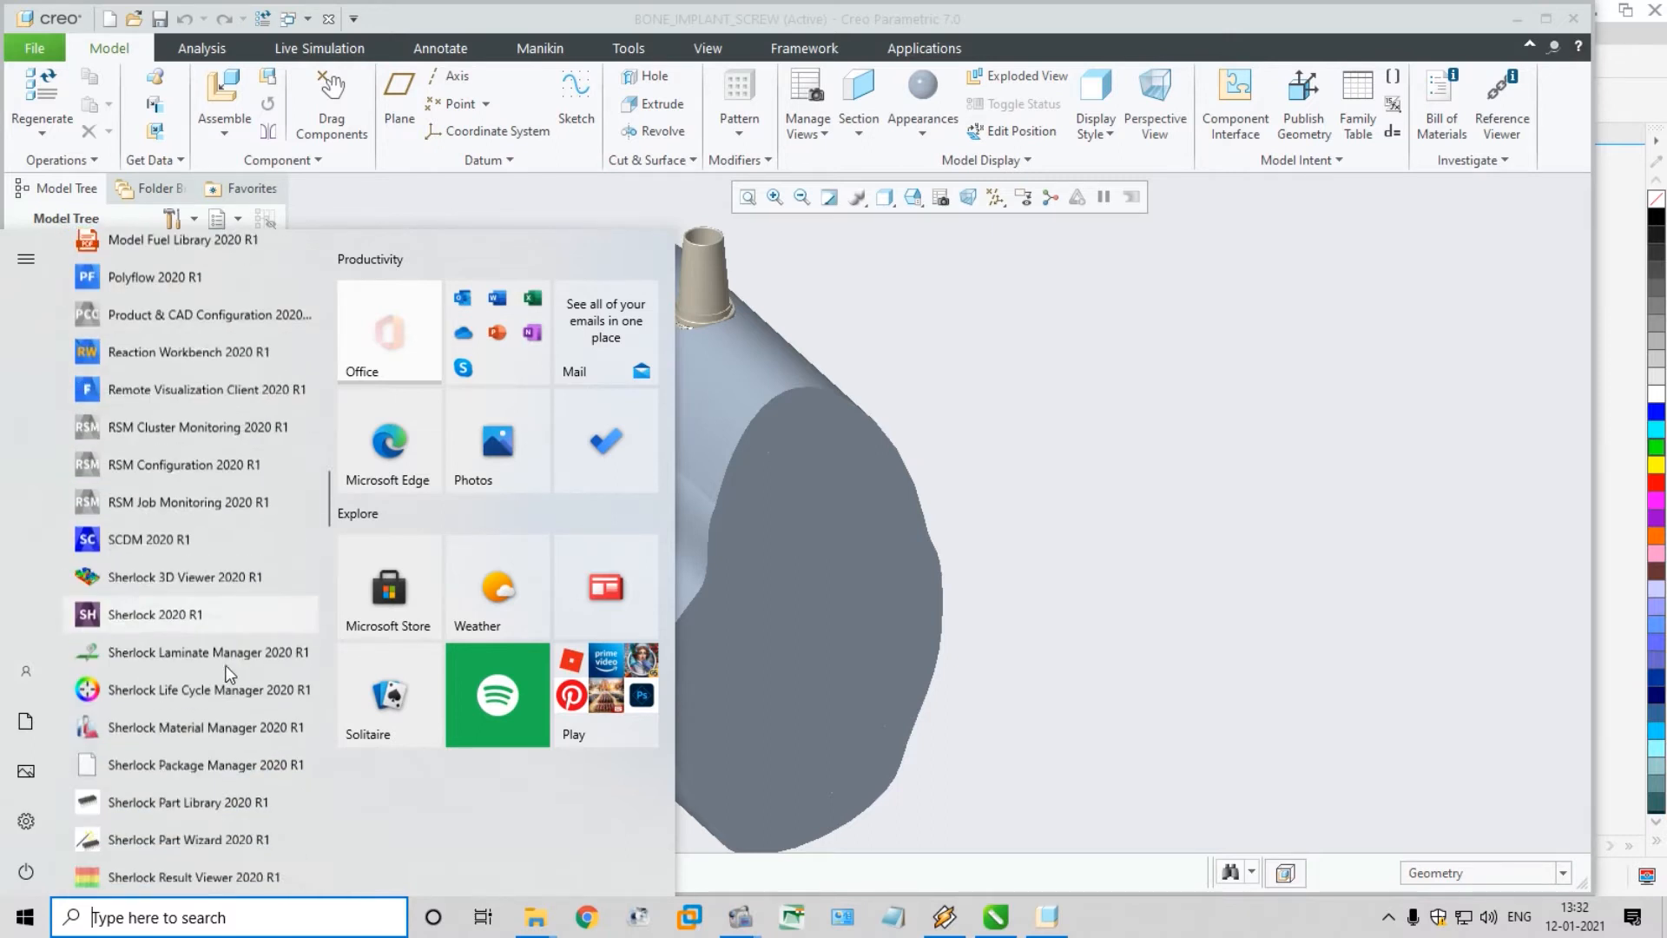
scroll(222, 668, "up", 1)
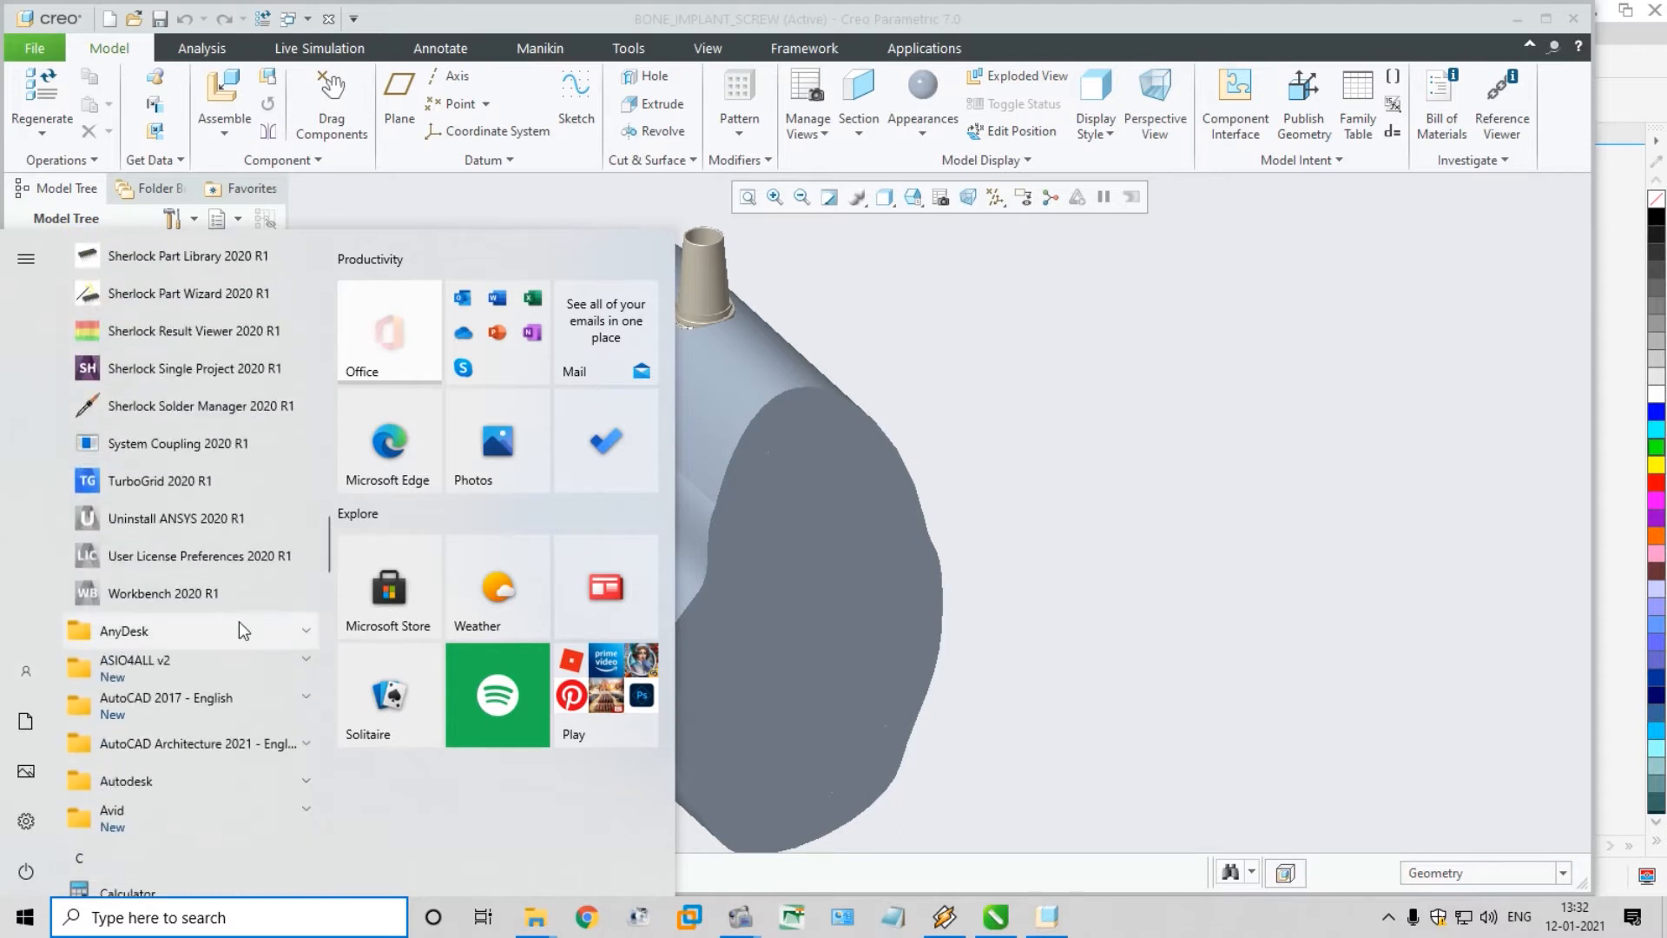
left_click(250, 587)
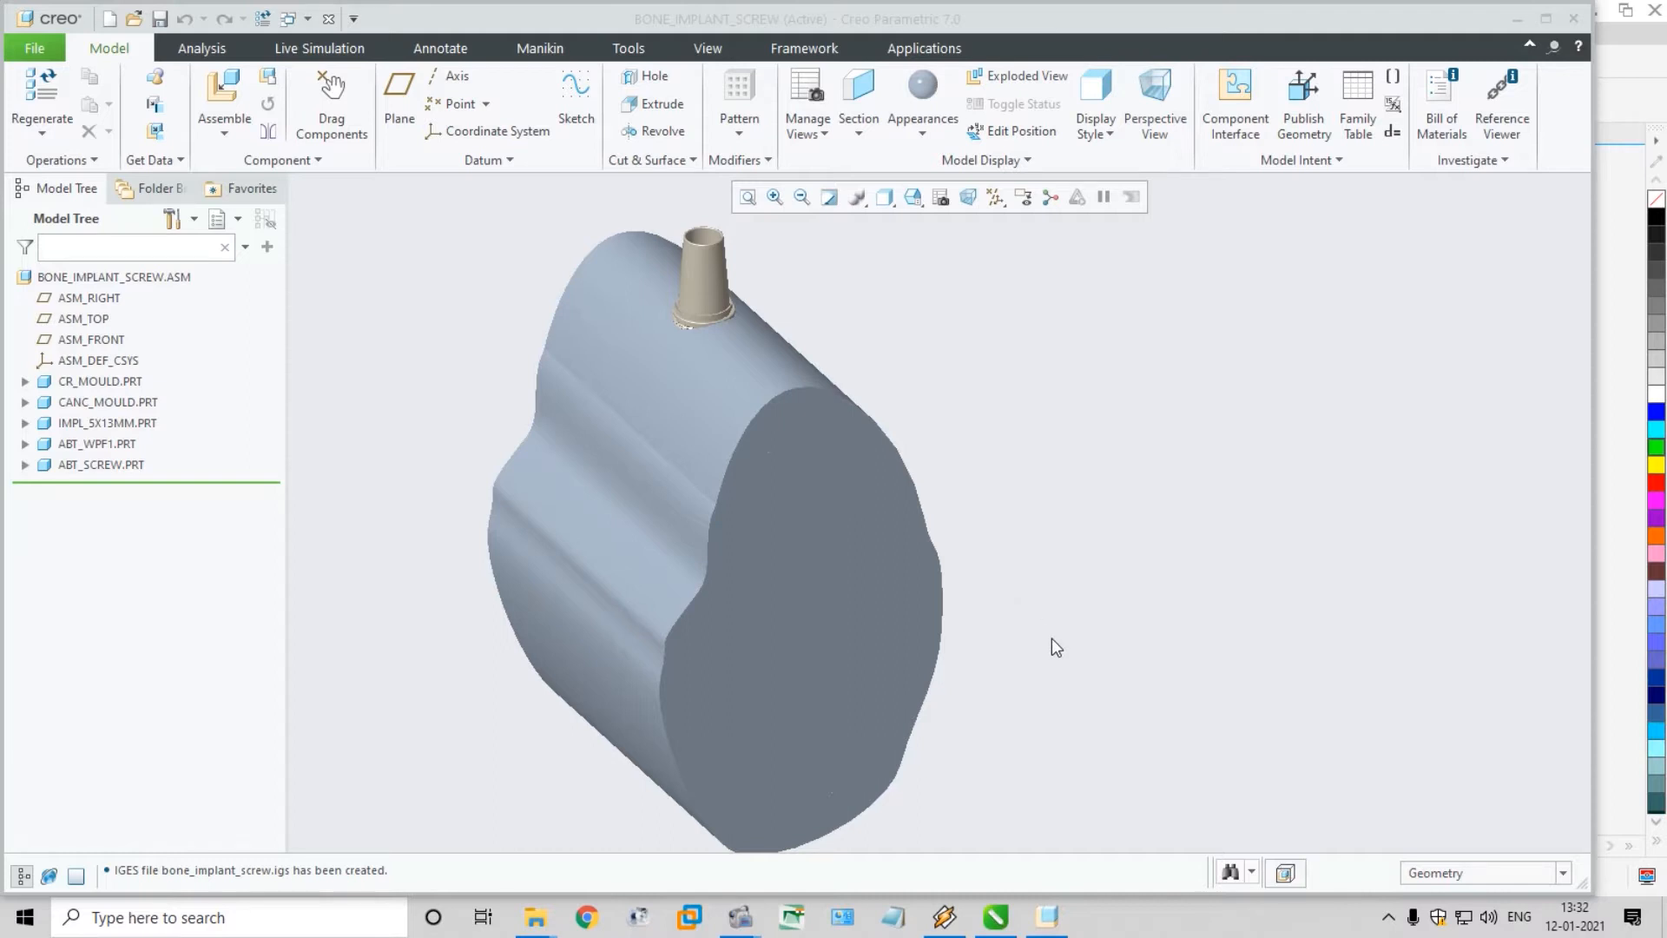
Maximize Creo Parametric and examine the BONE_IMPLANT_SCREW assembly from several angles, highlighting the CANC_MOULD and CR_MOULD parts
left_click(1549, 26)
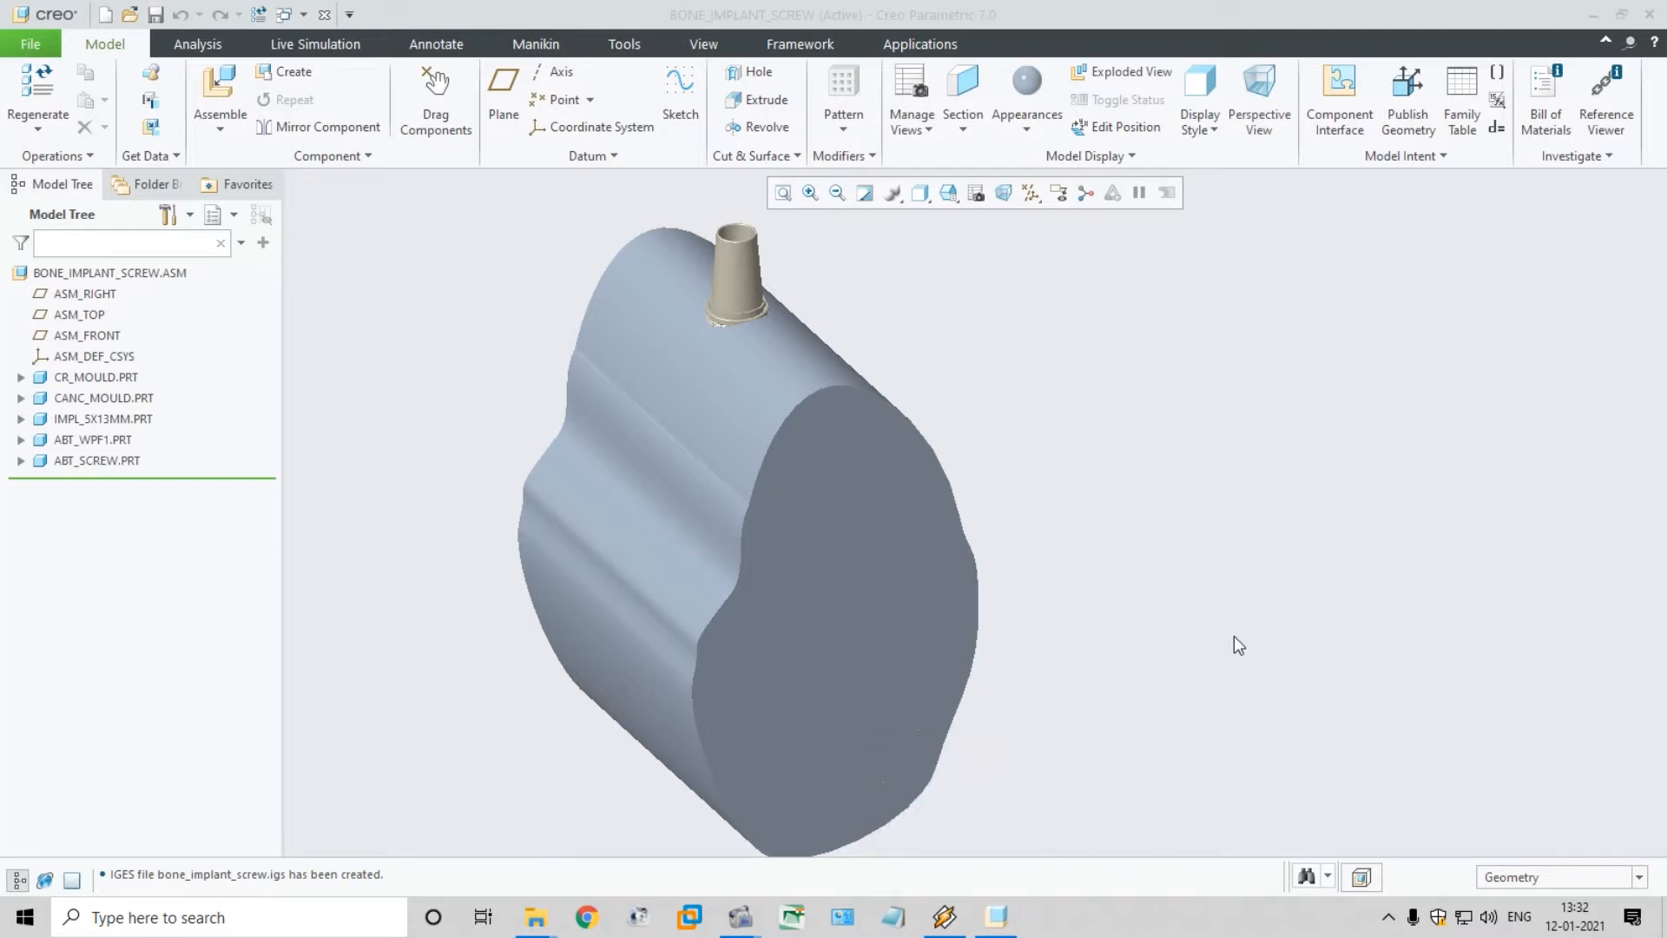
left_click(804, 480)
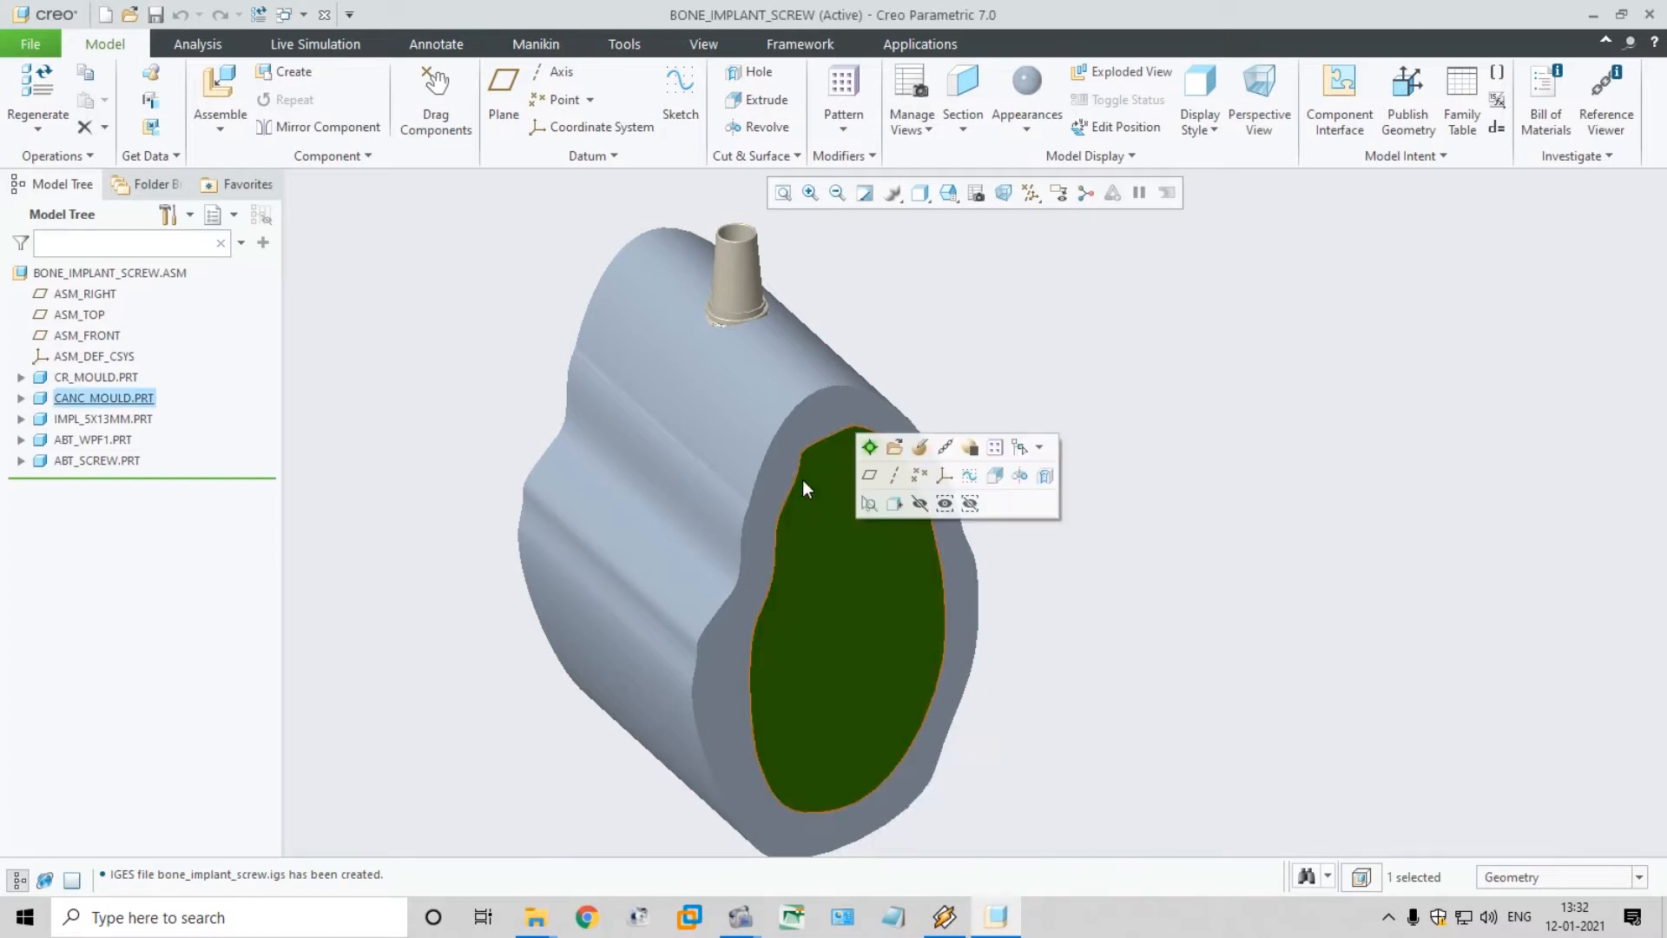
left_click(815, 431)
left_click(764, 414)
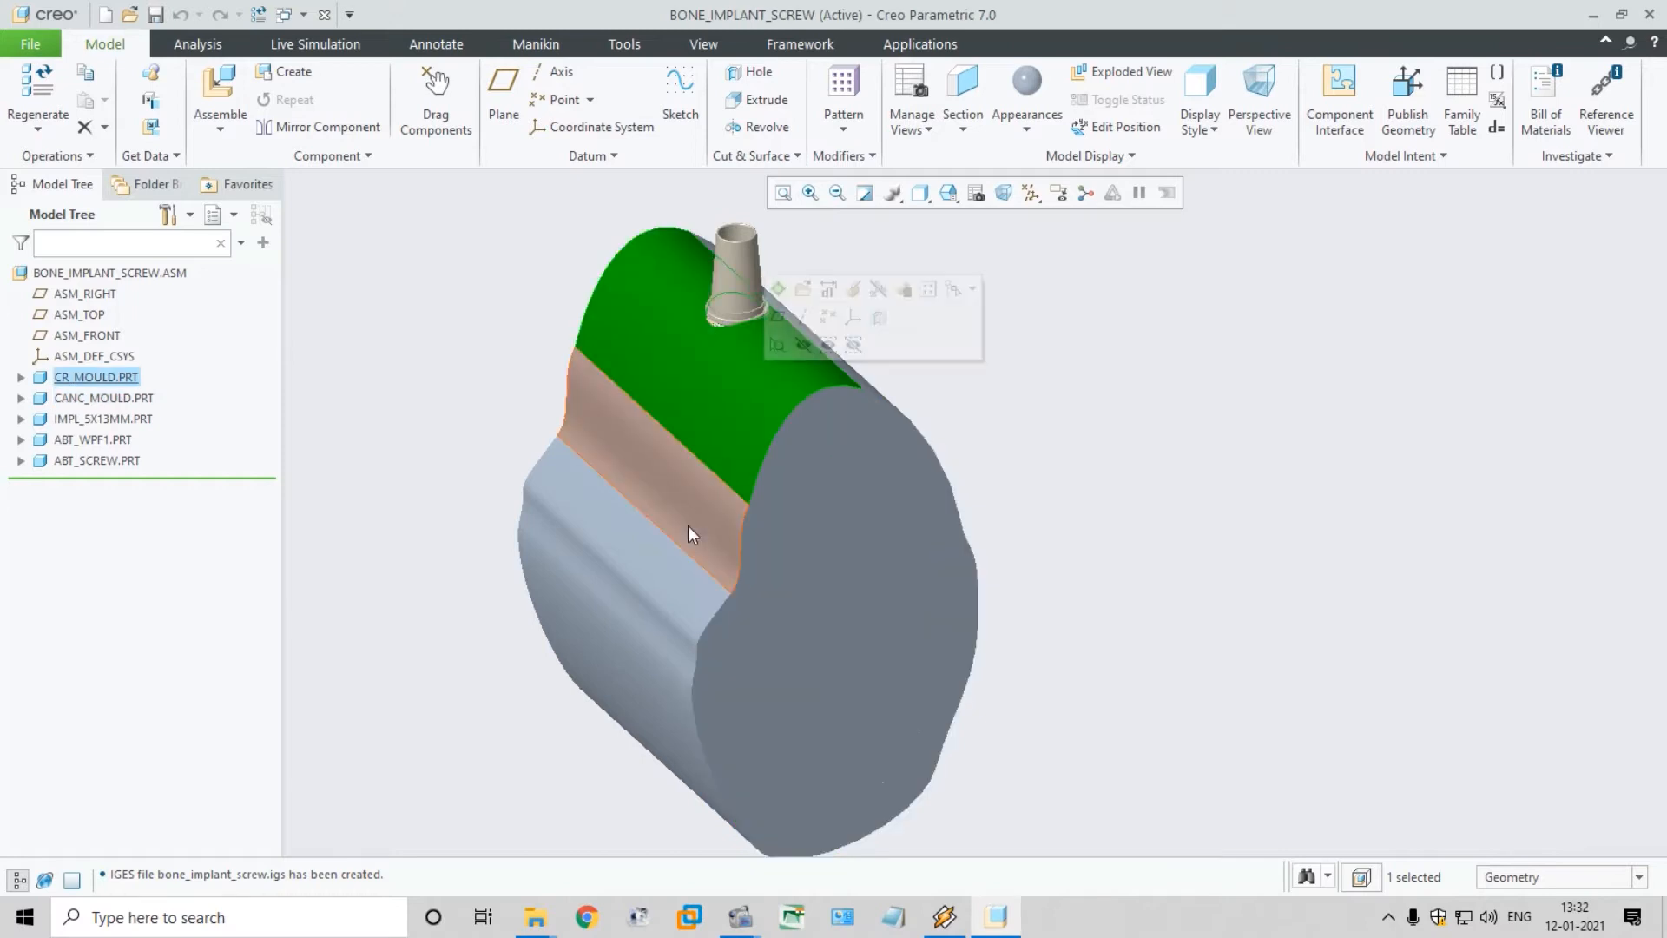
left_click(642, 625)
left_click(659, 612)
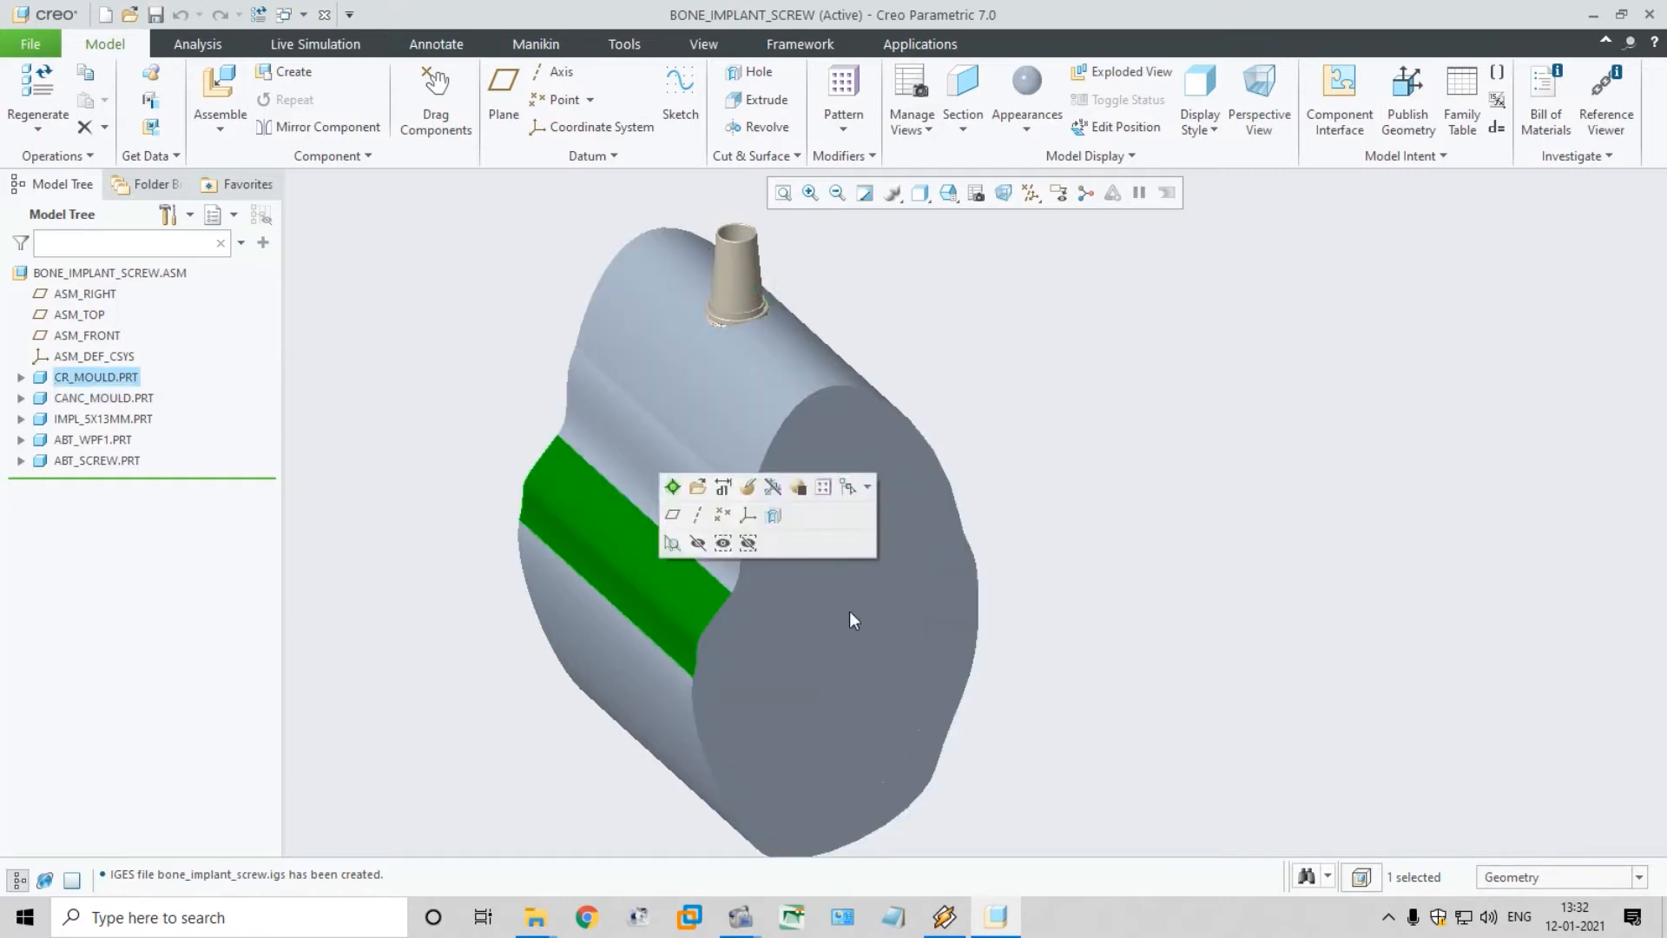
left_click(1137, 568)
middle_click_drag(1117, 561, 967, 607)
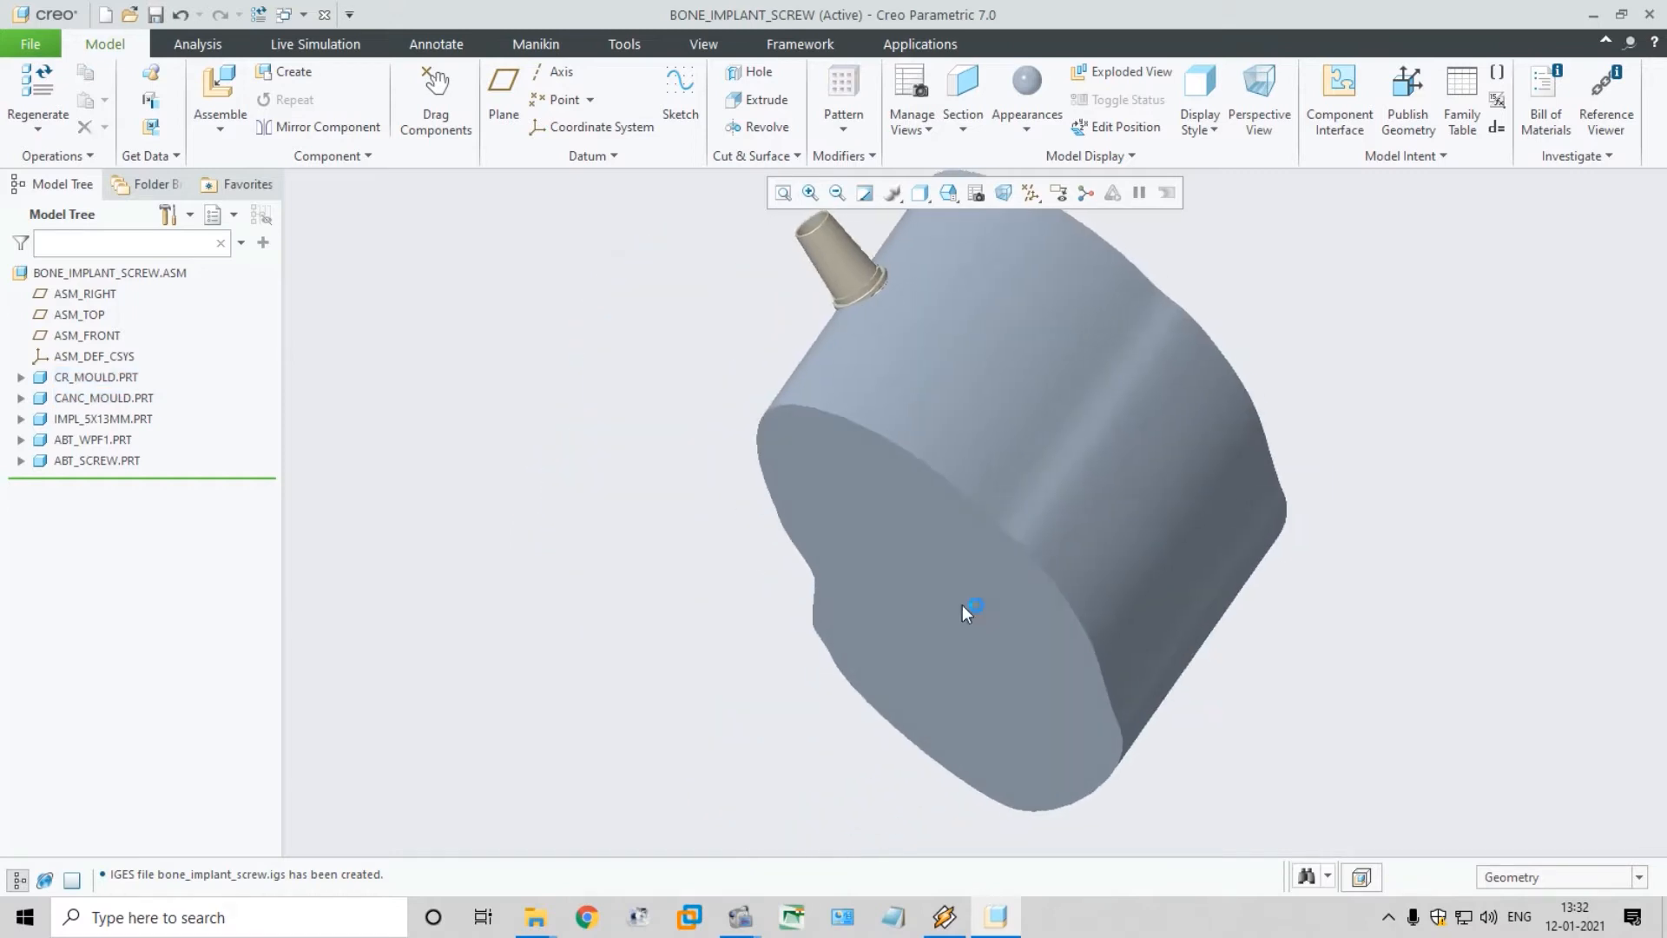
left_click(1024, 471)
left_click(1130, 539)
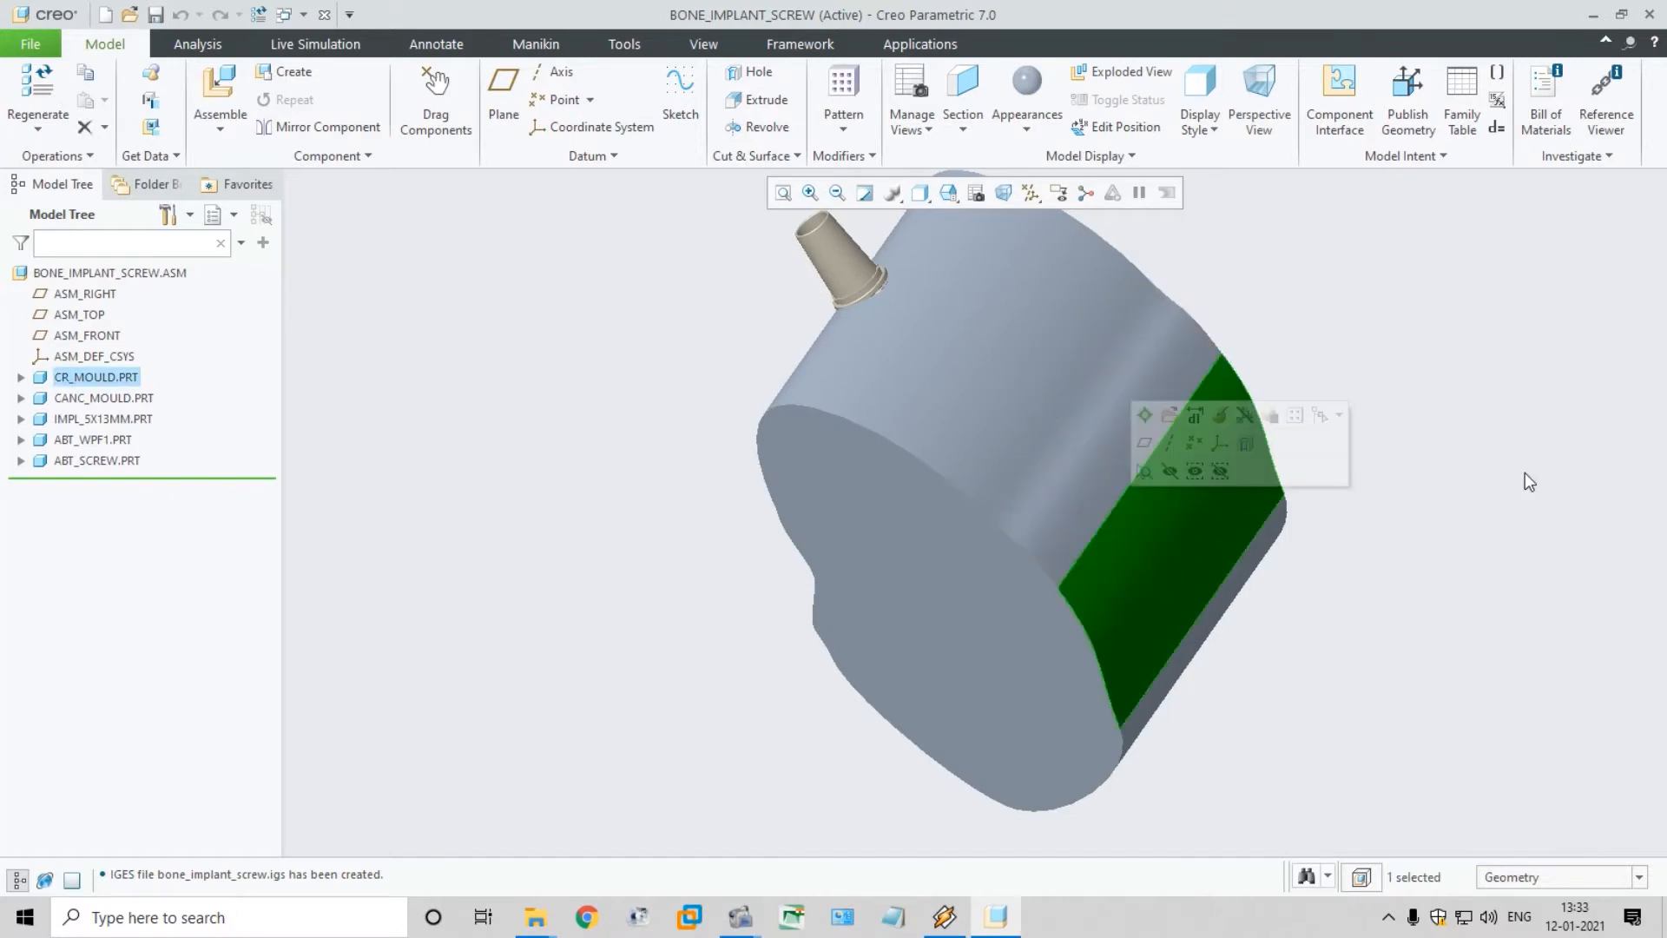
left_click(1436, 508)
scroll(1452, 402, "up", 3)
scroll(1433, 383, "down", 5)
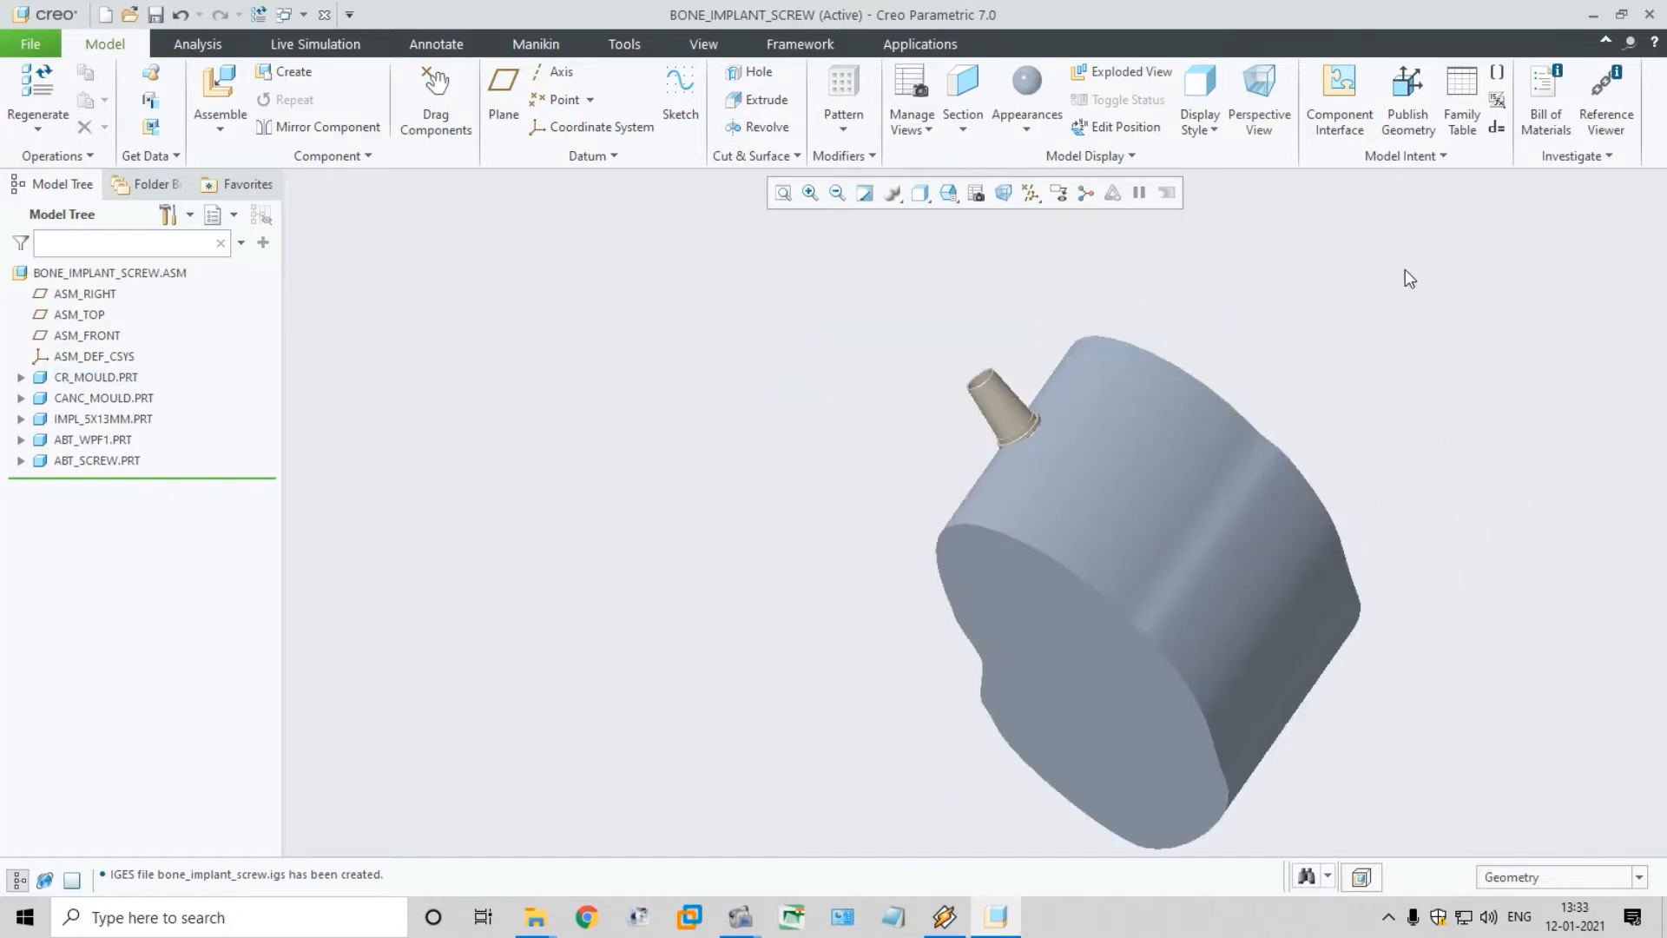
middle_click_drag(1402, 308, 1497, 374)
scroll(1325, 512, "up", 2)
scroll(1325, 512, "down", 2)
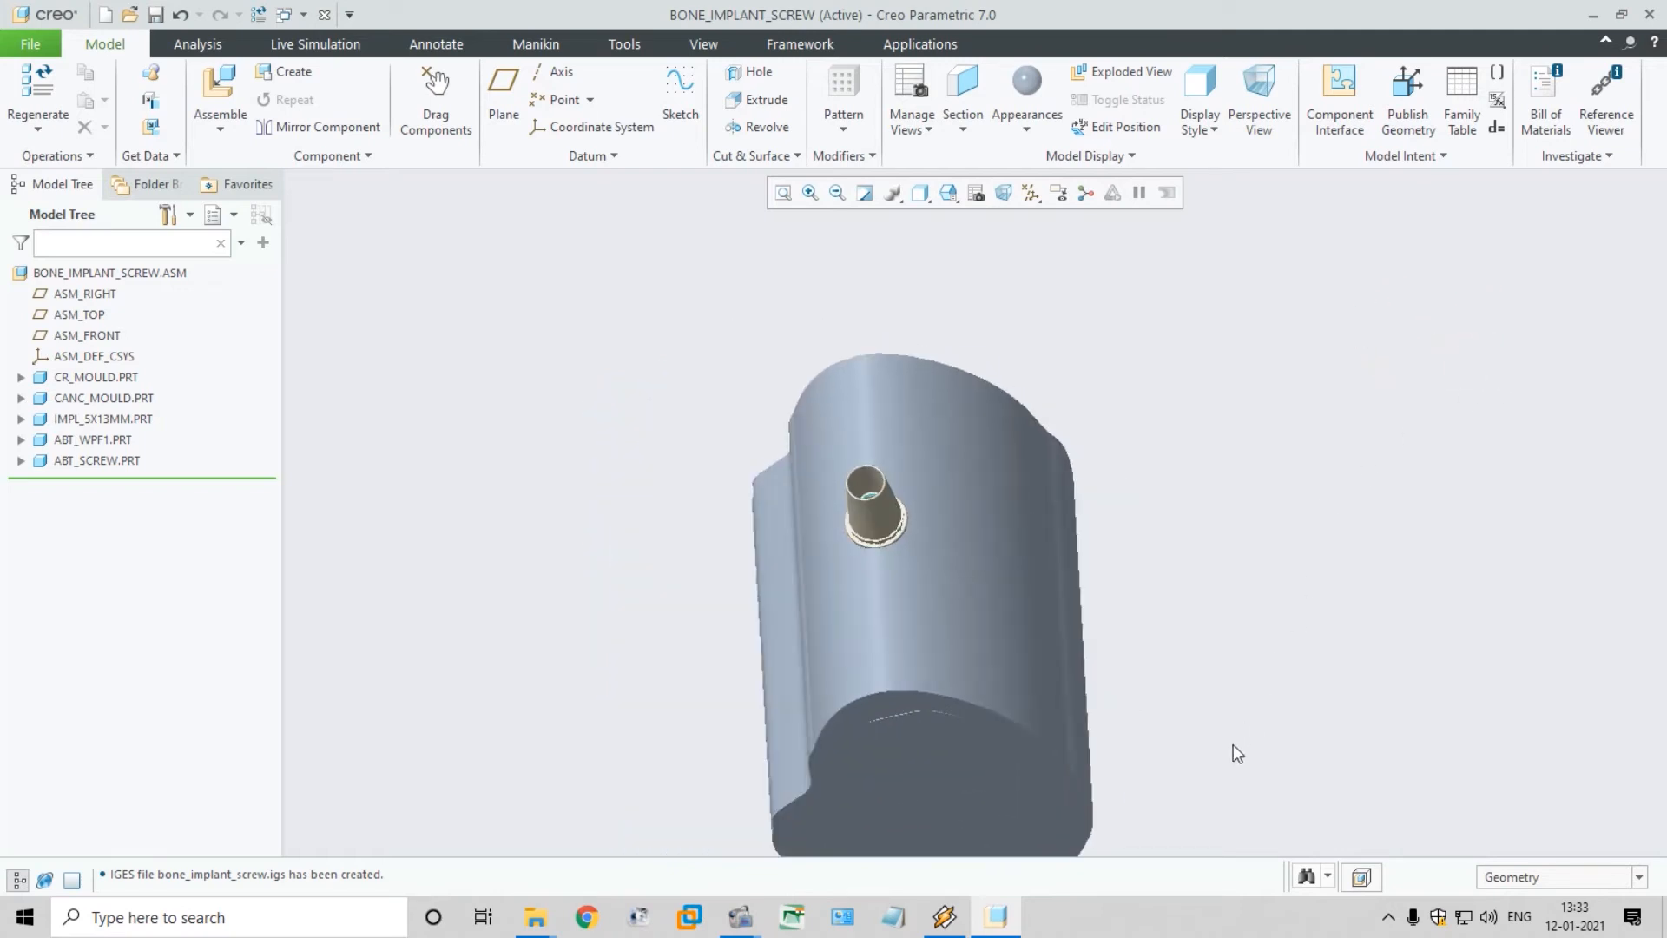
left_click(1592, 15)
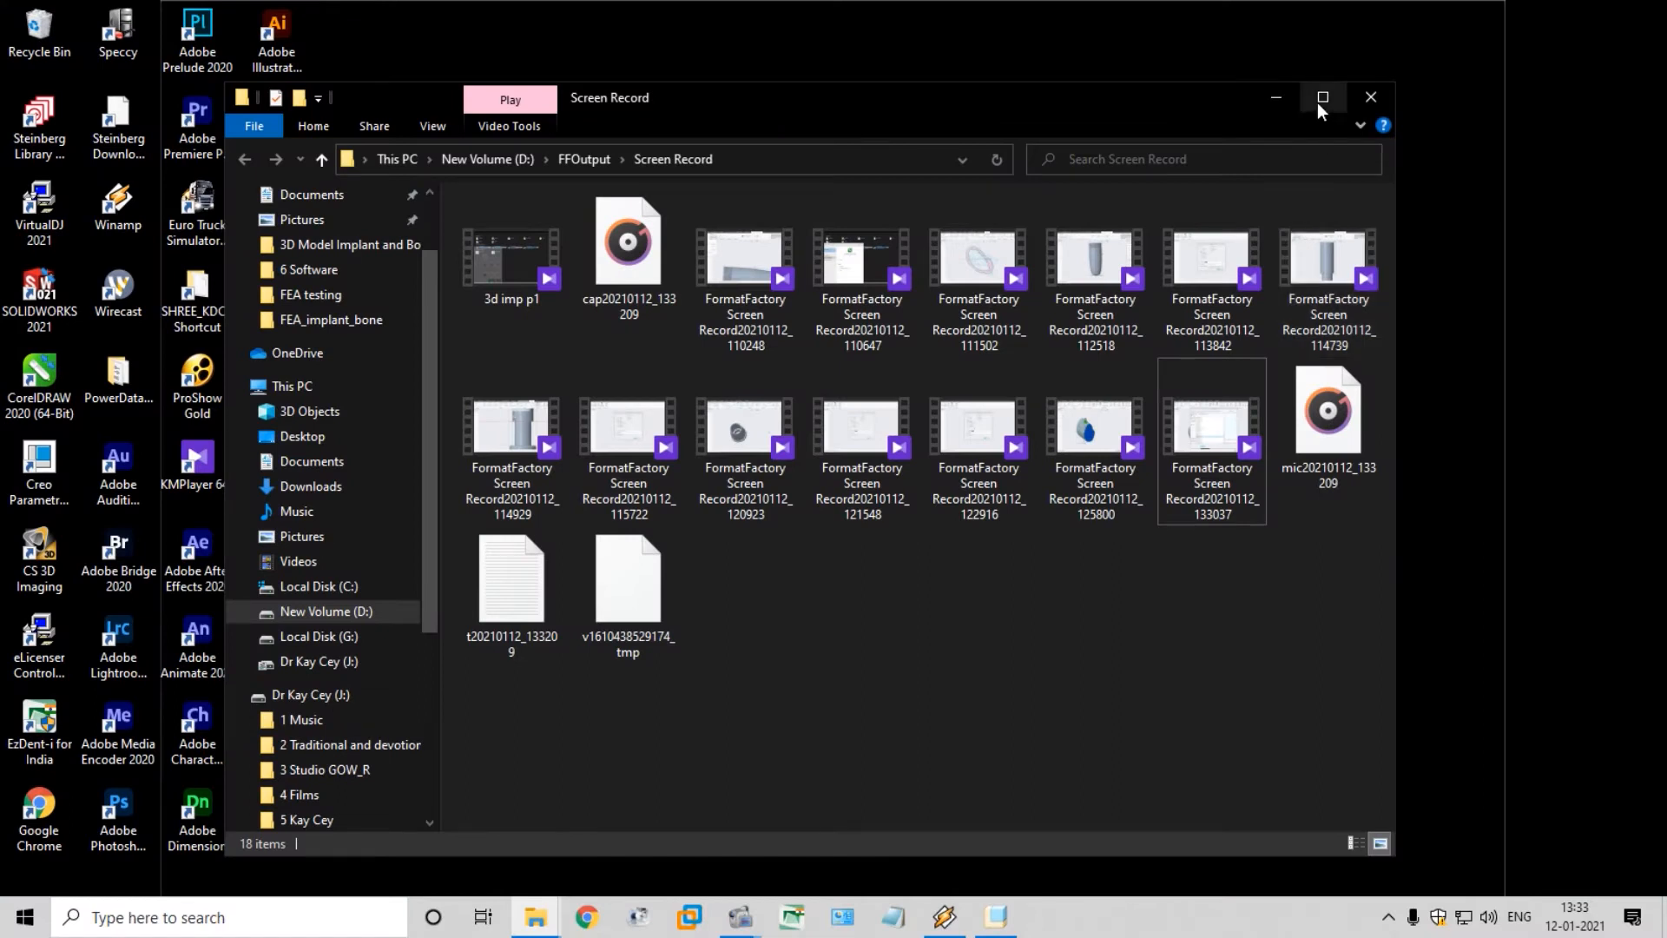
left_click(346, 401)
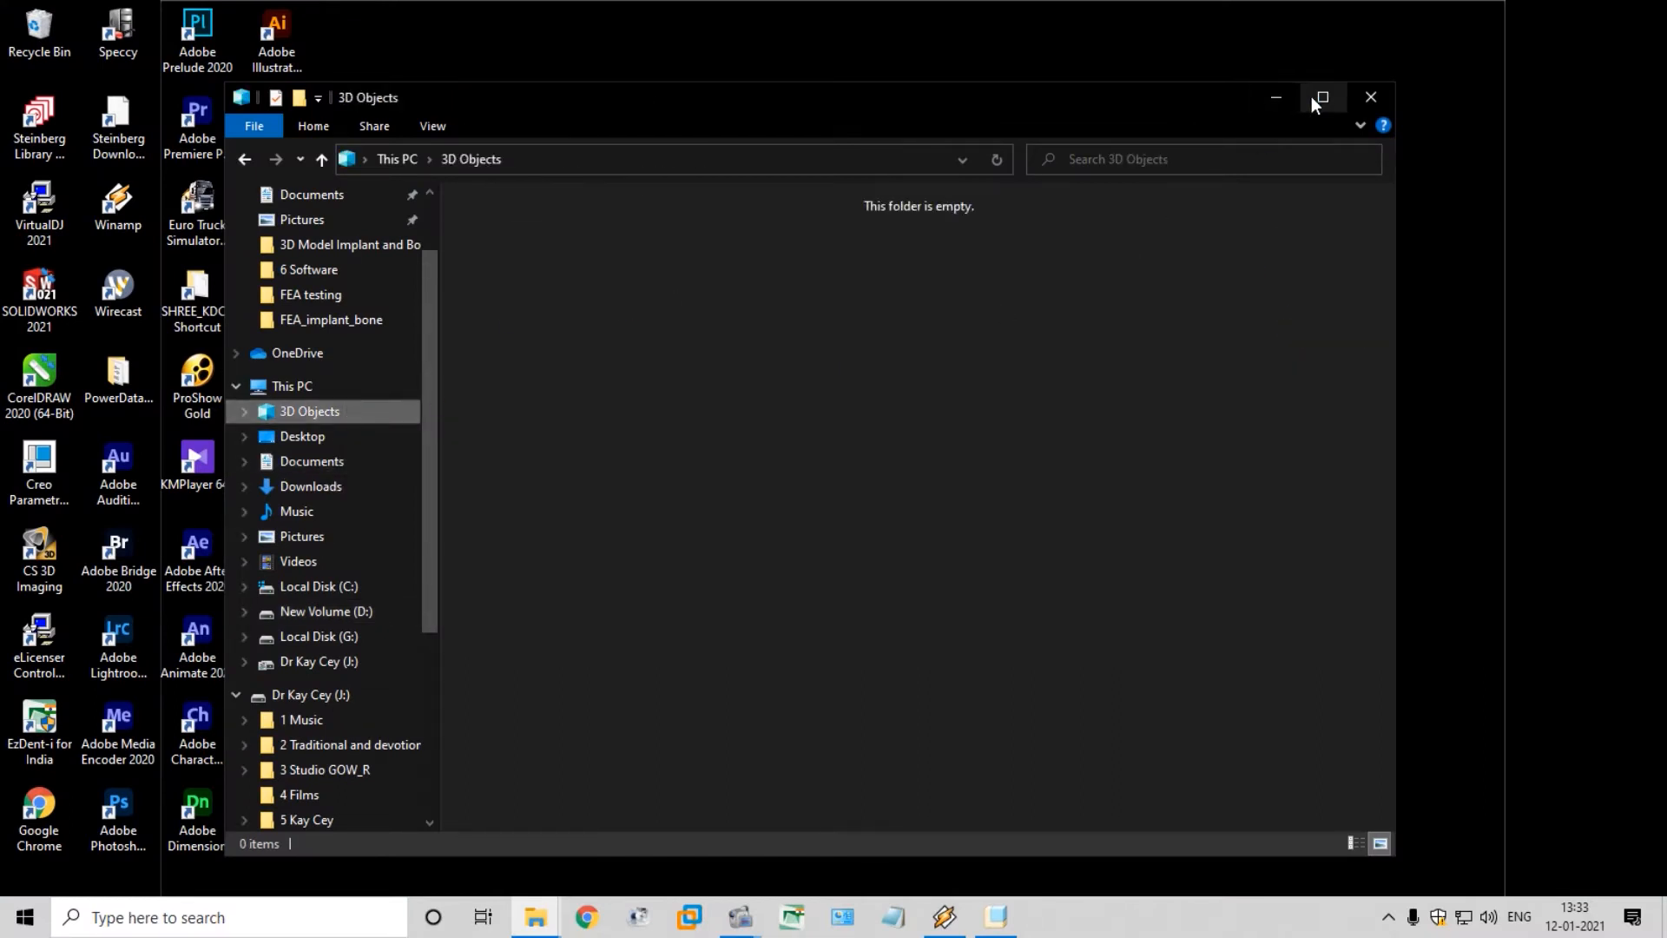
left_click(1320, 97)
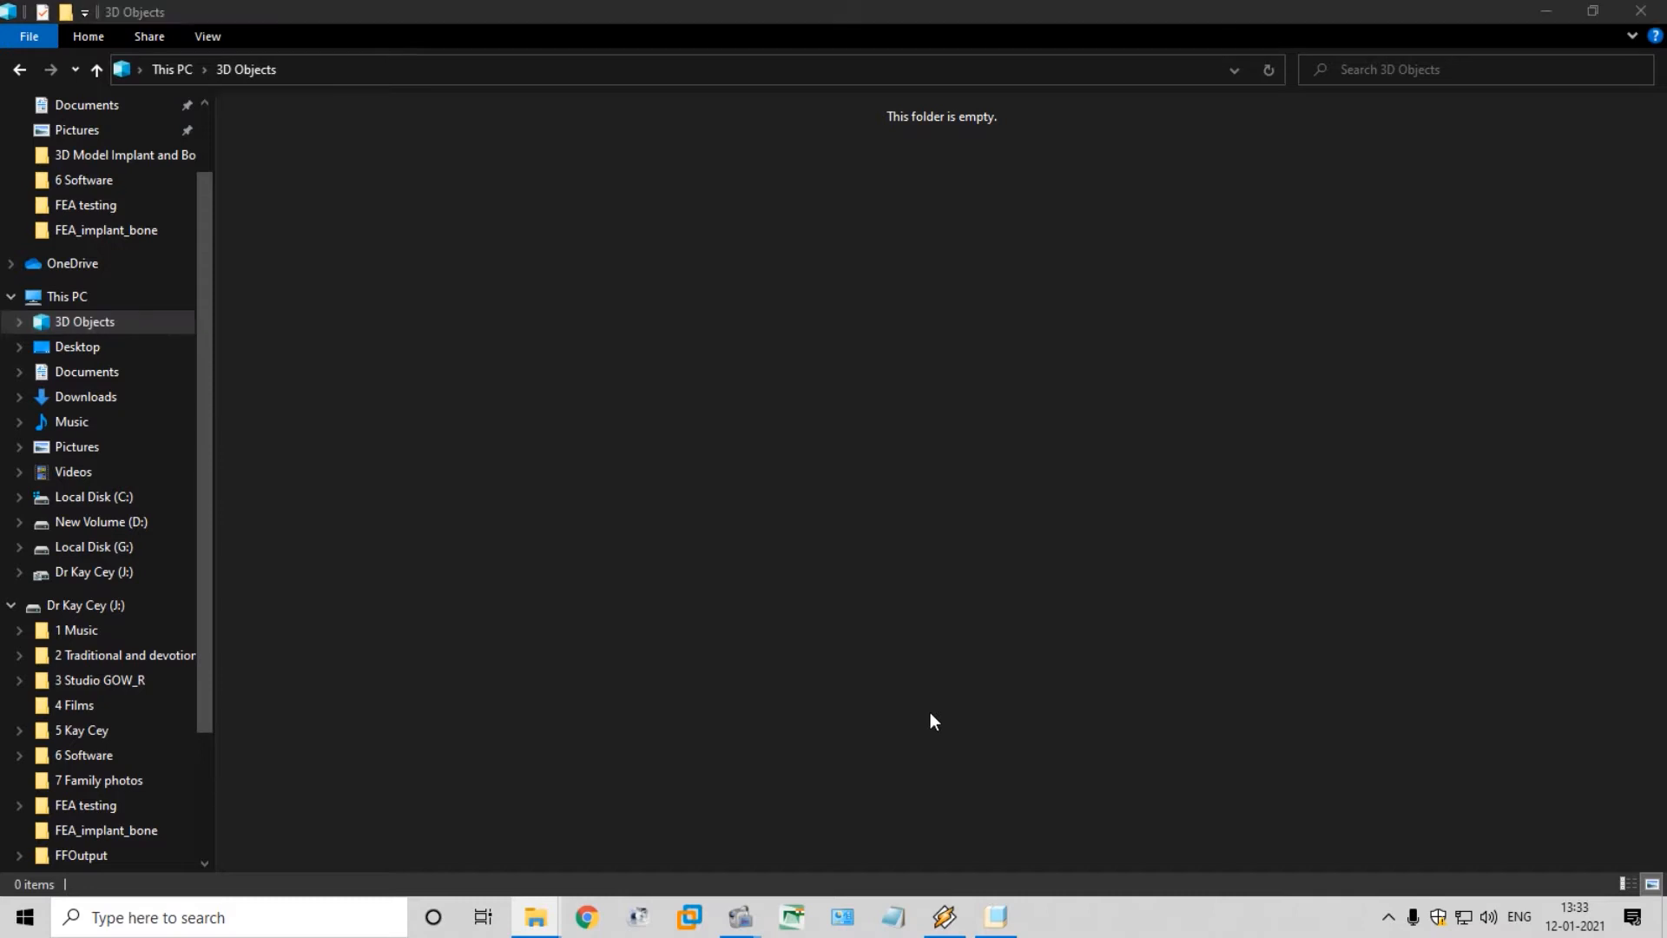
Open Task Manager to check whether ANSYS Workbench is among the running apps, and minimize it
key("super")
type("TASK")
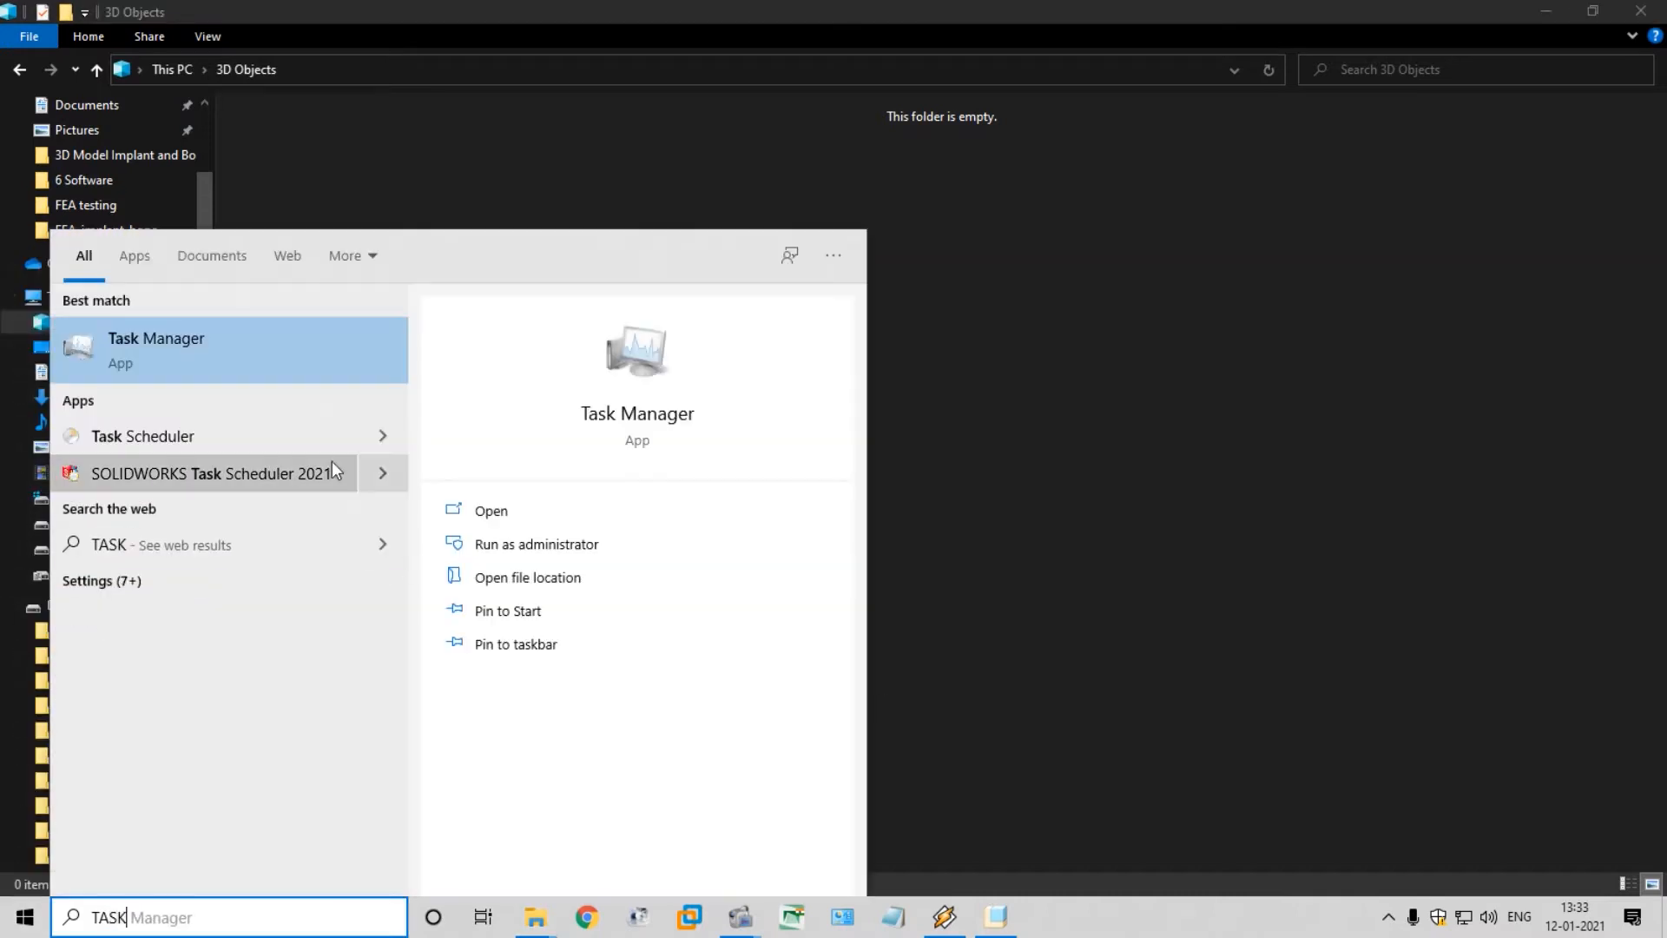
left_click(539, 521)
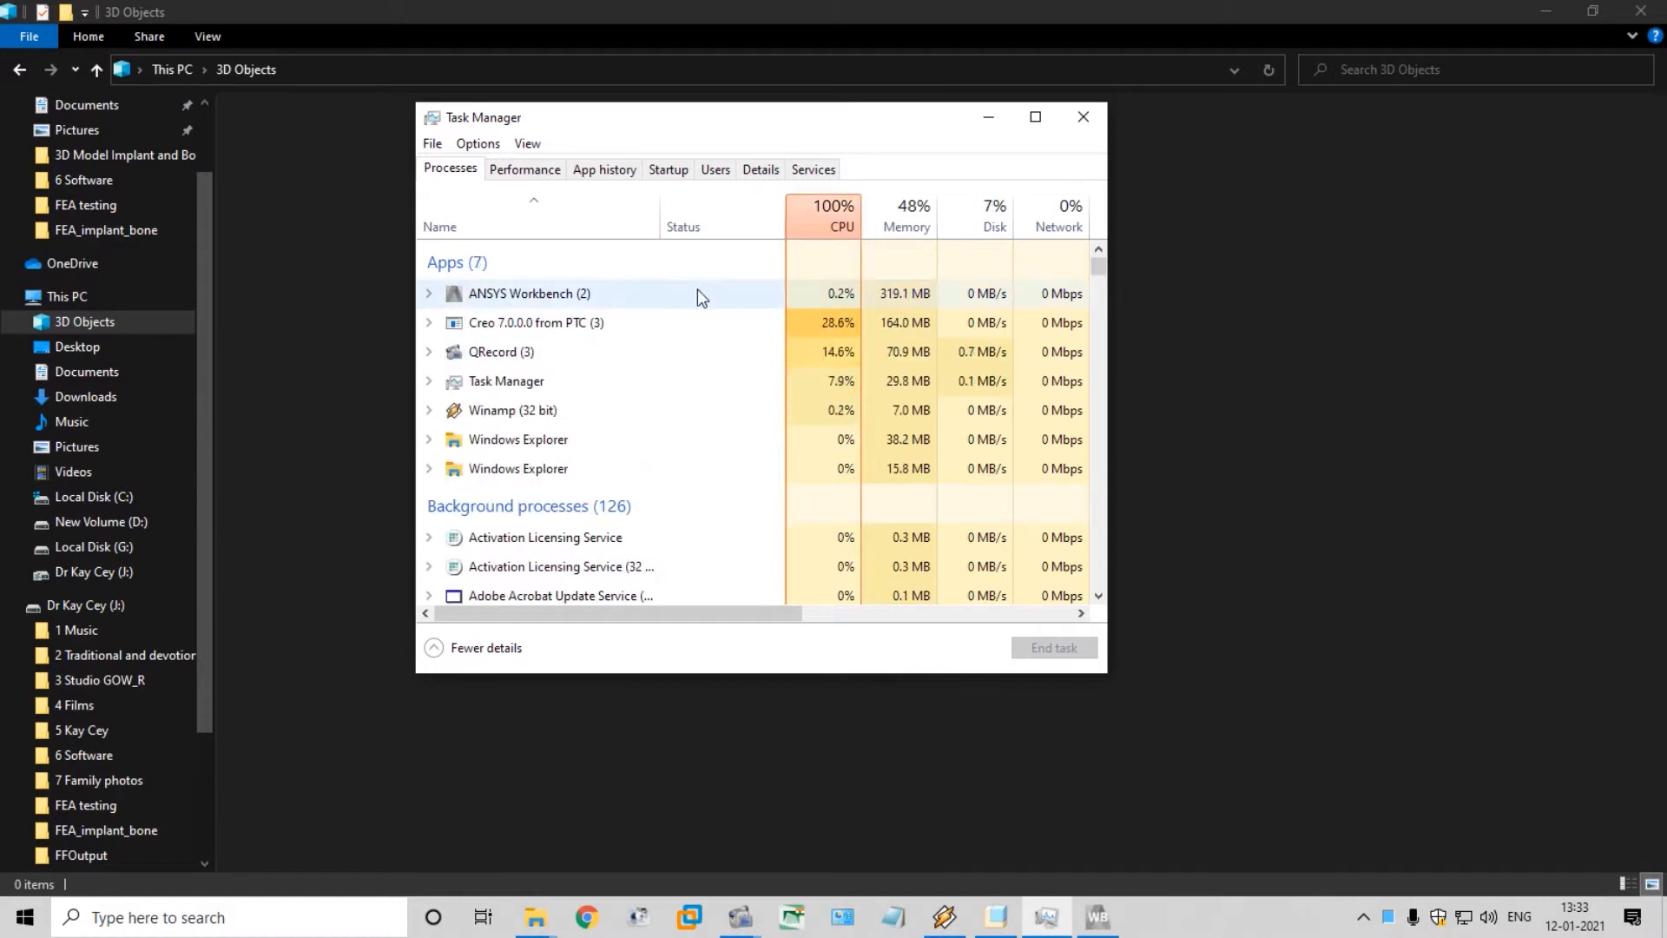
left_click(987, 110)
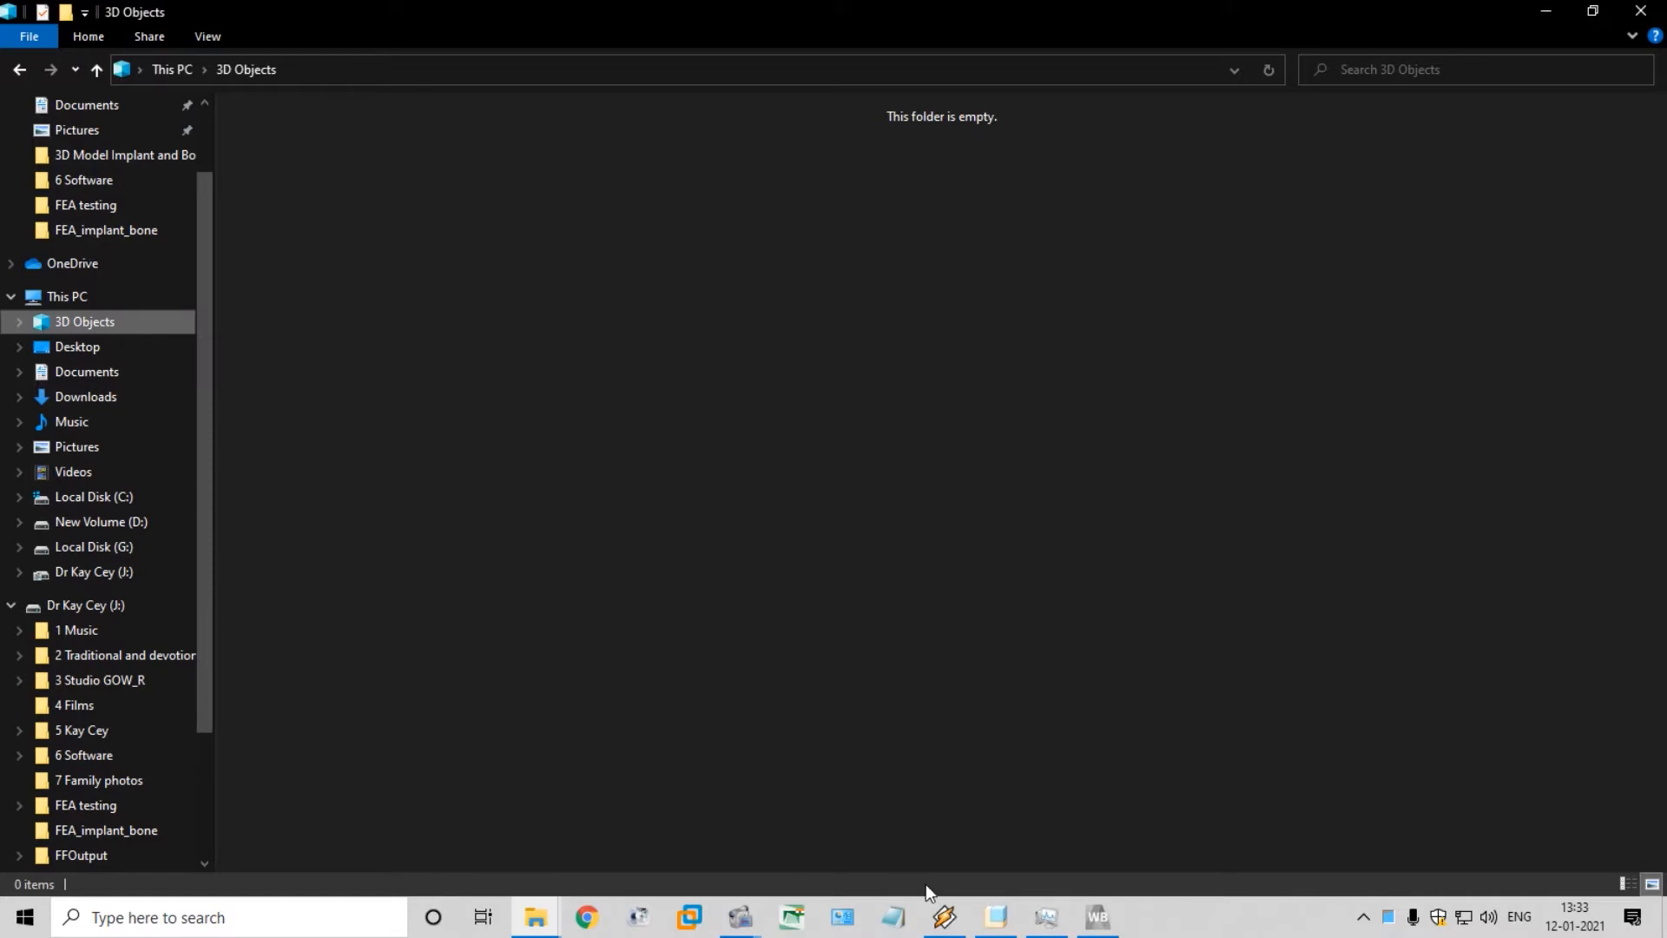
Switch to ANSYS Workbench and add a Static Structural analysis system to the project schematic
left_click(1048, 917)
left_click(1112, 920)
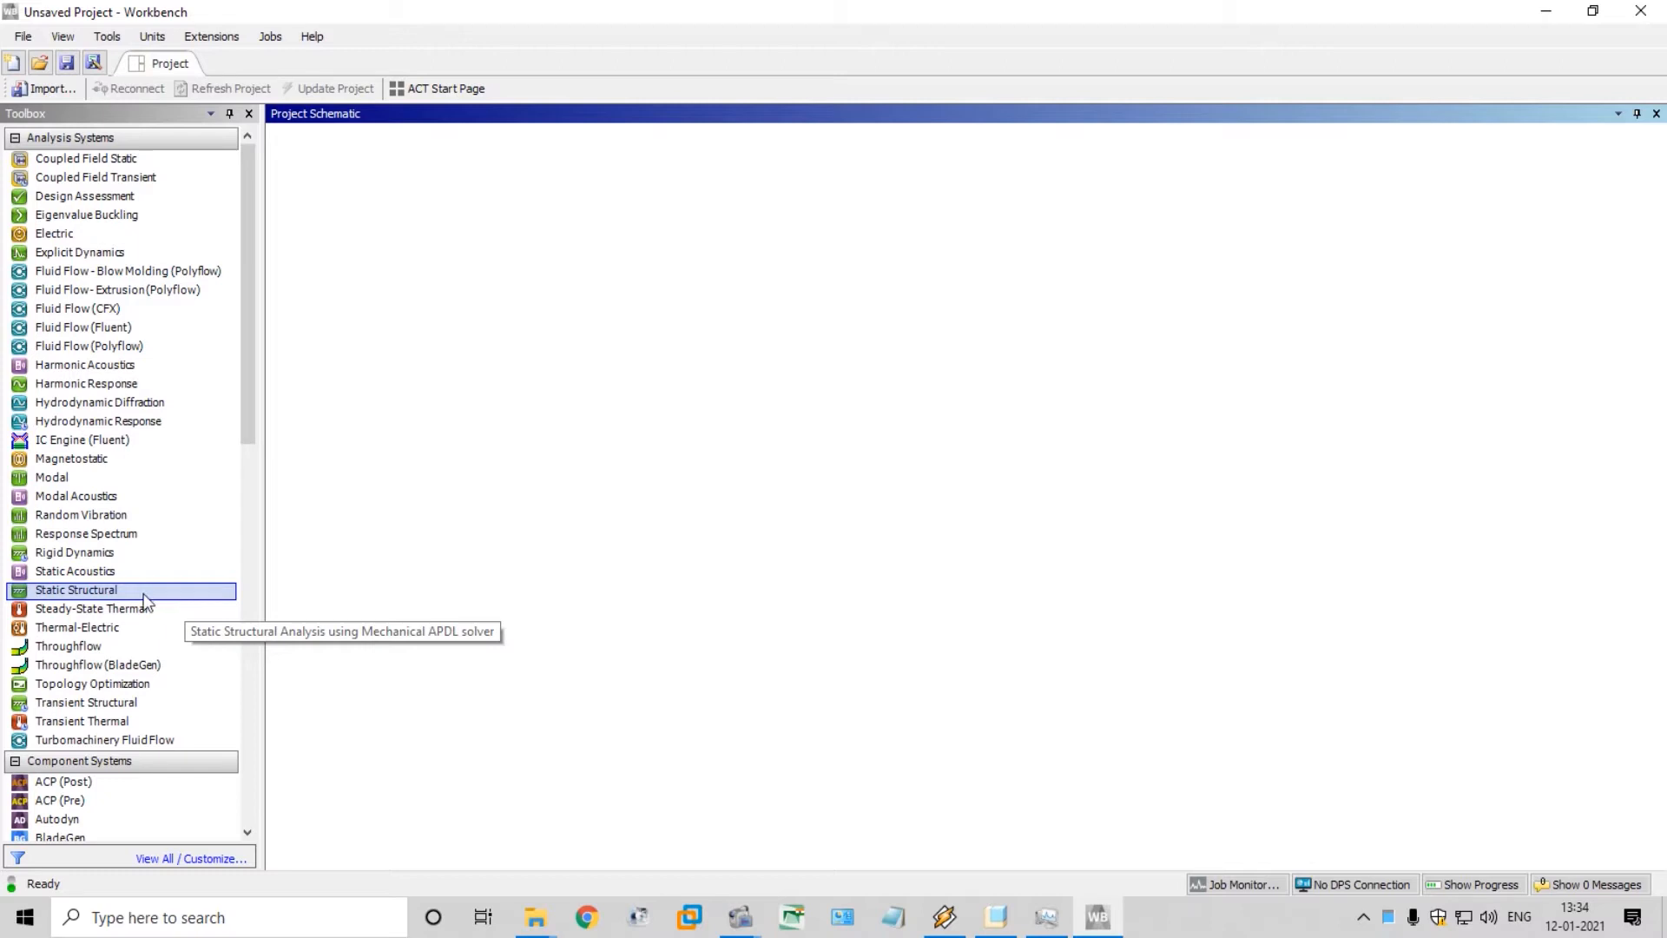
double_click(87, 592)
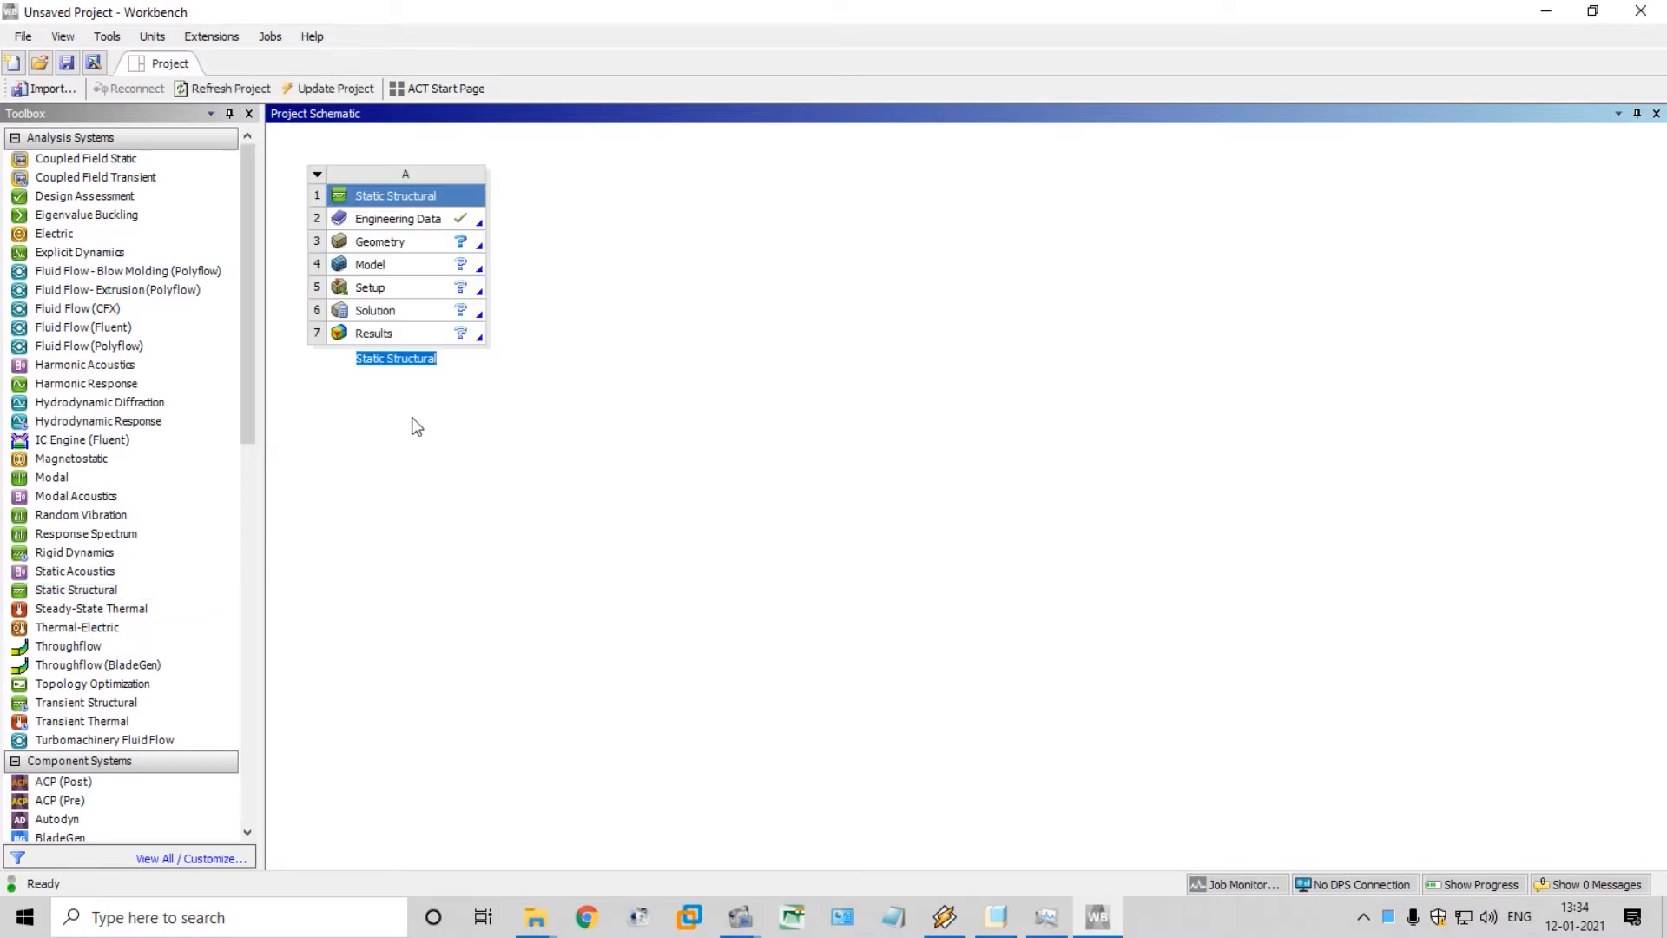
Open the Engineering Data of the Static Structural system and delete the Structural Steel material
left_click(443, 222)
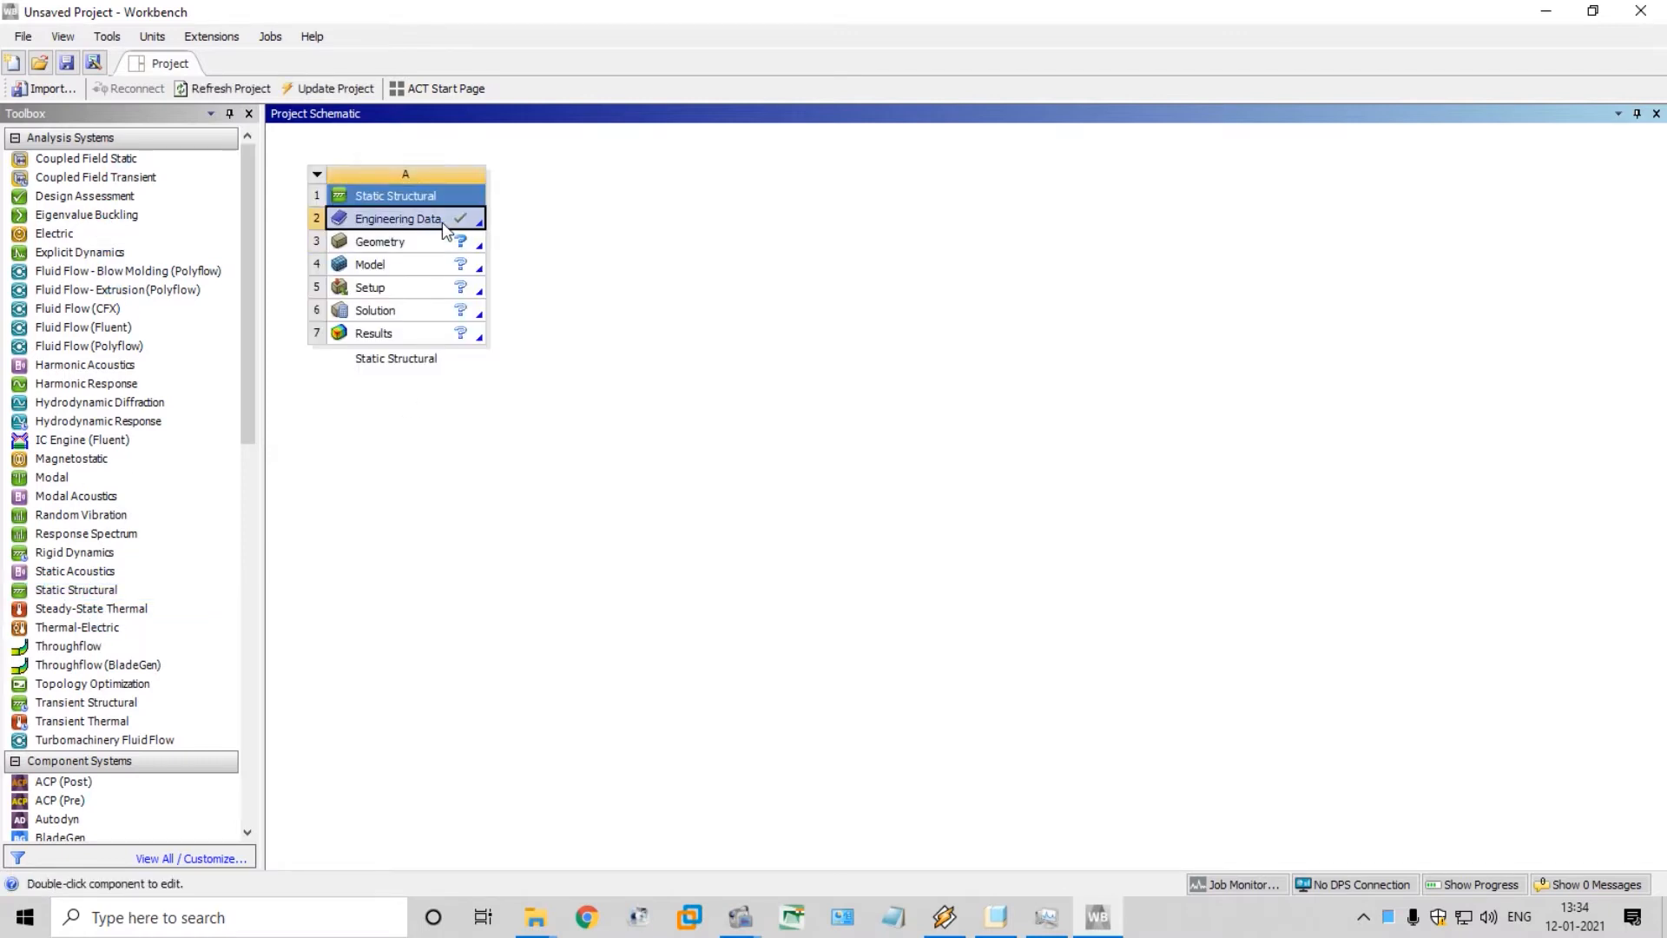
double_click(441, 222)
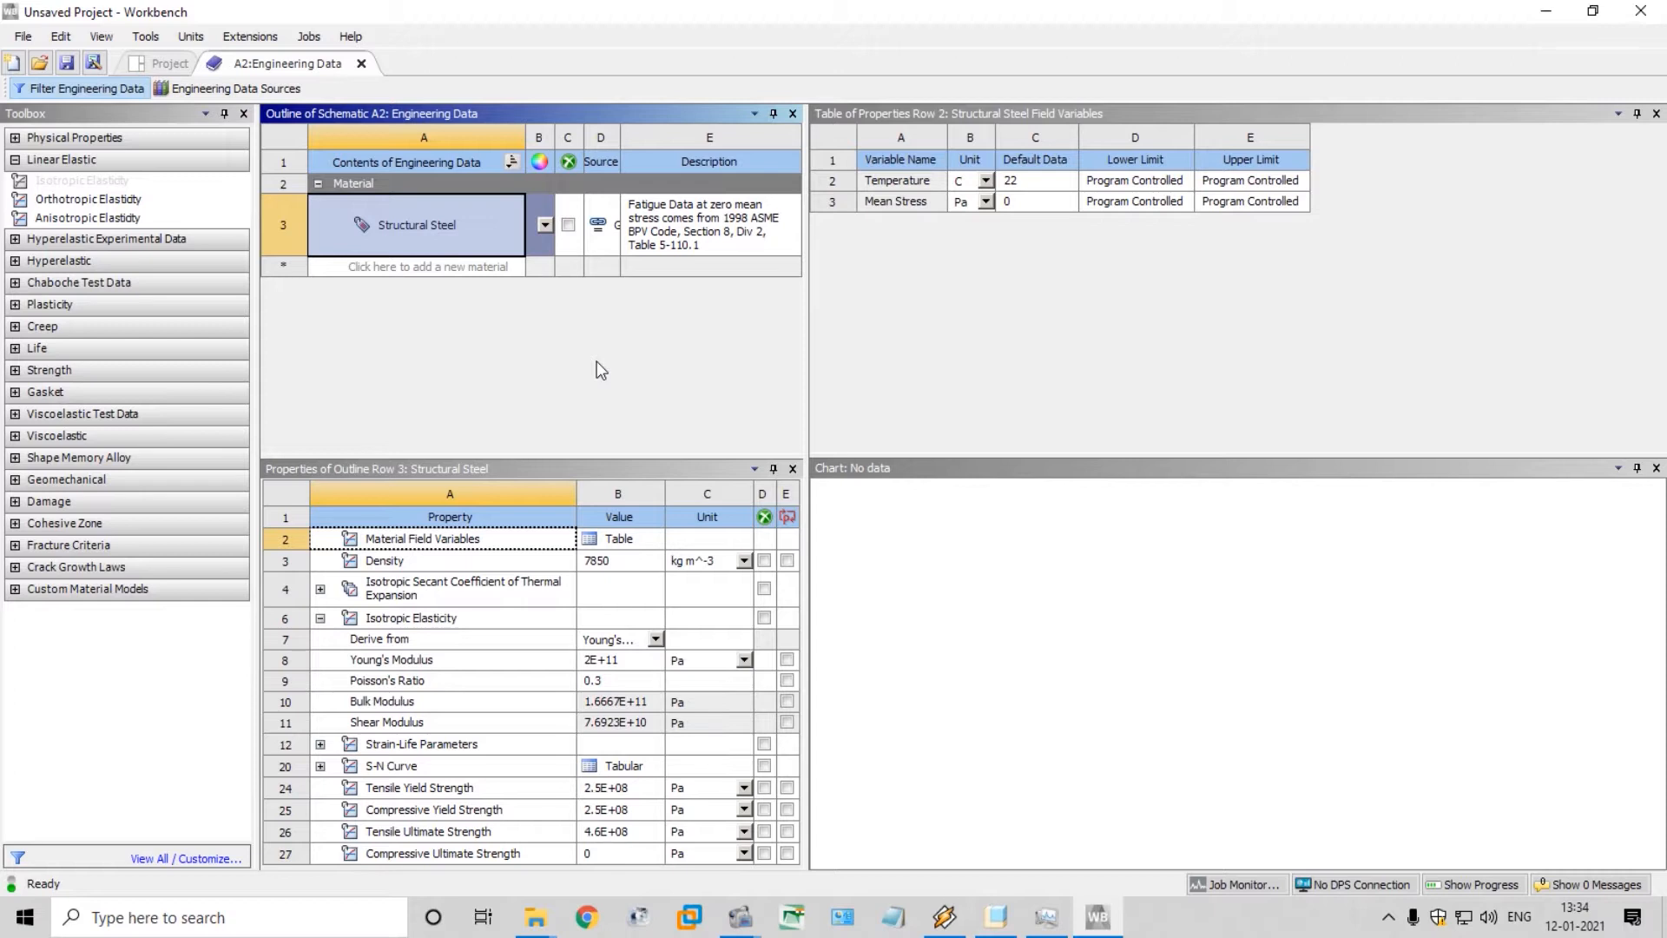
right_click(473, 244)
left_click(546, 330)
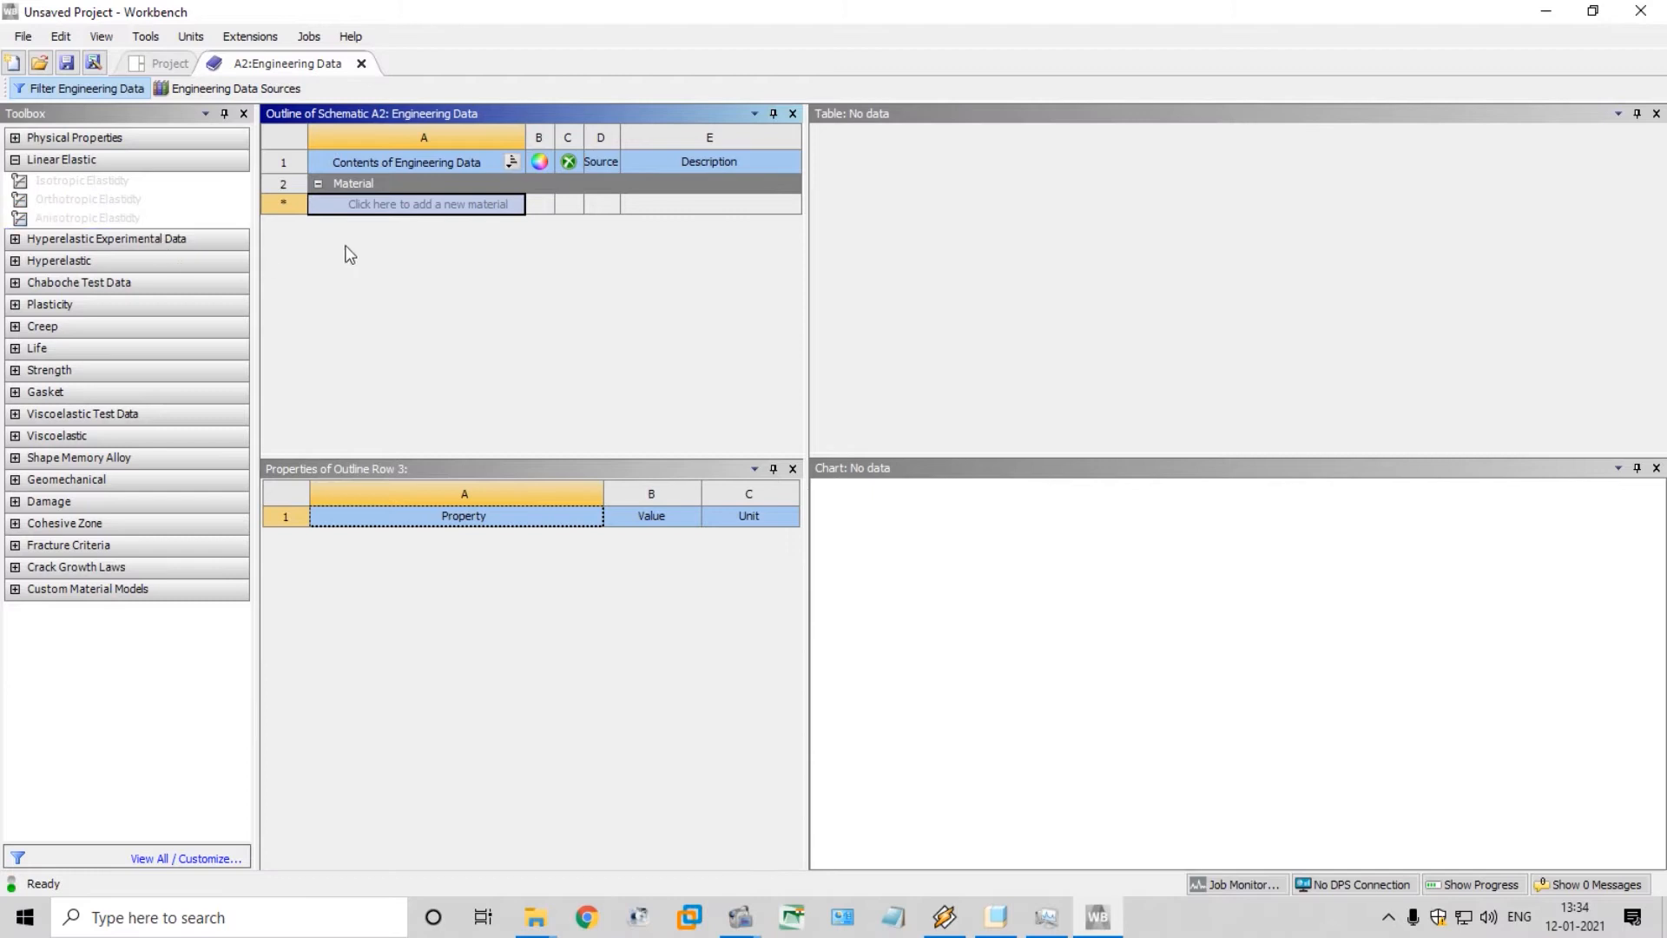
Add a new material named Cortical Bone to the engineering data
left_click(428, 208)
type("cORT")
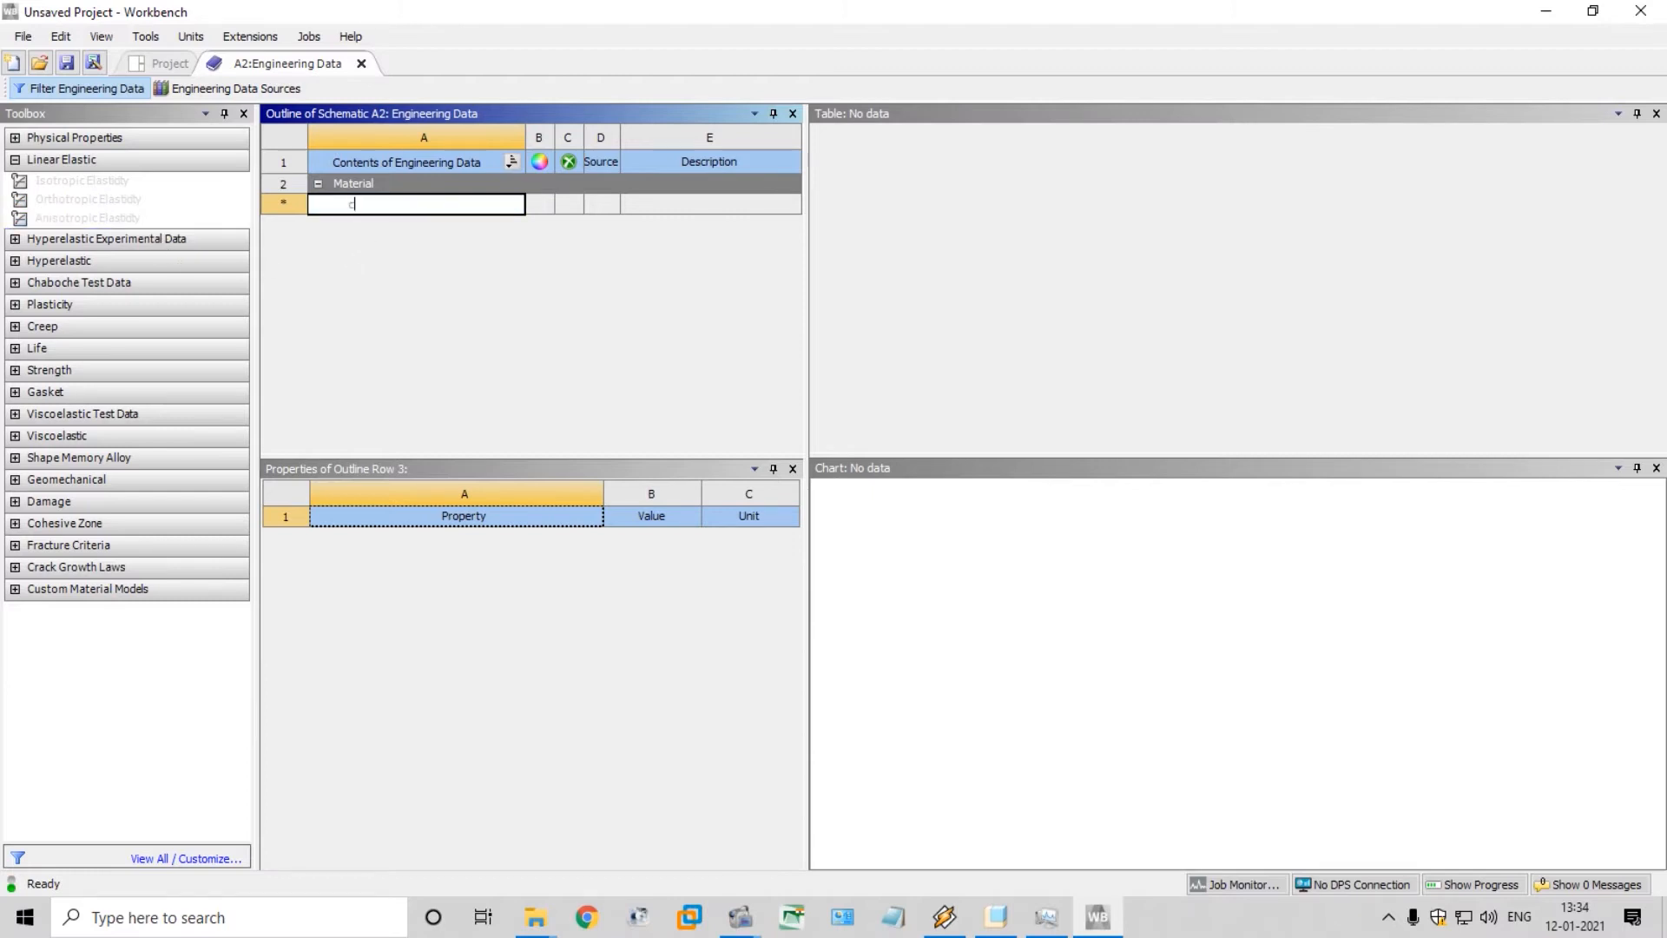
key("BackSpace")
key("BackSpace")
key("BackSpace")
key("BackSpace")
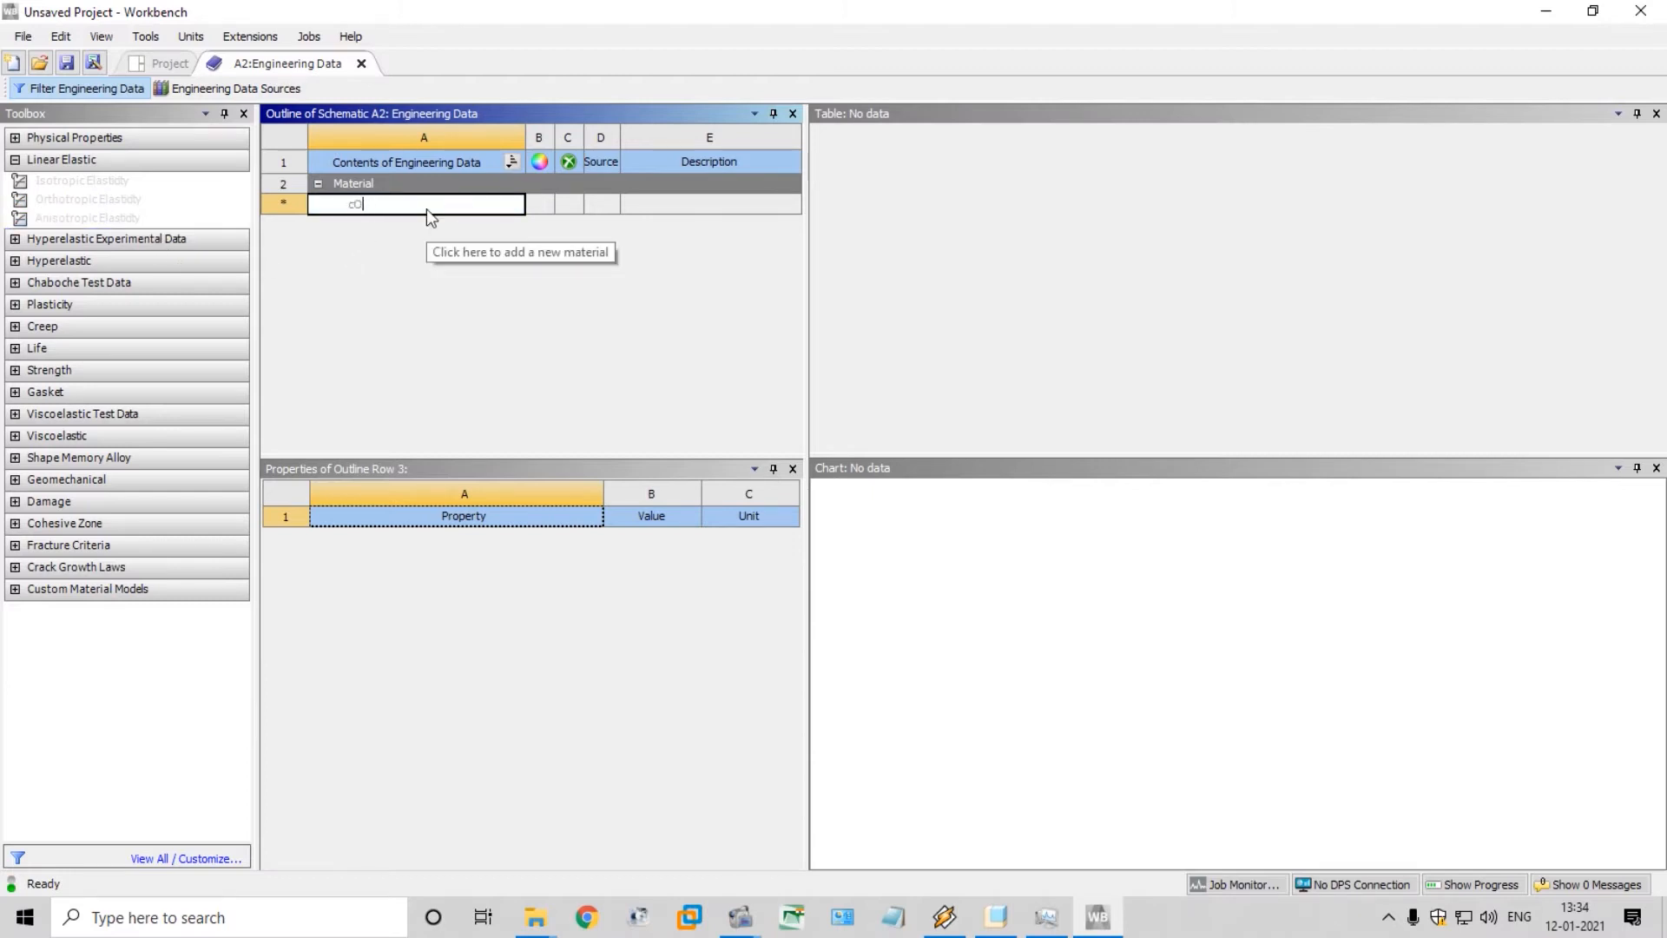
type("Cortical B")
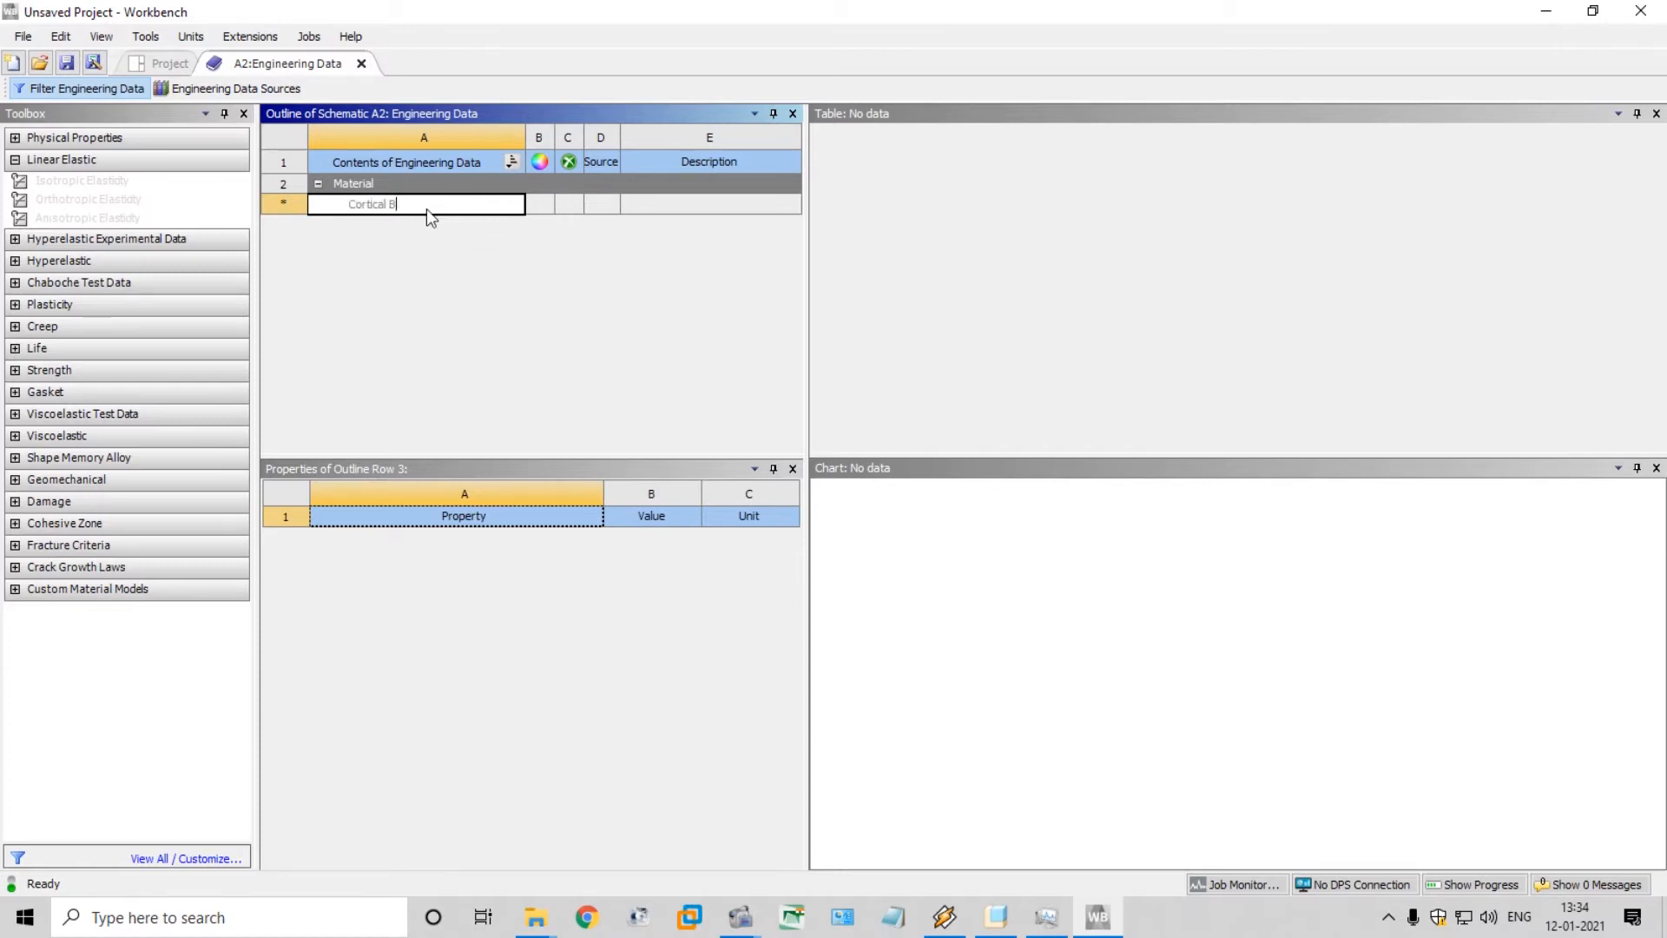
type("one")
key("Return")
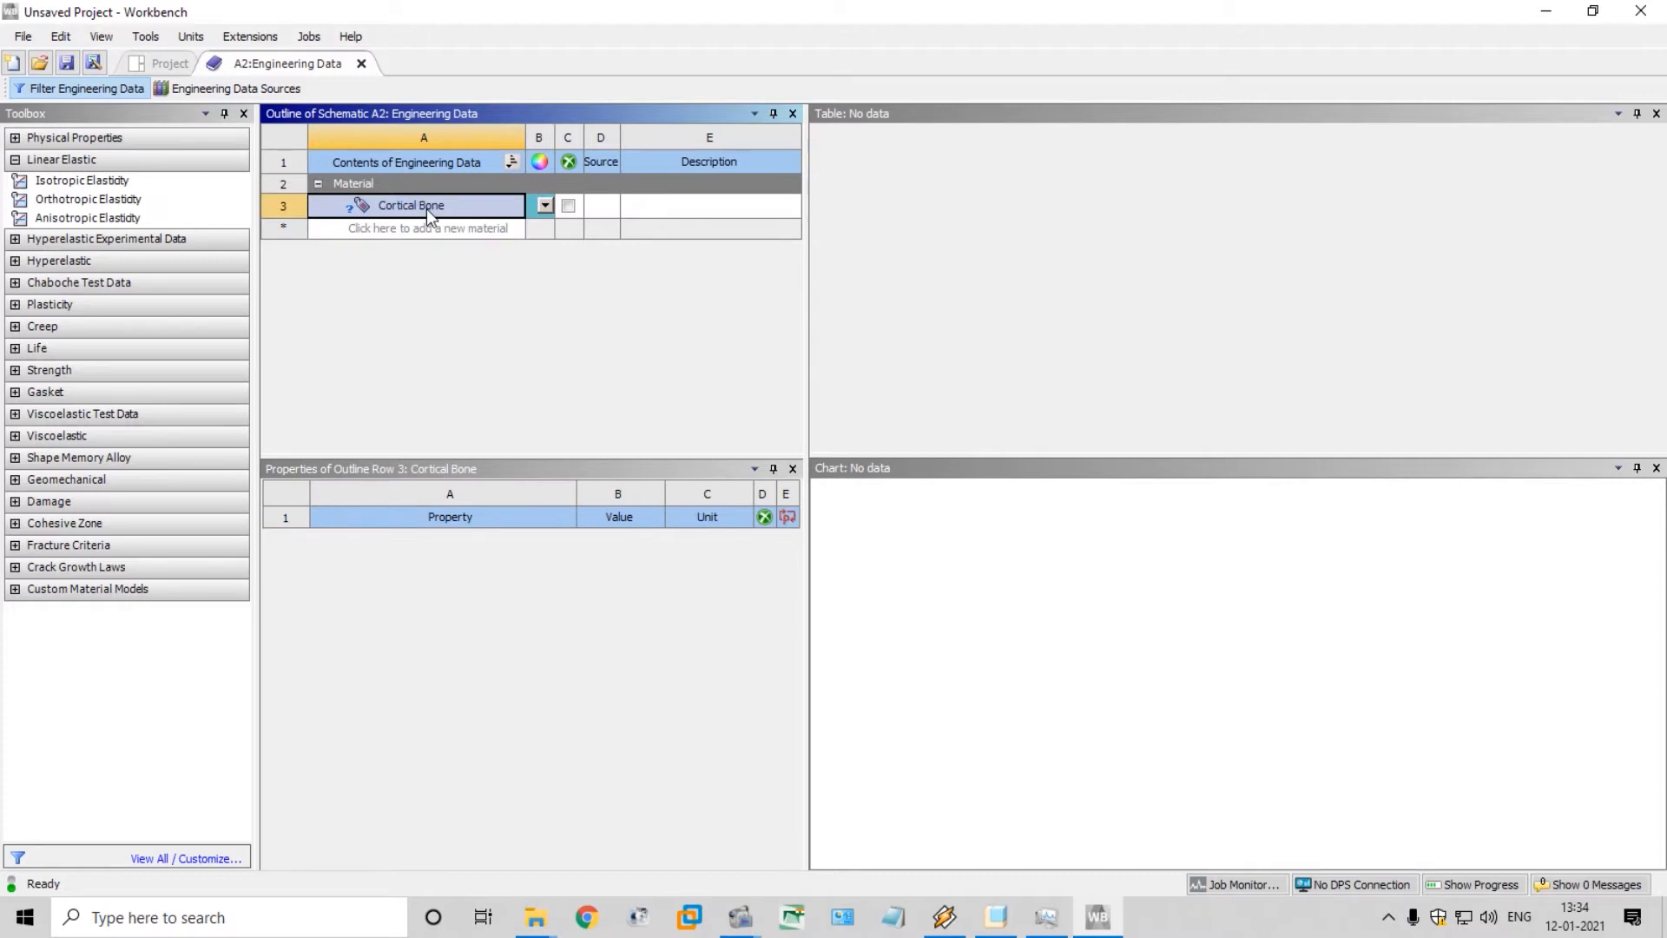
Add the Isotropic Elasticity property to the Cortical Bone material
left_click(116, 184)
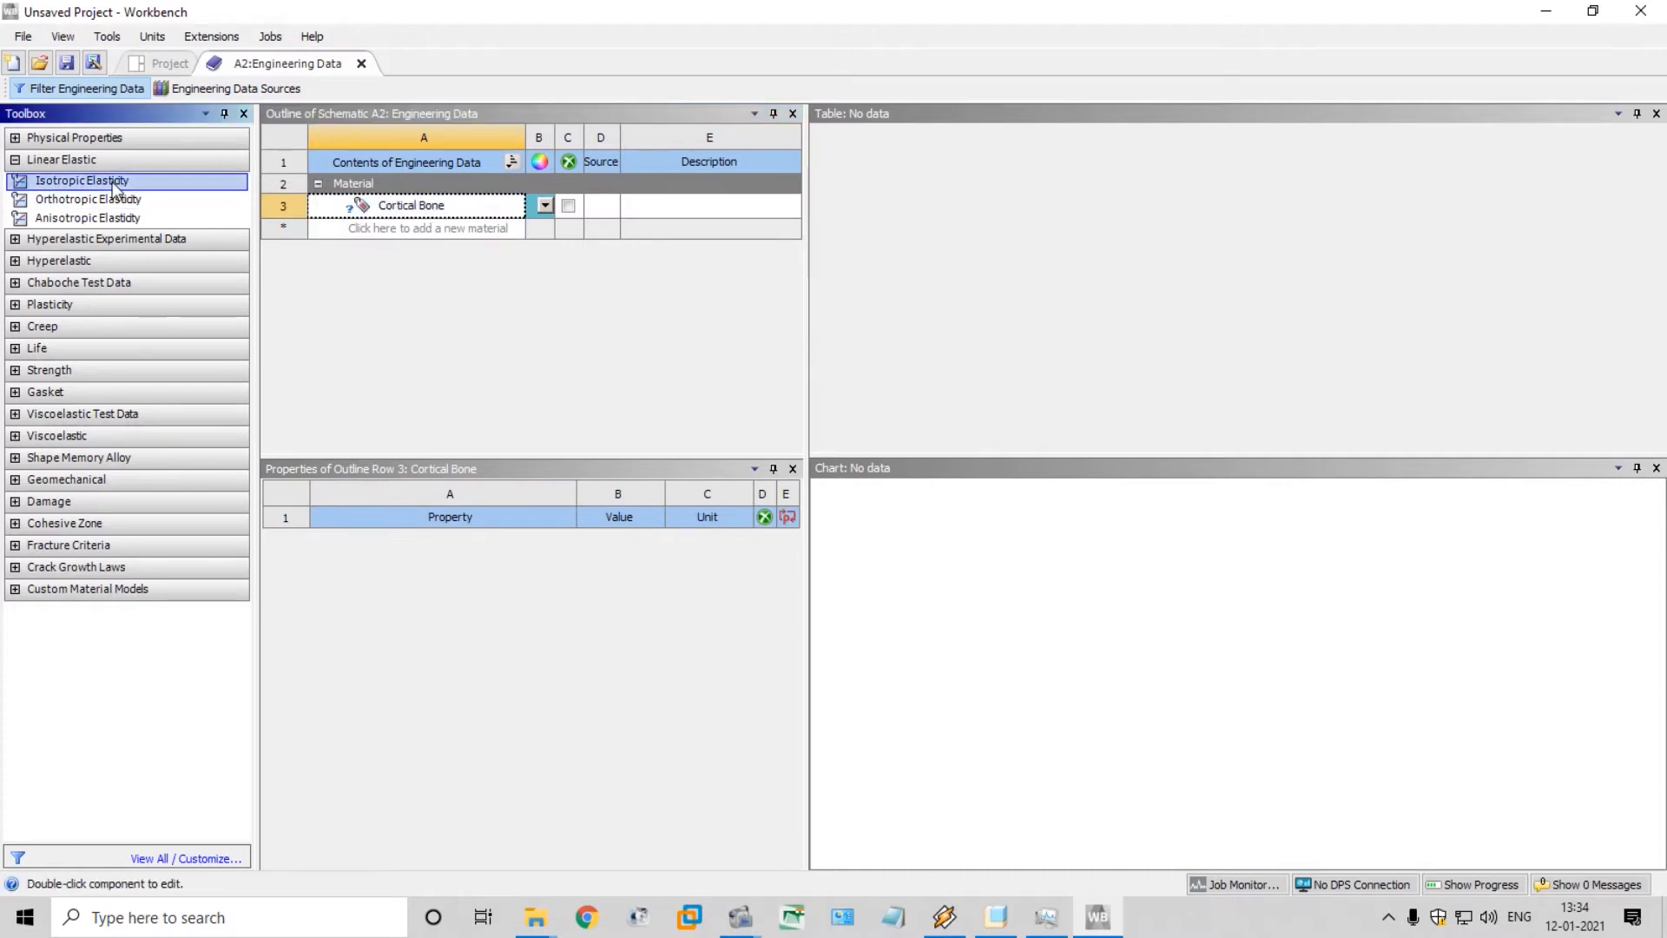
left_click_drag(116, 187, 378, 572)
left_click_drag(102, 182, 565, 615)
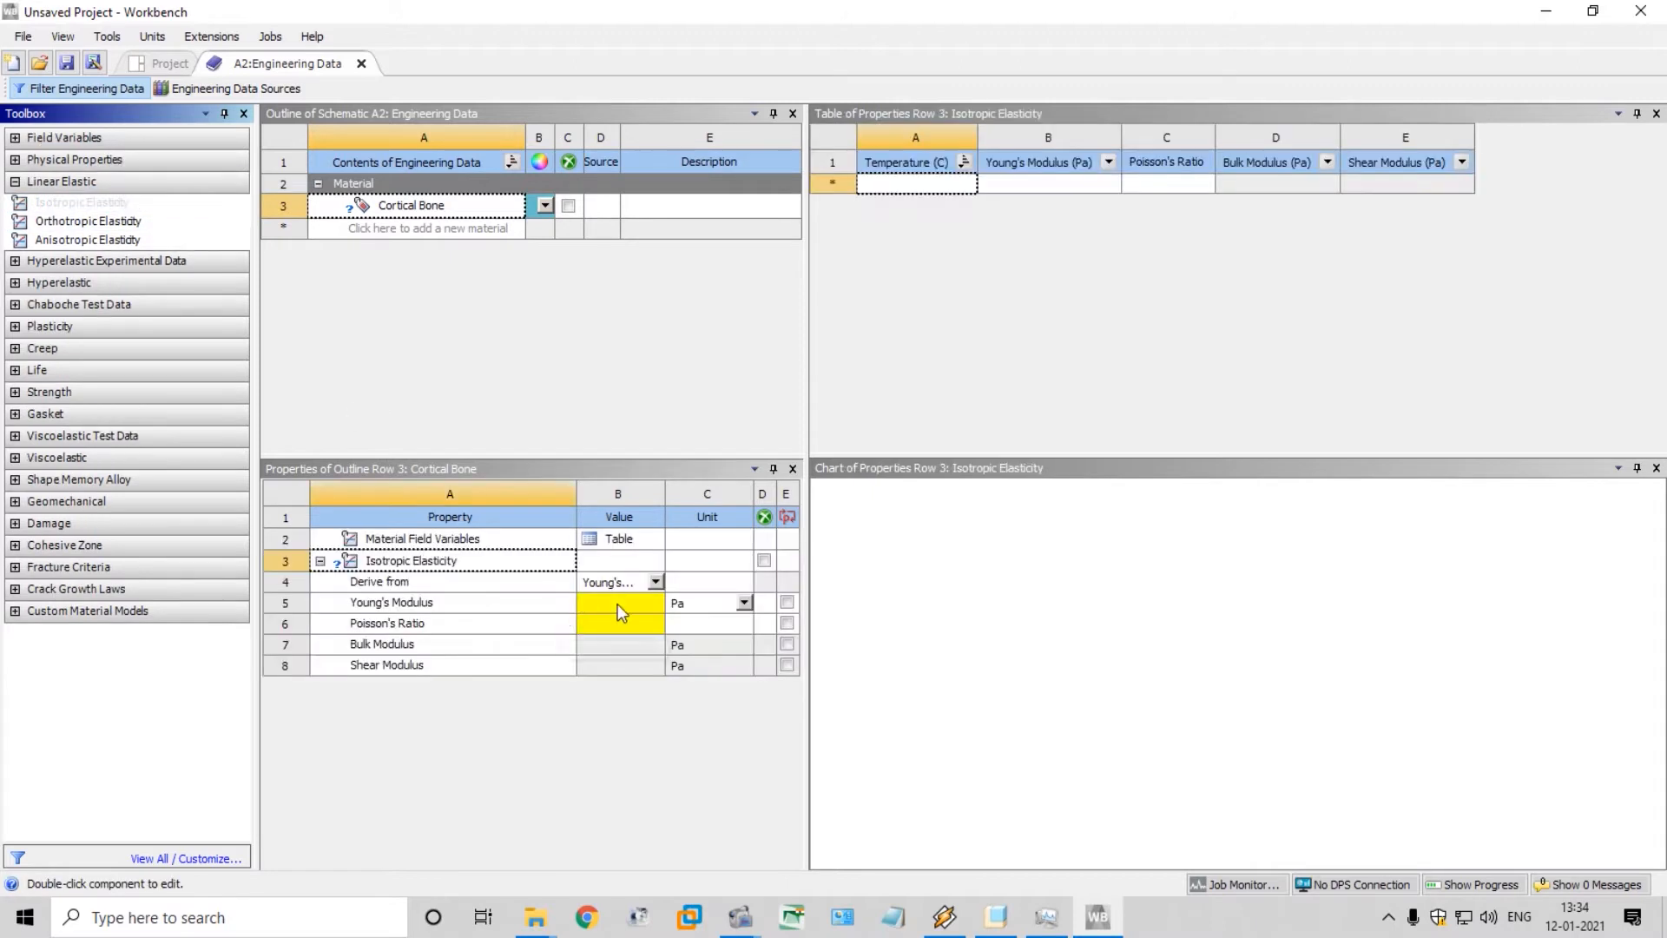
left_click(655, 581)
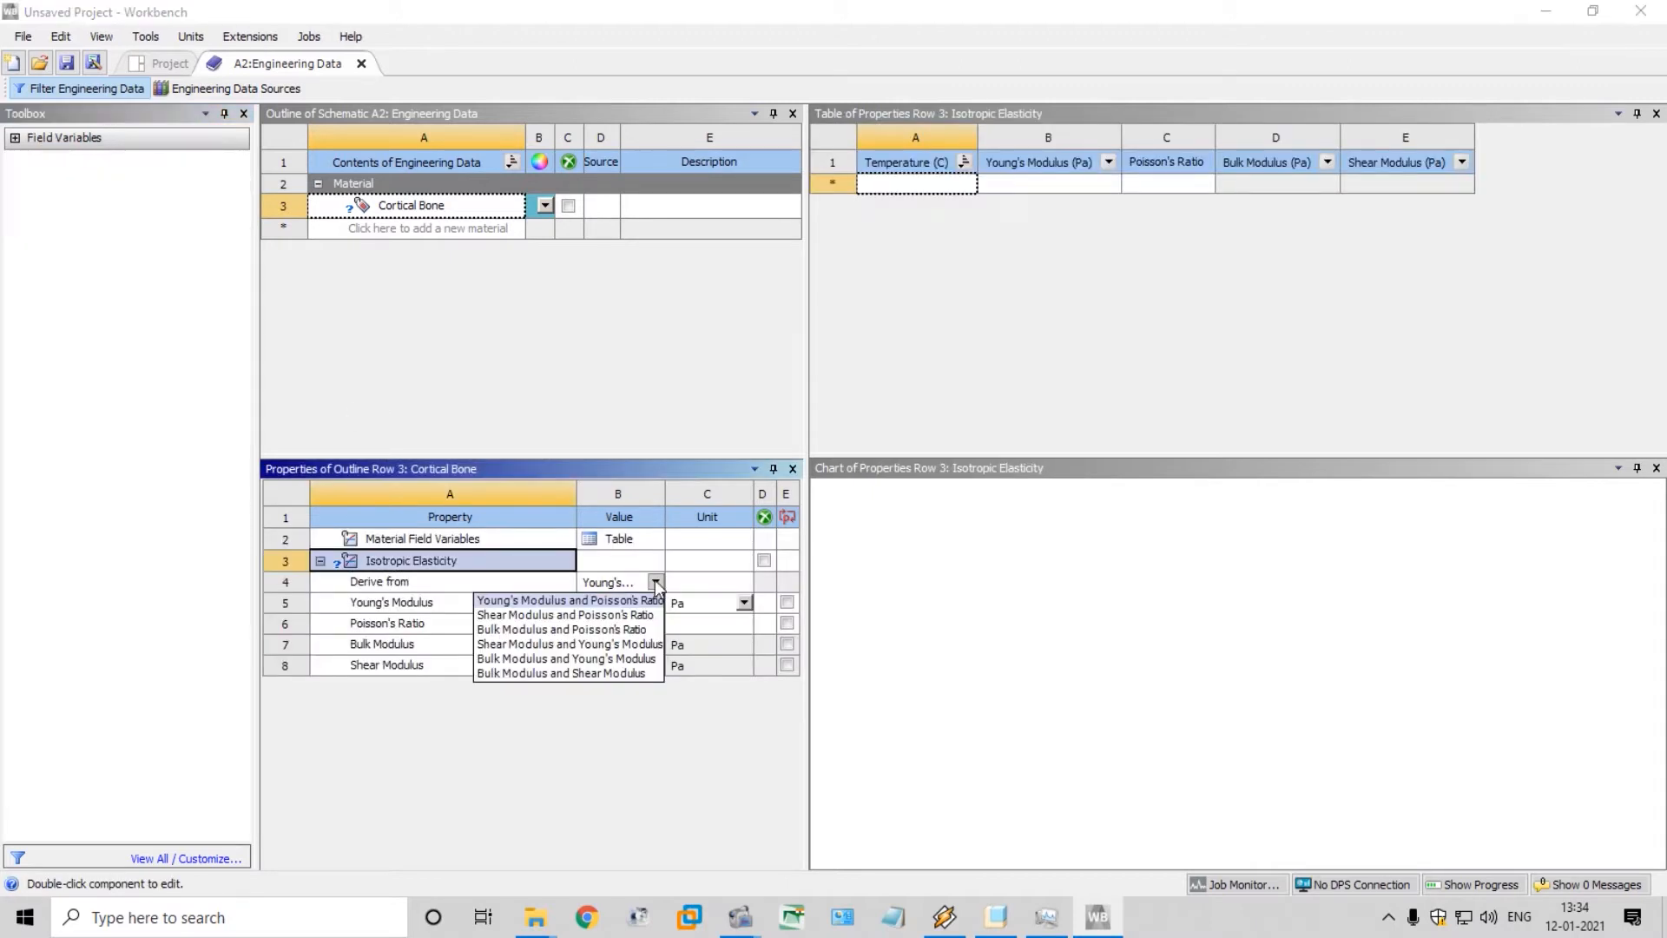
key("ctrl+shift+Escape")
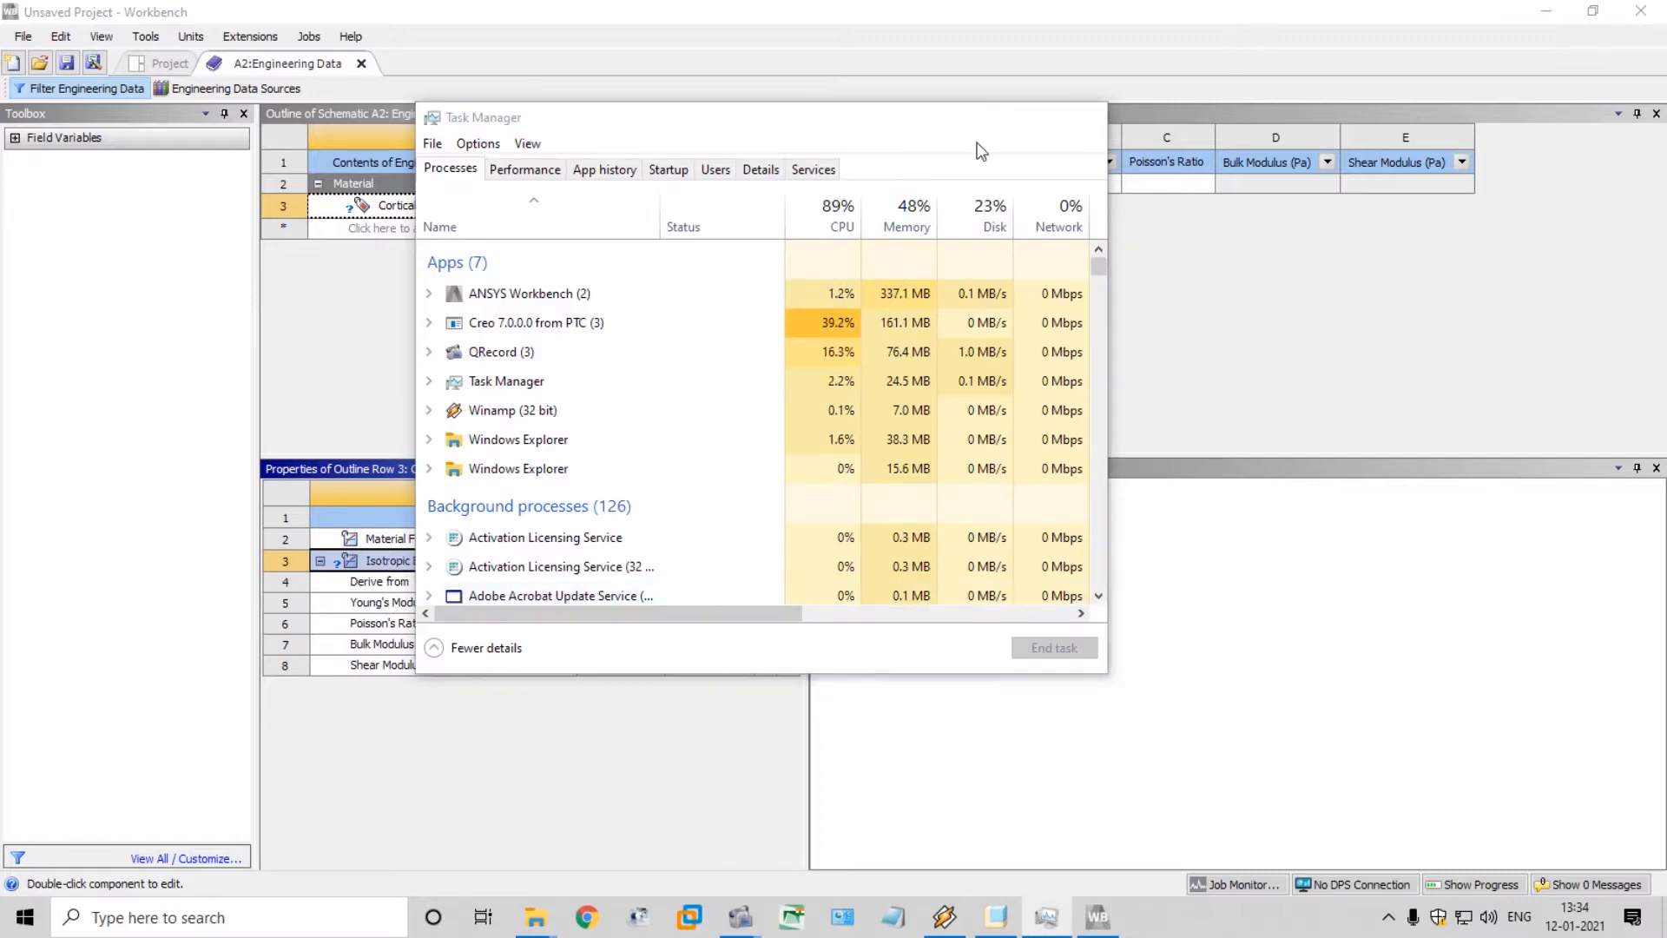
left_click(989, 116)
Change the unit of Cortical Bone's Young's Modulus to MPa and set its value to 13000
left_click(743, 603)
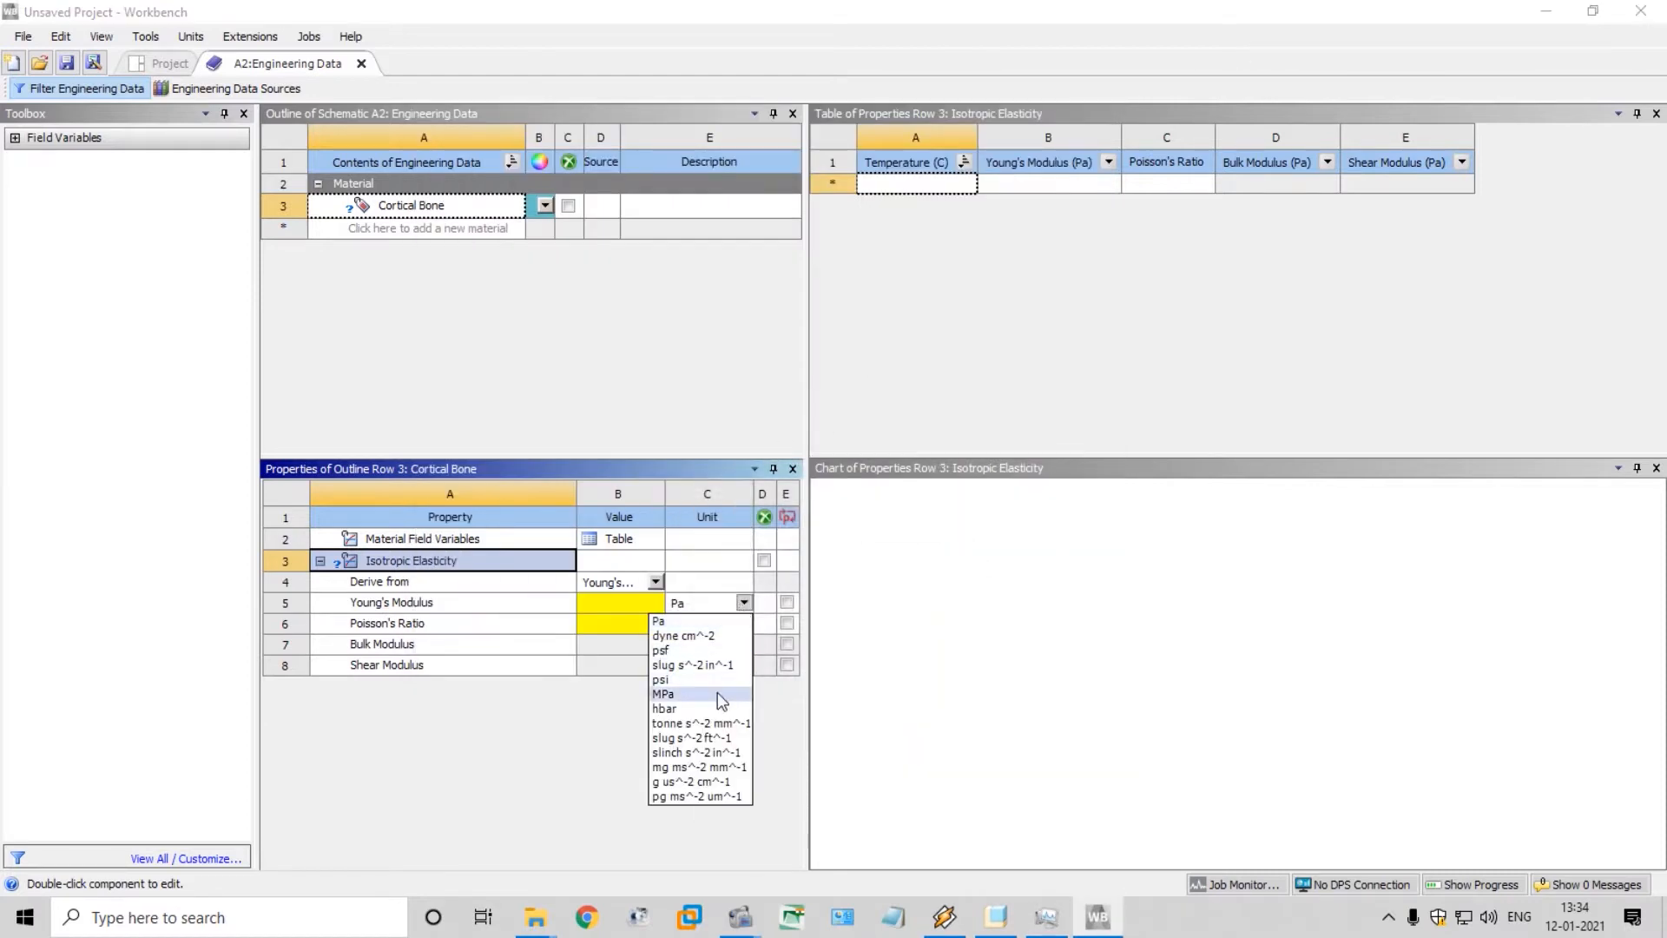
left_click(669, 689)
left_click(623, 605)
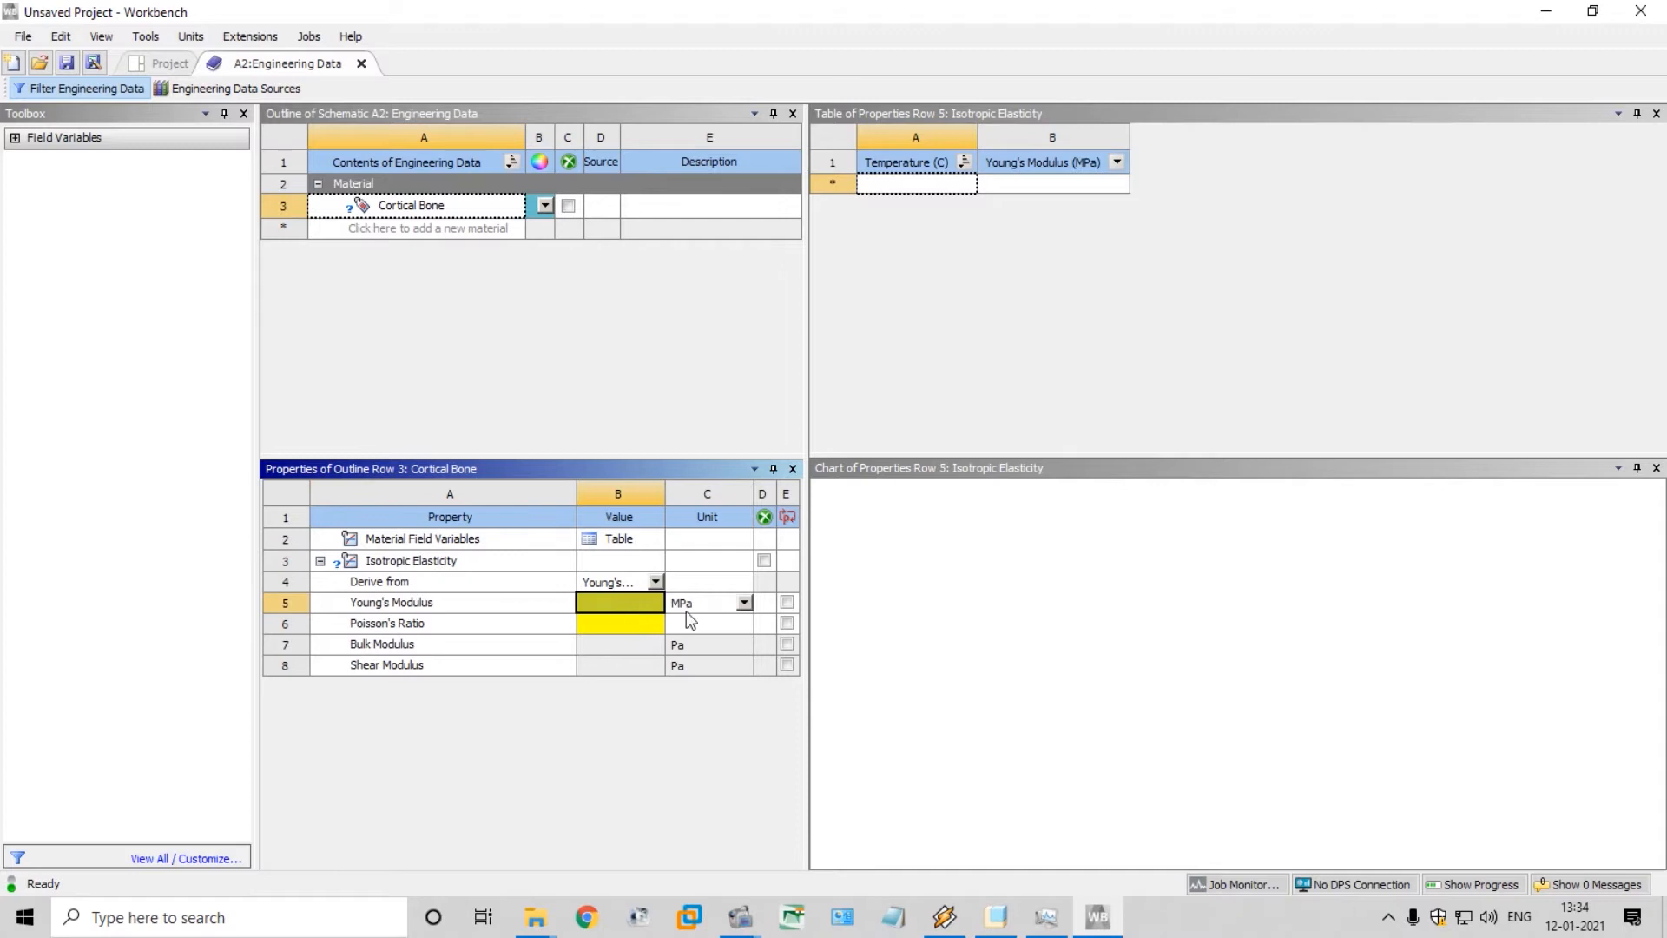
type("13000")
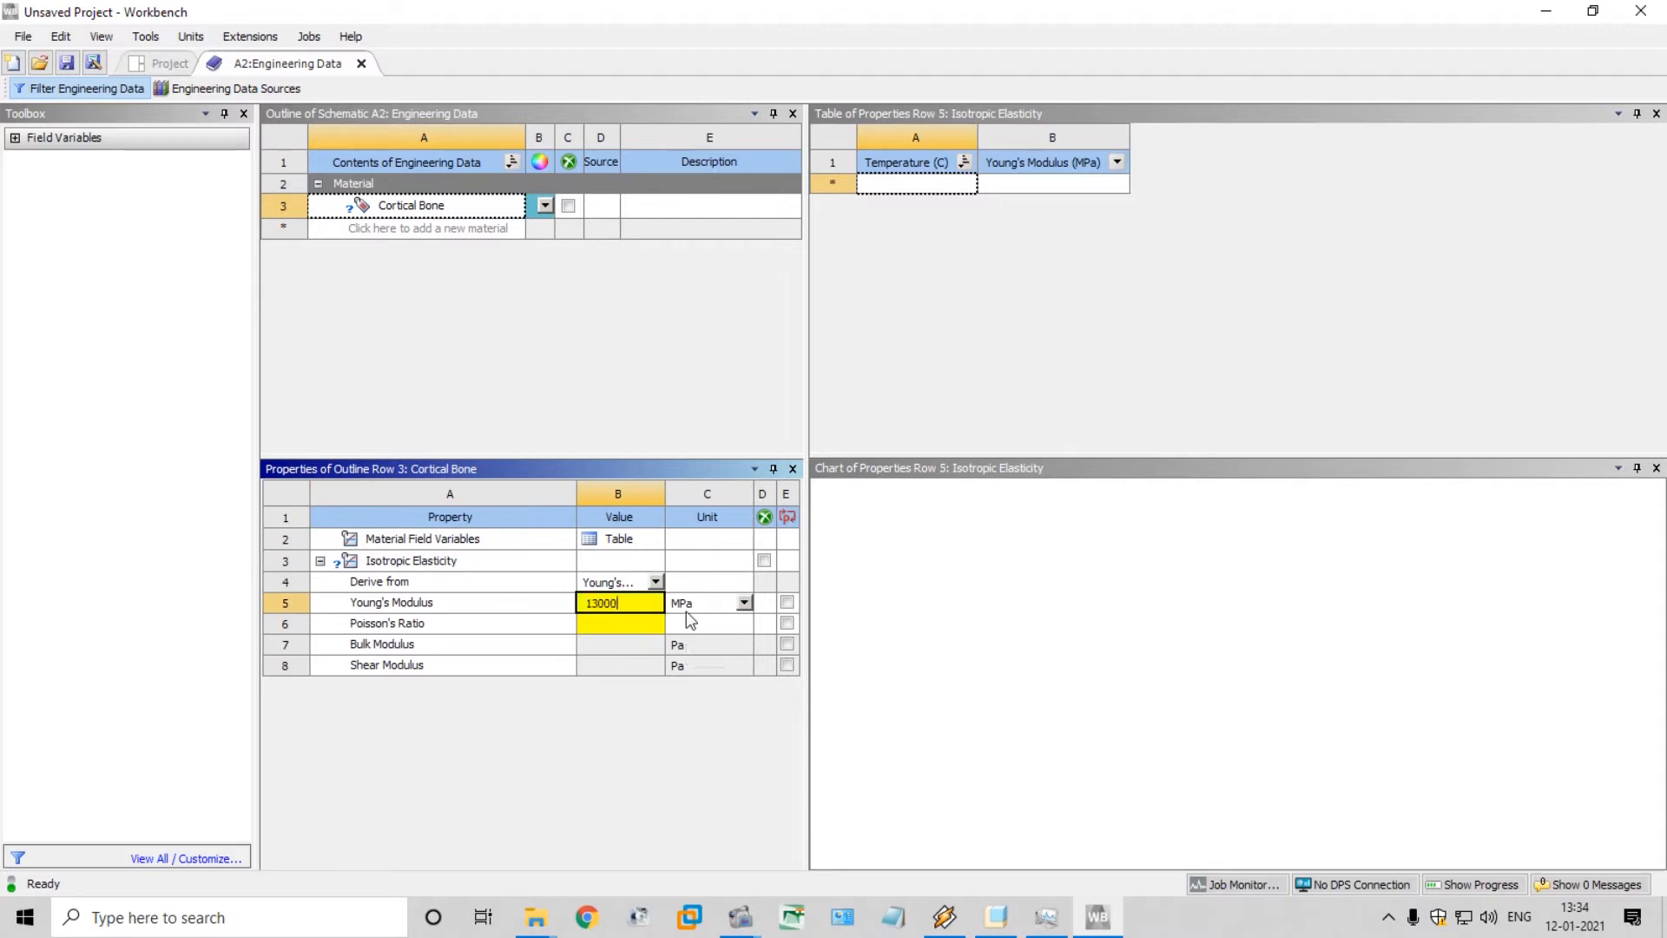
key("Return")
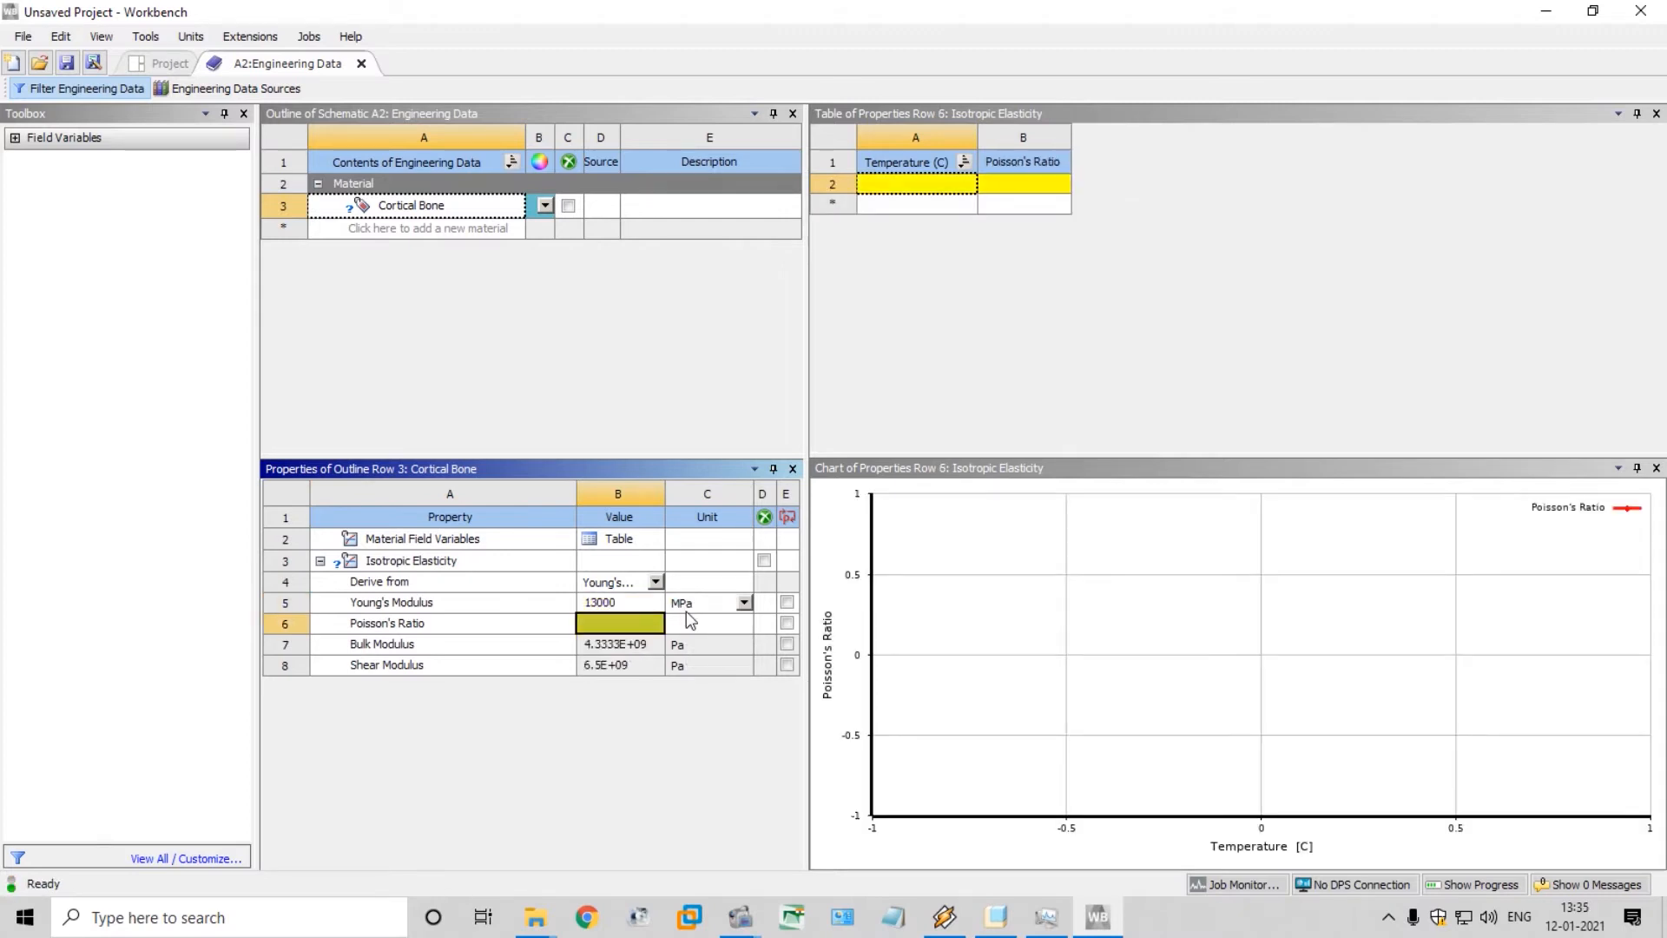
Set the Poisson's Ratio of the Cortical Bone material to 0.3
type(".")
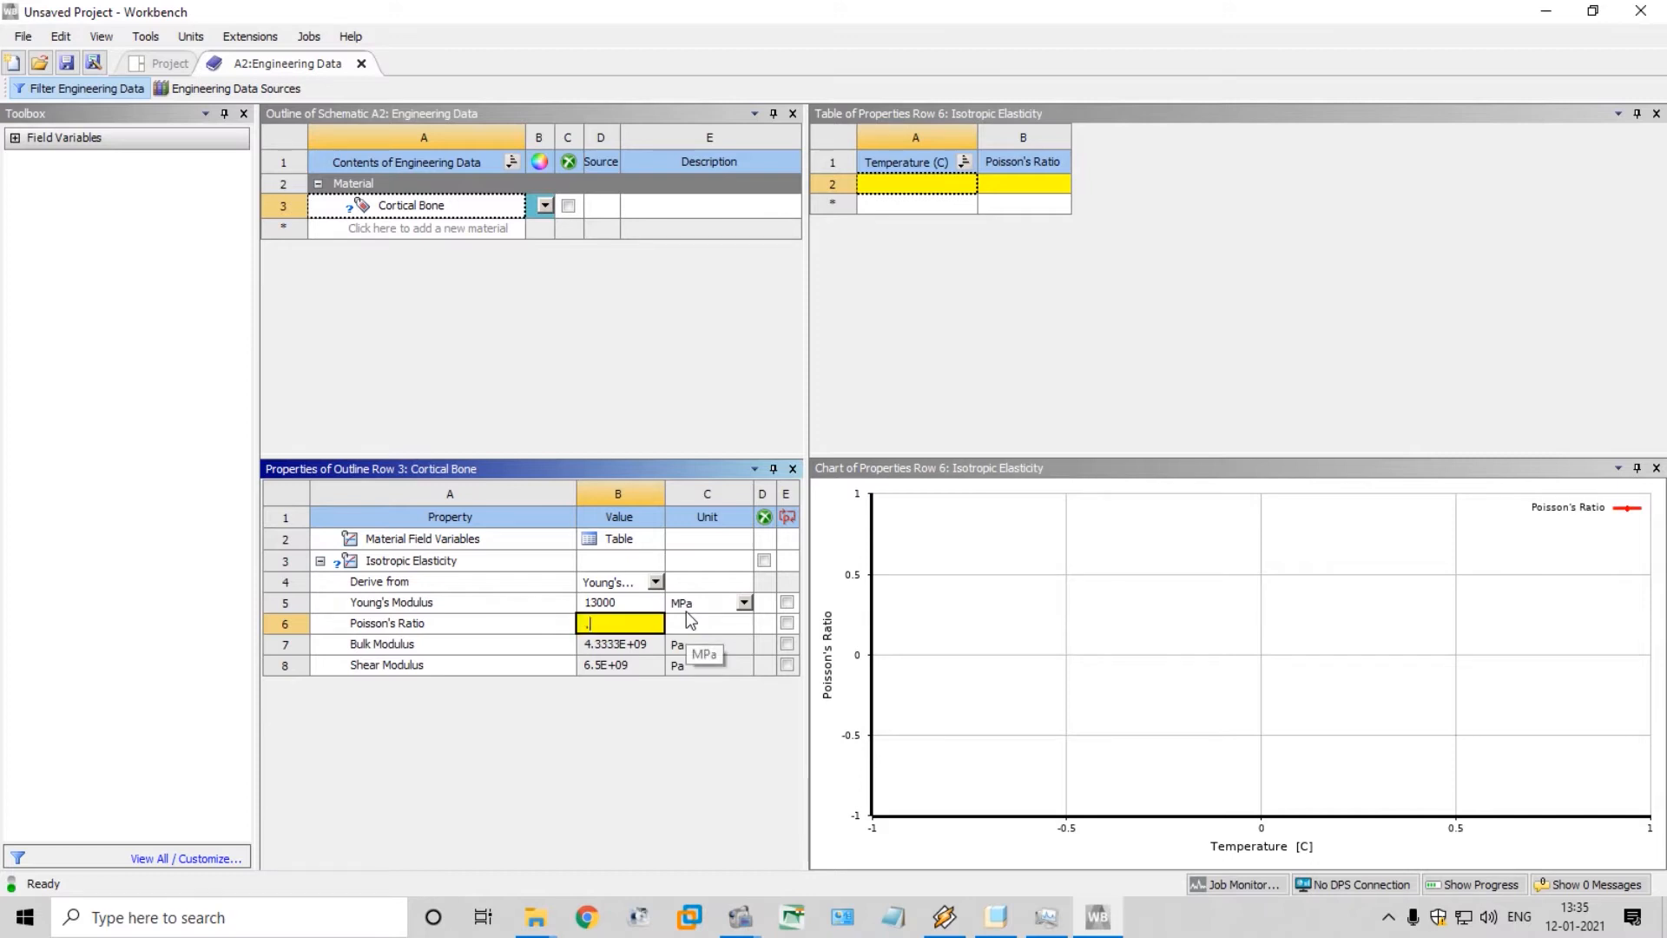
type("3")
key("Return")
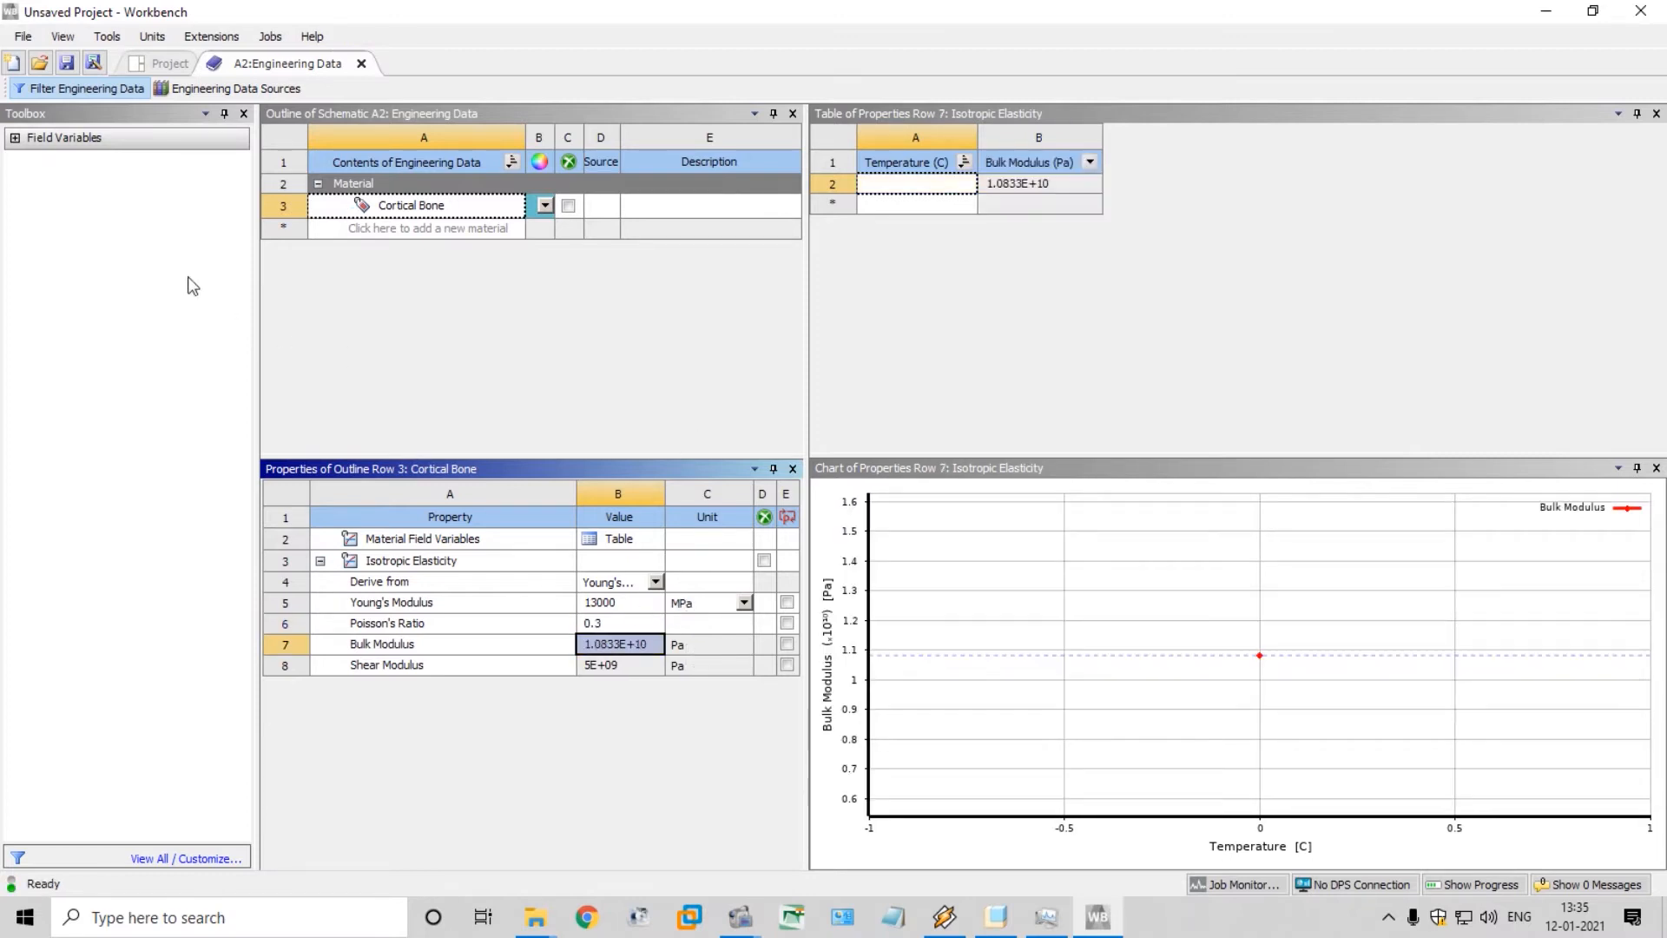
Add a new material named Cacellous bone and give it the Isotropic Elasticity property
left_click(402, 227)
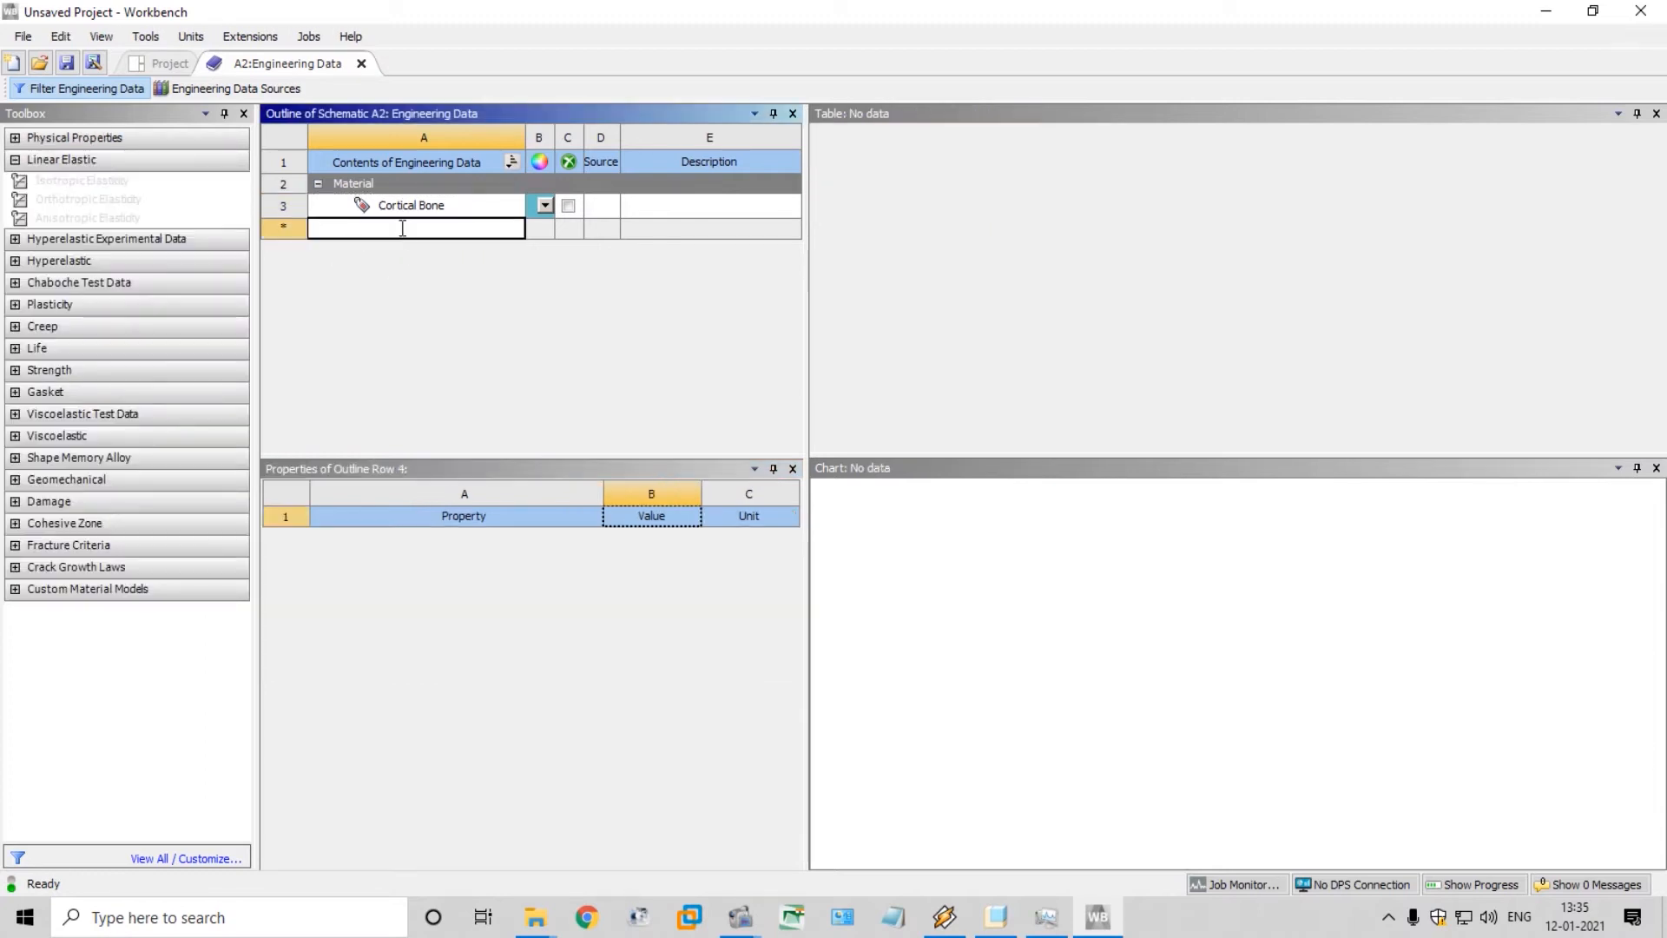
type("Cacwe")
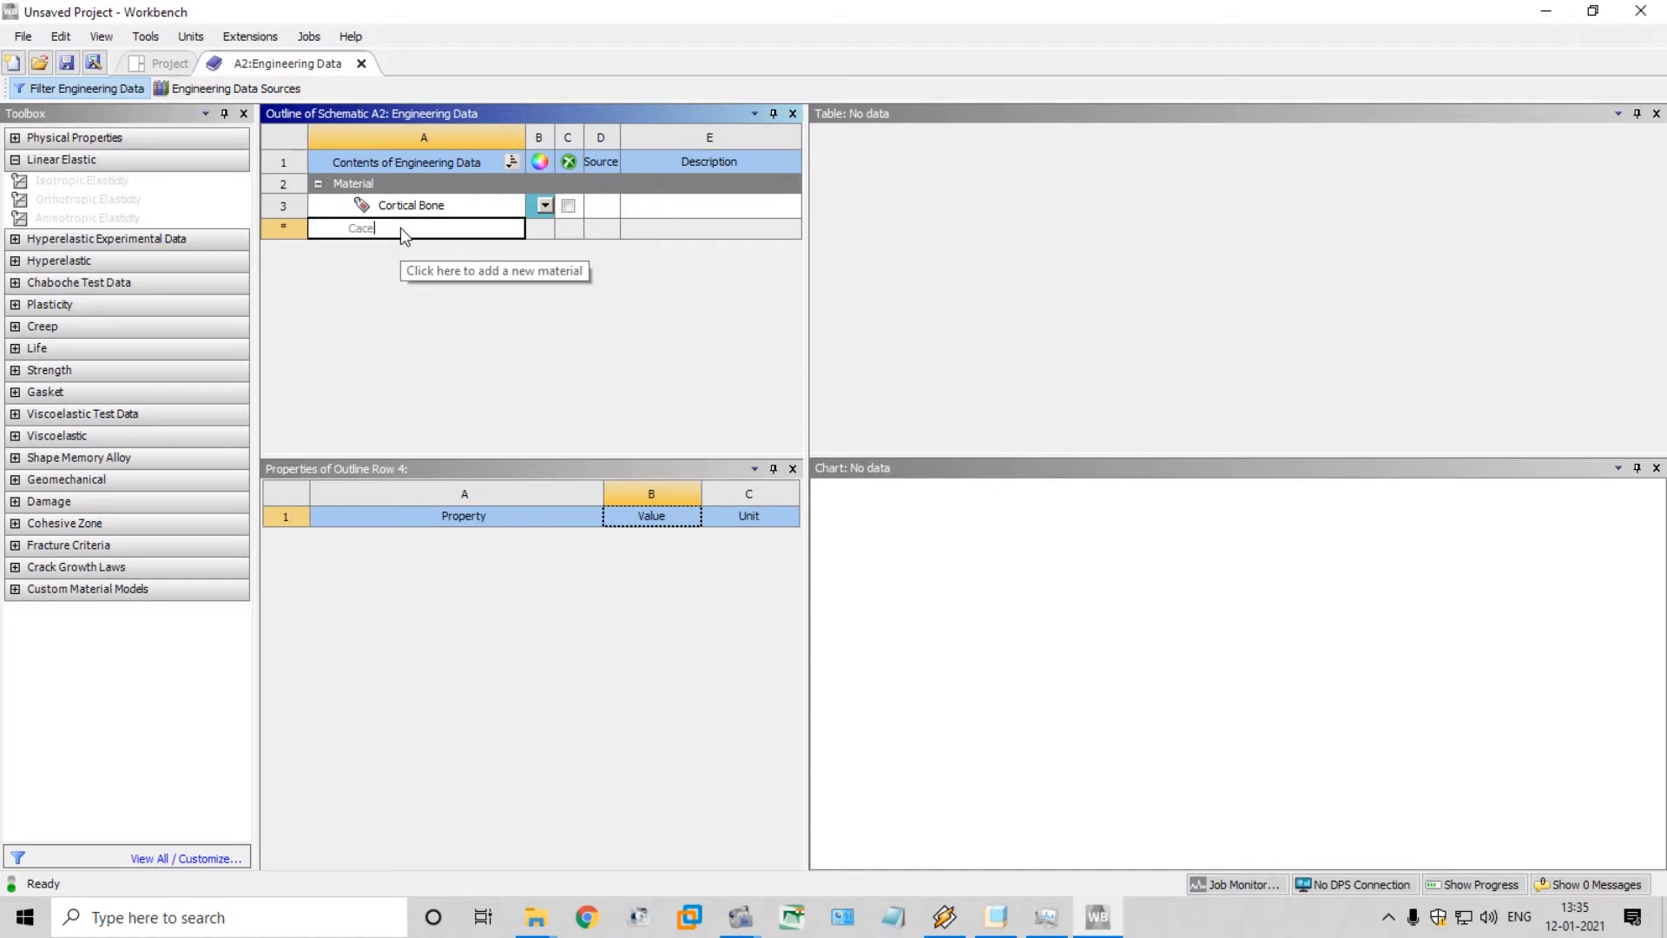
type("lous")
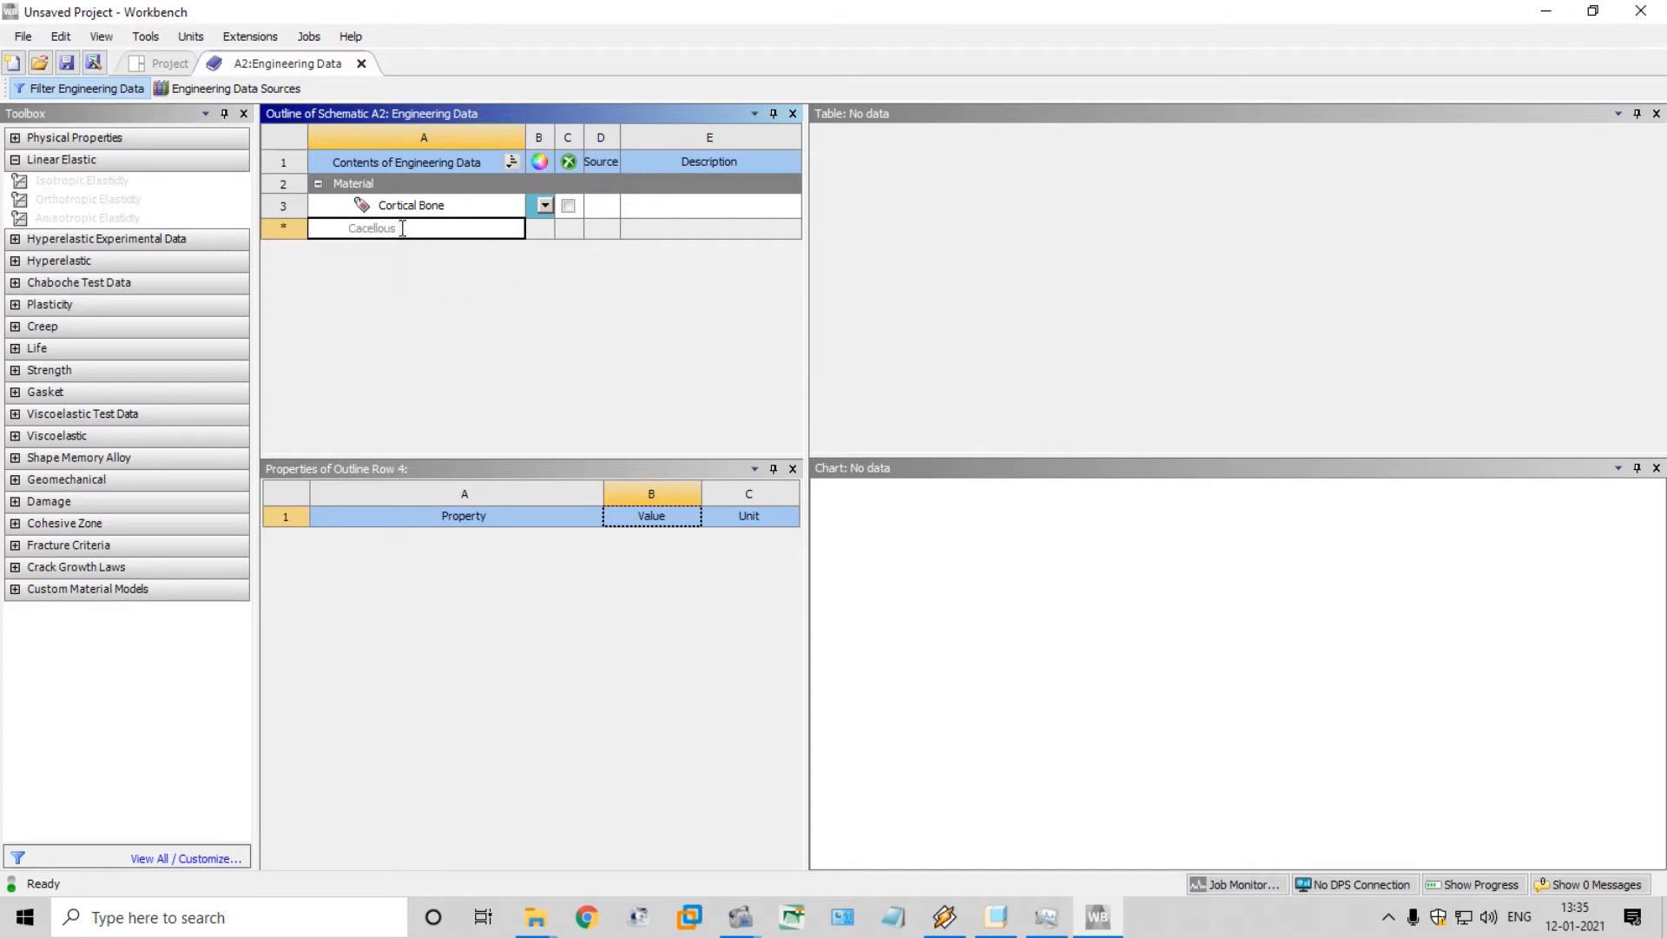
type(" Bone")
key("Return")
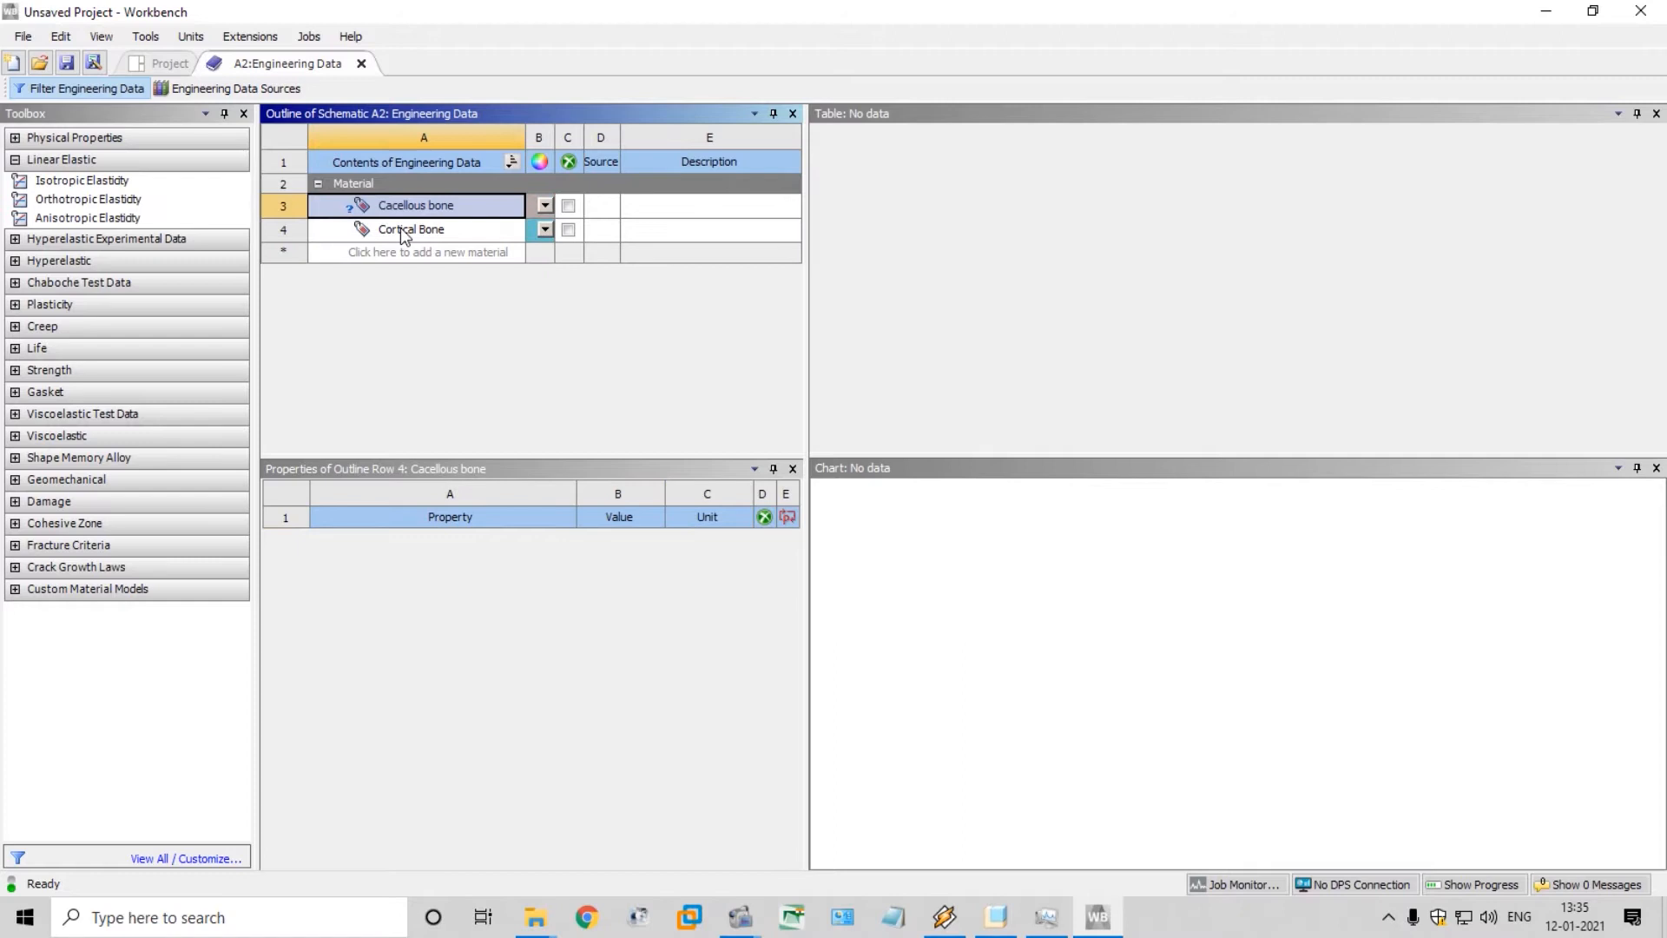
left_click(122, 181)
double_click(113, 183)
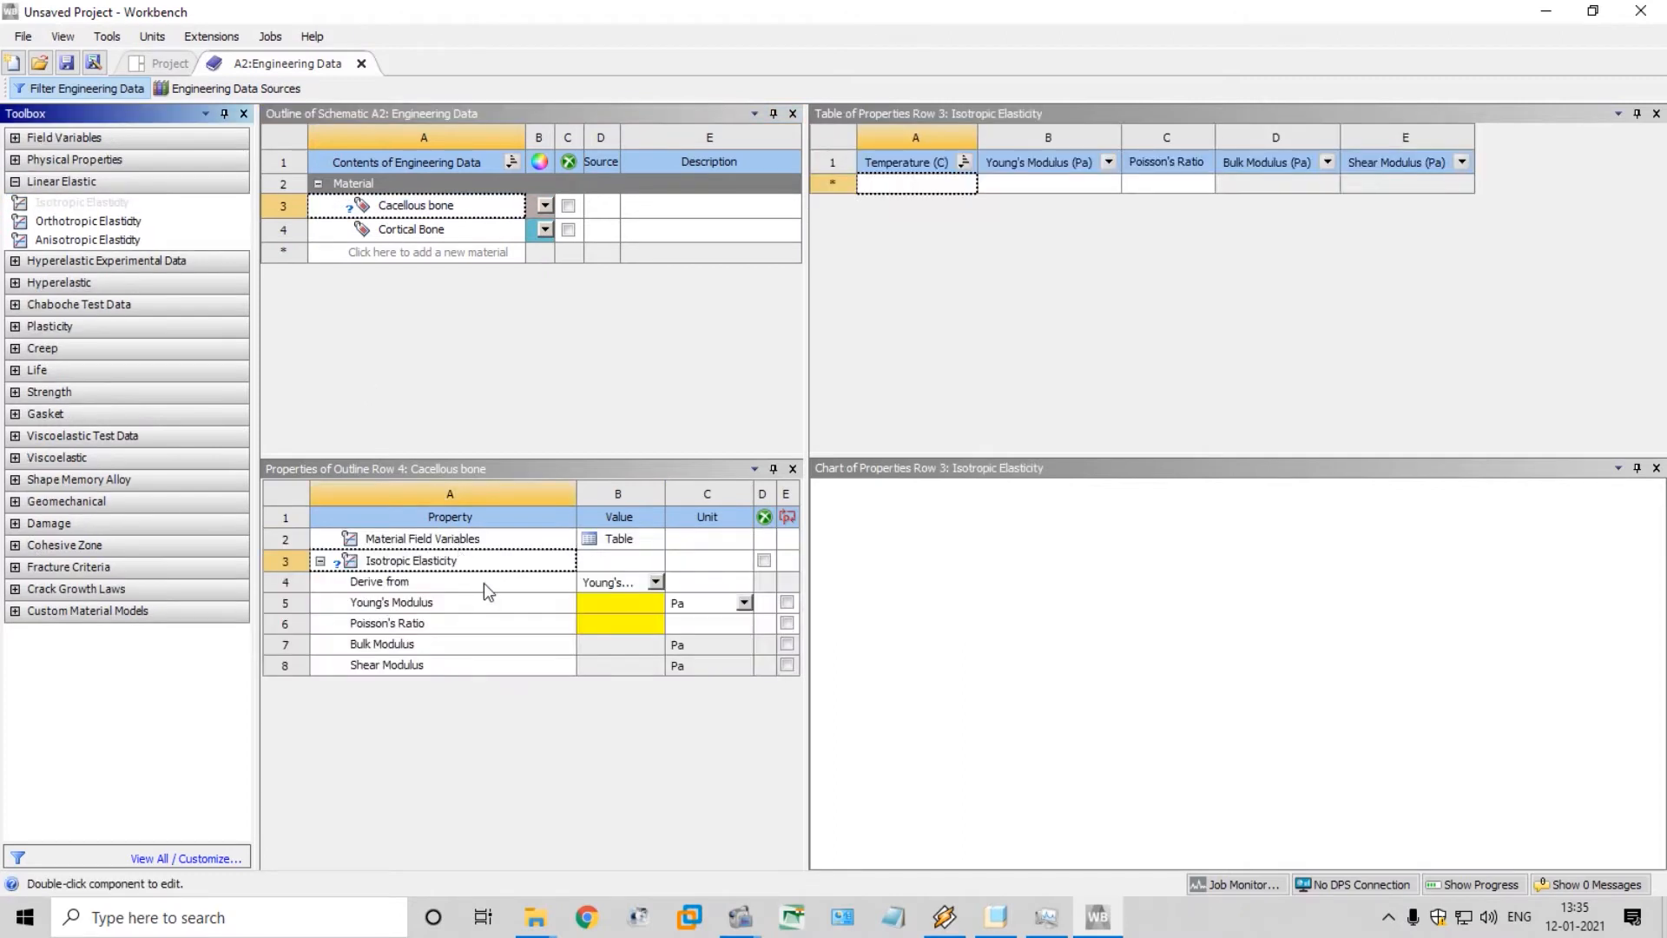
Set the Cacellous bone material's Young's Modulus to 690 MPa and its Poisson's Ratio to 0.3
left_click(625, 599)
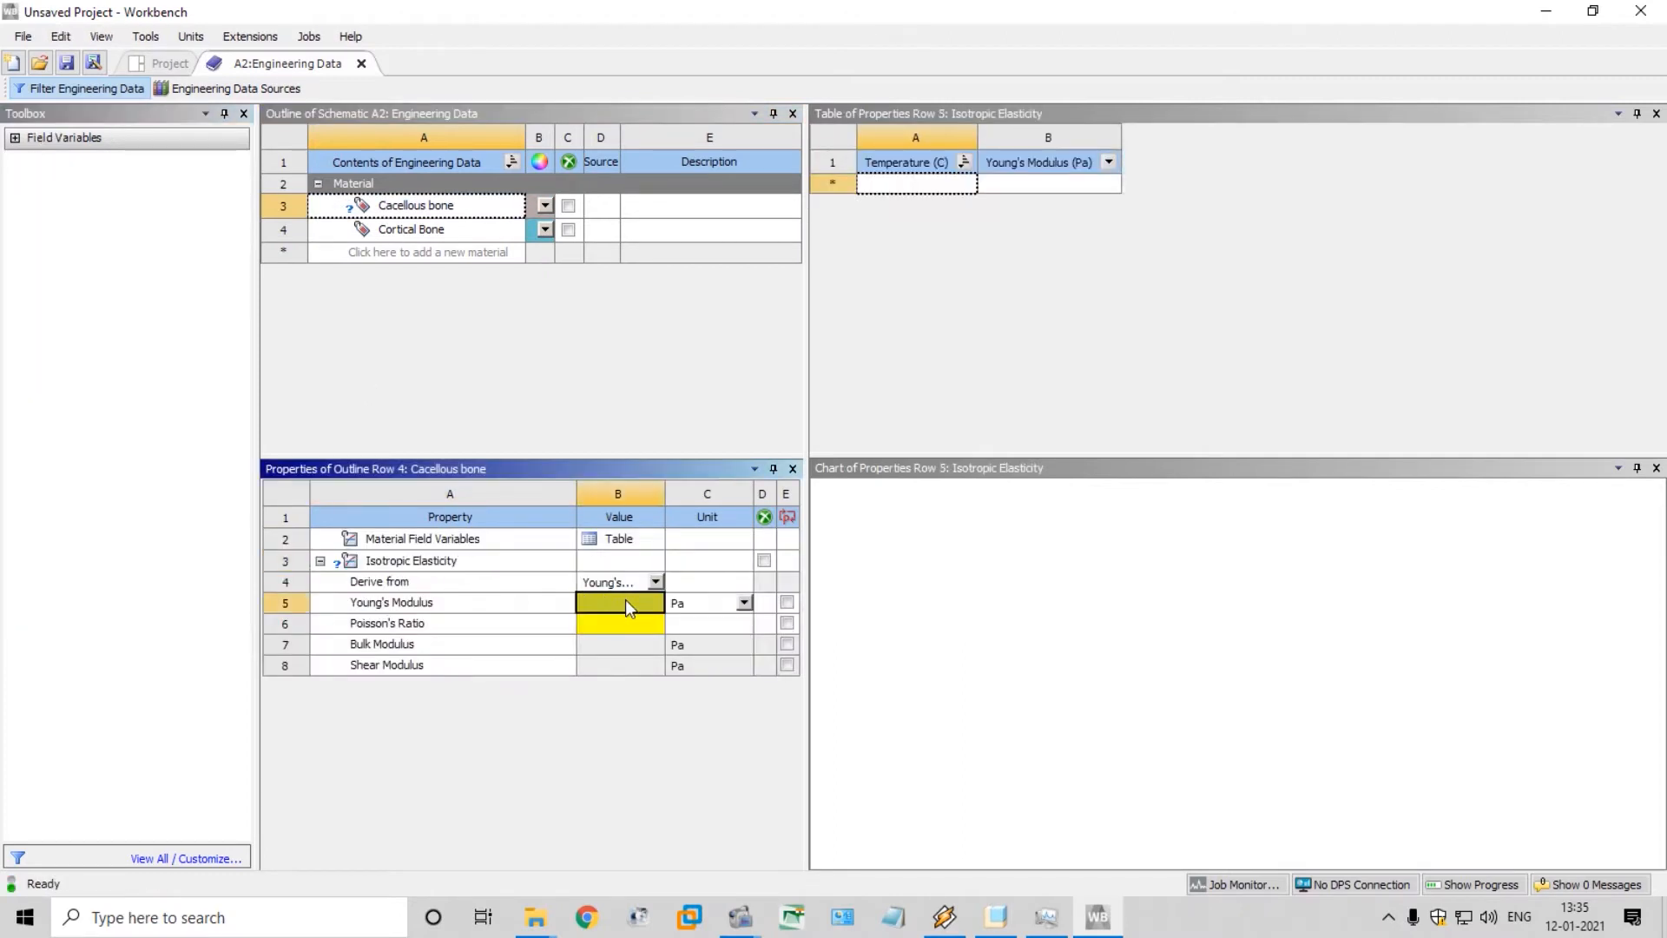
left_click(691, 607)
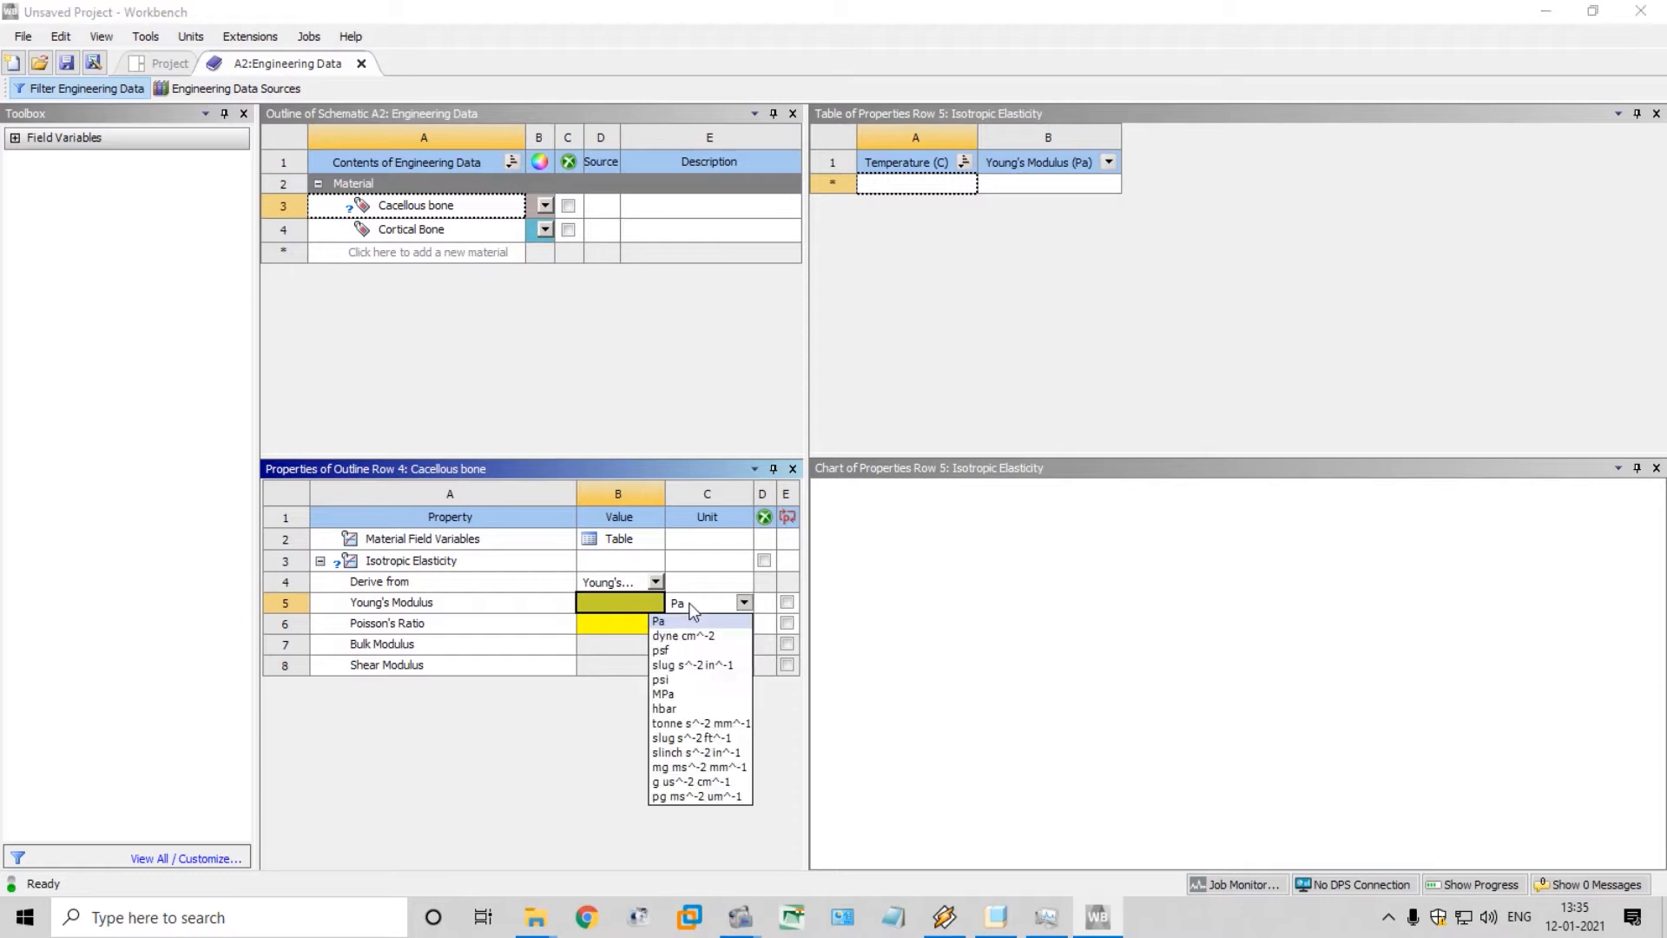
left_click(689, 694)
type("690")
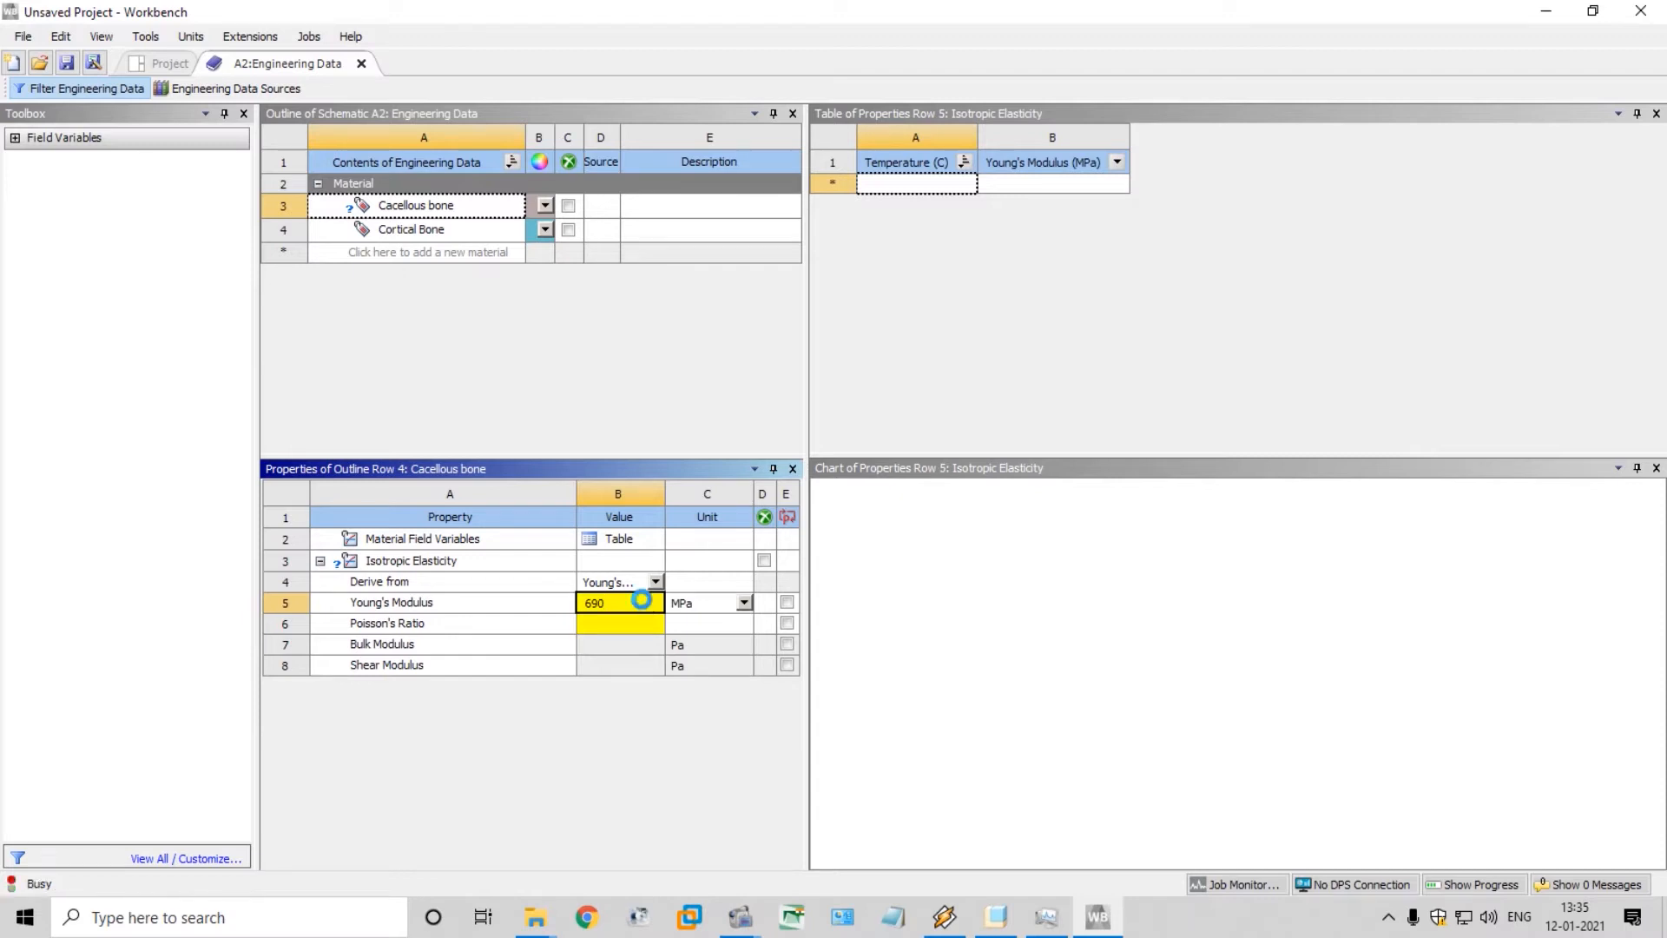
key("Return")
type("0.3")
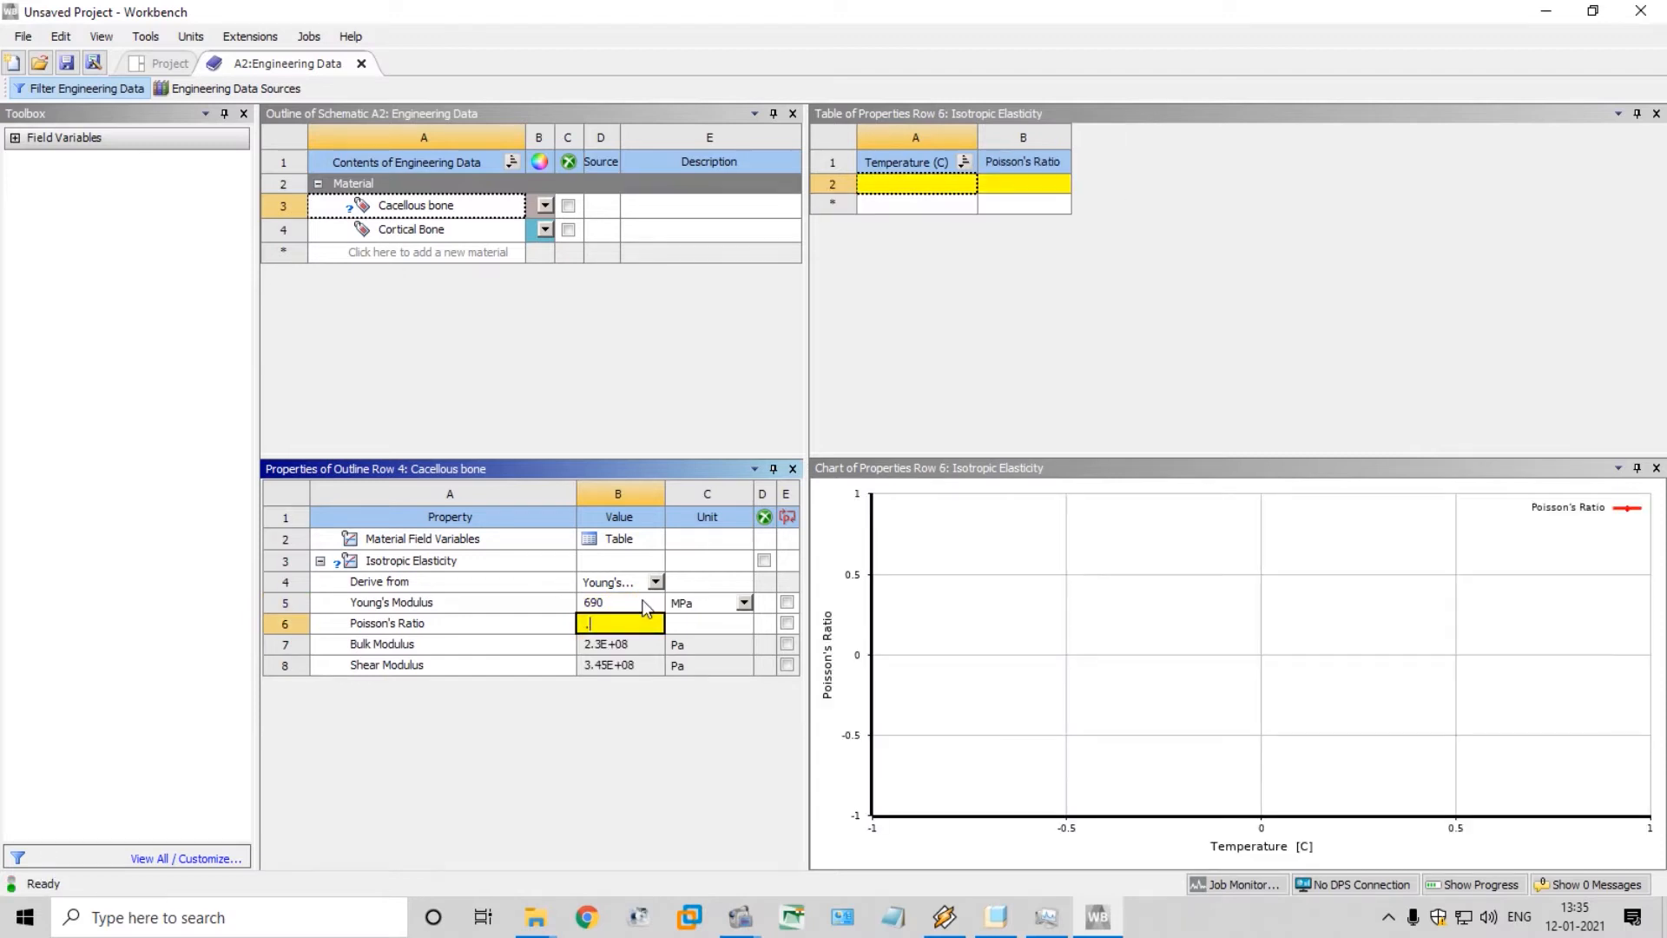
key("Return")
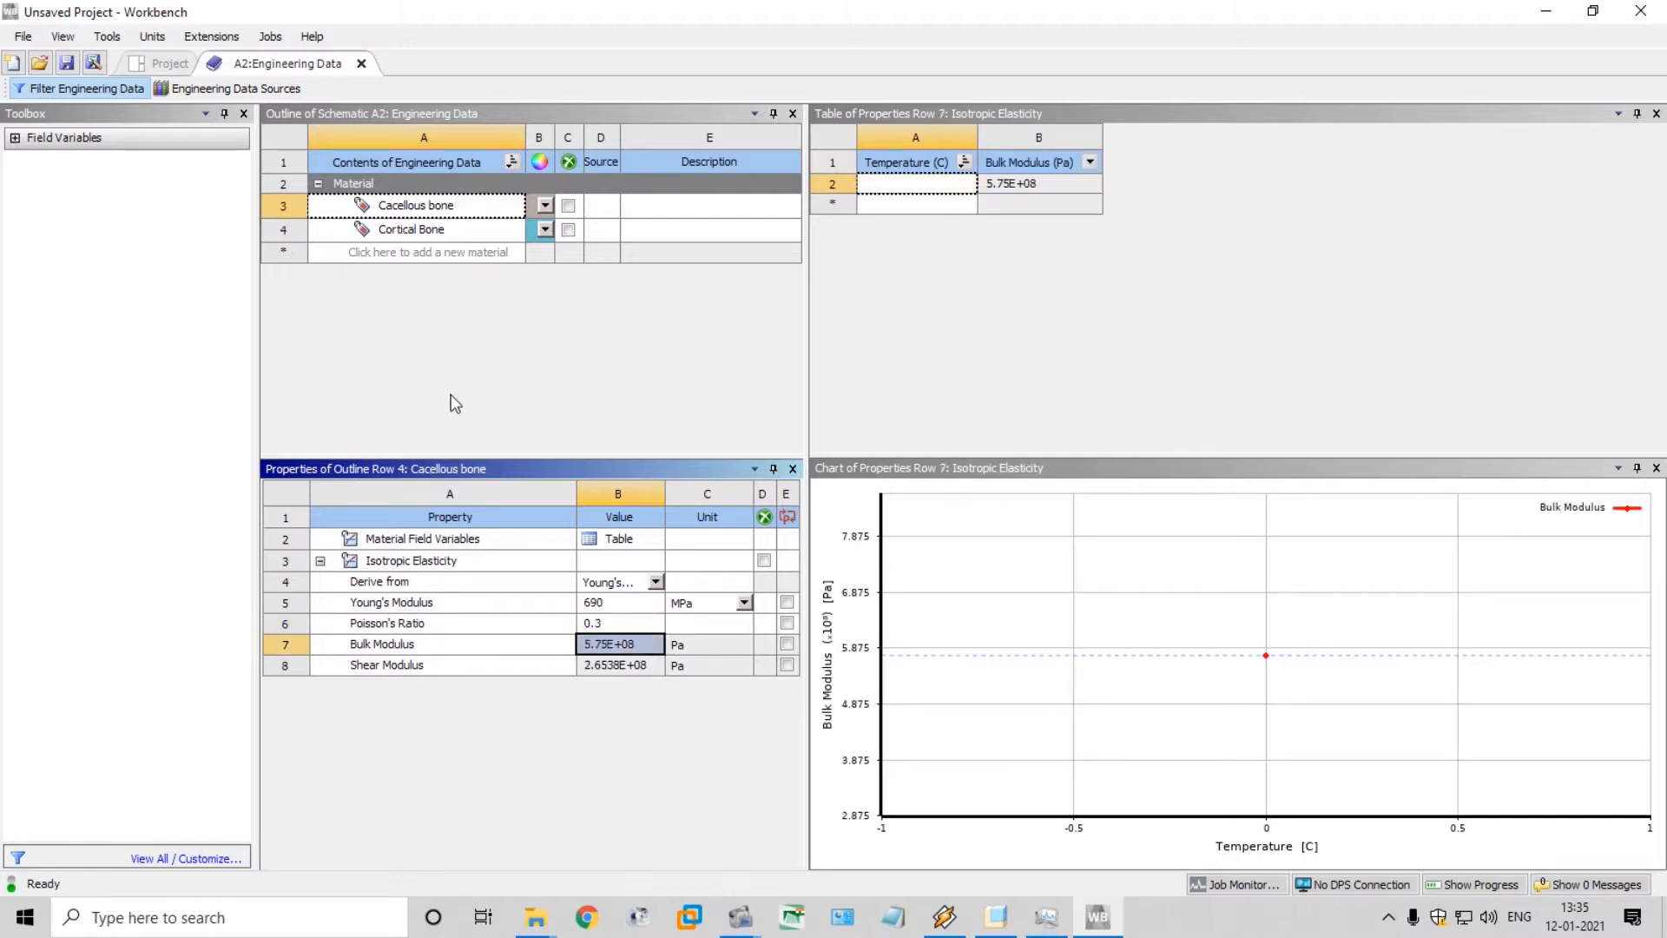
Add a new material named Titanium and give it the Isotropic Elasticity property
left_click(443, 250)
type("Titan")
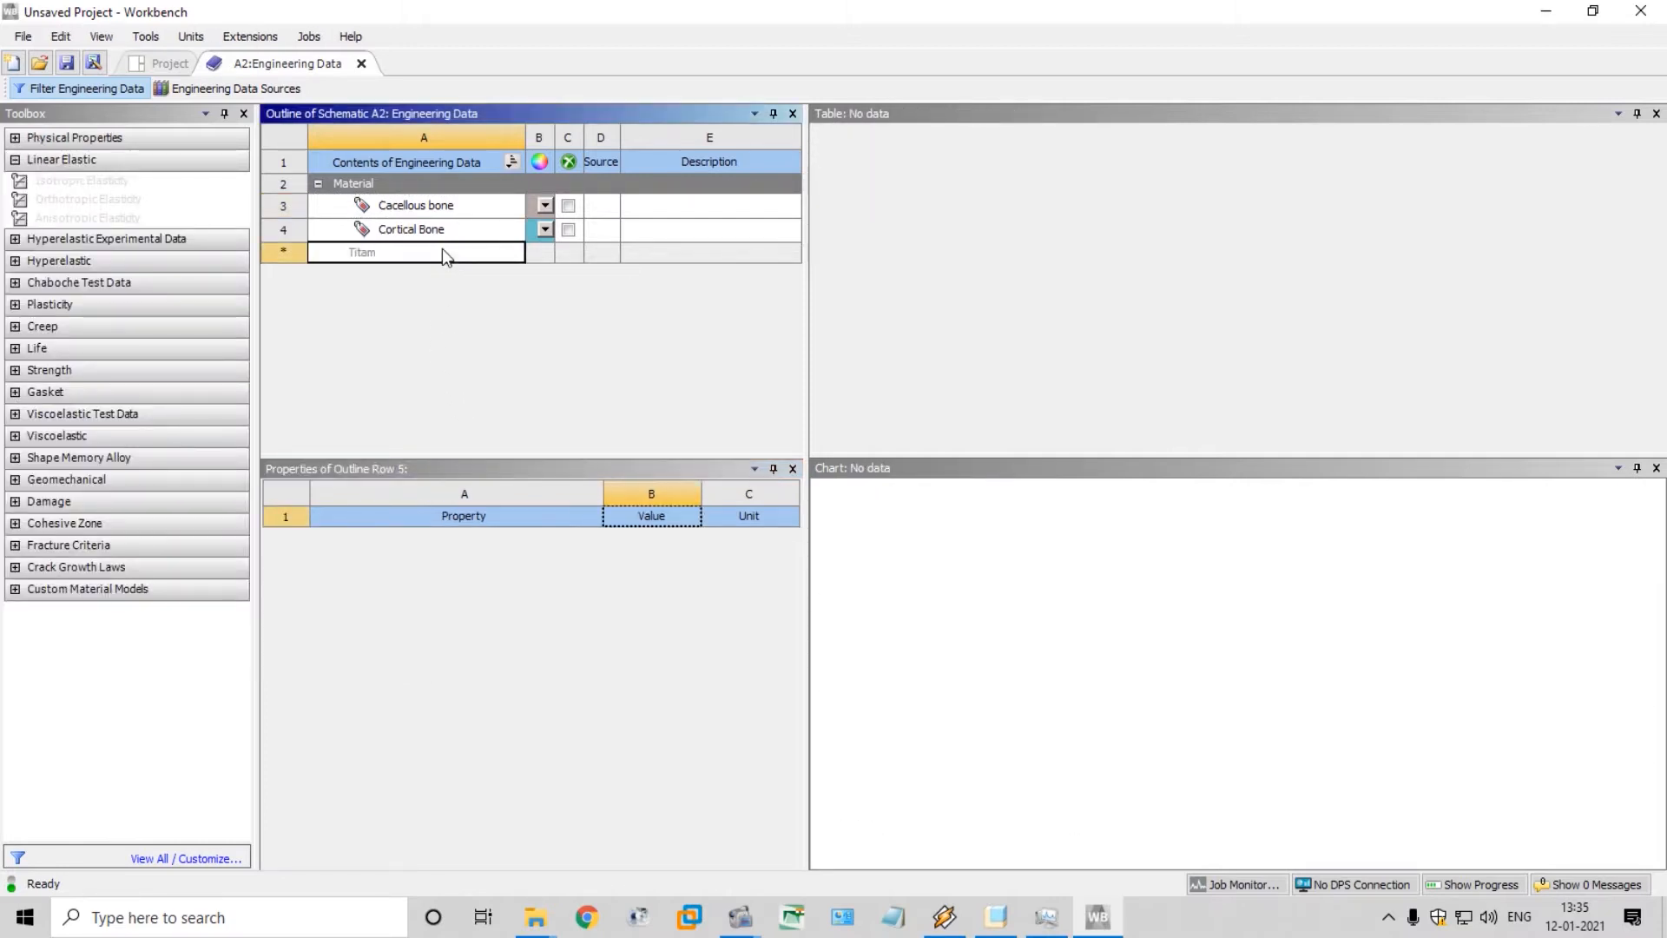
type("ium")
key("Return")
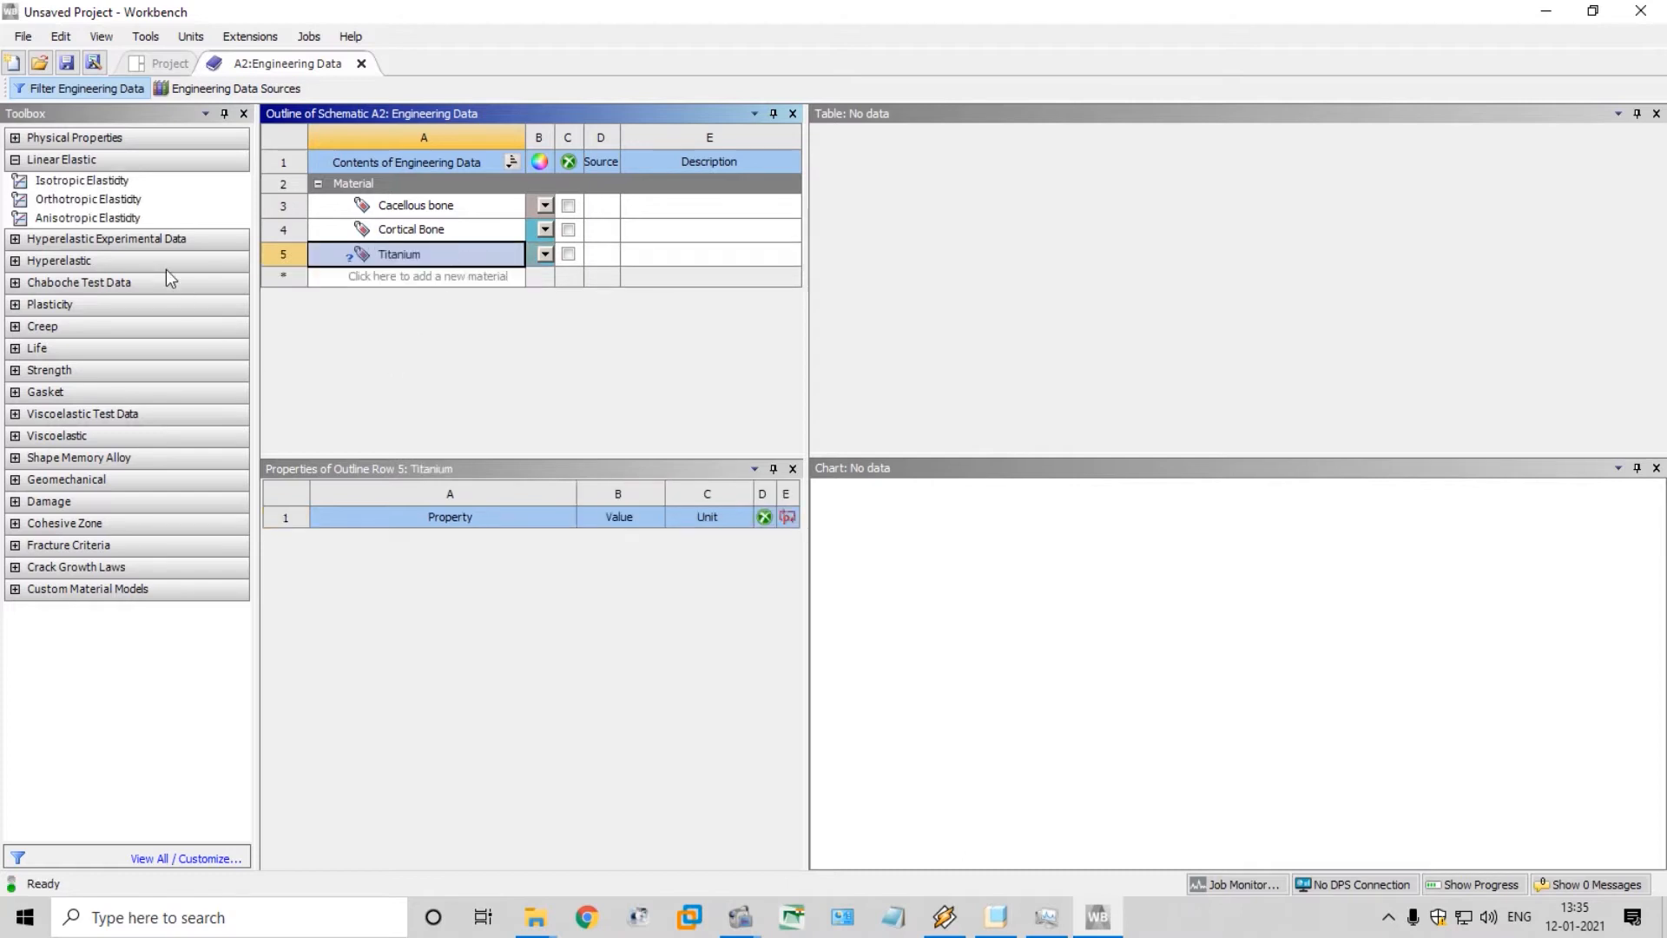
double_click(83, 180)
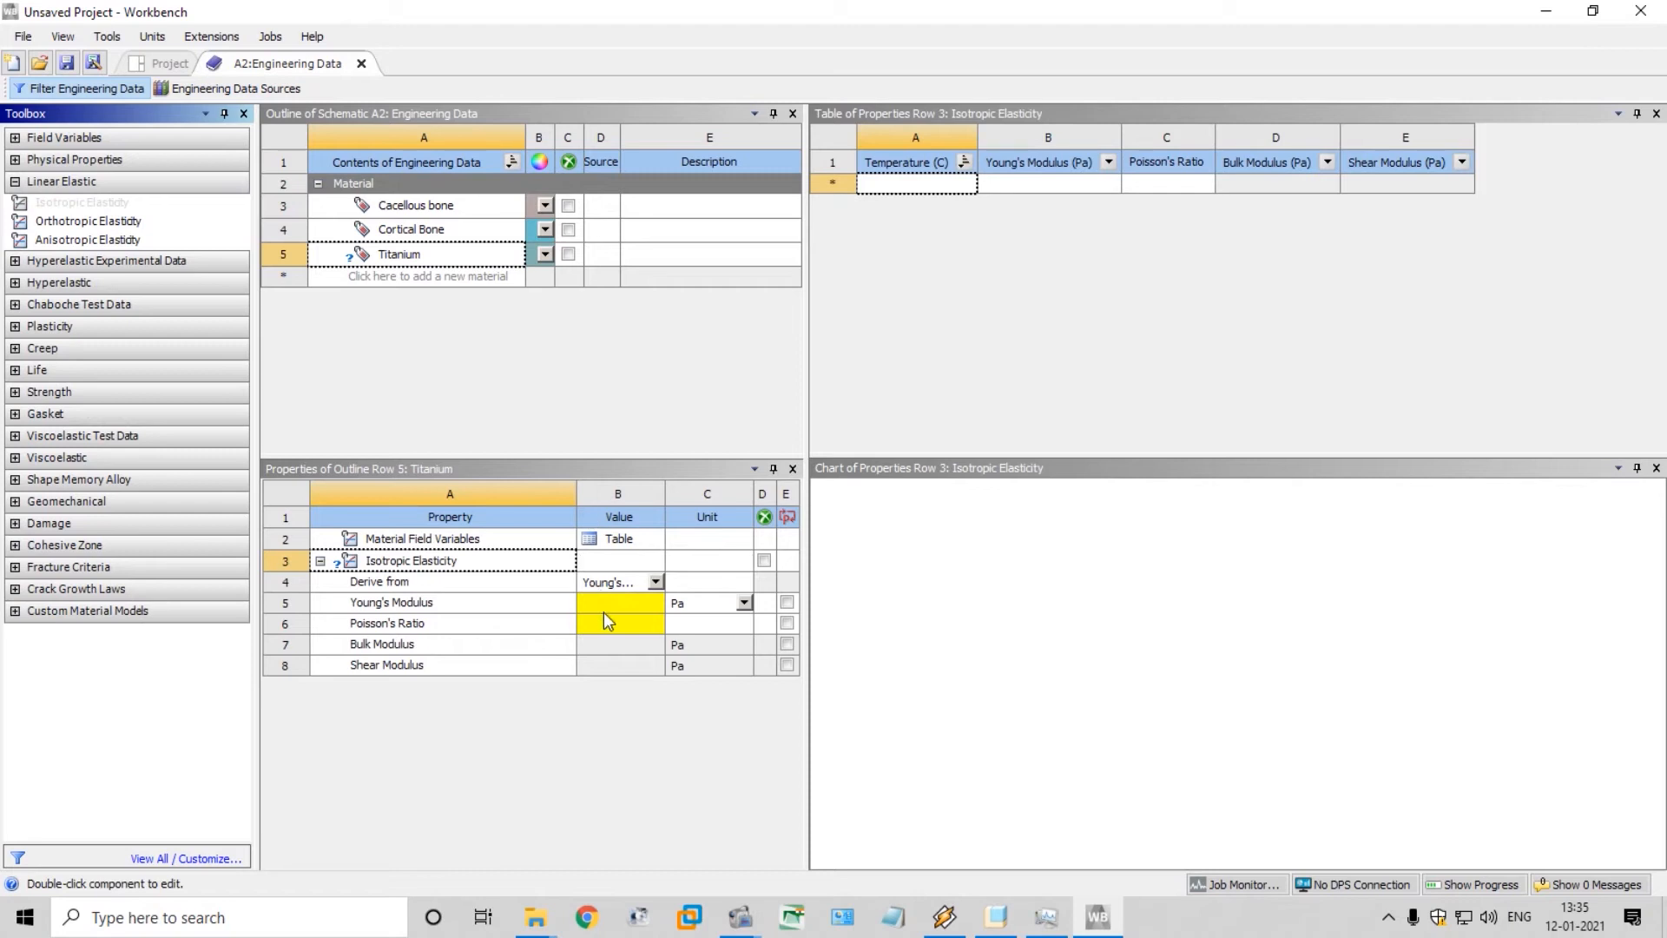
Set the Titanium material's Young's Modulus to 102000 MPa and its Poisson's Ratio to 0.4
left_click(744, 601)
left_click(694, 692)
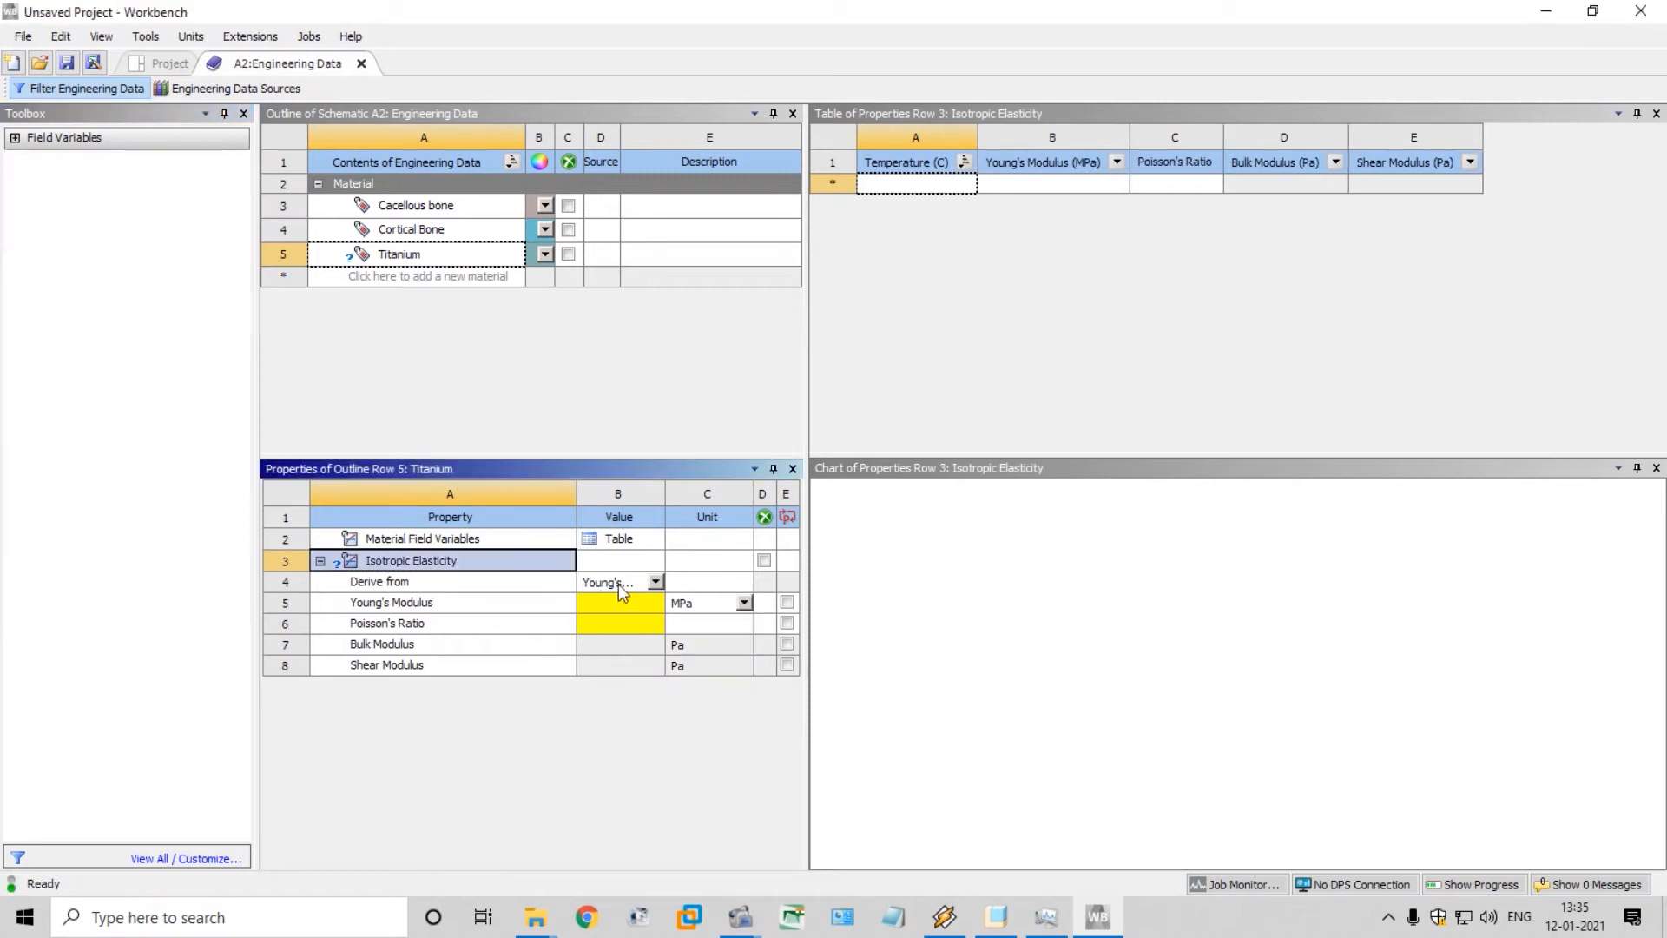
left_click(612, 603)
type("102000")
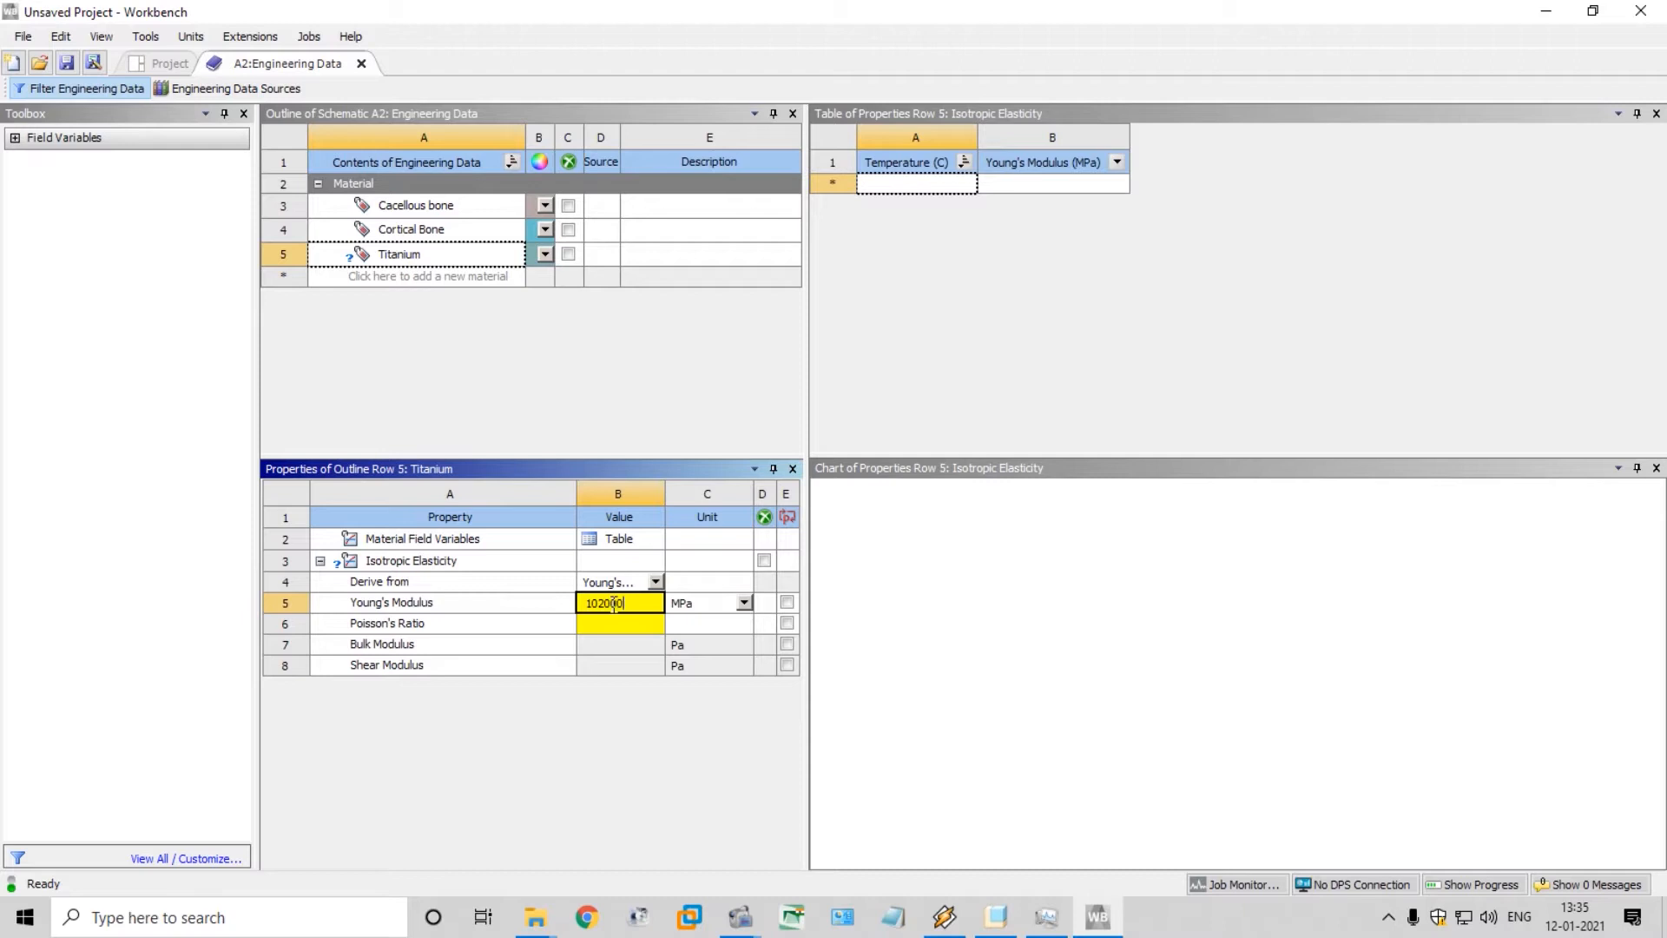
key("Return")
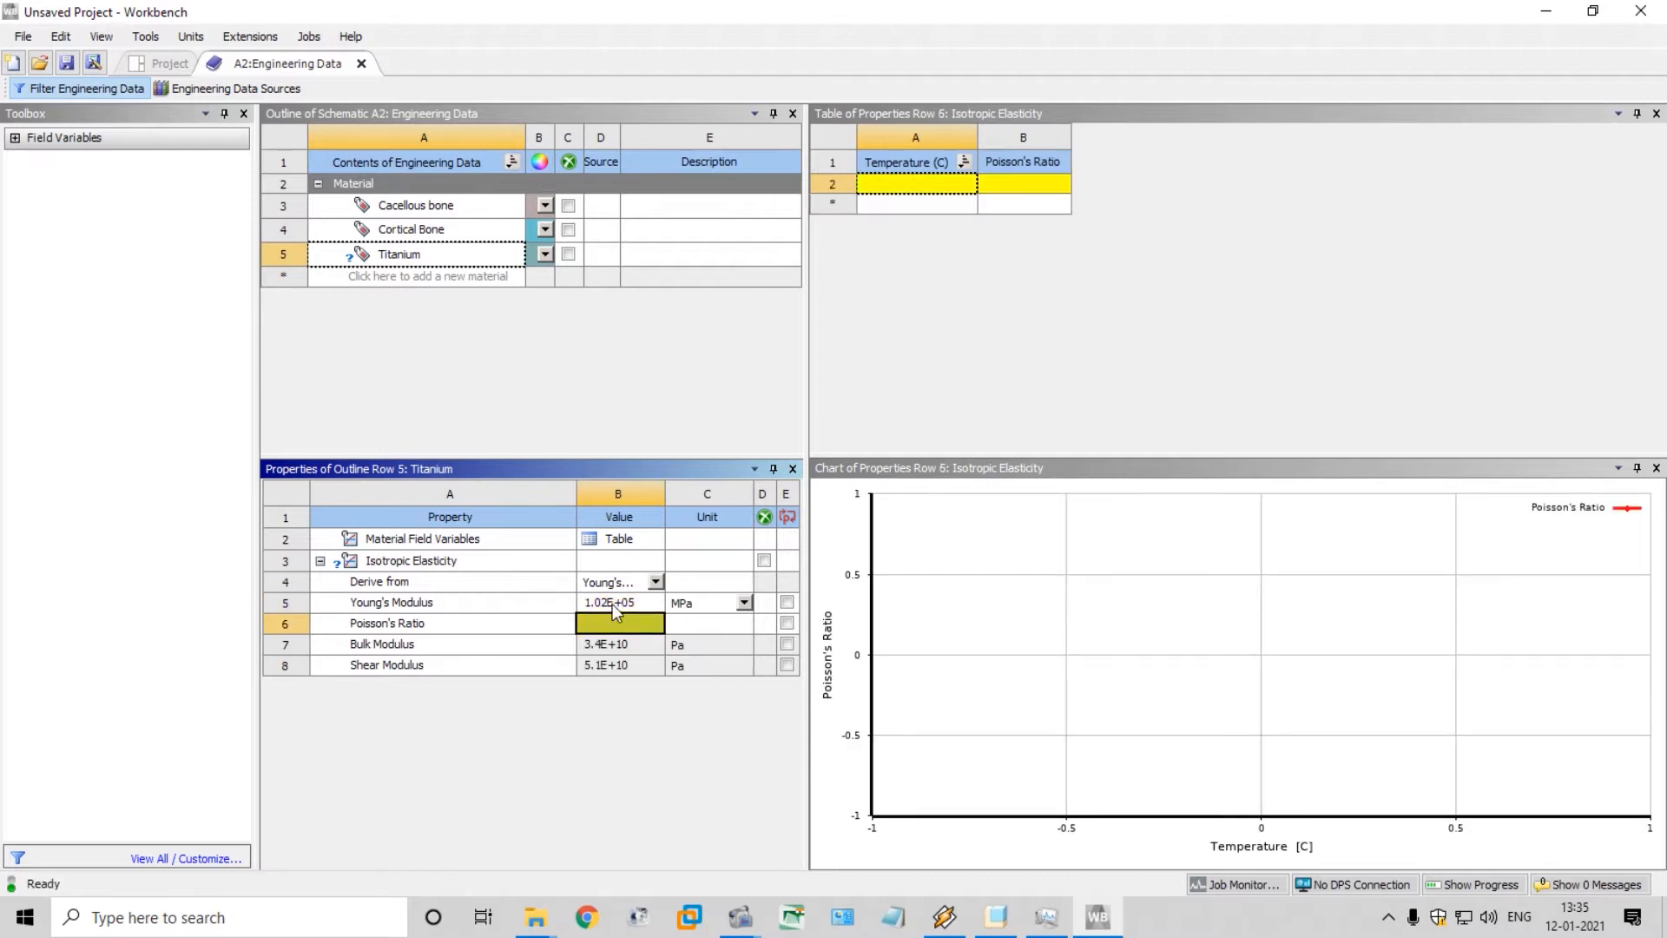
type("0.4")
key("Return")
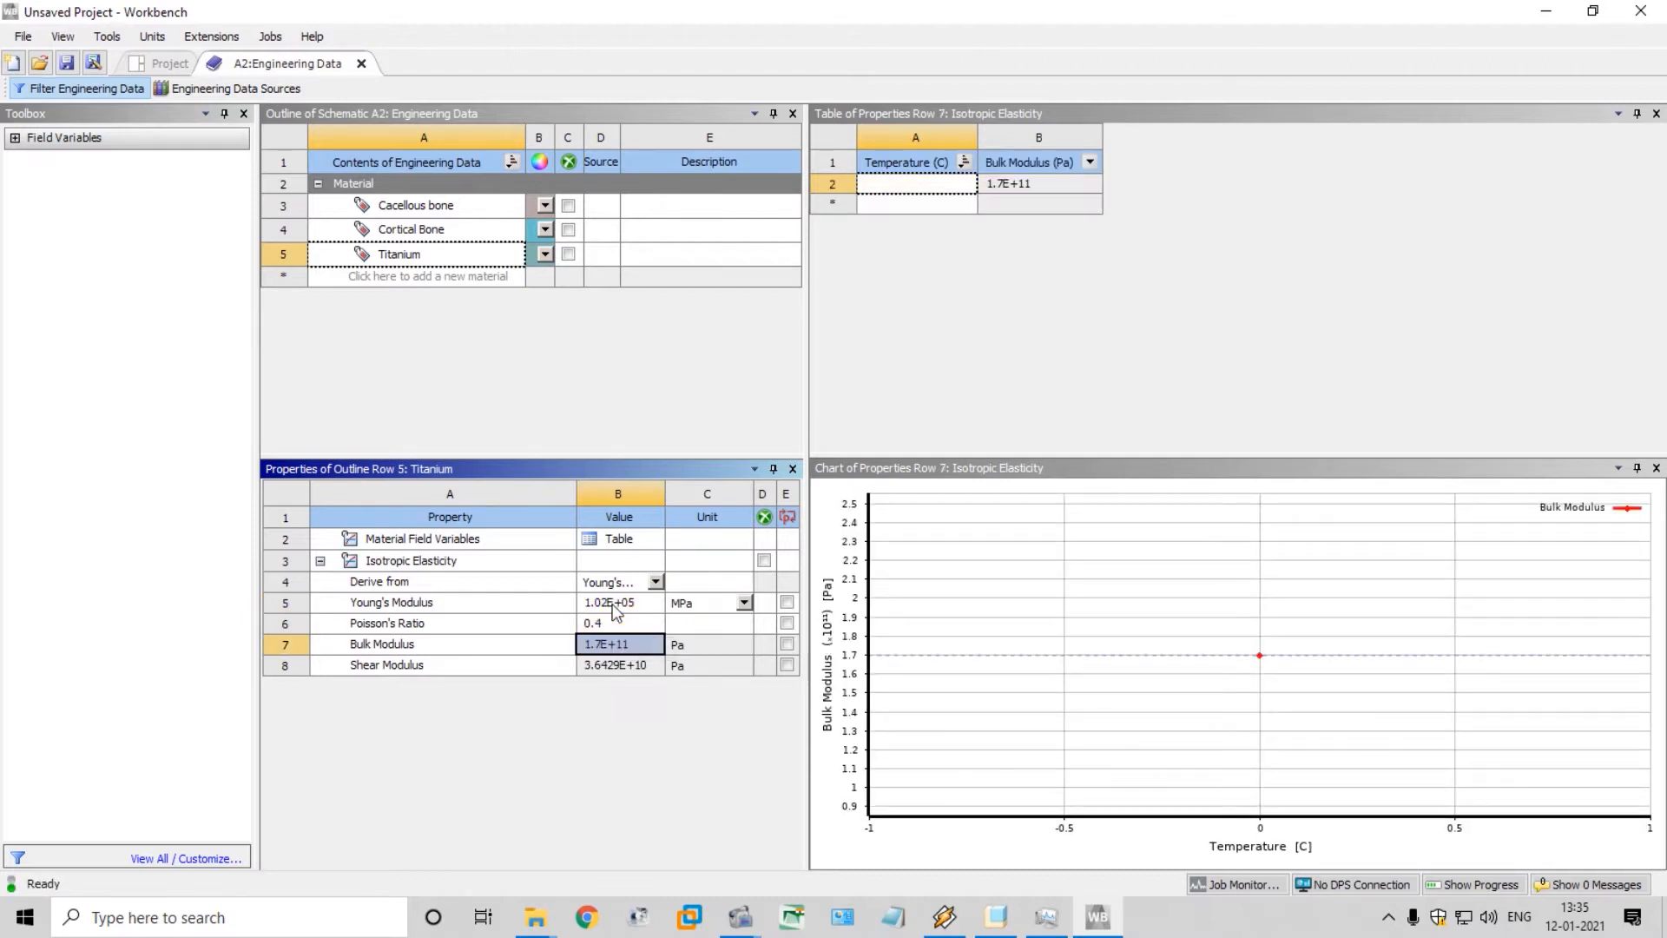
left_click(22, 36)
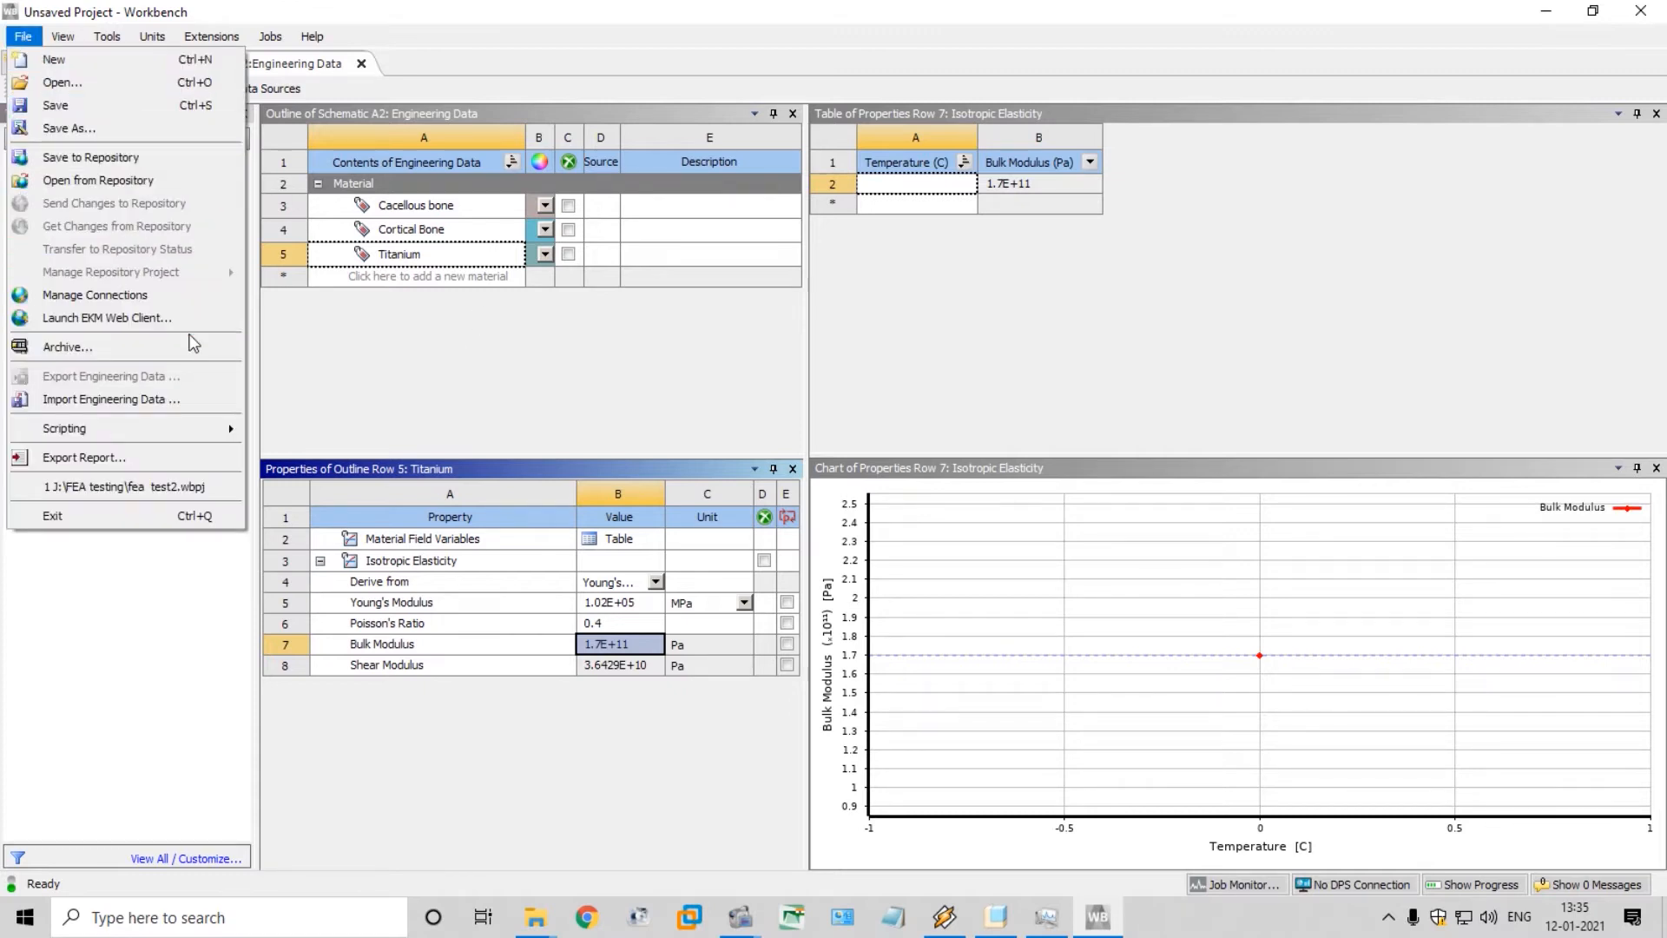
left_click(425, 374)
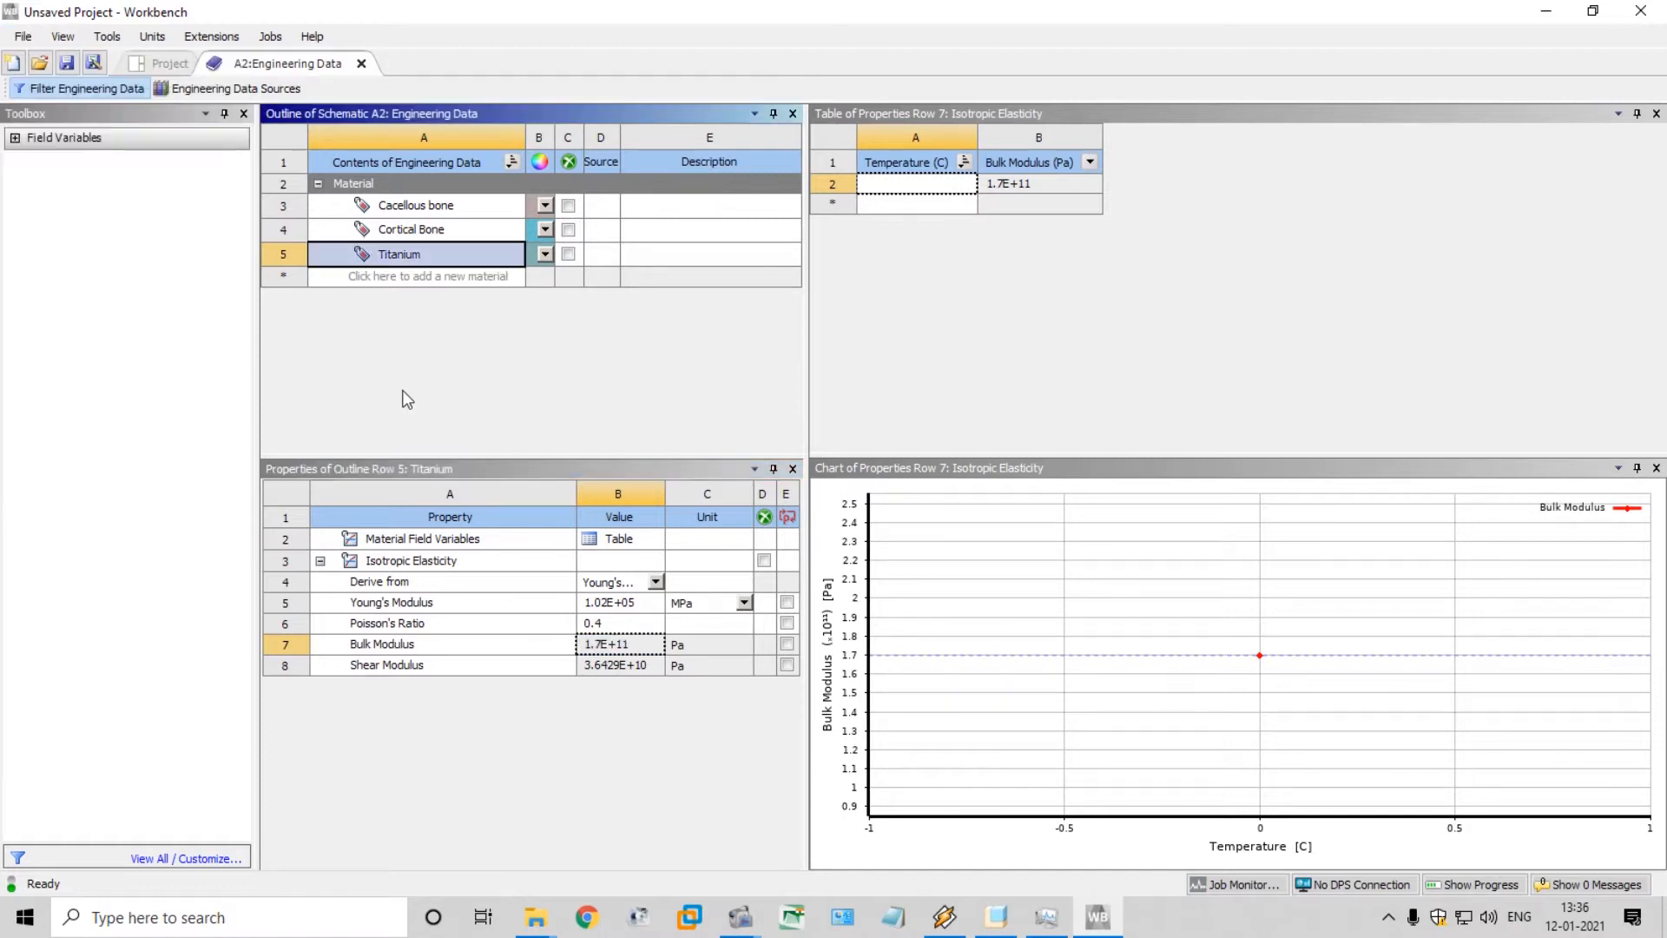
Return to the project schematic and import bone_implant_screw.igs from the Desktop folder 3D Model Implant and Bone as the Static Structural geometry
left_click(154, 63)
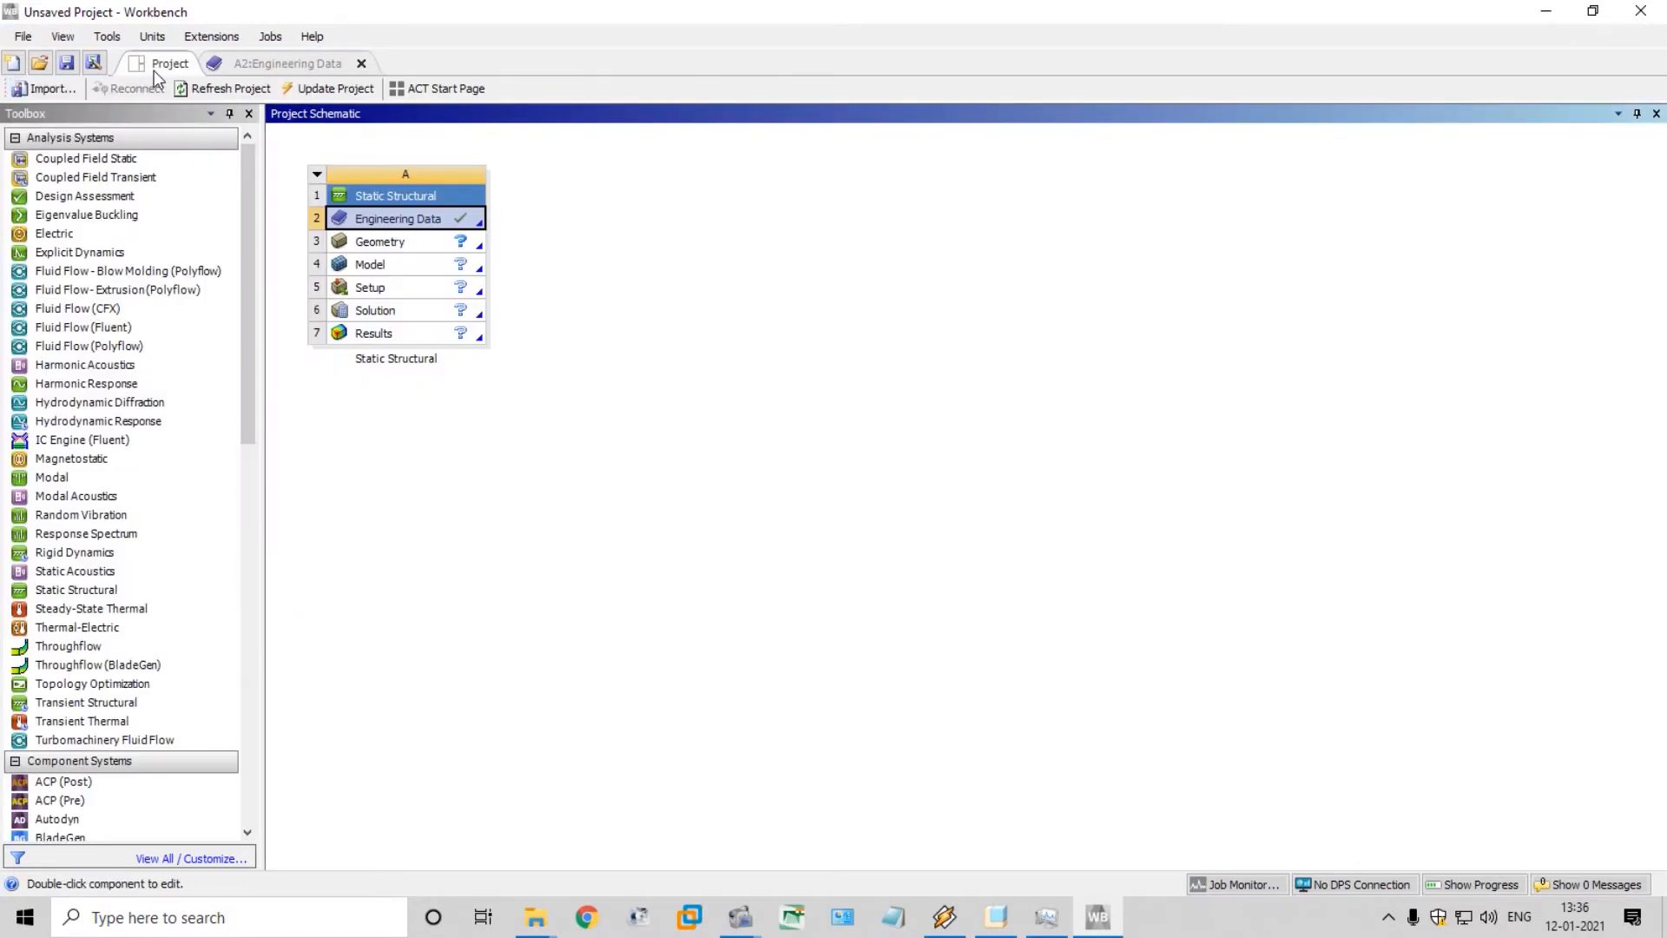
left_click(469, 248)
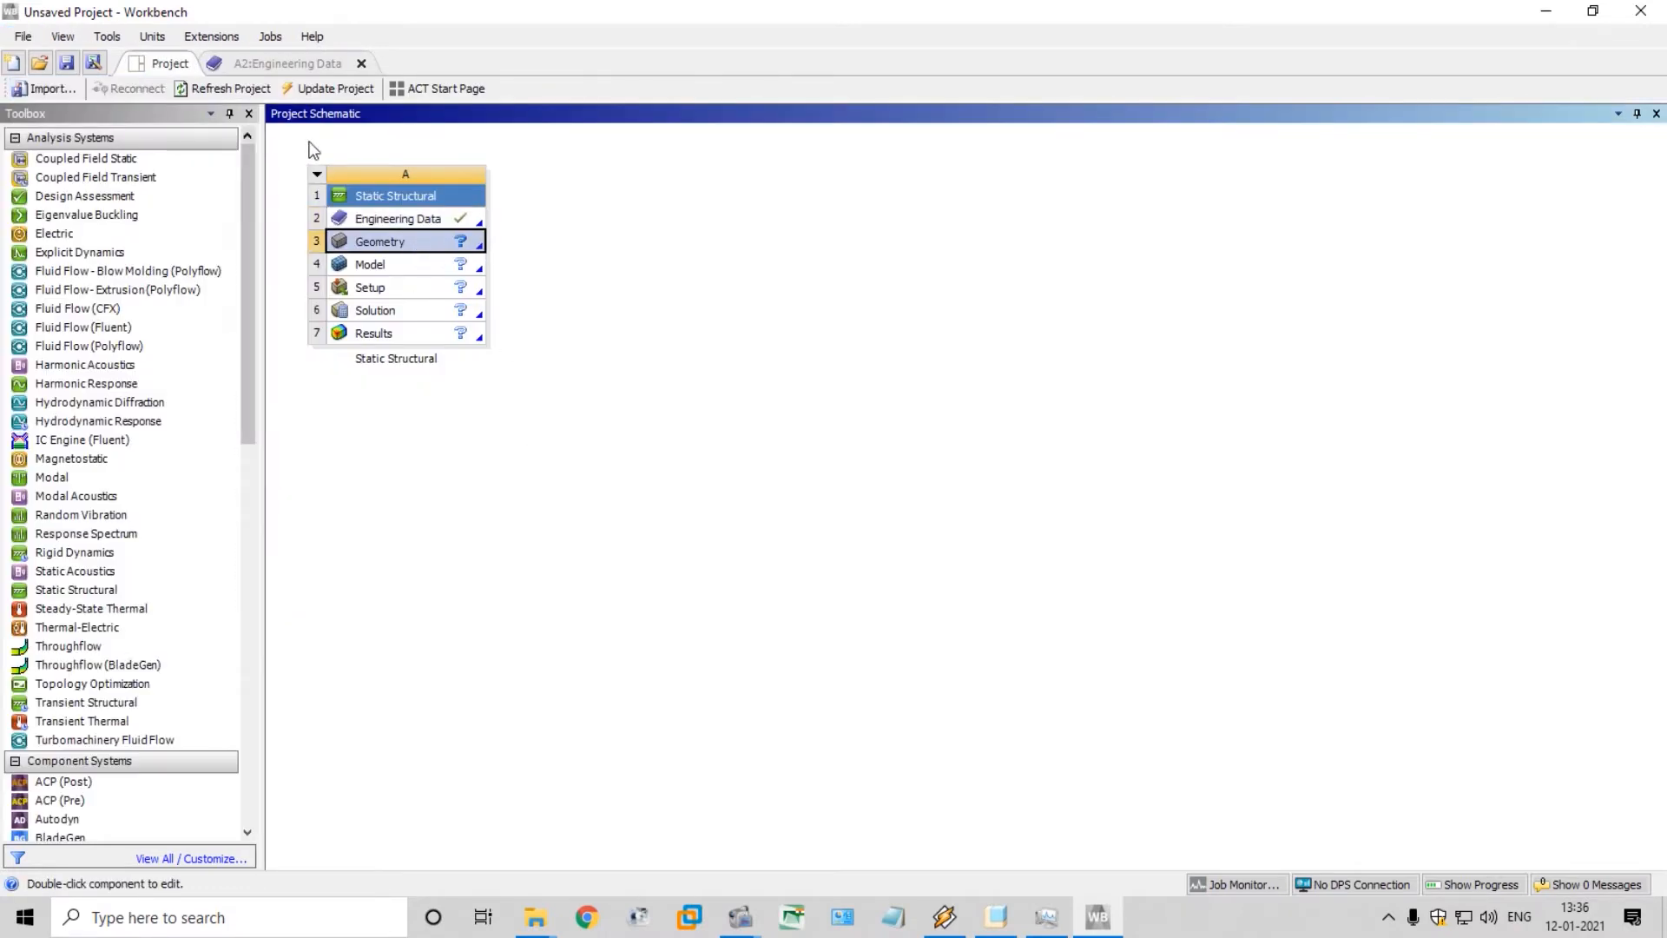
right_click(419, 244)
mouse_move(579, 302)
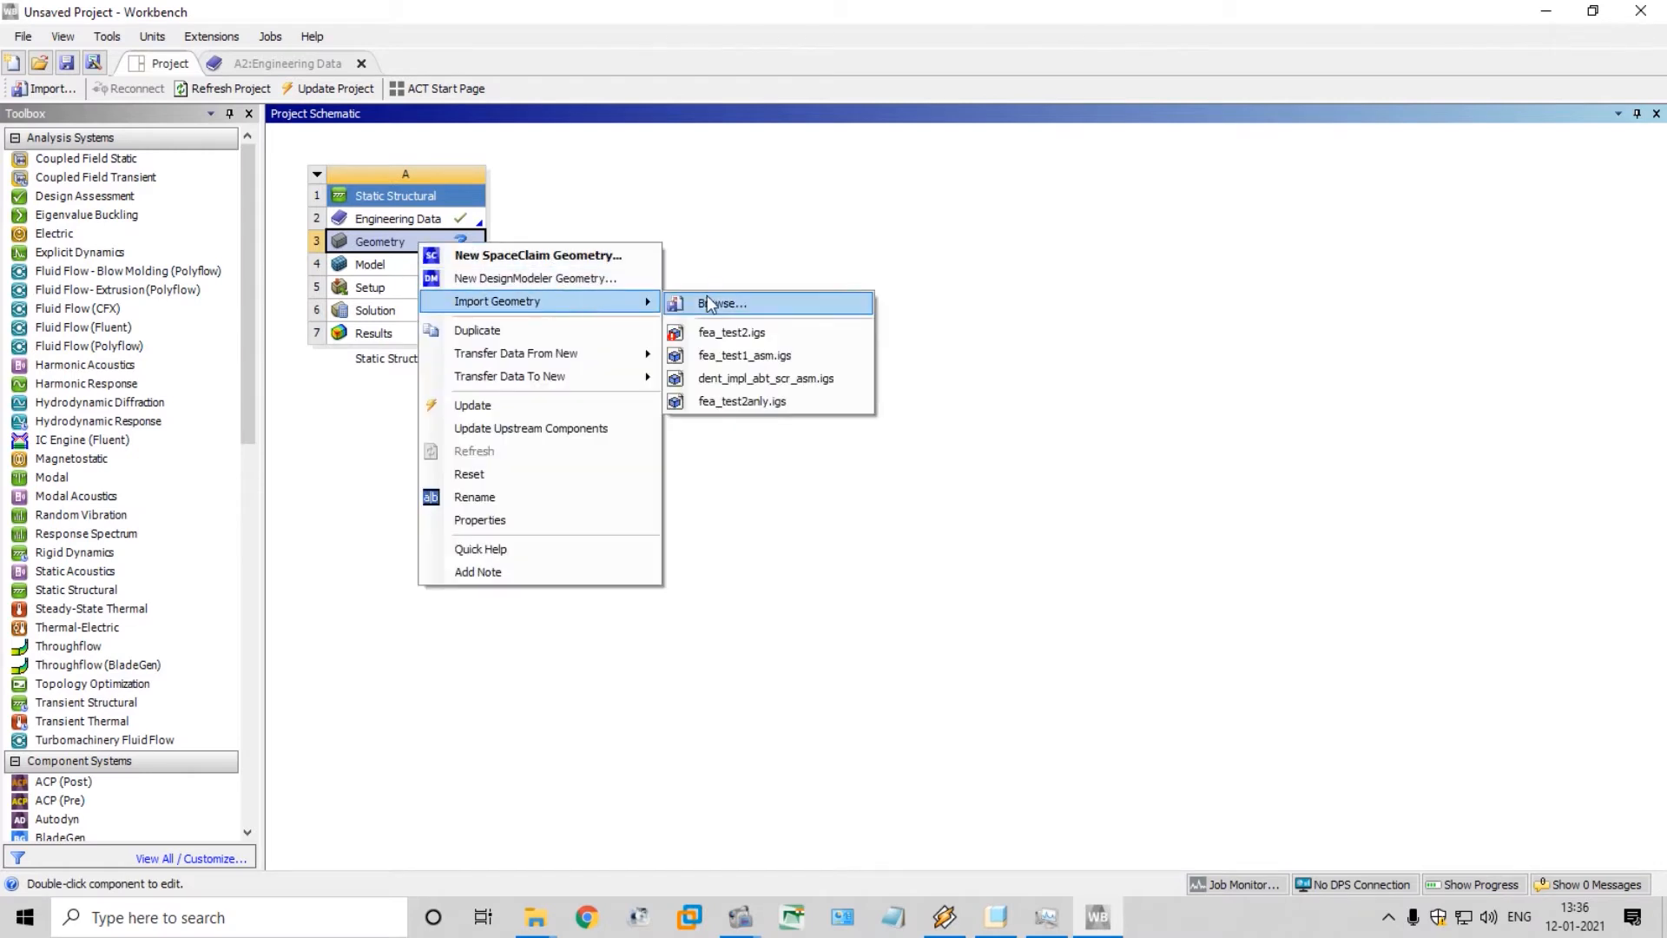
left_click(707, 302)
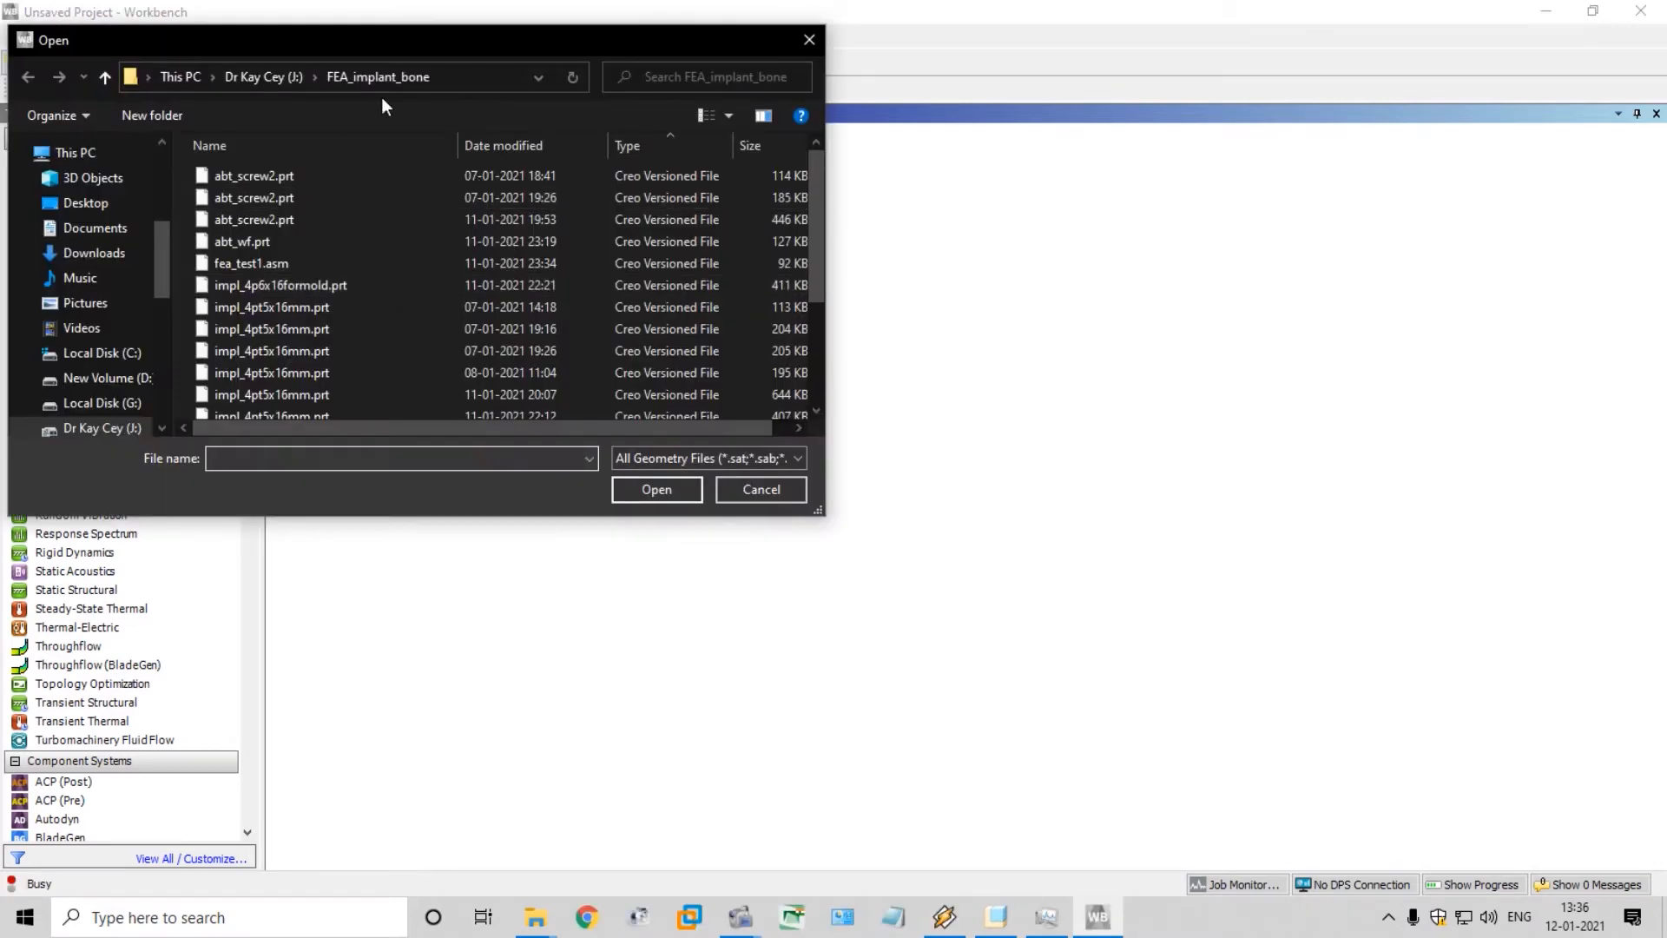
left_click(86, 202)
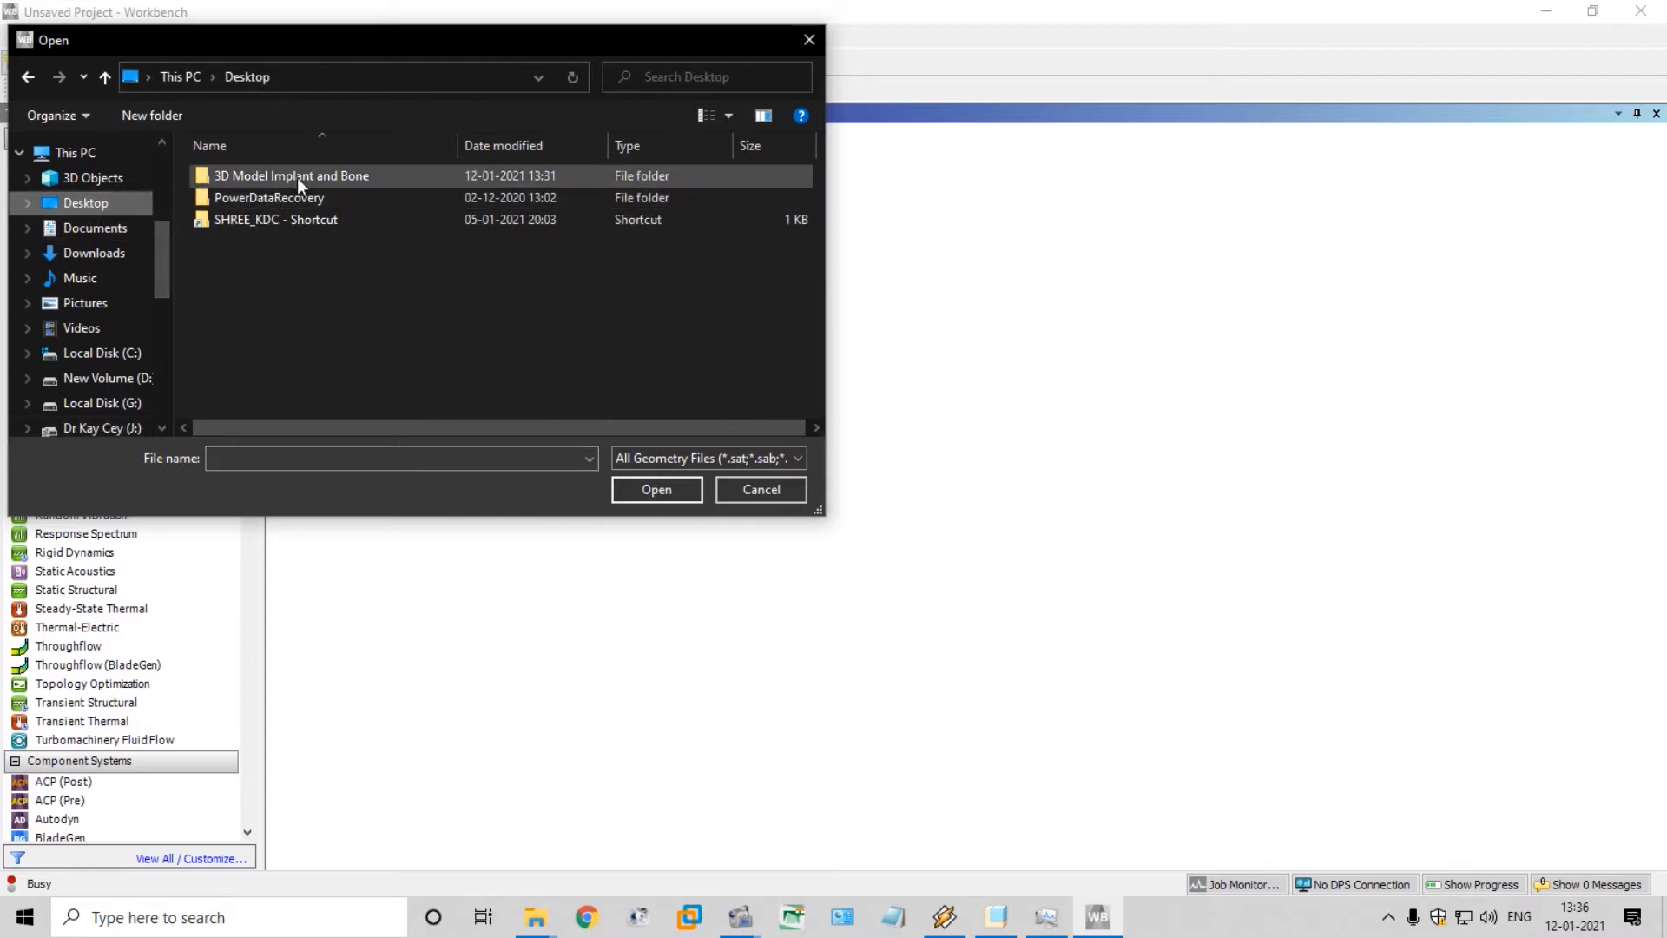
double_click(297, 177)
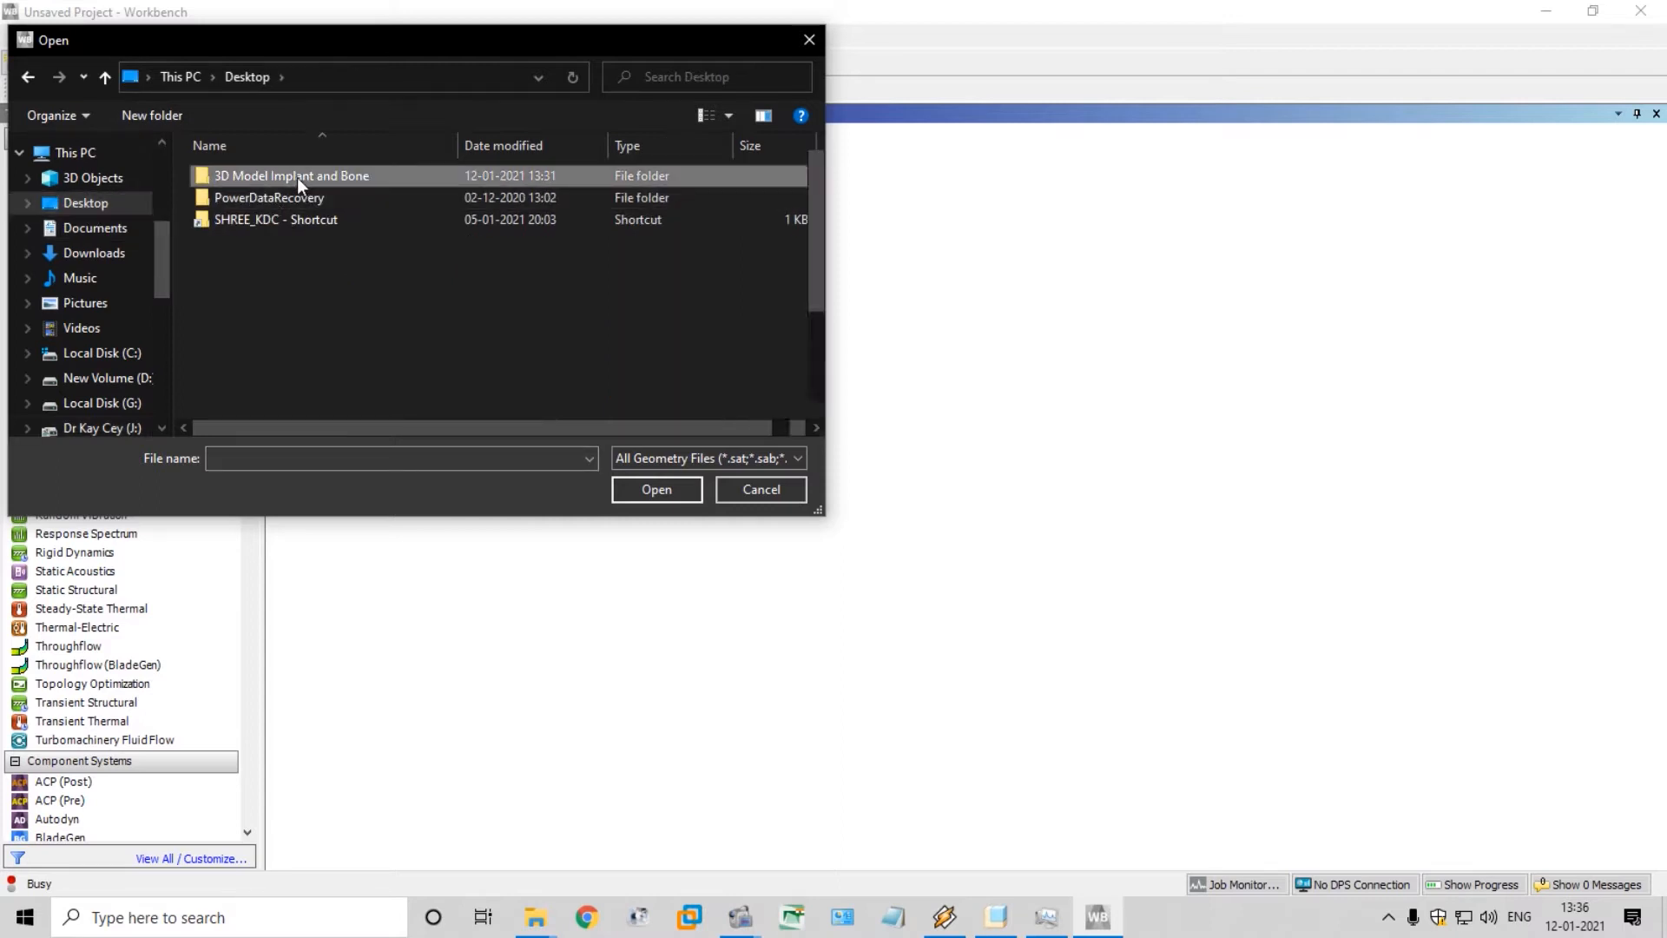
left_click(625, 145)
left_click(612, 175)
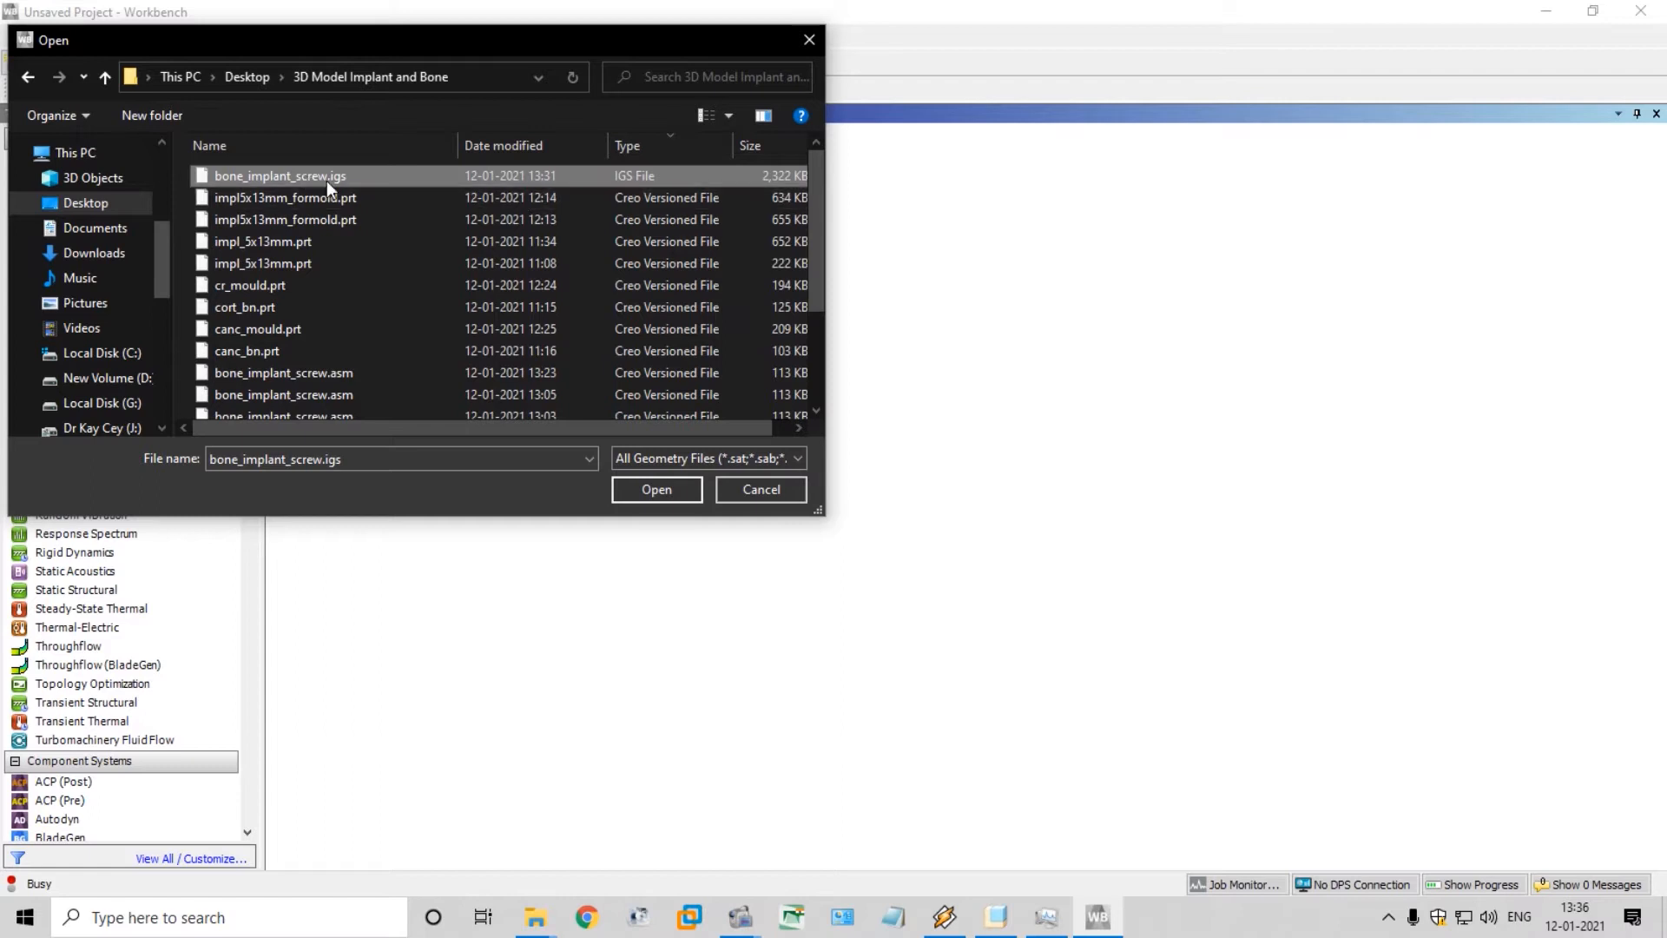
left_click(656, 489)
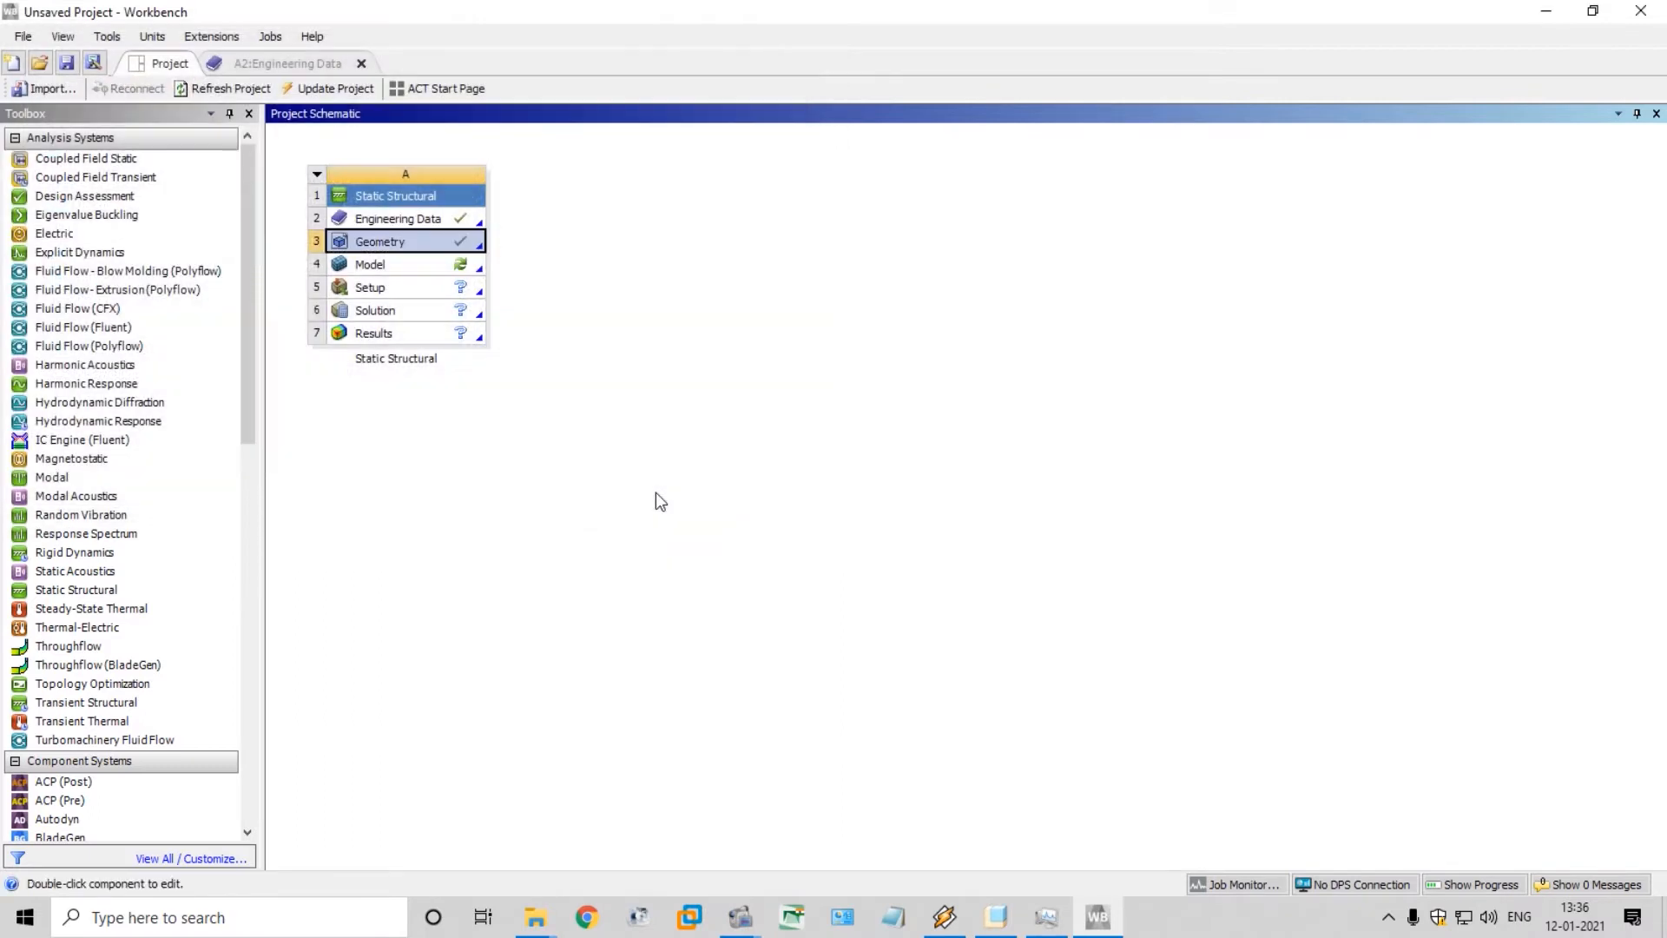
Open the imported geometry of the Static Structural system for editing in DesignModeler
right_click(448, 244)
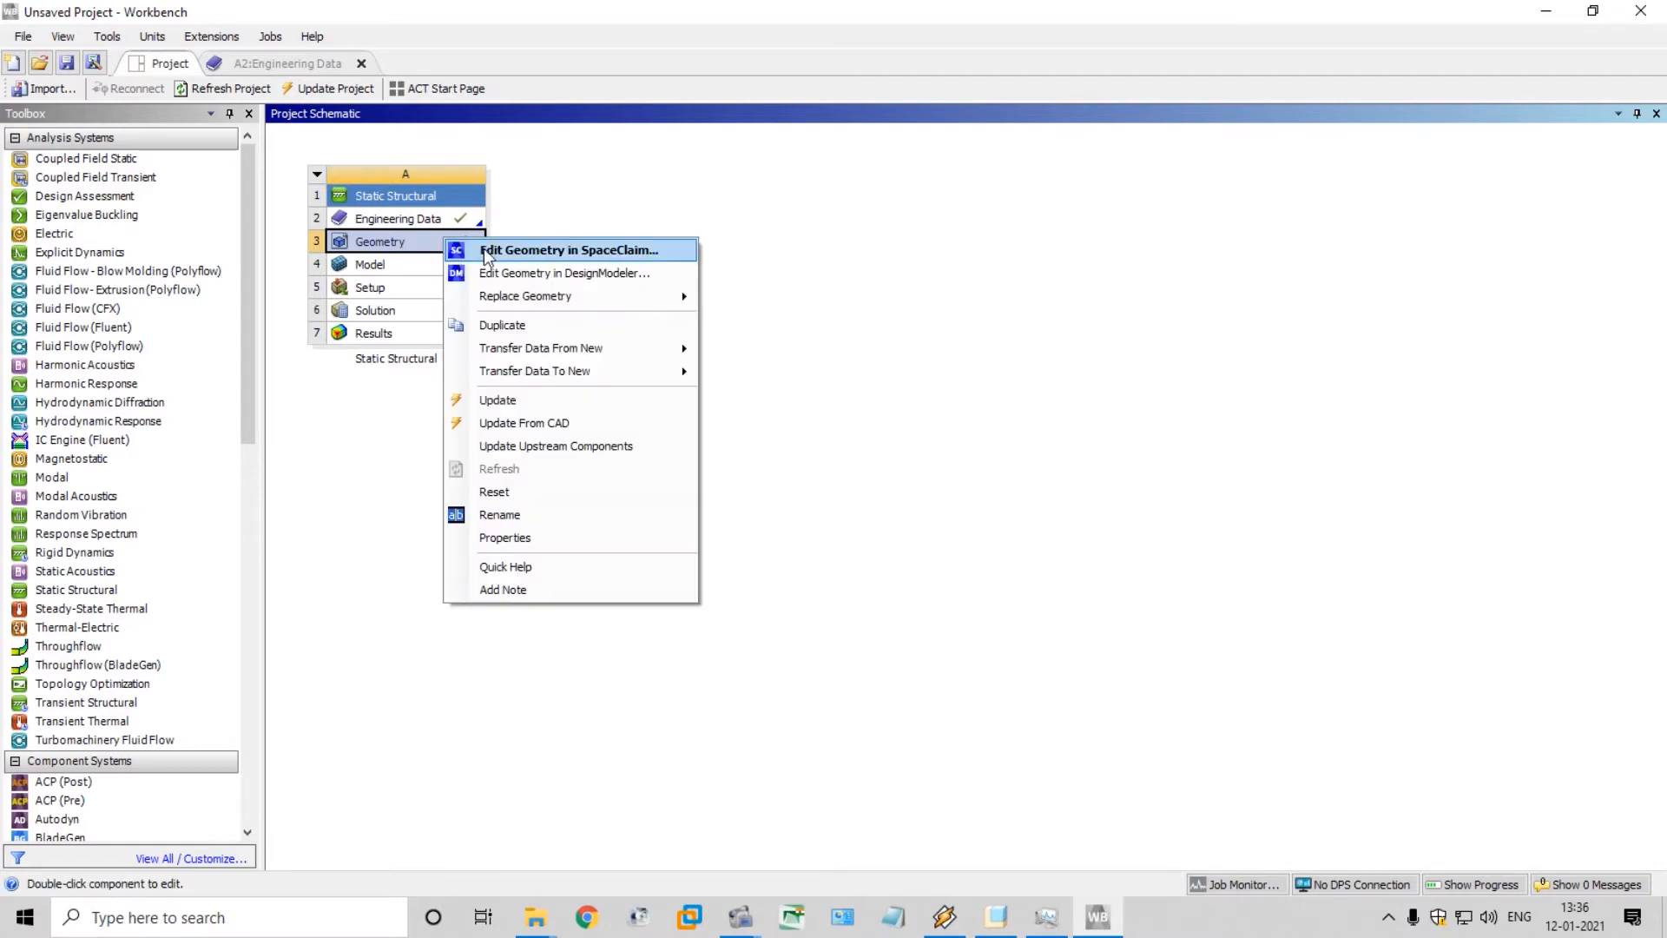
left_click(609, 274)
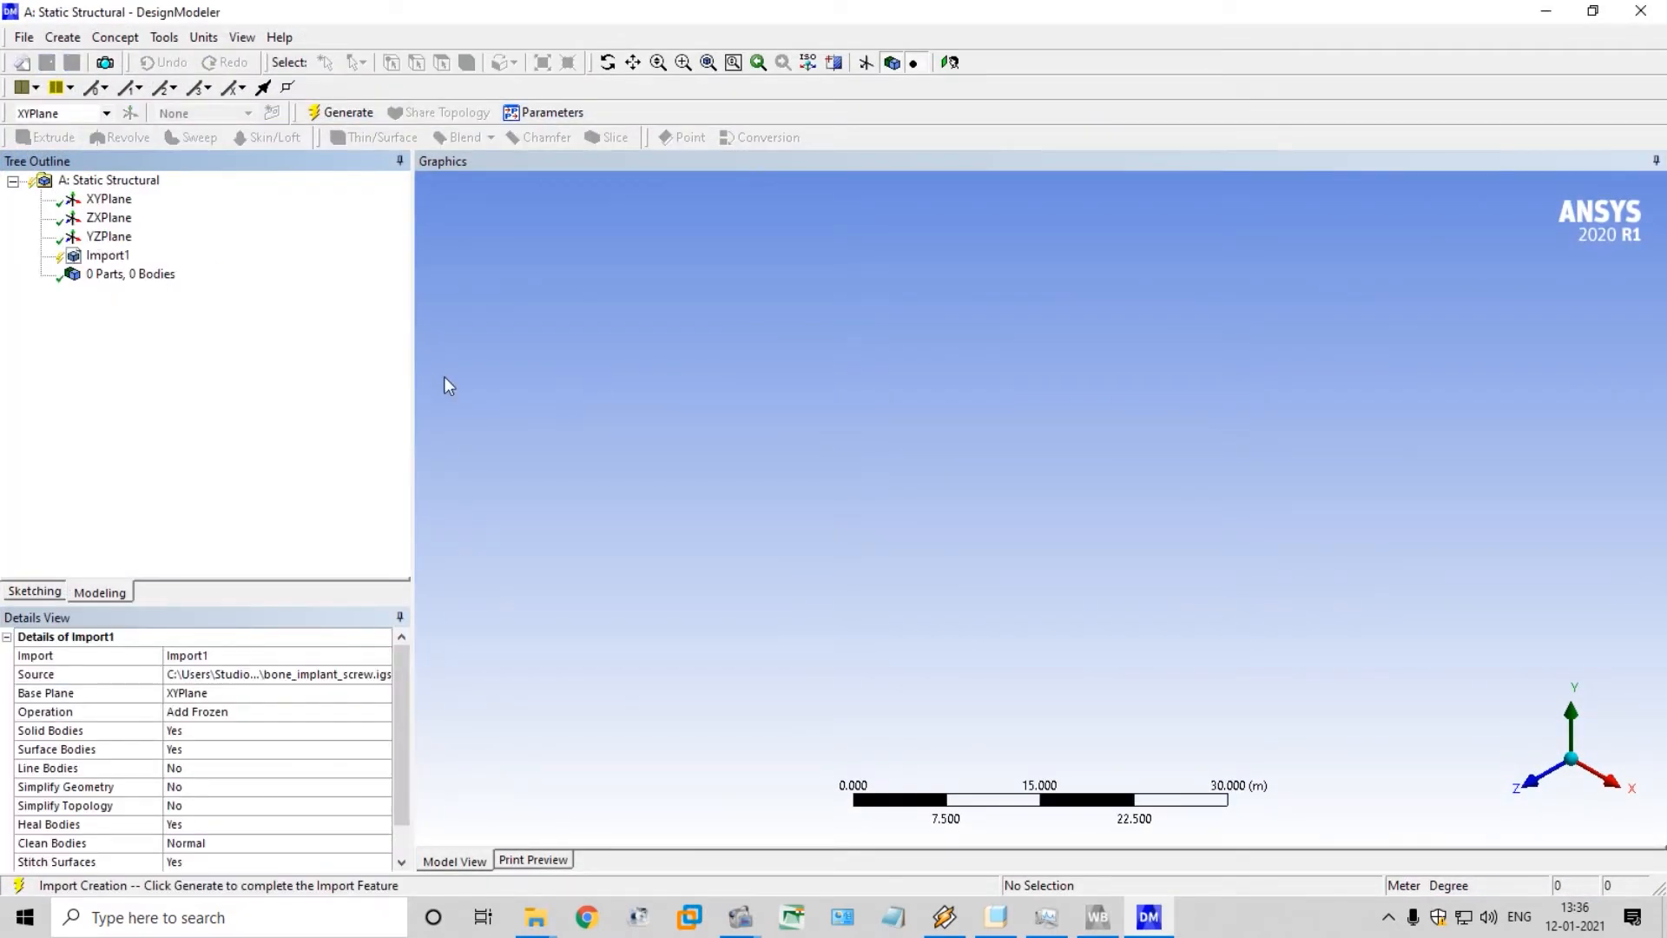
Rename the Import1 feature to Bone_impl_screw and generate the imported geometry
left_click(107, 255)
right_click(127, 266)
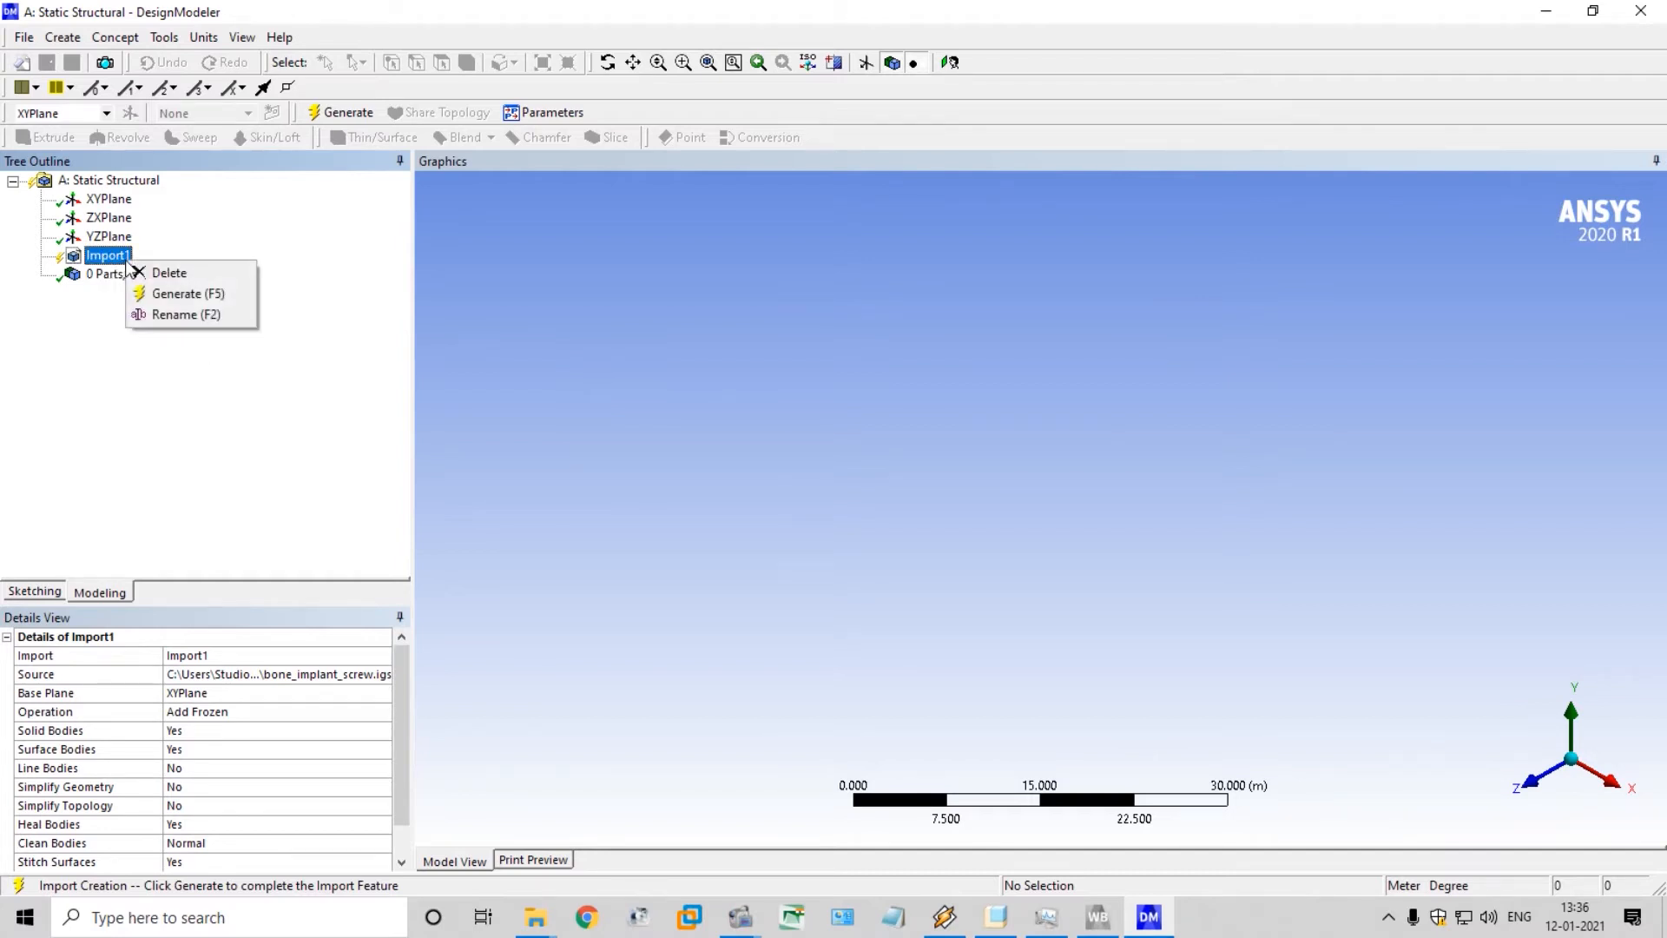
left_click(156, 314)
type("Bon")
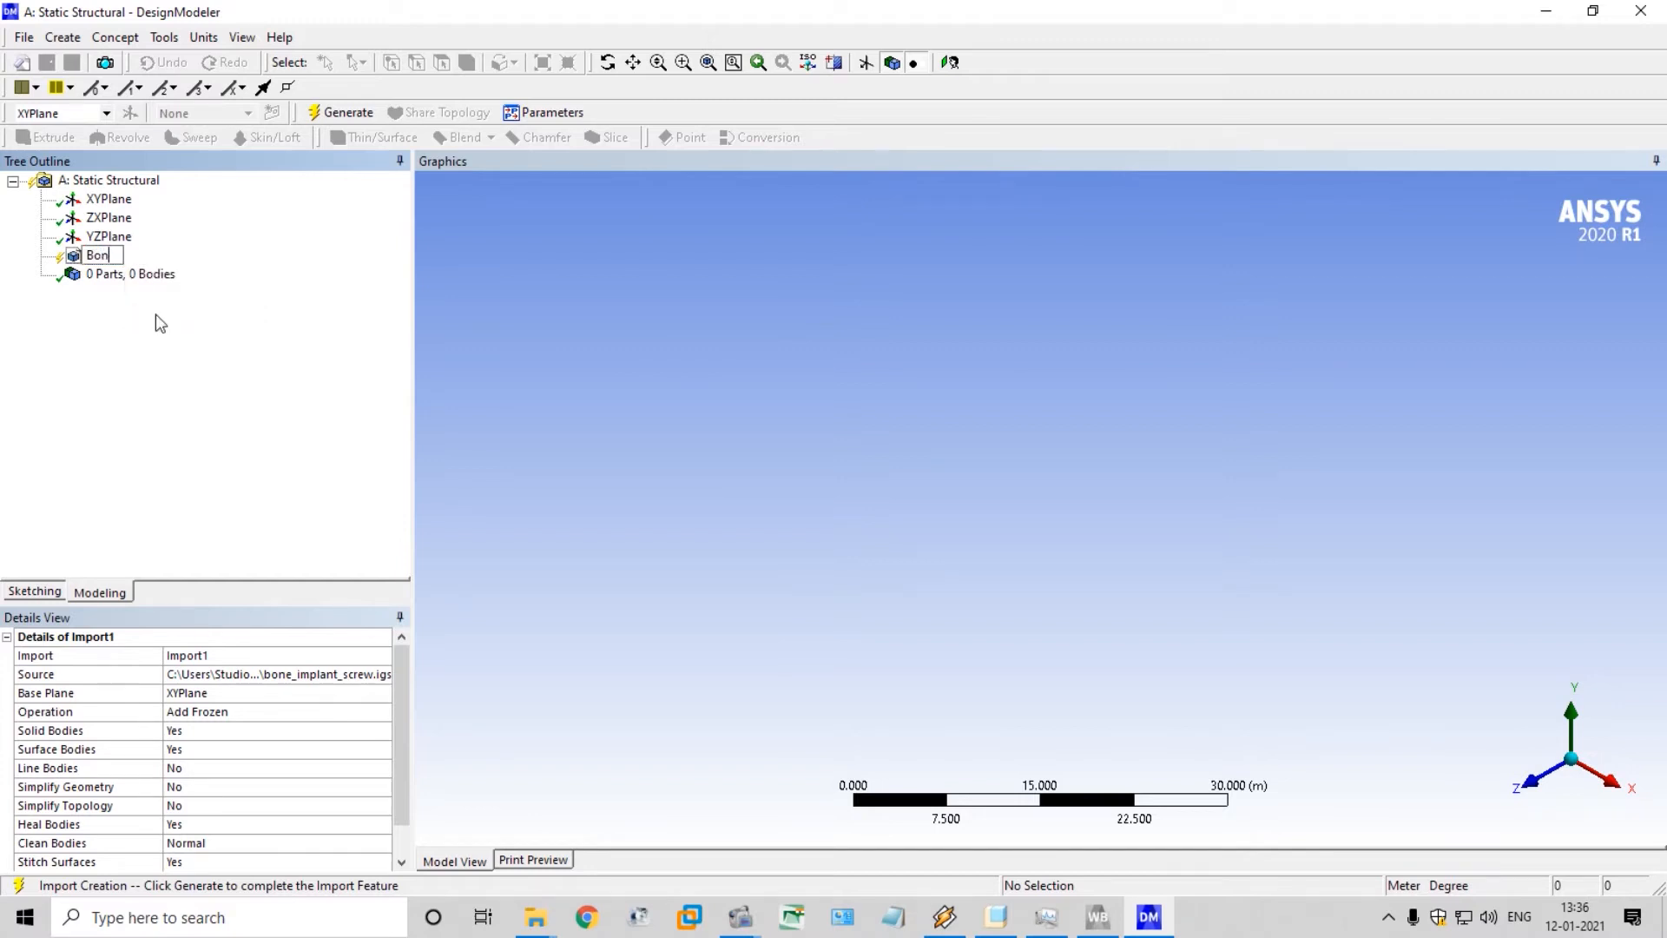
type("e_impl_screw")
key("Return")
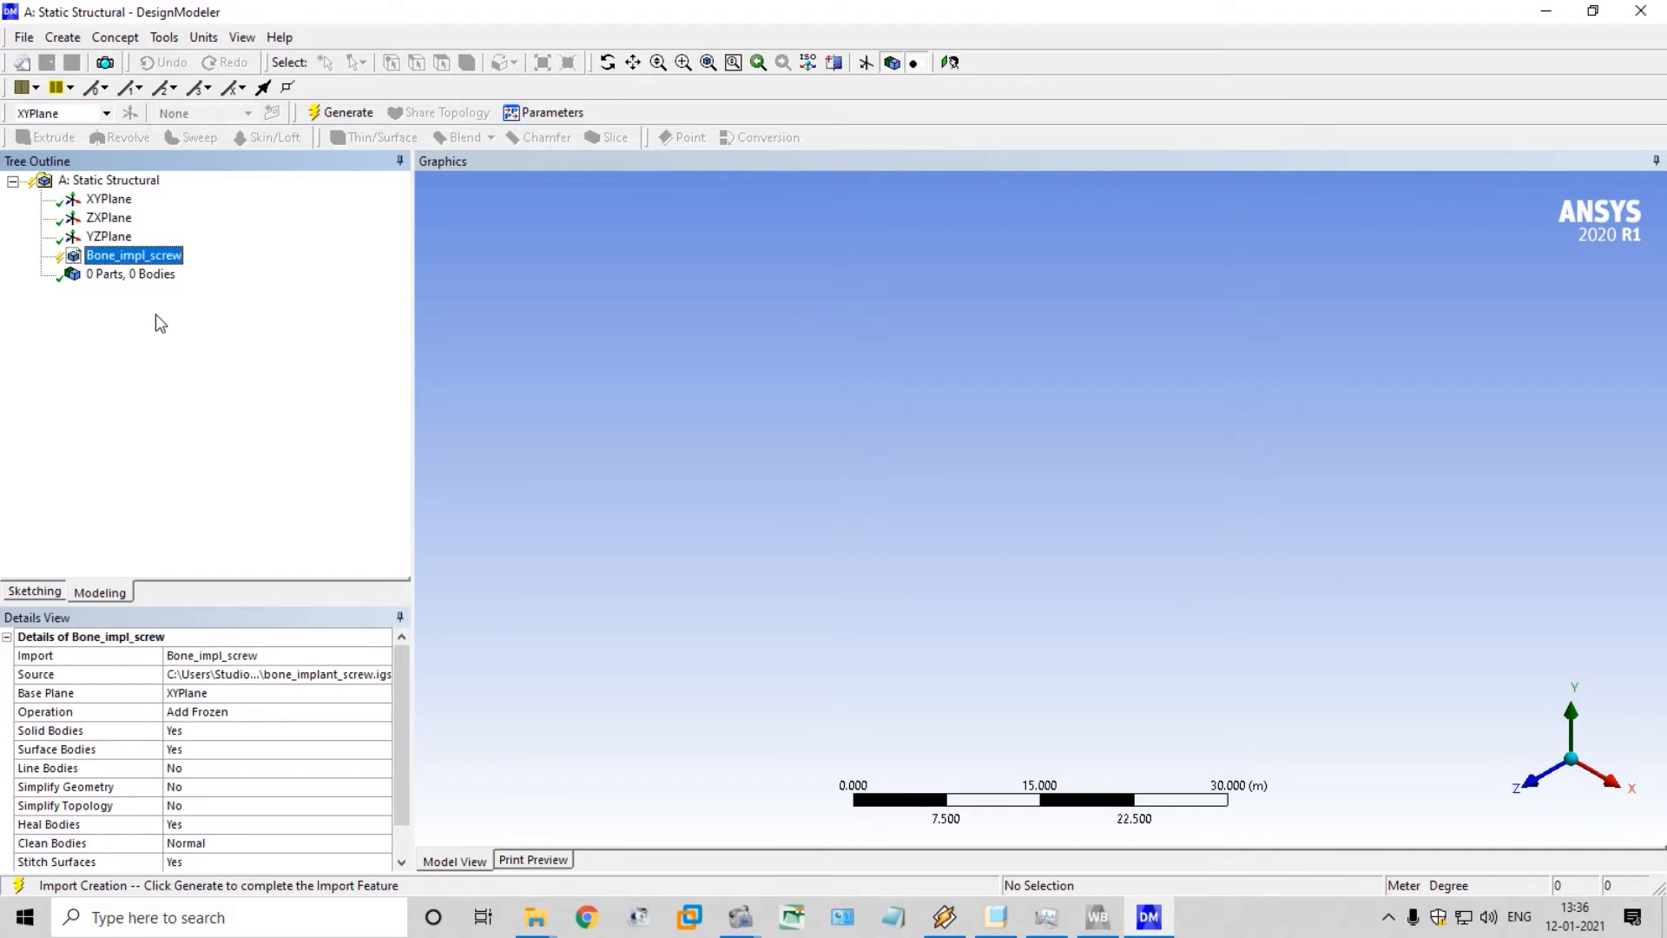
left_click(341, 113)
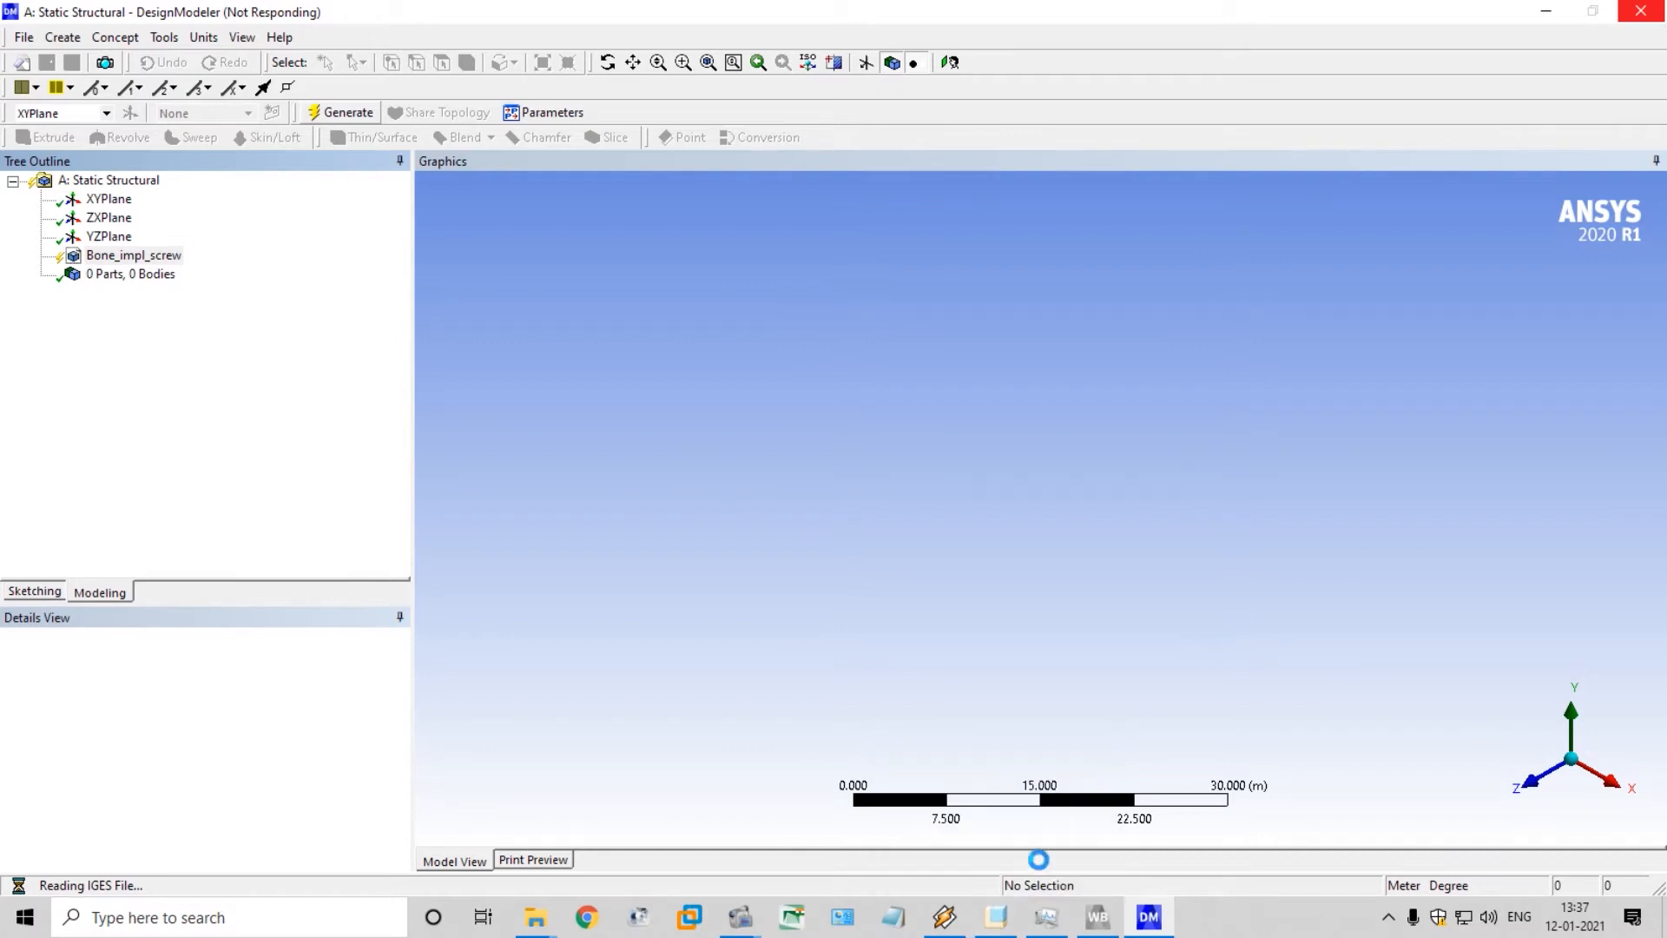
Switch to Creo Parametric and open fea_test2.asm from the FEA testing folder on drive J
left_click(1016, 918)
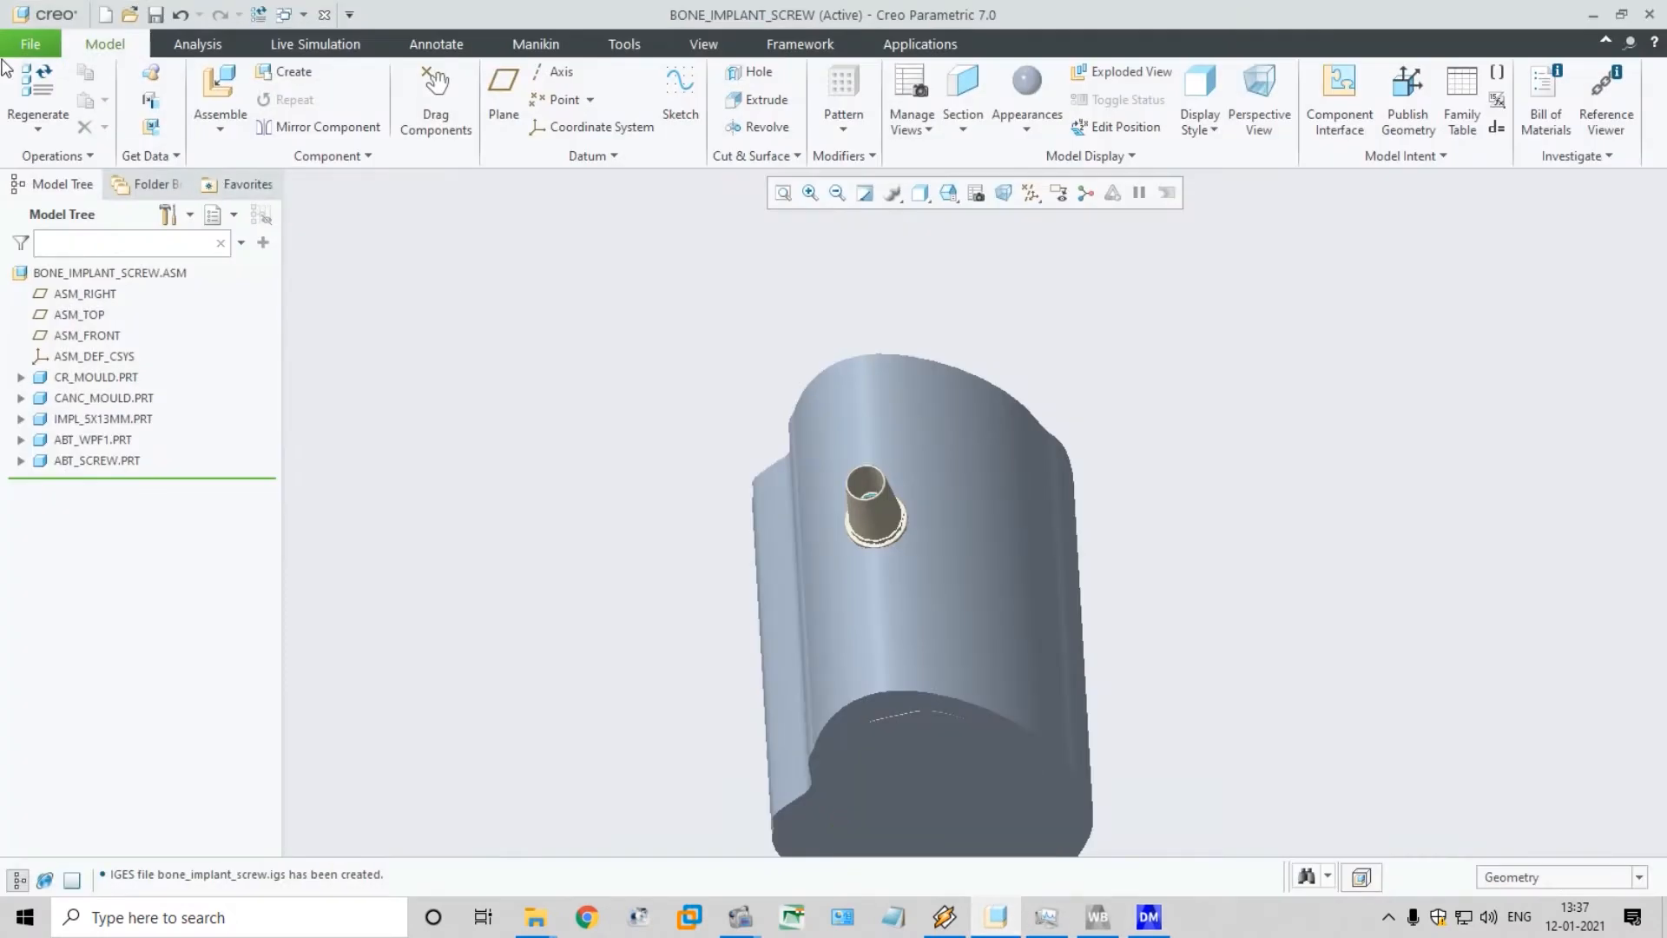
left_click(28, 52)
left_click(65, 123)
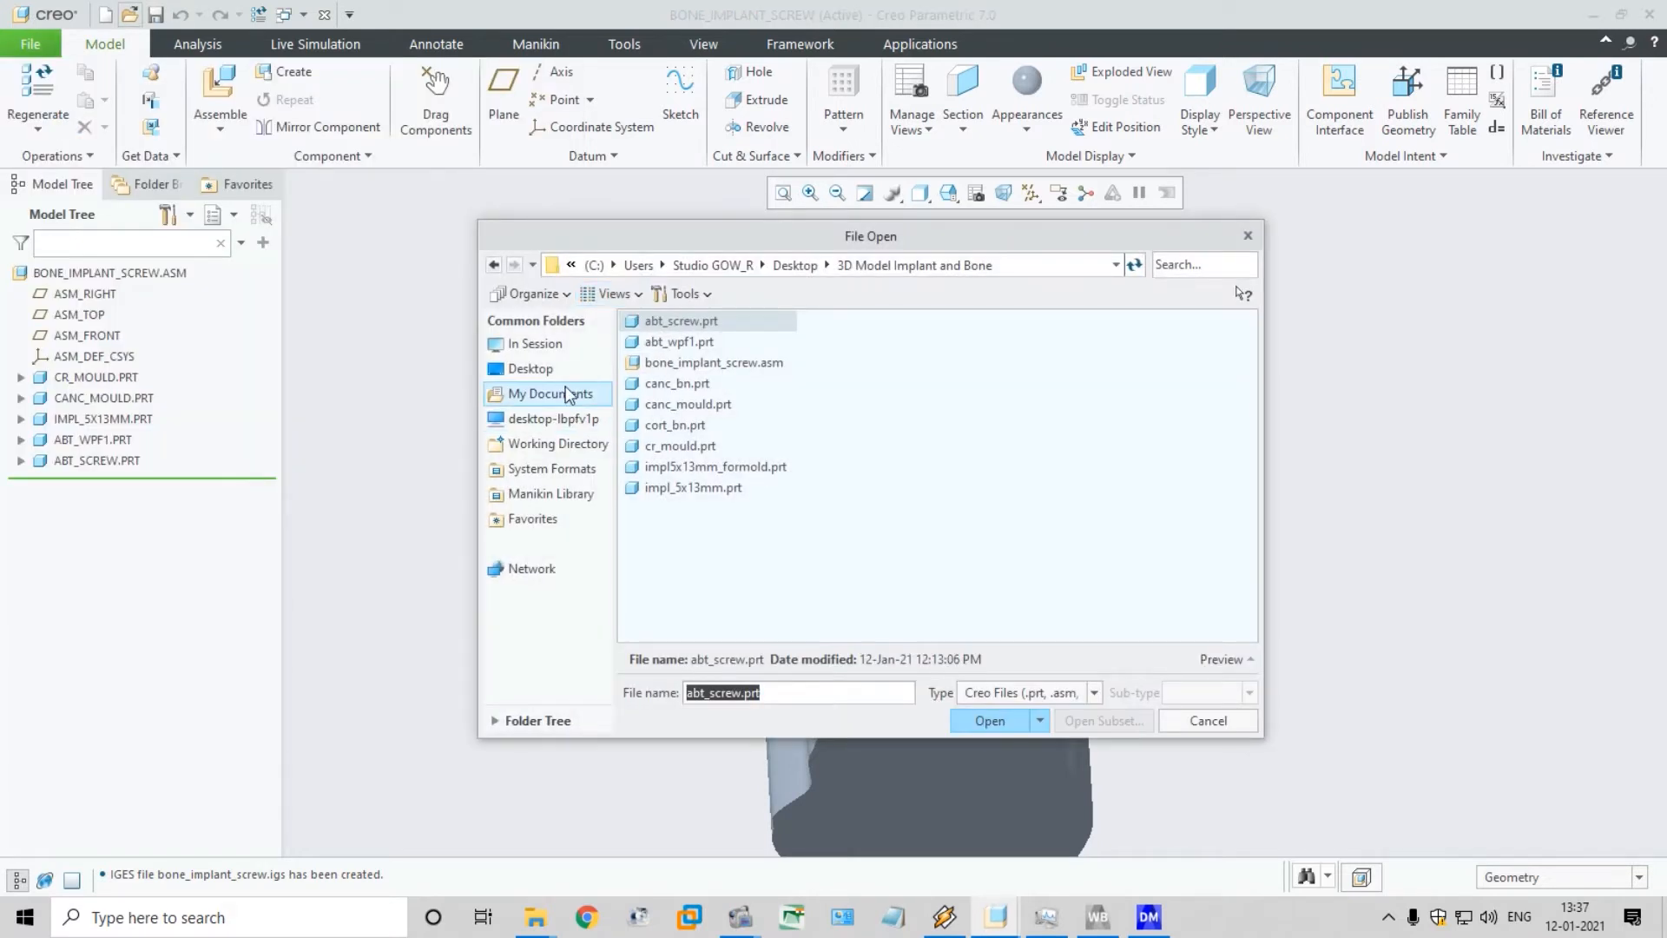
left_click(577, 420)
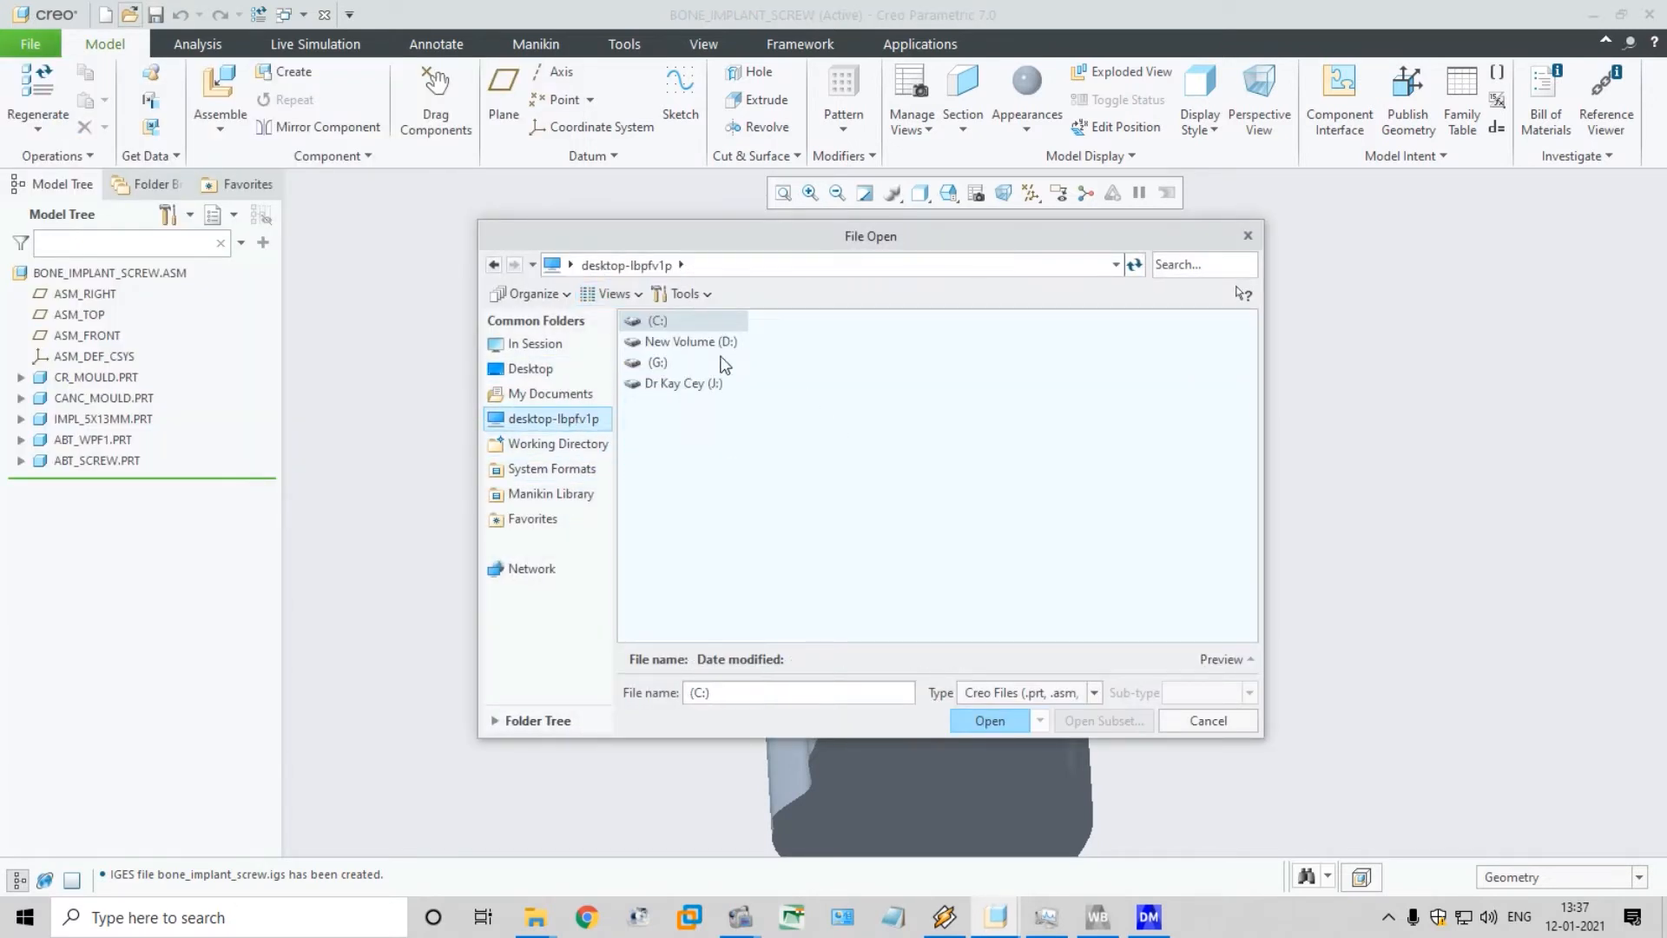
double_click(686, 384)
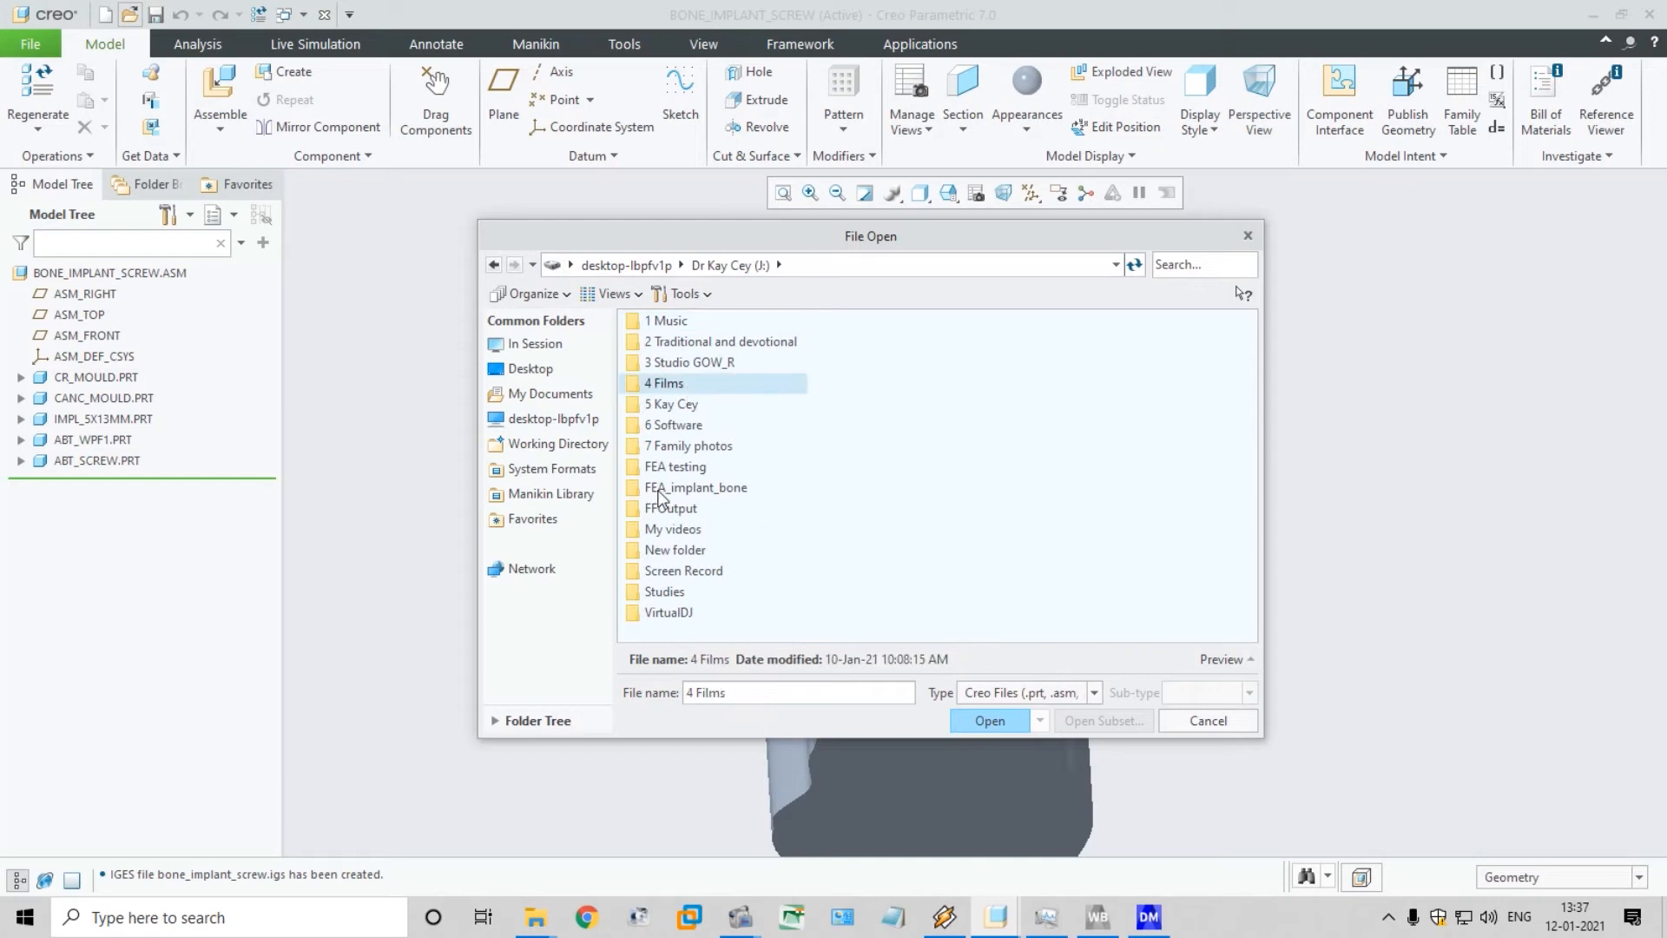
left_click(698, 489)
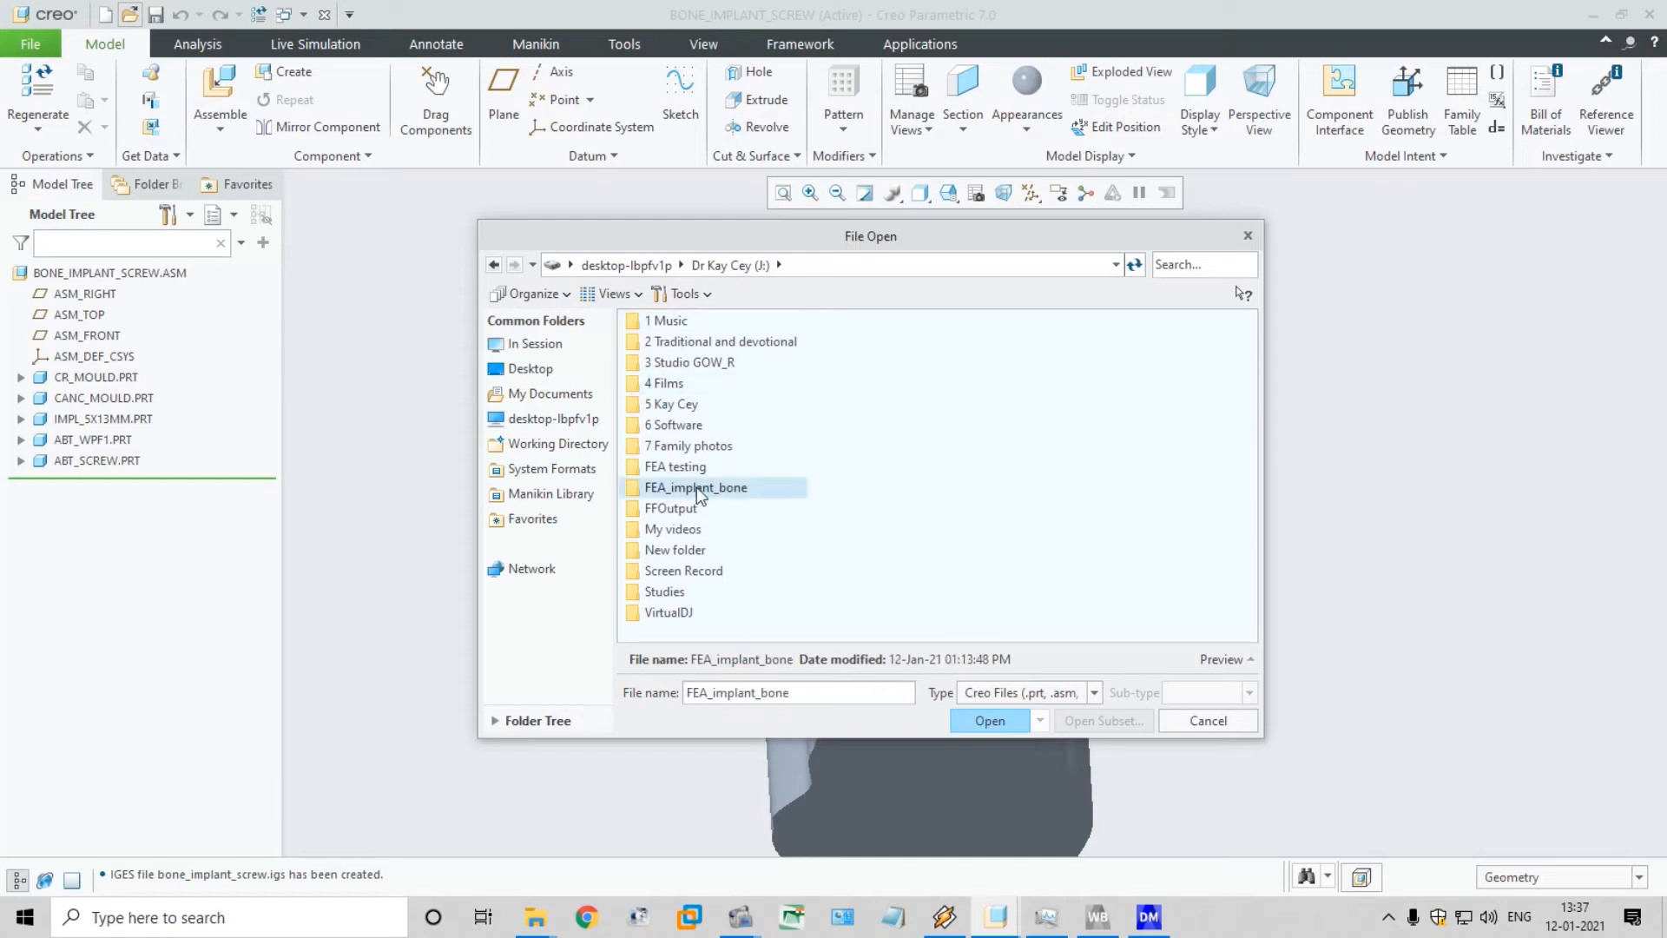
left_click(679, 469)
left_click(987, 720)
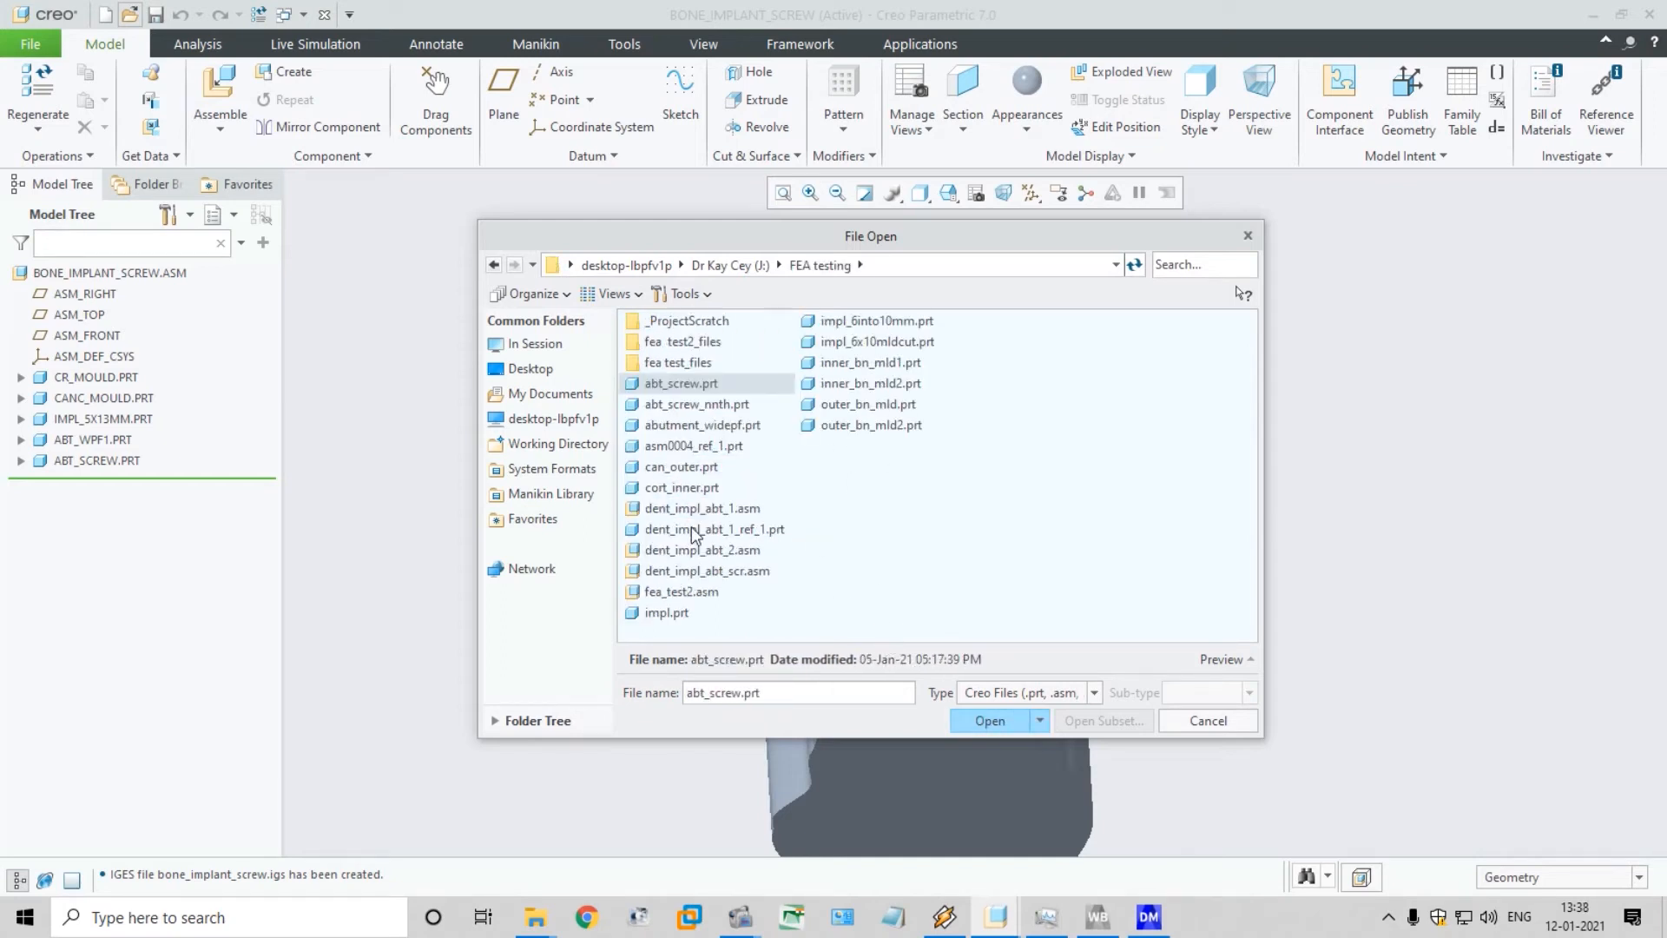
left_click(695, 574)
left_click(697, 592)
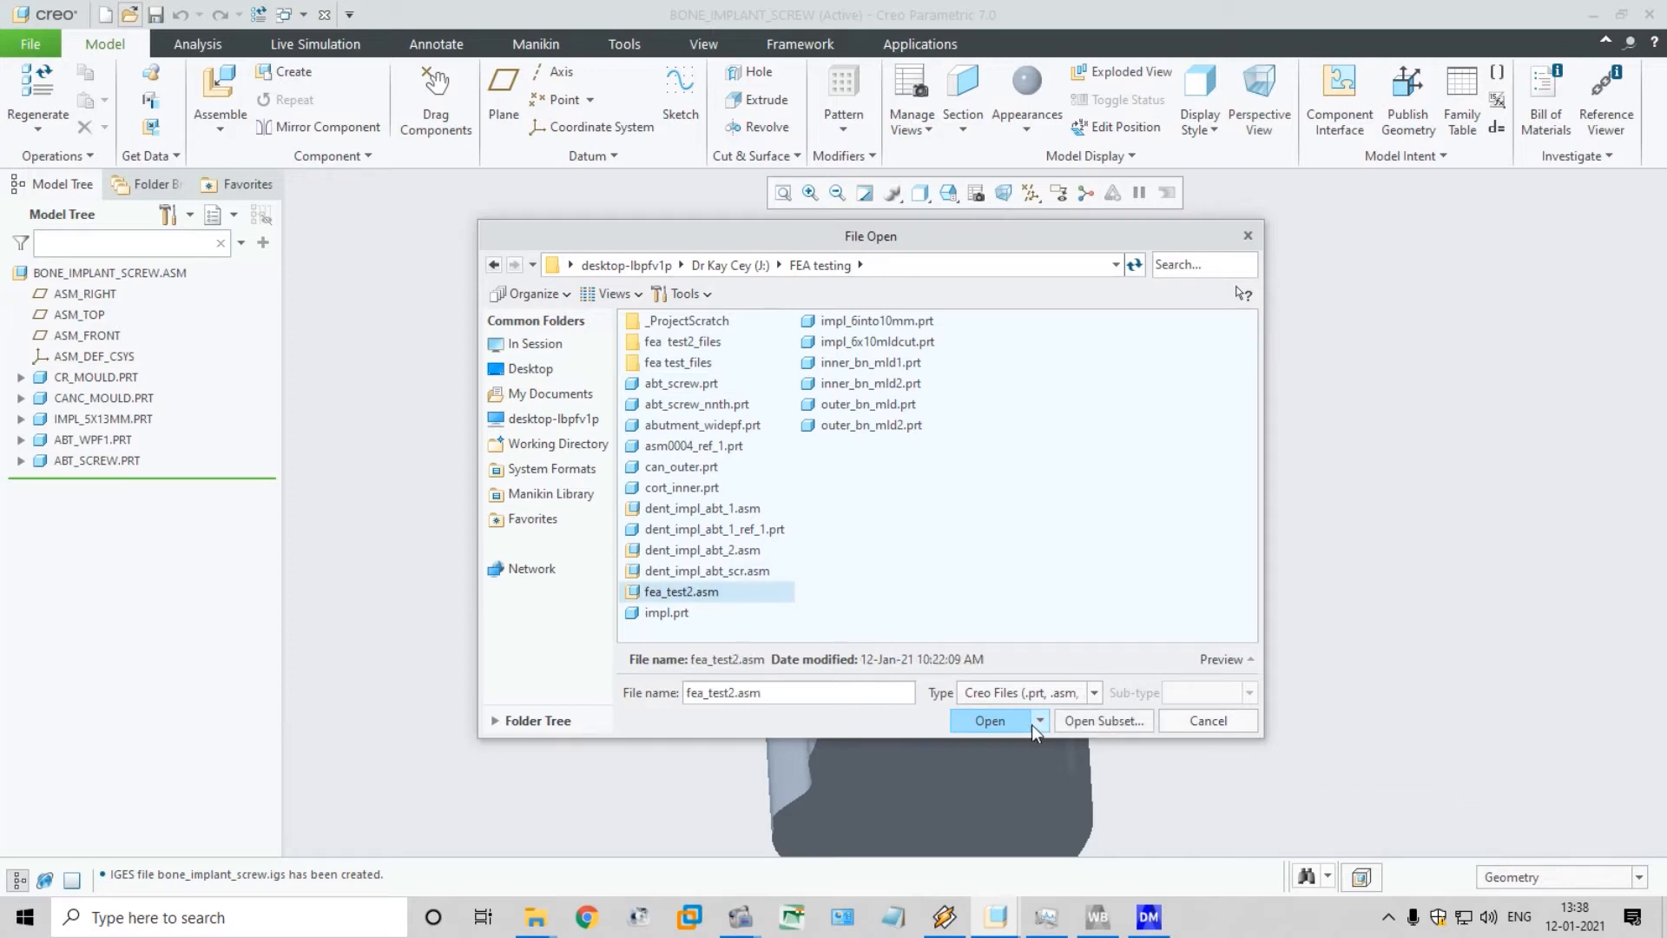
left_click(999, 720)
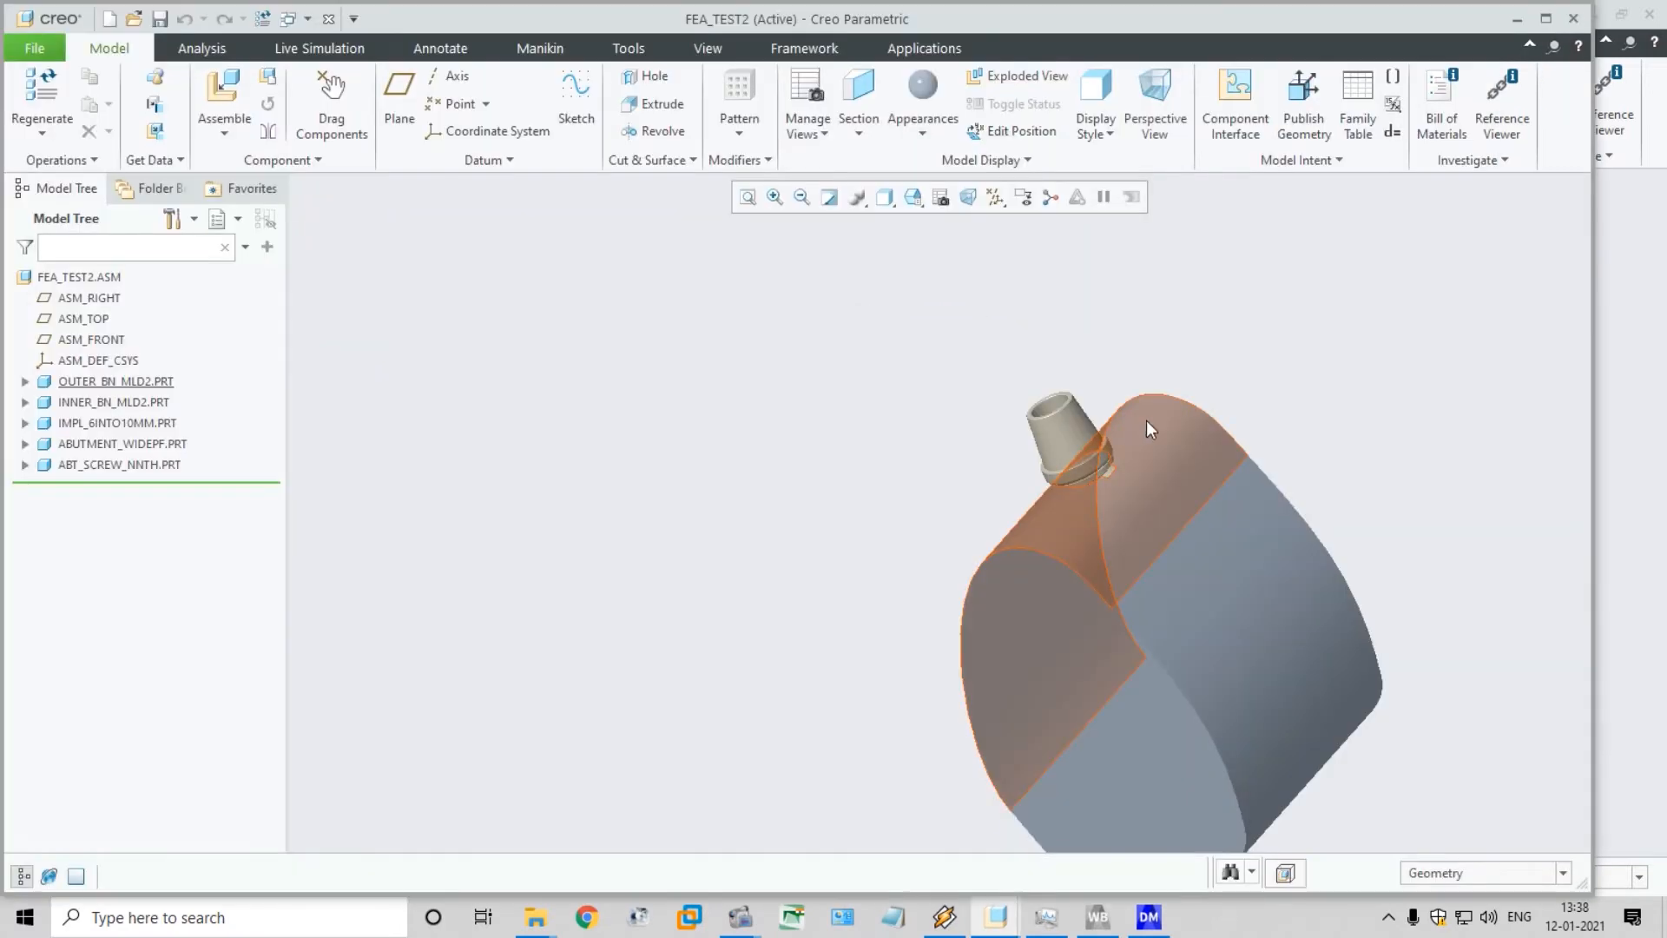
Examine the FEA_TEST2 implant and bone components in exploded view, then restore the assembled view
middle_click_drag(1328, 452, 1282, 437)
left_click(979, 78)
scroll(1259, 422, "up", 2)
scroll(1204, 336, "down", 2)
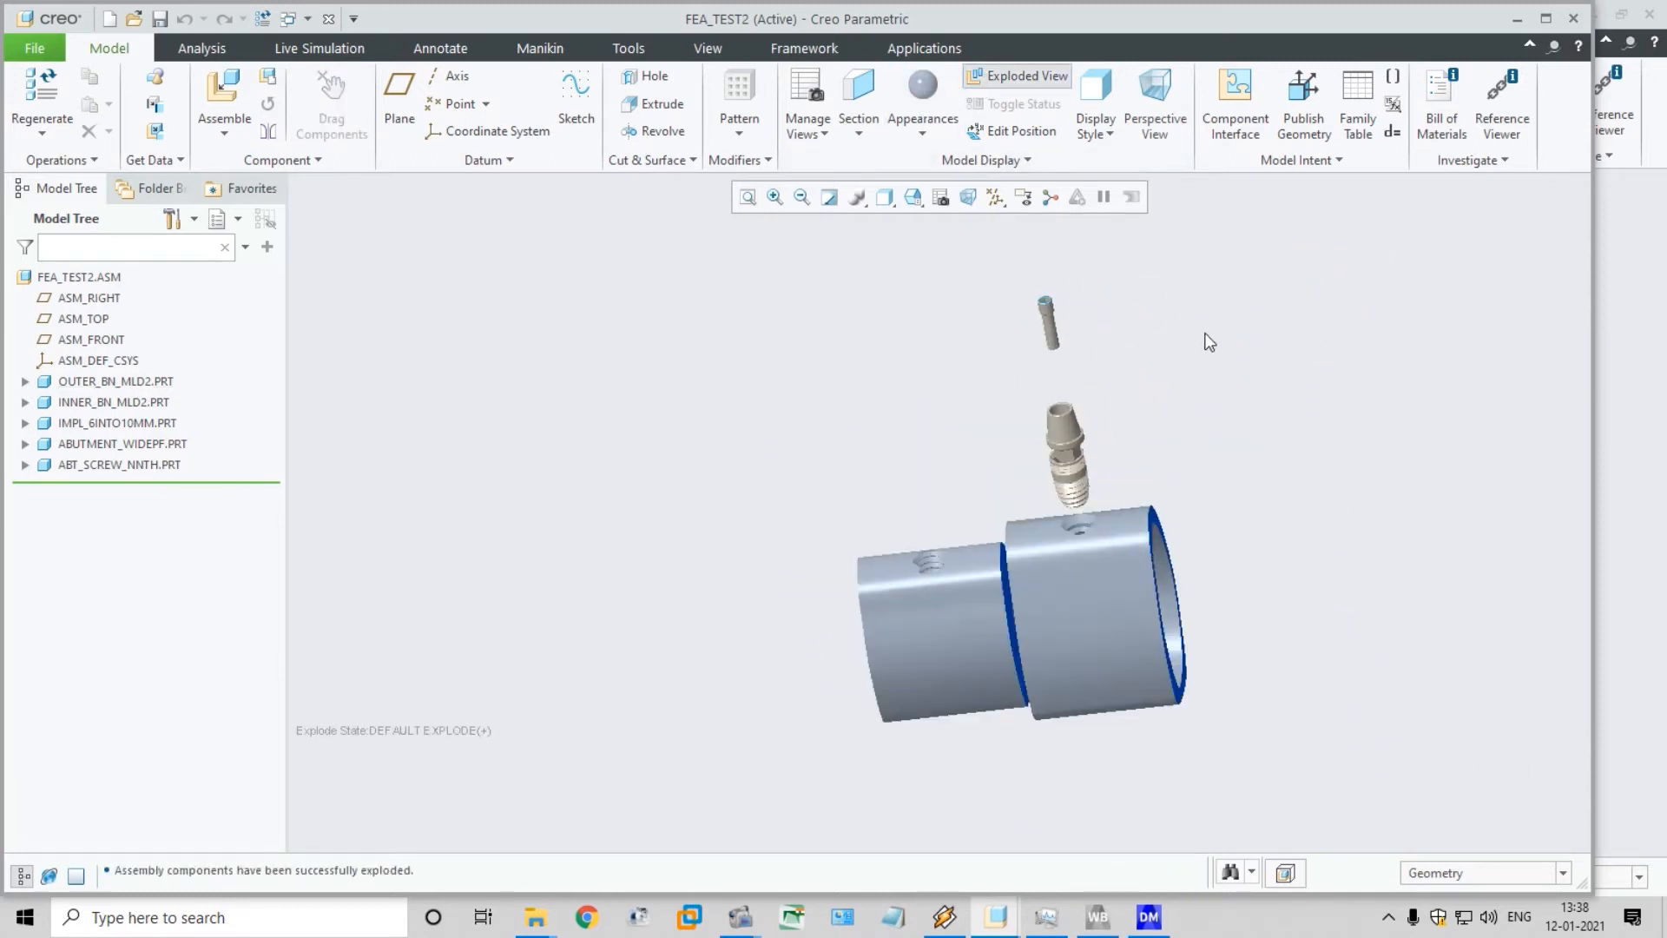
scroll(1200, 373, "down", 1)
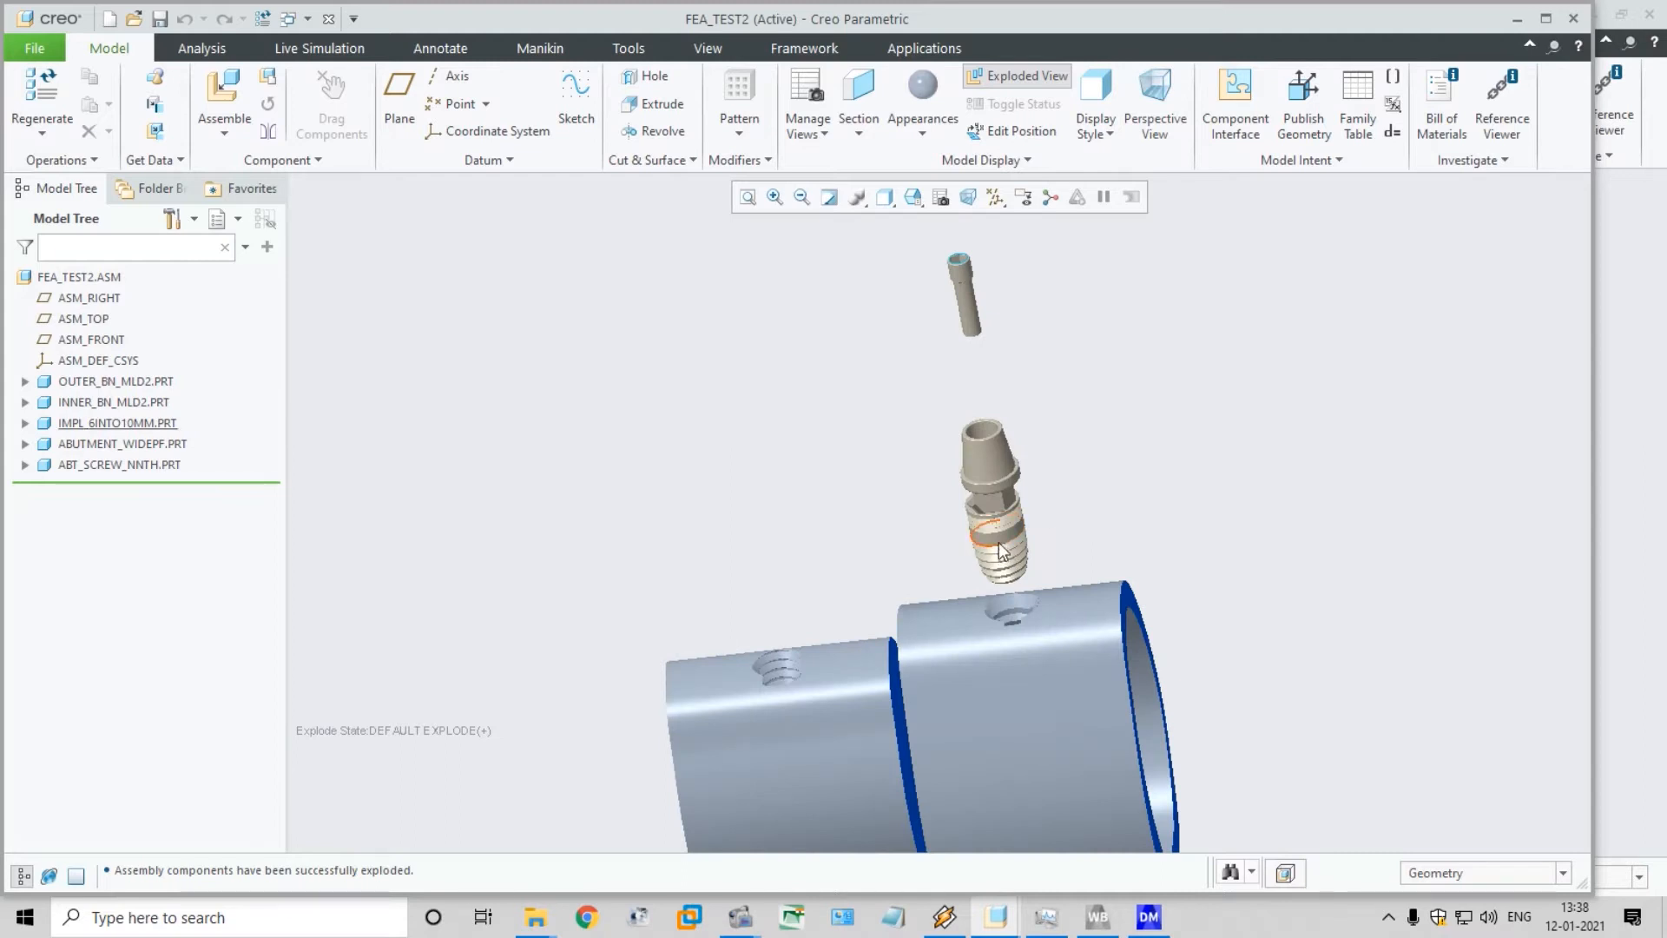
middle_click_drag(1098, 521, 1095, 490)
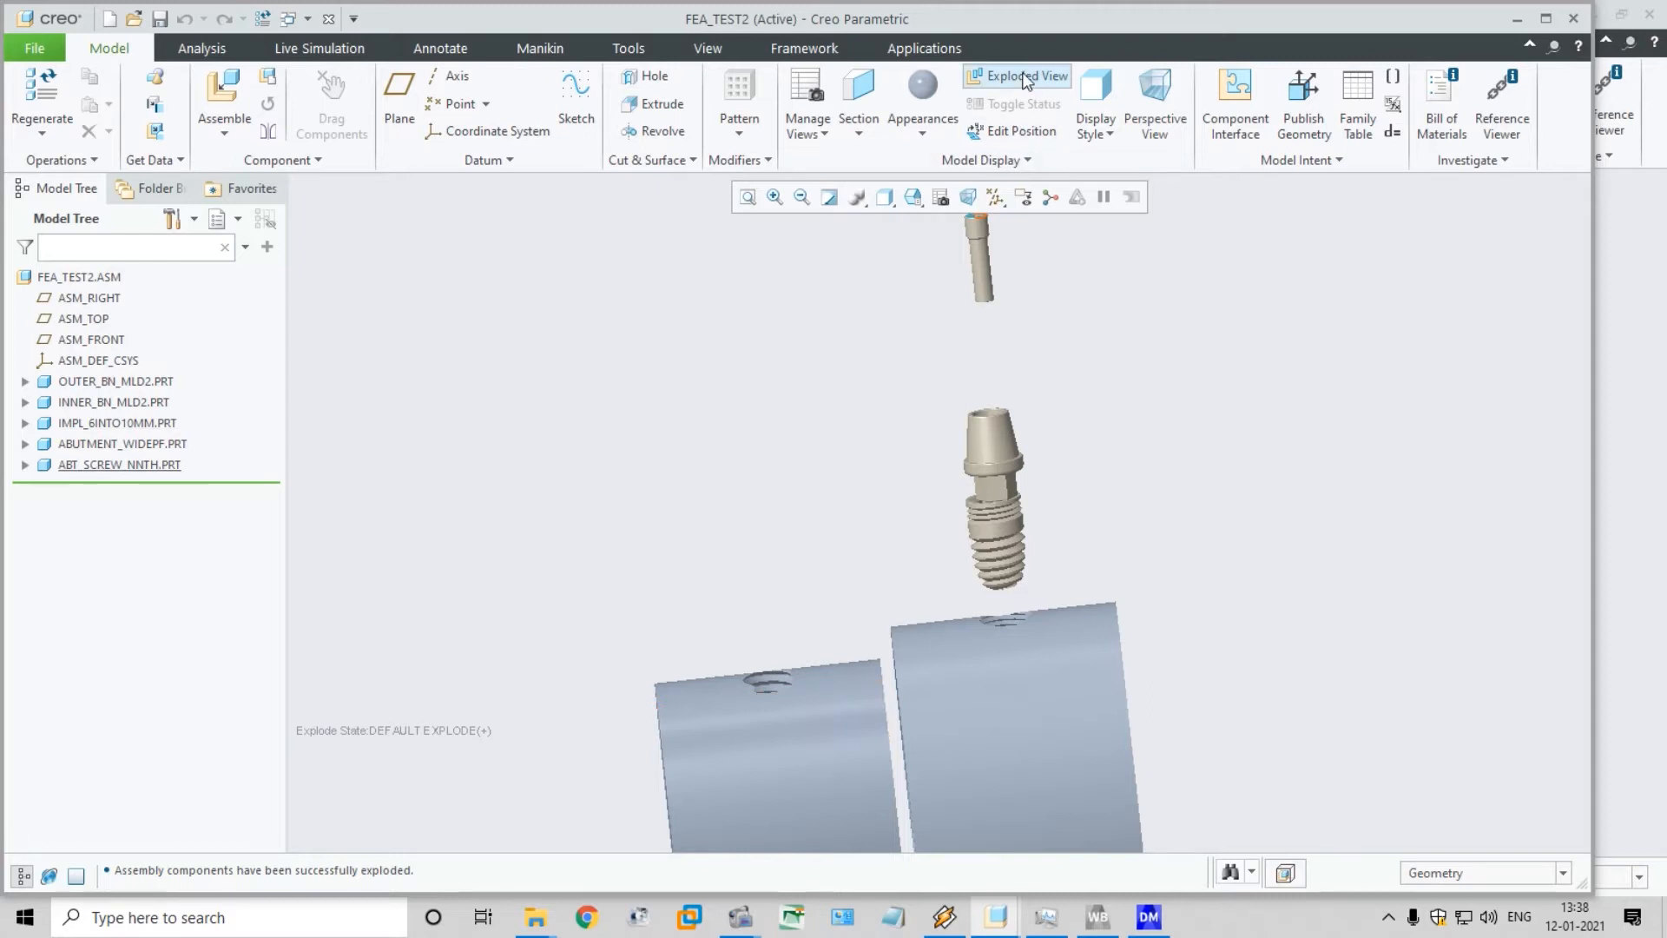
left_click(1024, 78)
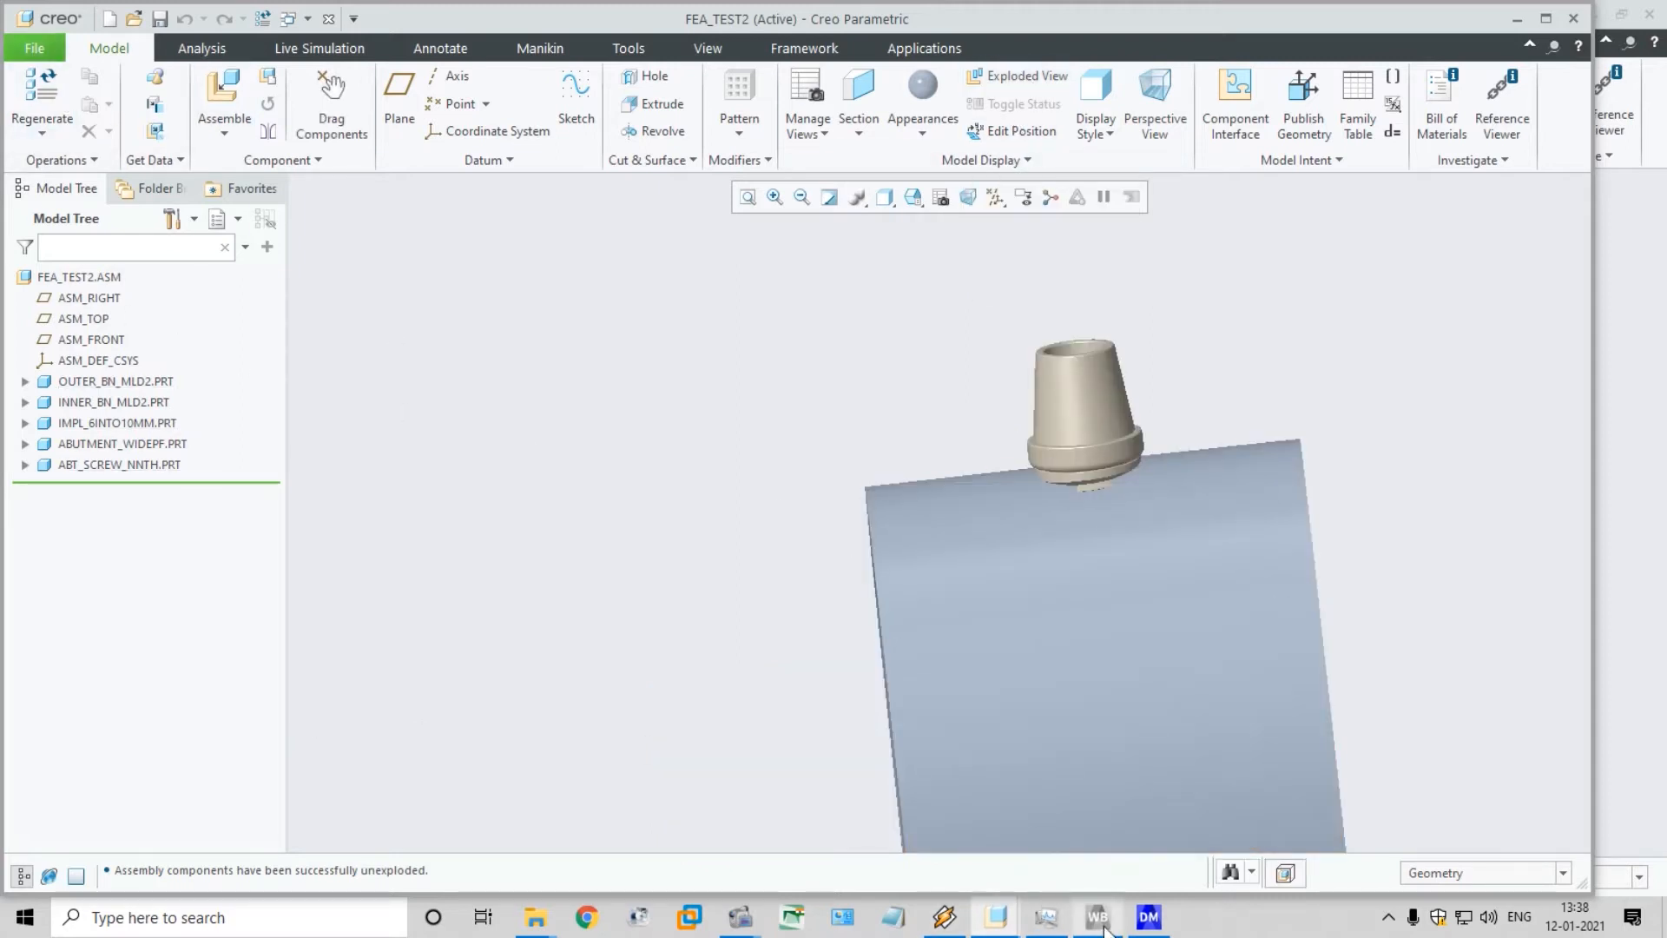
Switch back to DesignModeler and examine which component each imported MSBR body represents
left_click(1149, 917)
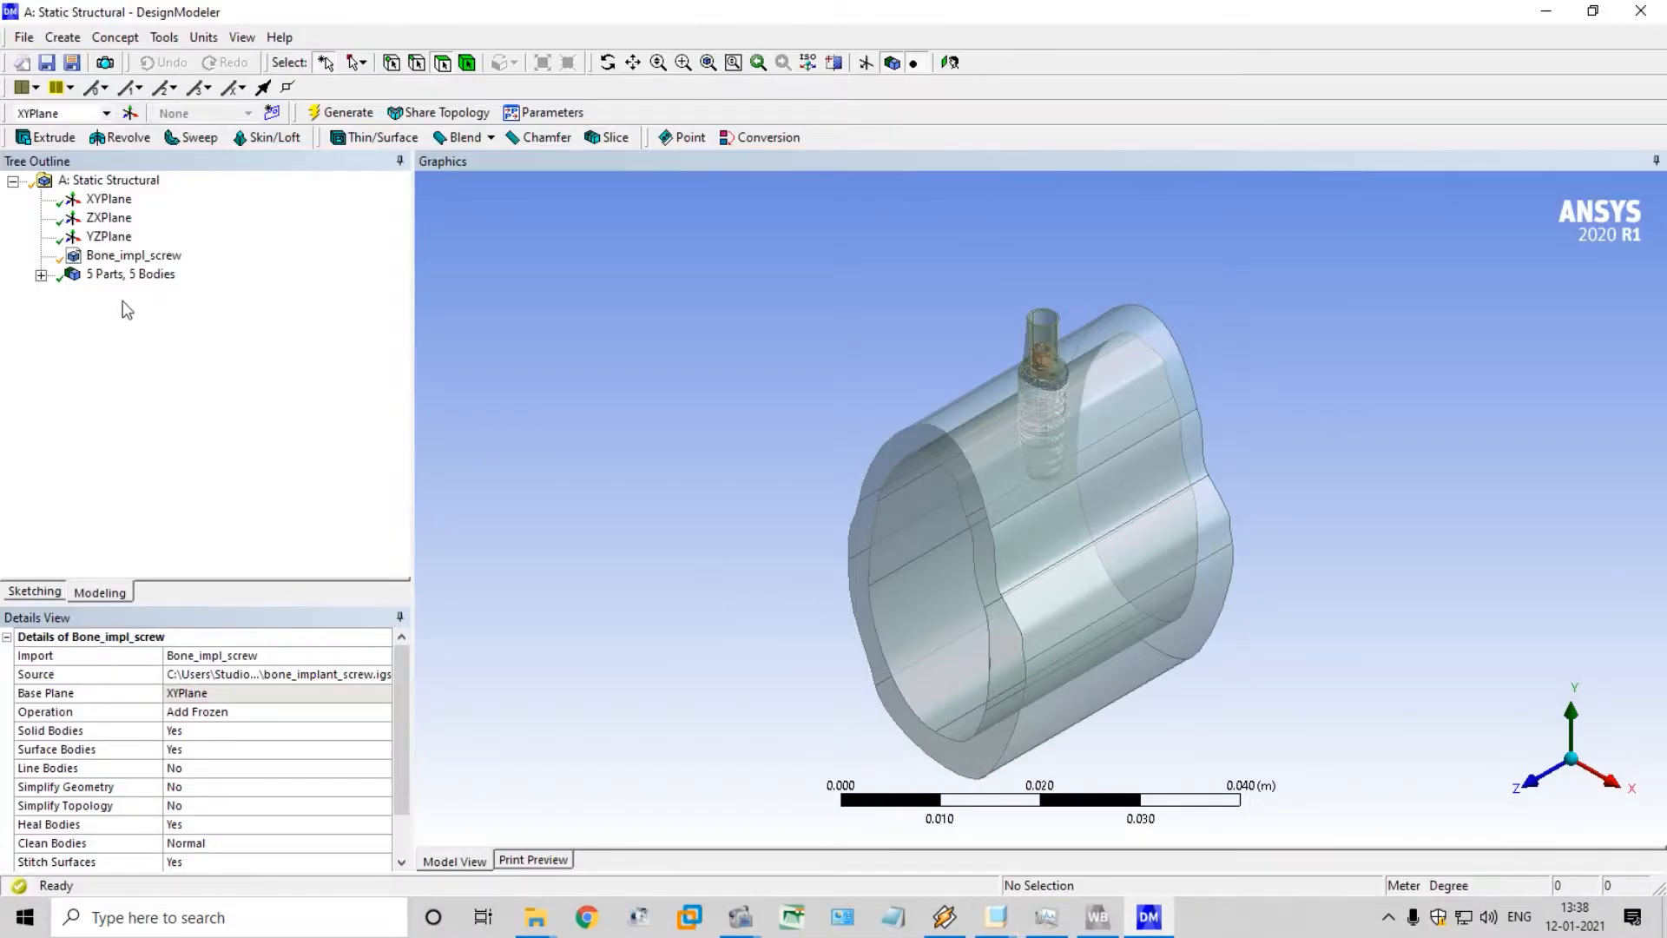
left_click(40, 275)
left_click(143, 293)
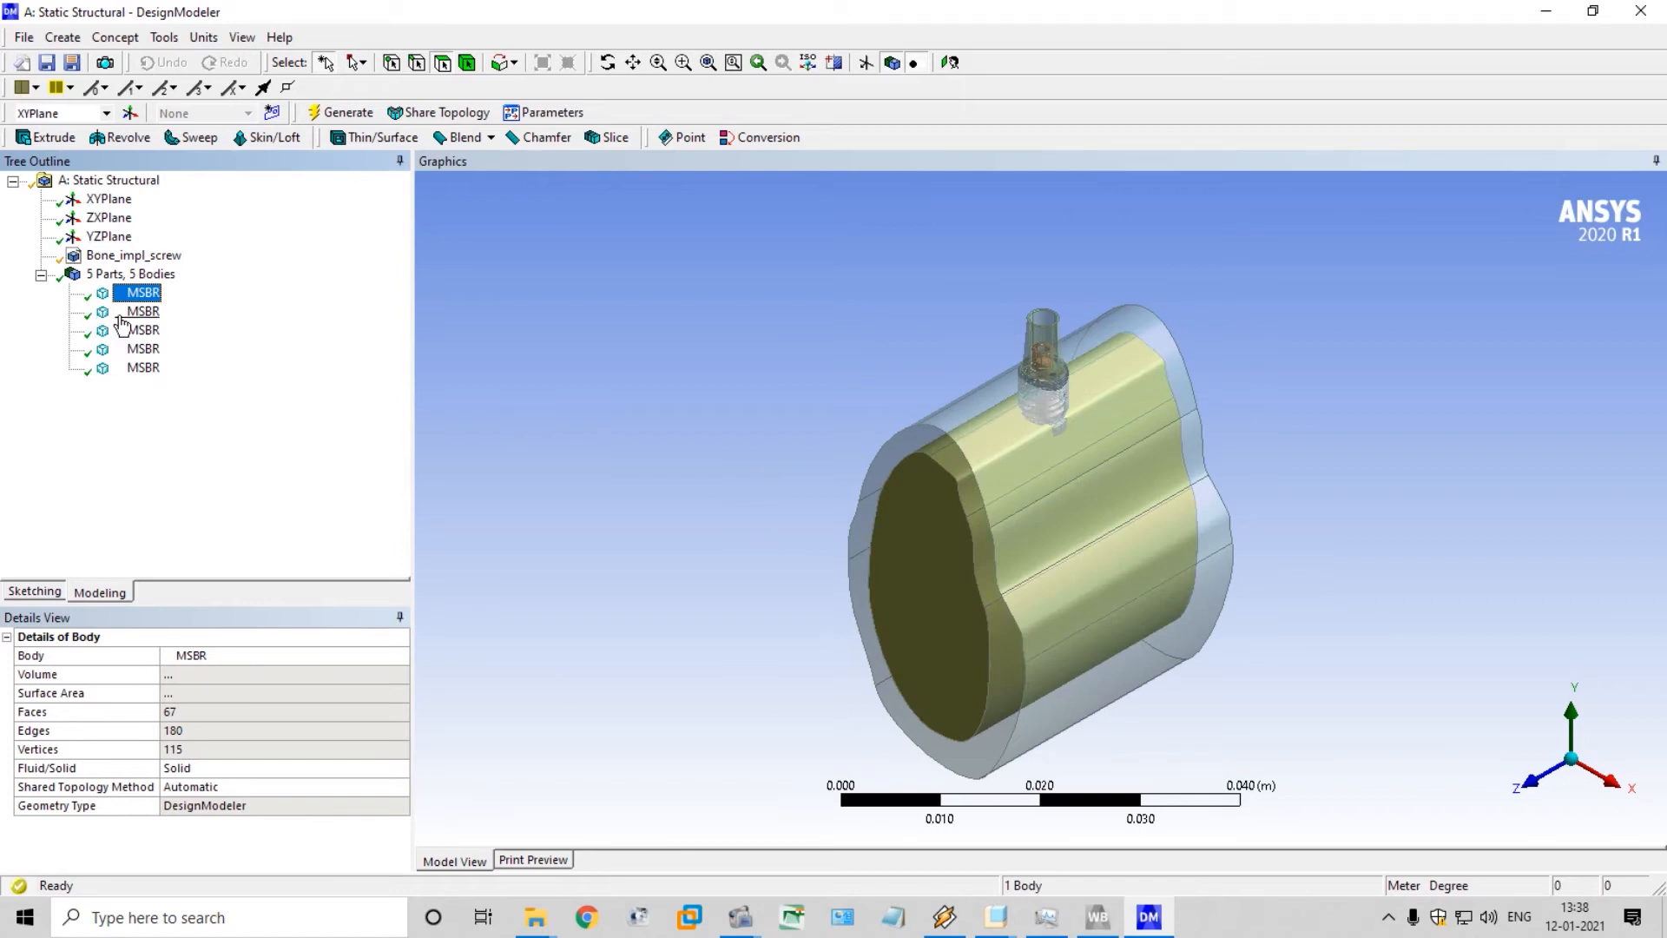
left_click(141, 312)
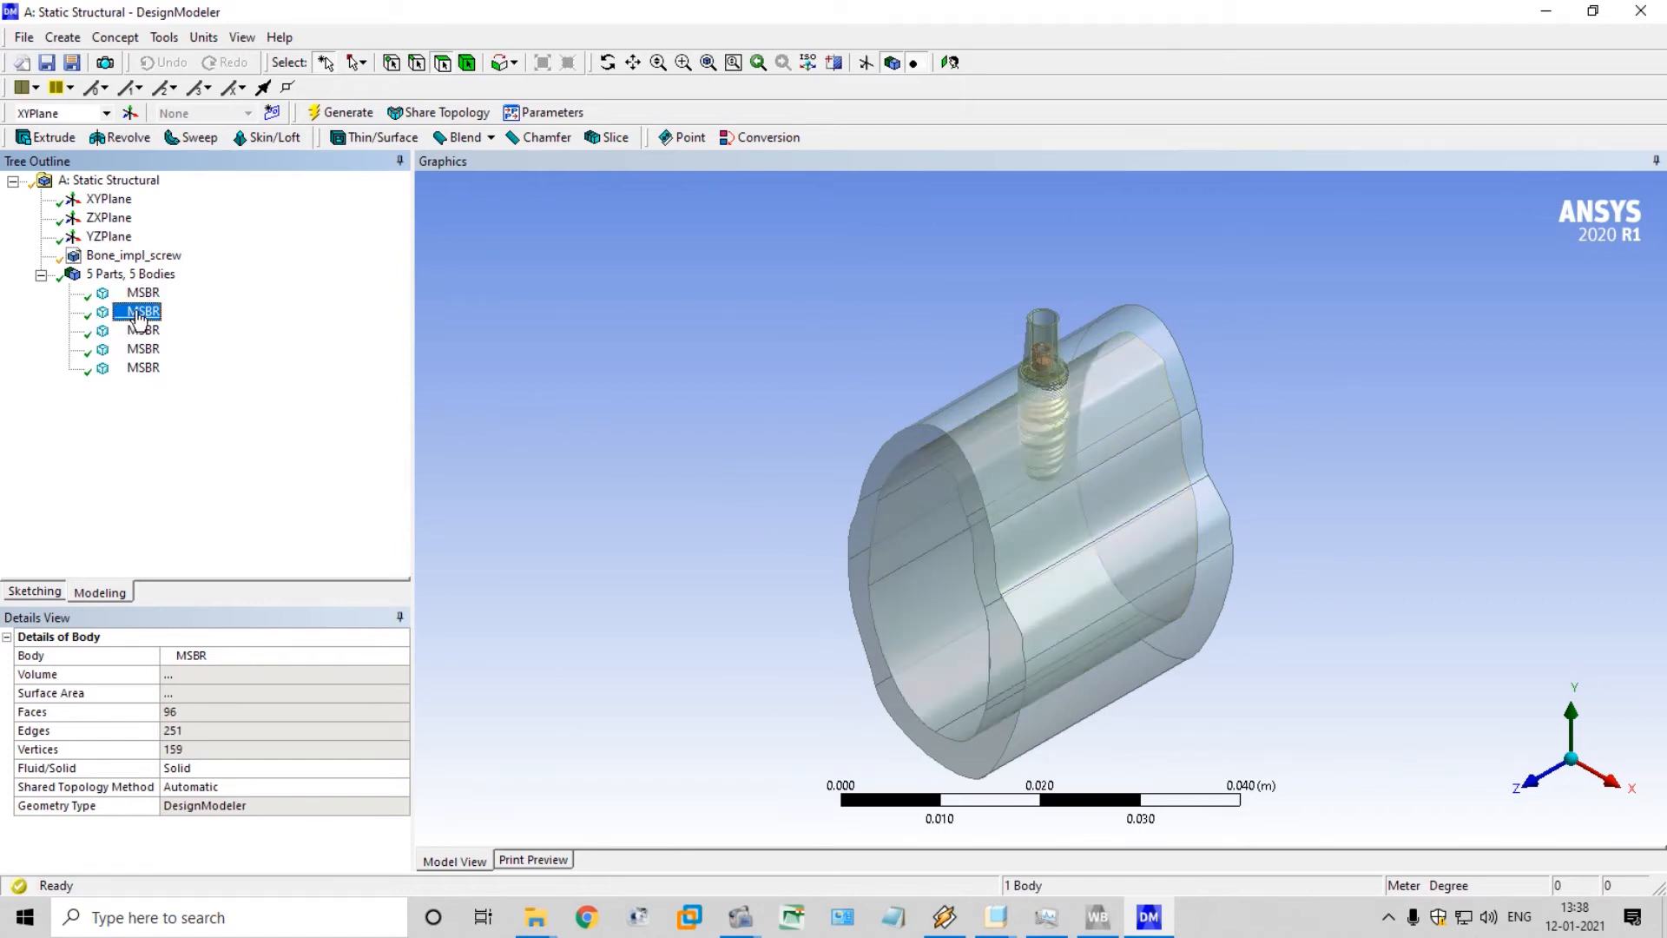
scroll(717, 358, "up", 1)
scroll(717, 358, "up", 2)
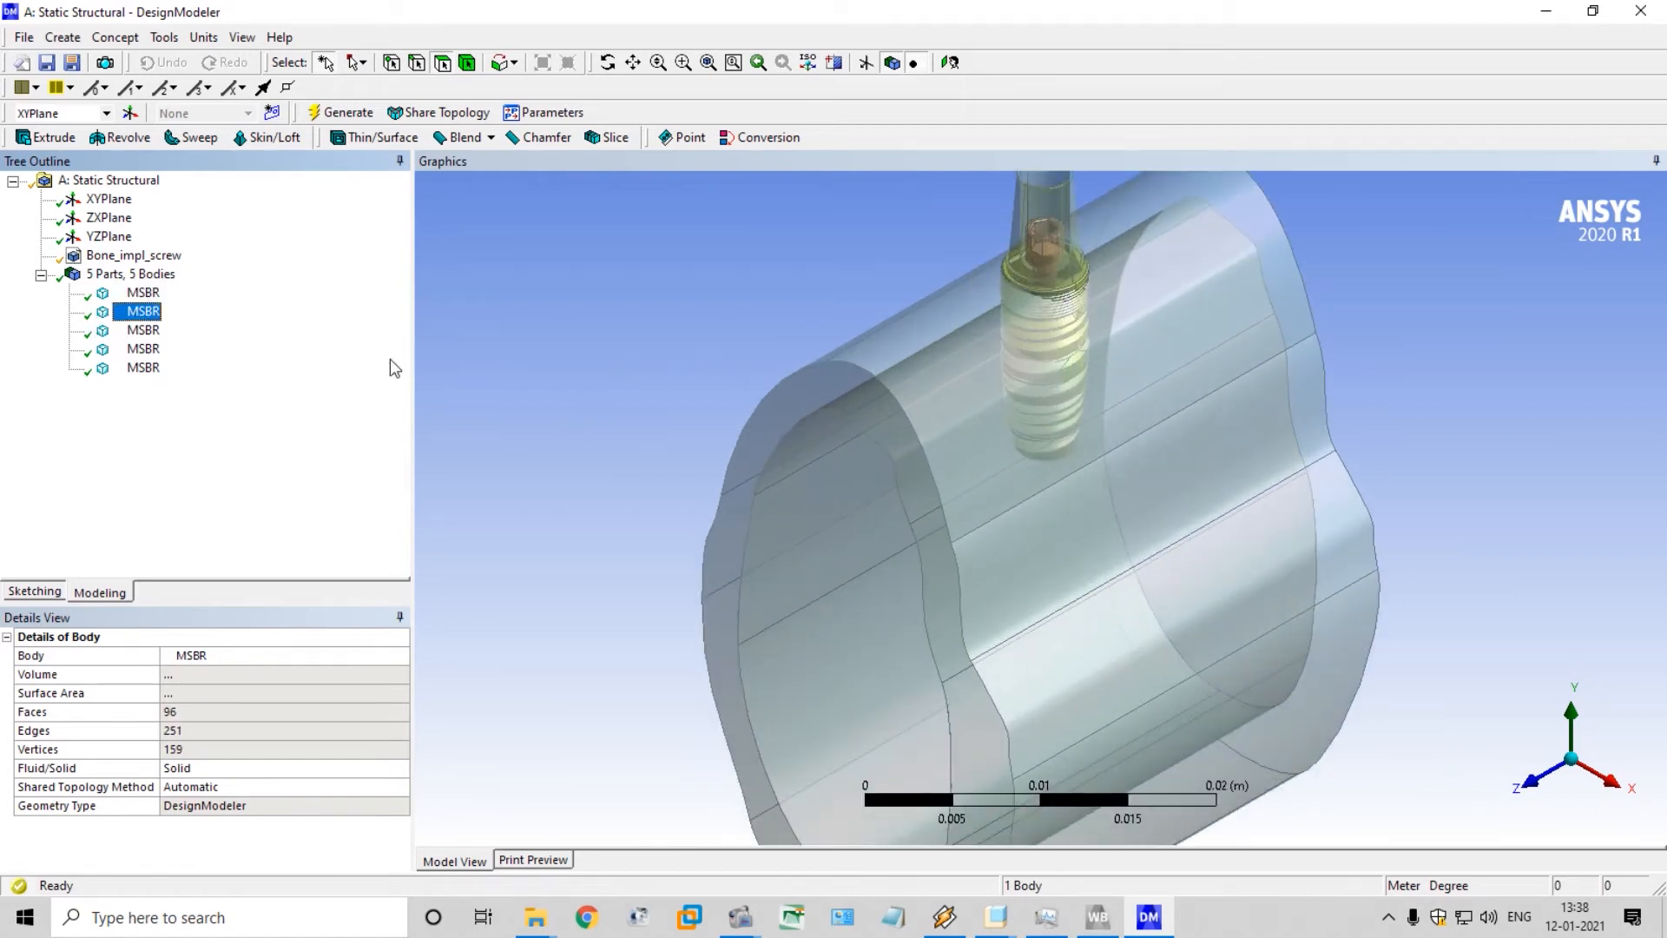
left_click(143, 332)
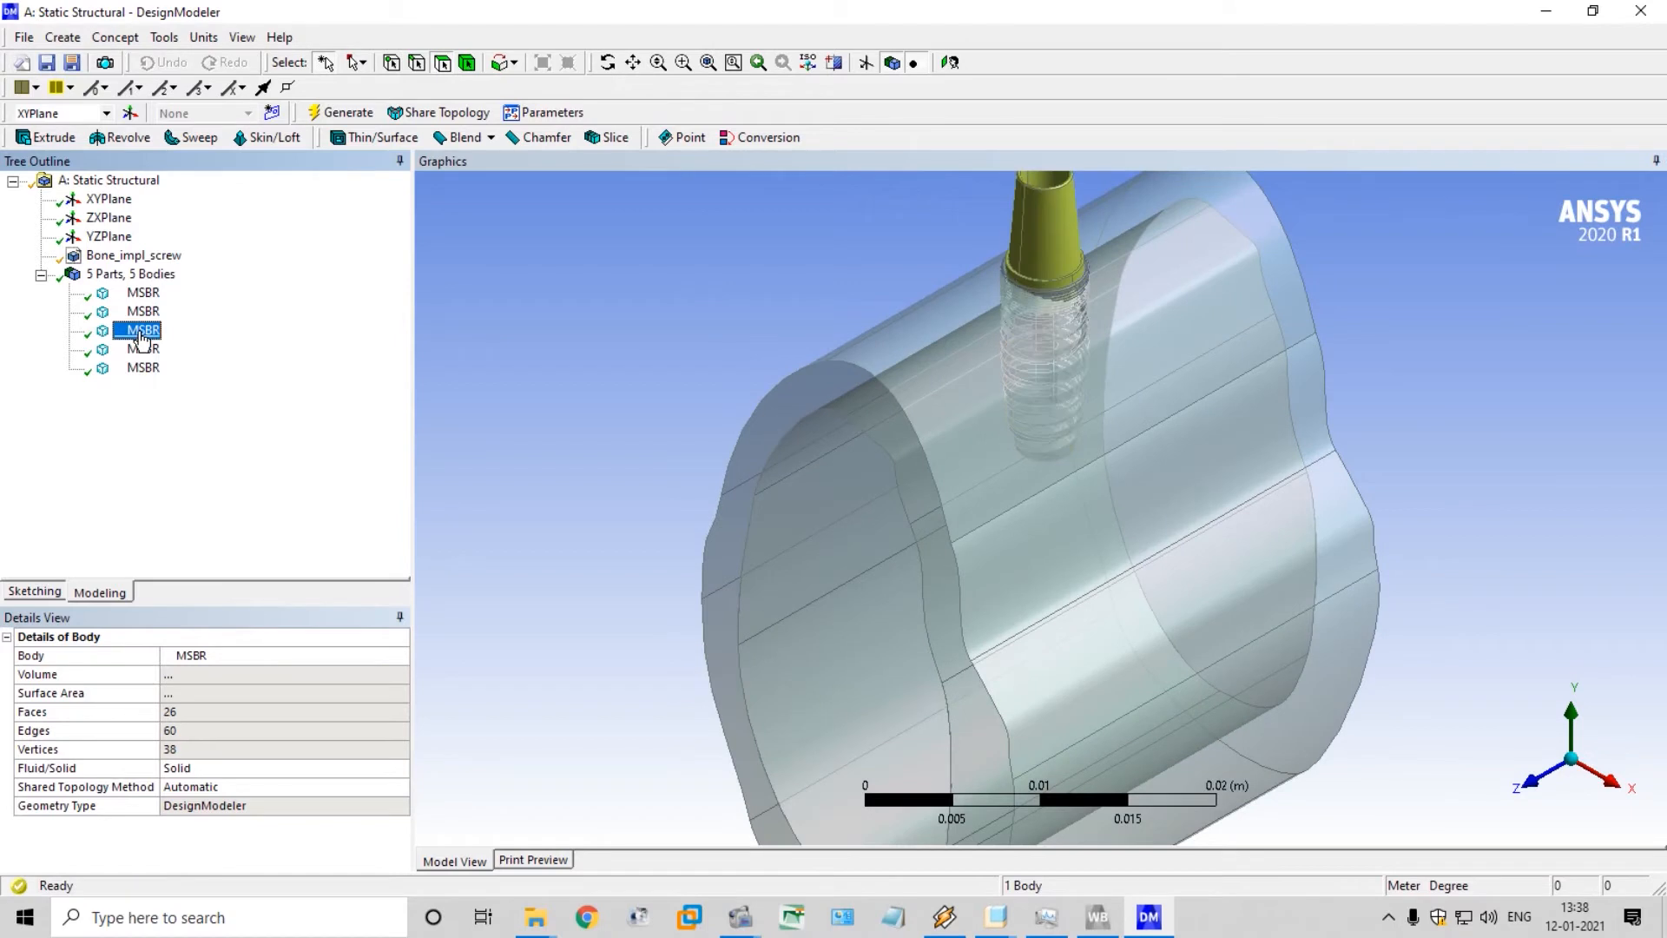
left_click(142, 350)
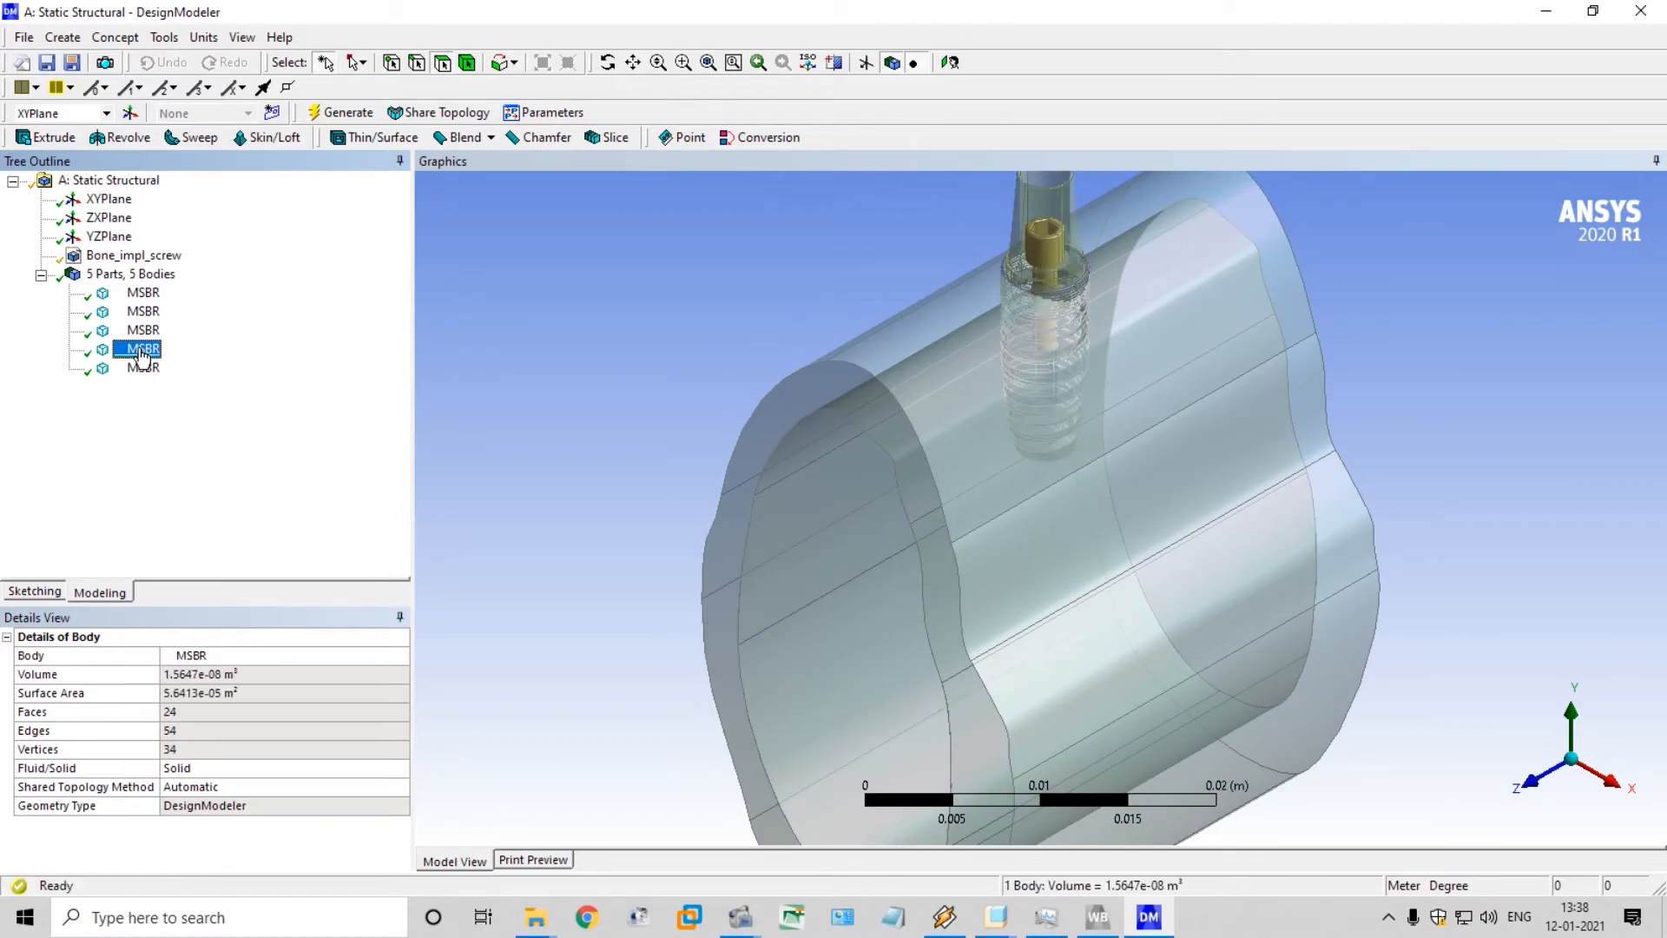
Rename the outer bone shell body as Crt
left_click(143, 368)
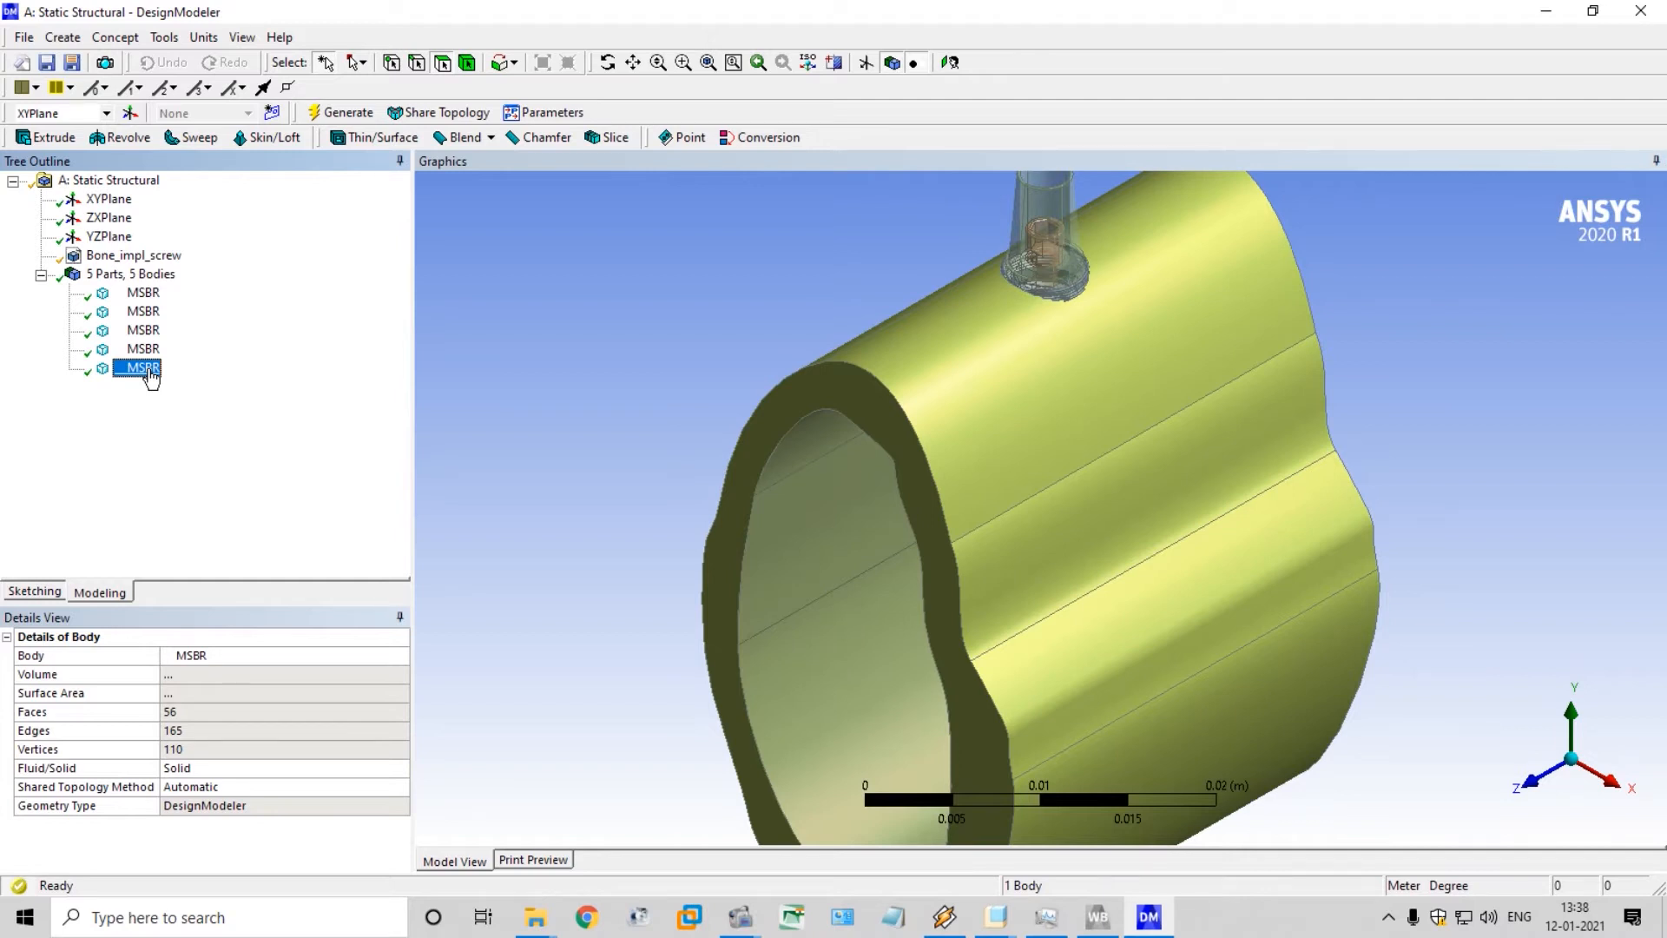
left_click(144, 368)
type("ortic")
key("BackSpace")
key("BackSpace")
key("BackSpace")
key("BackSpace")
key("BackSpace")
type("rt")
key("Return")
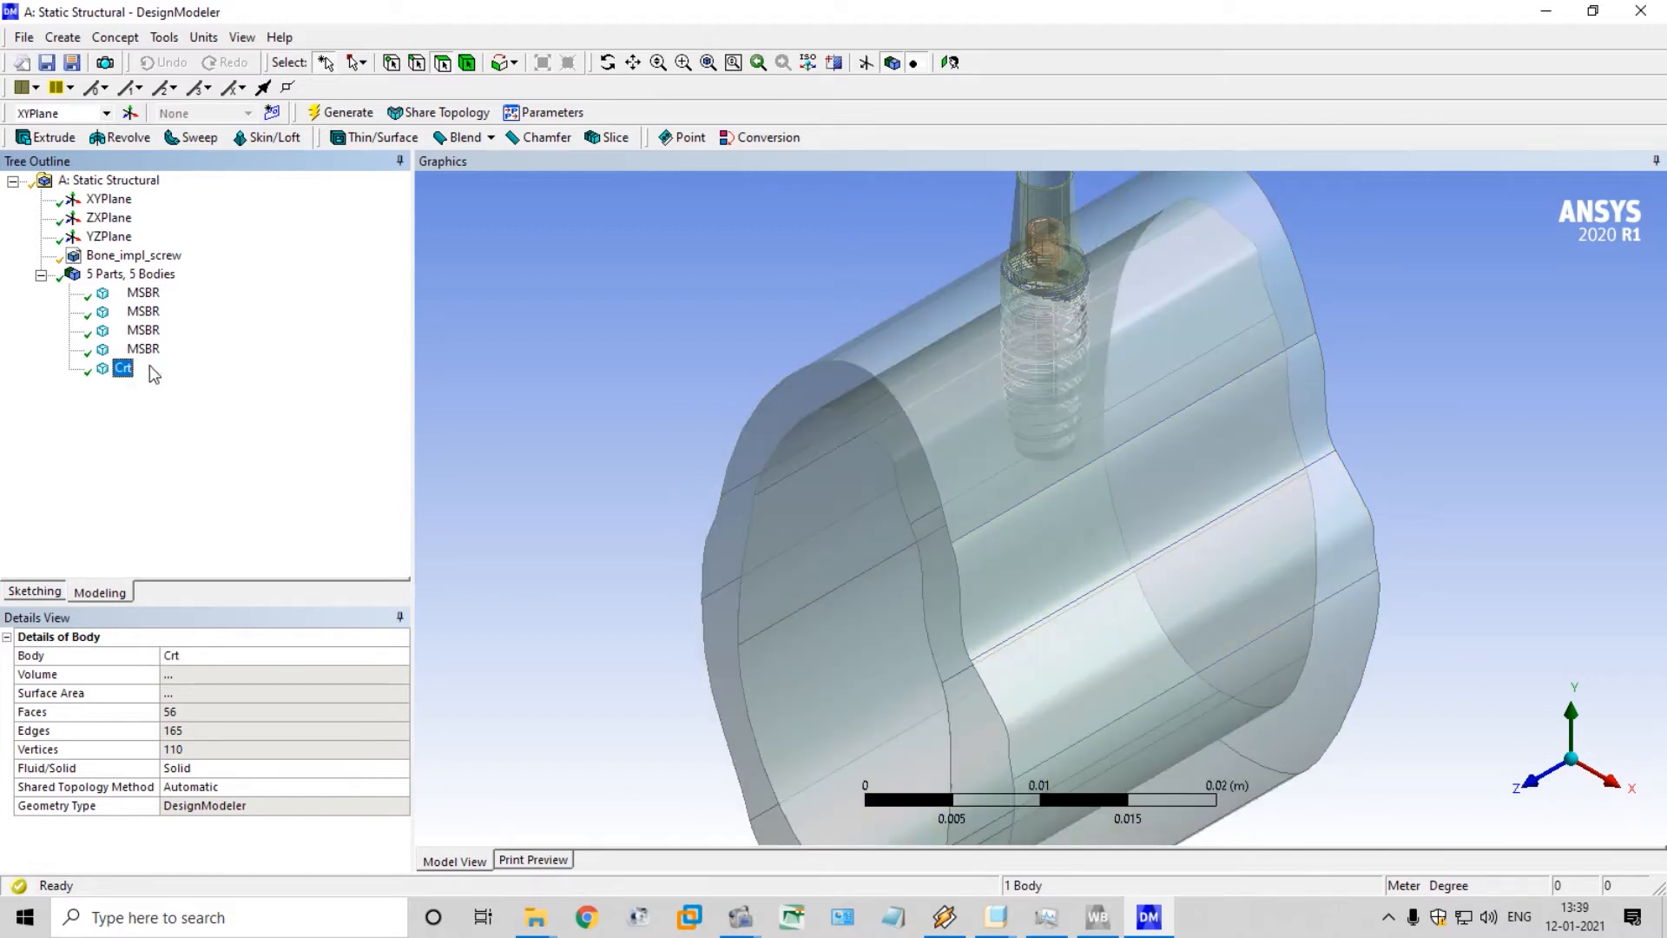
Rename the small screw body inside the abutment and implant as screw
left_click(150, 349)
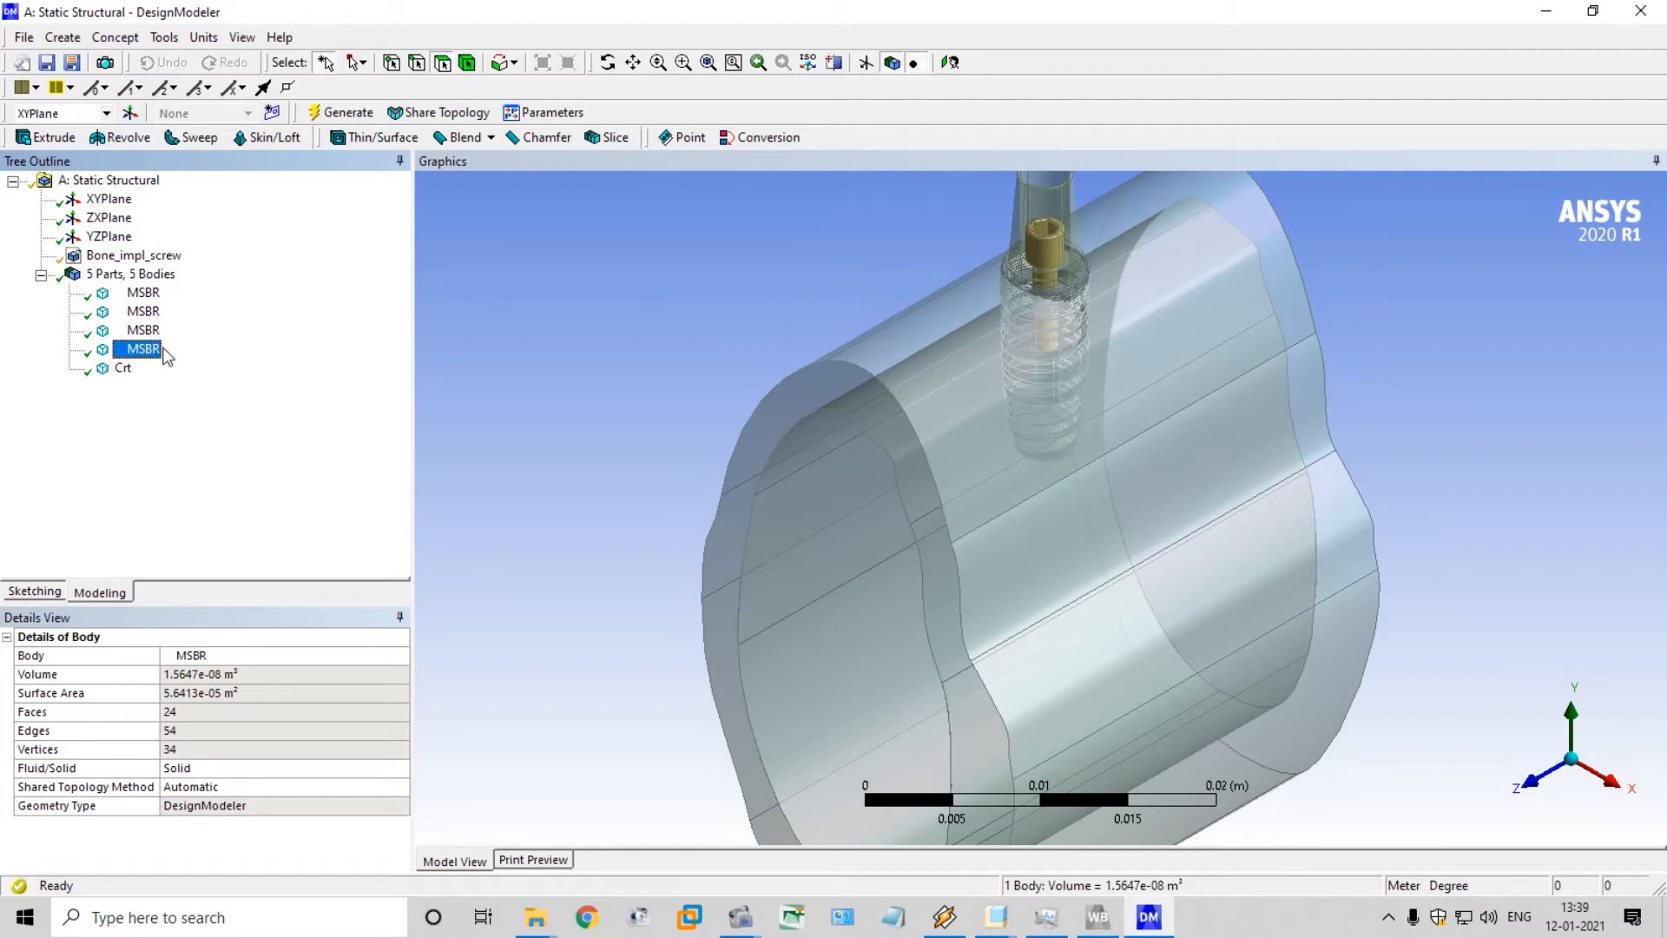
left_click(162, 349)
type("screw")
key("Return")
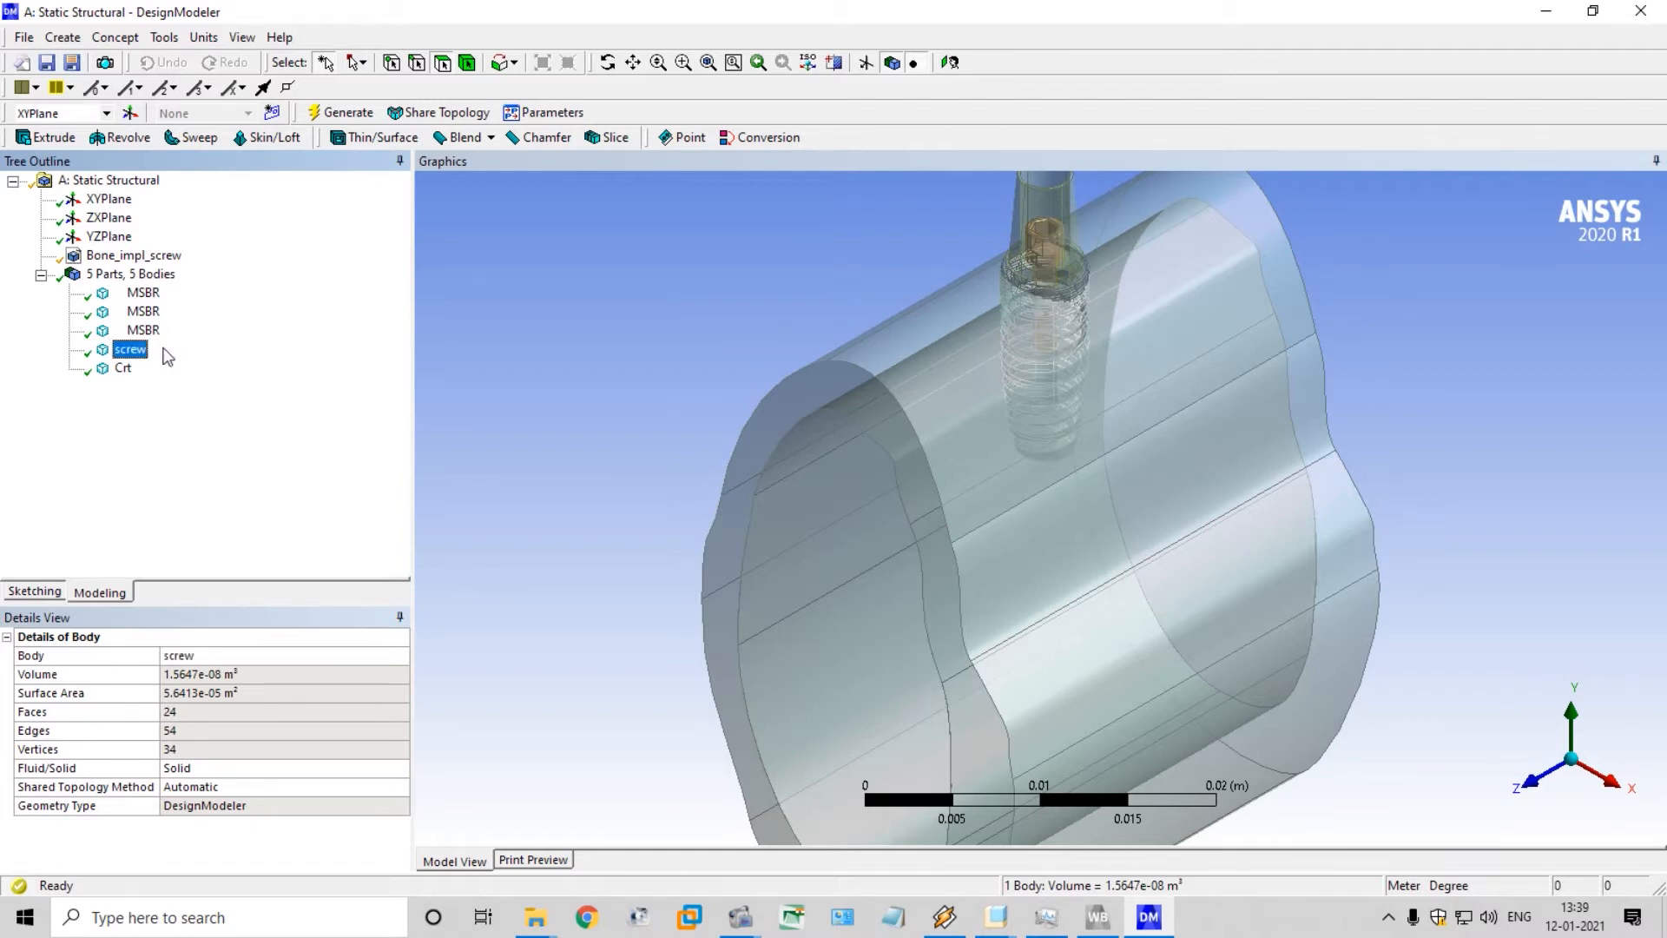
Rename the tapered abutment body above the implant as abt
key("Up")
key("F2")
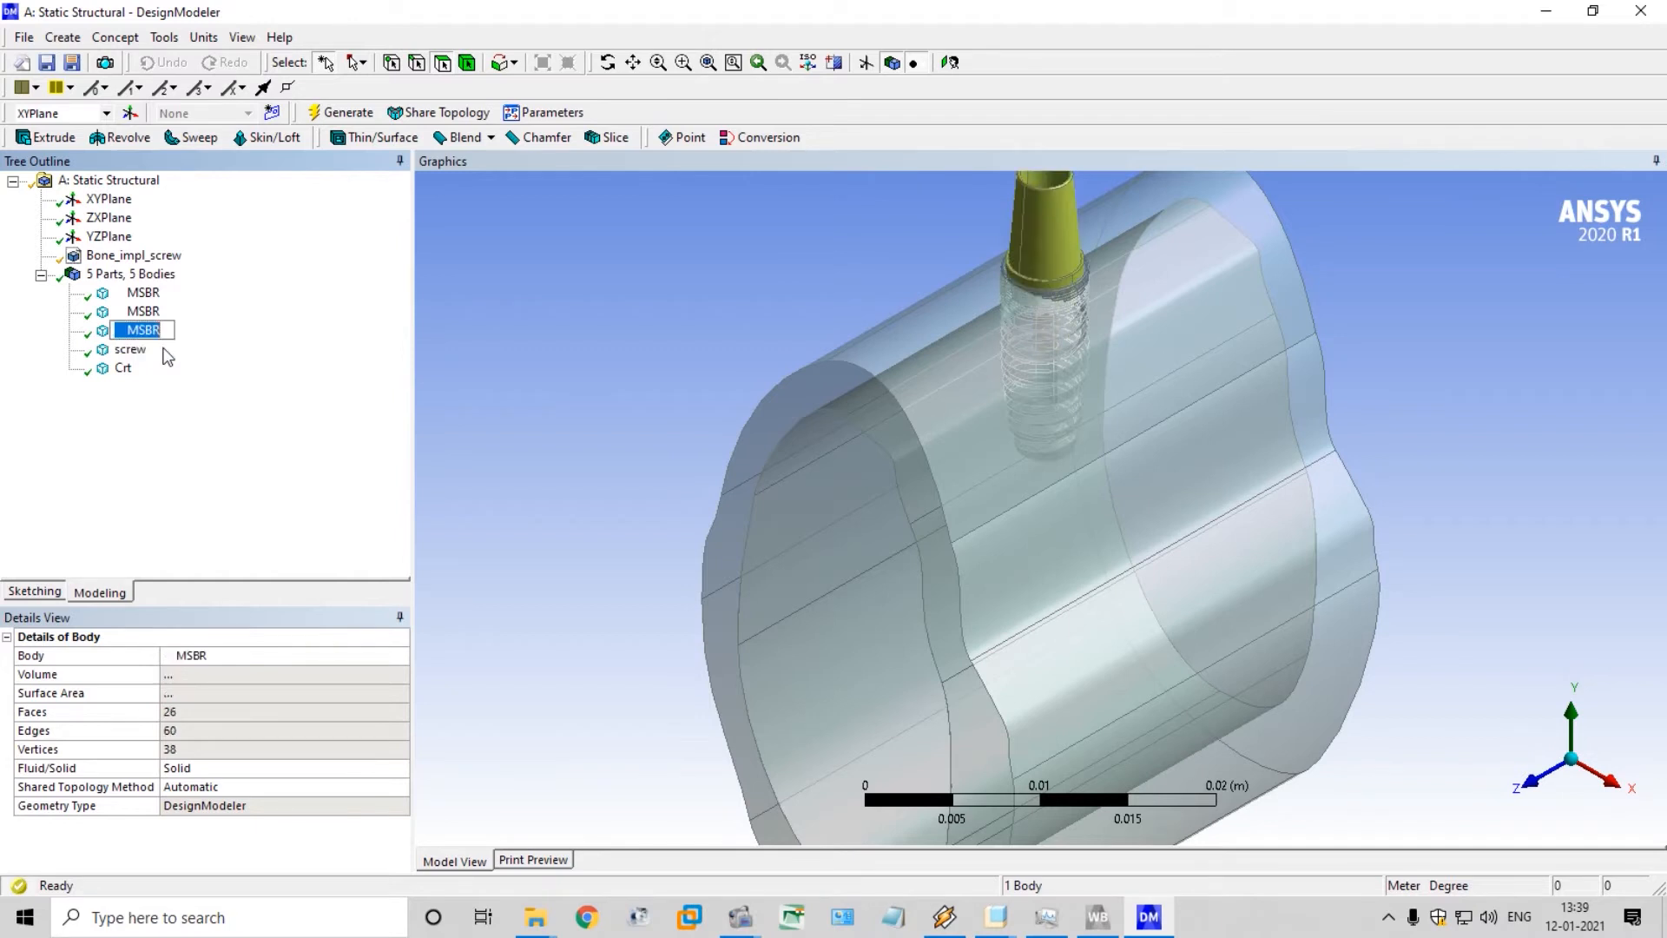
key("BackSpace")
type("abt")
key("Return")
Rename the threaded implant body as impl
key("Up")
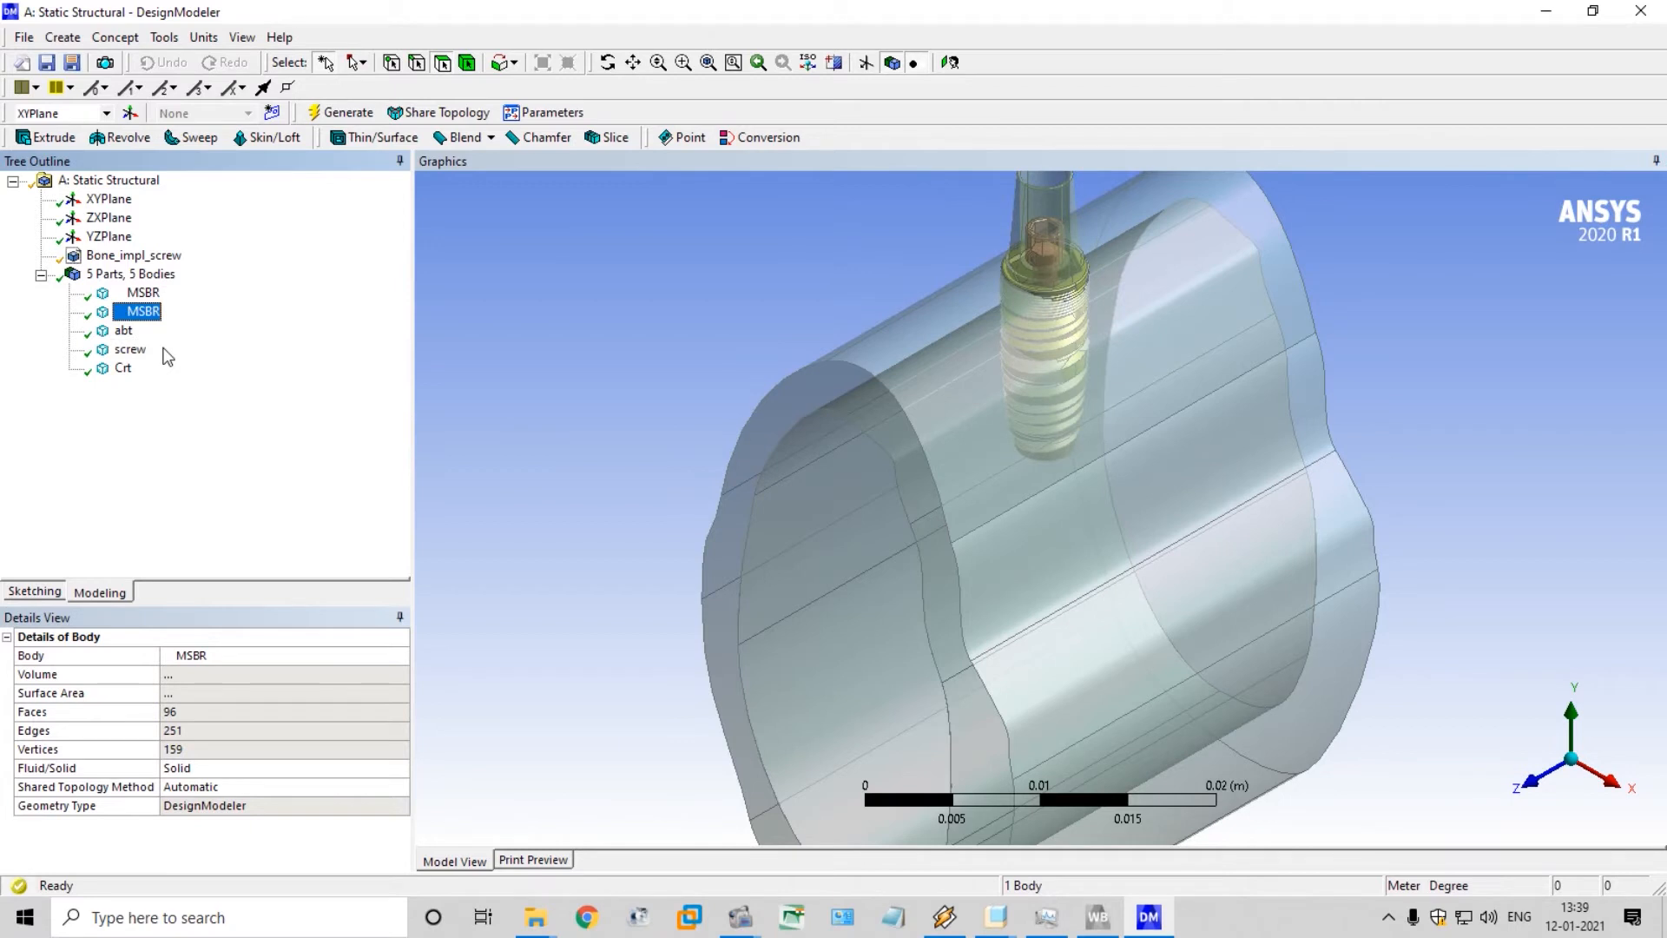
key("F2")
type("impl")
key("Return")
Rename the inner bone core body as cancellous
key("Up")
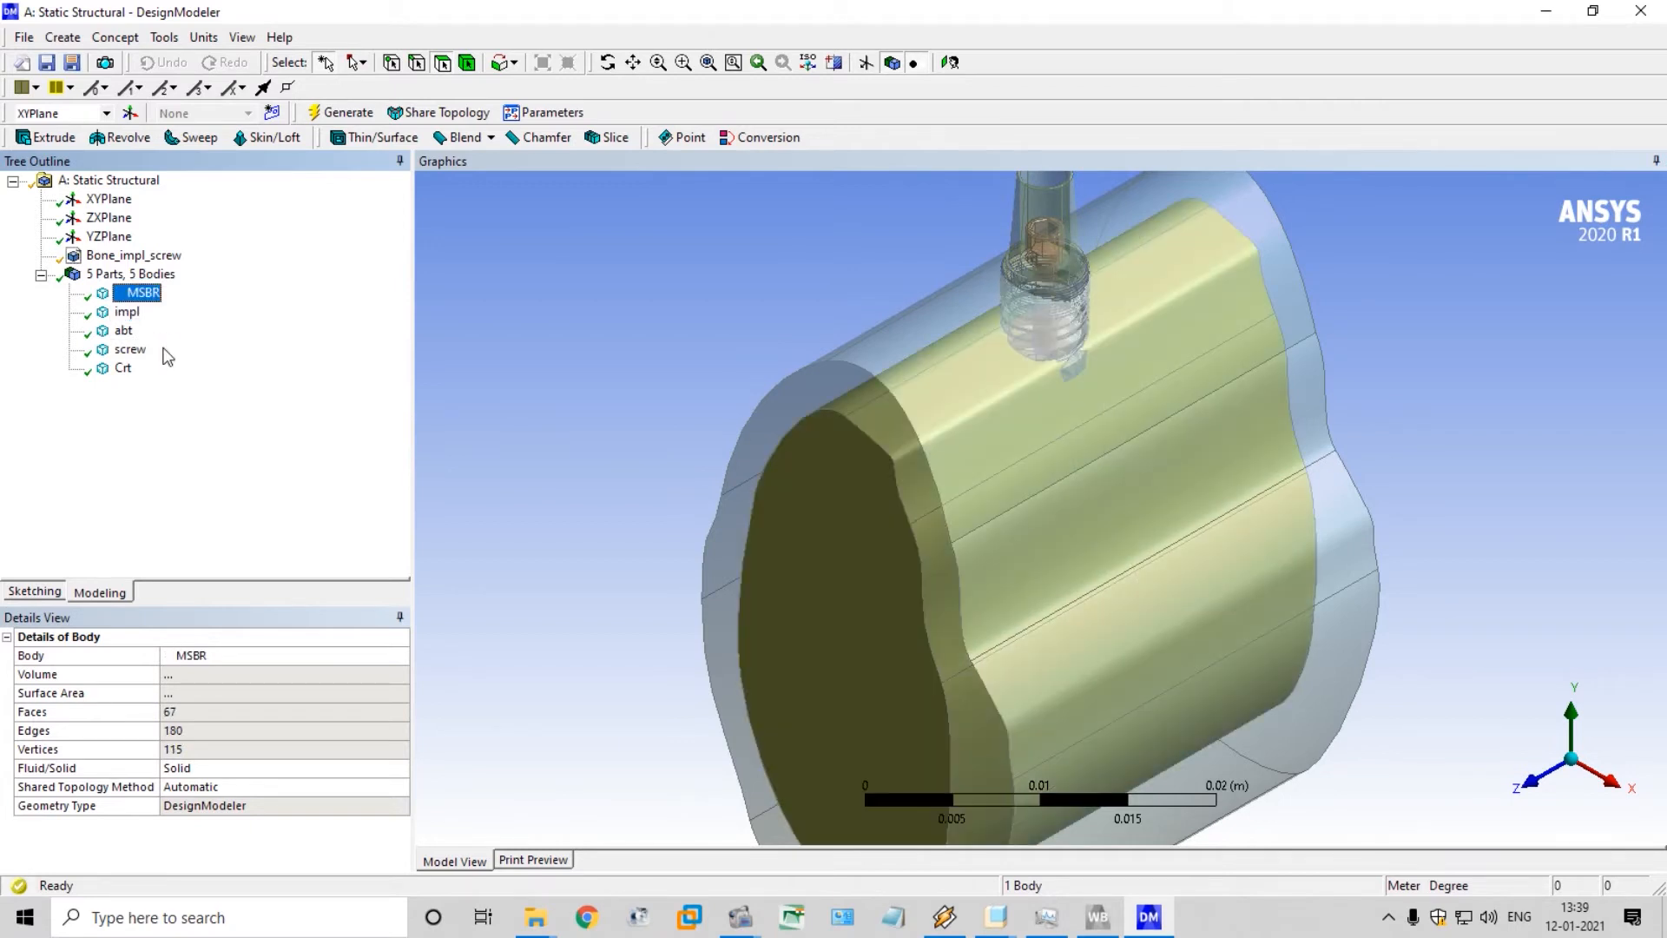
key("F2")
type("cancellous")
key("Escape")
key("Return")
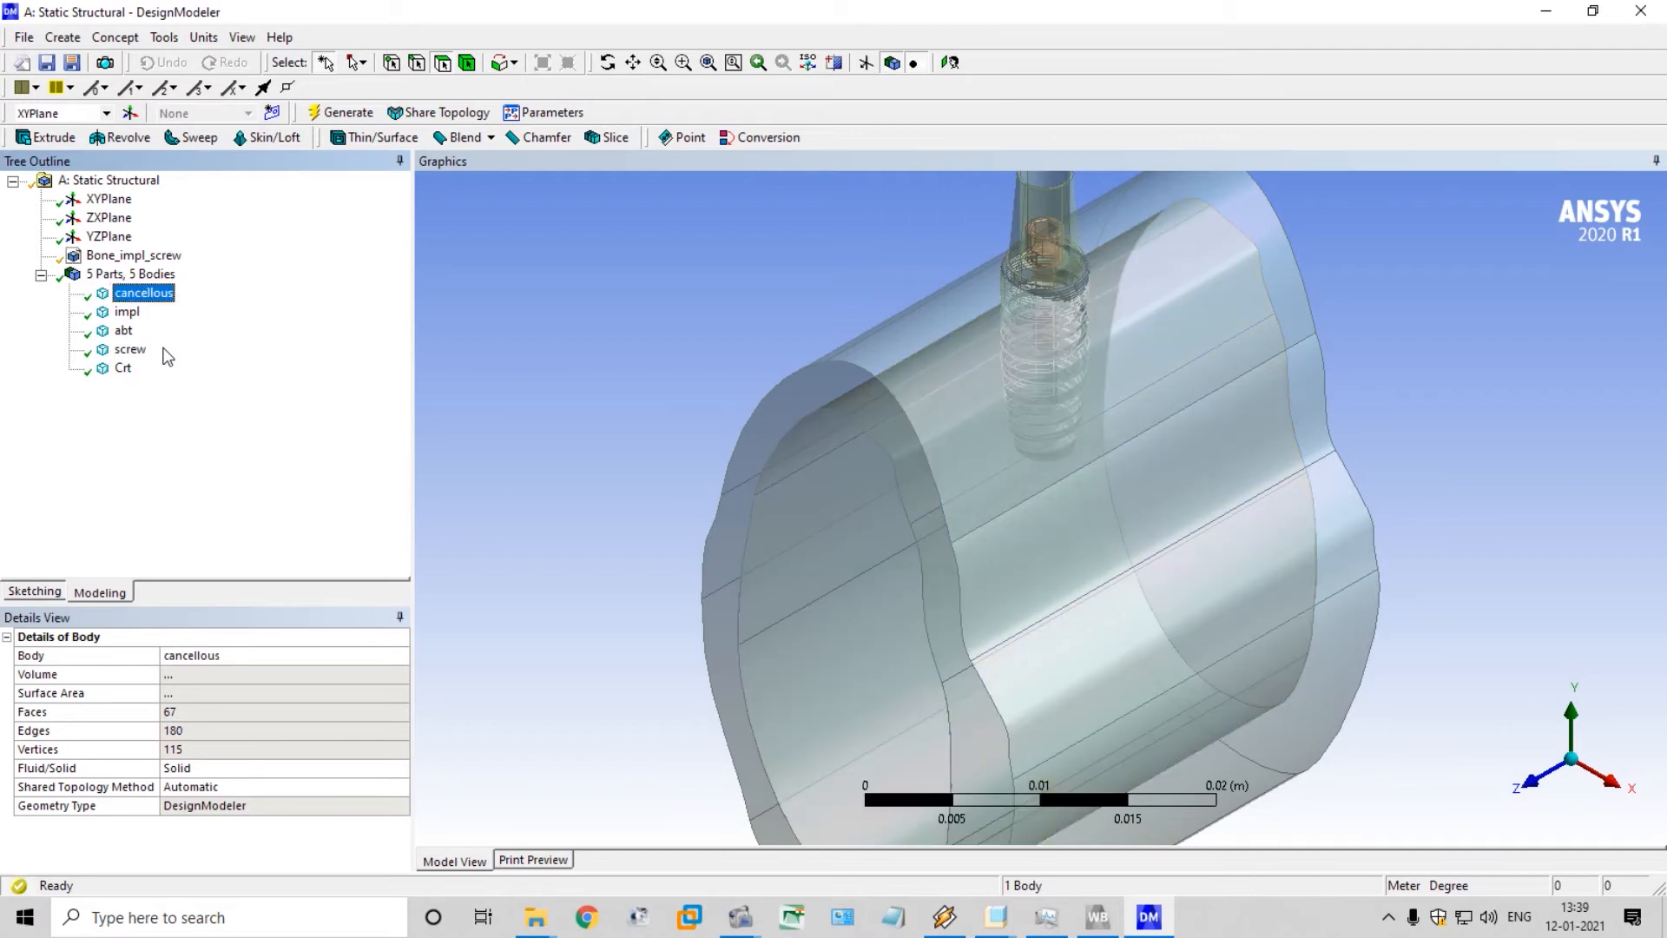
Switch to Workbench and open the Static Structural system's Model for editing in Mechanical
scroll(542, 428, "down", 3)
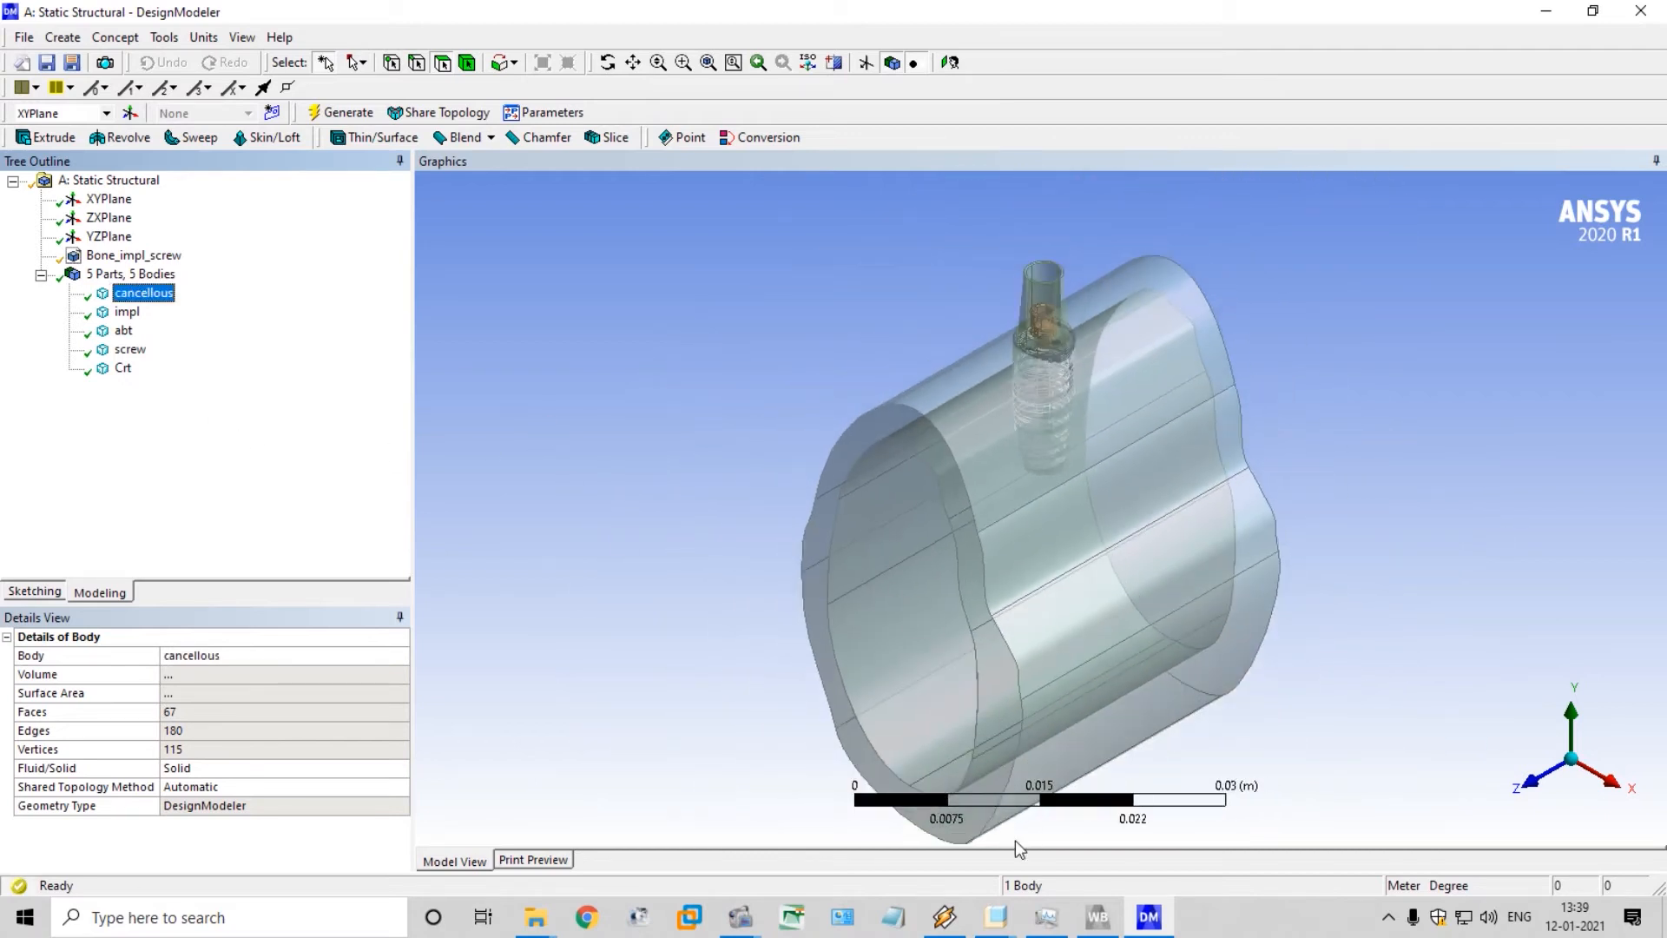
left_click(1098, 917)
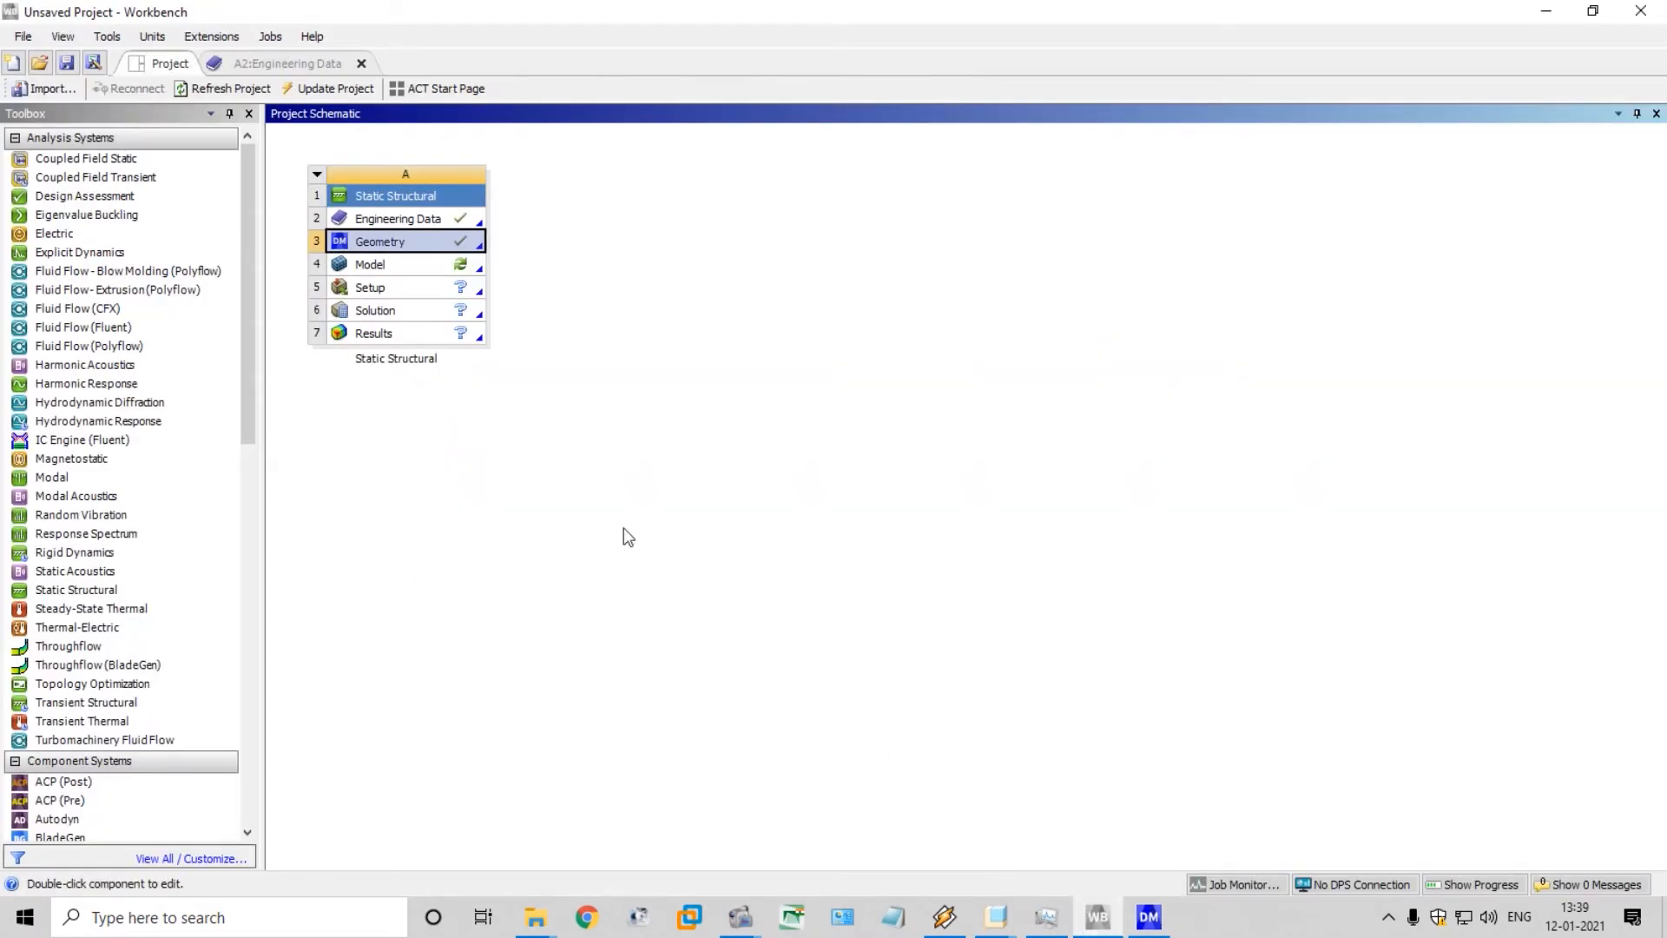
right_click(406, 265)
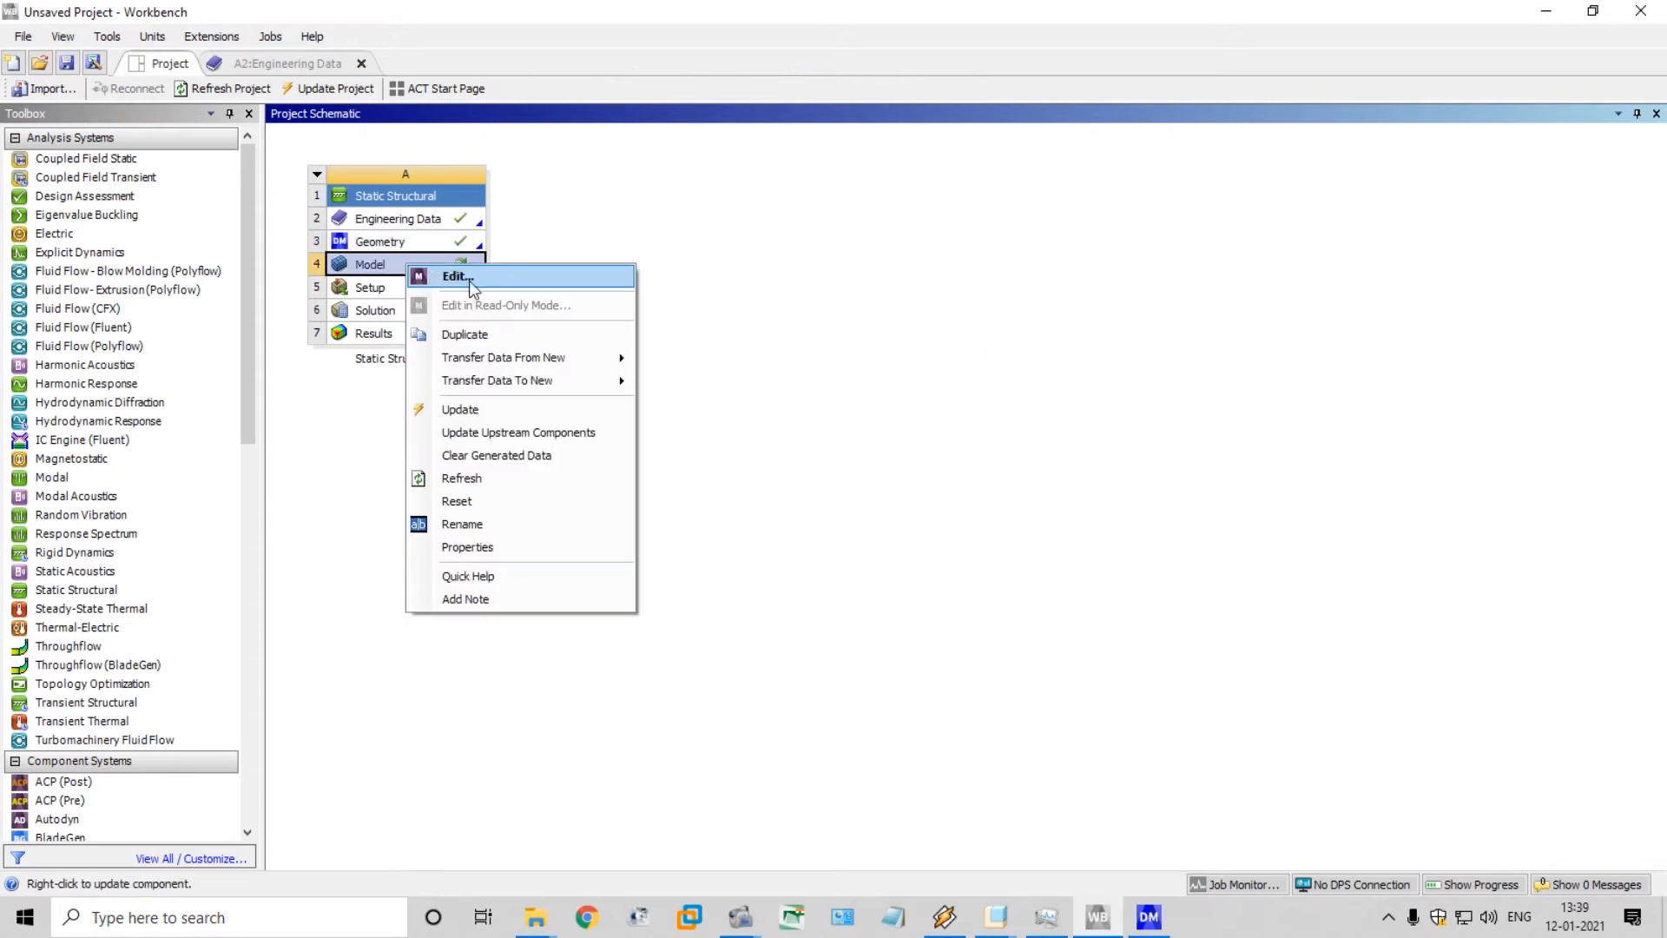
left_click(472, 278)
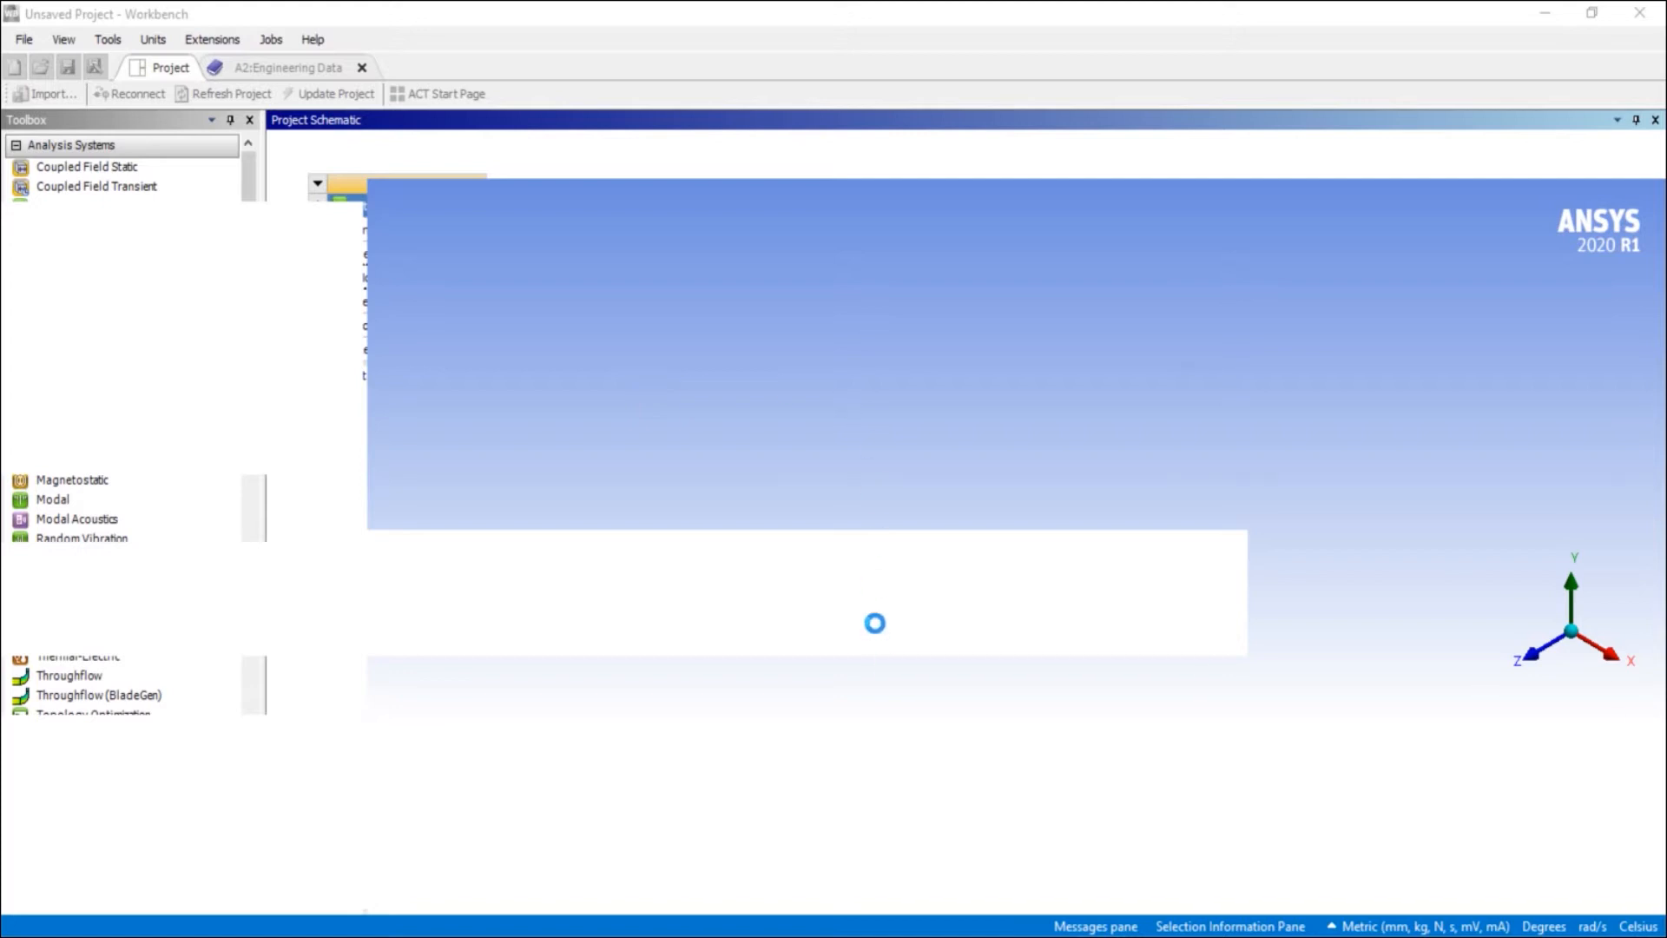
key("alt+Tab")
key("alt+Tab")
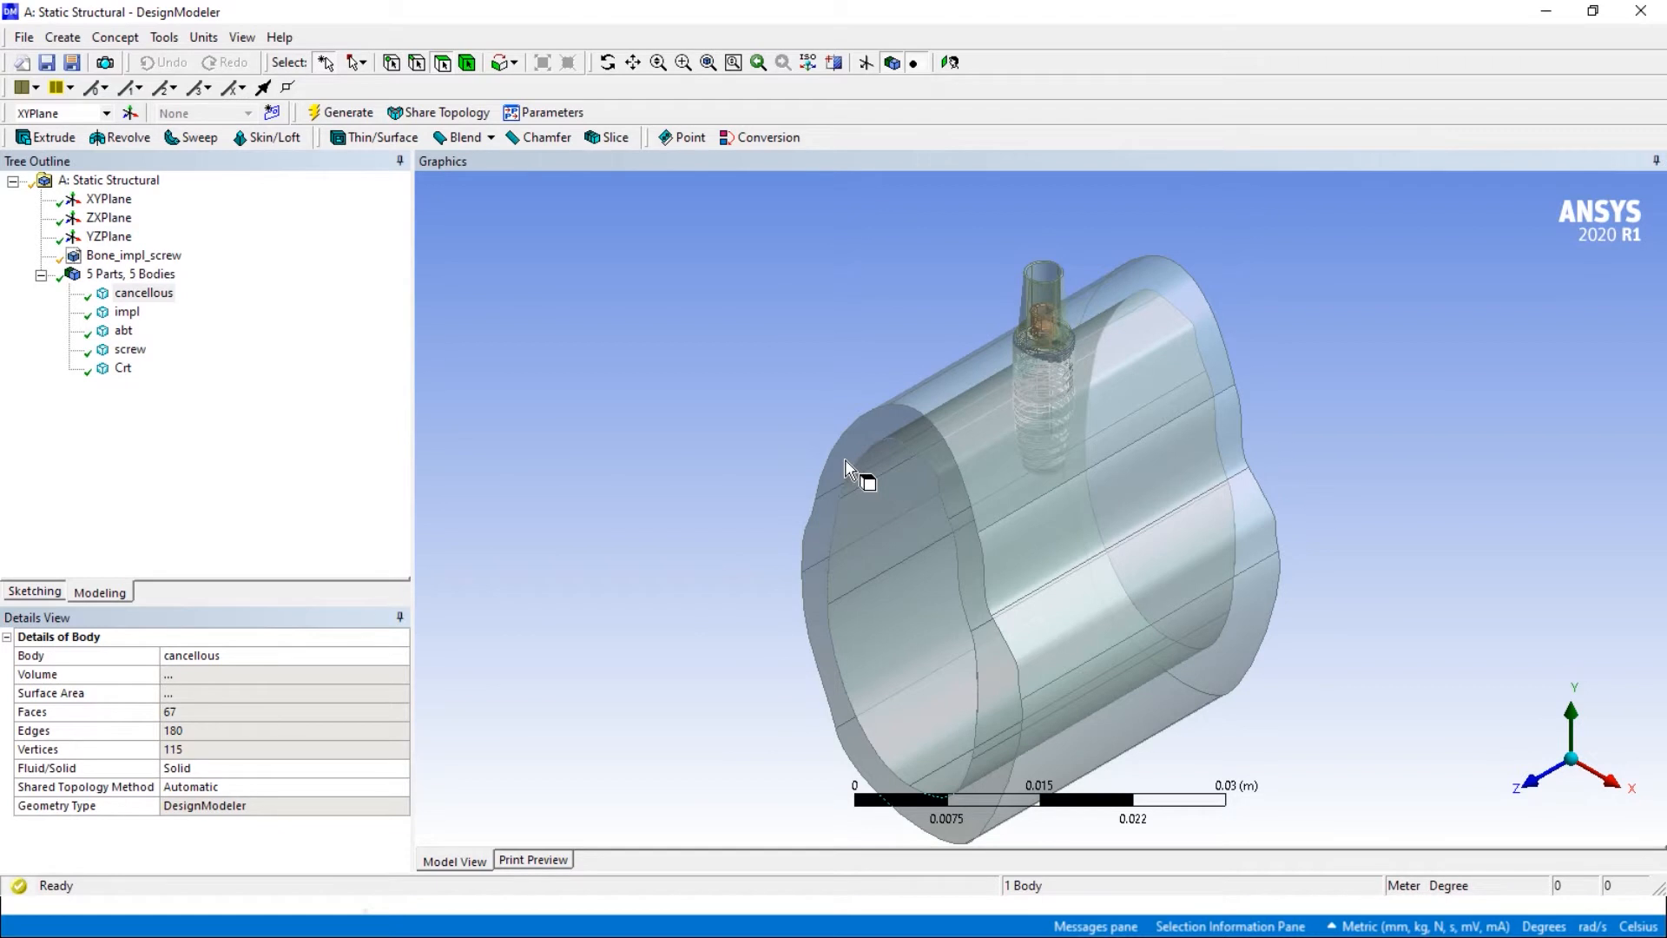
key("alt+Tab")
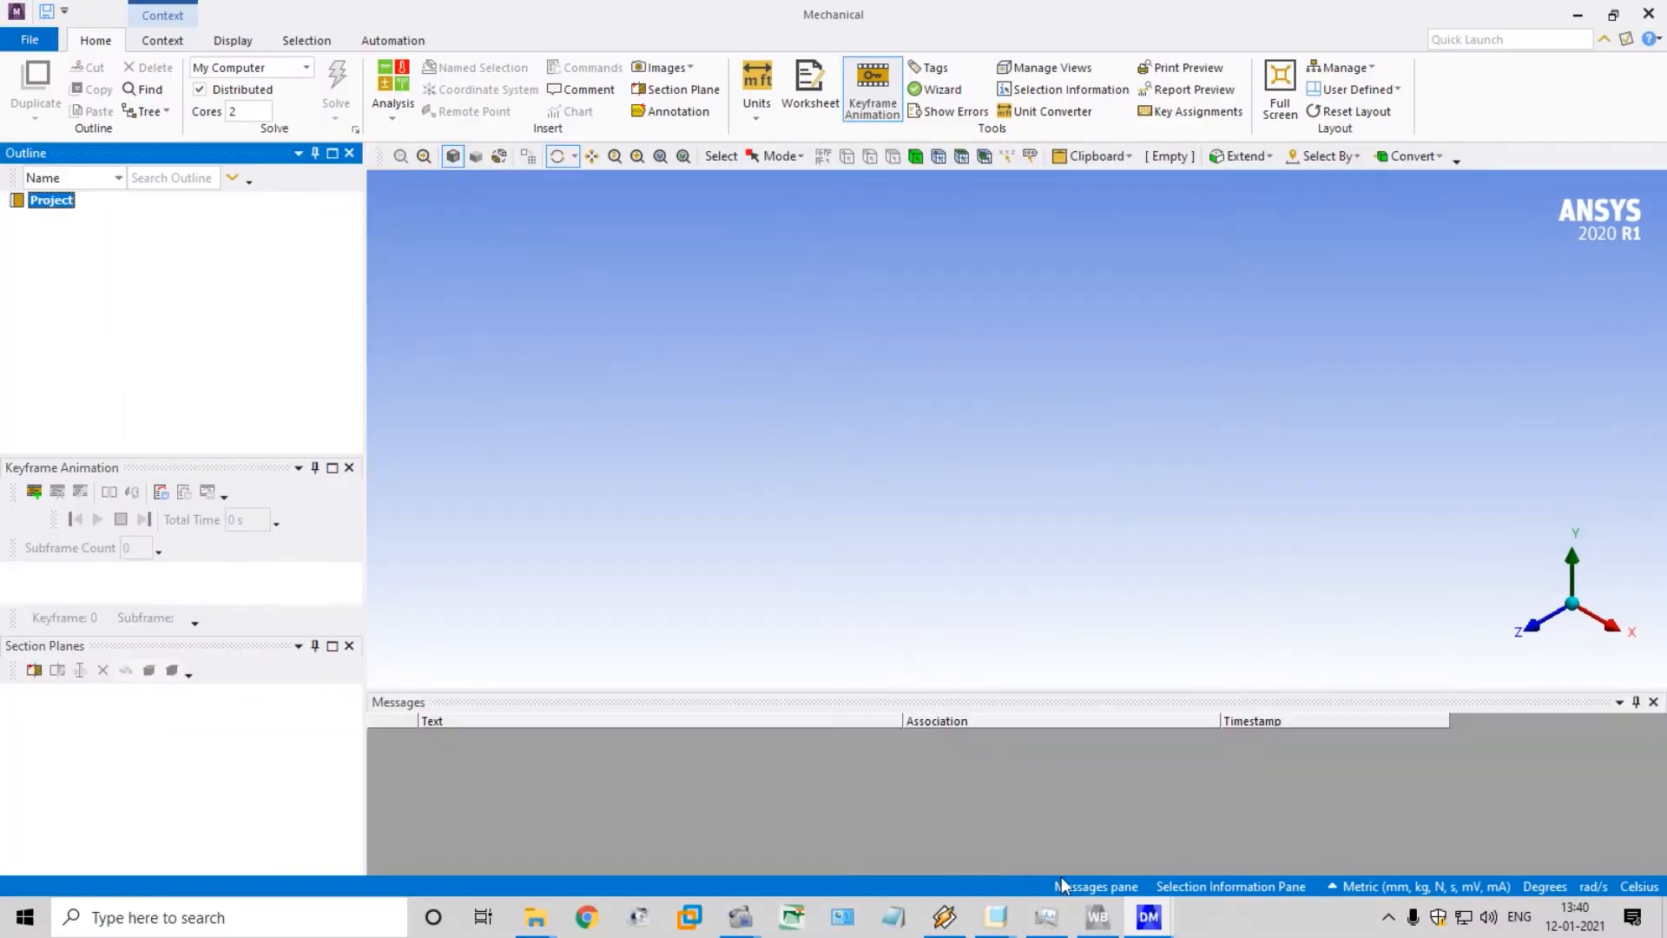
left_click(1145, 917)
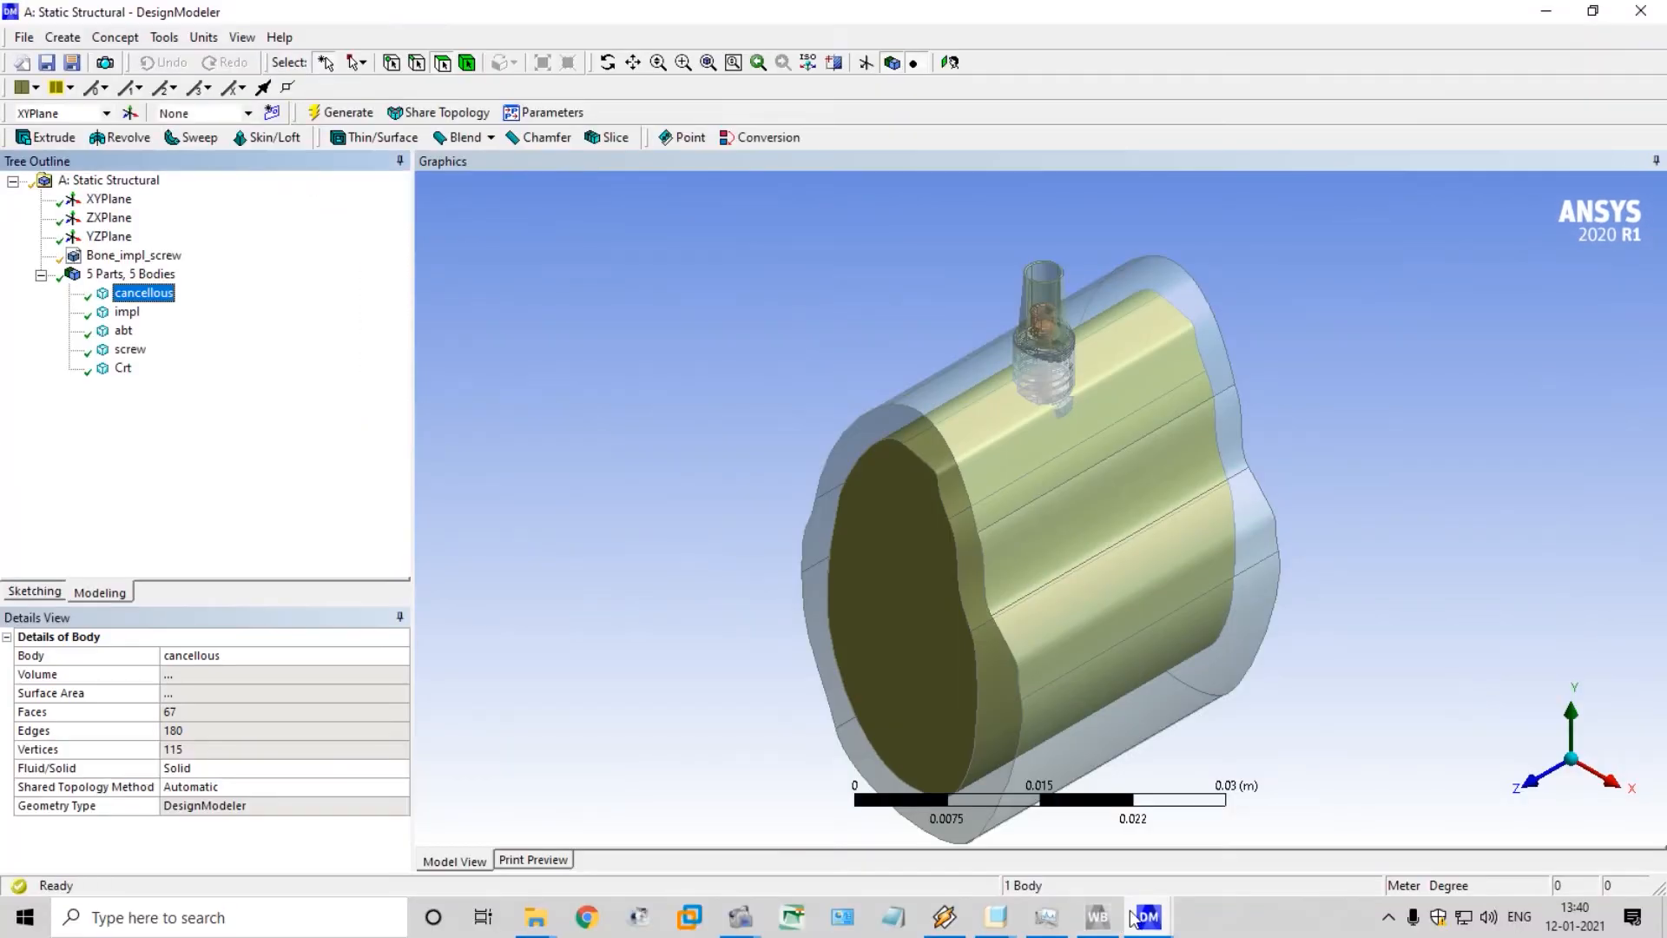
mouse_move(1136, 918)
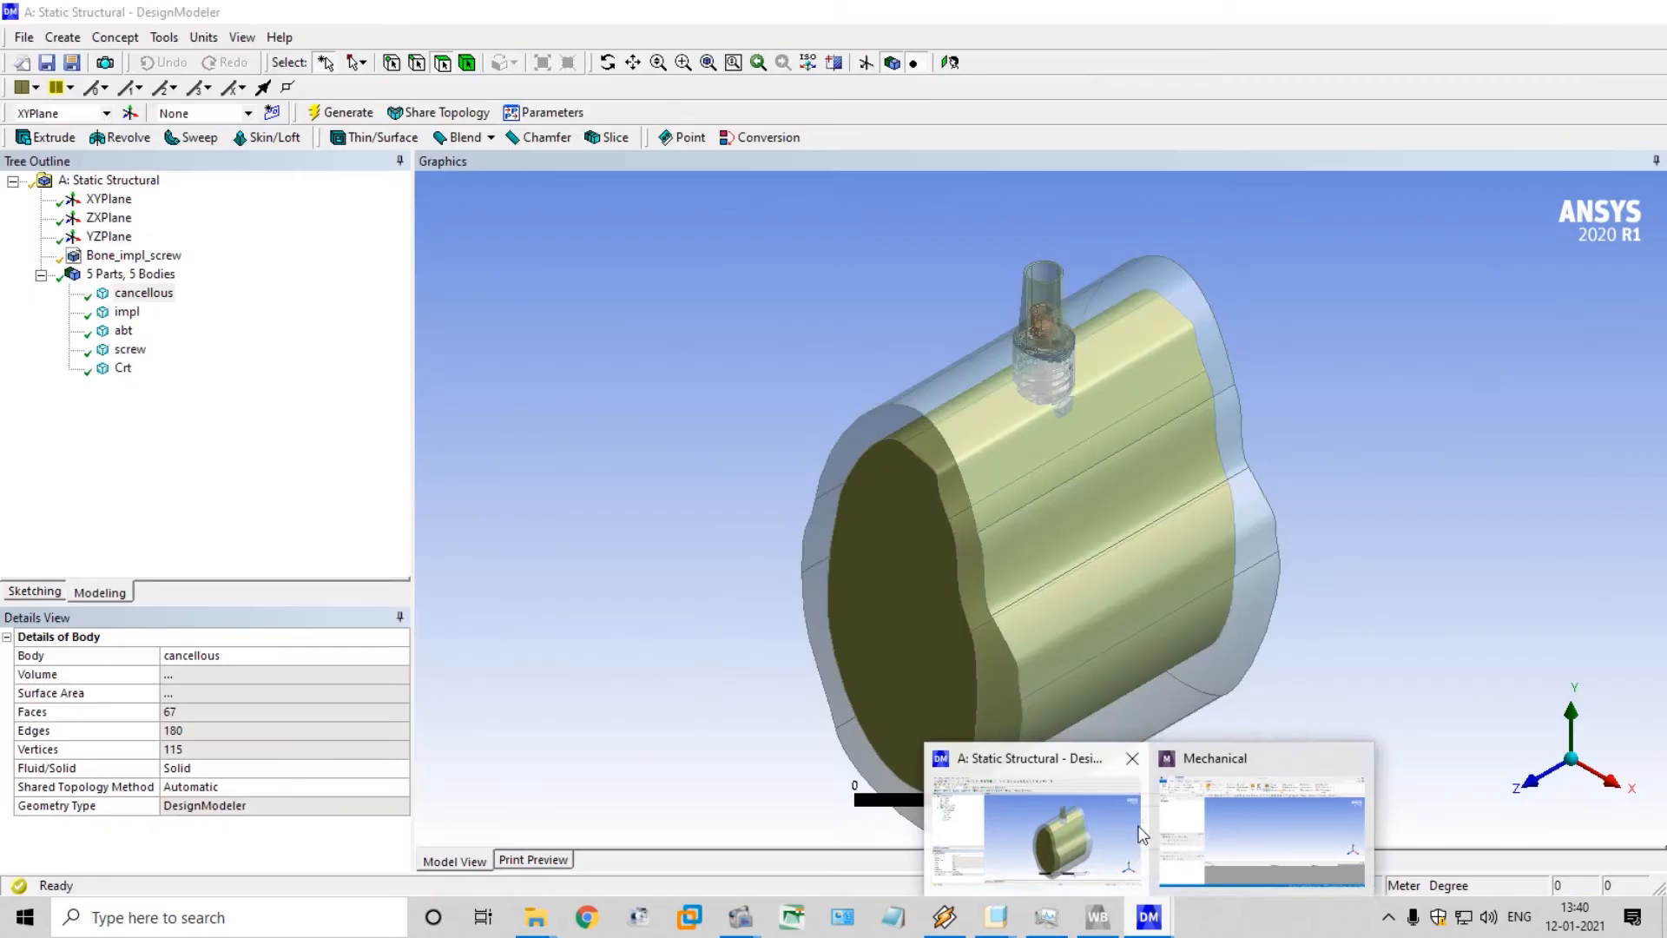
left_click(1143, 835)
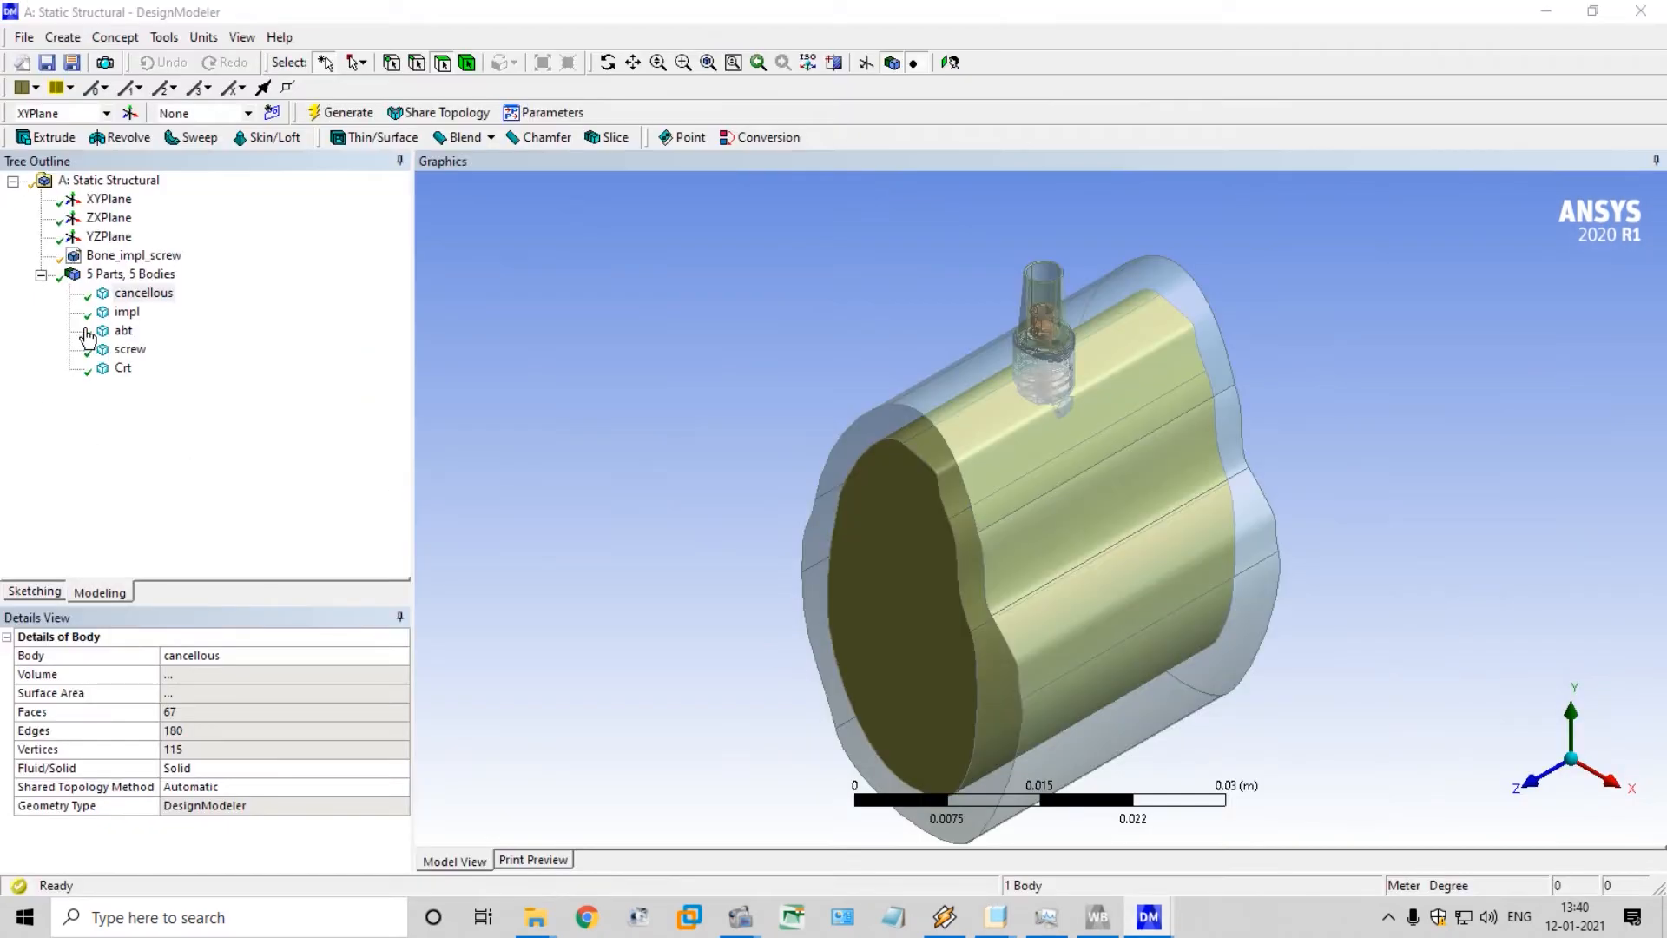
Switch from DesignModeler to the Mechanical window of the Static Structural system
left_click(111, 312)
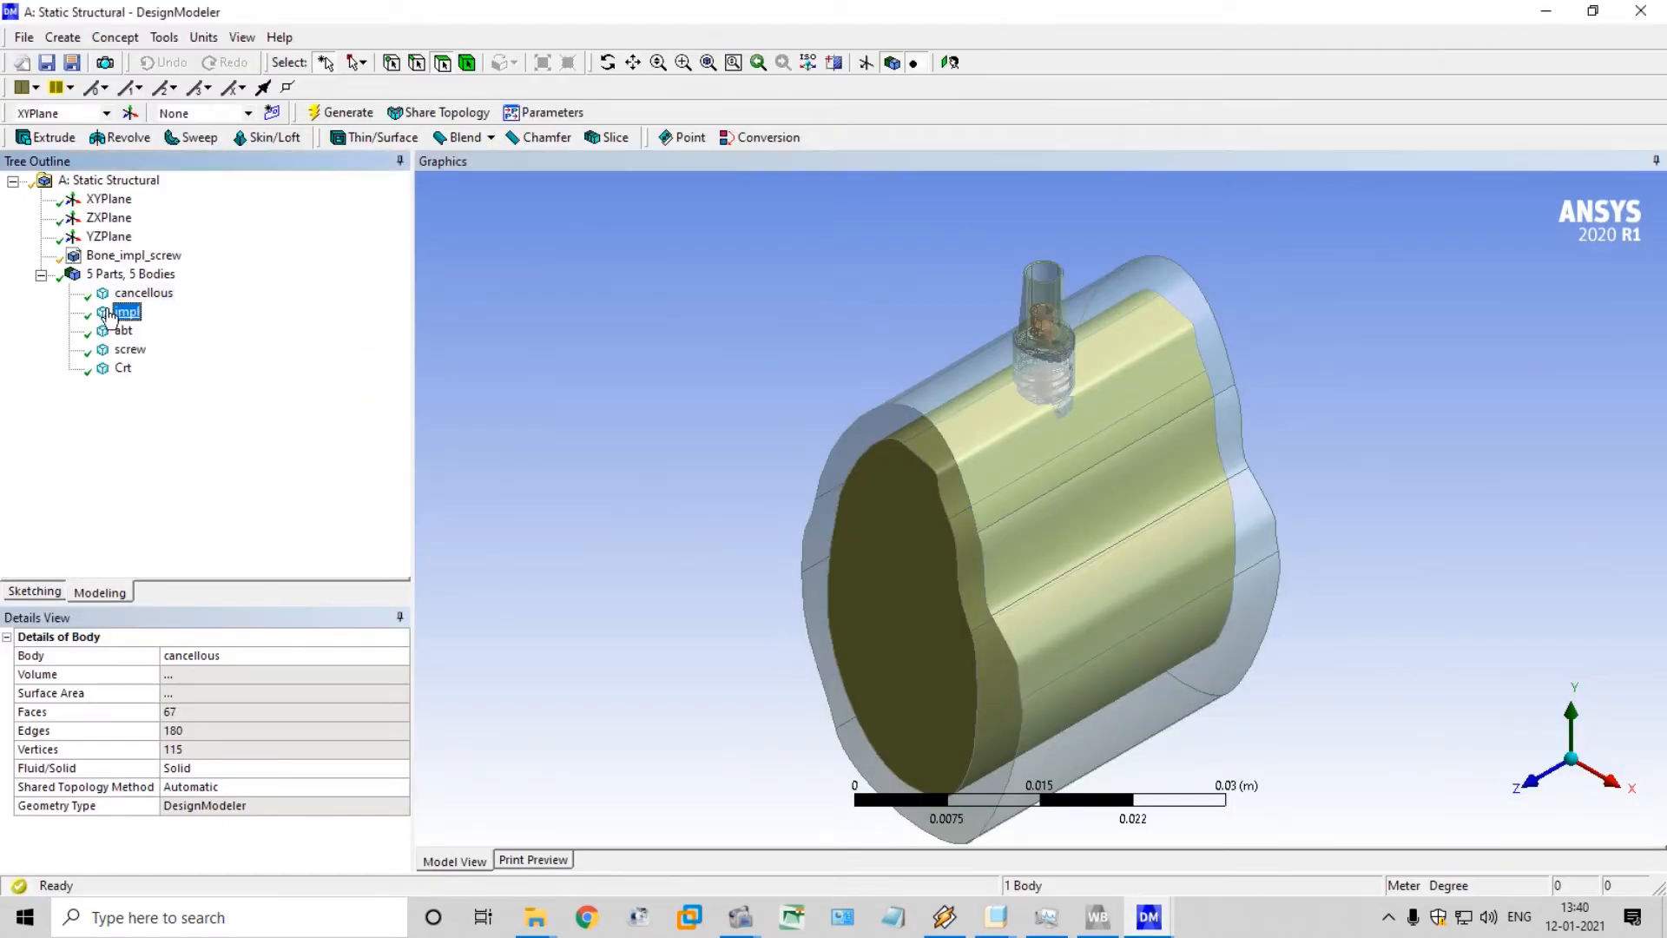
left_click(139, 293)
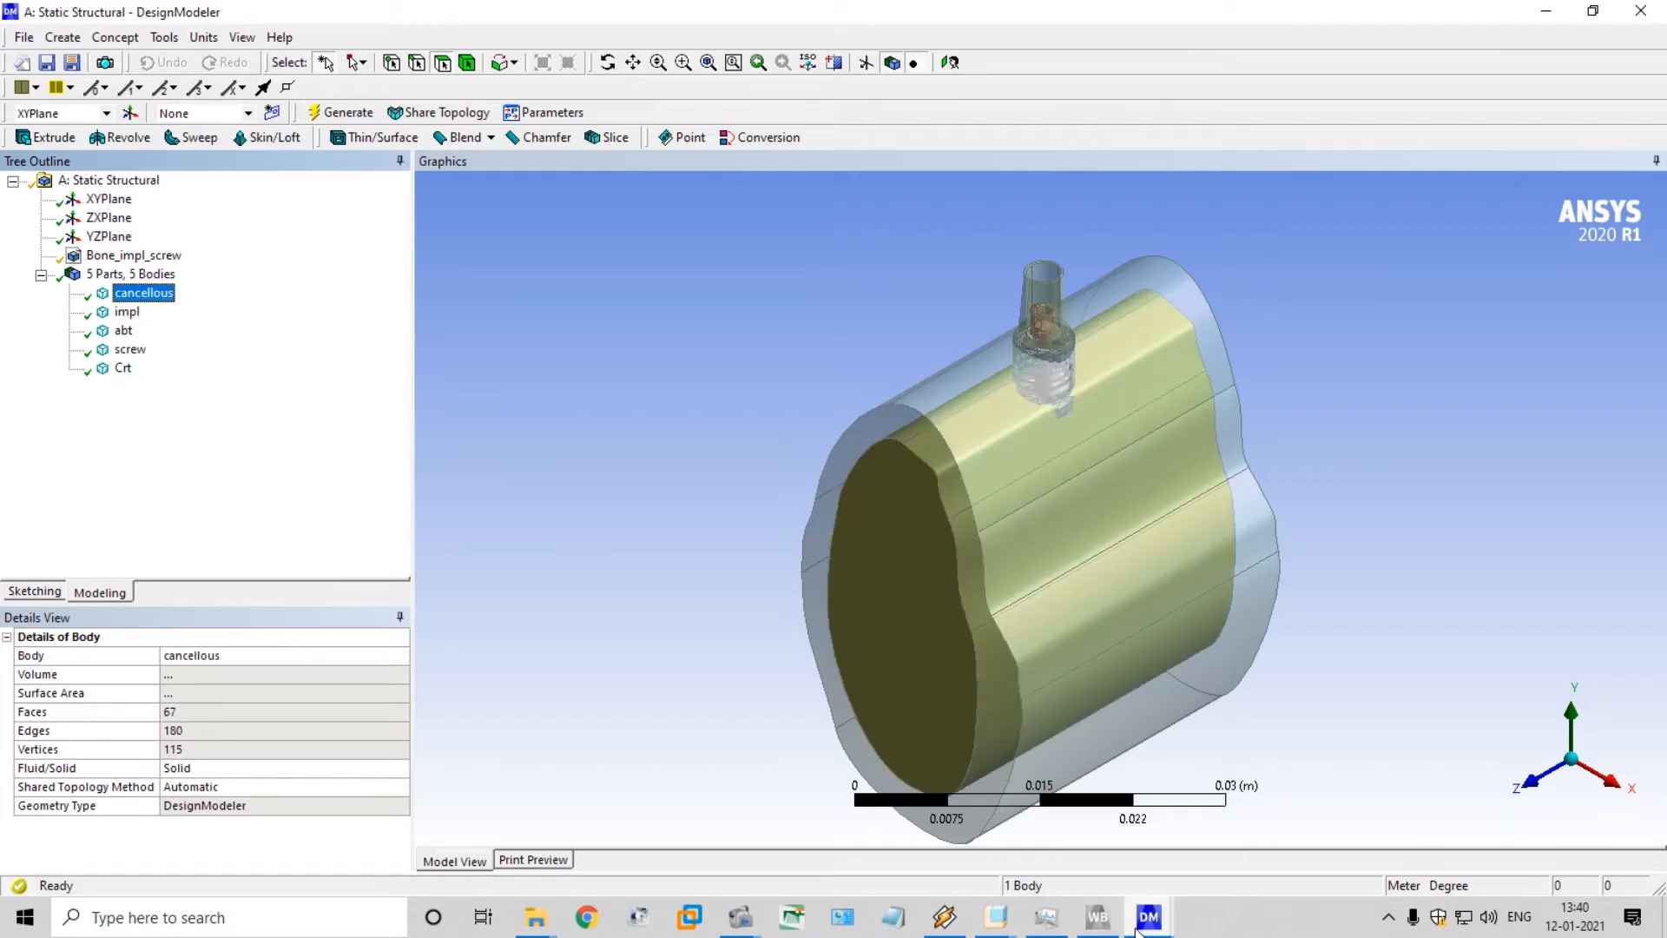
left_click(1139, 930)
left_click(967, 818)
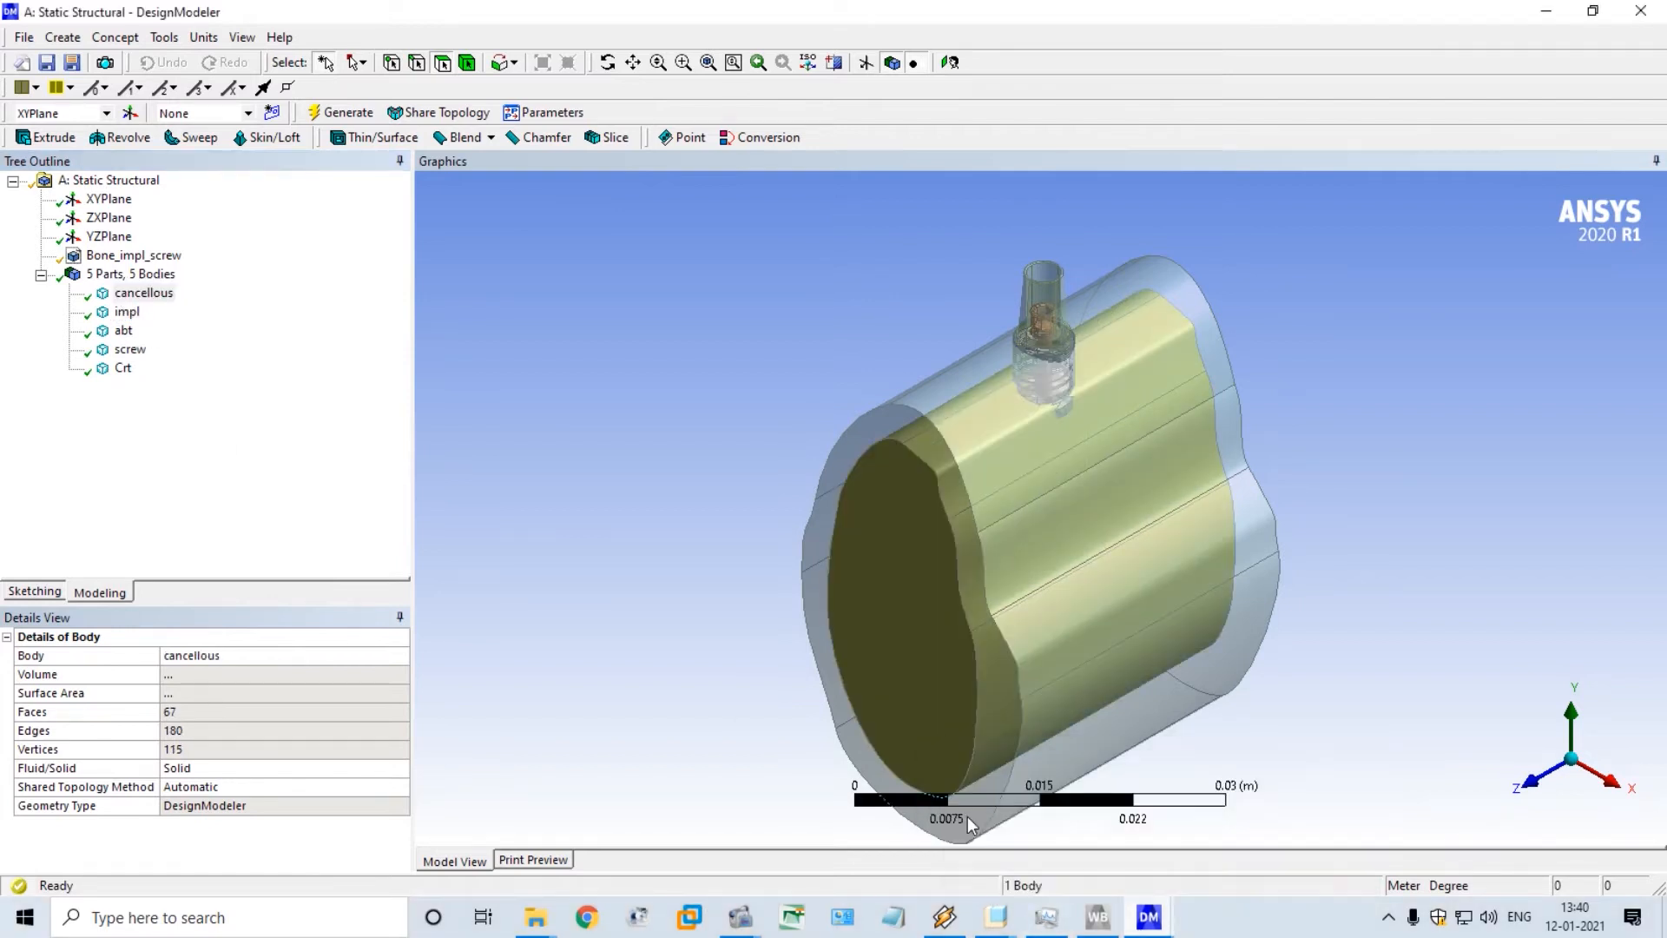
left_click(1168, 927)
left_click(1183, 811)
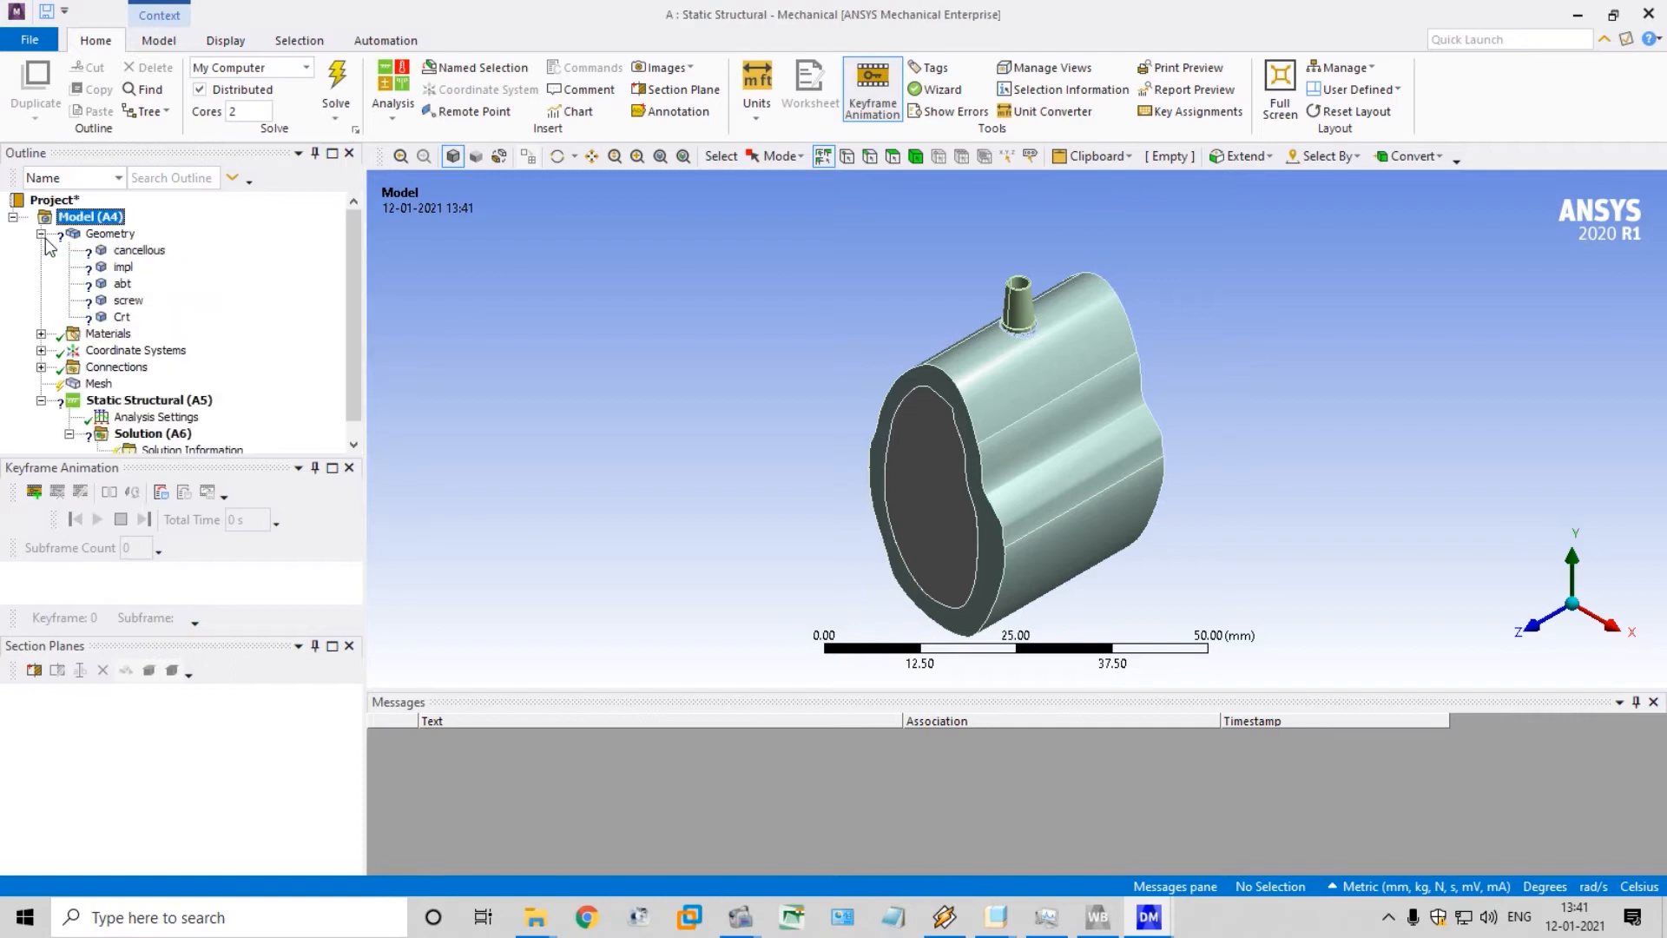
Examine the cancellous, impl, abt, screw and Crt bodies one by one in the model geometry
left_click(130, 250)
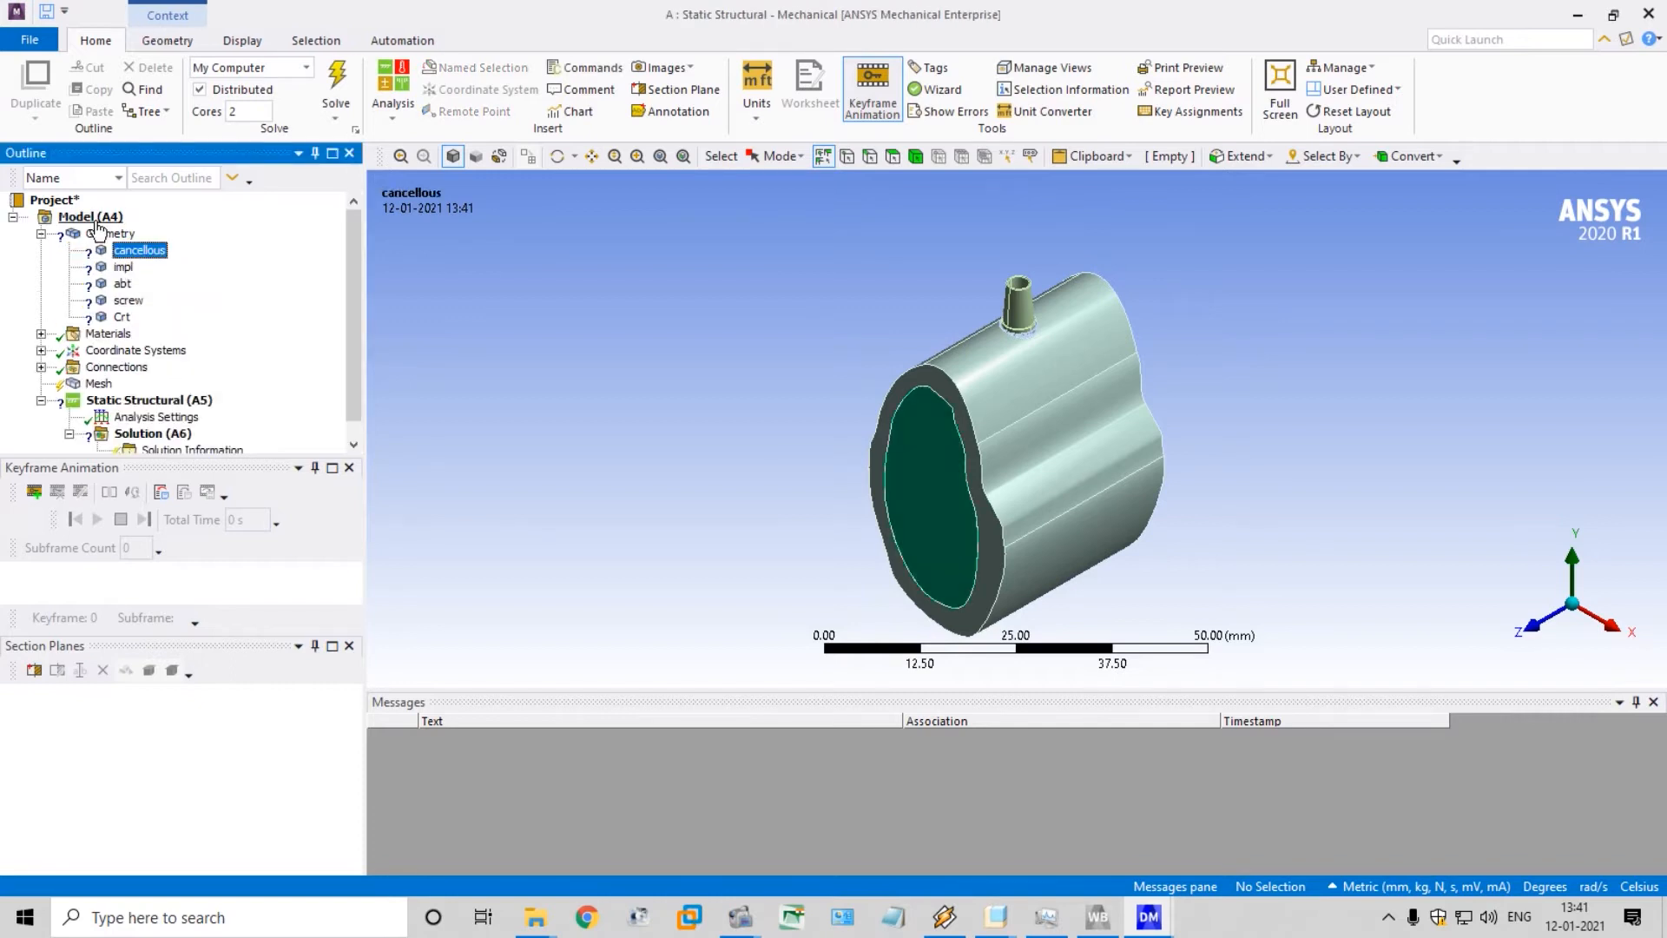
left_click(123, 267)
left_click(122, 283)
left_click(128, 300)
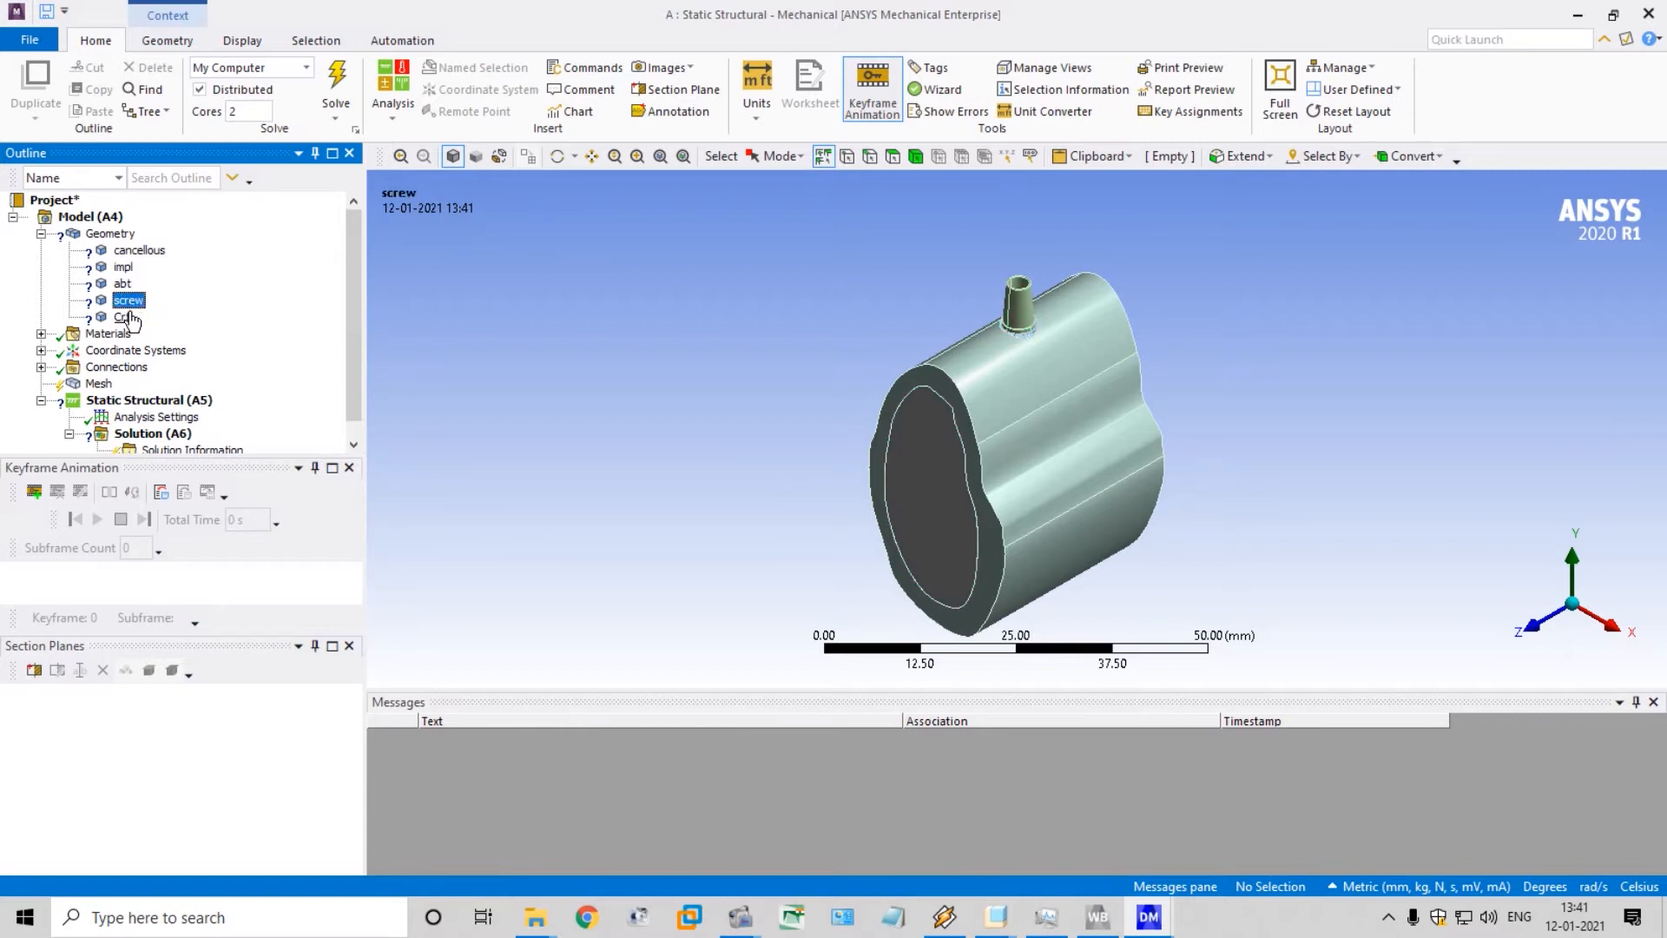
left_click(123, 317)
left_click(135, 250)
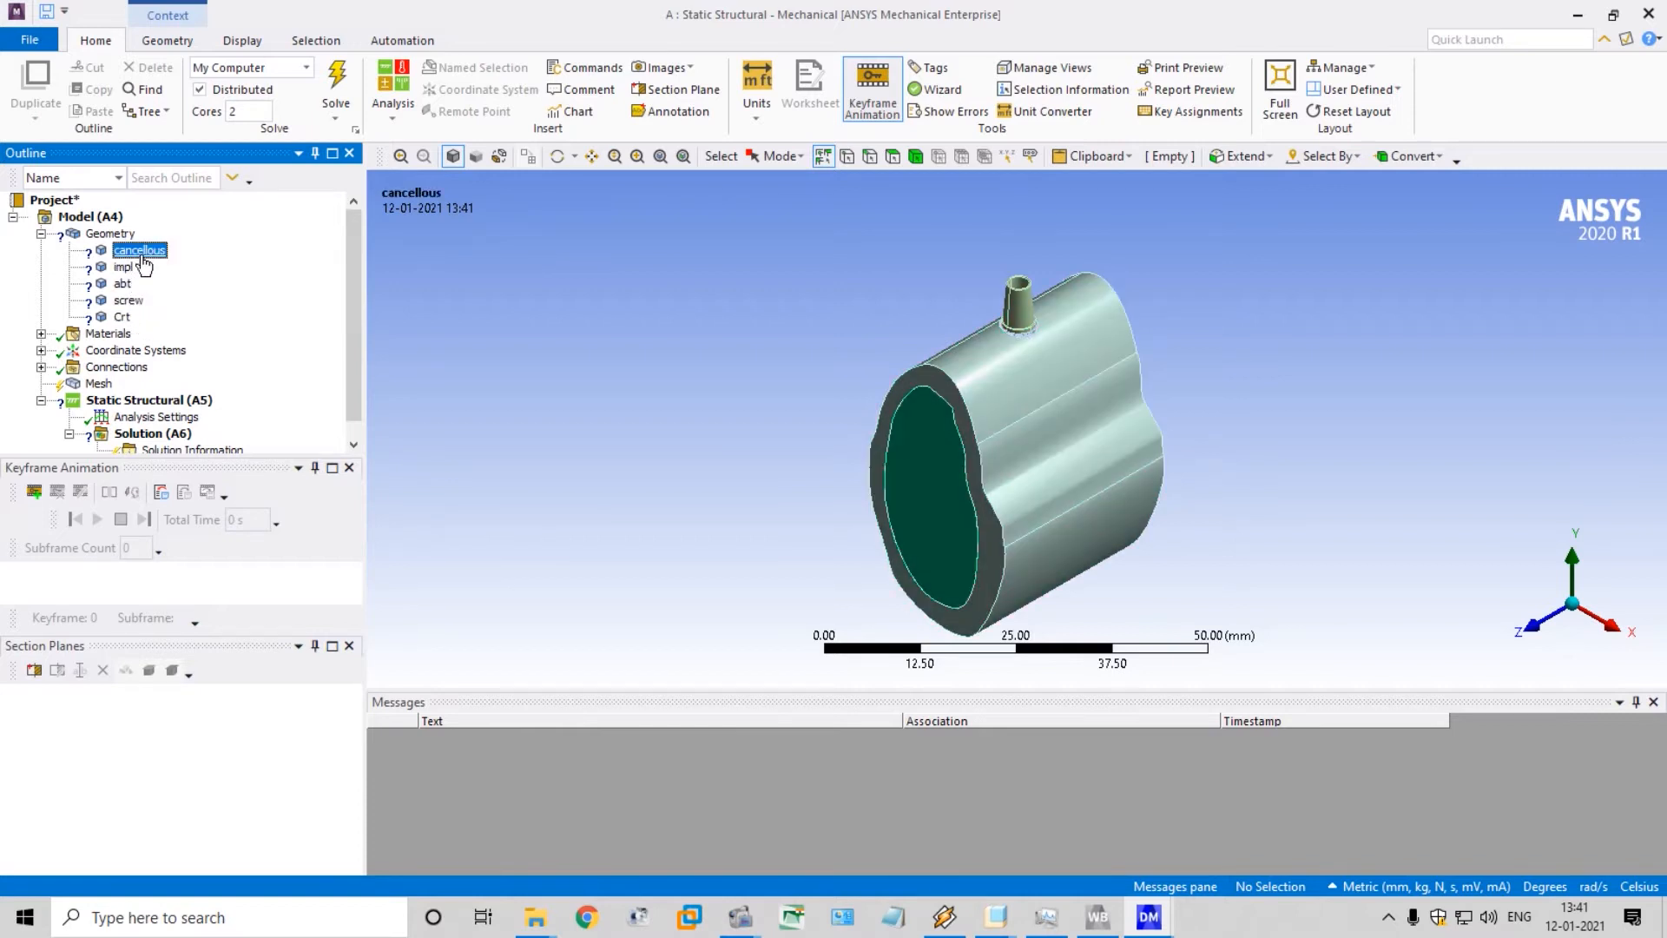
left_click(90, 216)
left_click(121, 251)
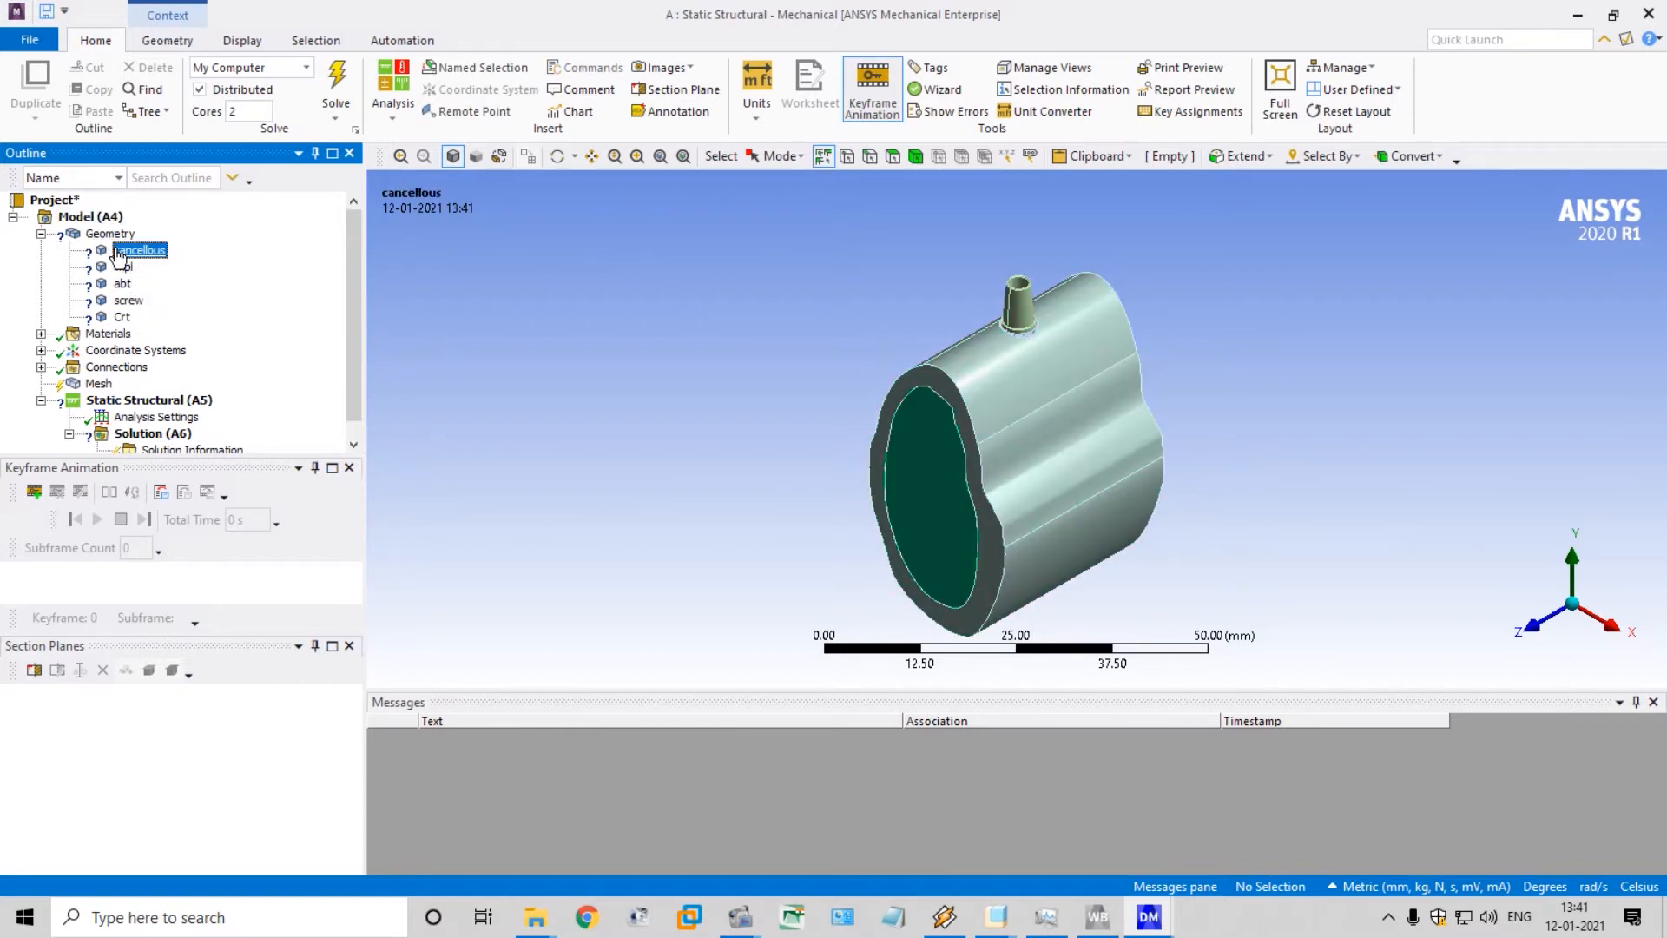
Close the Keyframe Animation and Section Planes panes and select the cancellous body
left_click(348, 469)
left_click(349, 563)
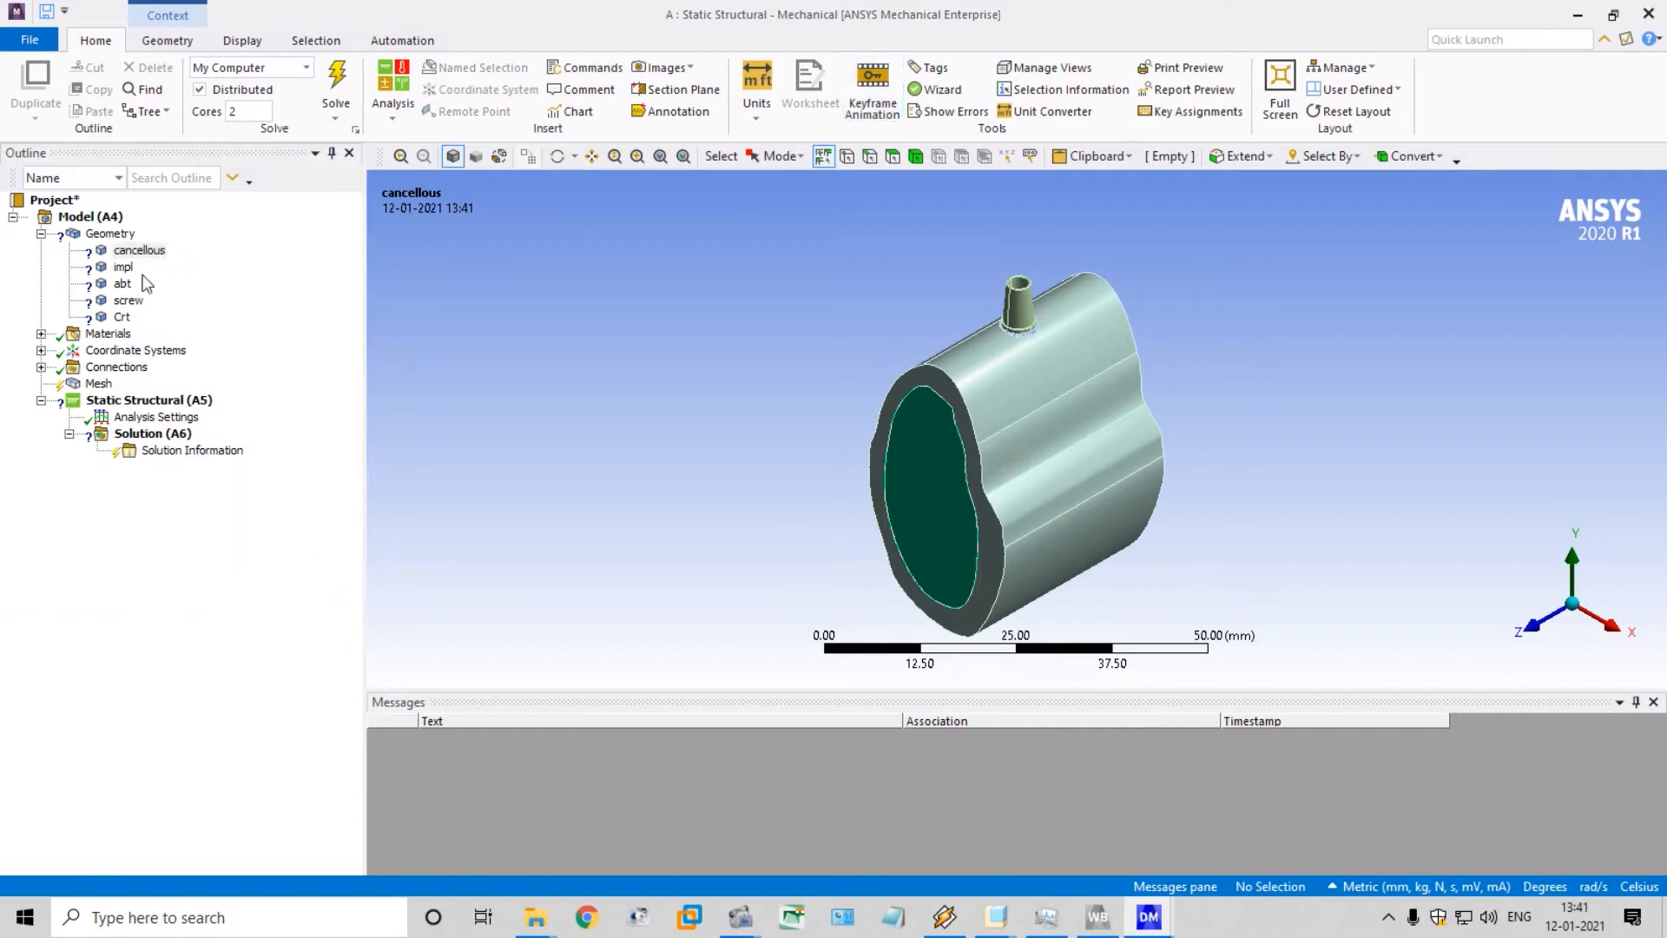
left_click(138, 253)
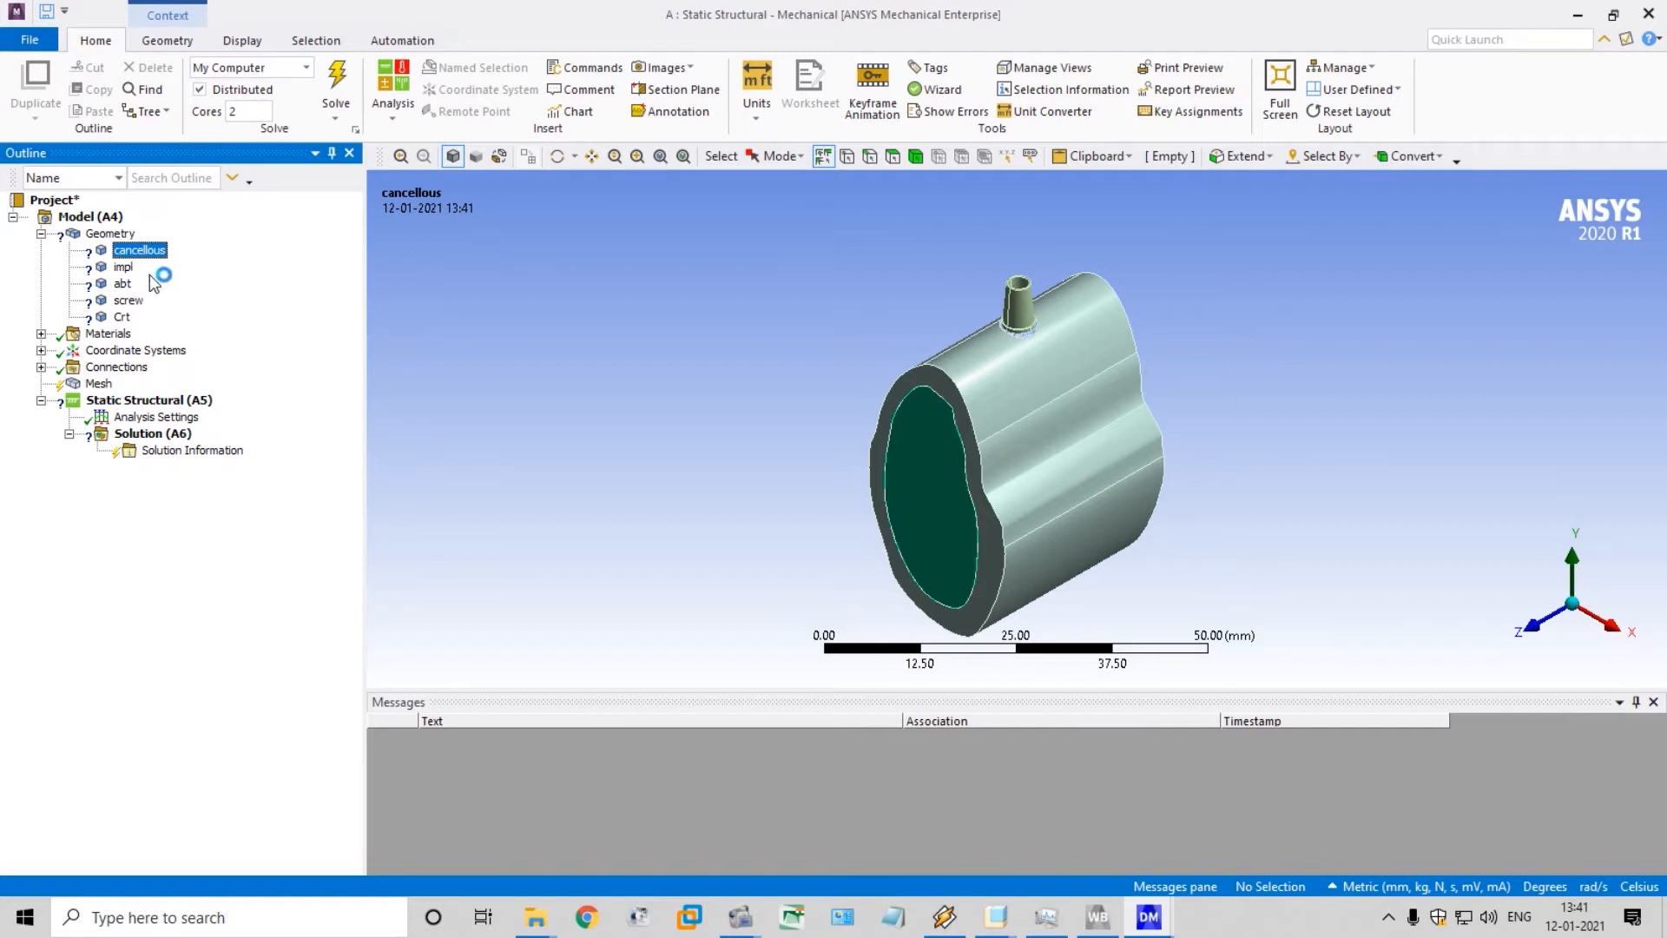
left_click(758, 127)
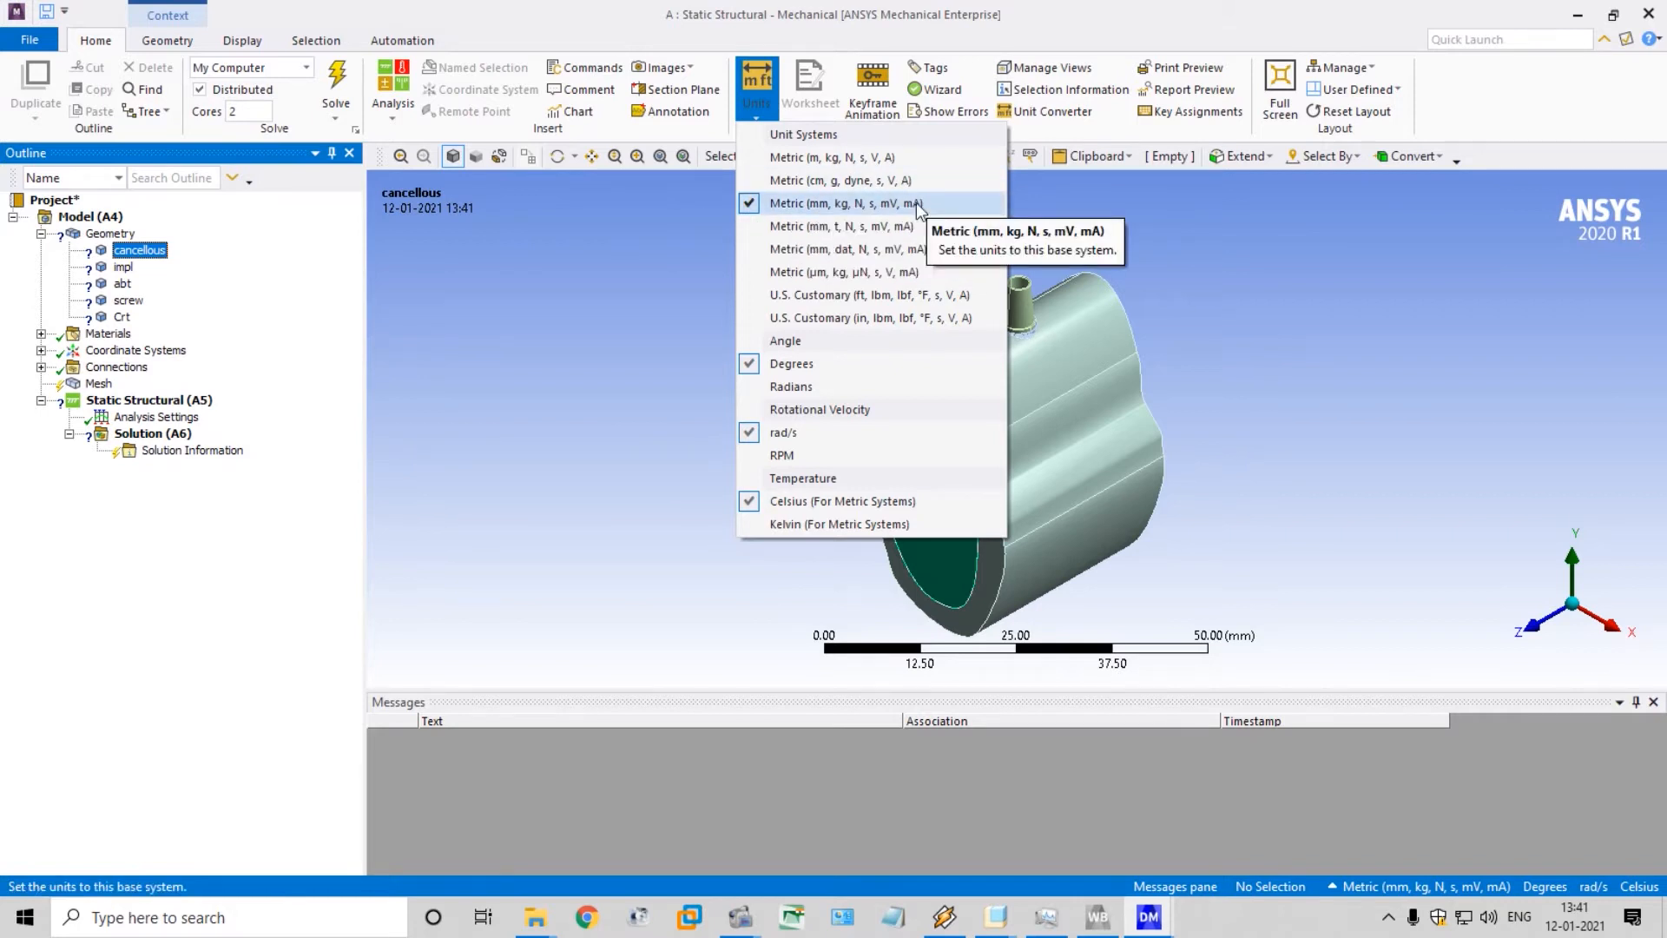
left_click(113, 526)
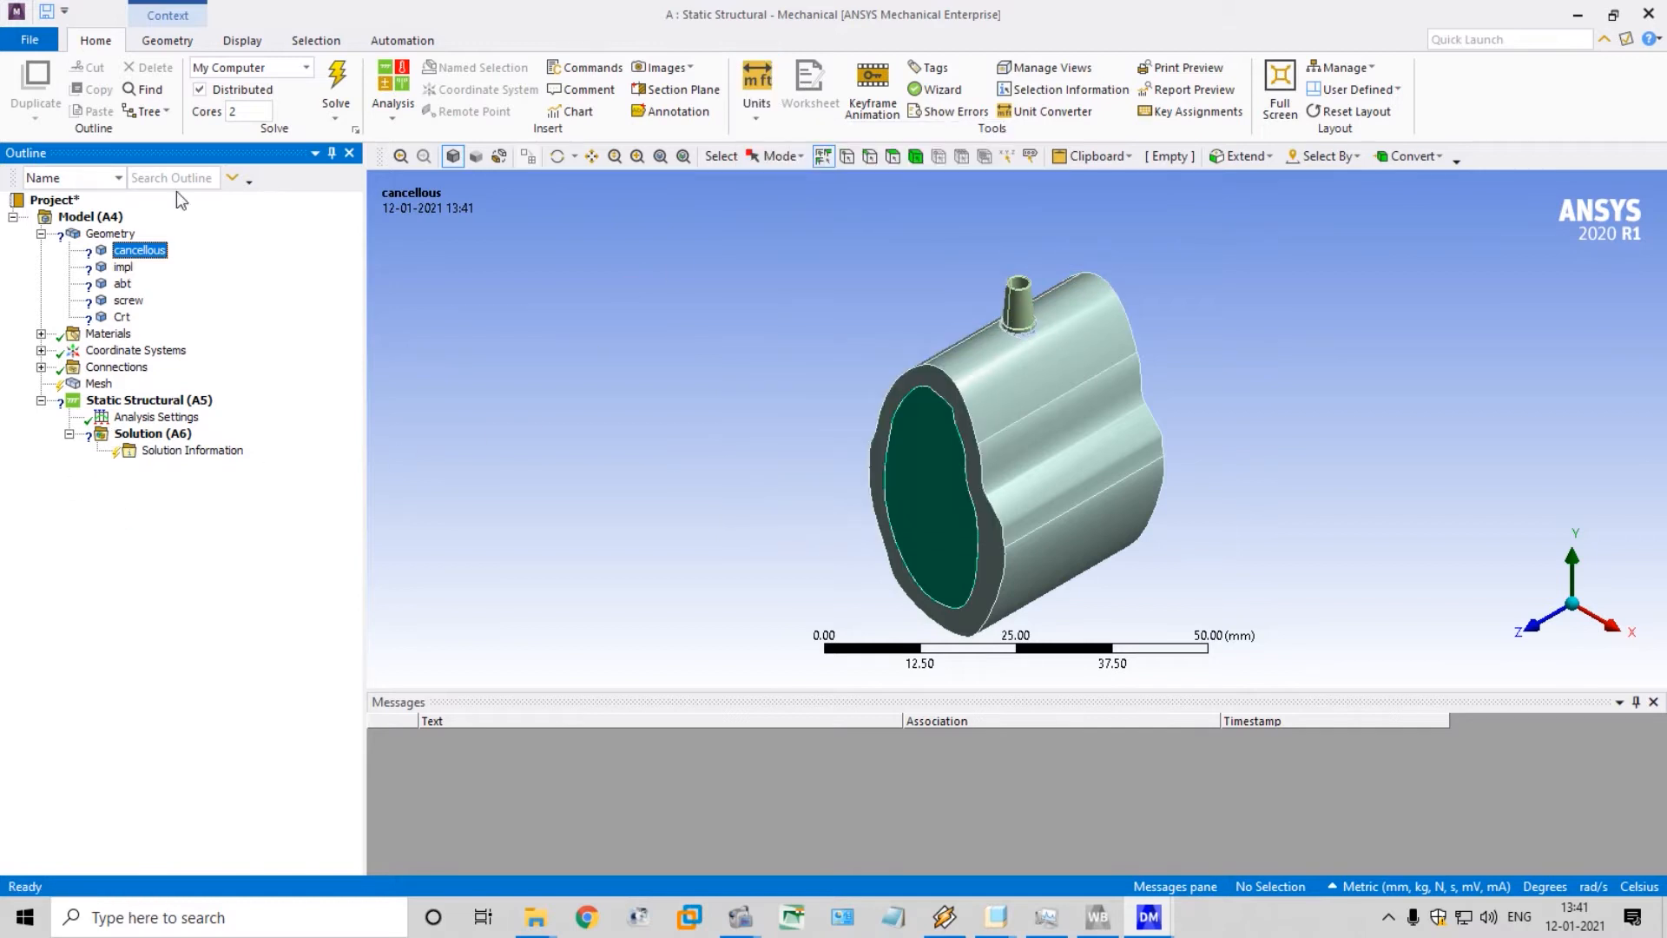
left_click(233, 42)
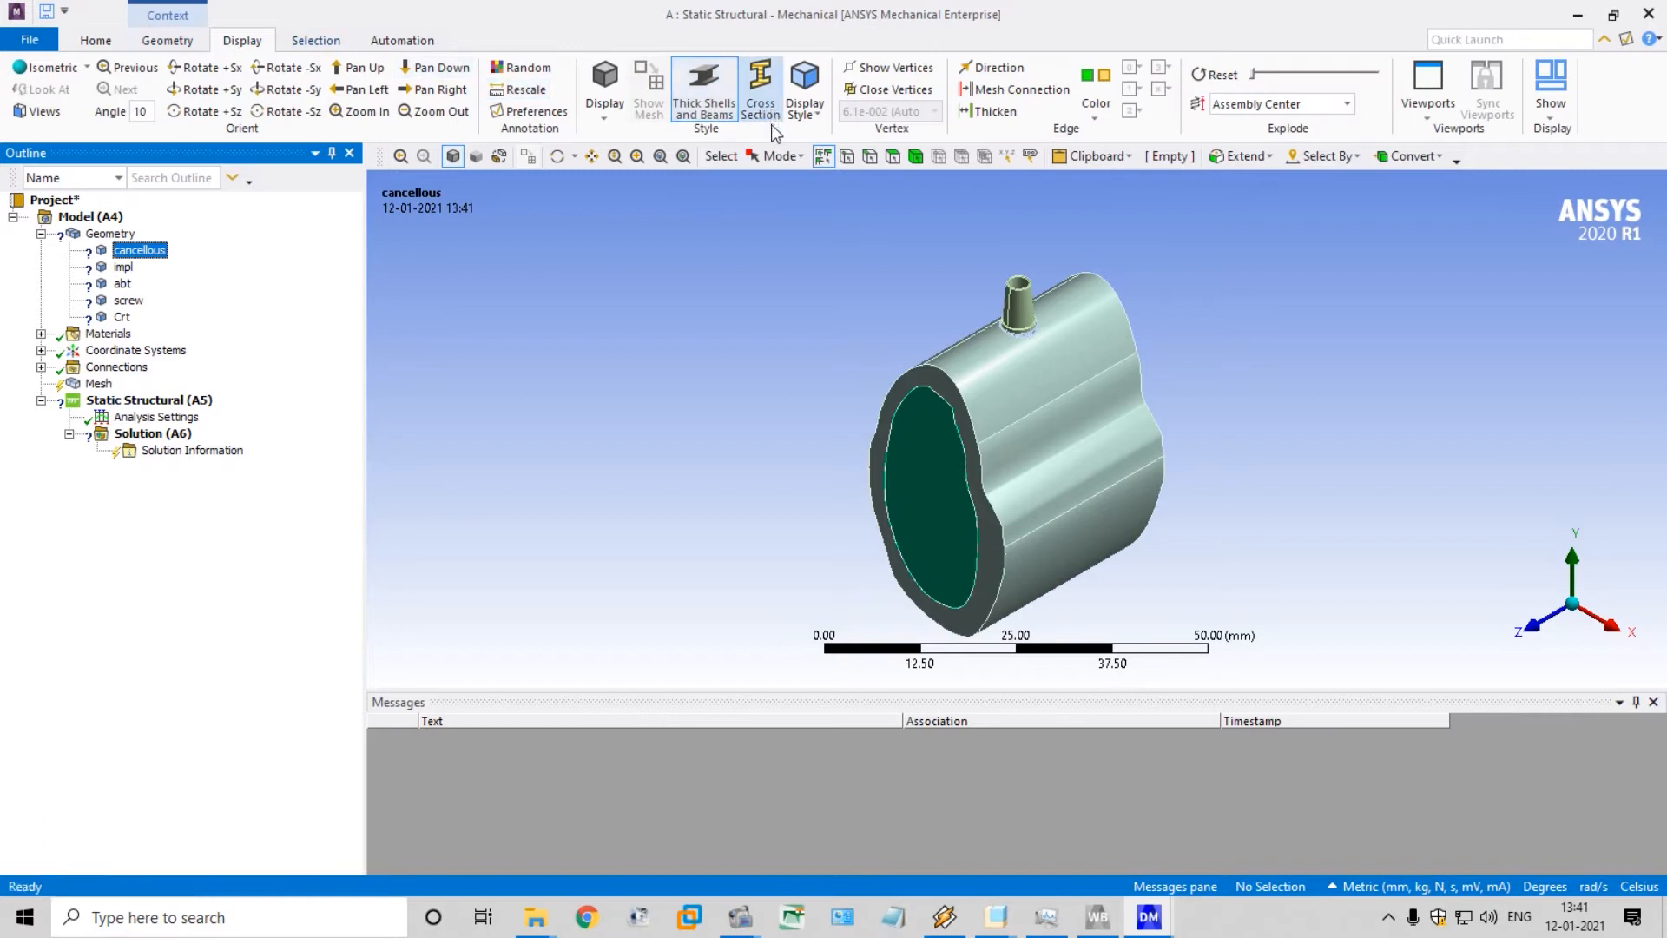
left_click(149, 43)
left_click(103, 43)
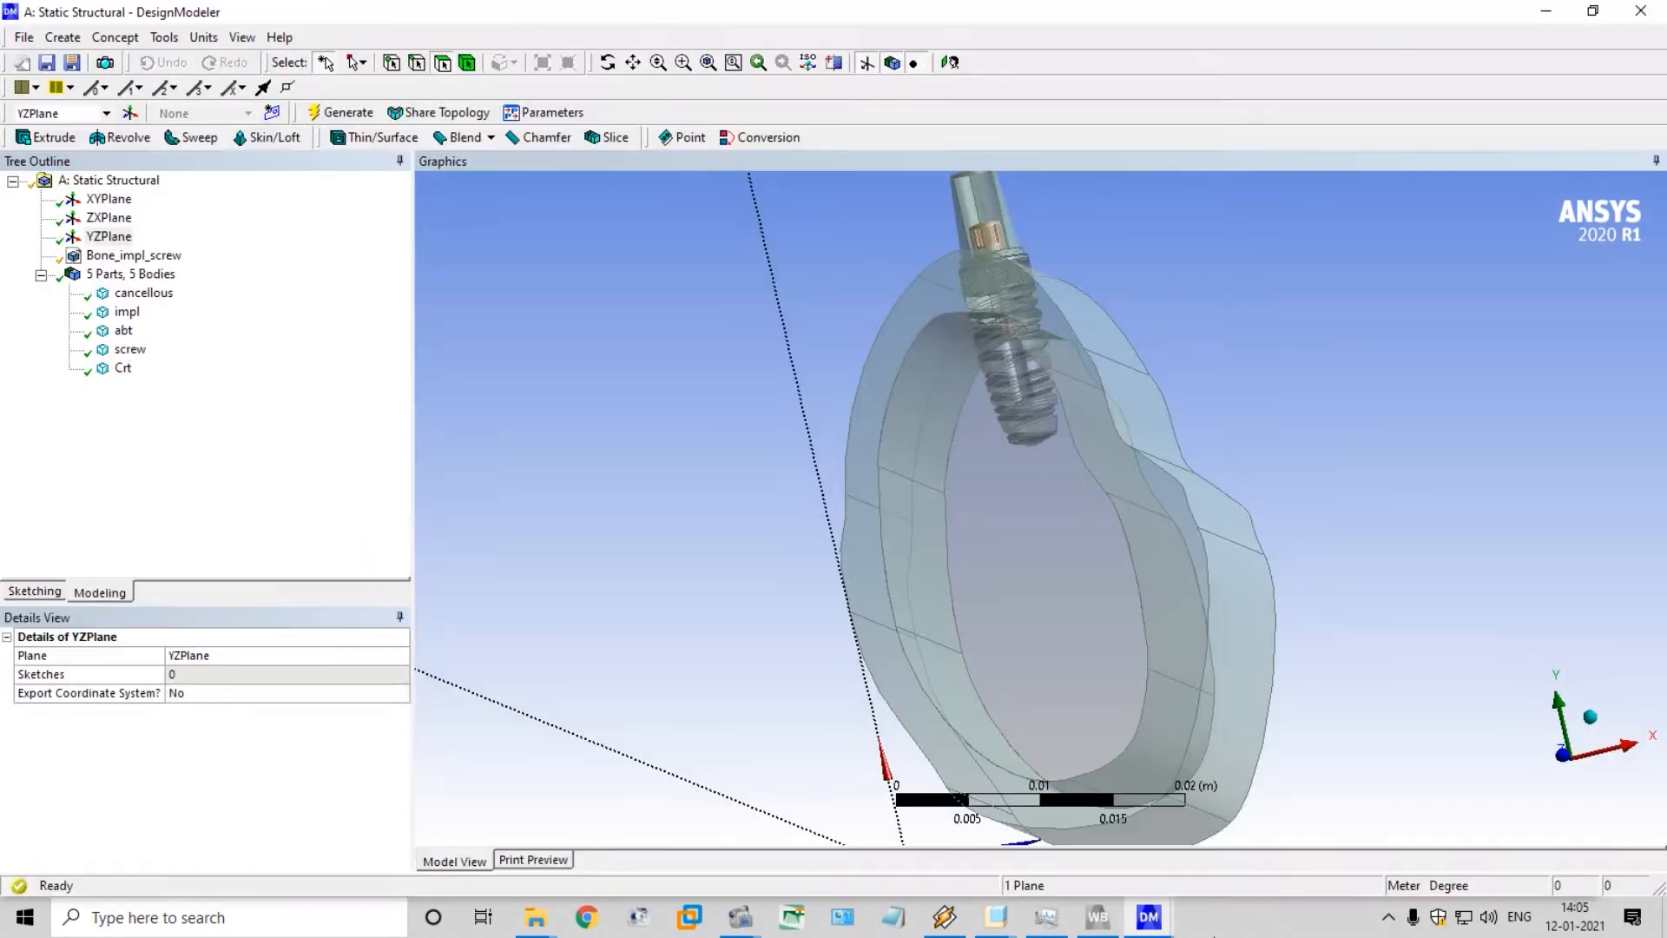
Switch to the Mechanical window and reset its layout to bring back the outline and body details
mouse_move(1216, 848)
left_click(1259, 812)
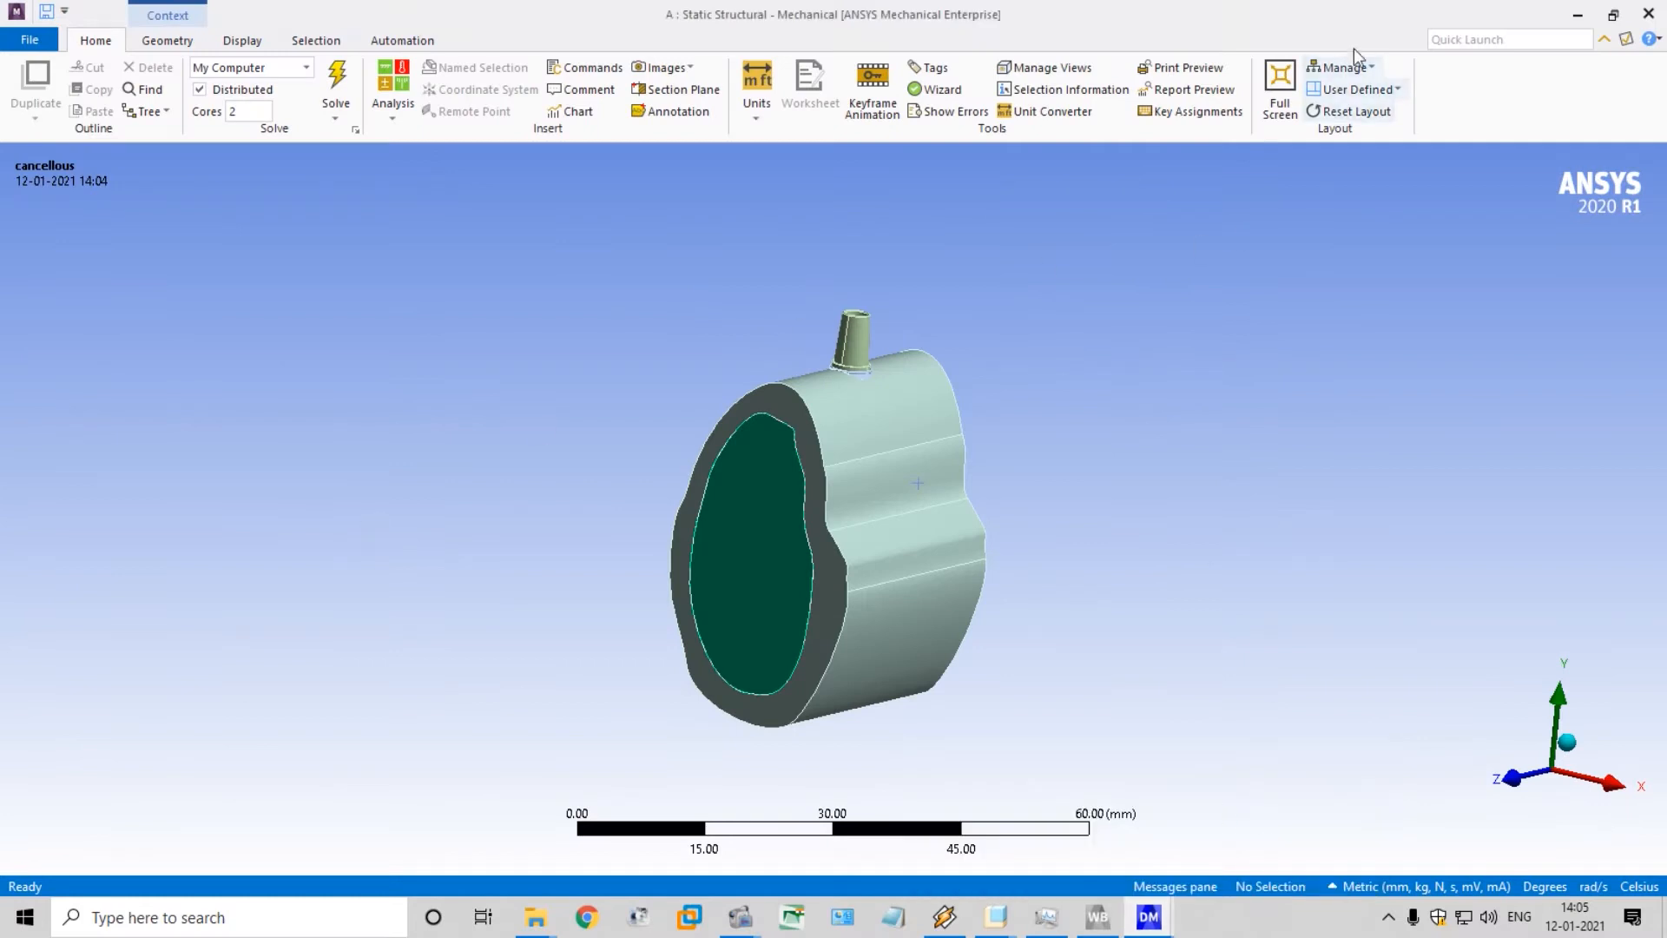
left_click(1350, 112)
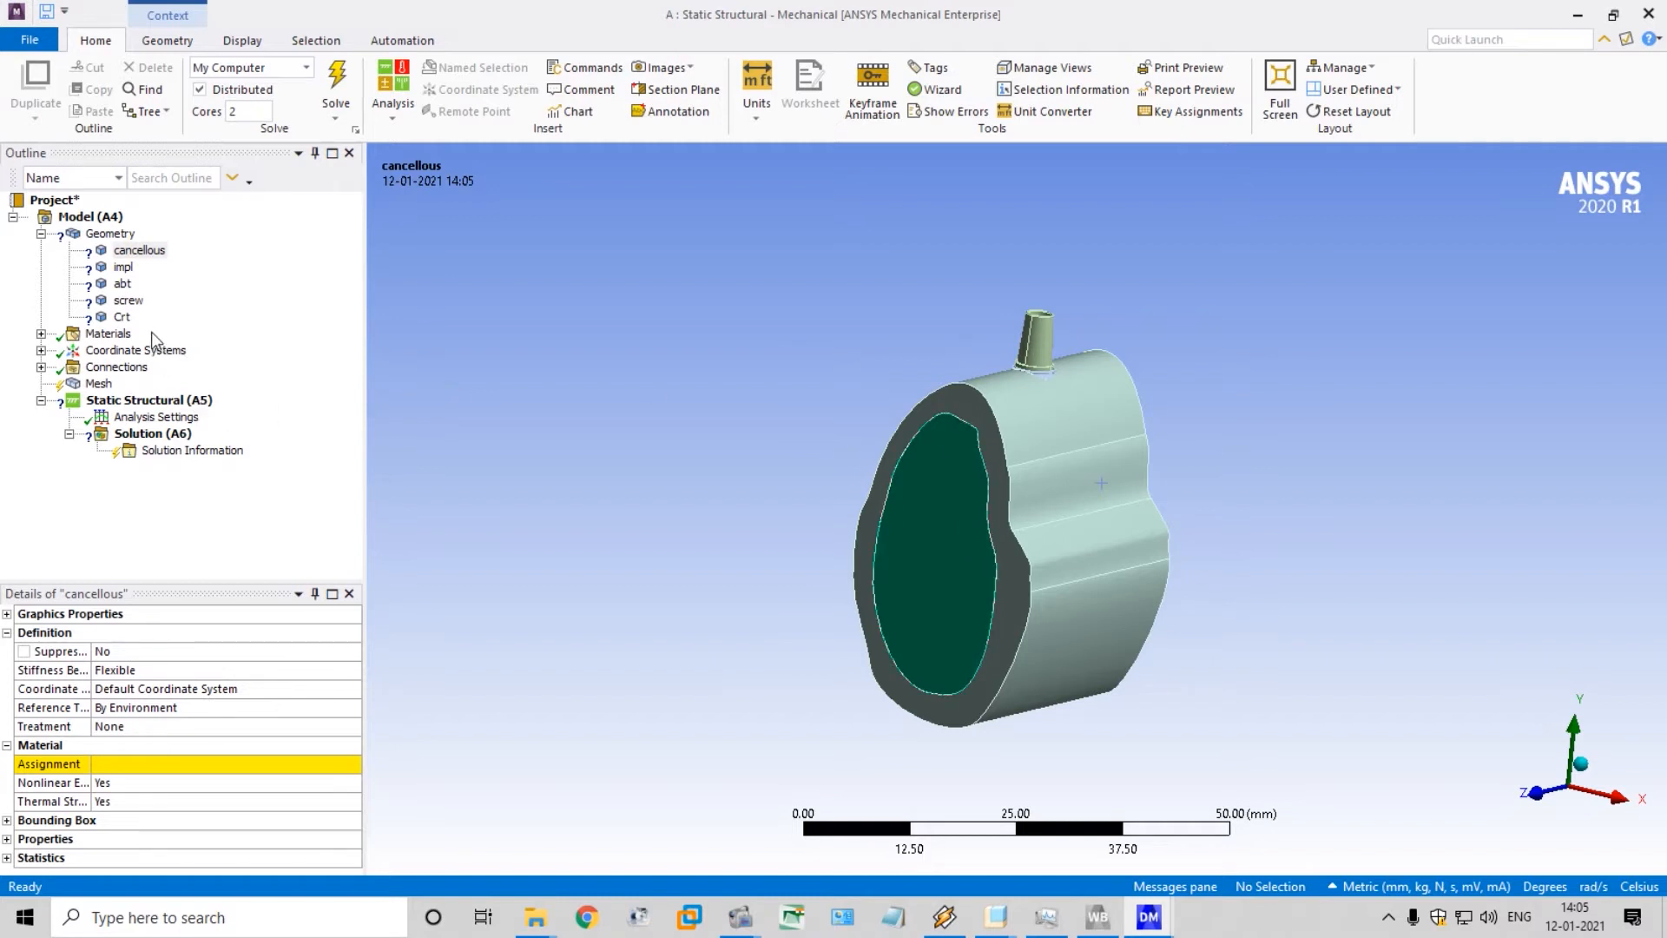
Assign the Cacellous bone material to the cancellous body
left_click(155, 257)
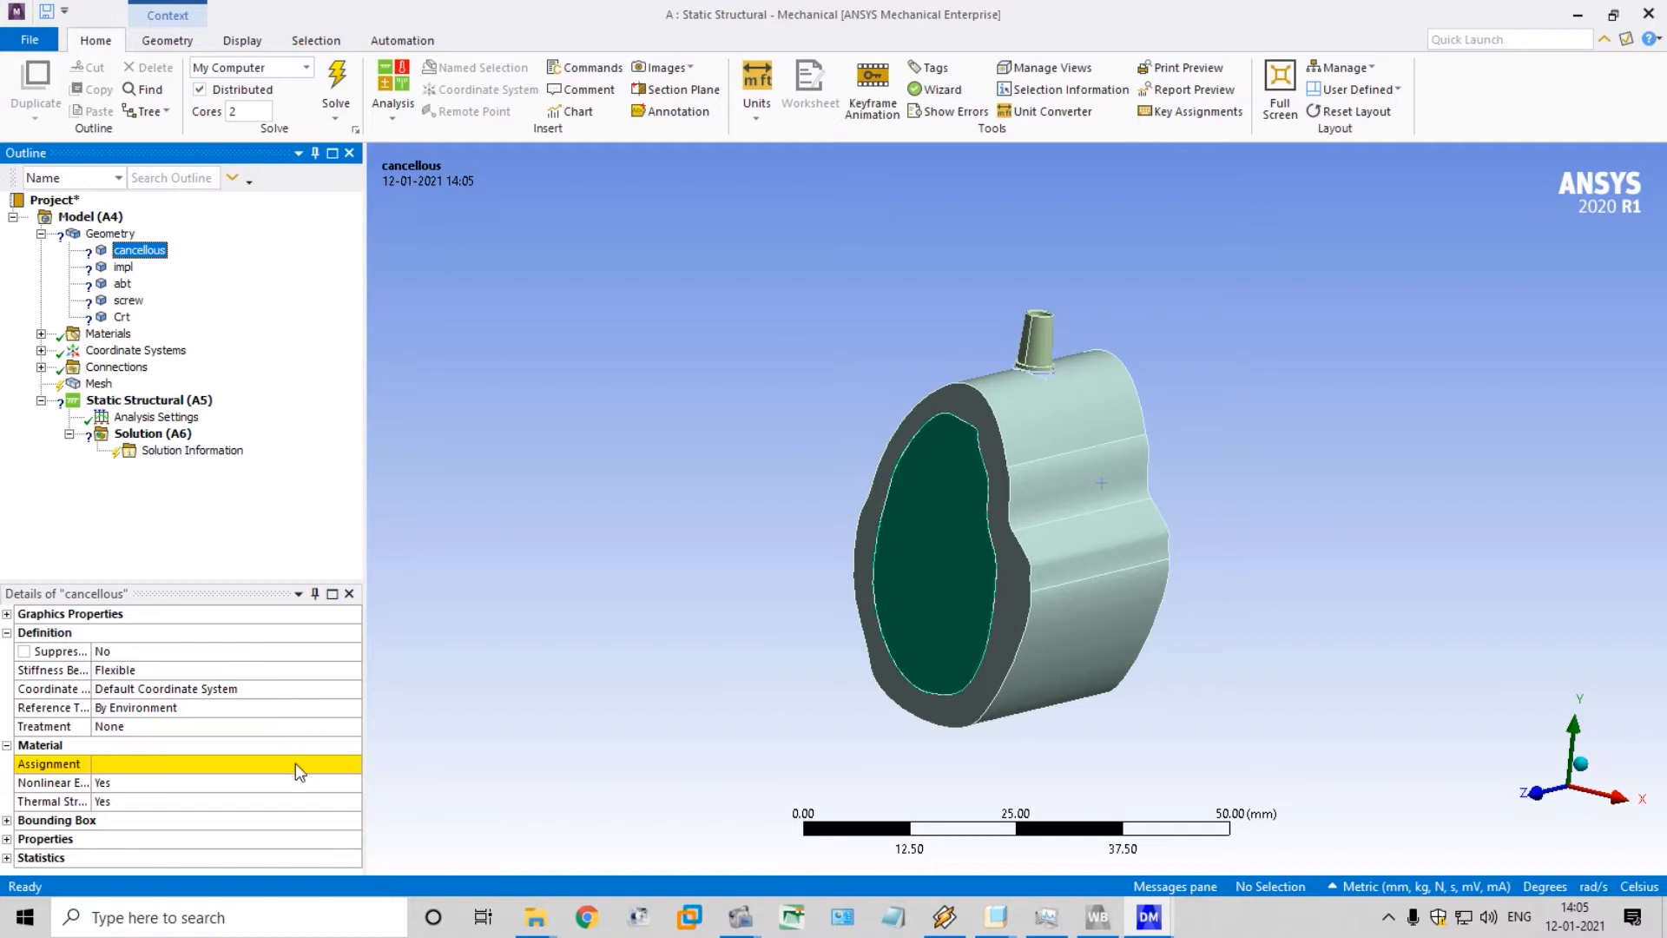
left_click(353, 768)
left_click(354, 766)
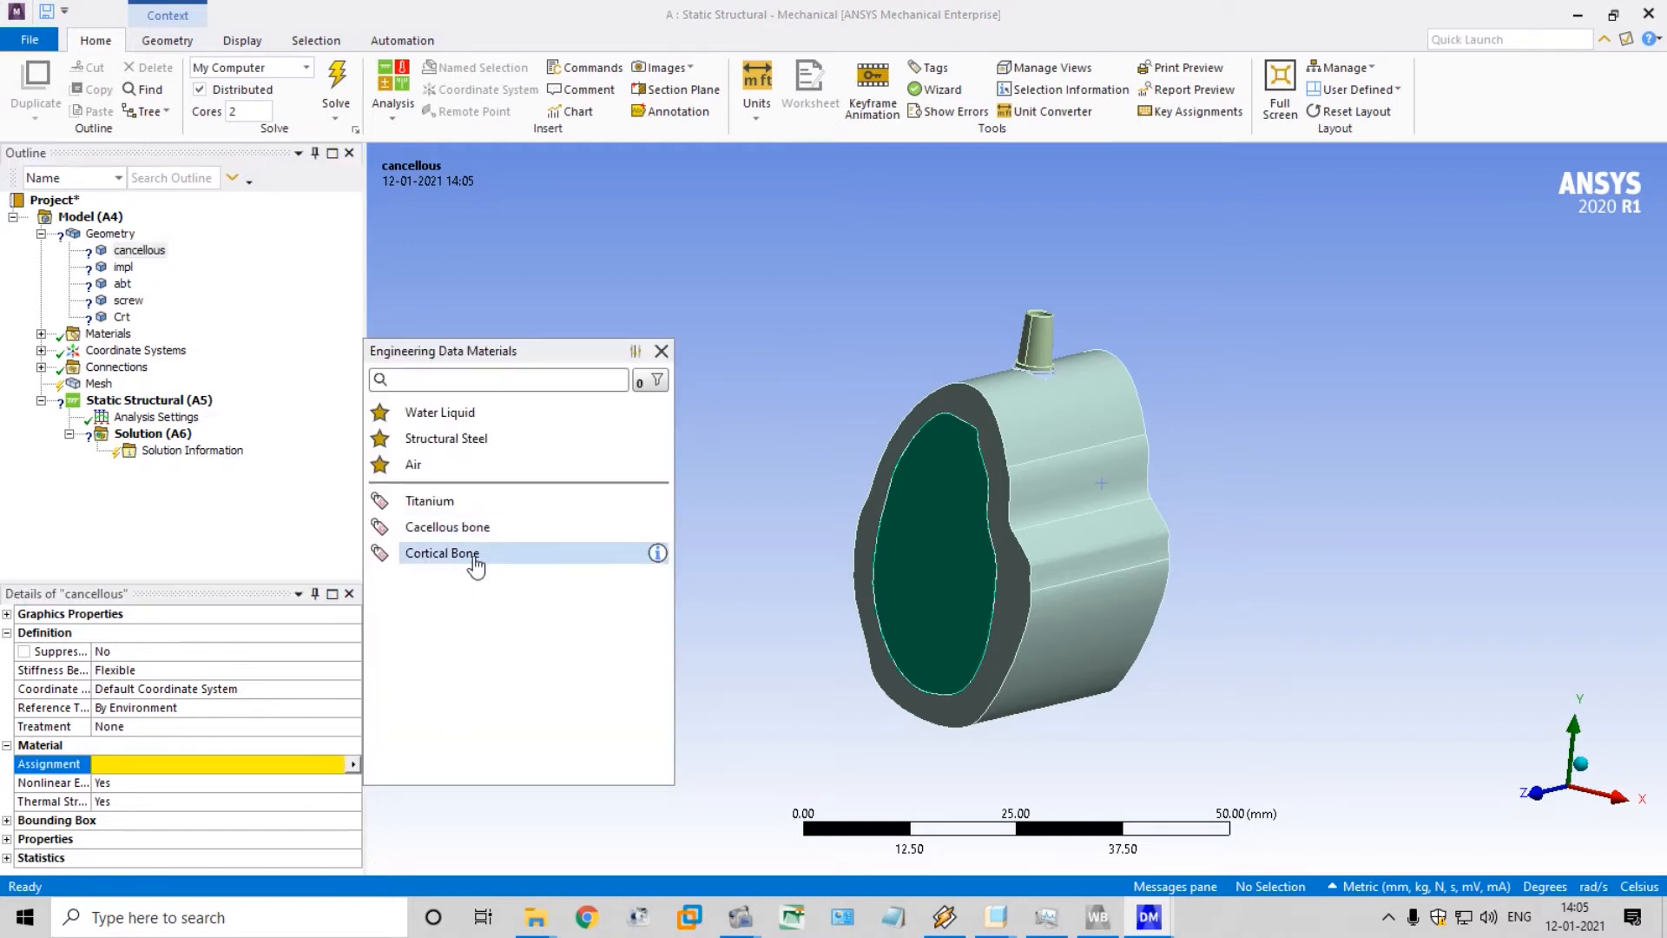
left_click(478, 528)
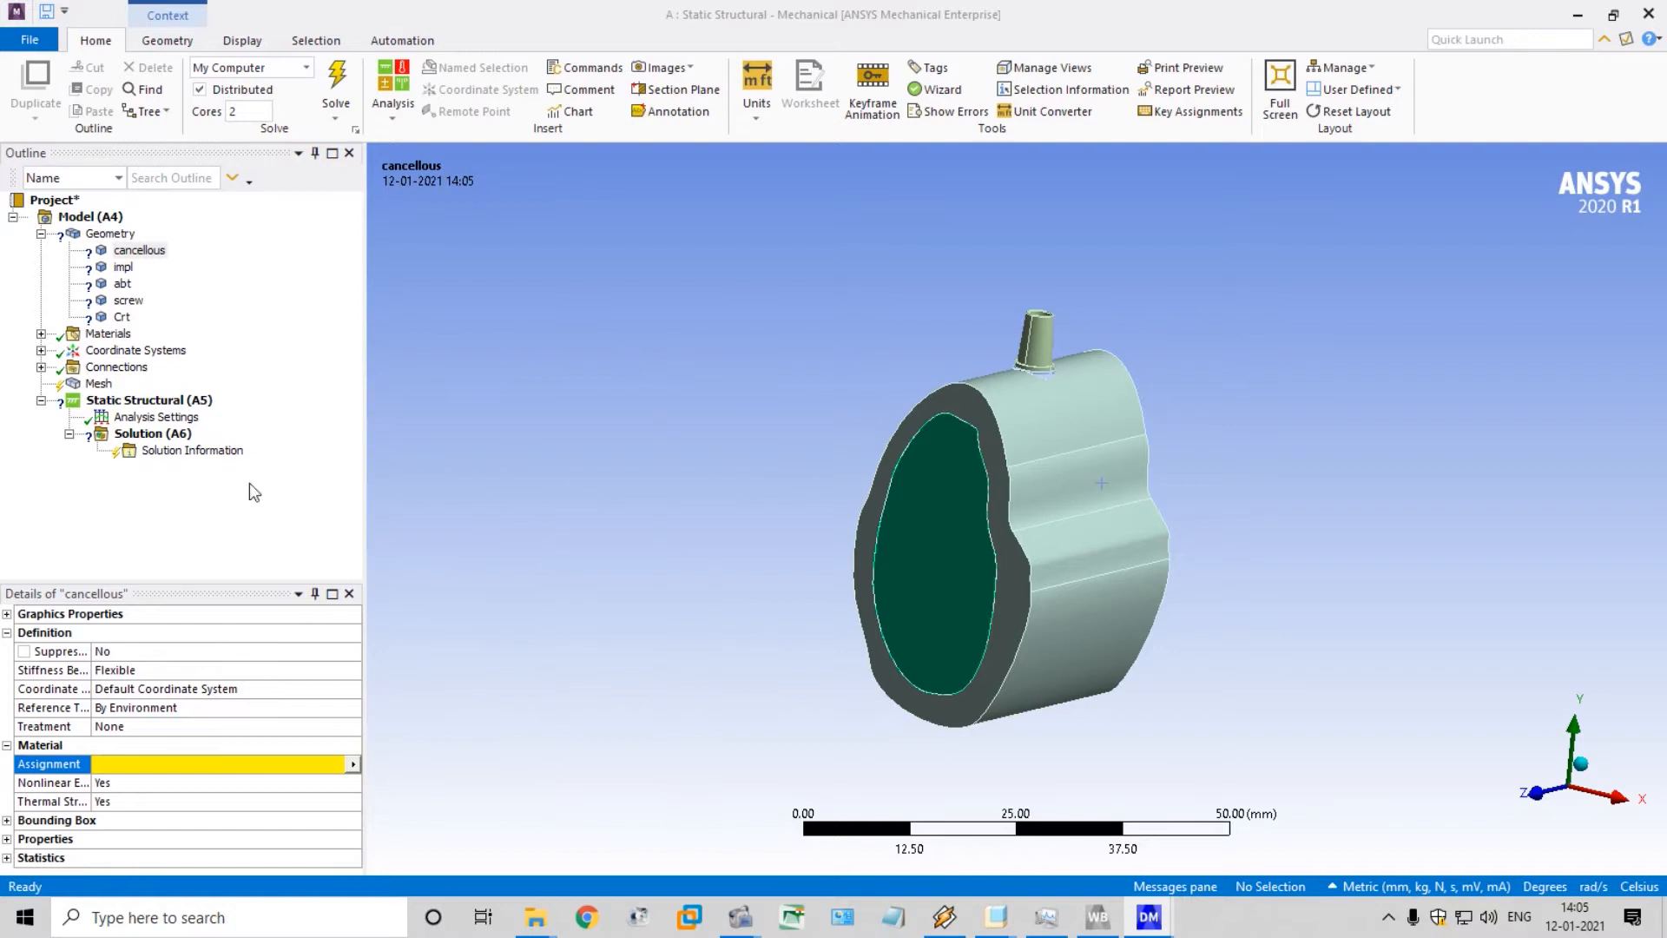
Expand the model's materials, review the Cacellous bone properties in Workbench's Engineering Data, and return to Mechanical
left_click(41, 334)
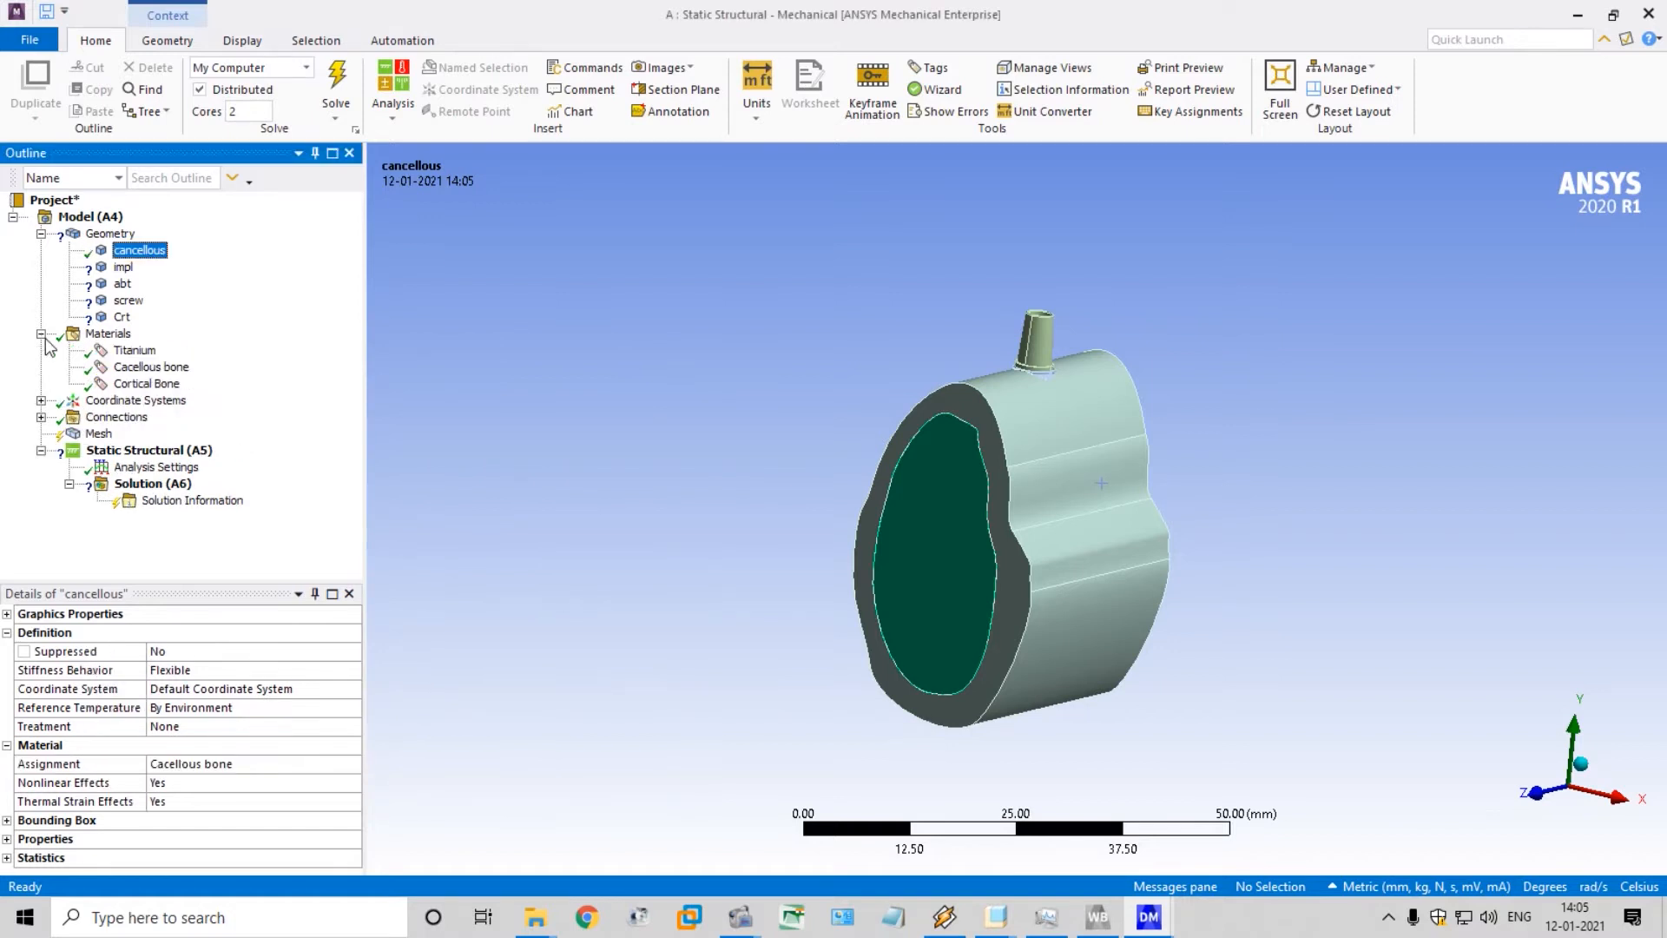
left_click(1098, 916)
left_click(287, 63)
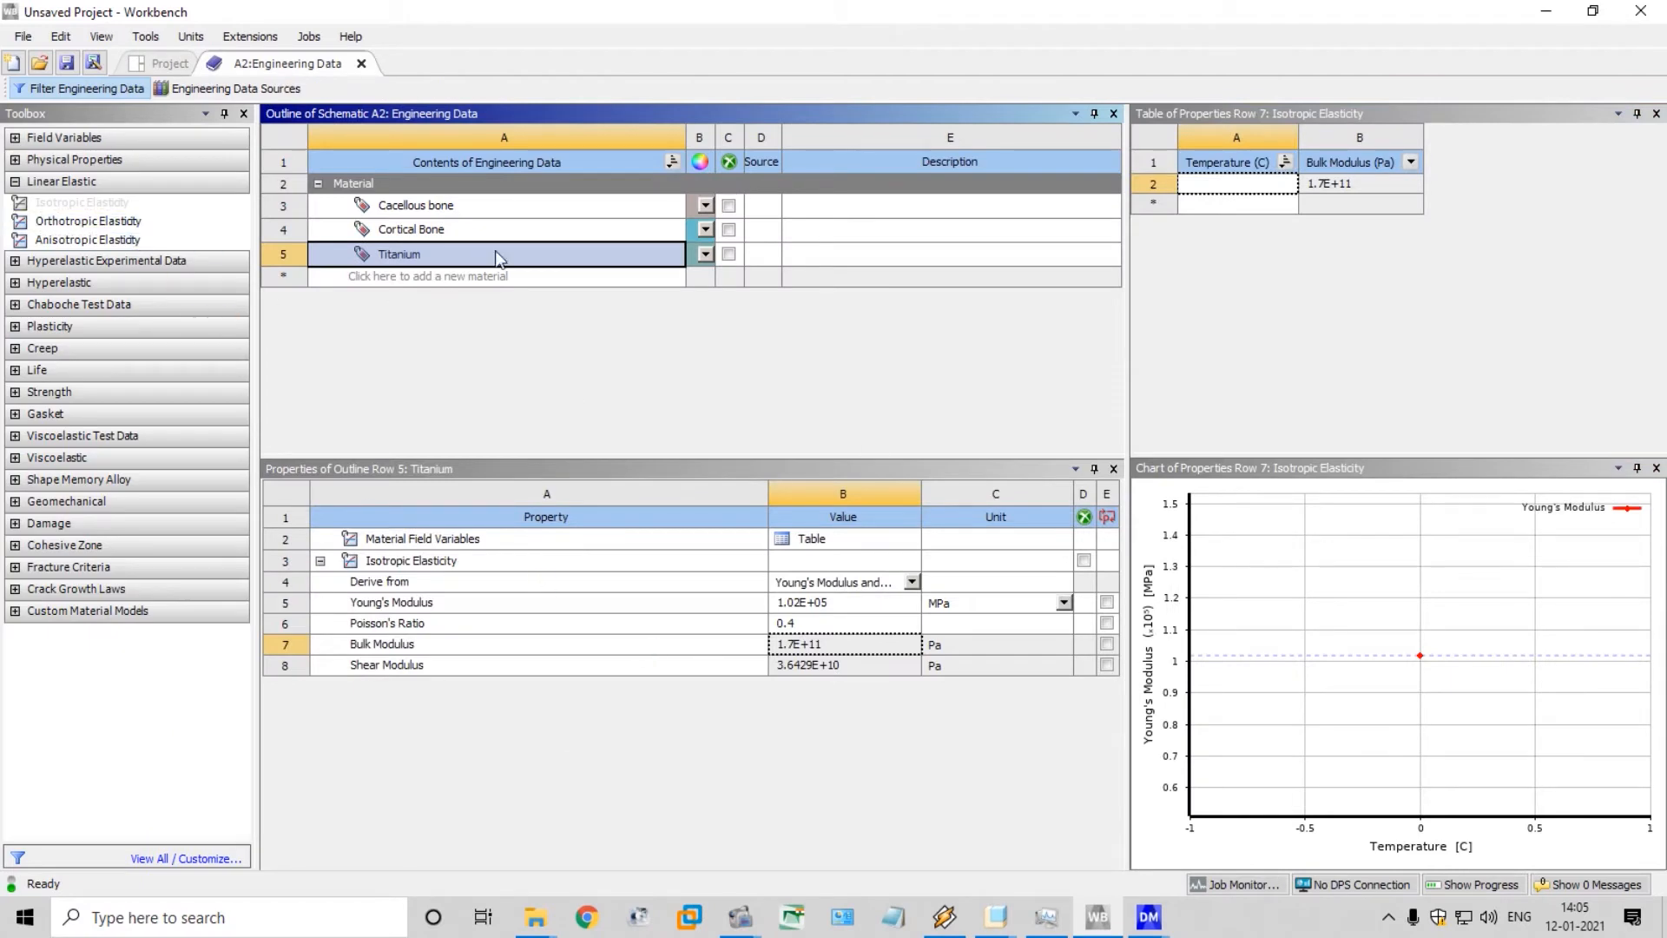
left_click(468, 212)
mouse_move(1148, 916)
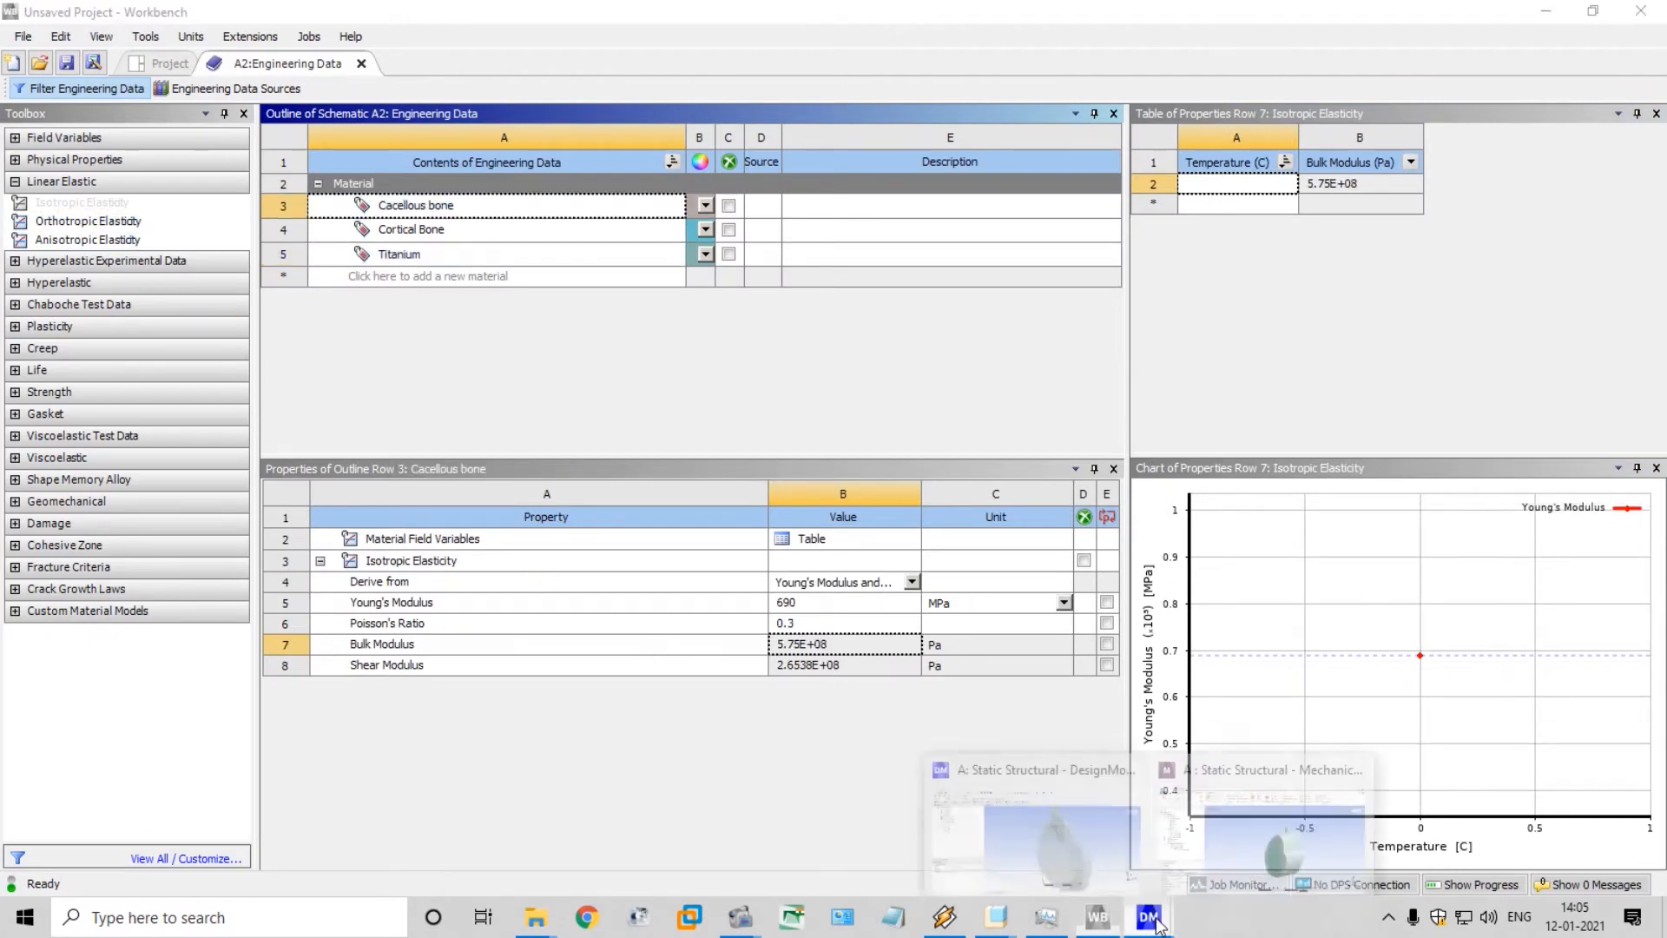
left_click(1234, 817)
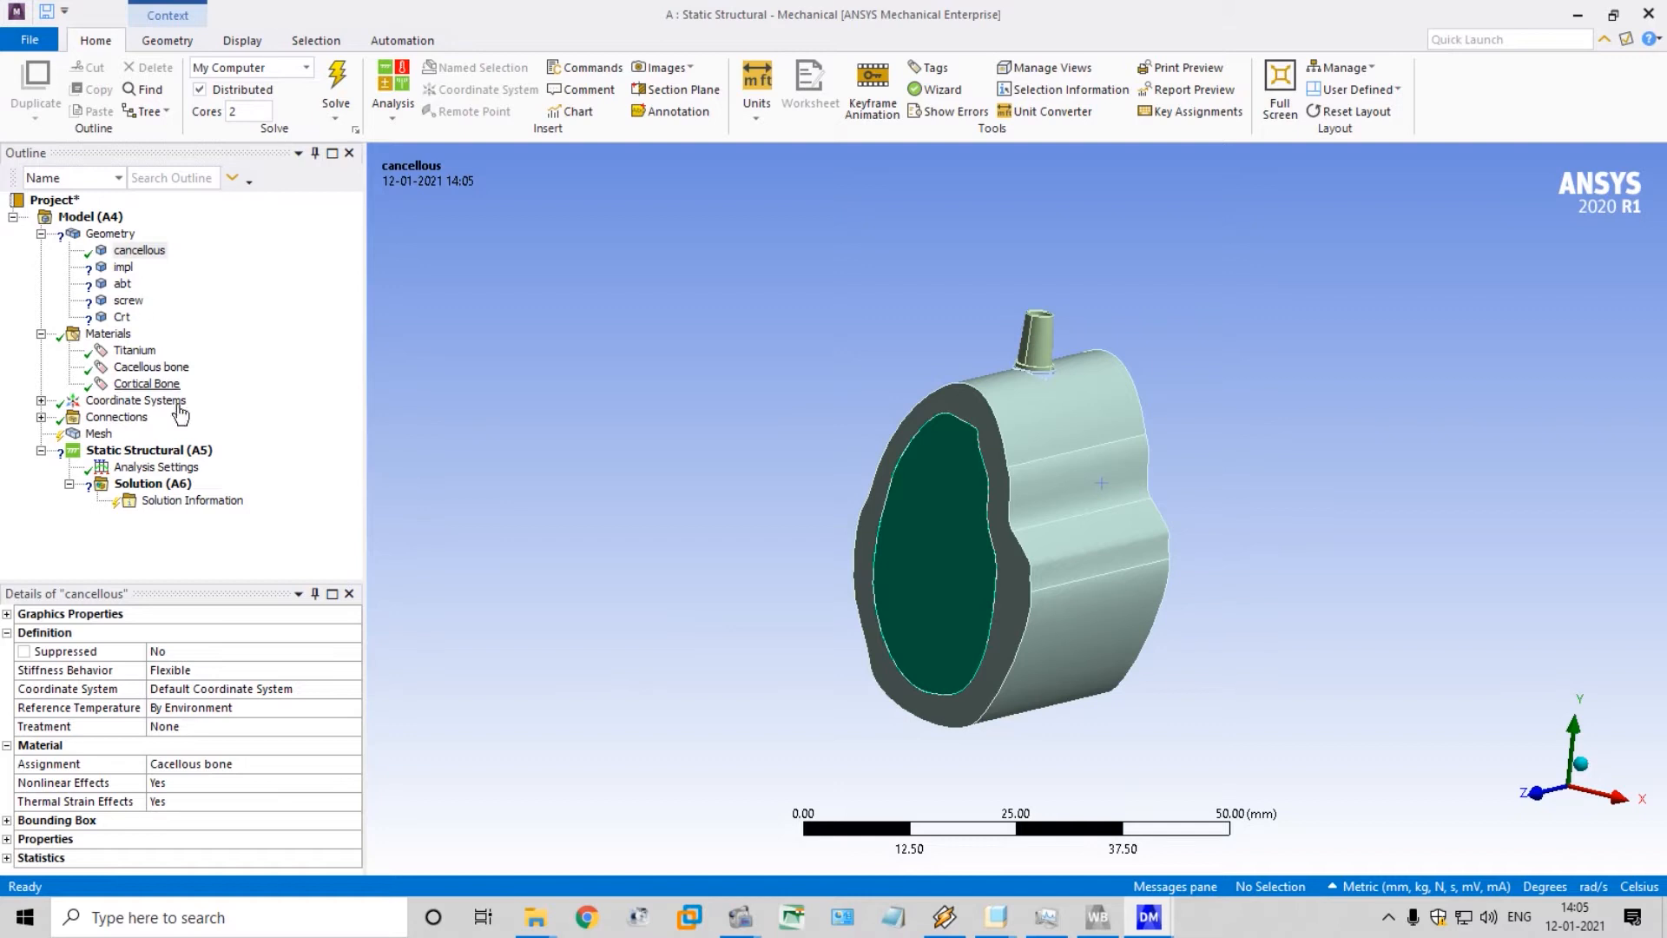
Assign the Titanium material to the impl body
left_click(123, 267)
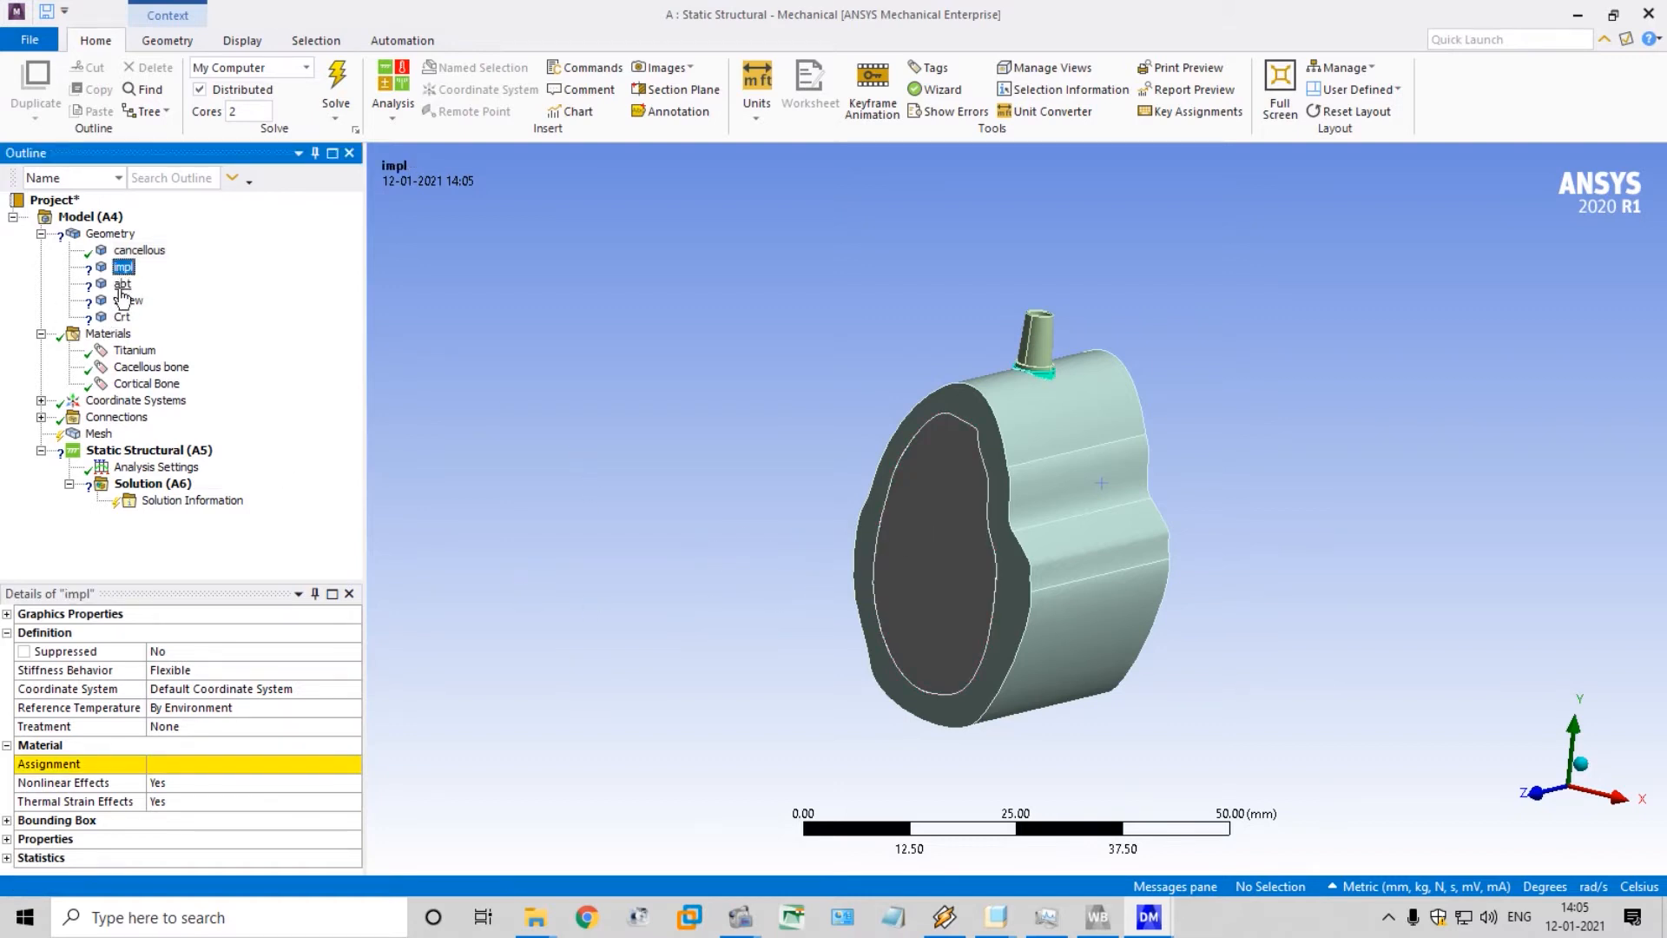
left_click(347, 765)
left_click(352, 765)
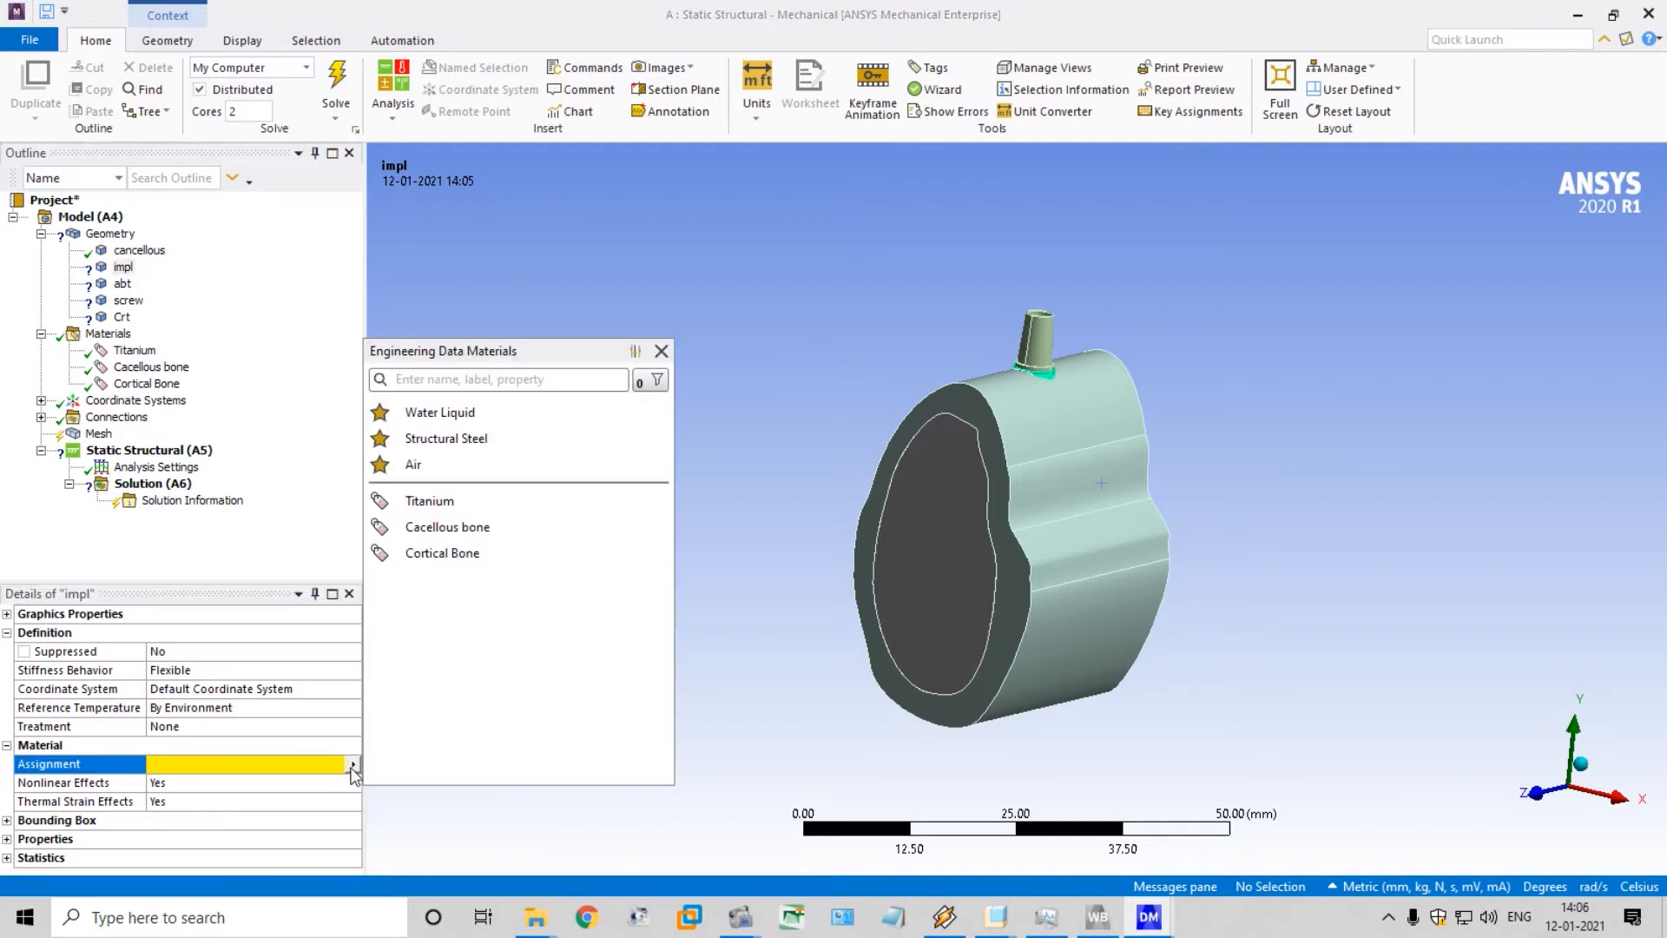
left_click(435, 501)
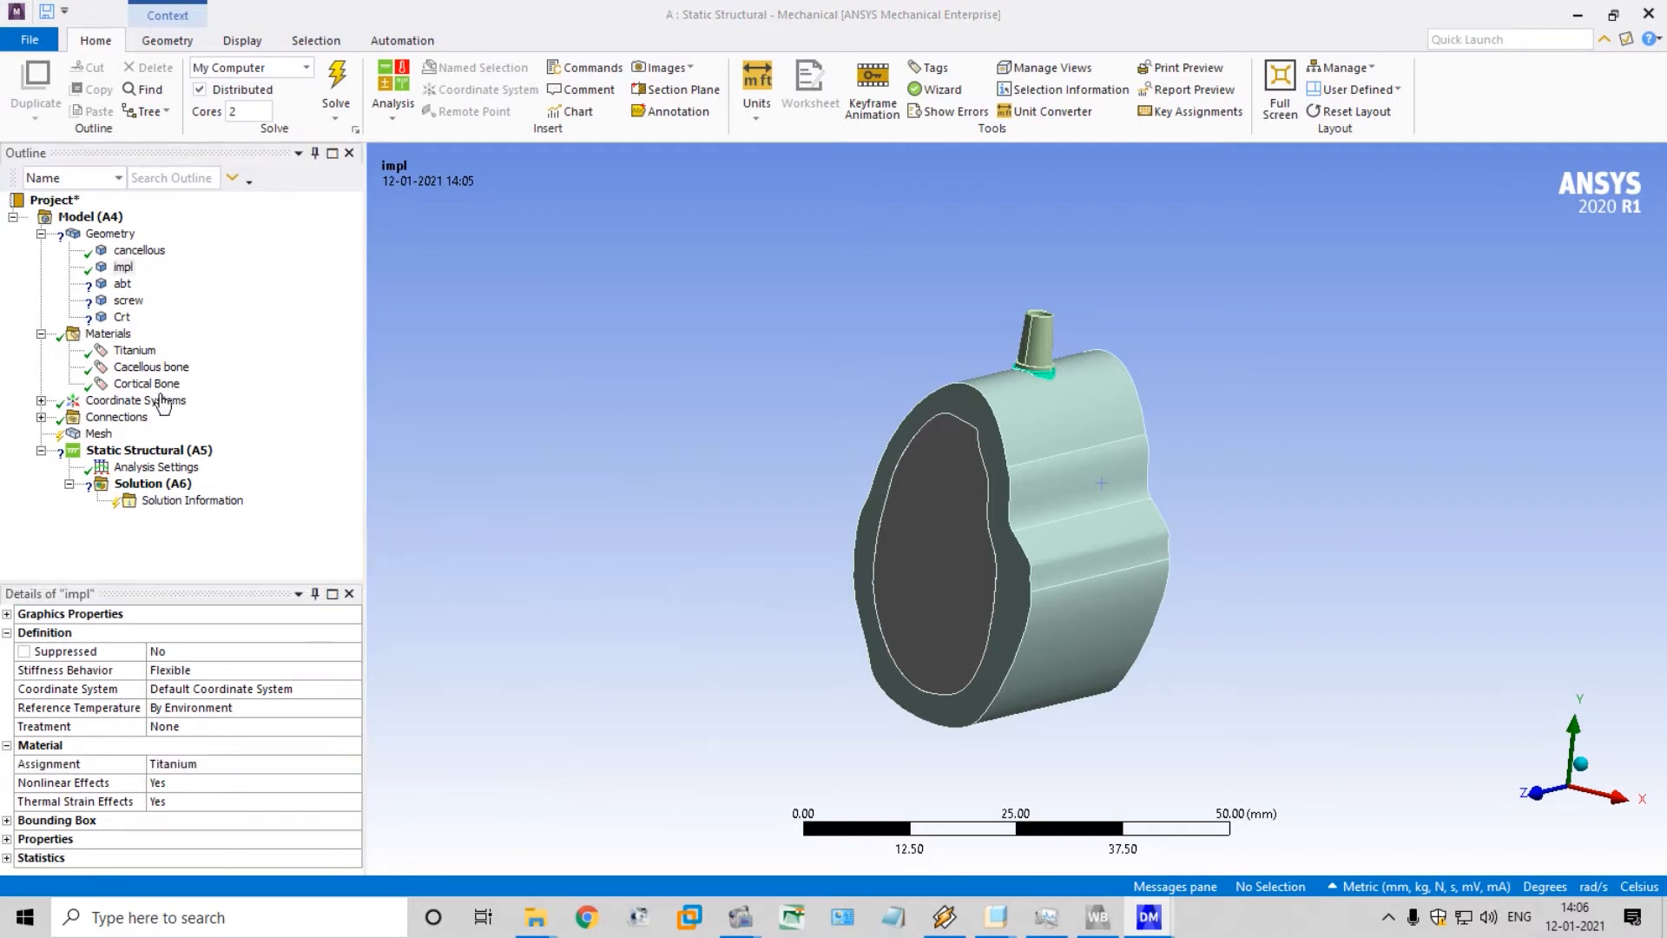
Assign the Titanium material to the abt body
left_click(122, 284)
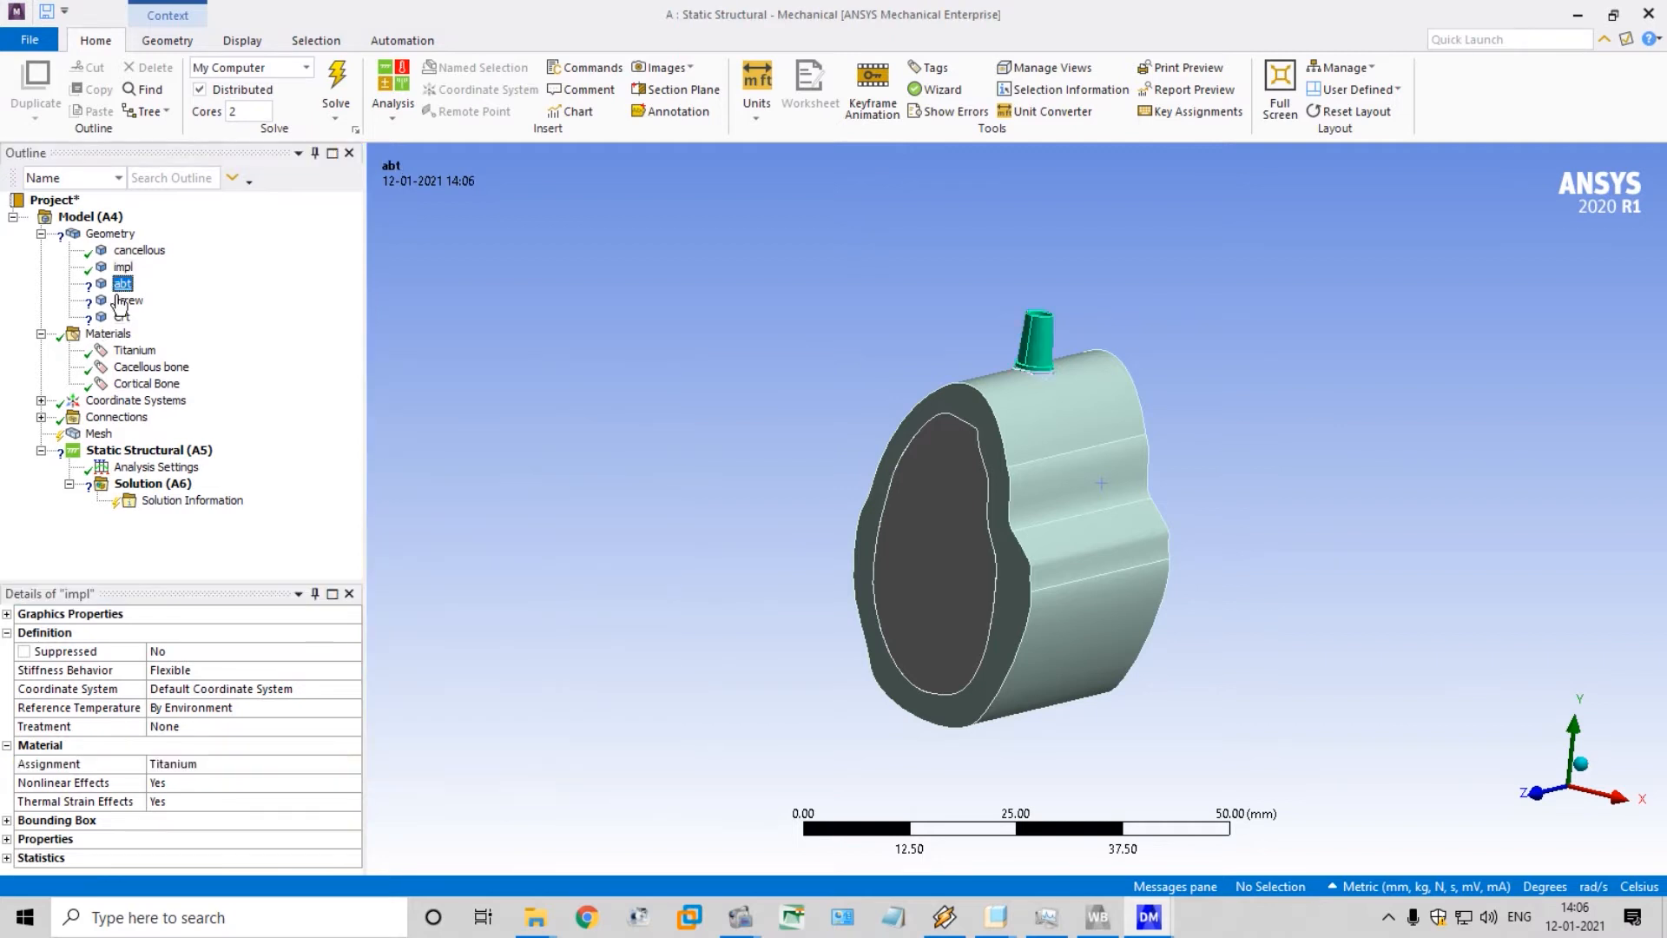
left_click(359, 764)
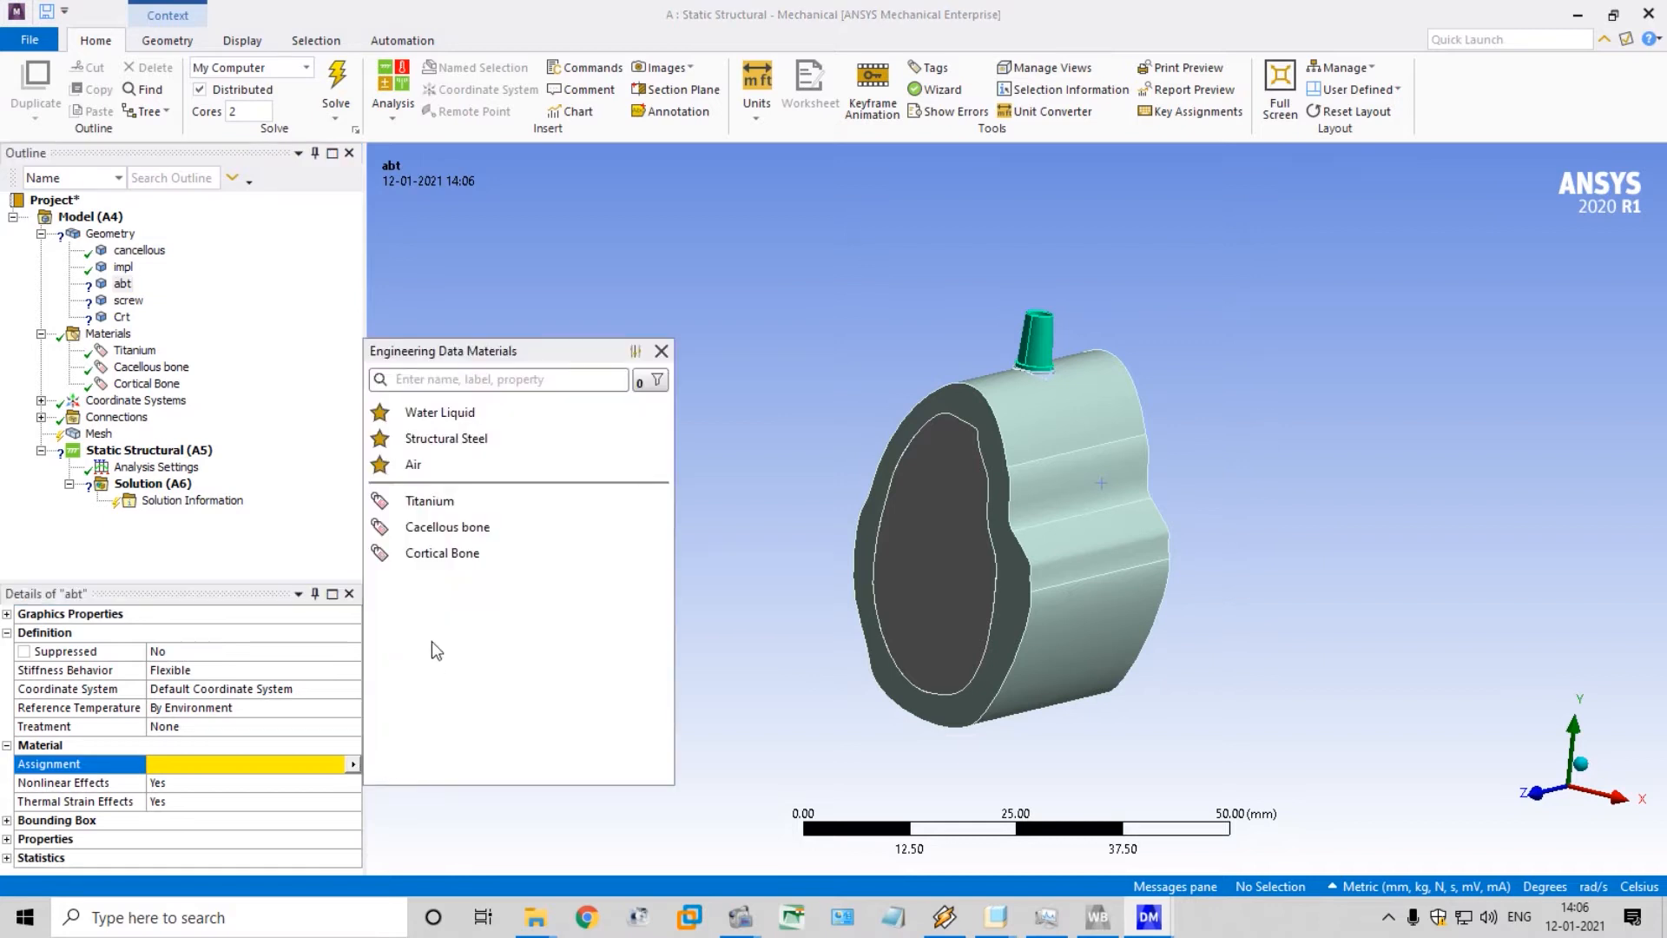
left_click(445, 507)
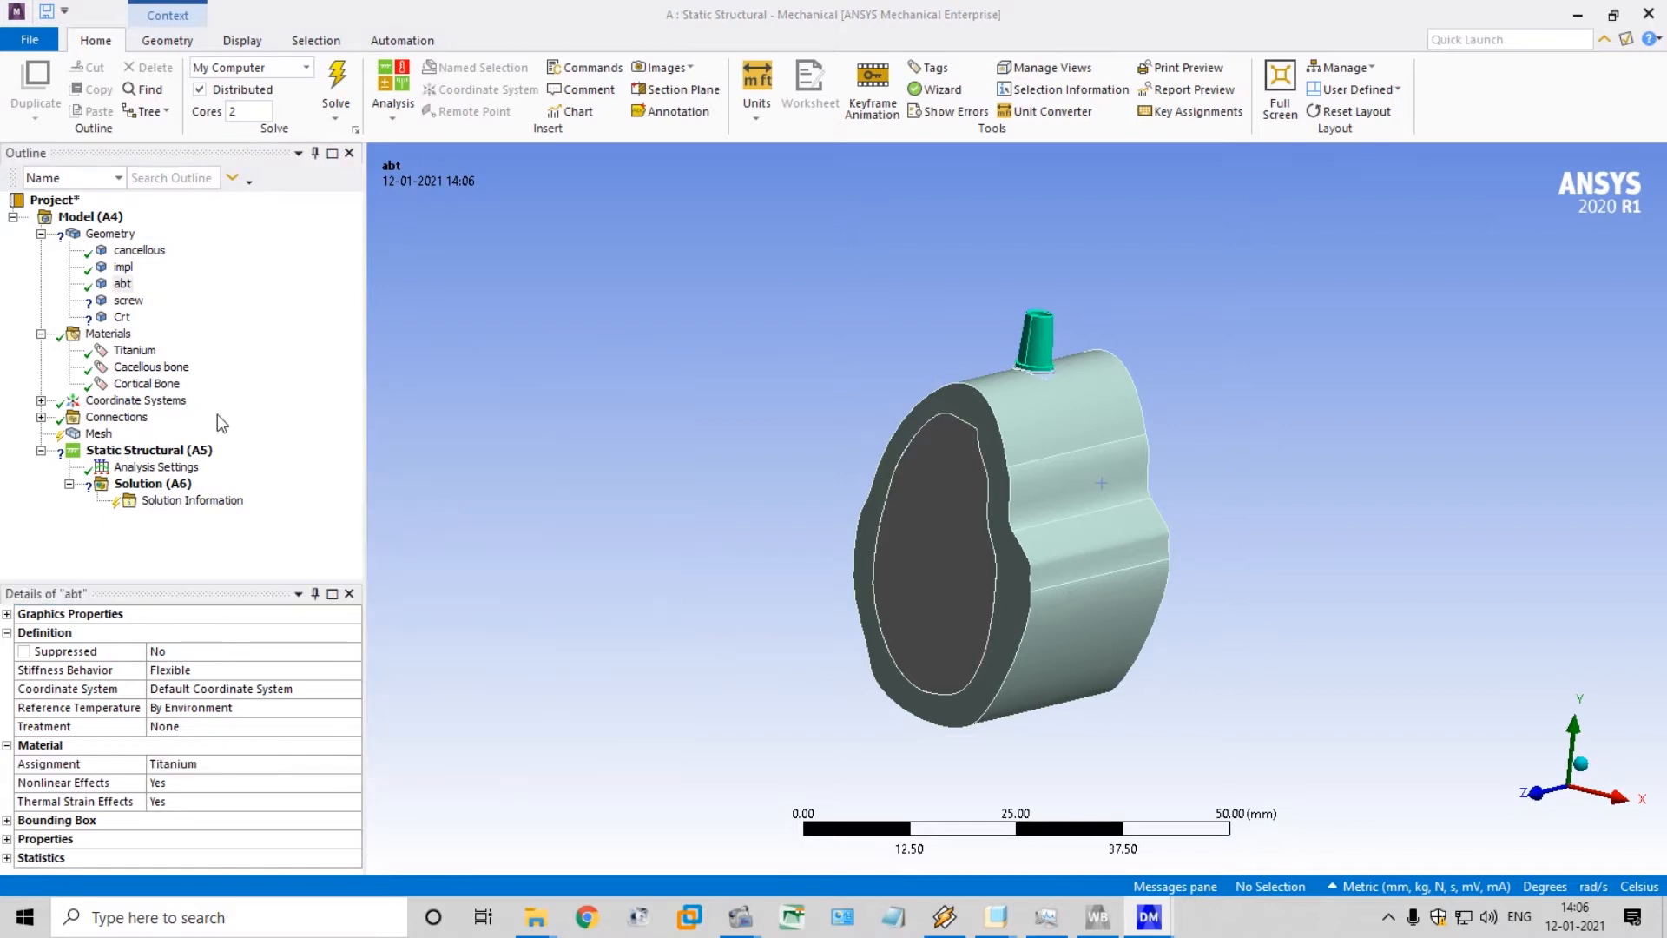
Select the screw body and examine where it sits in the abutment from above, finishing in the isometric view
left_click(128, 301)
left_click(353, 769)
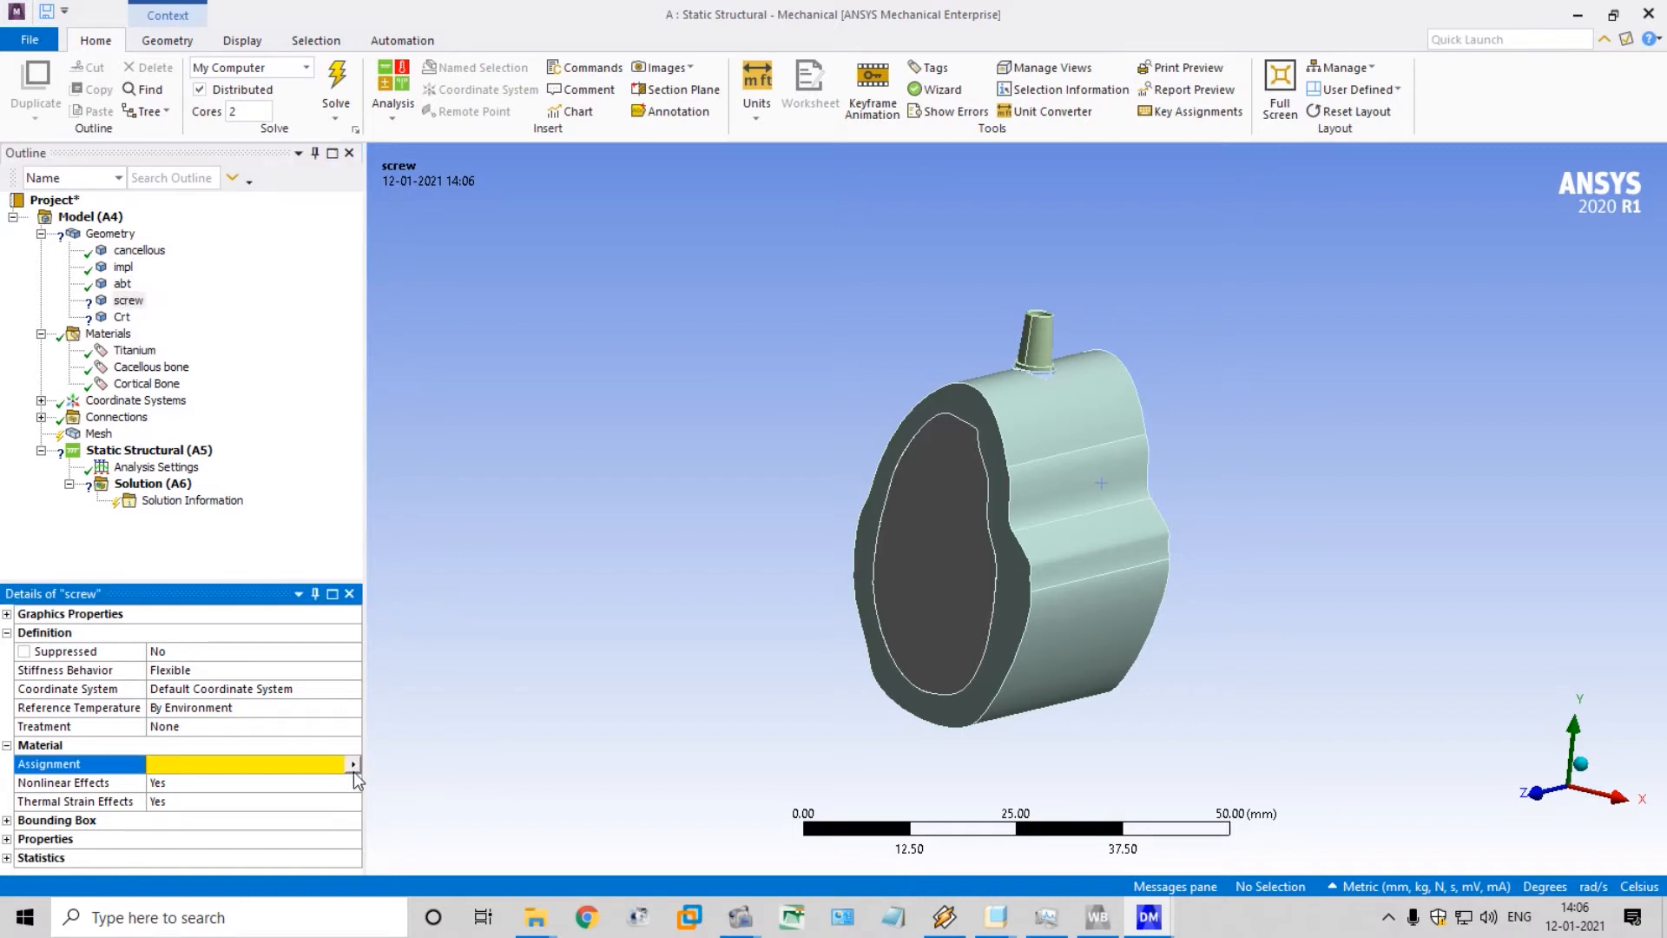
scroll(1052, 414, "up", 5)
middle_click_drag(1052, 414, 1074, 388)
scroll(1073, 388, "down", 4)
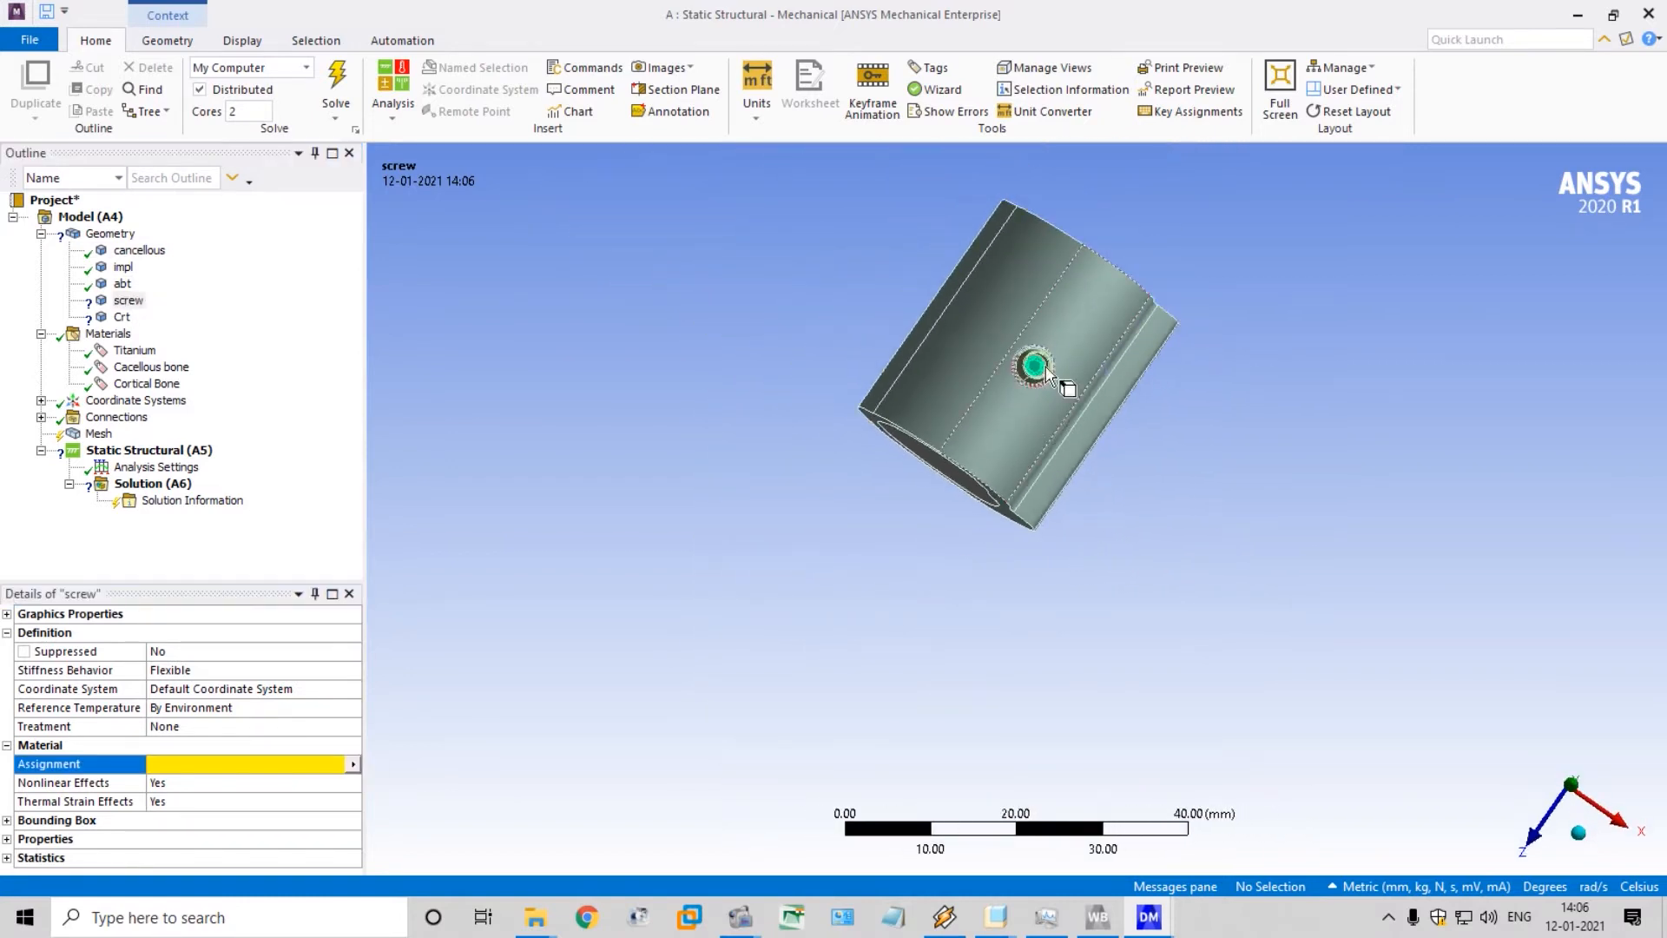
scroll(1139, 189, "up", 3)
scroll(1138, 167, "down", 4)
scroll(1138, 165, "up", 3)
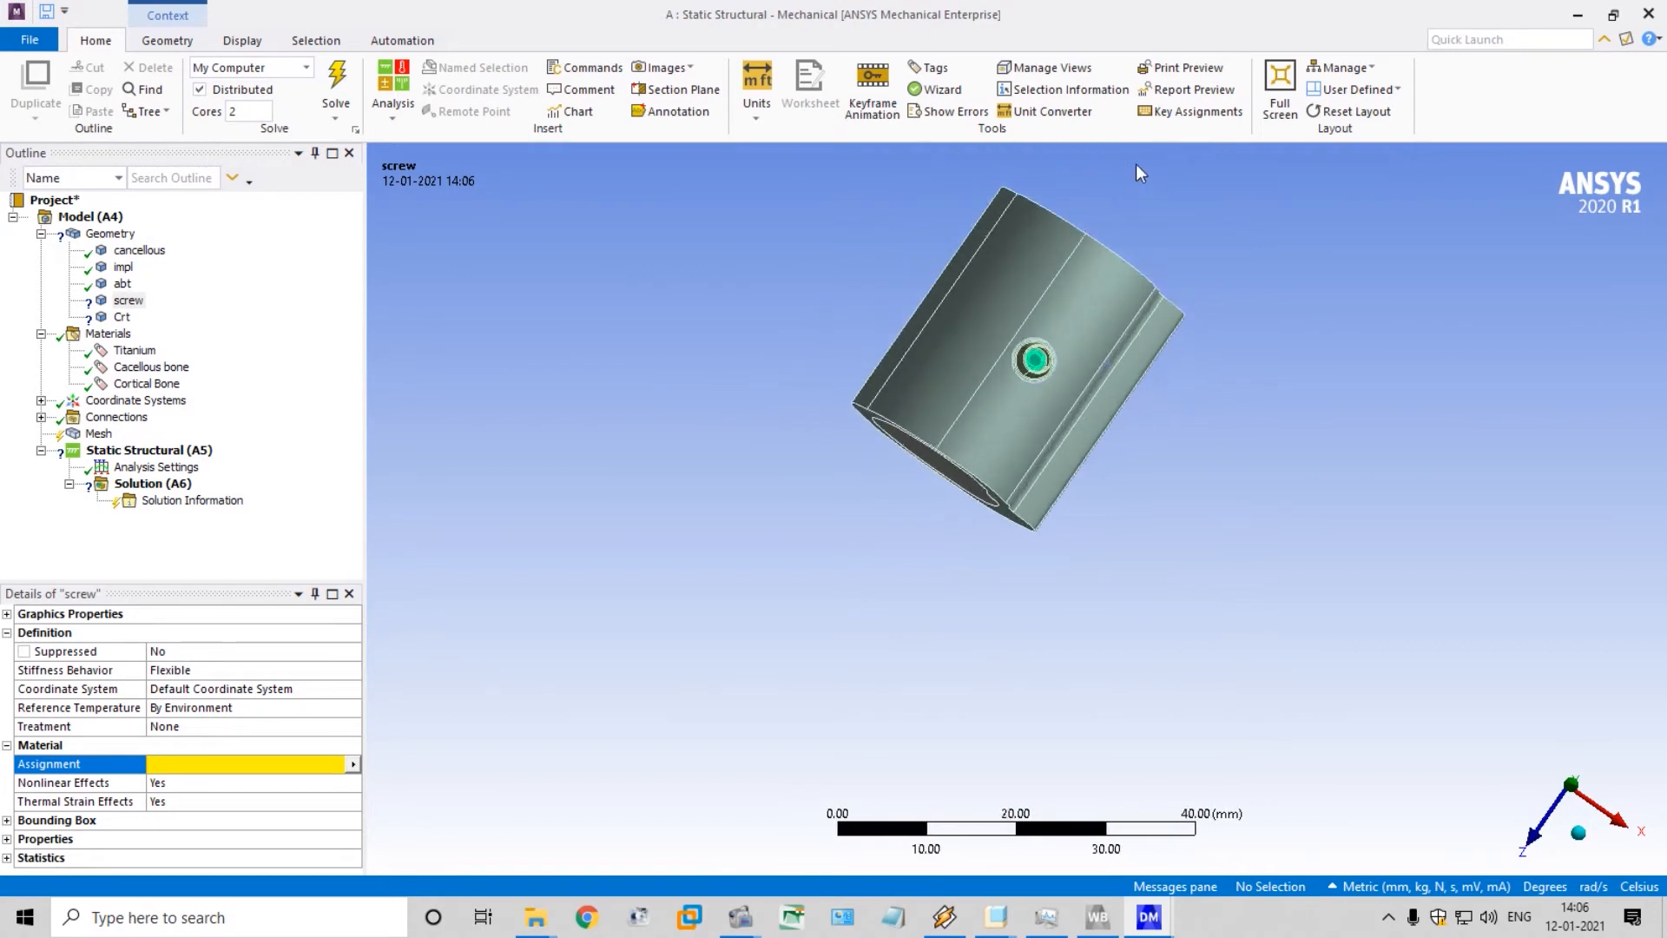
scroll(1137, 169, "down", 4)
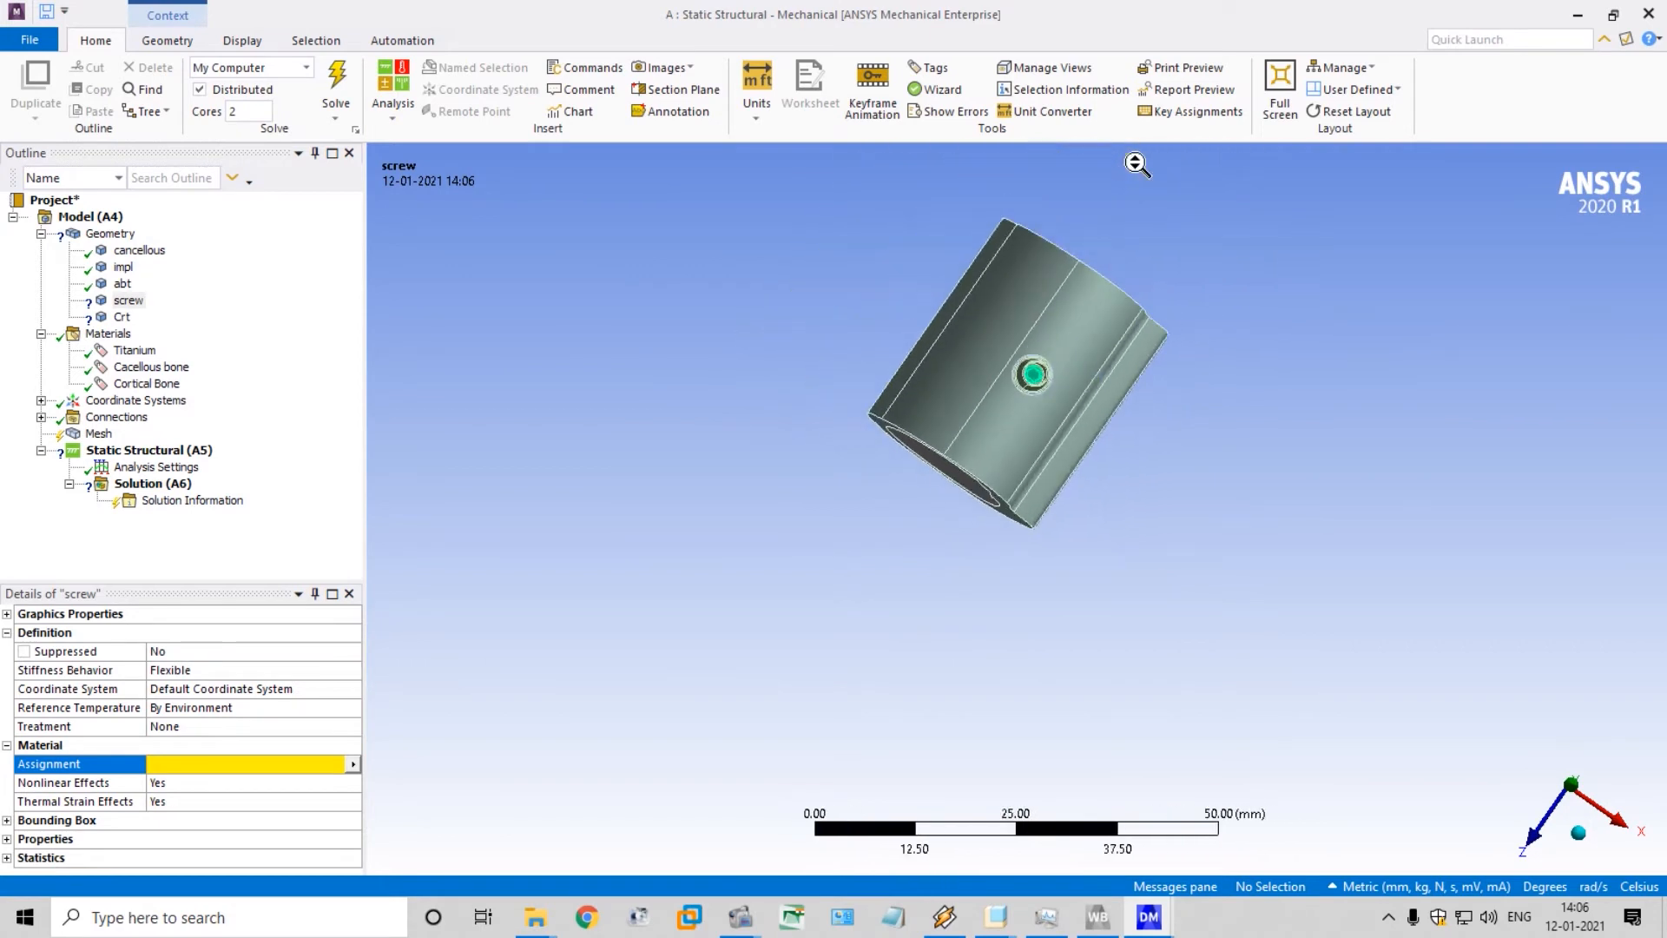
scroll(1109, 234, "down", 4)
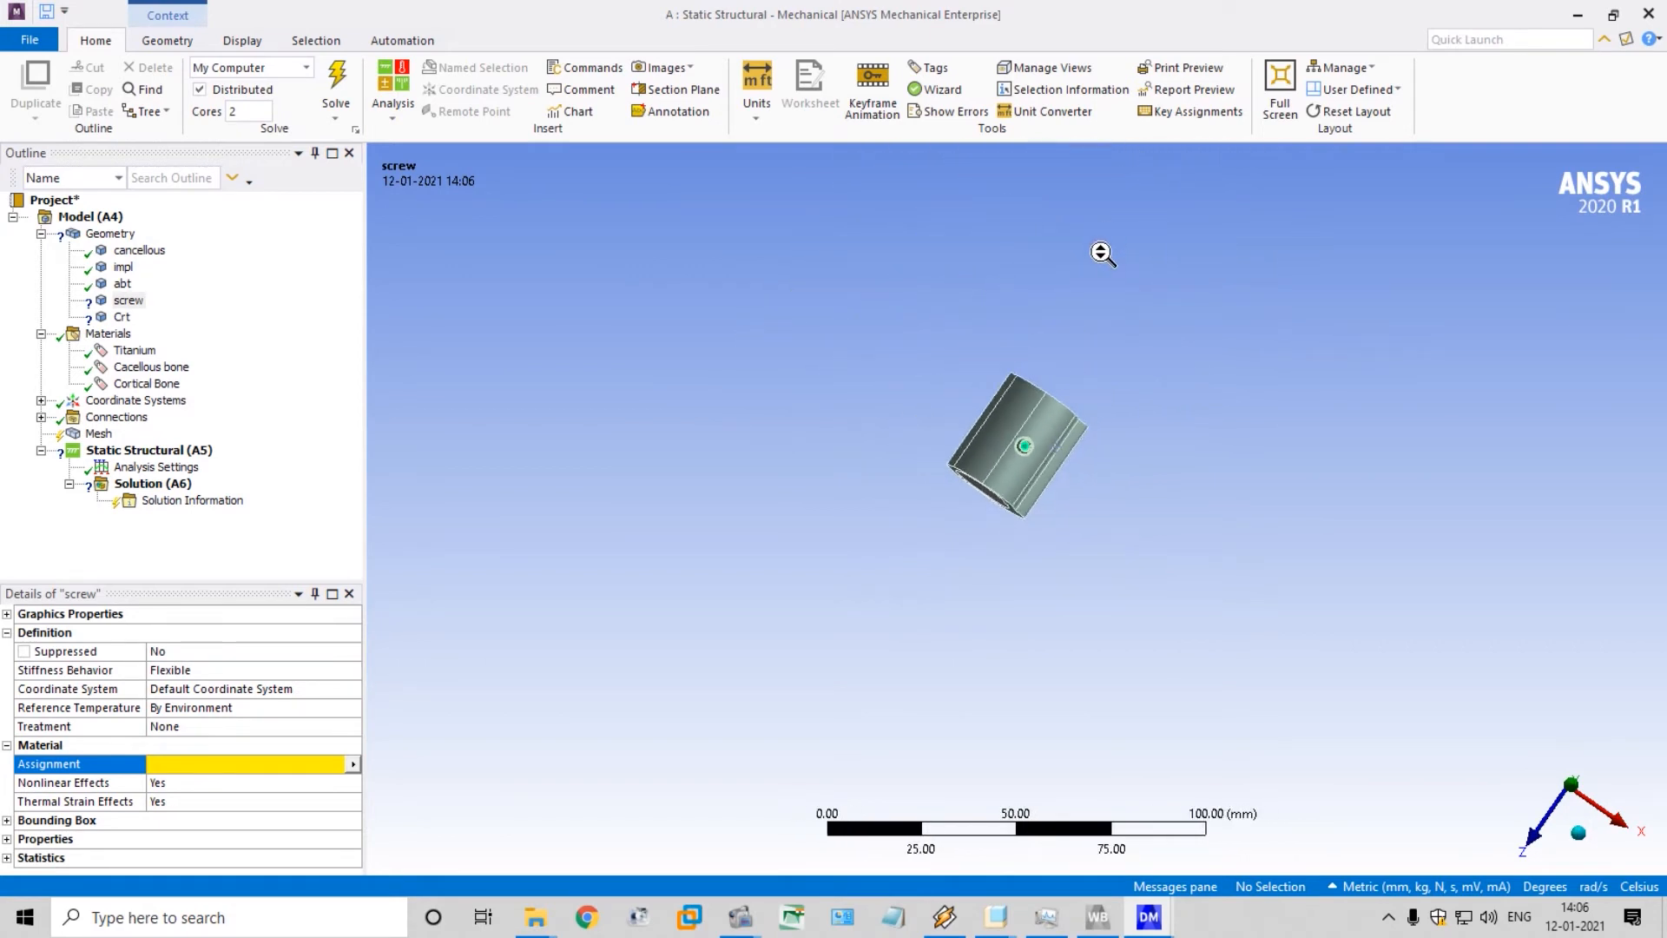
scroll(1101, 287, "up", 2)
scroll(1097, 315, "up", 1)
middle_click_drag(1081, 363, 1256, 356)
scroll(1254, 353, "up", 1)
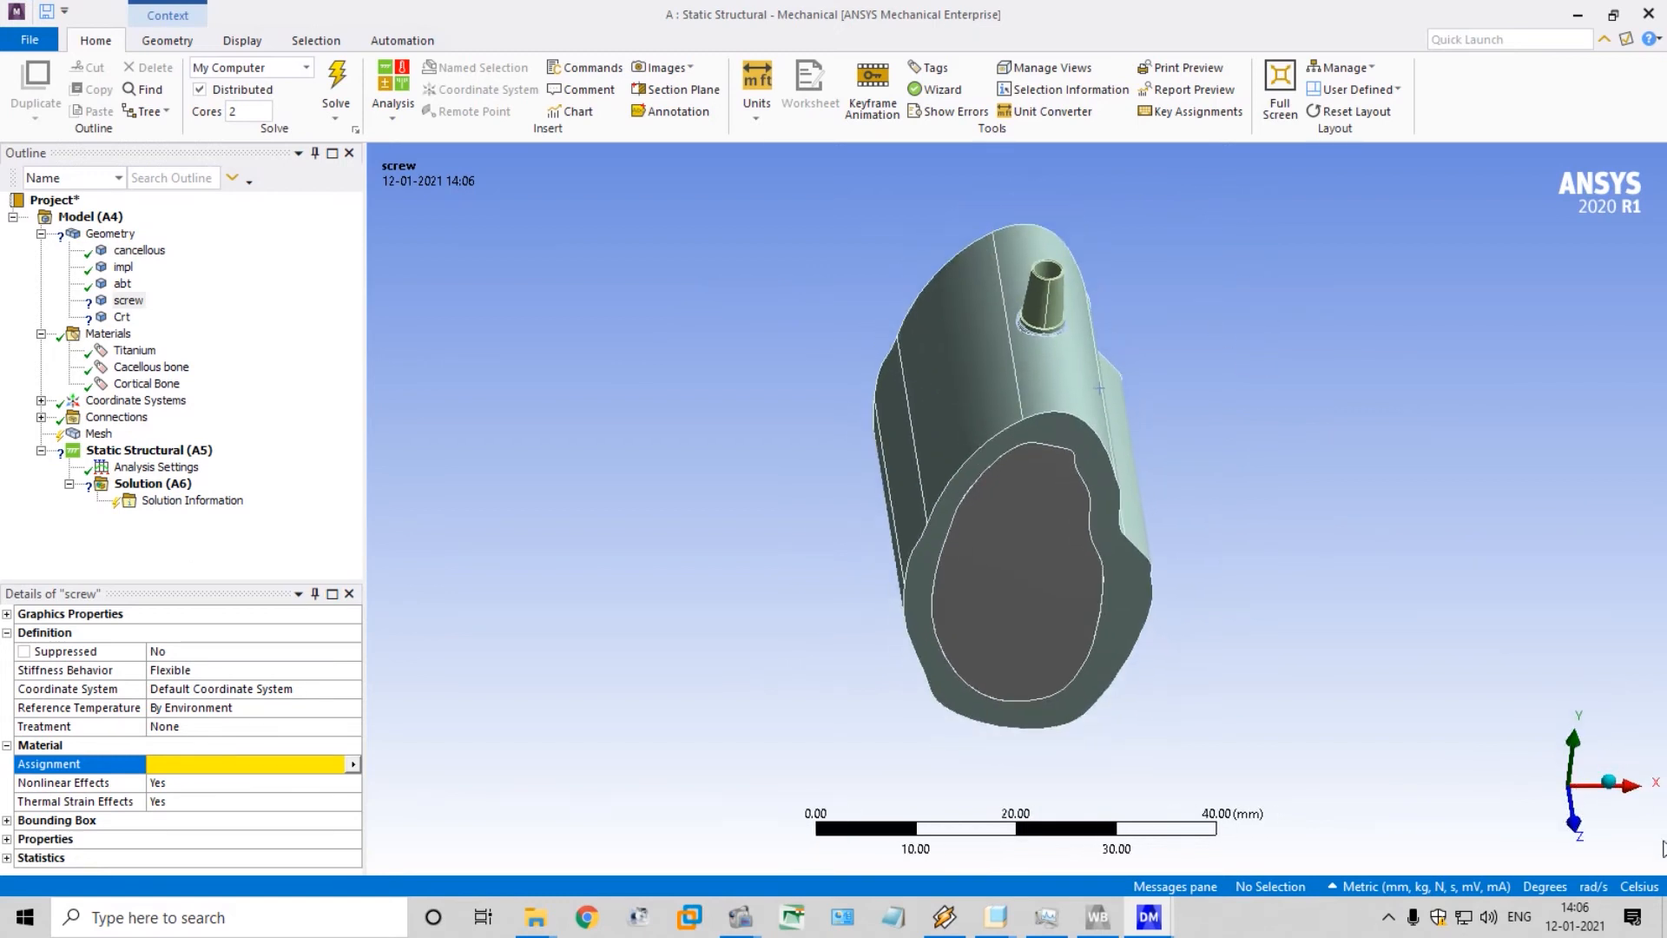
left_click(1609, 781)
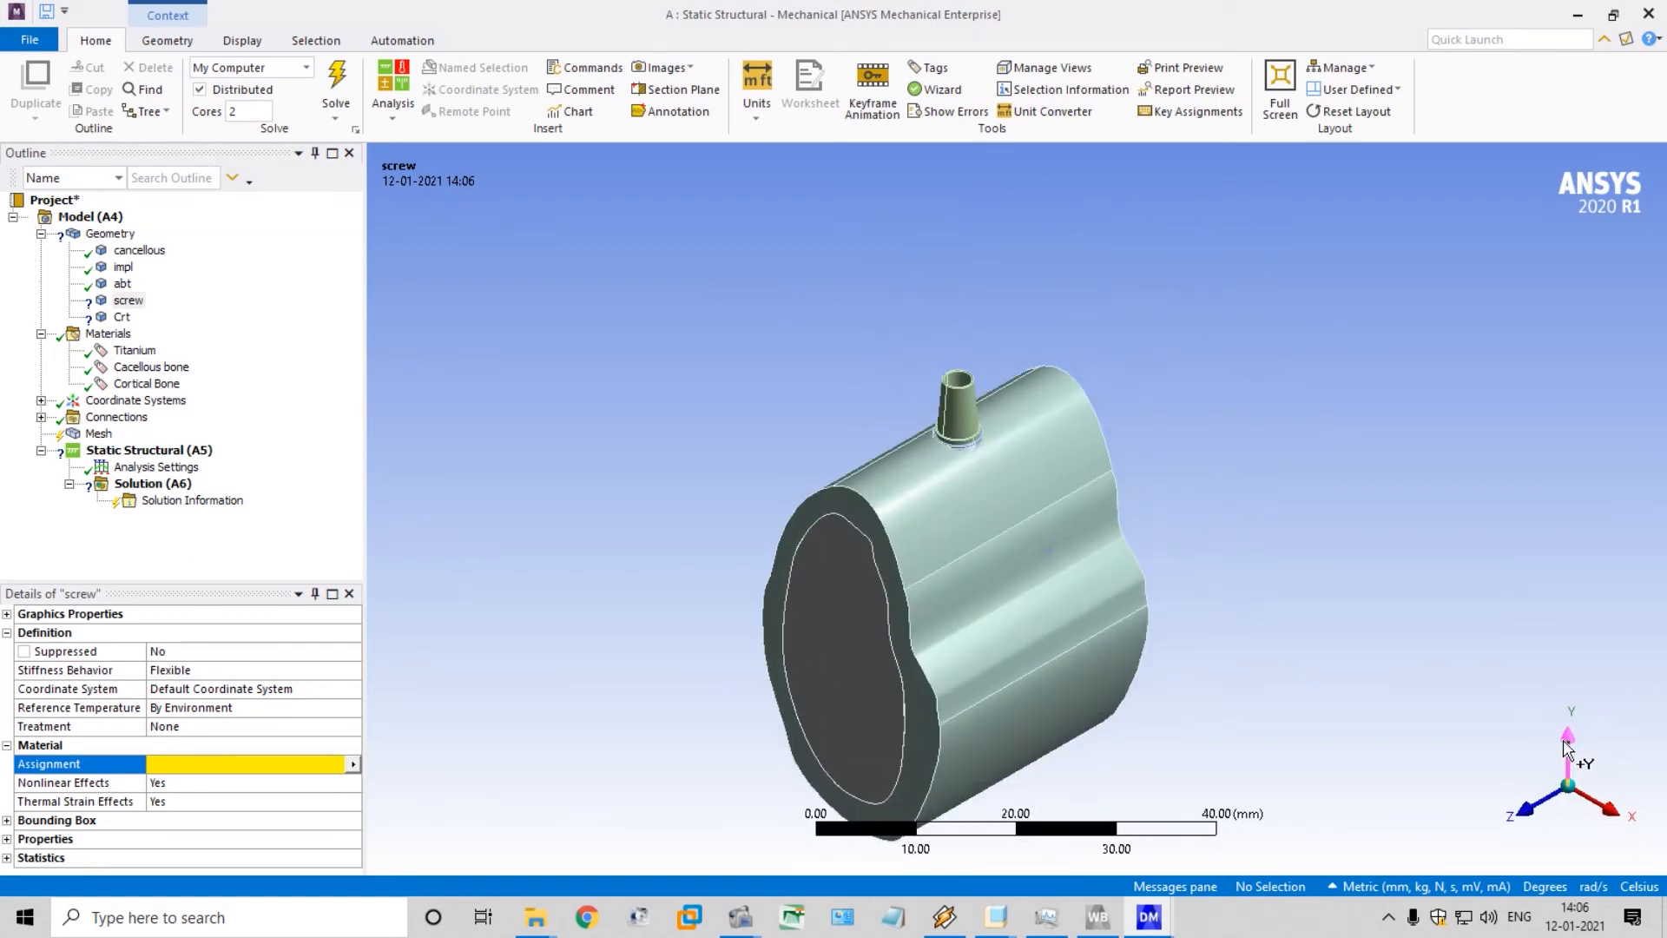
Inspect the screw's position inside the abutment and assign the Titanium material to the screw body
left_click(1568, 749)
left_click(1572, 847)
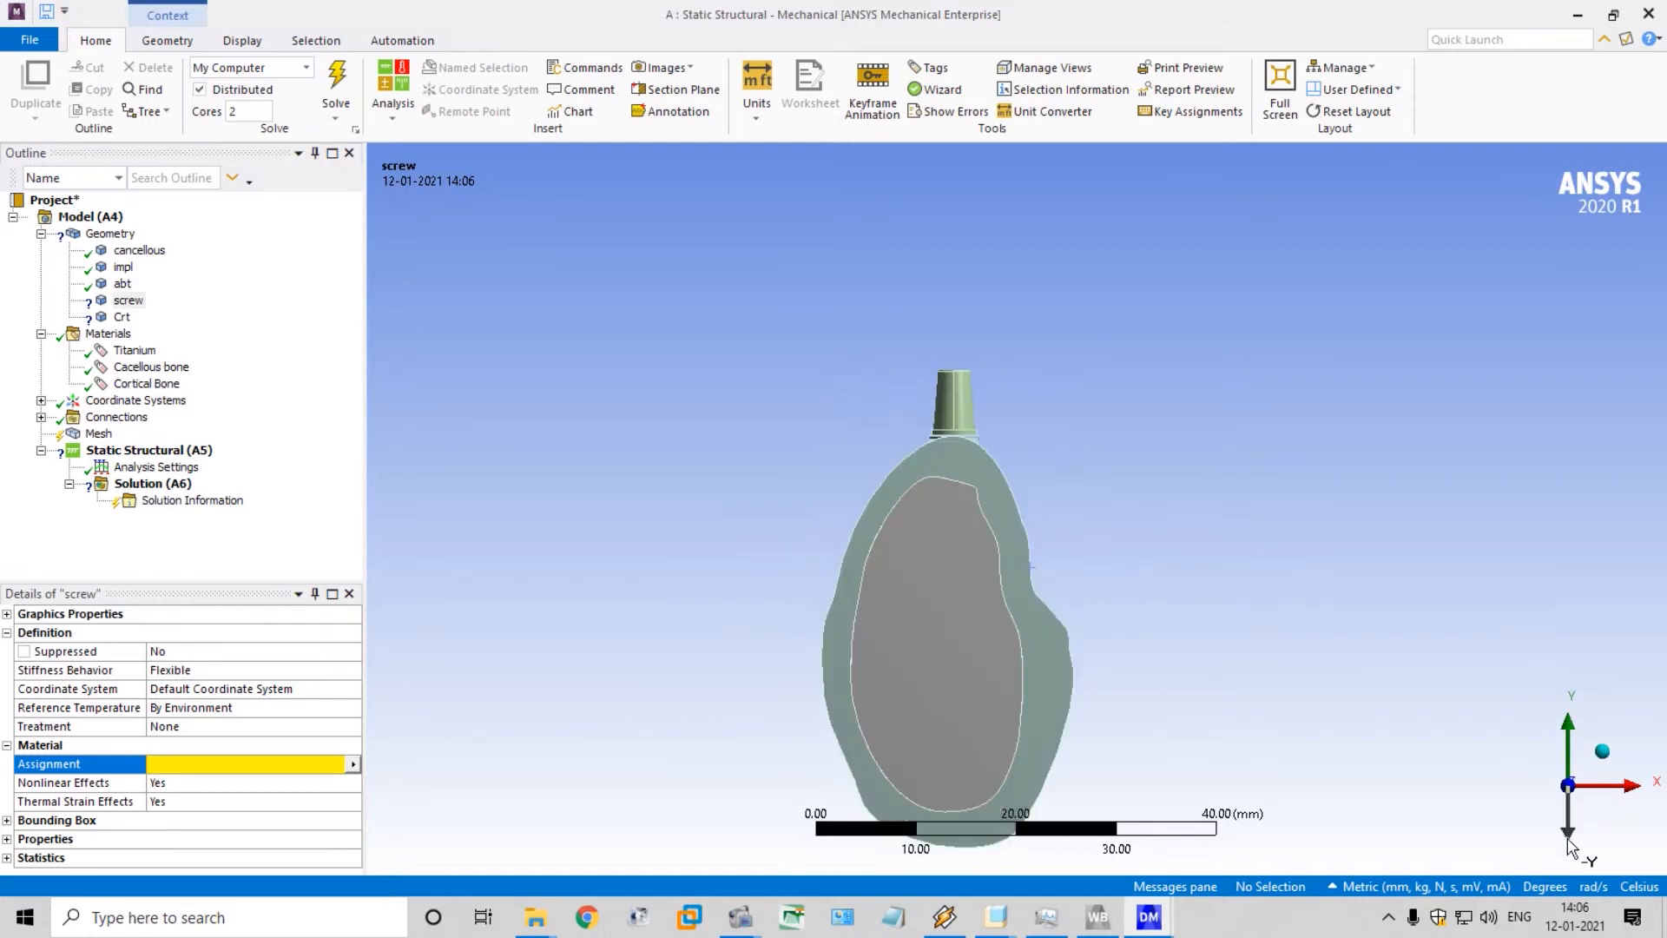
left_click(1636, 785)
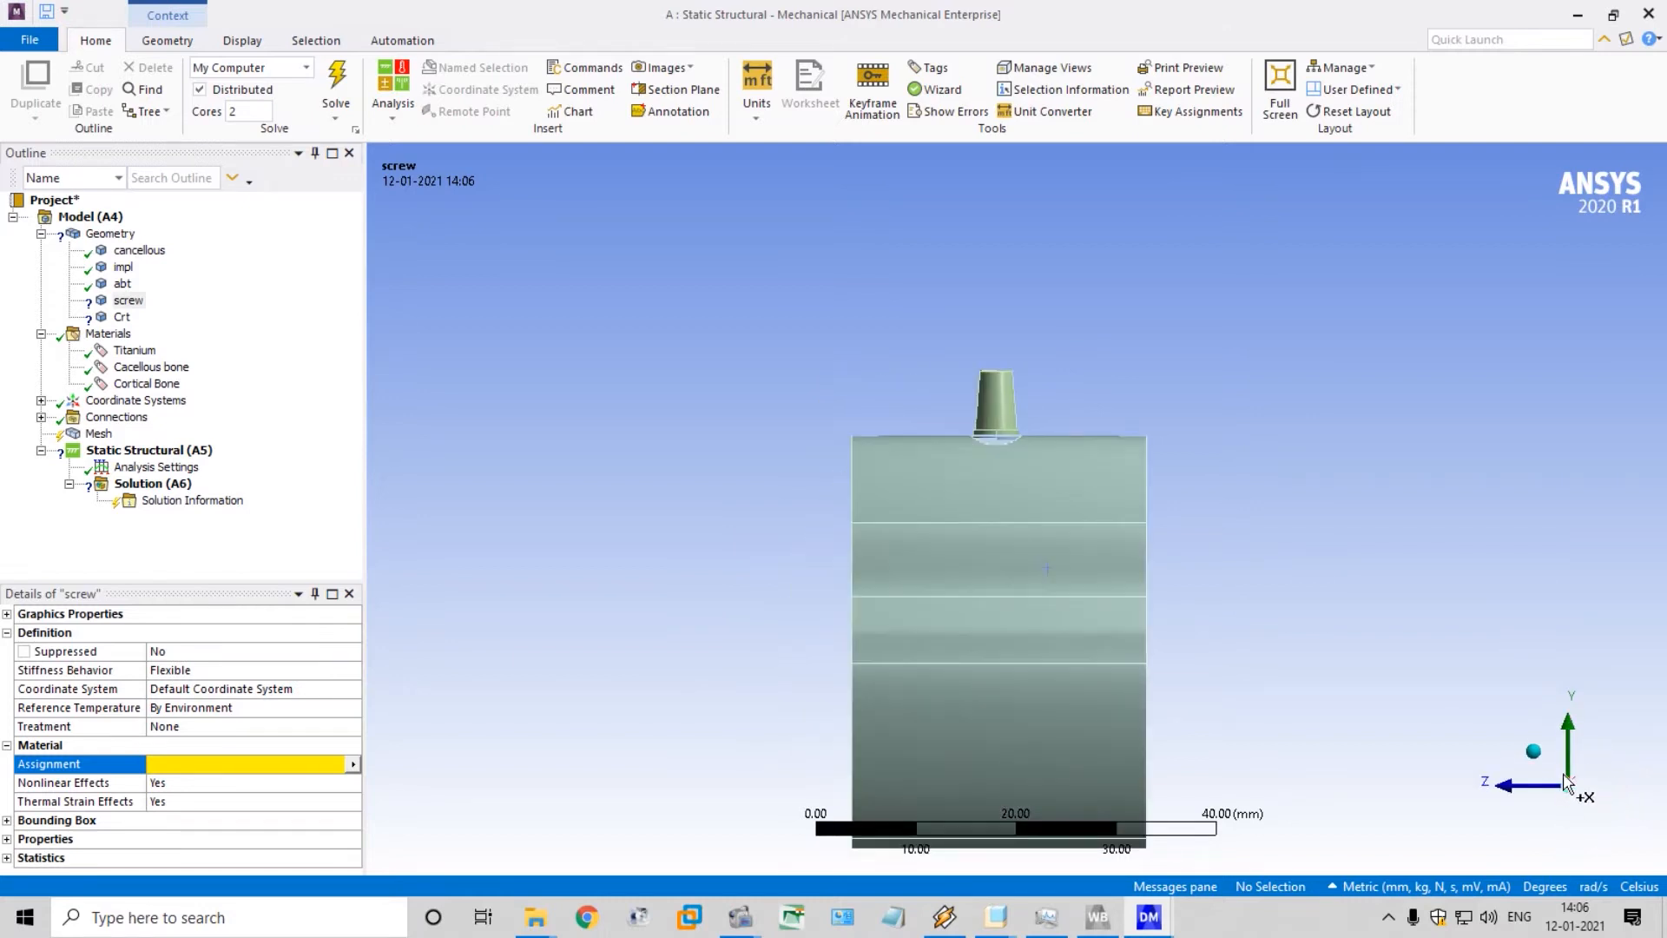
left_click(1534, 751)
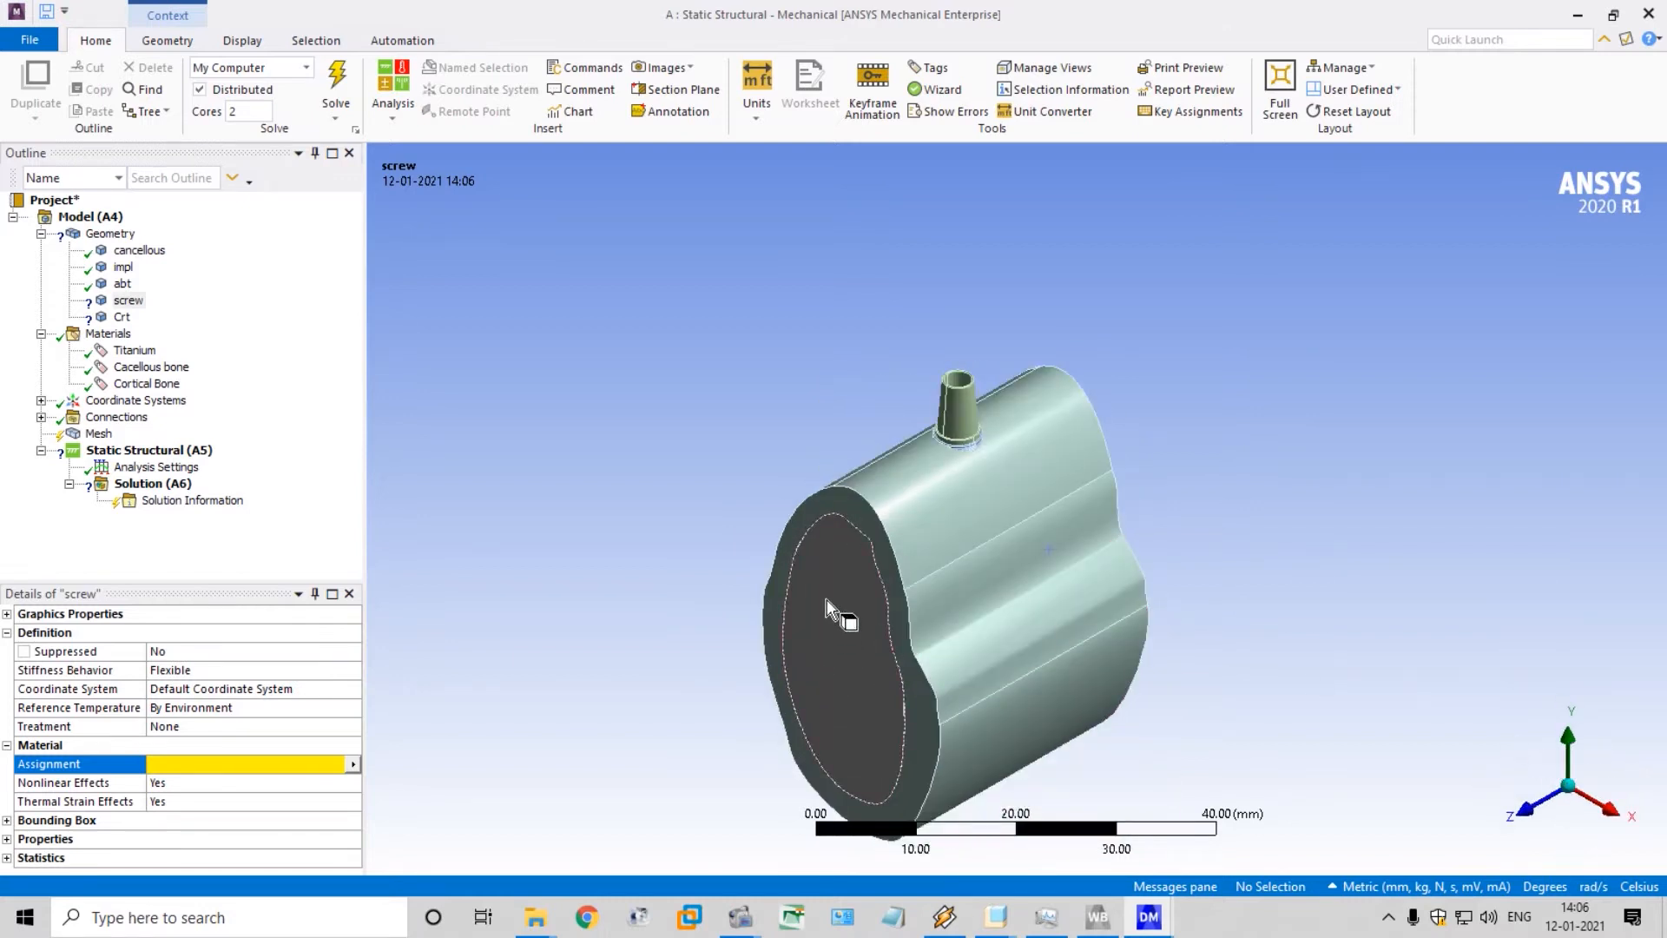
middle_click_drag(1008, 483, 1010, 585)
scroll(978, 391, "up", 4)
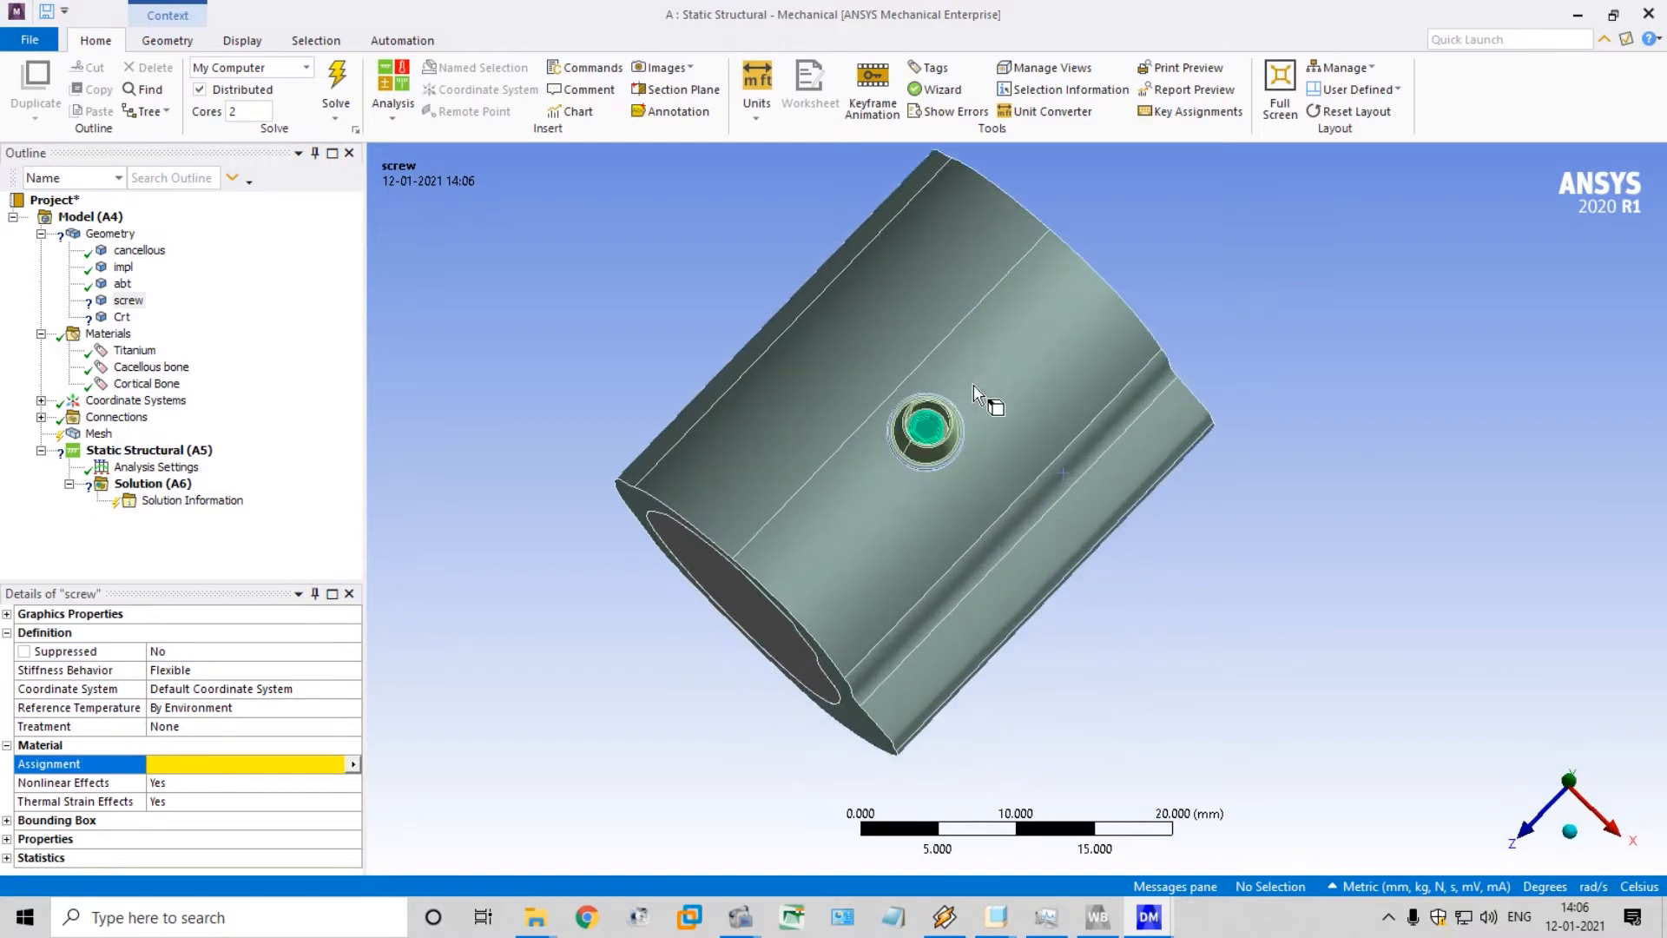
scroll(974, 391, "up", 2)
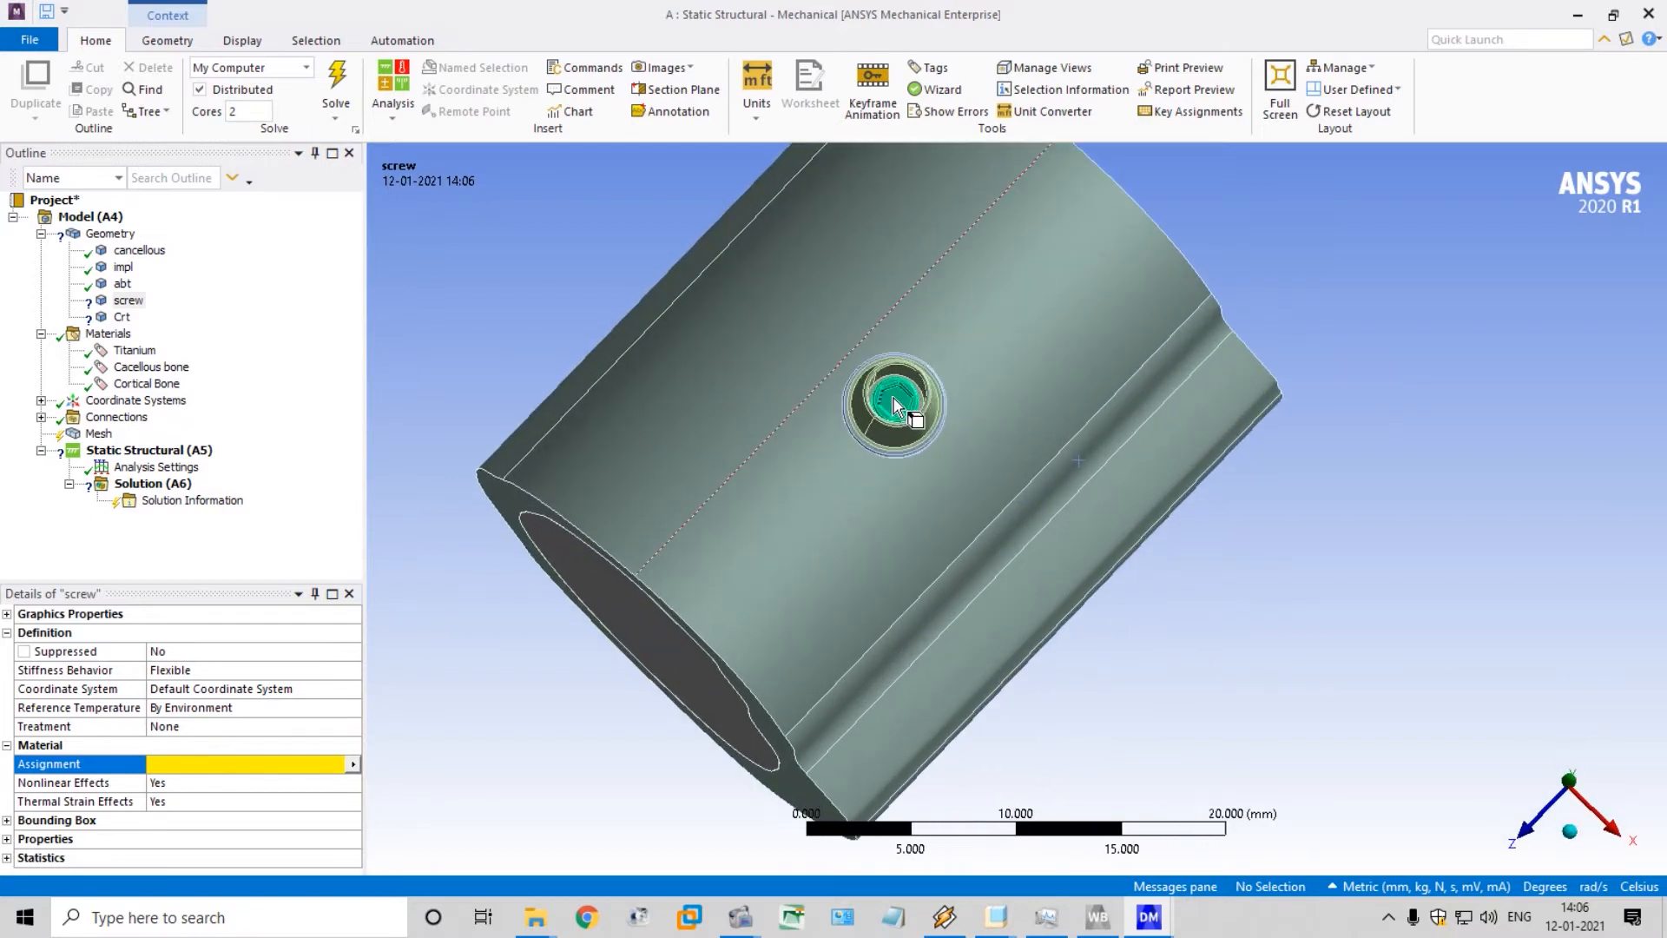
left_click(354, 765)
left_click(477, 508)
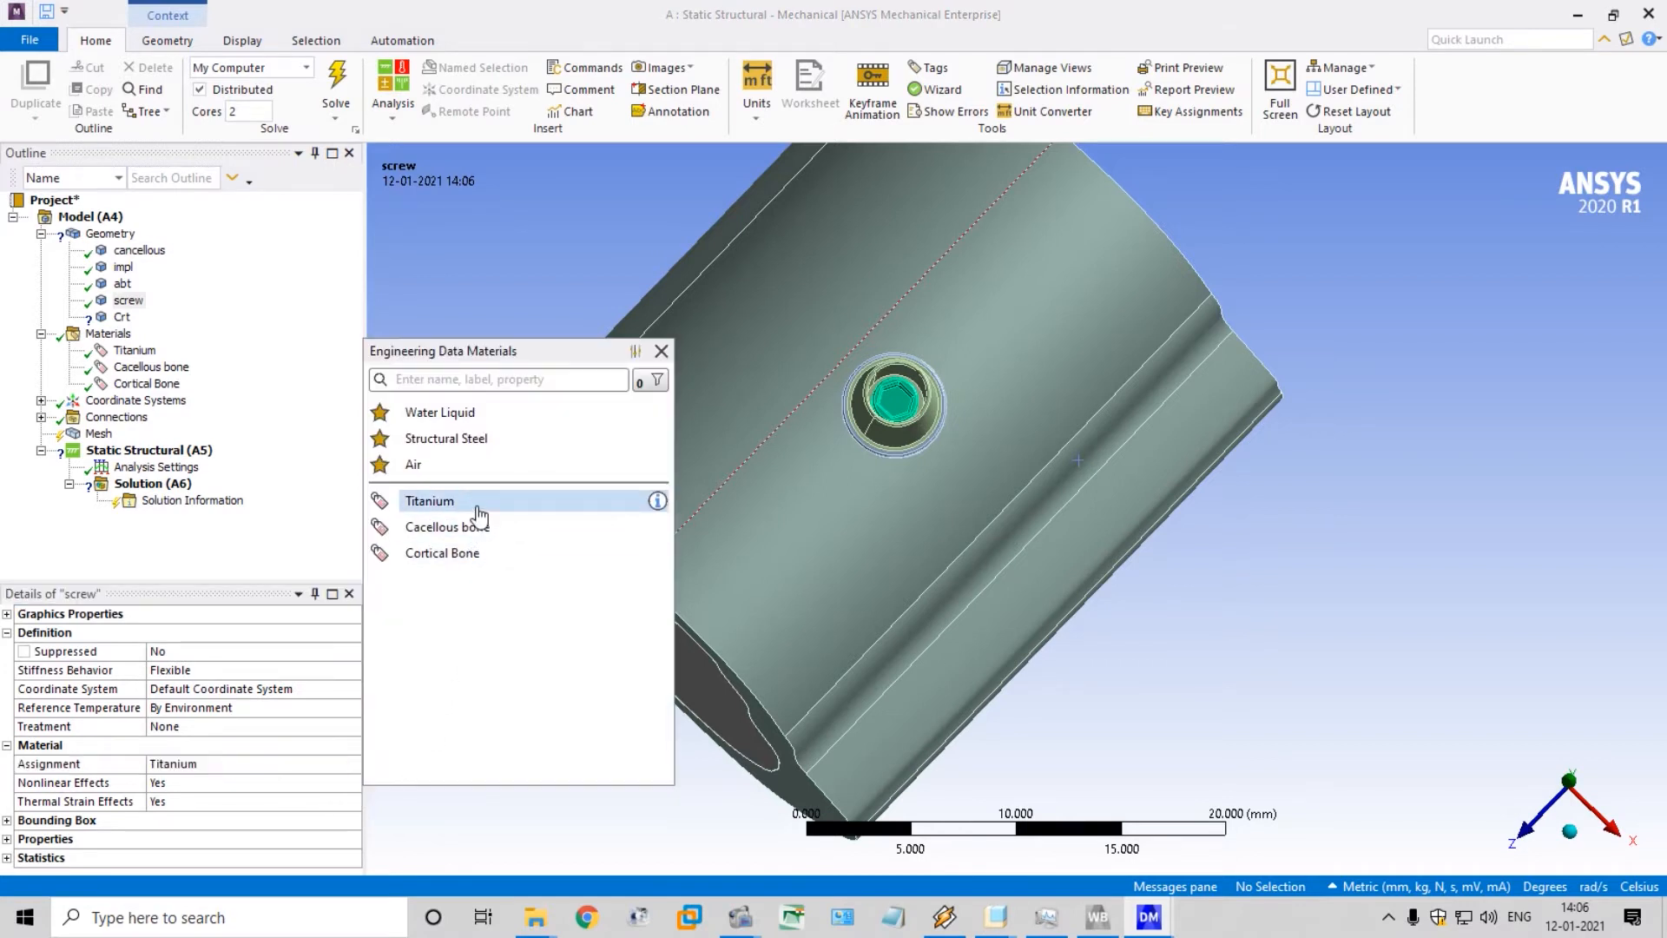
Assign the Cortical Bone material to the Crt body
left_click(121, 317)
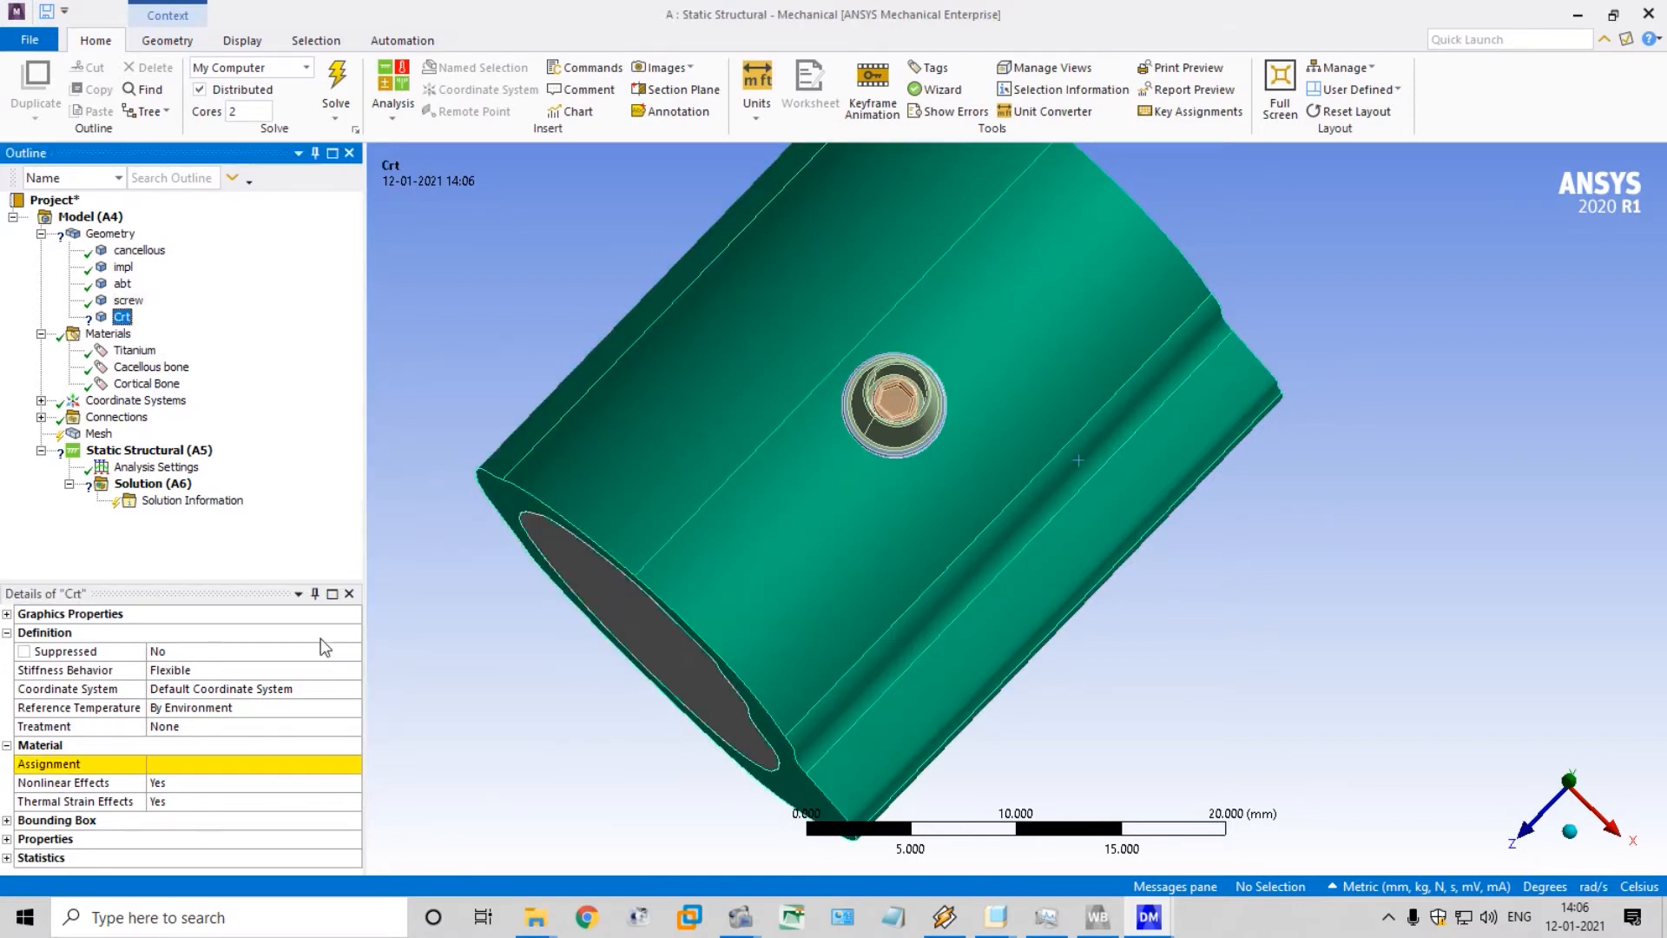
left_click(354, 766)
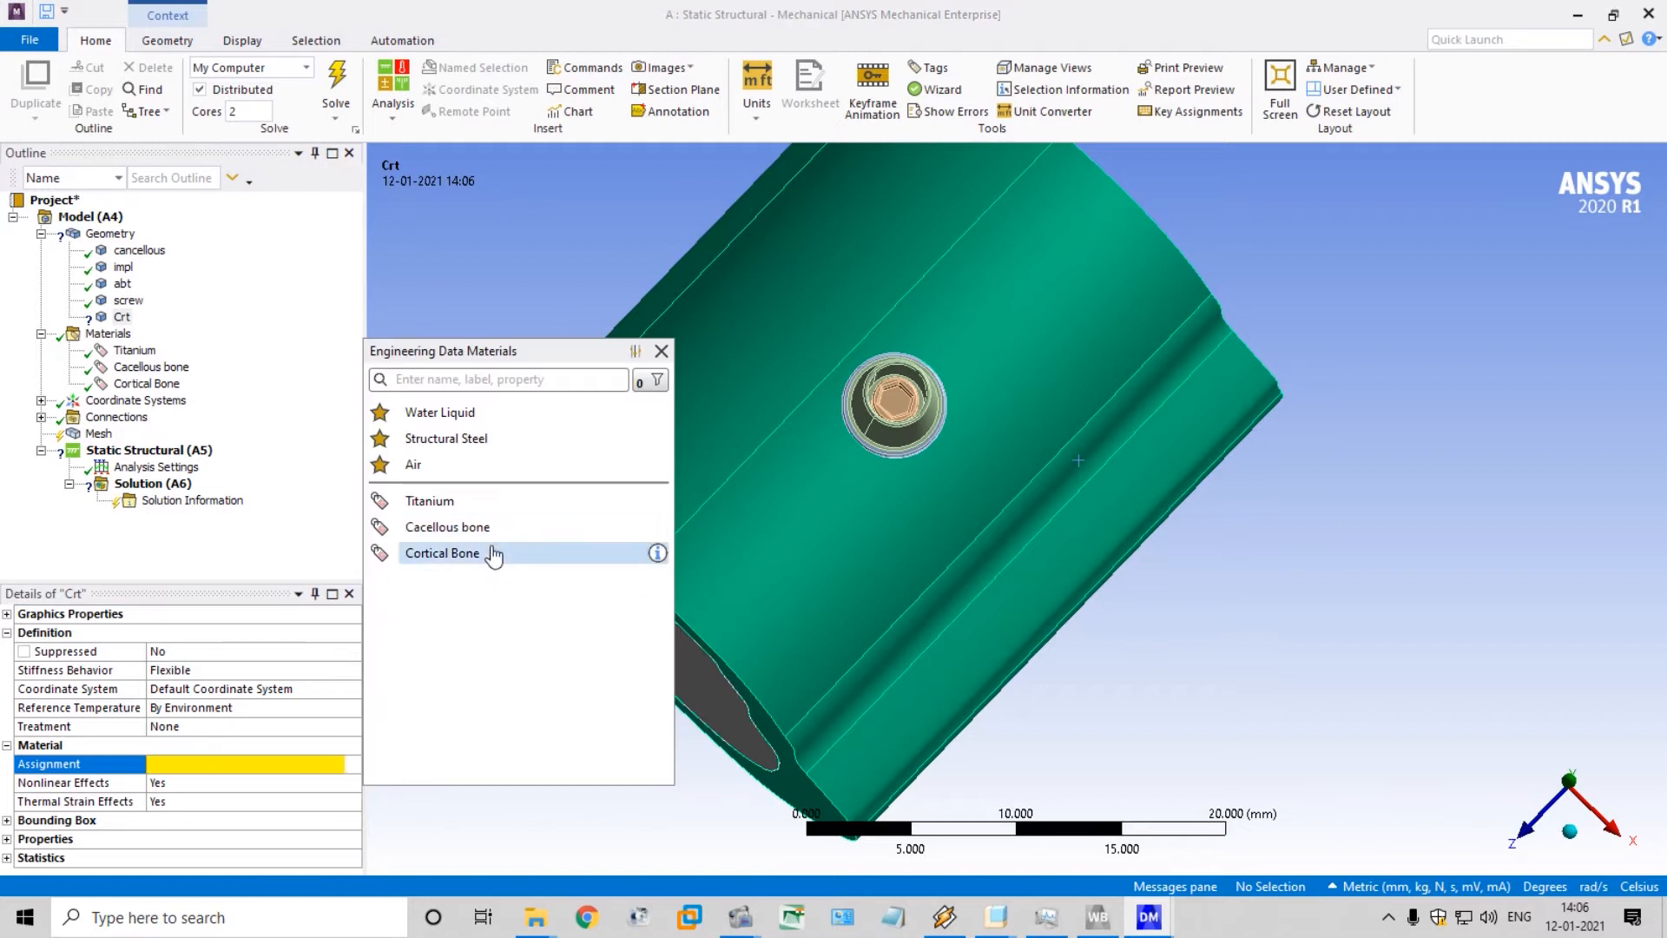
left_click(494, 556)
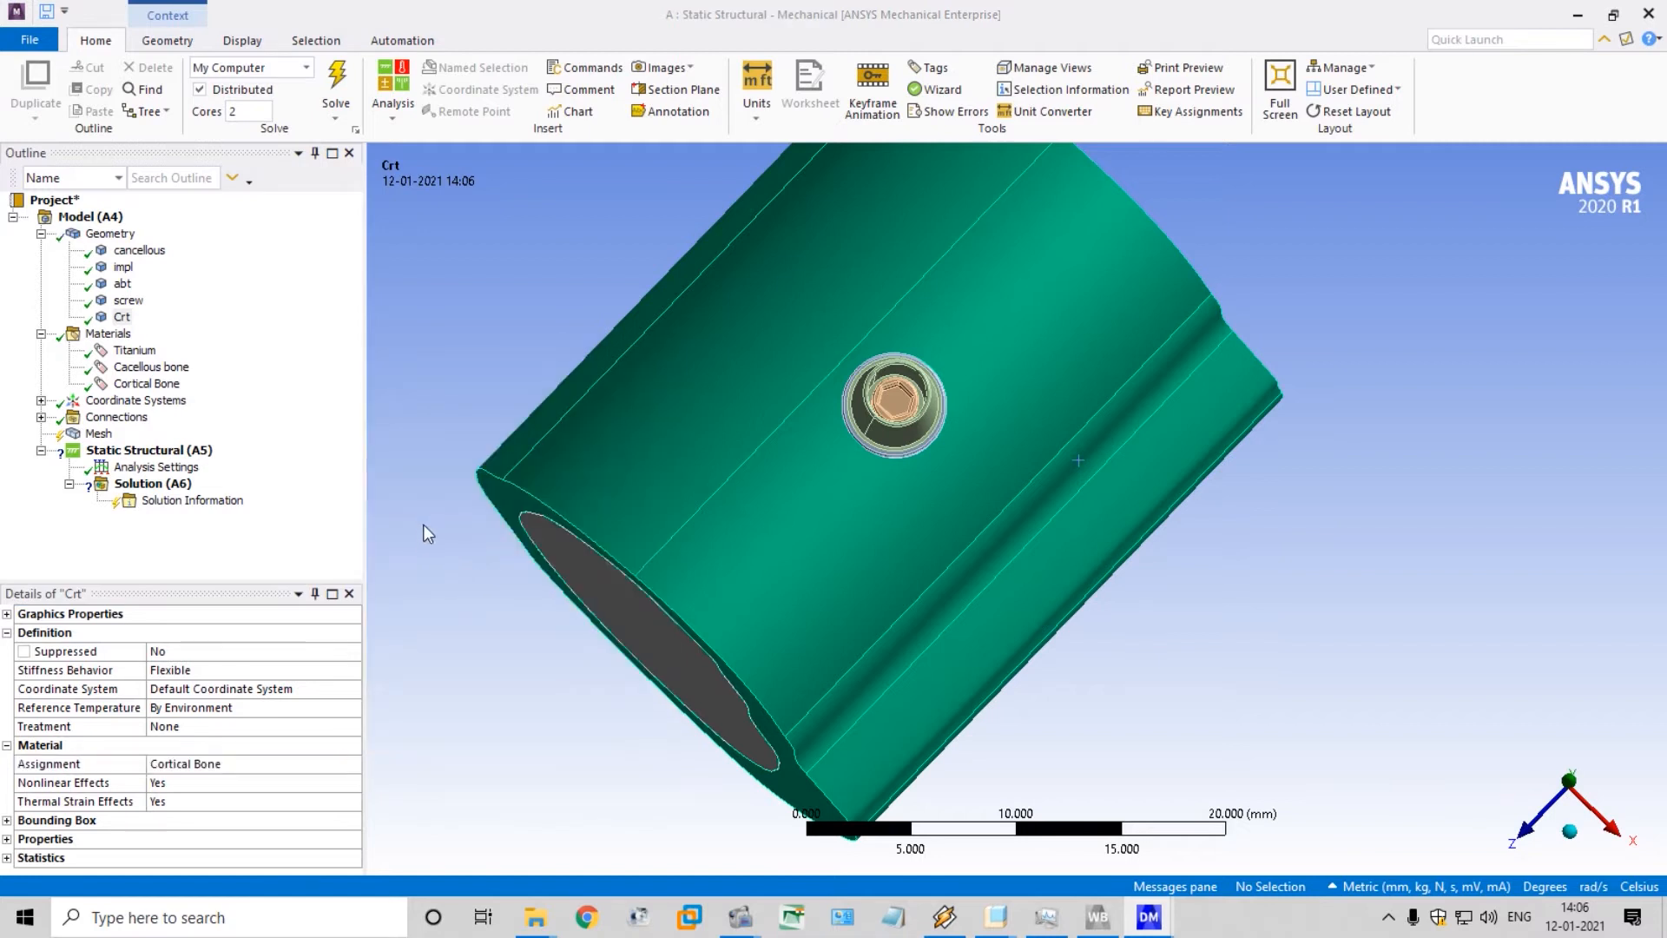
View the model's coordinate systems and expand the Connections down to the individual contact regions
left_click(135, 400)
middle_click_drag(425, 379, 467, 257)
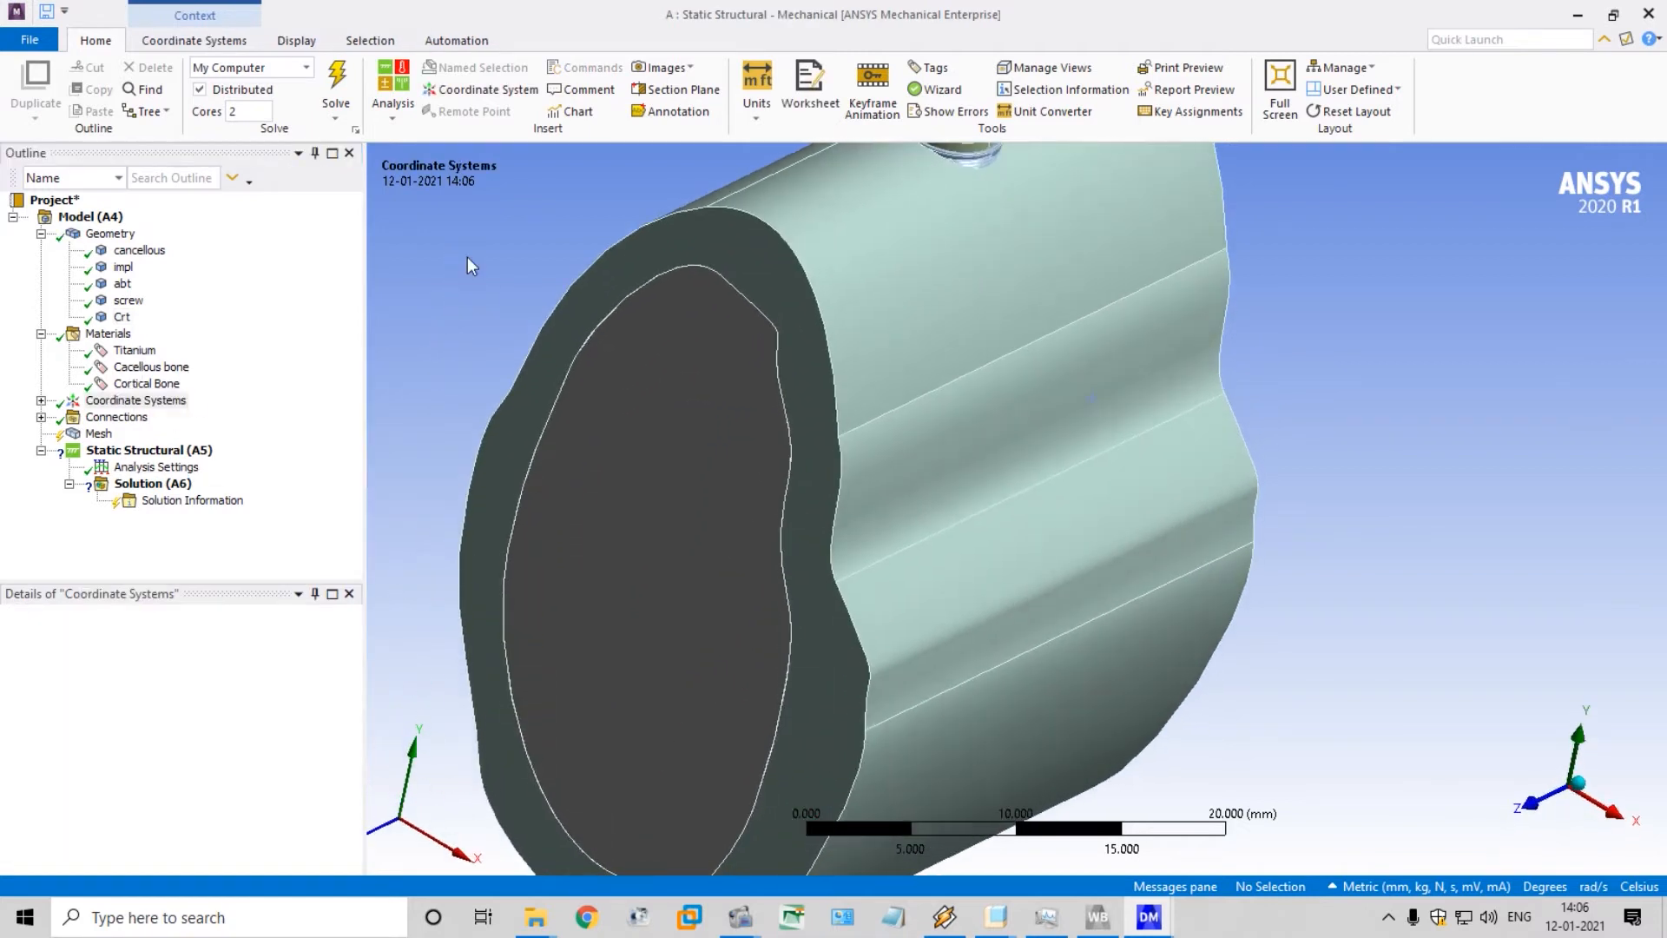
scroll(452, 342, "down", 6)
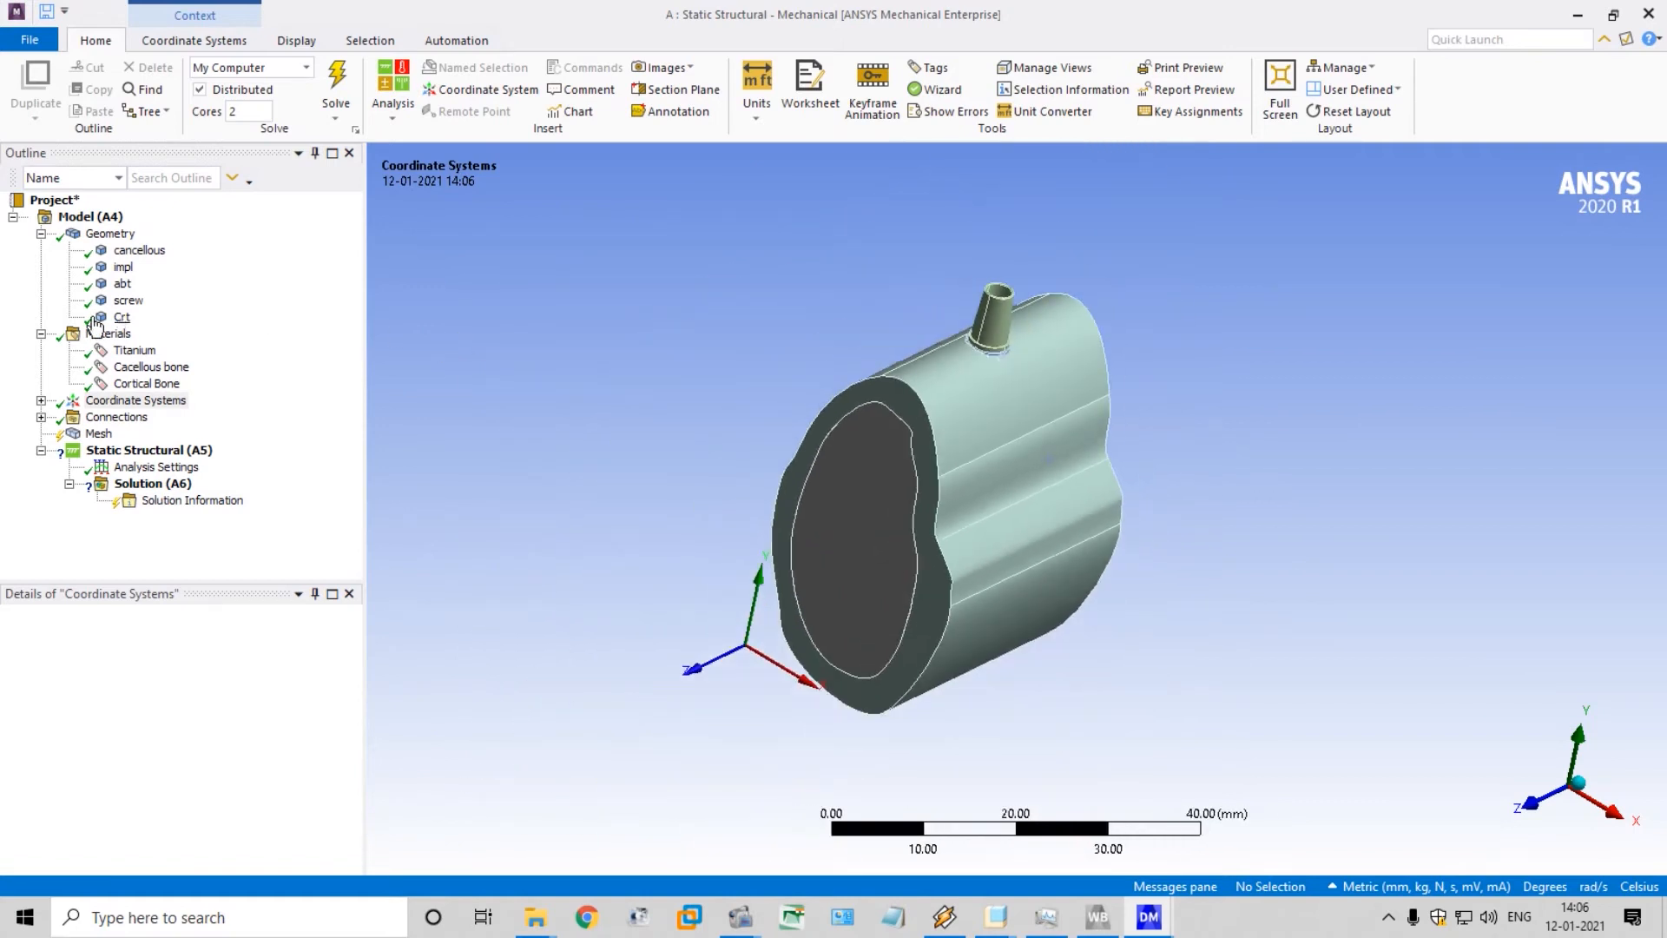
left_click(115, 417)
left_click(41, 417)
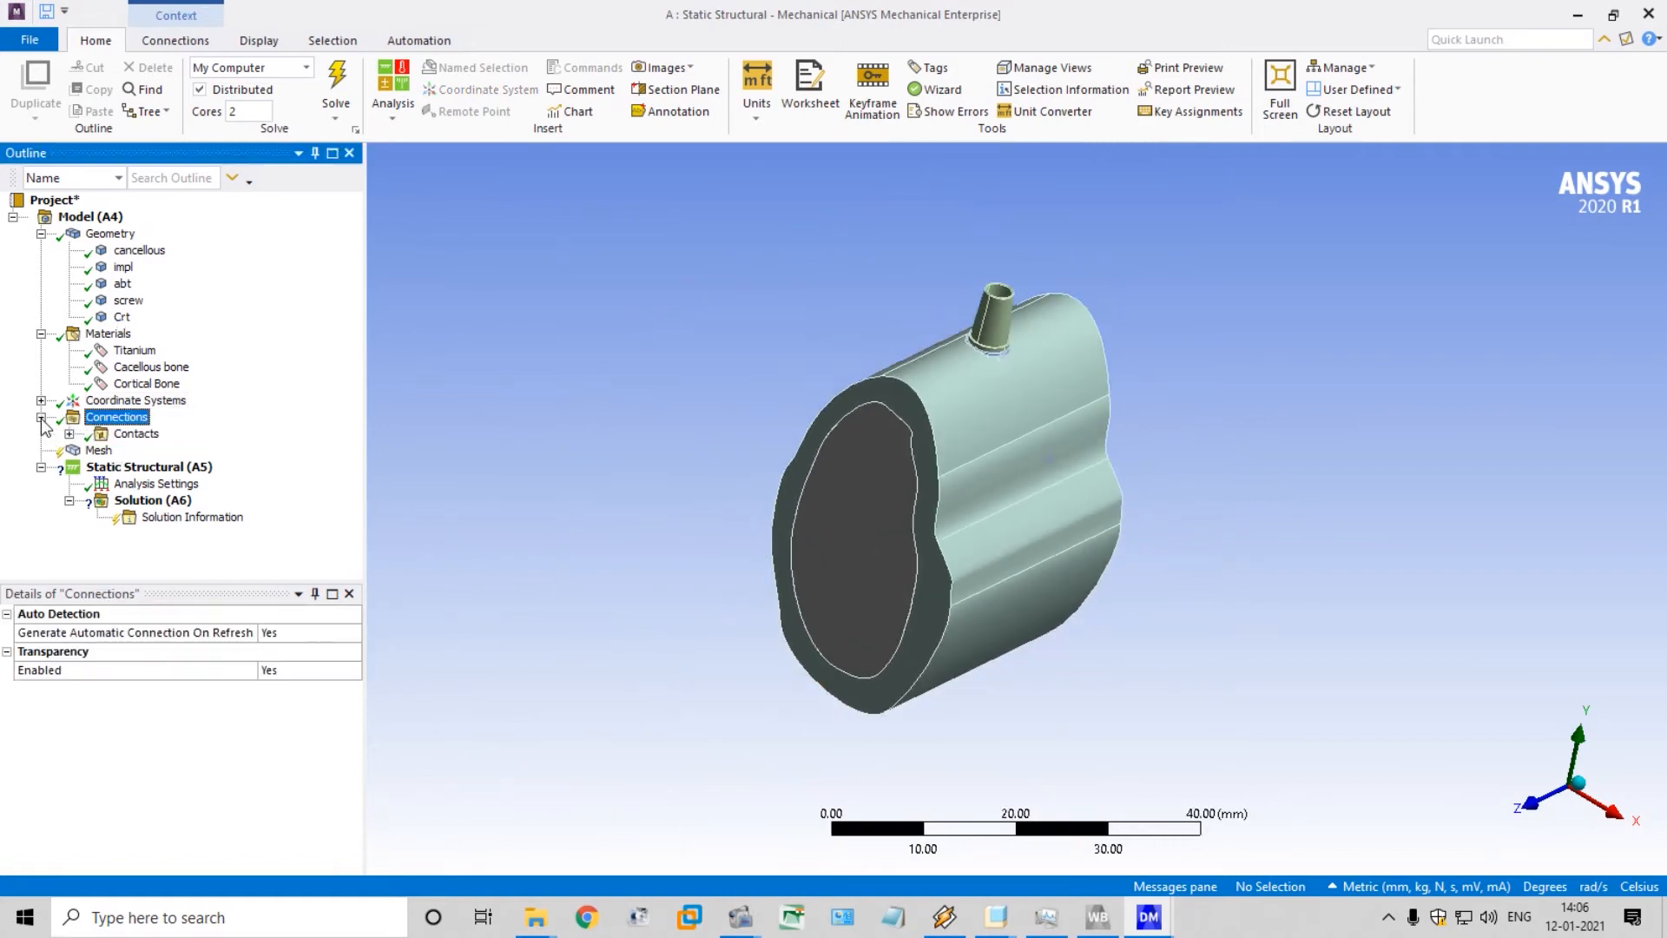
left_click(69, 433)
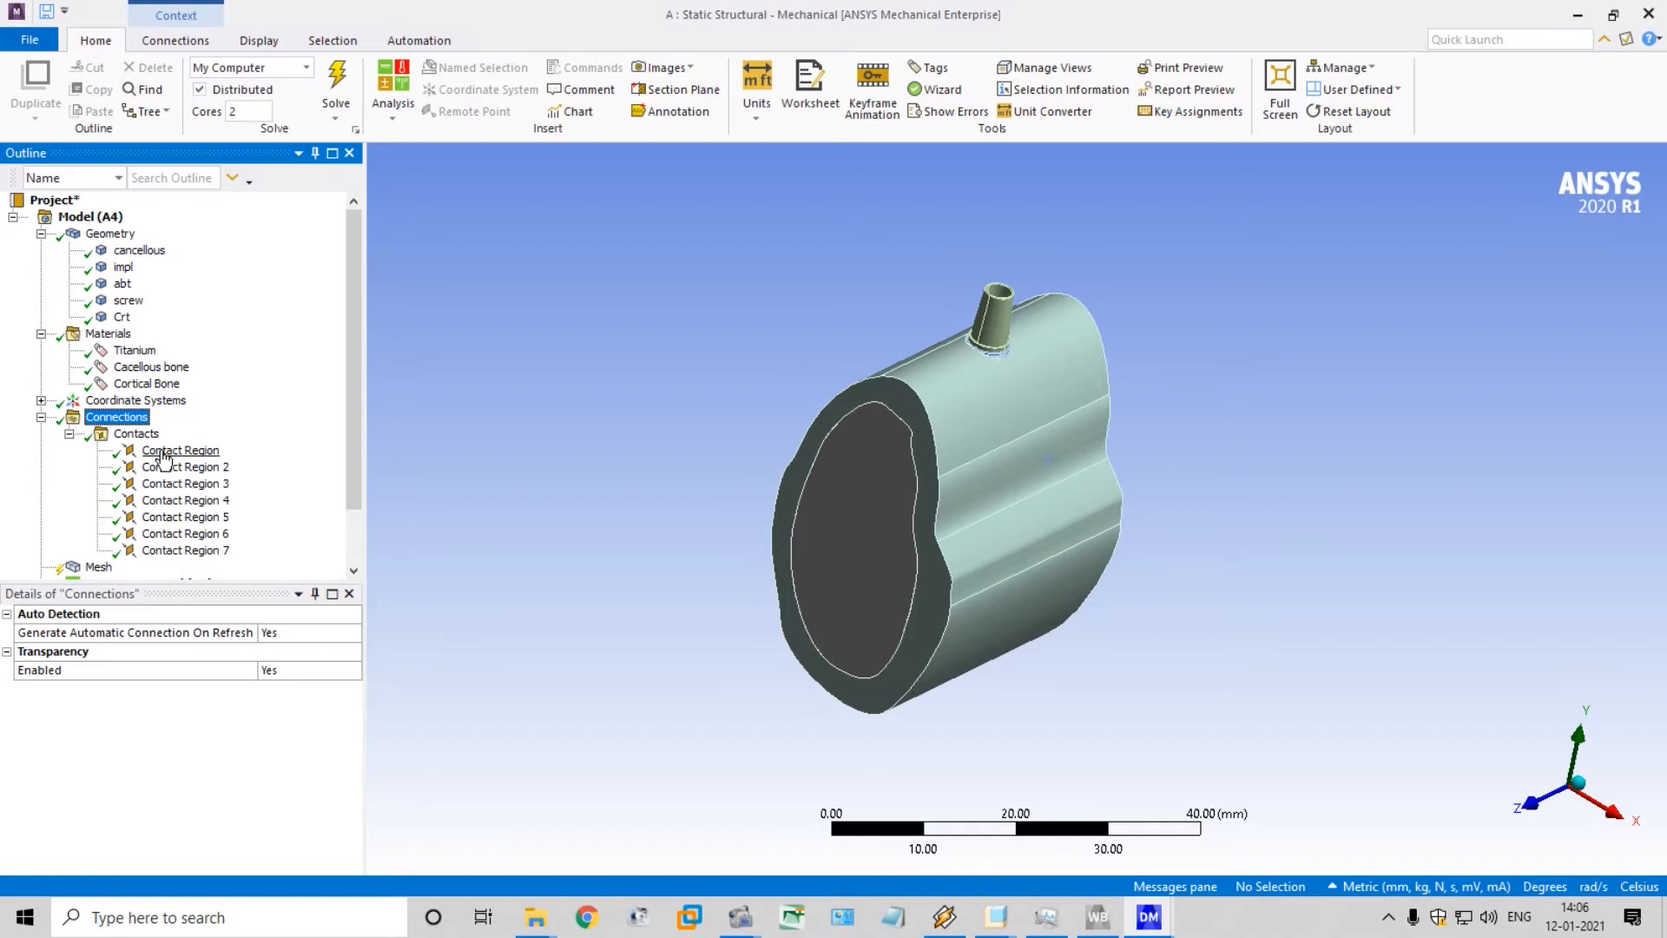
Inspect the first contact region, between the cancellous and impl bodies, and set its type to Frictional
left_click(162, 452)
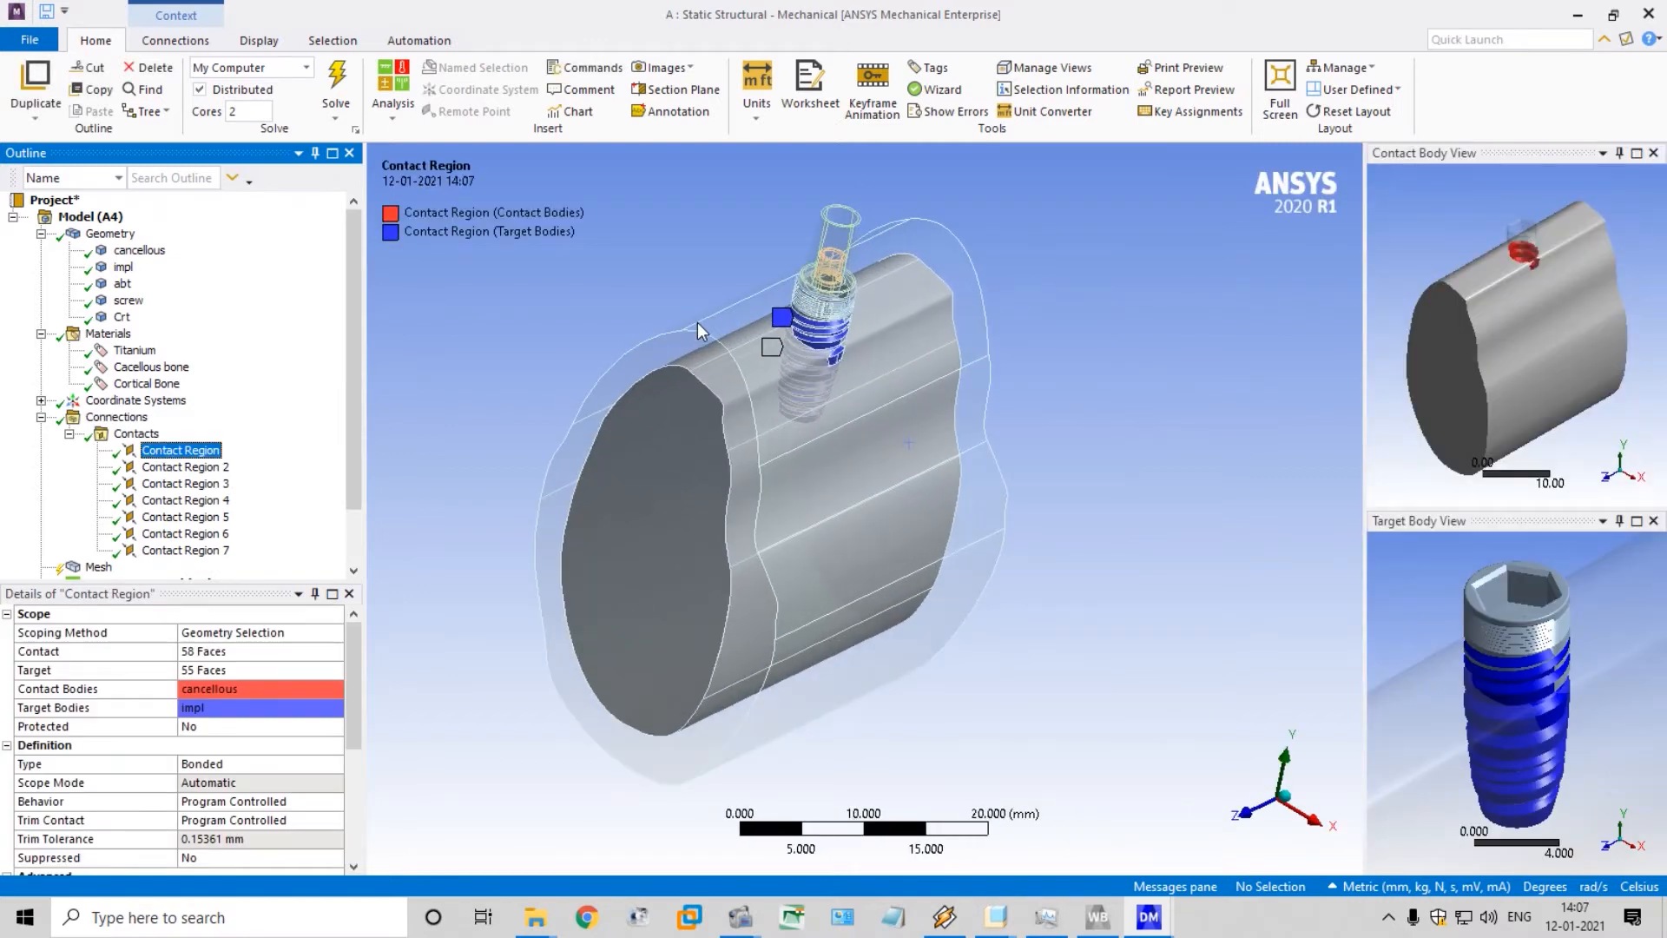
scroll(696, 321, "down", 3)
middle_click_drag(696, 321, 728, 300)
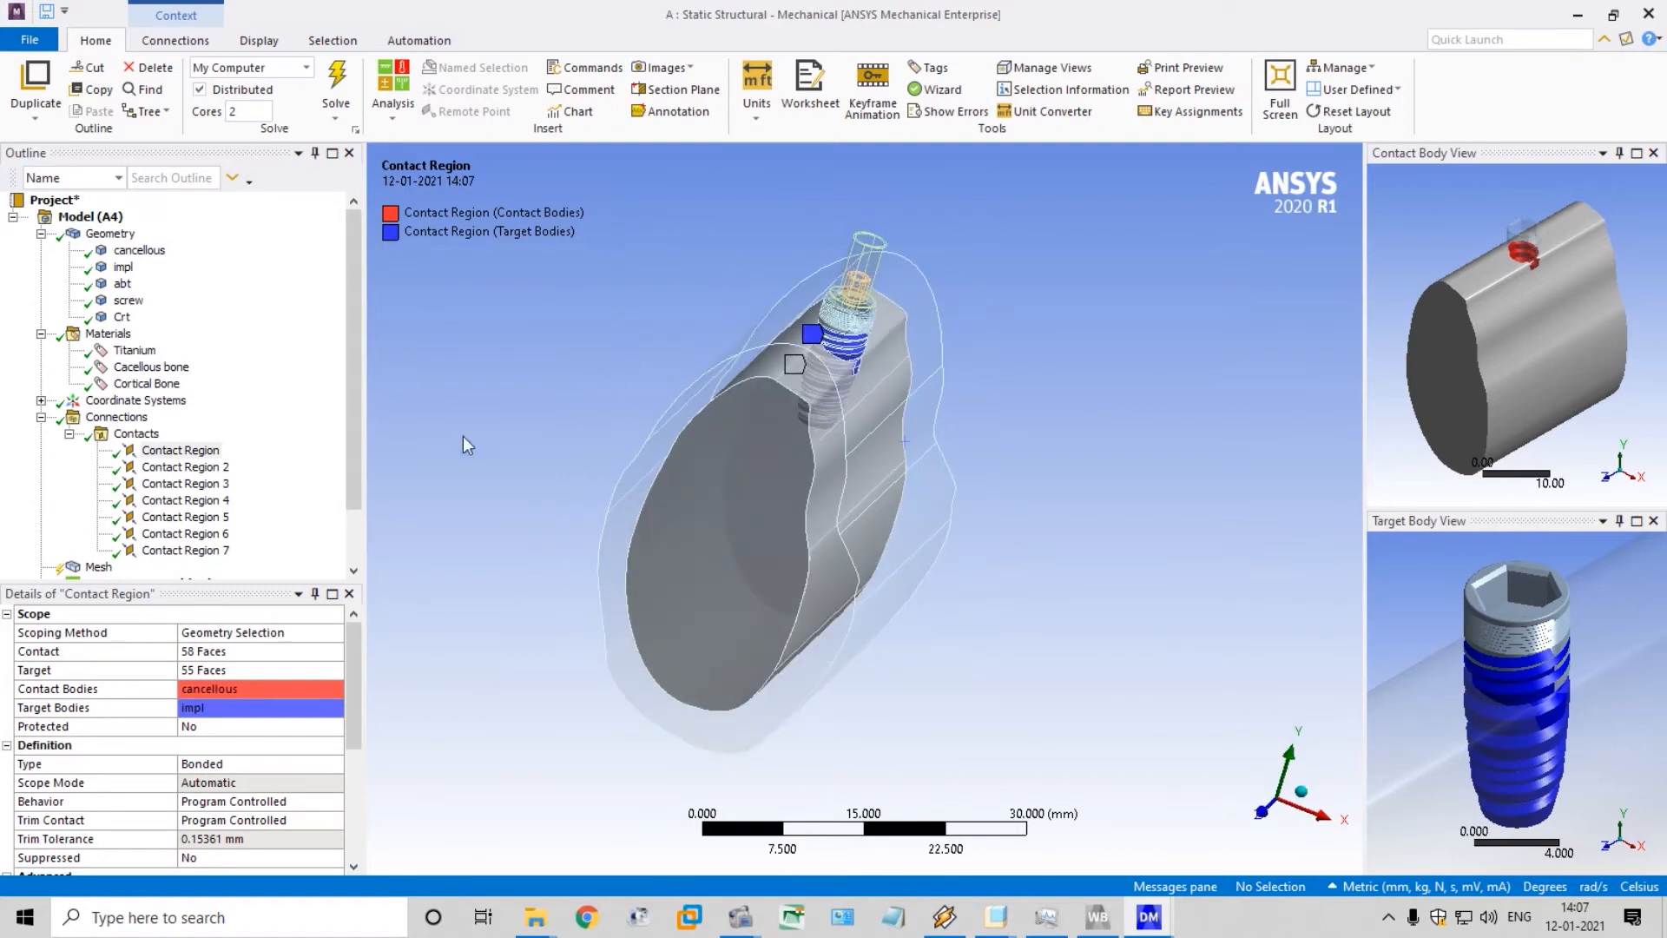
scroll(660, 306, "up", 3)
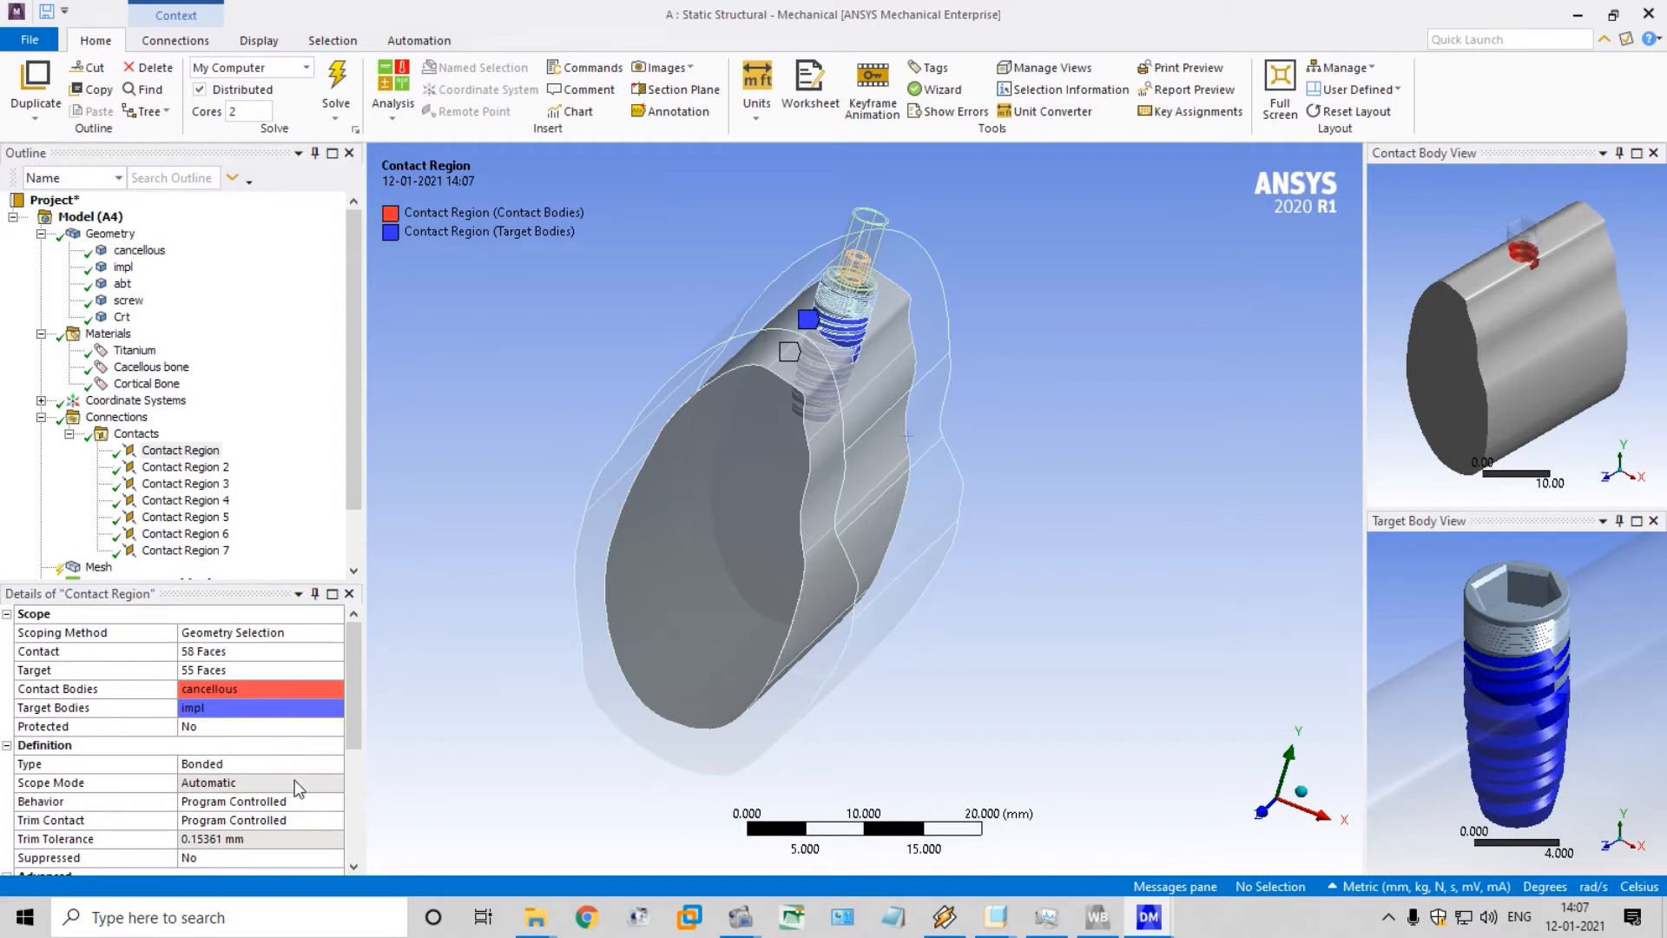
left_click(337, 768)
left_click(336, 765)
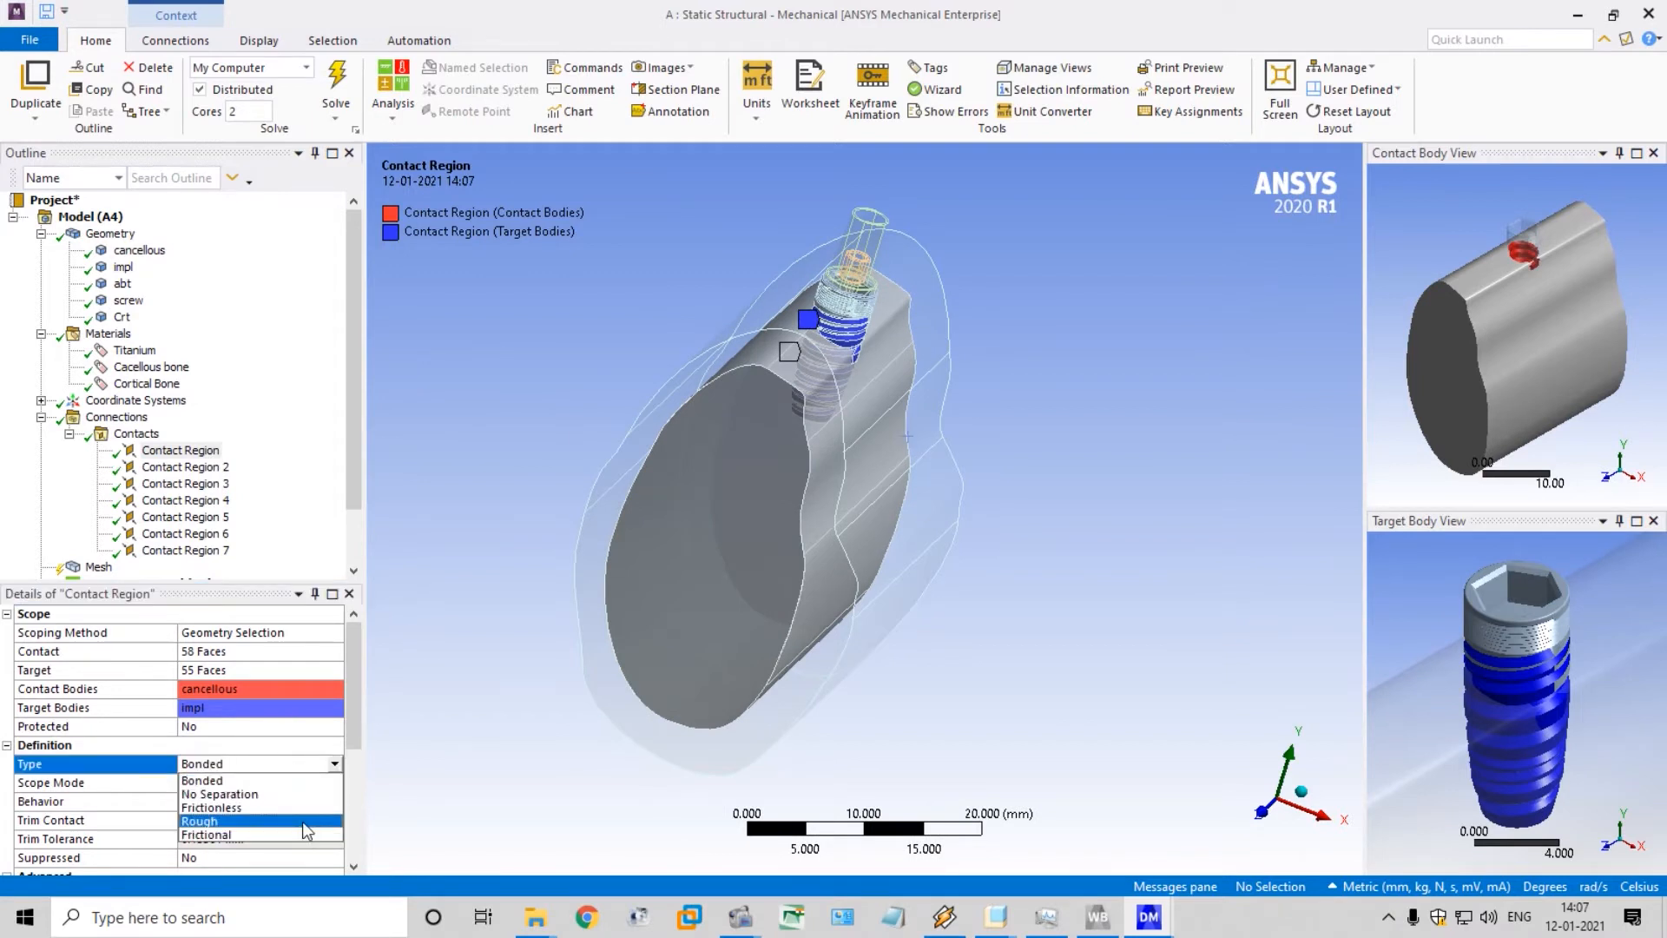
left_click(301, 834)
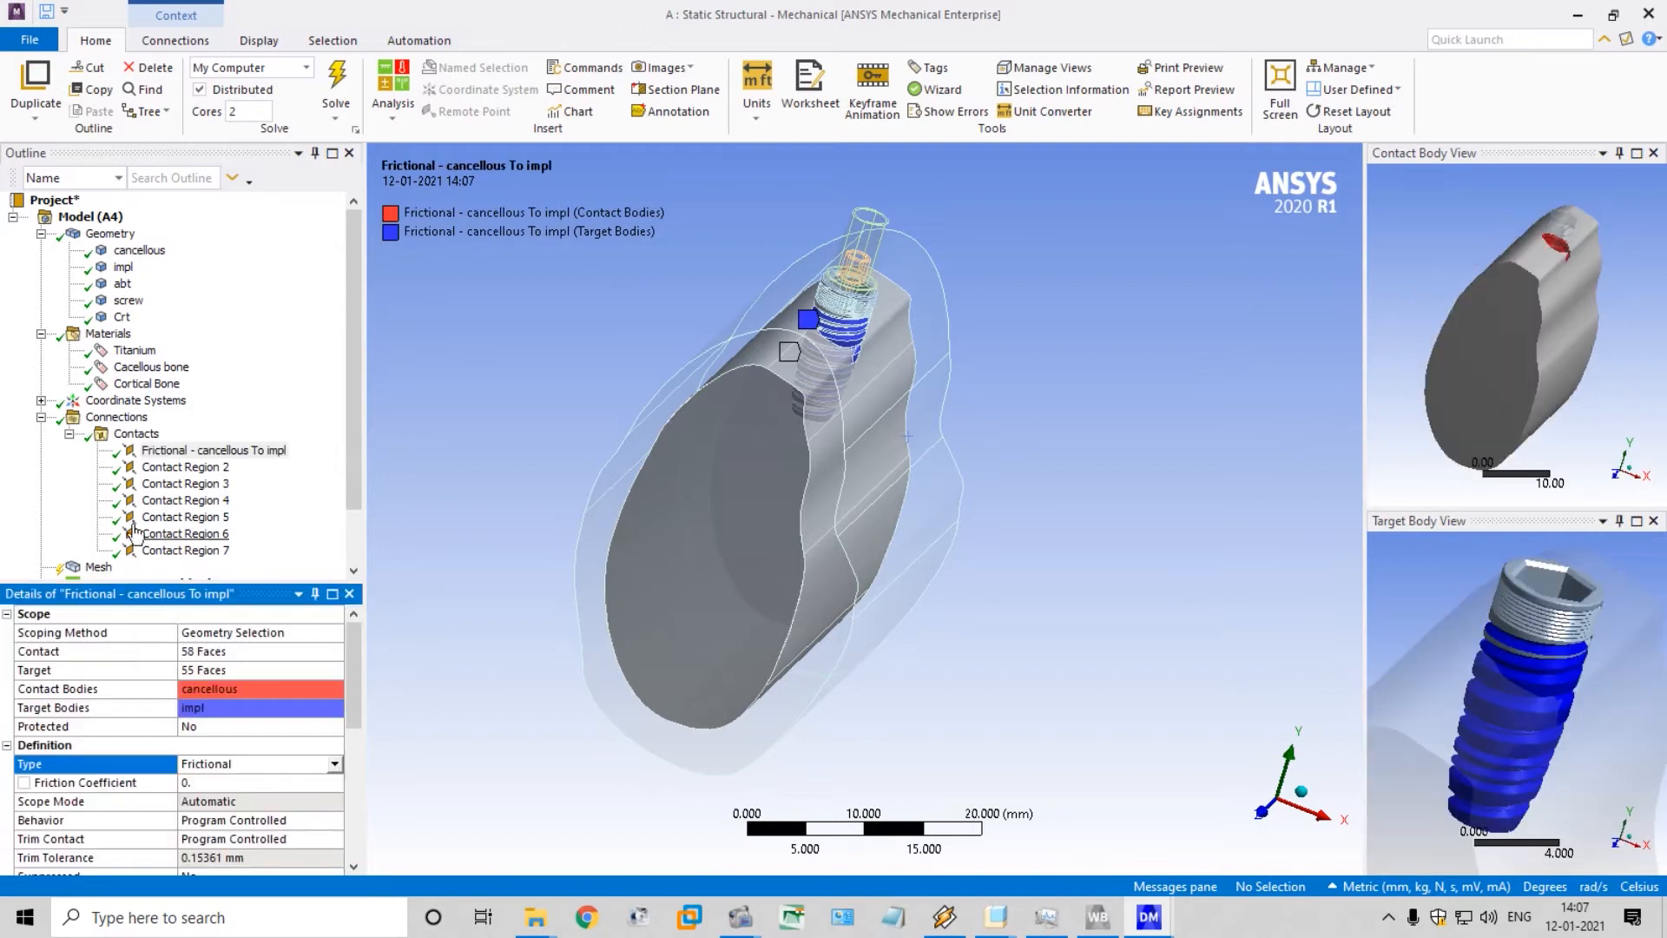
Set the contact type of Contact Region 2, between the cancellous and Crt bodies, to Rough
left_click(182, 469)
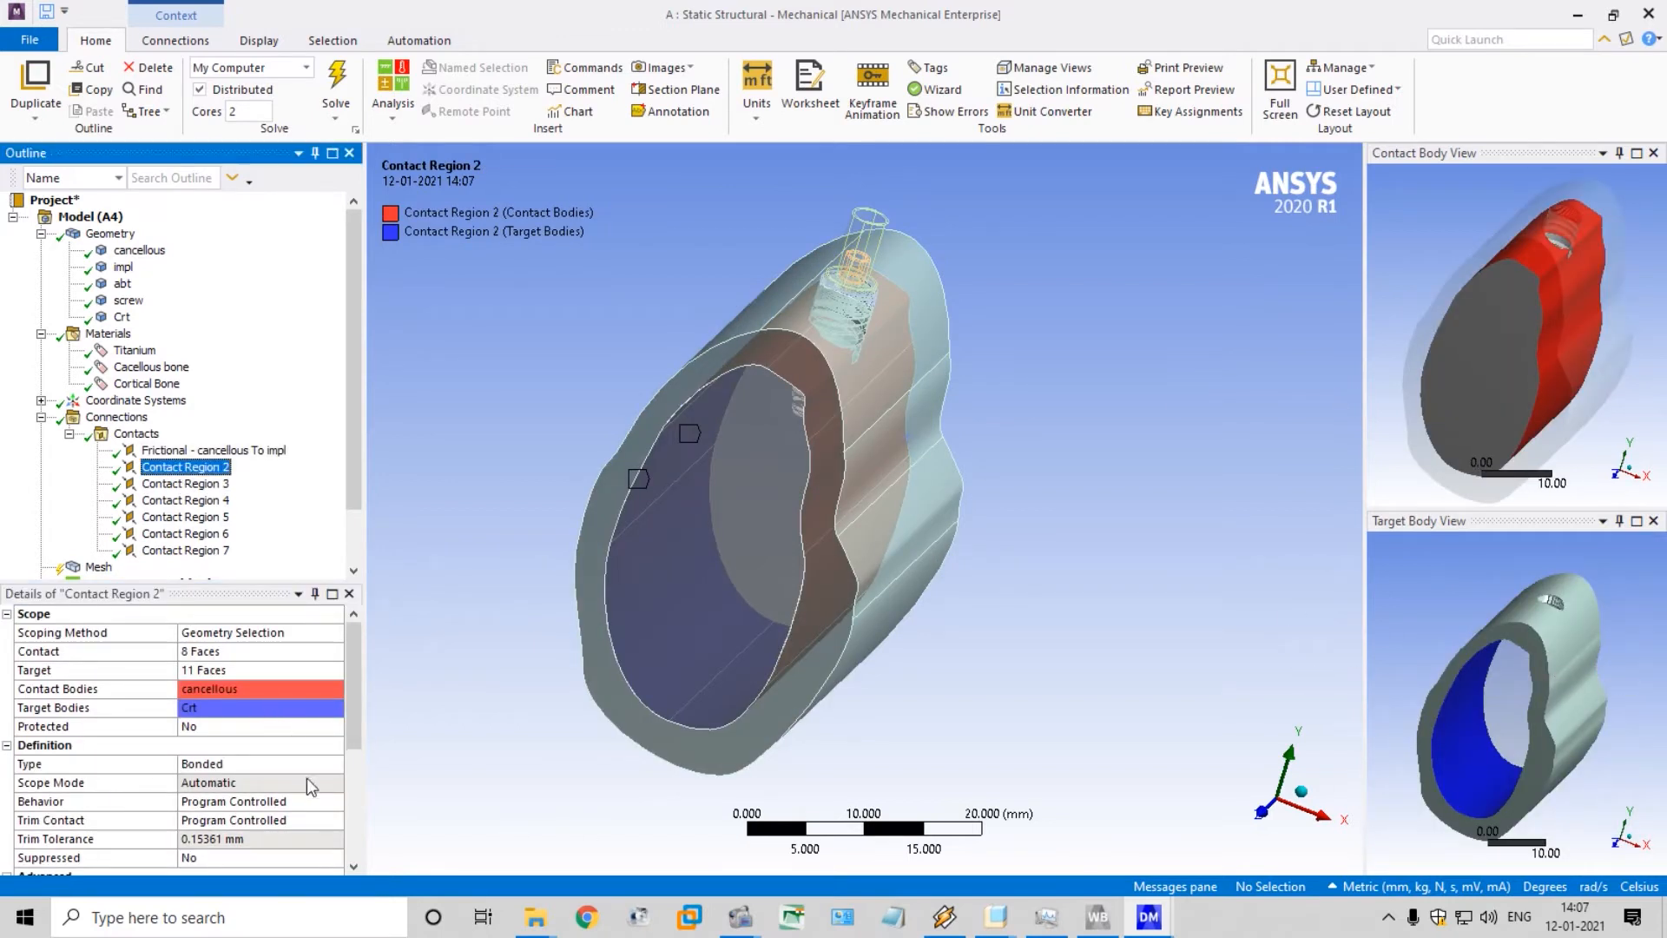
left_click(333, 763)
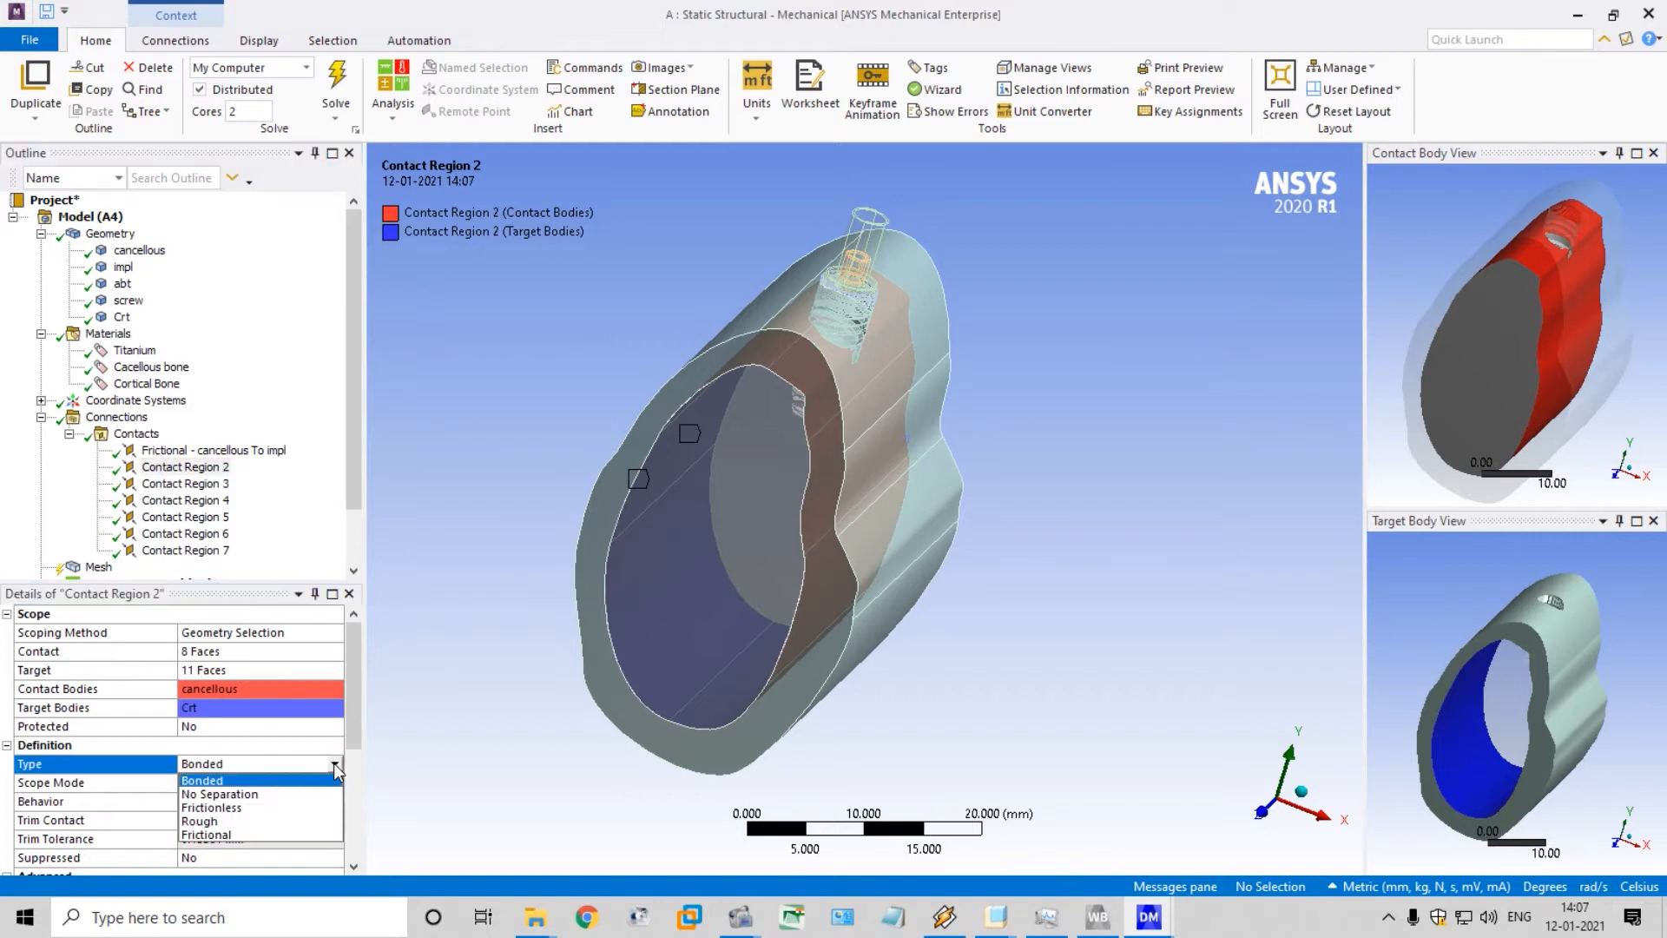
left_click(321, 822)
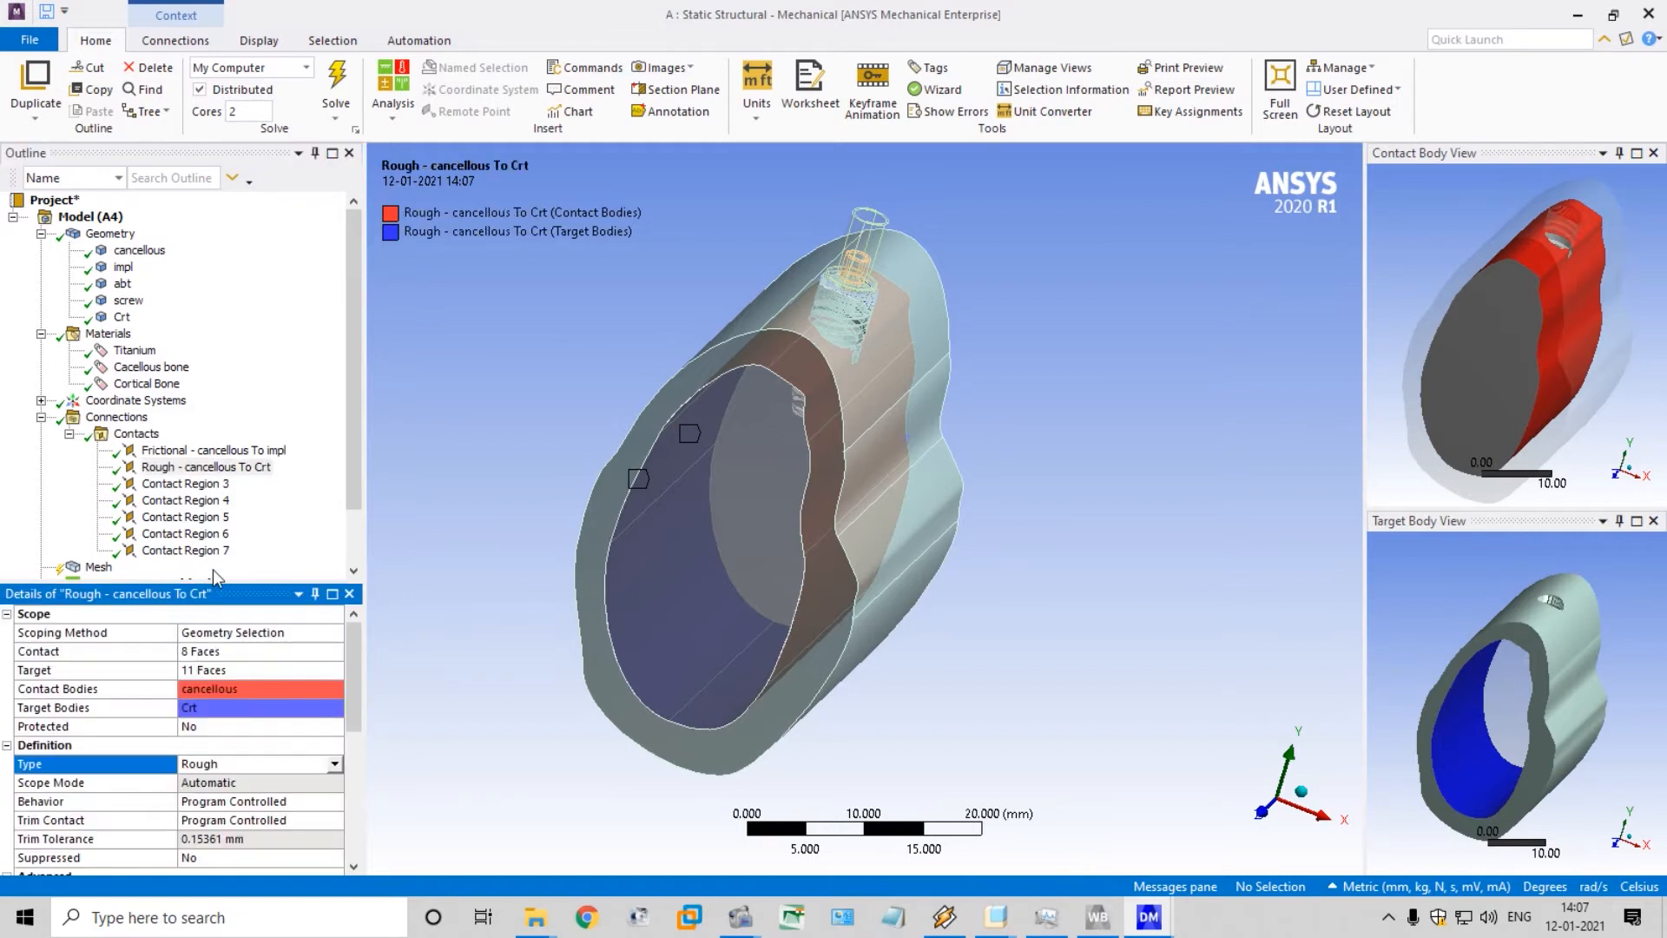
Set the contact type of Contact Region 3, between the impl and abt bodies, to No Separation
left_click(190, 485)
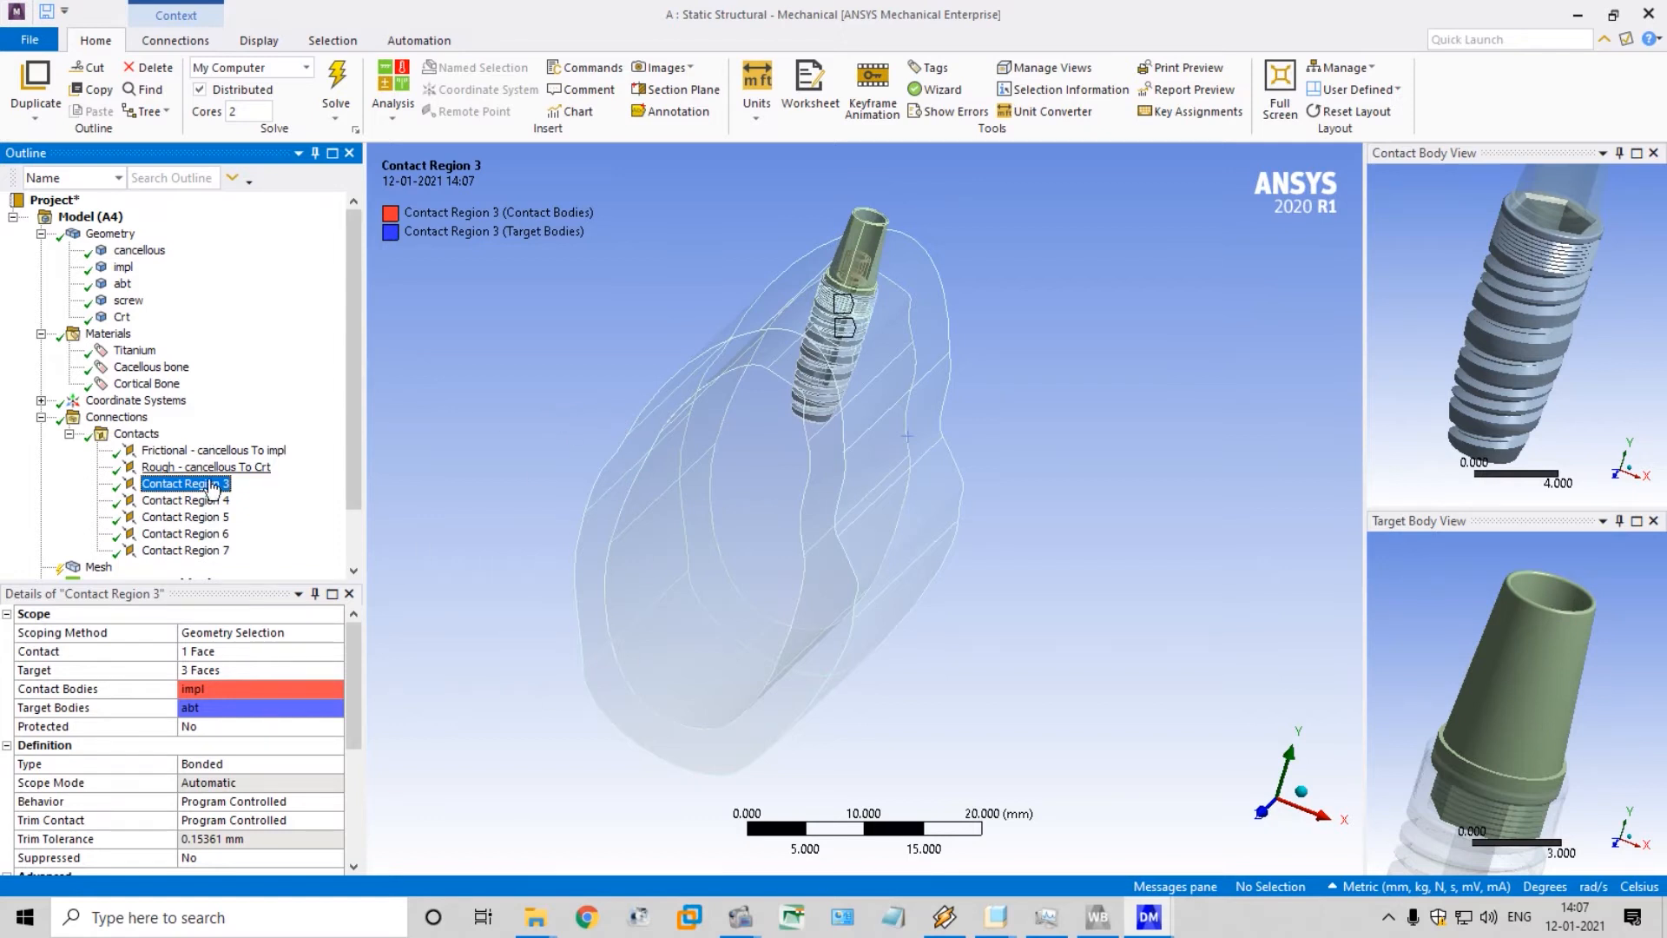
left_click(339, 760)
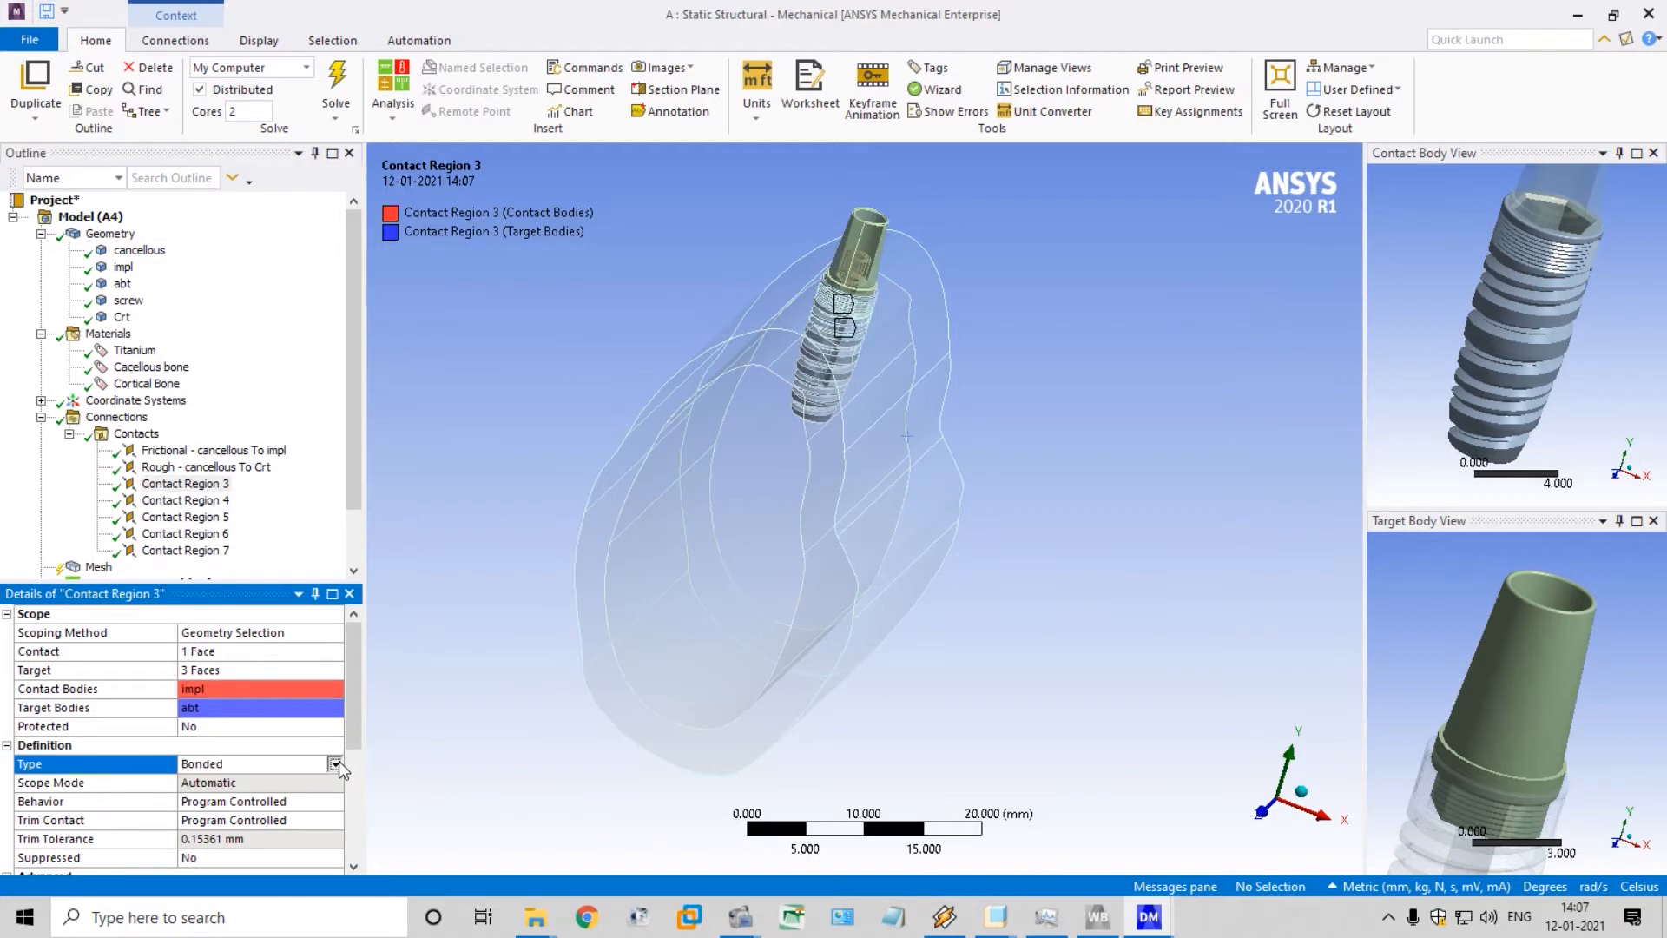
left_click(335, 762)
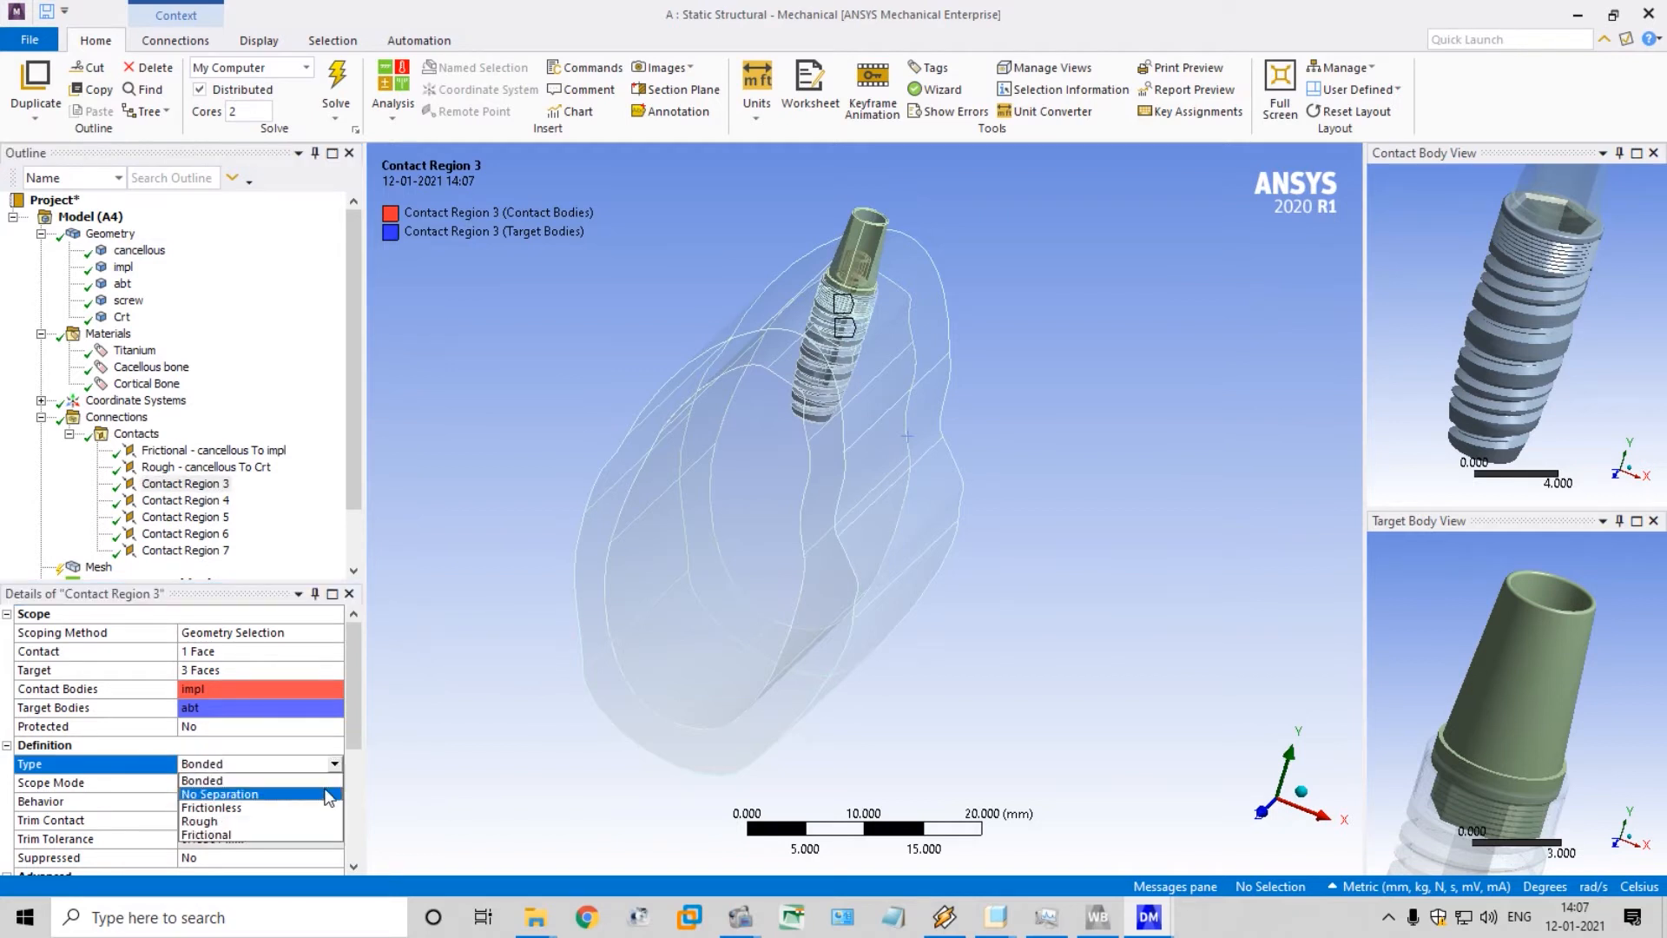
left_click(327, 793)
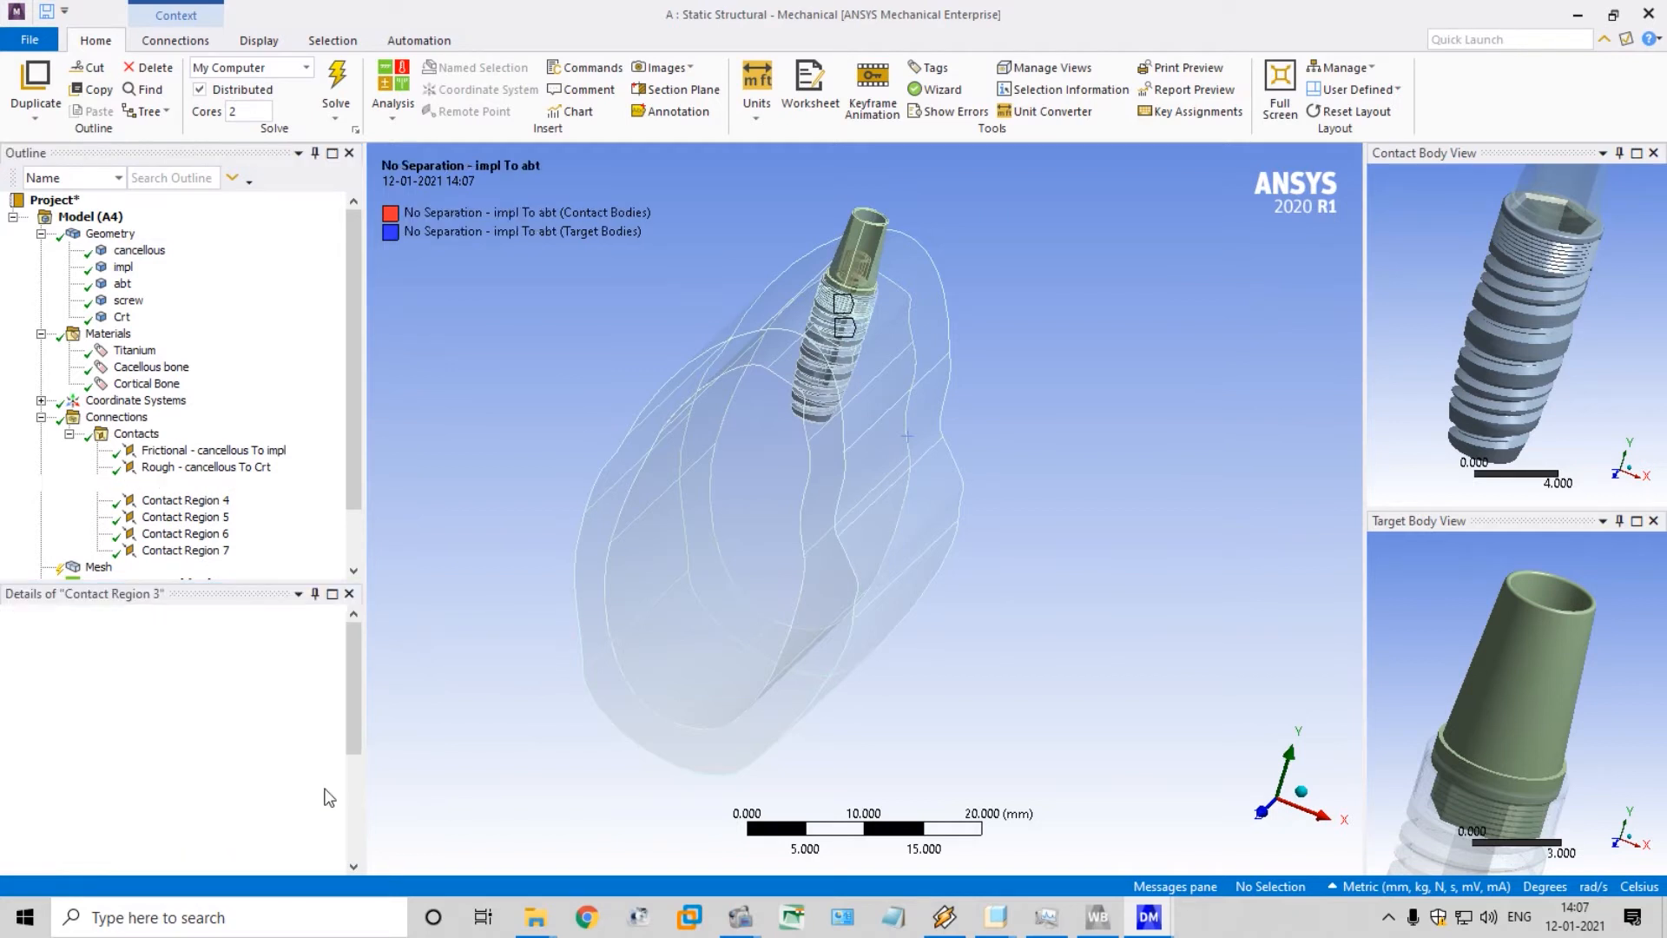
Set the contact type of Contact Region 4, between the impl and screw bodies, to Frictional
left_click(200, 502)
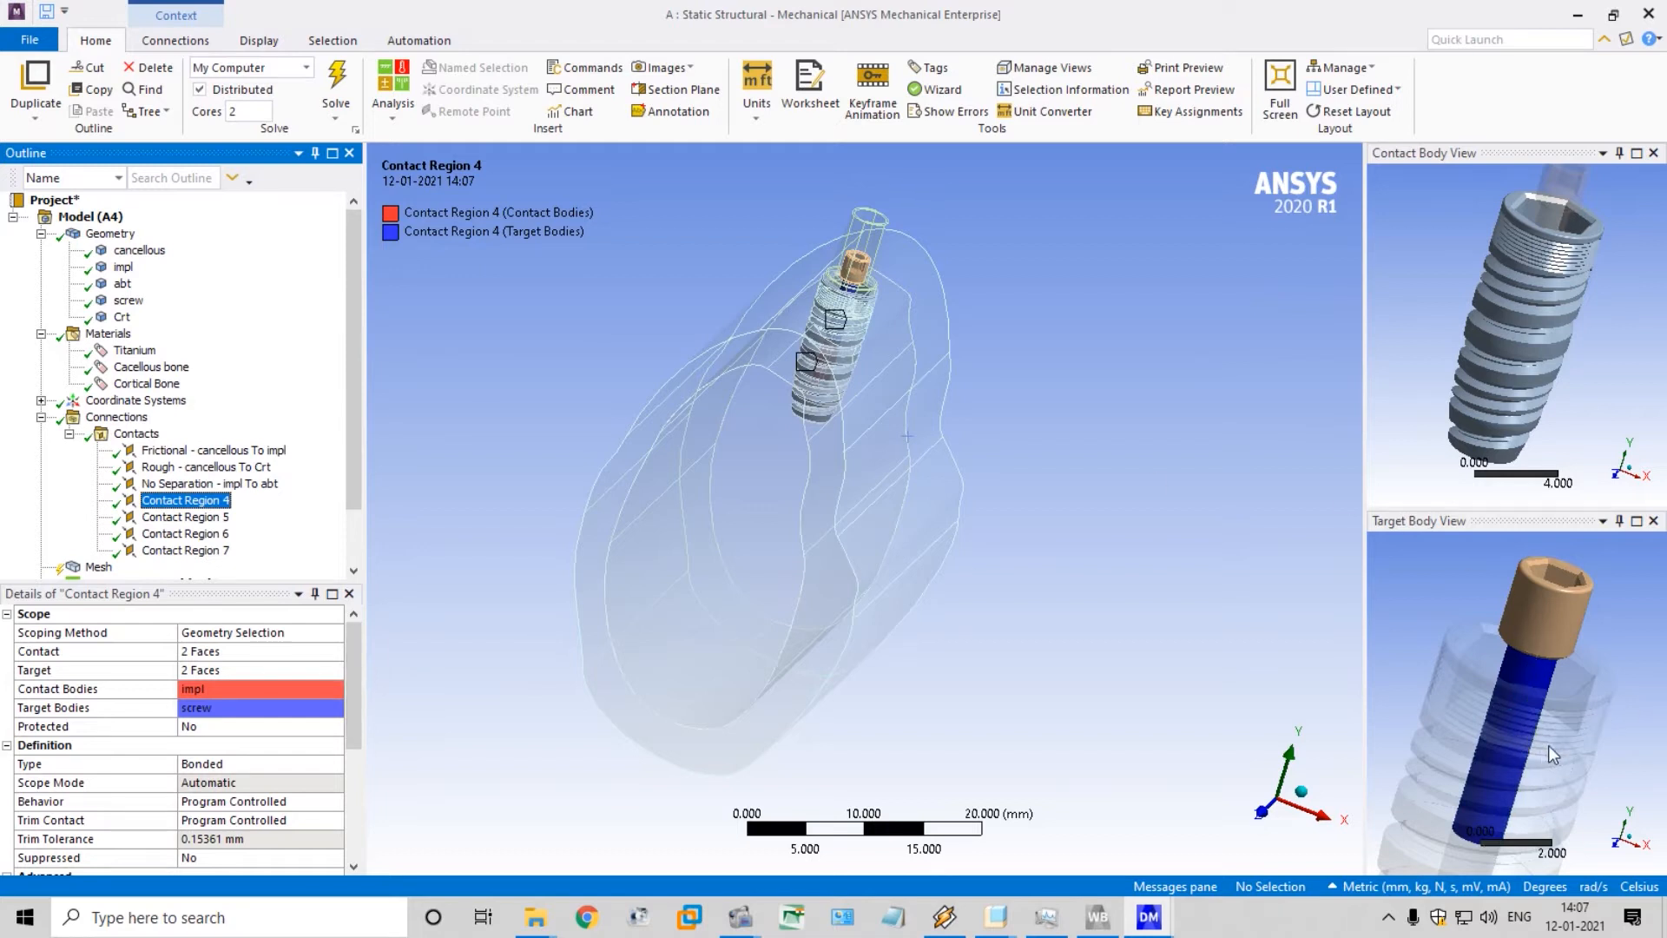
left_click(333, 765)
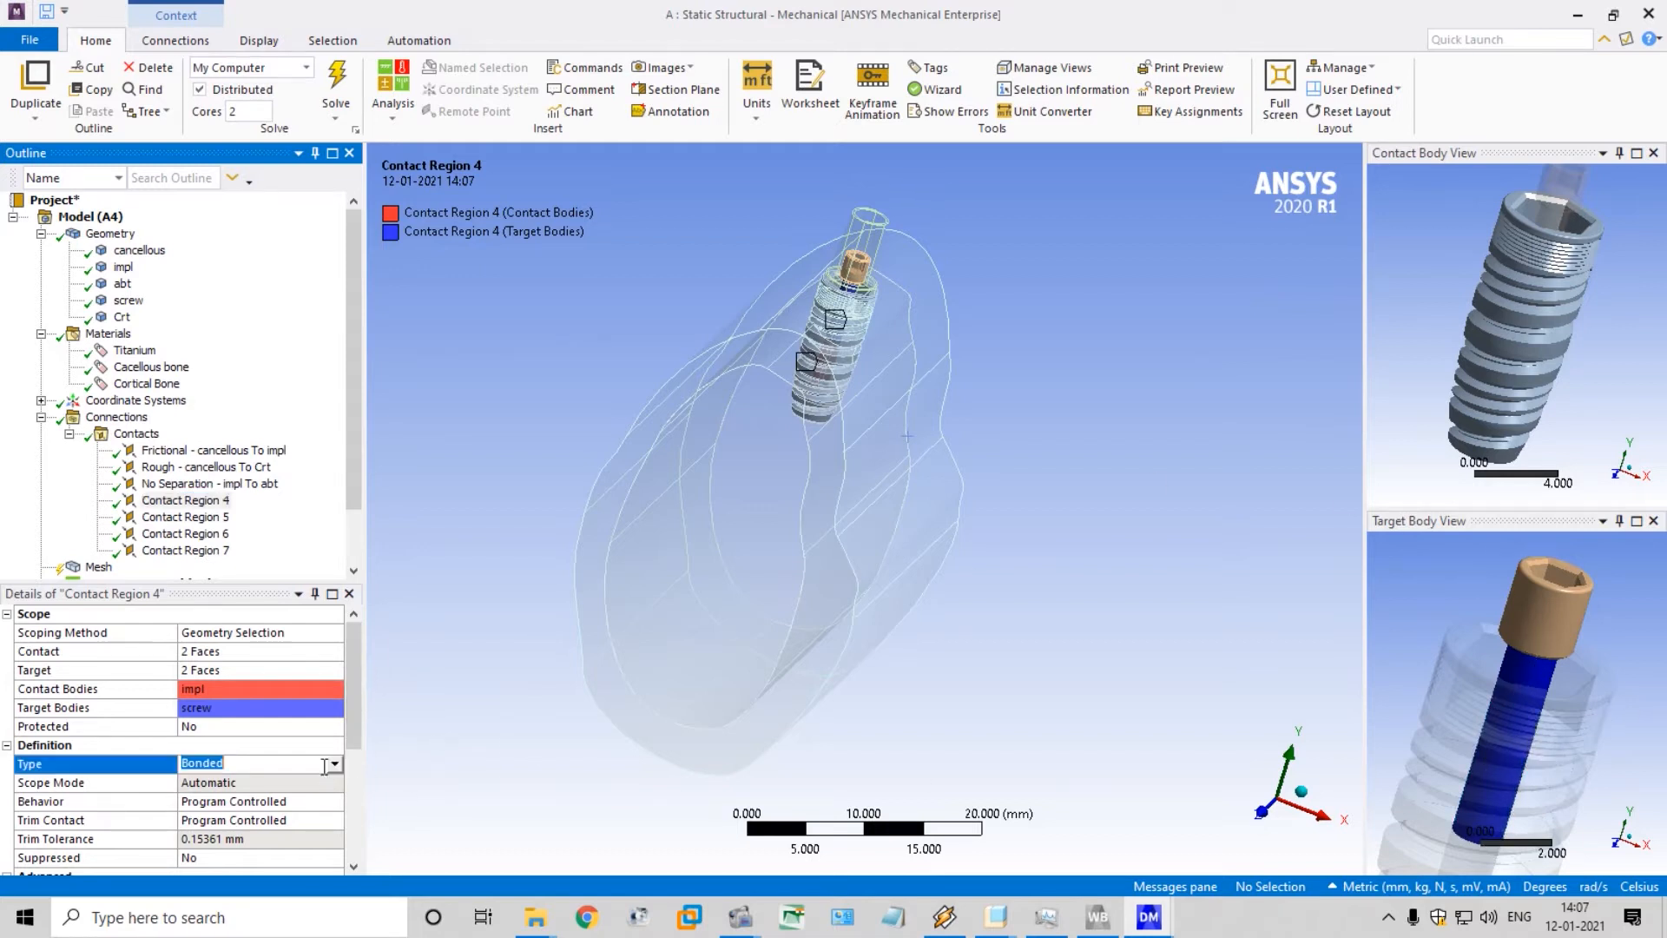
left_click(334, 765)
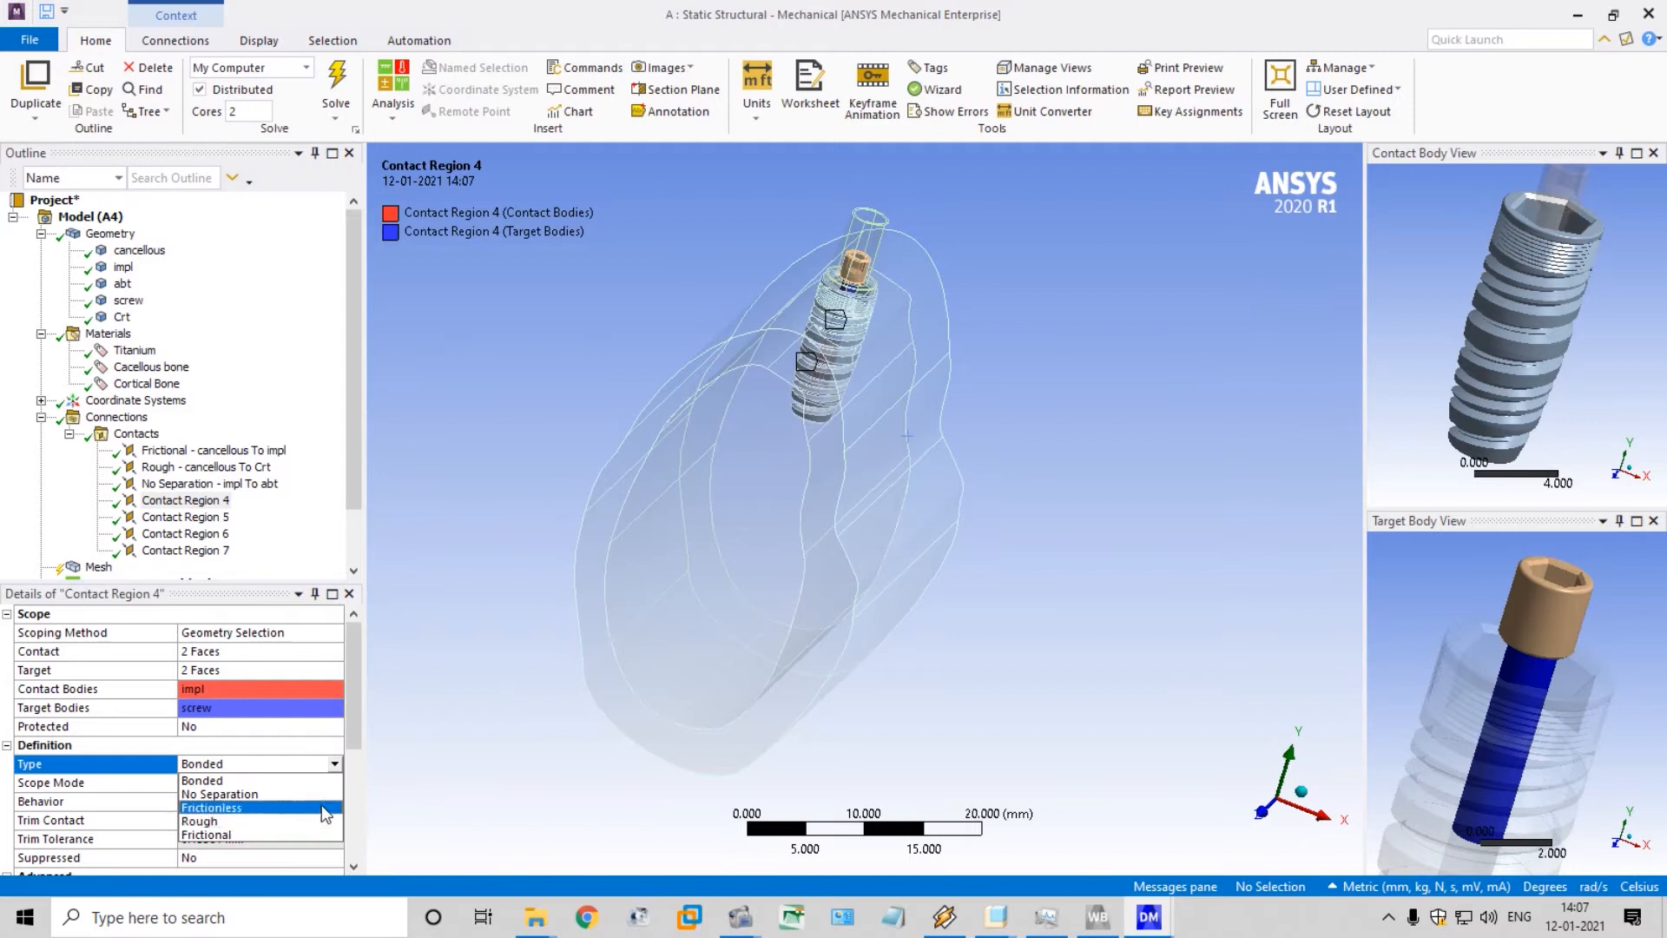
left_click(316, 821)
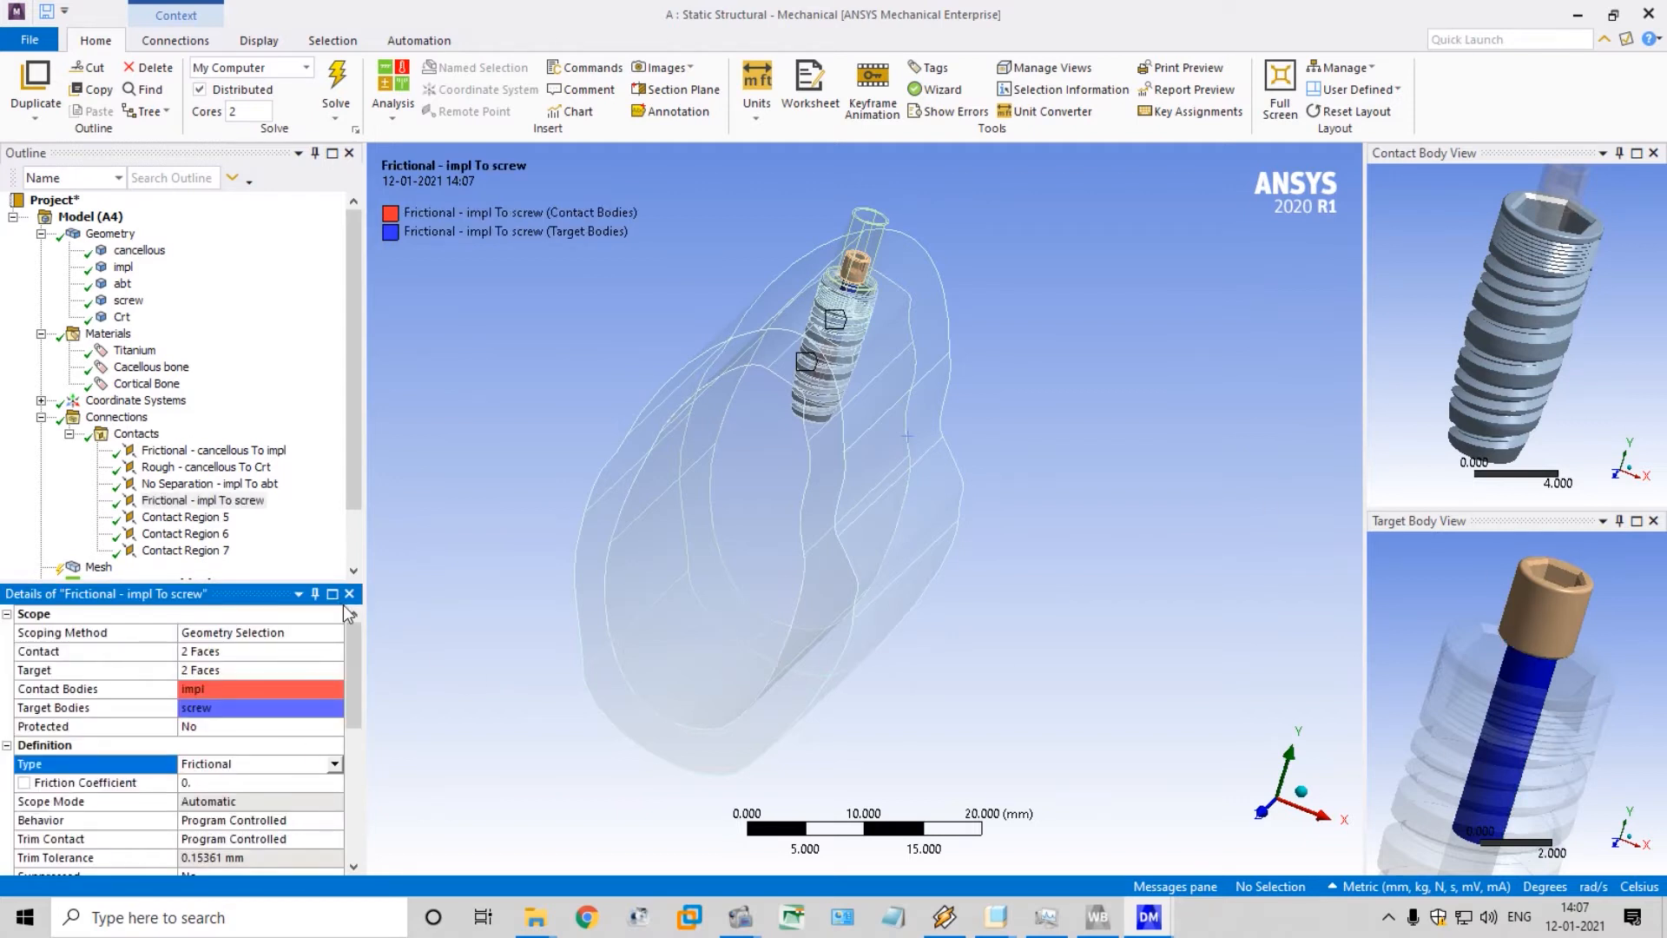
scroll(448, 462, "up", 2)
scroll(448, 461, "down", 2)
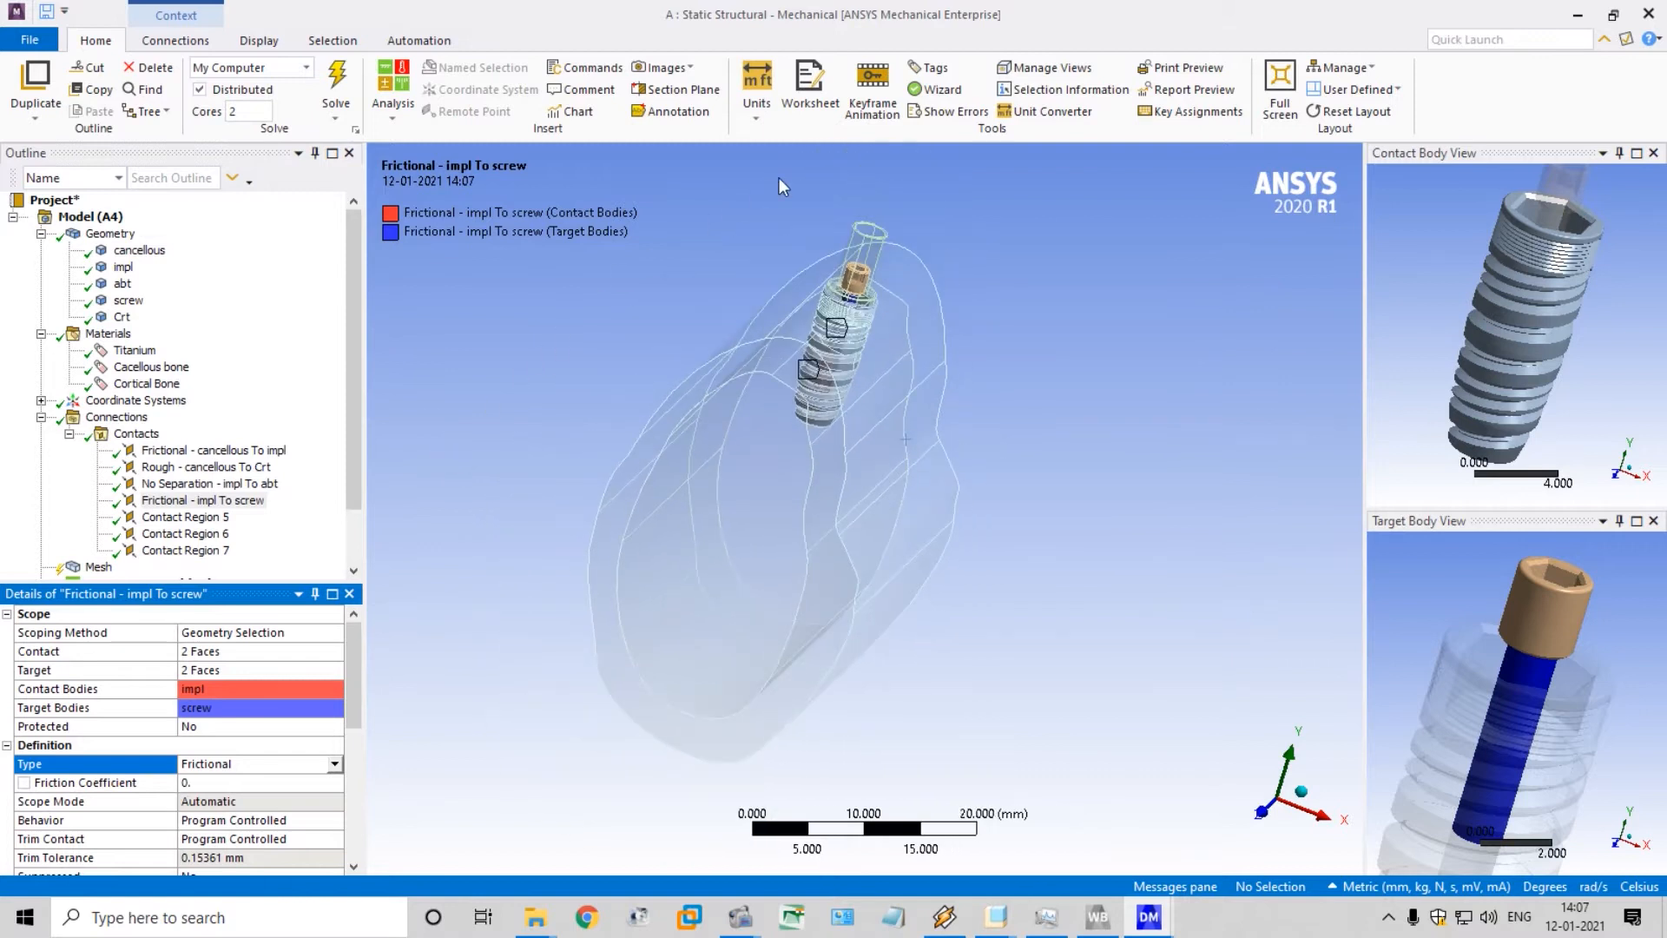
scroll(779, 182, "up", 2)
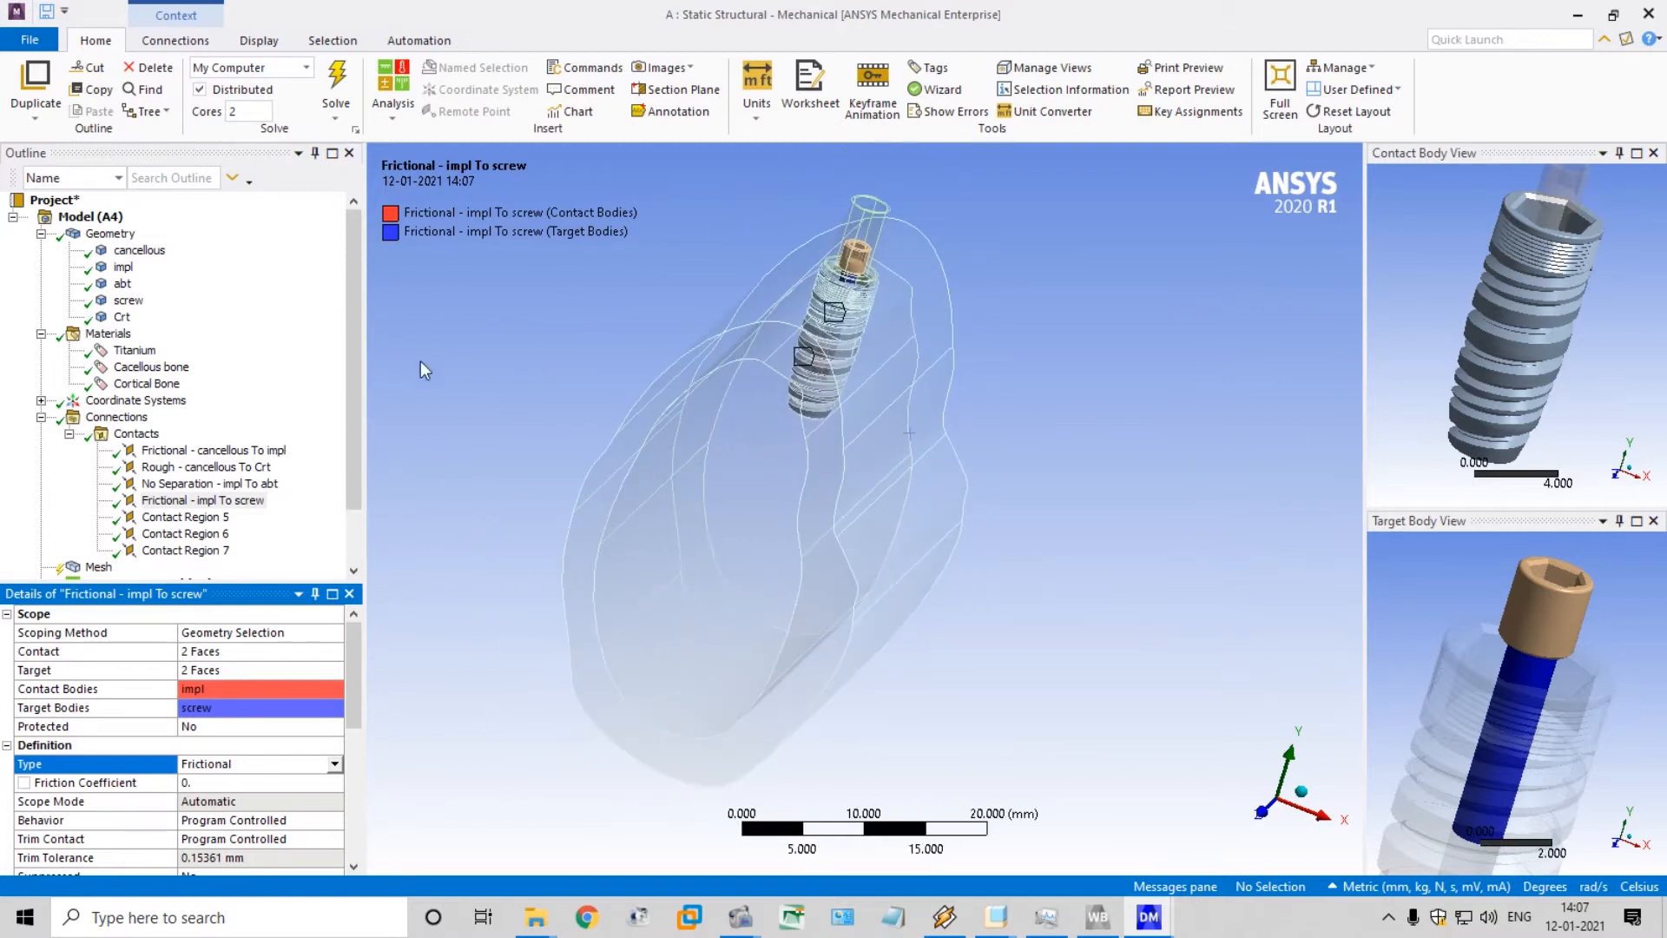
Set the contact type of Contact Region 5, between the impl and Crt bodies, to Frictional
left_click(183, 518)
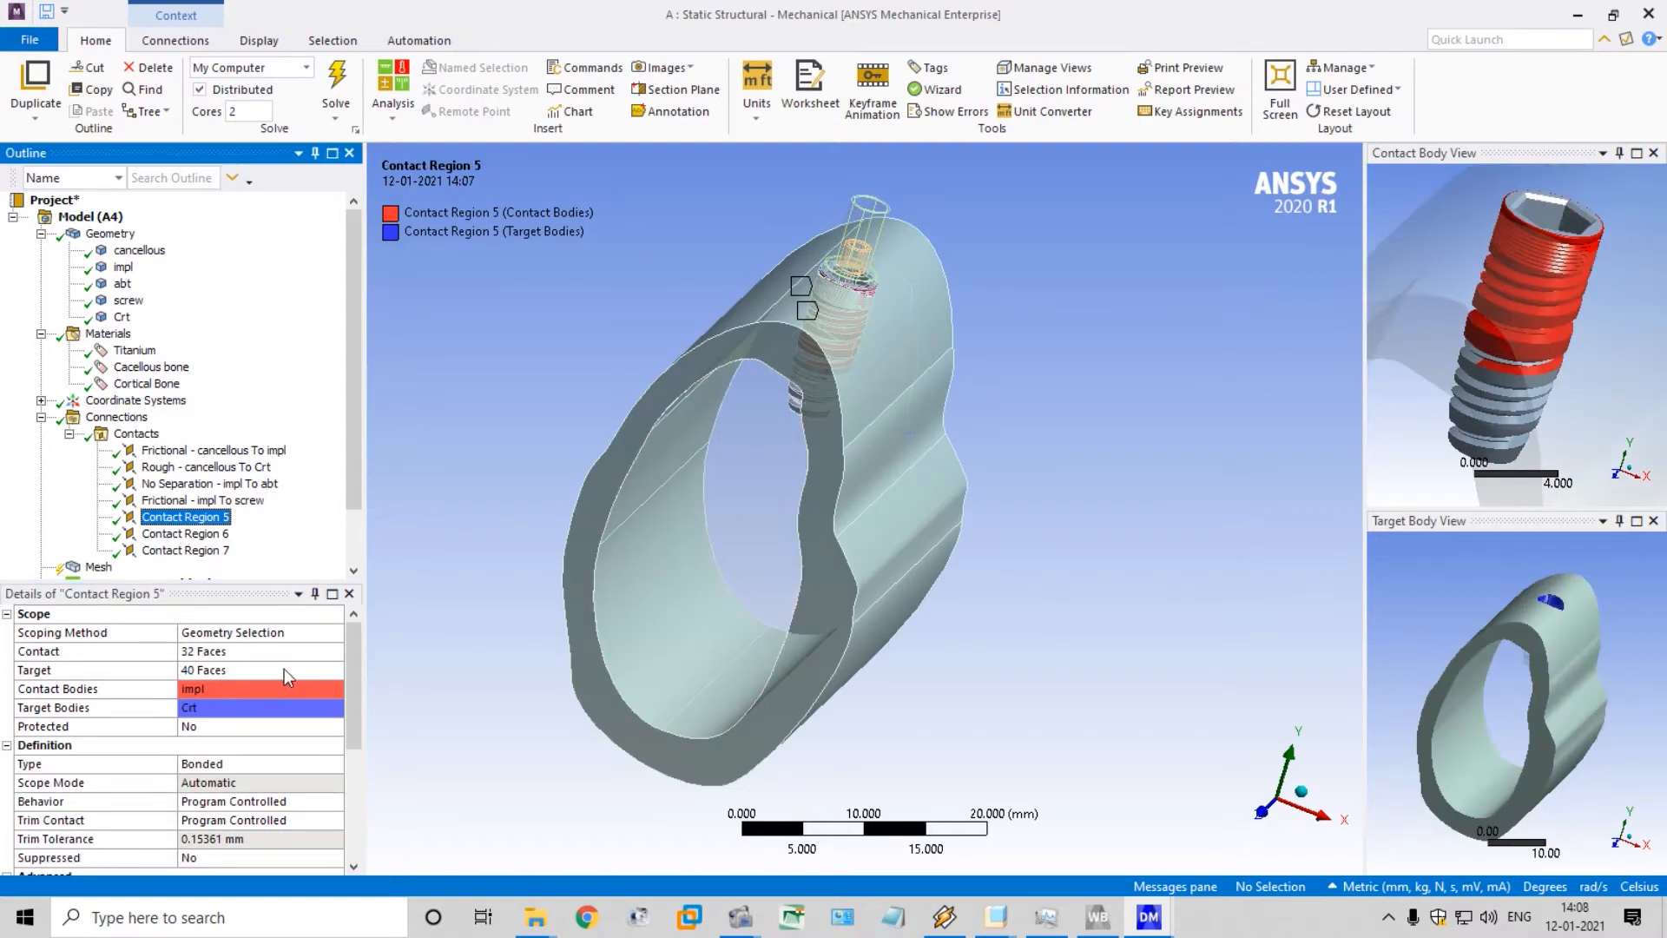
left_click(322, 765)
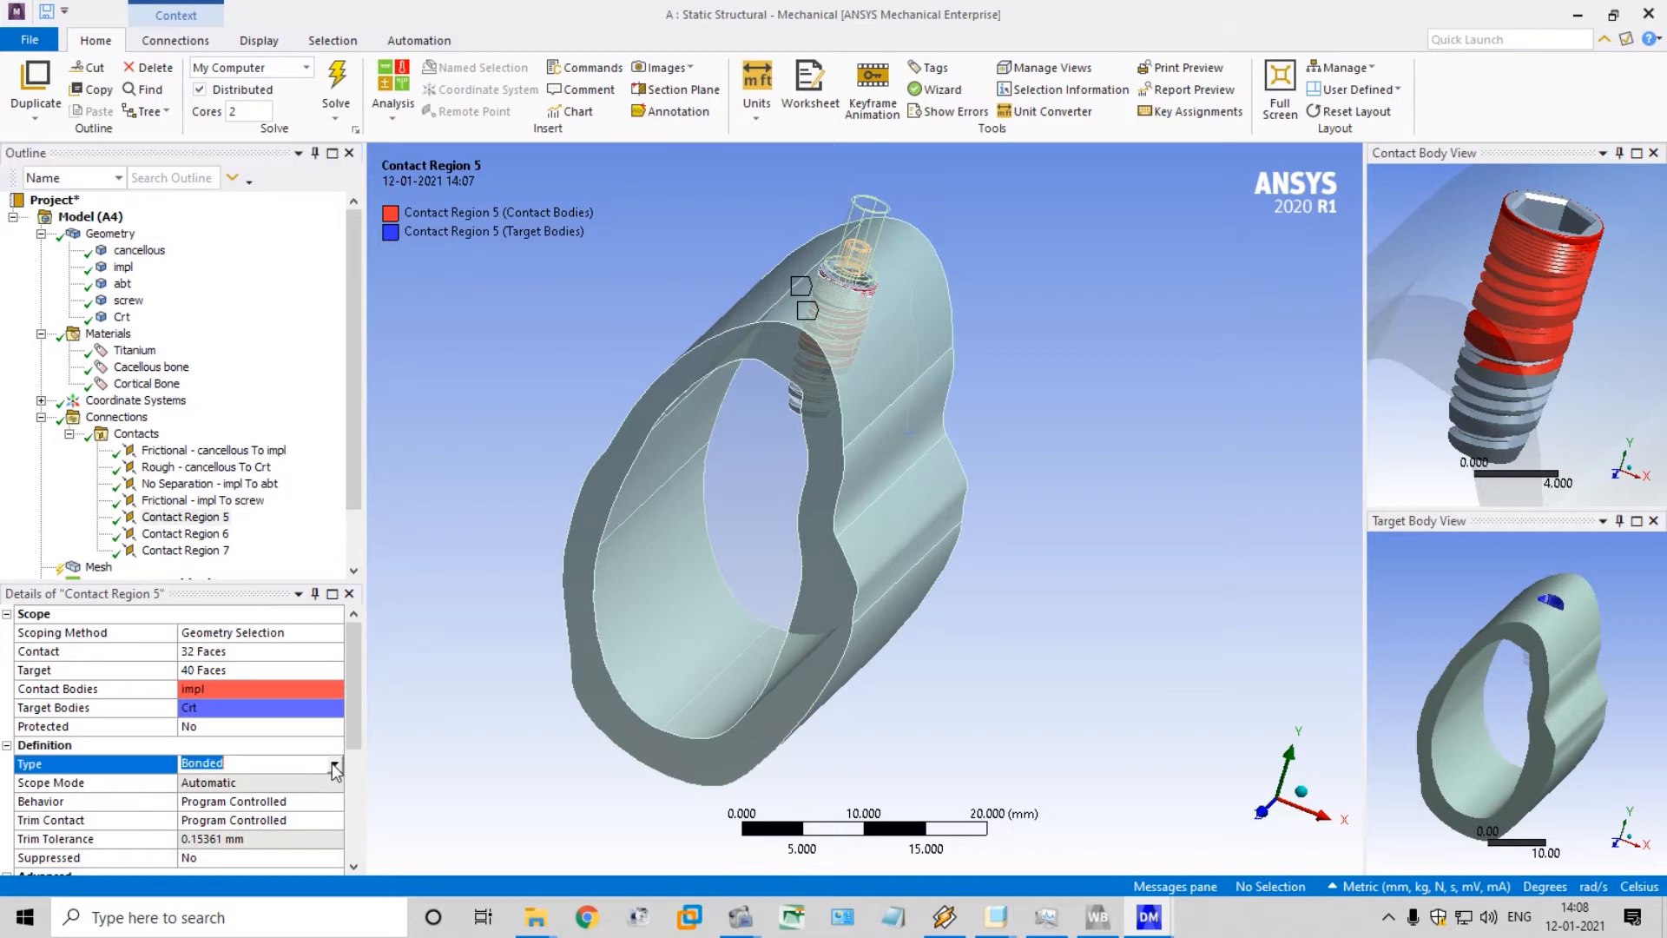
left_click(334, 763)
left_click(305, 835)
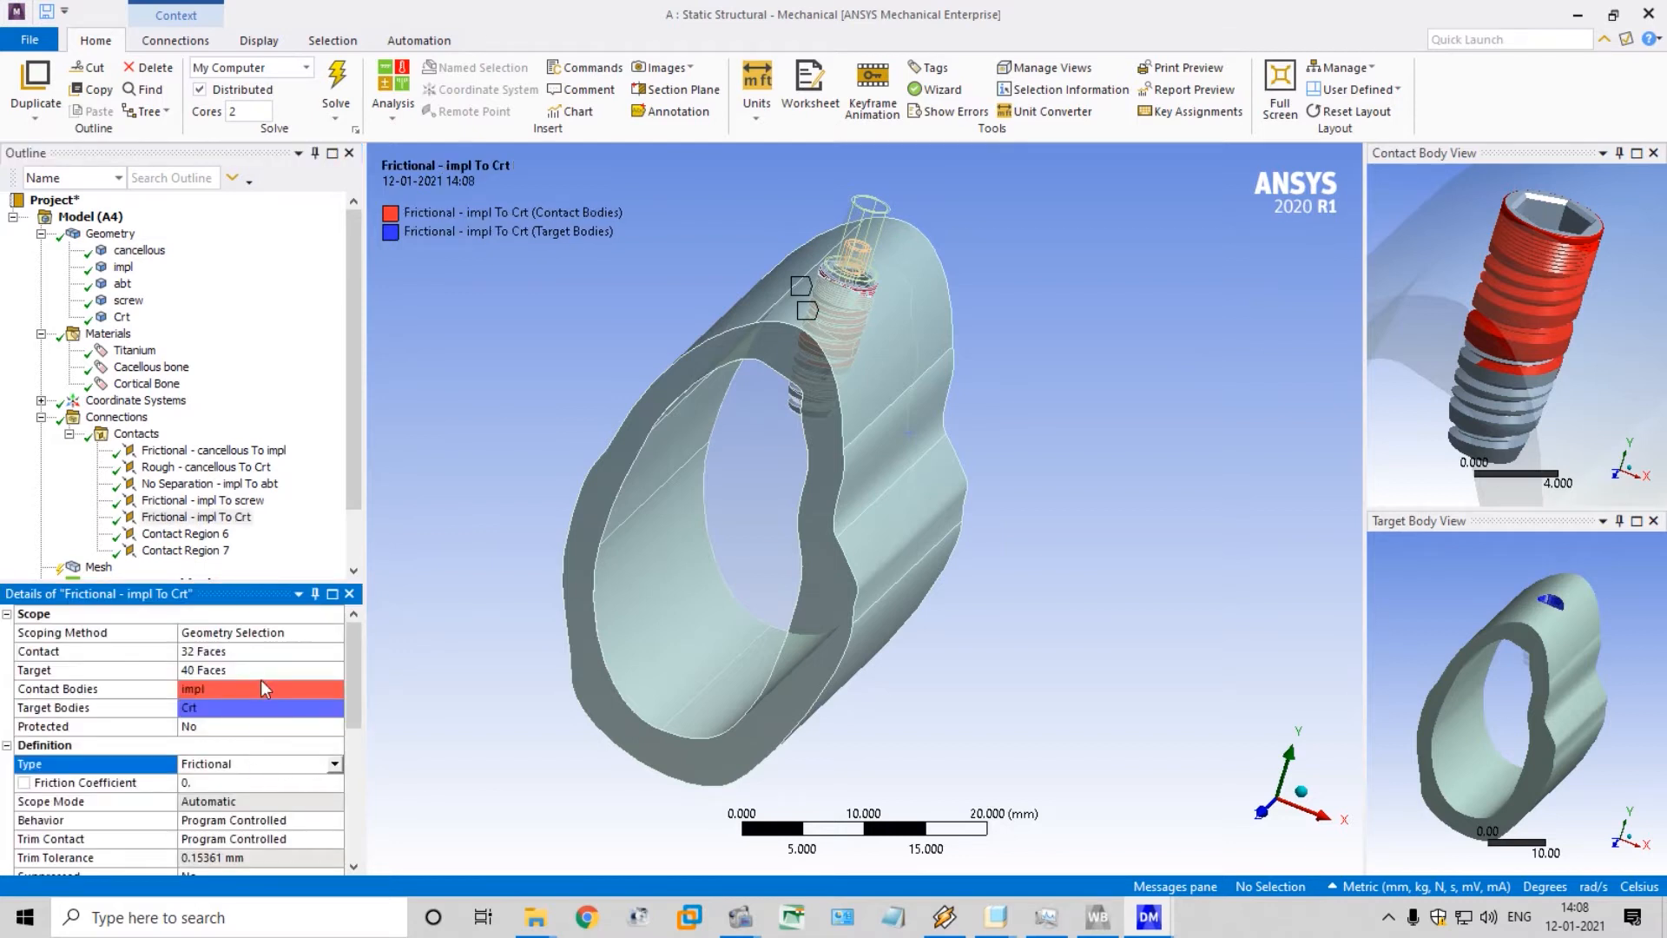
Set the friction coefficient of the frictional contact between the cancellous and impl bodies to 0.2
left_click(231, 485)
key("Up")
key("Up")
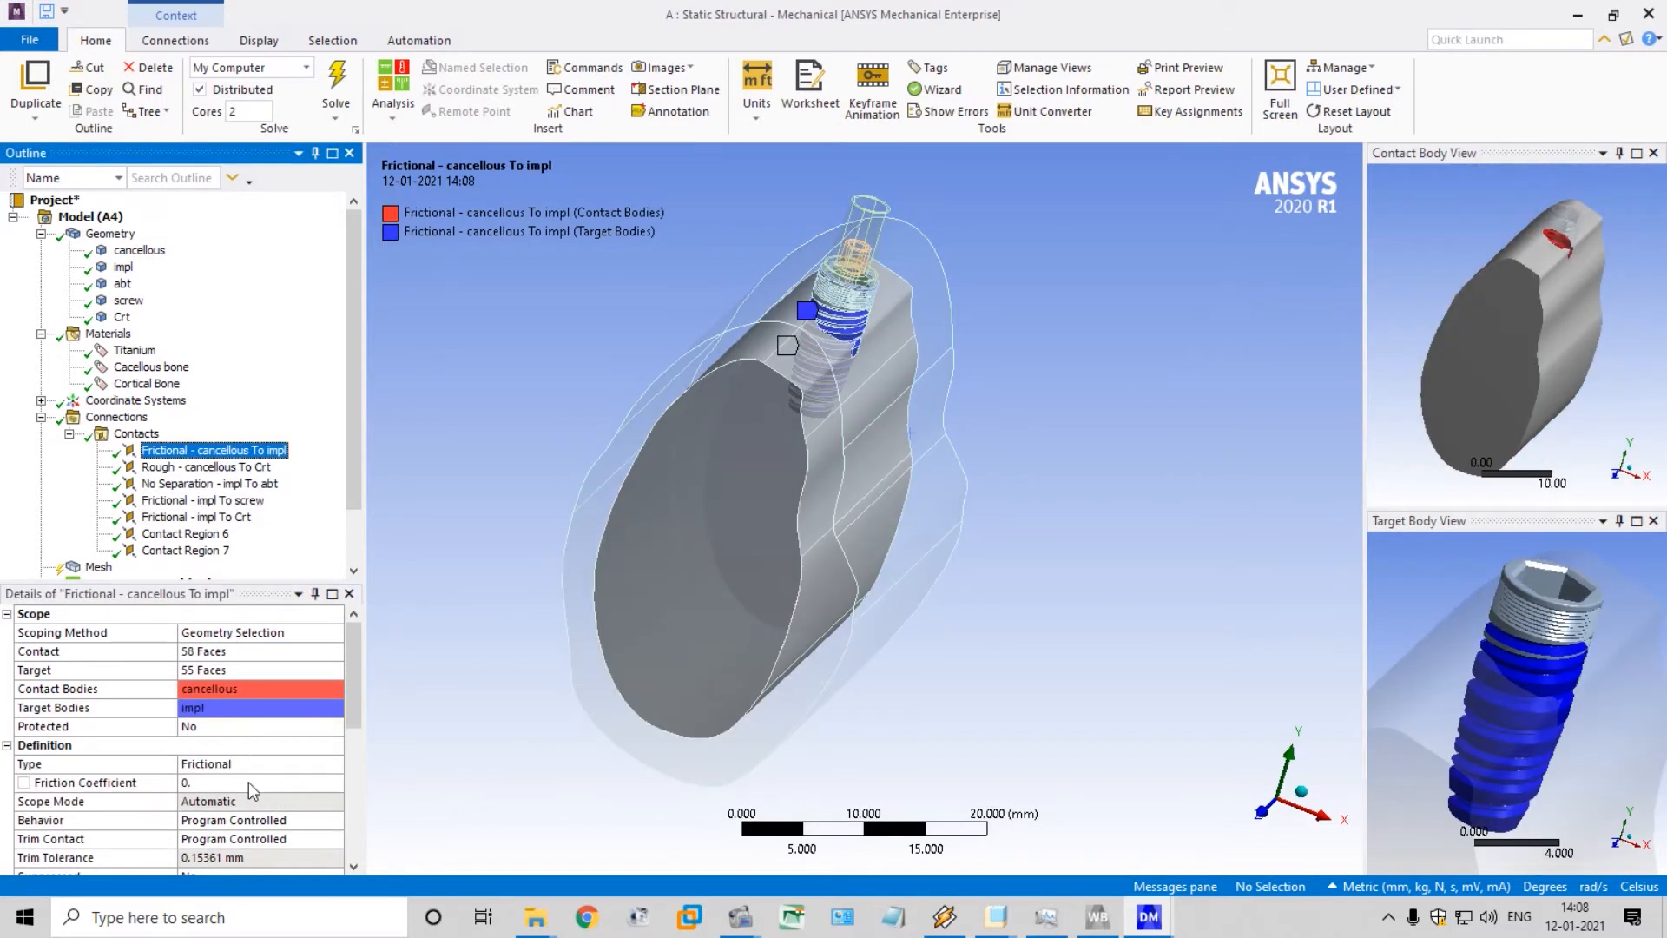
left_click(233, 781)
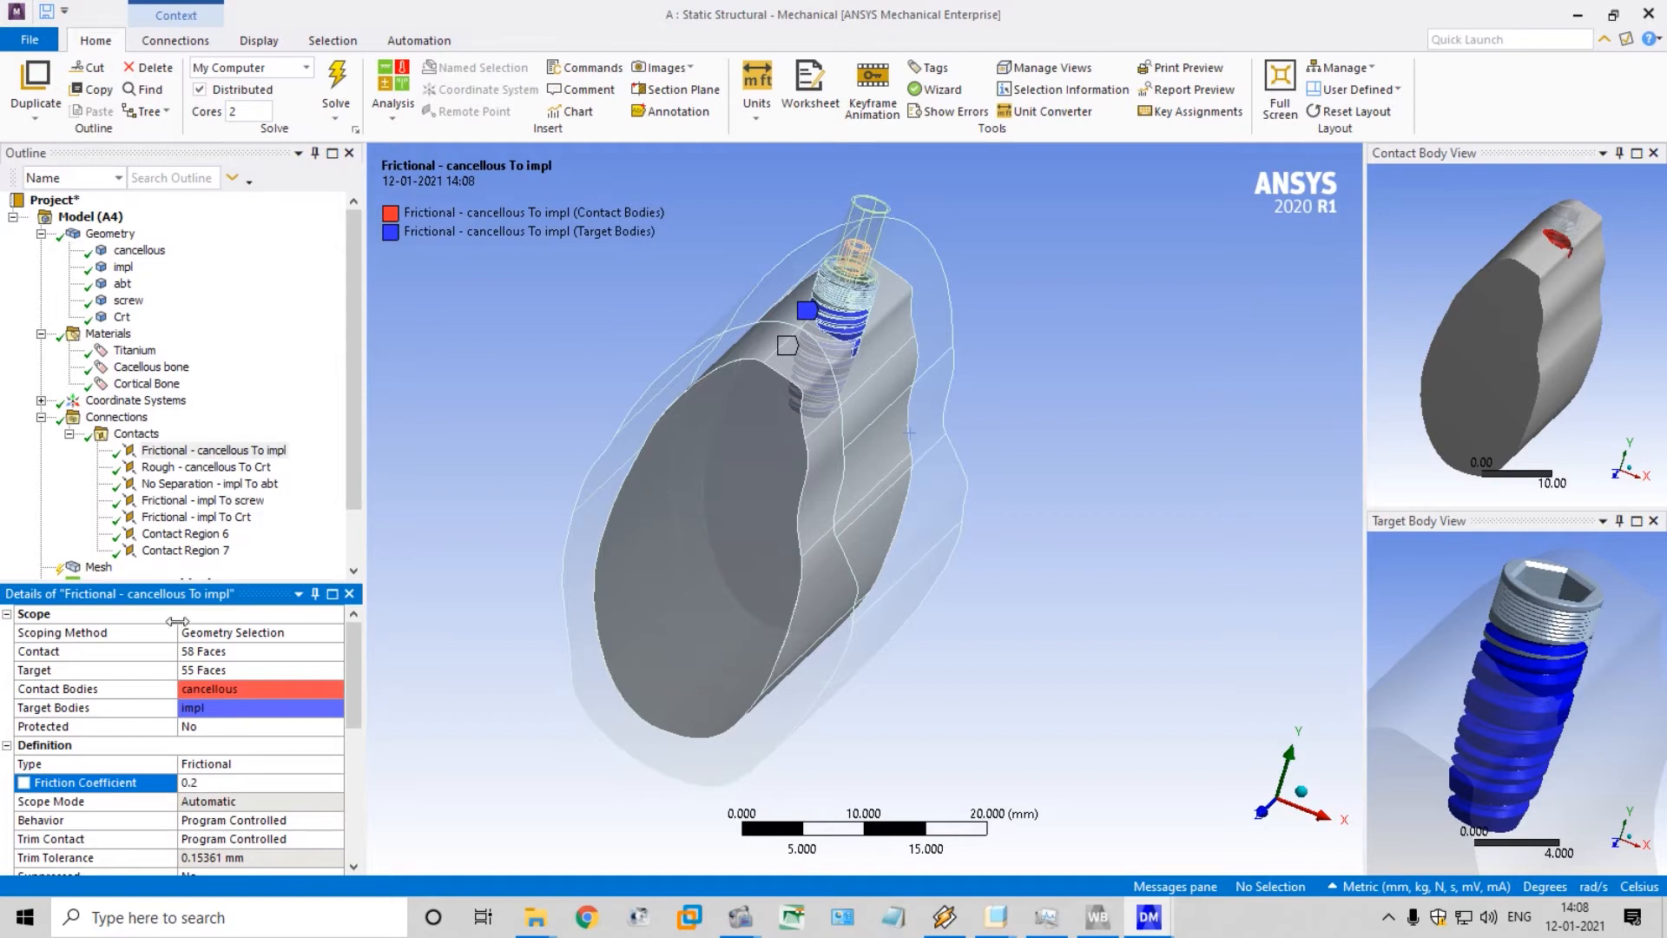
Set the friction coefficient to 0.2 for both the impl-to-screw and impl-to-Crt frictional contacts
left_click(202, 501)
left_click(218, 782)
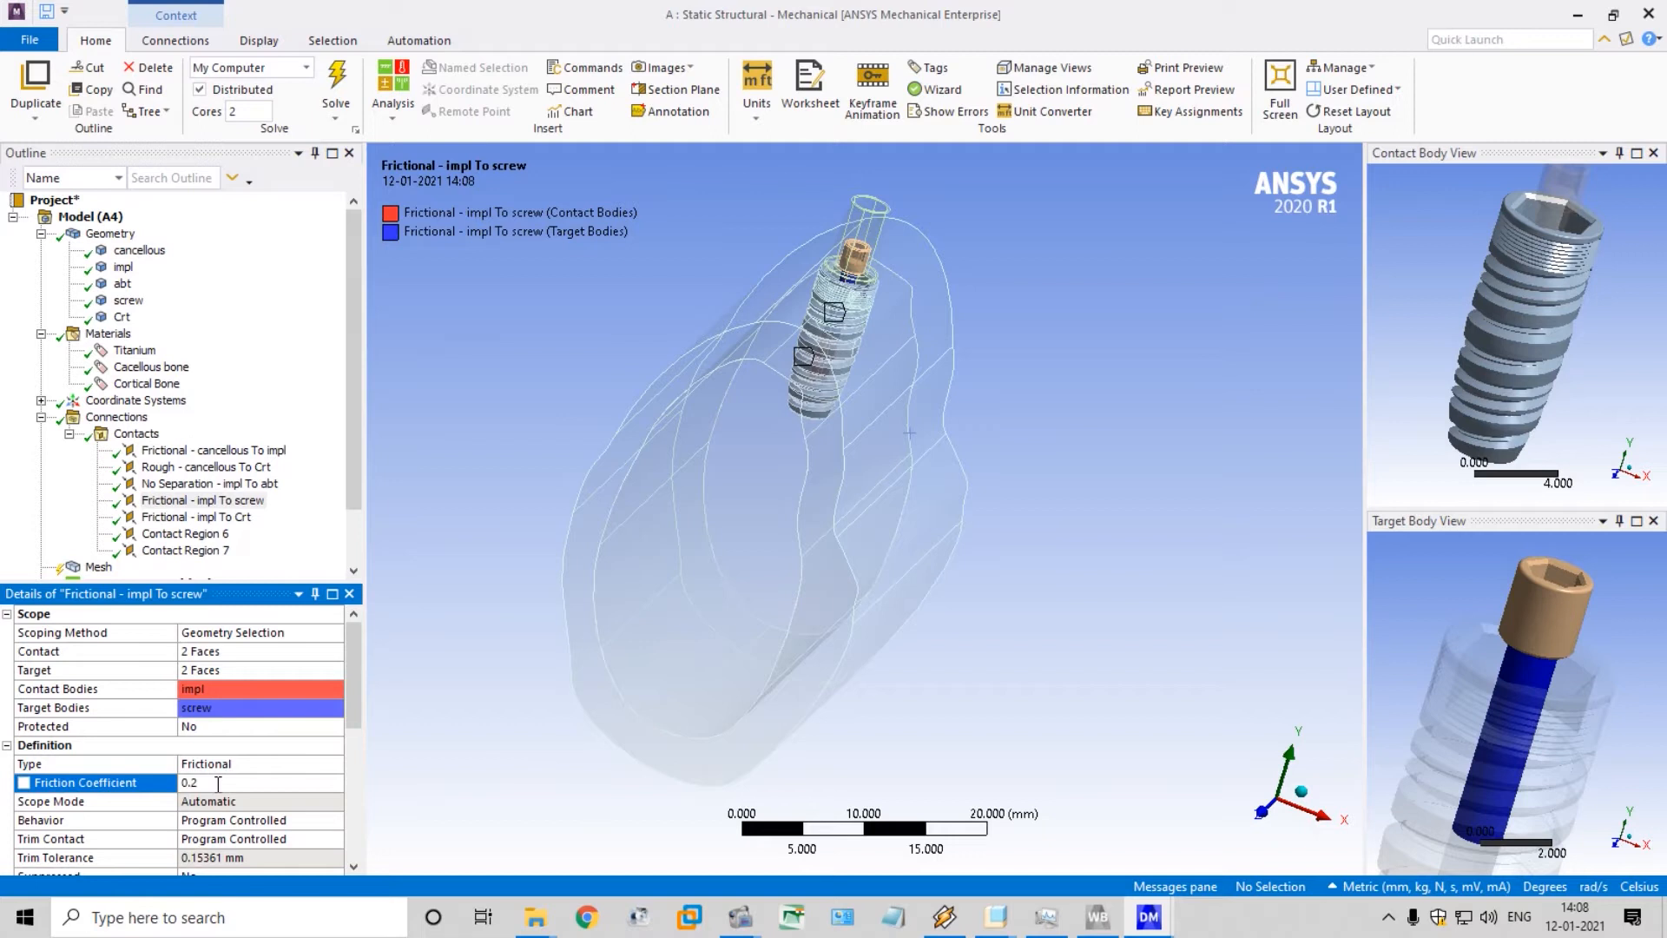
left_click(193, 501)
left_click(194, 519)
left_click(225, 783)
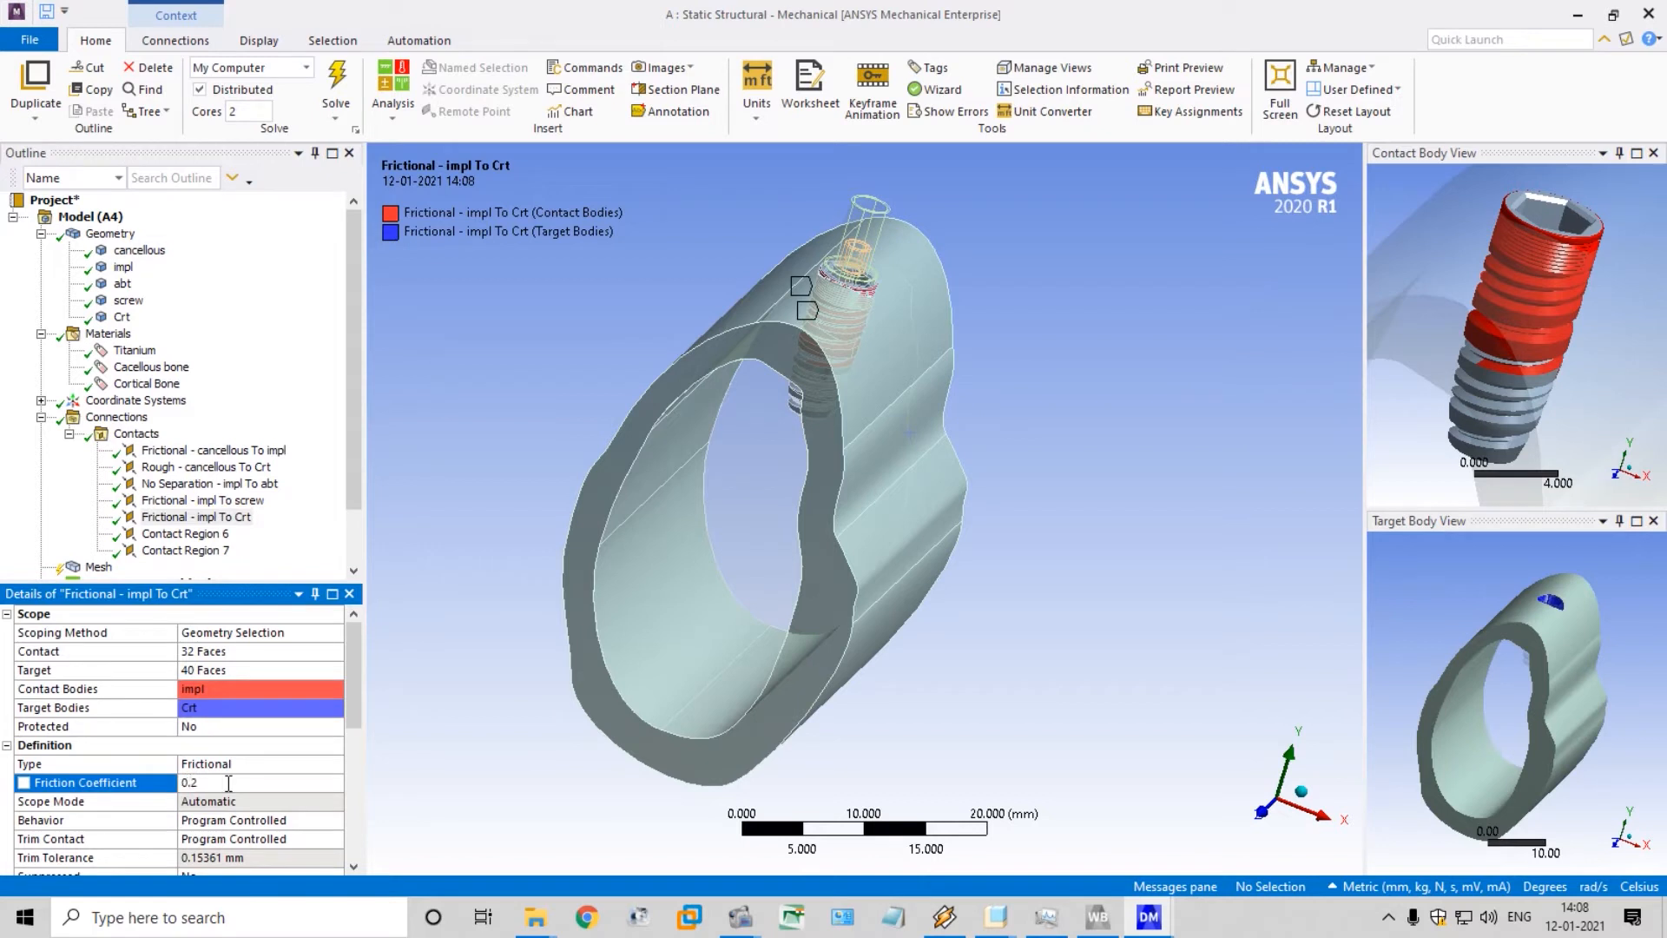
Set the contact type of Contact Region 6, between the abt and screw bodies, to Frictionless
left_click(182, 533)
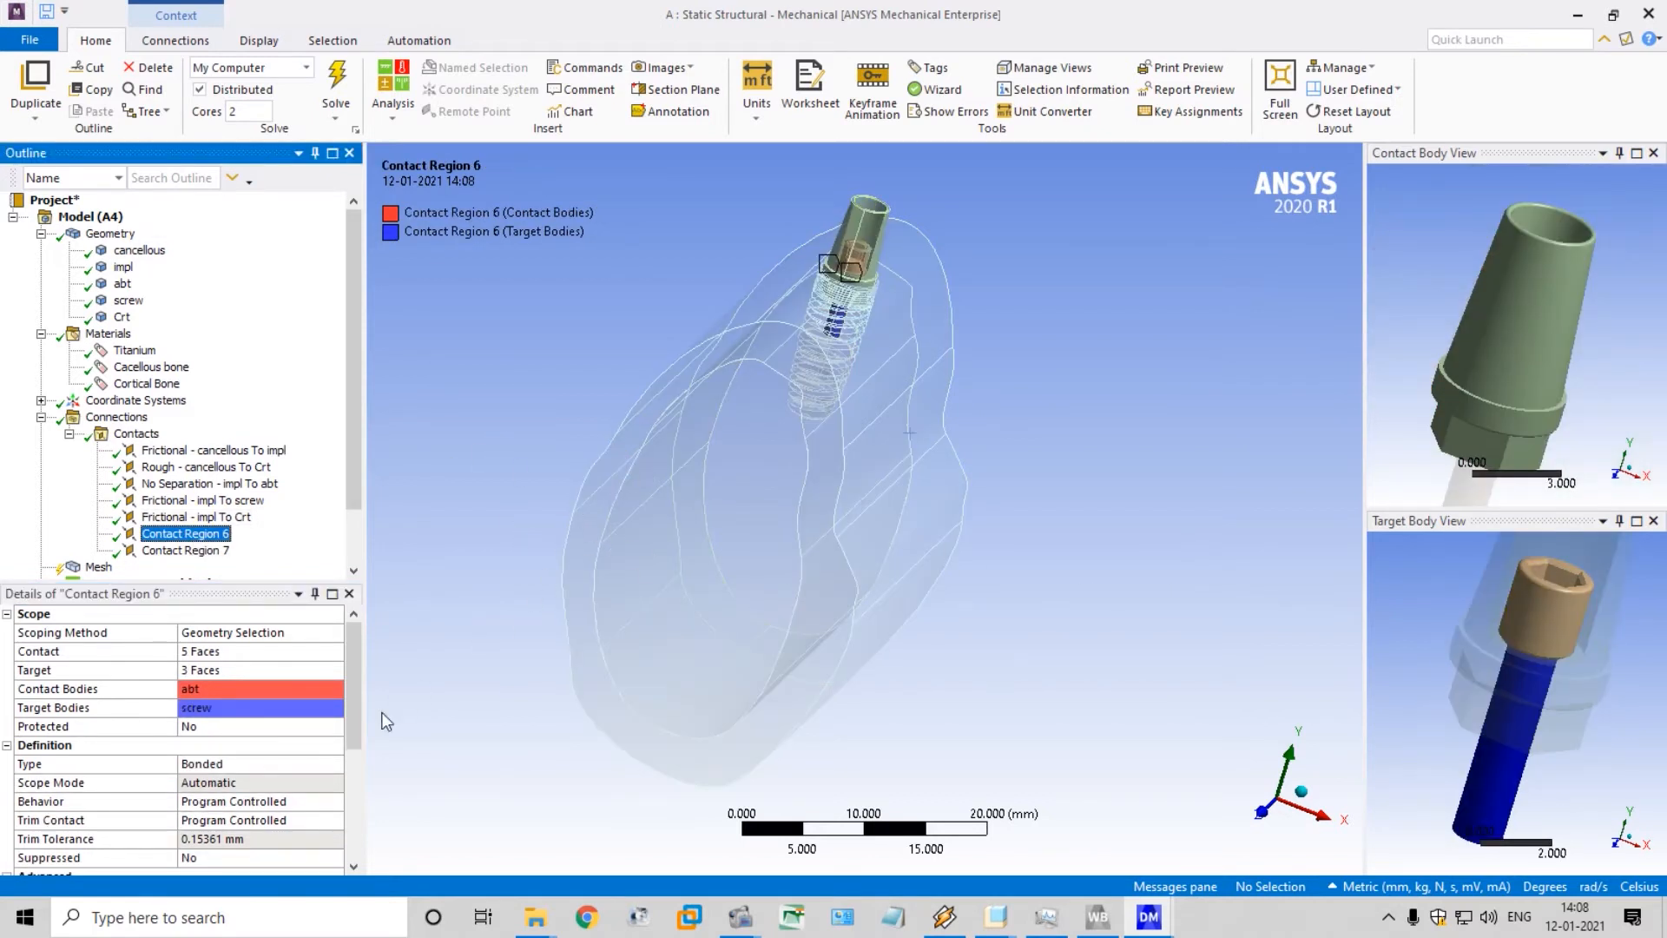
left_click(318, 763)
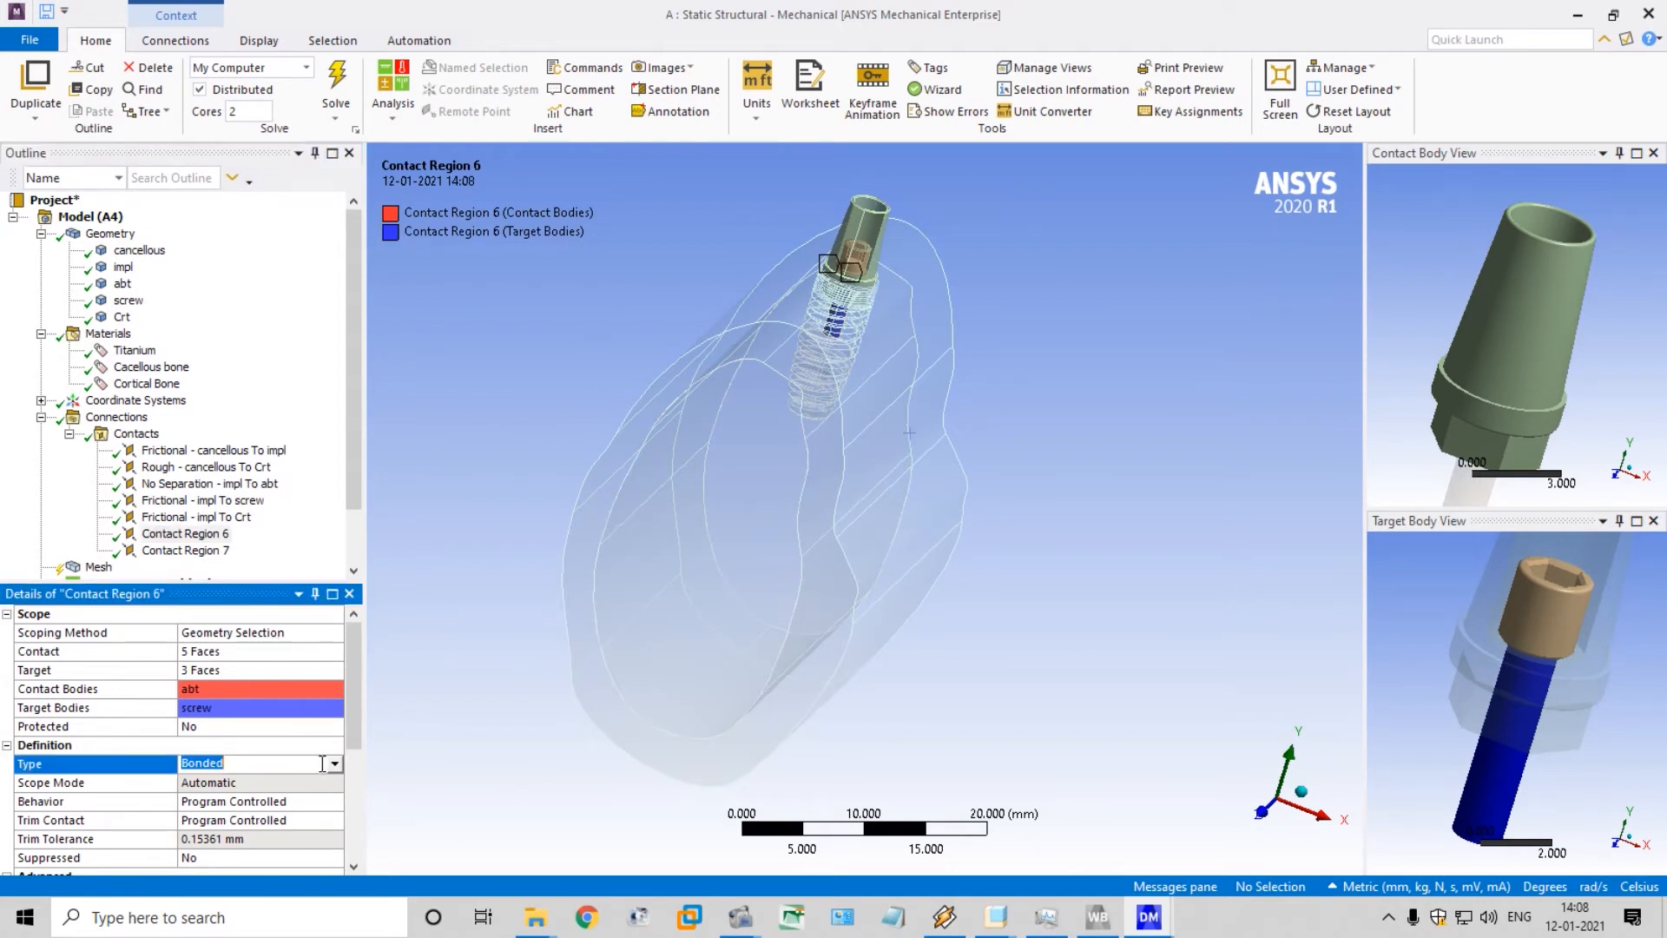
left_click(332, 765)
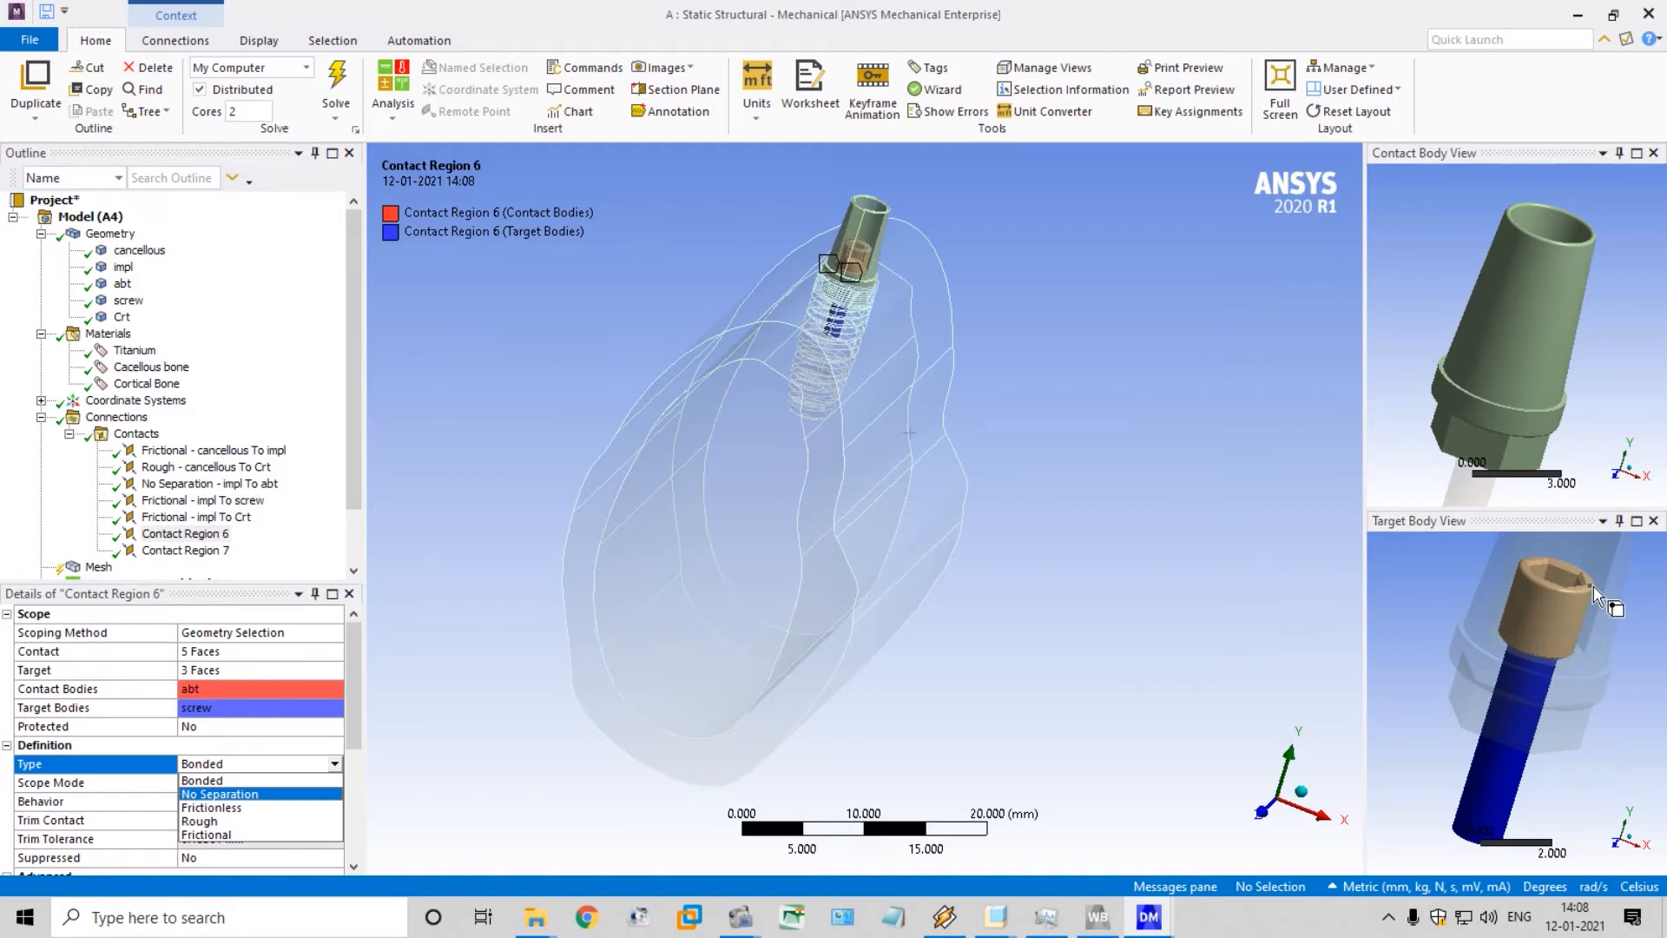
mouse_move(1587, 674)
middle_mouse_down()
mouse_move(1587, 640)
mouse_move(1568, 661)
middle_mouse_up()
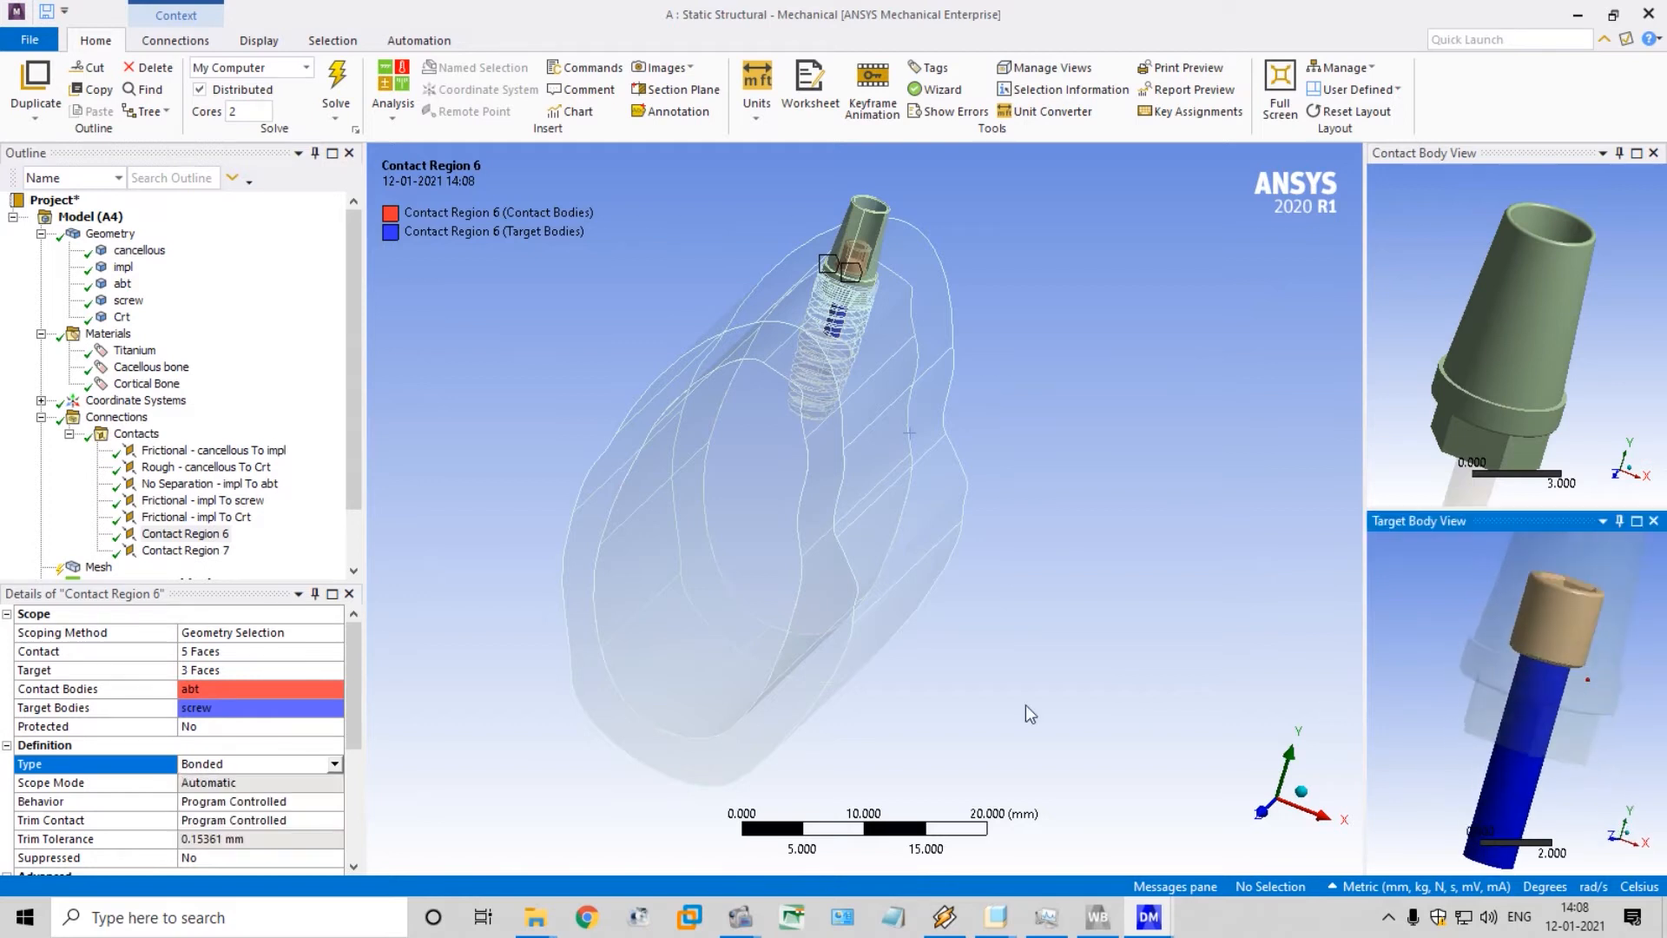
left_click(280, 765)
left_click(334, 764)
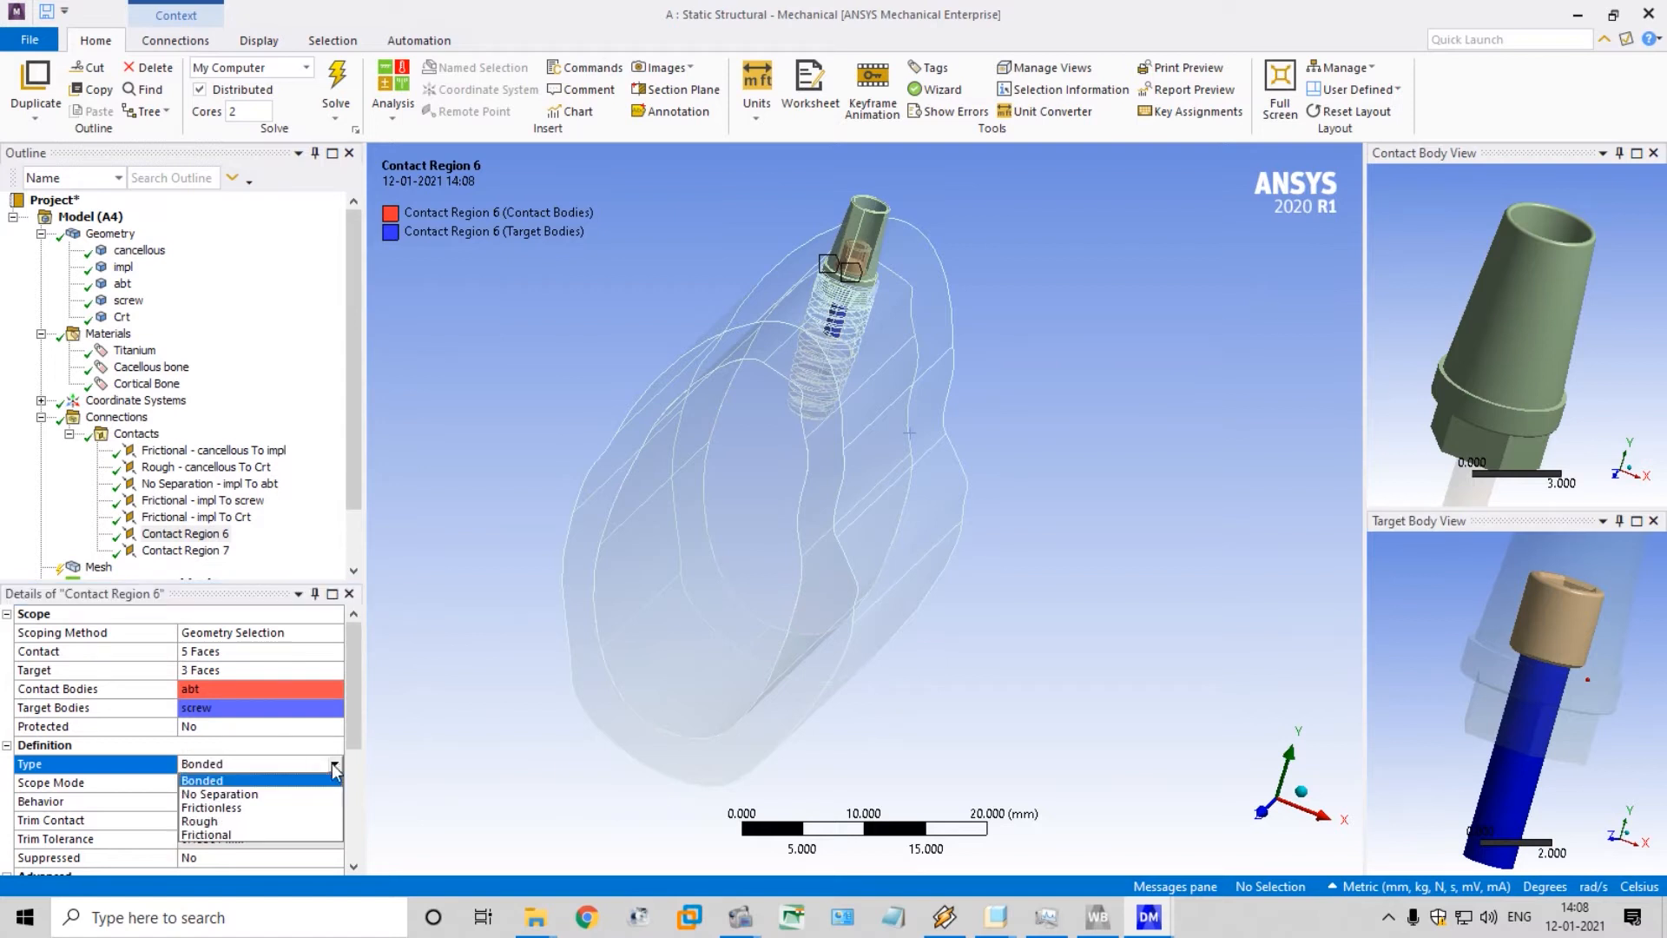
left_click(308, 809)
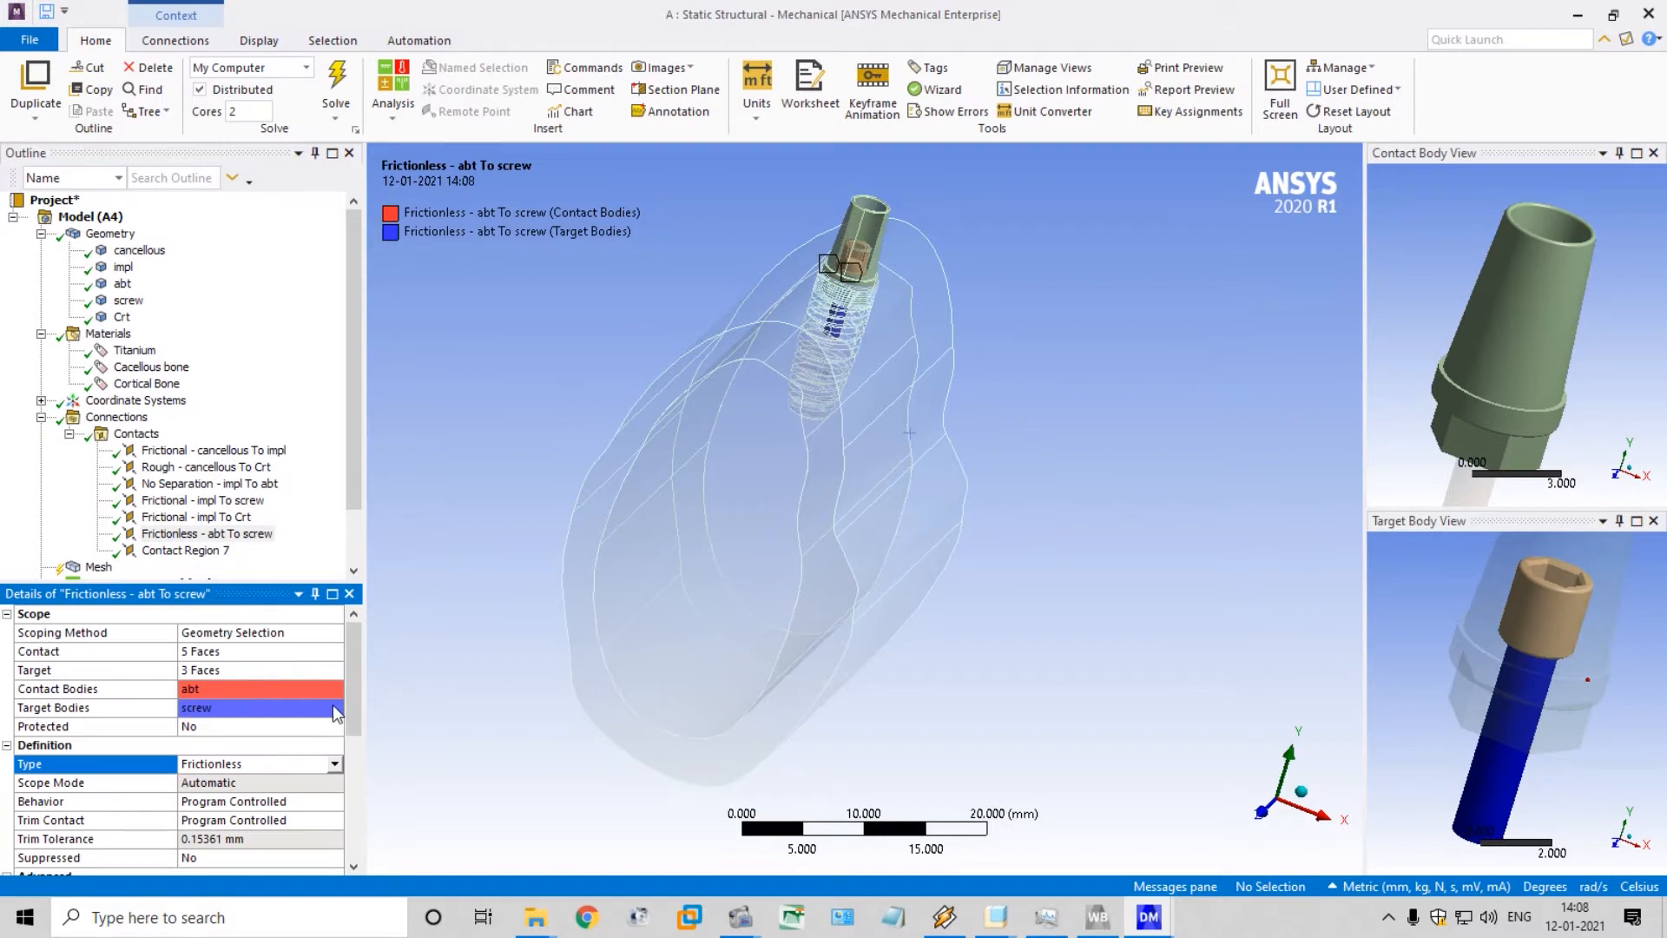
Set the contact type of Contact Region 7, between the abt and Crt bodies, to No Separation, and collapse the contacts list
left_click(165, 552)
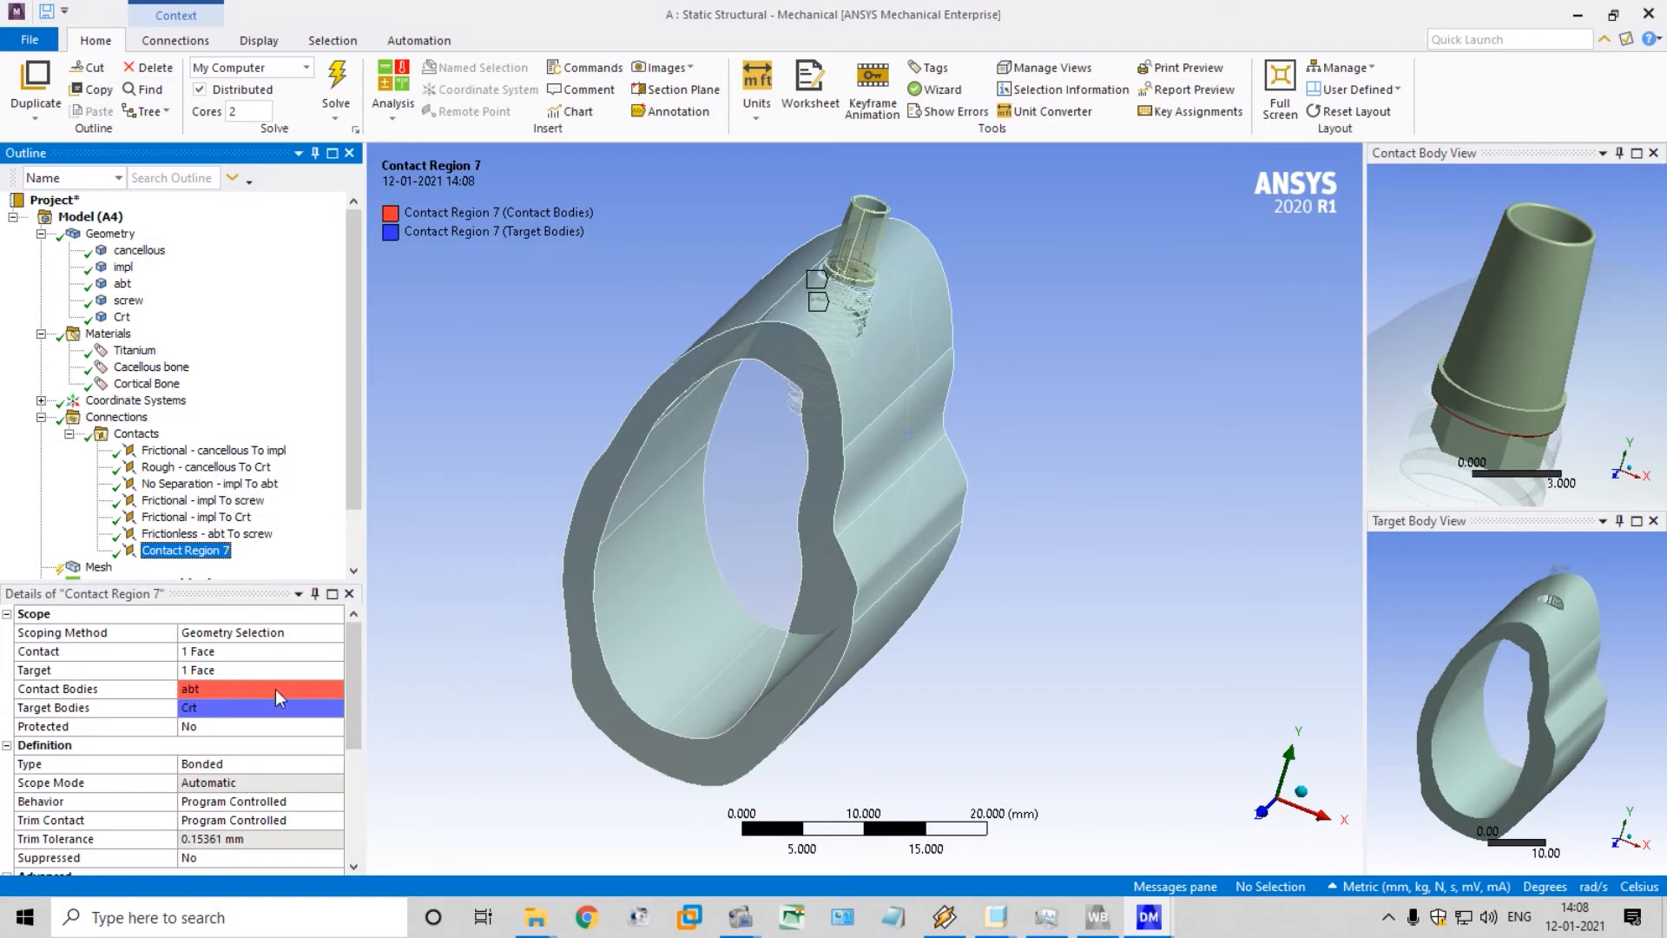
left_click(335, 730)
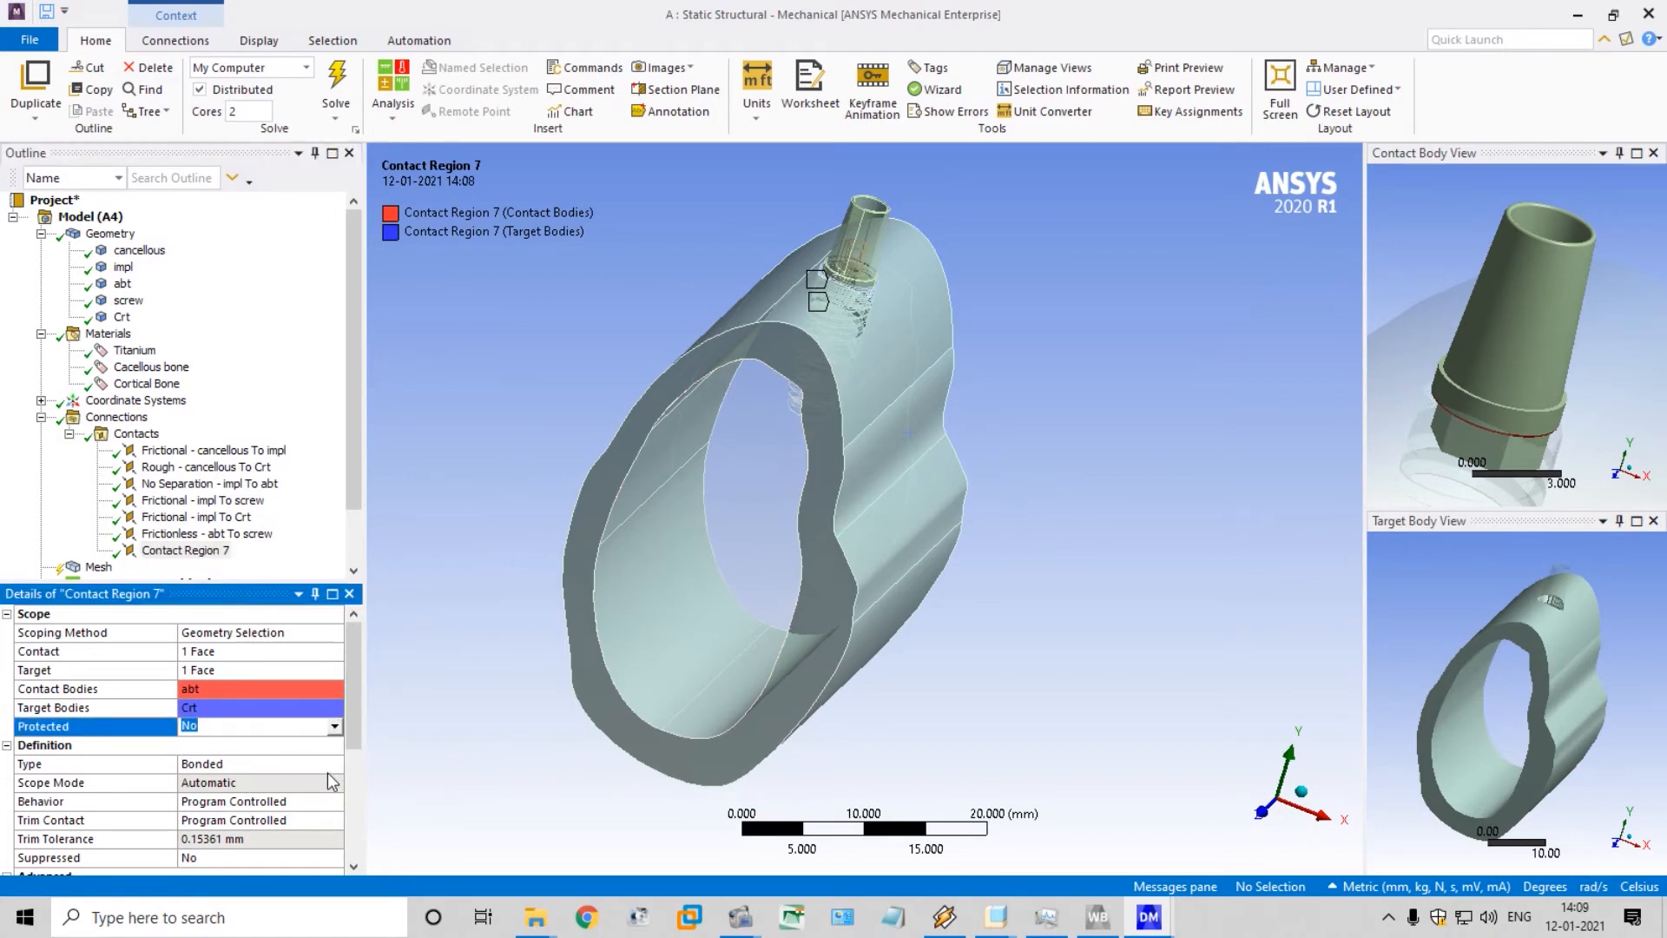
left_click(334, 766)
left_click(335, 764)
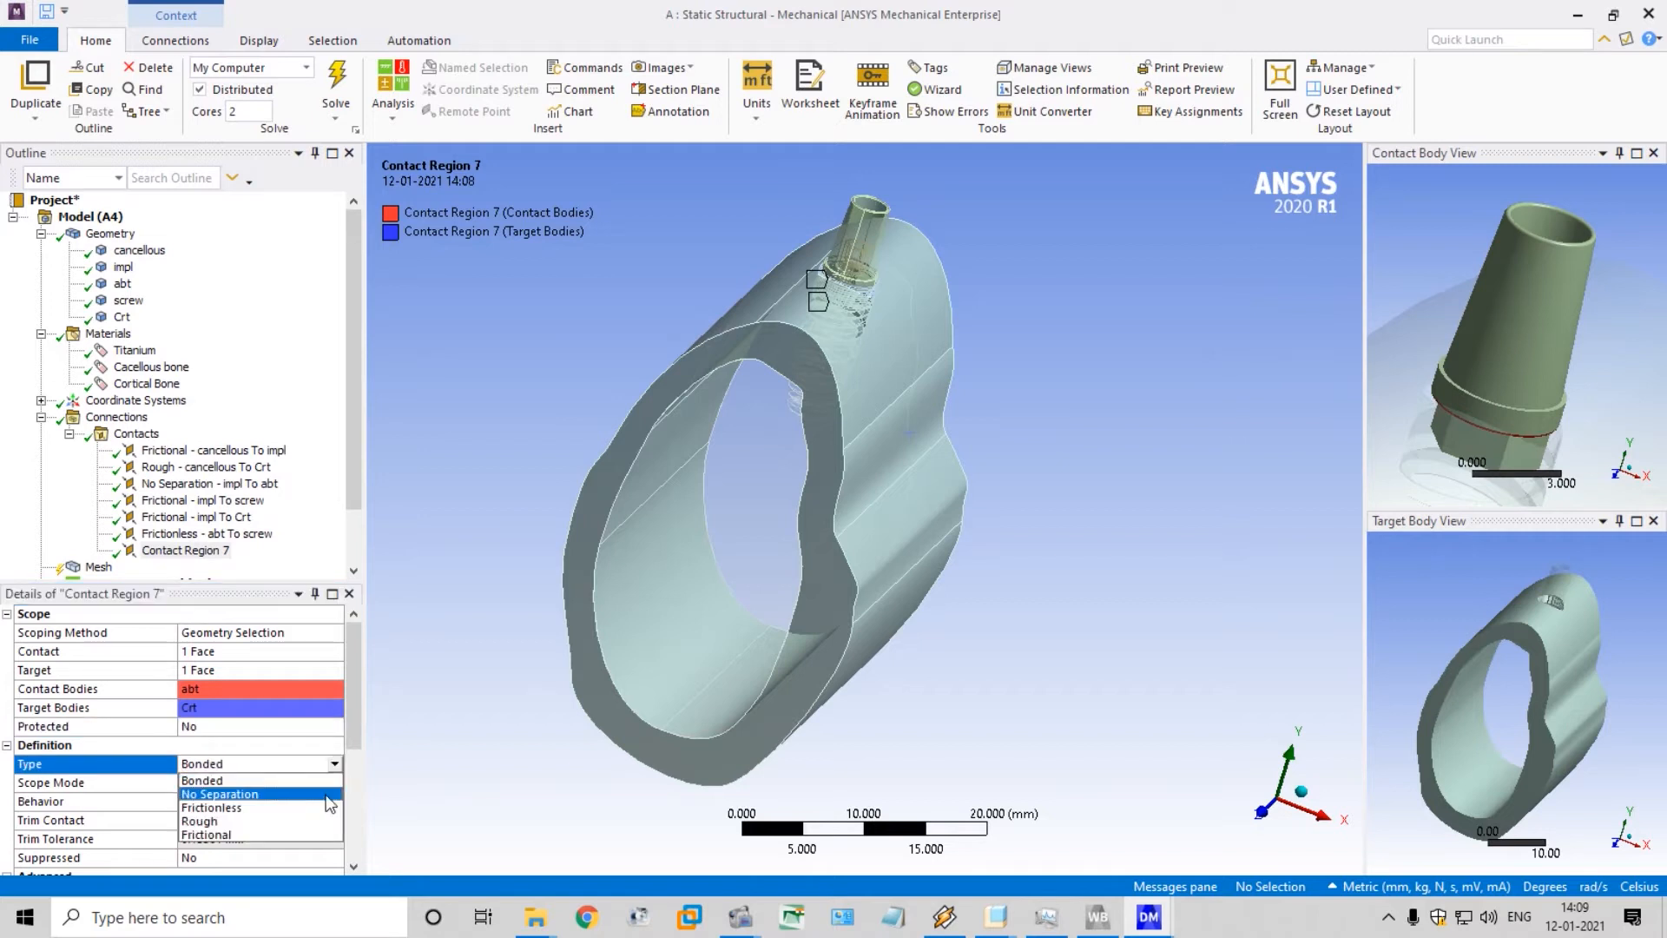
left_click(330, 795)
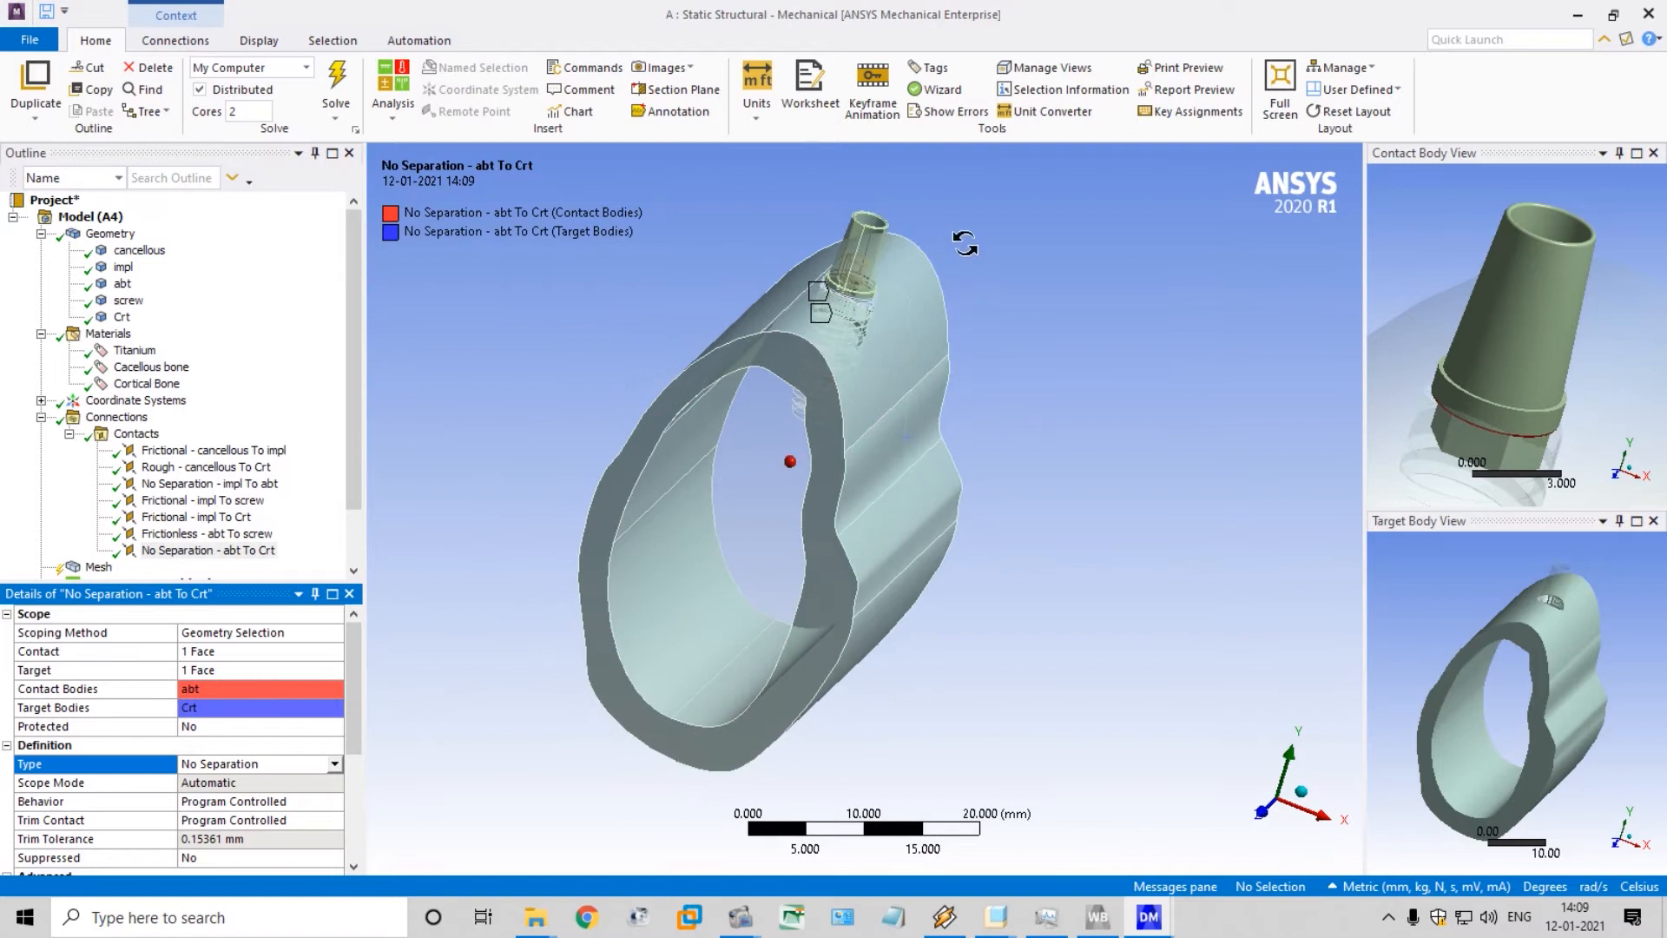
middle_click_drag(965, 243, 978, 212)
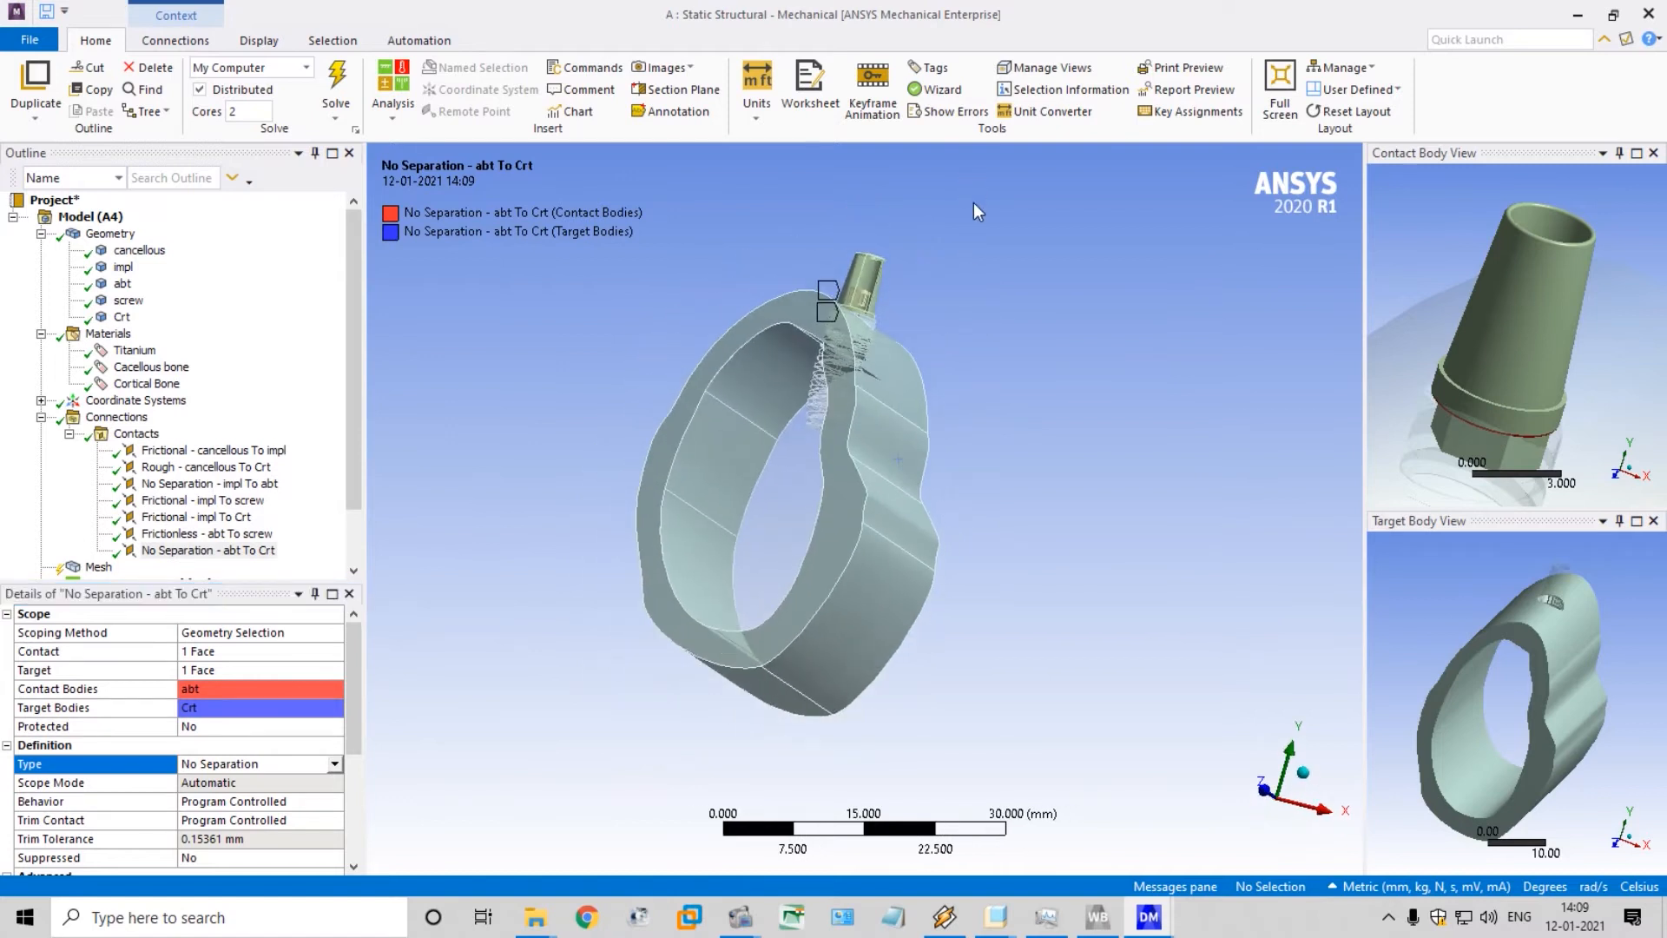
left_click(69, 434)
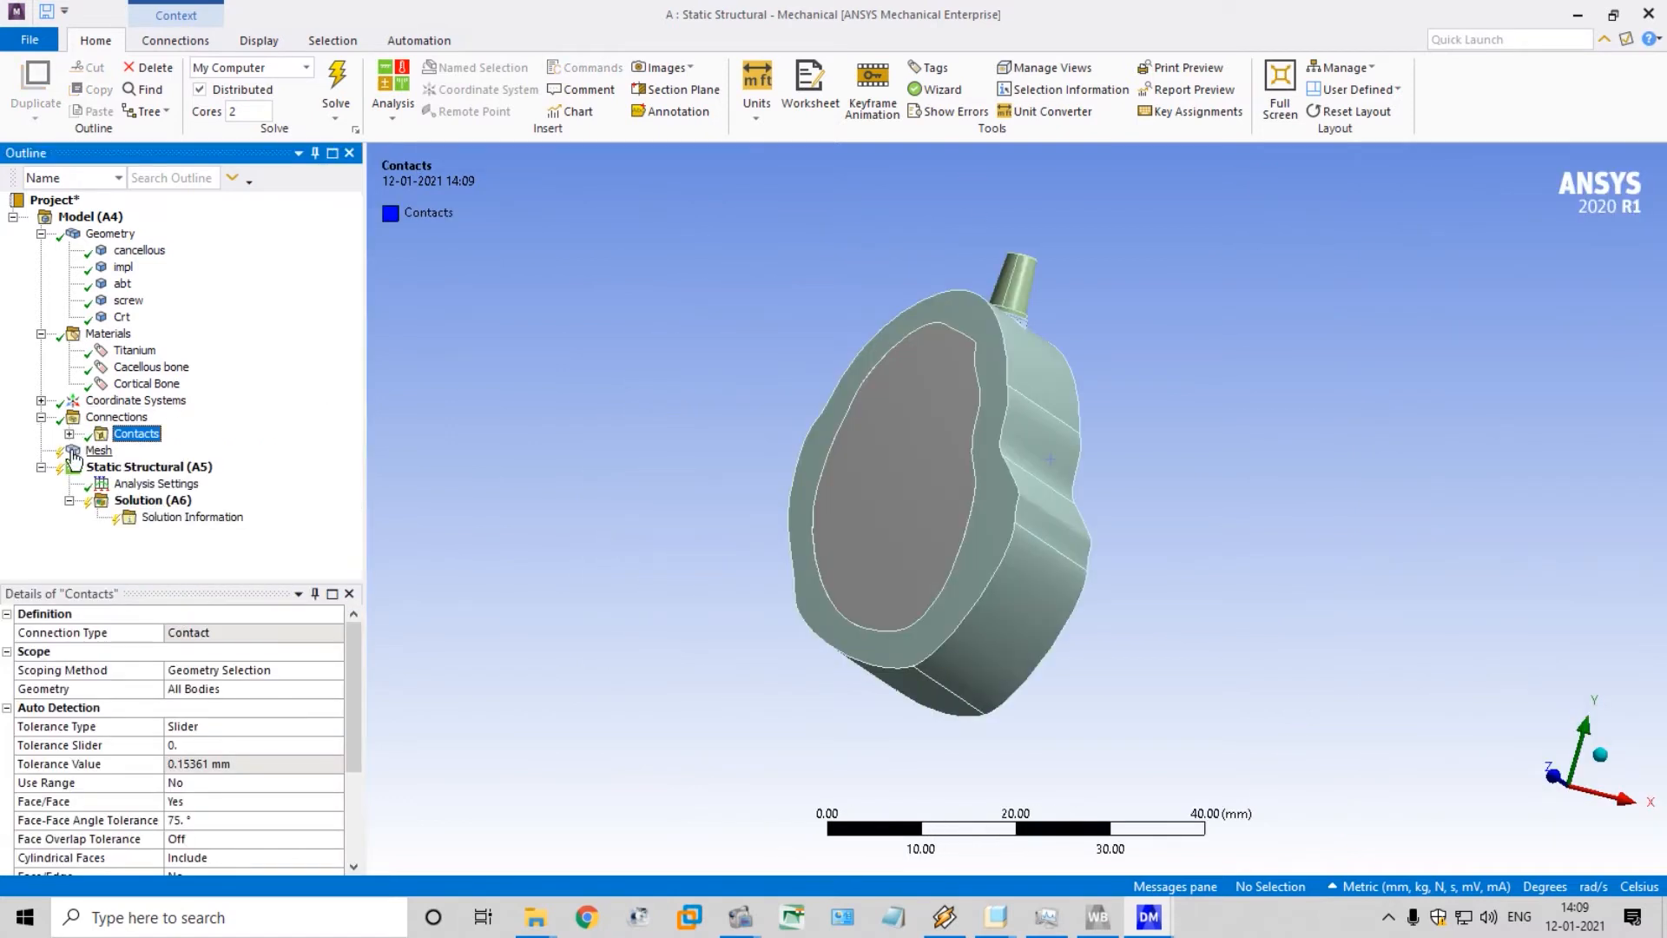
Set the Span Angle Center in the mesh sizing settings to Fine
left_click(91, 453)
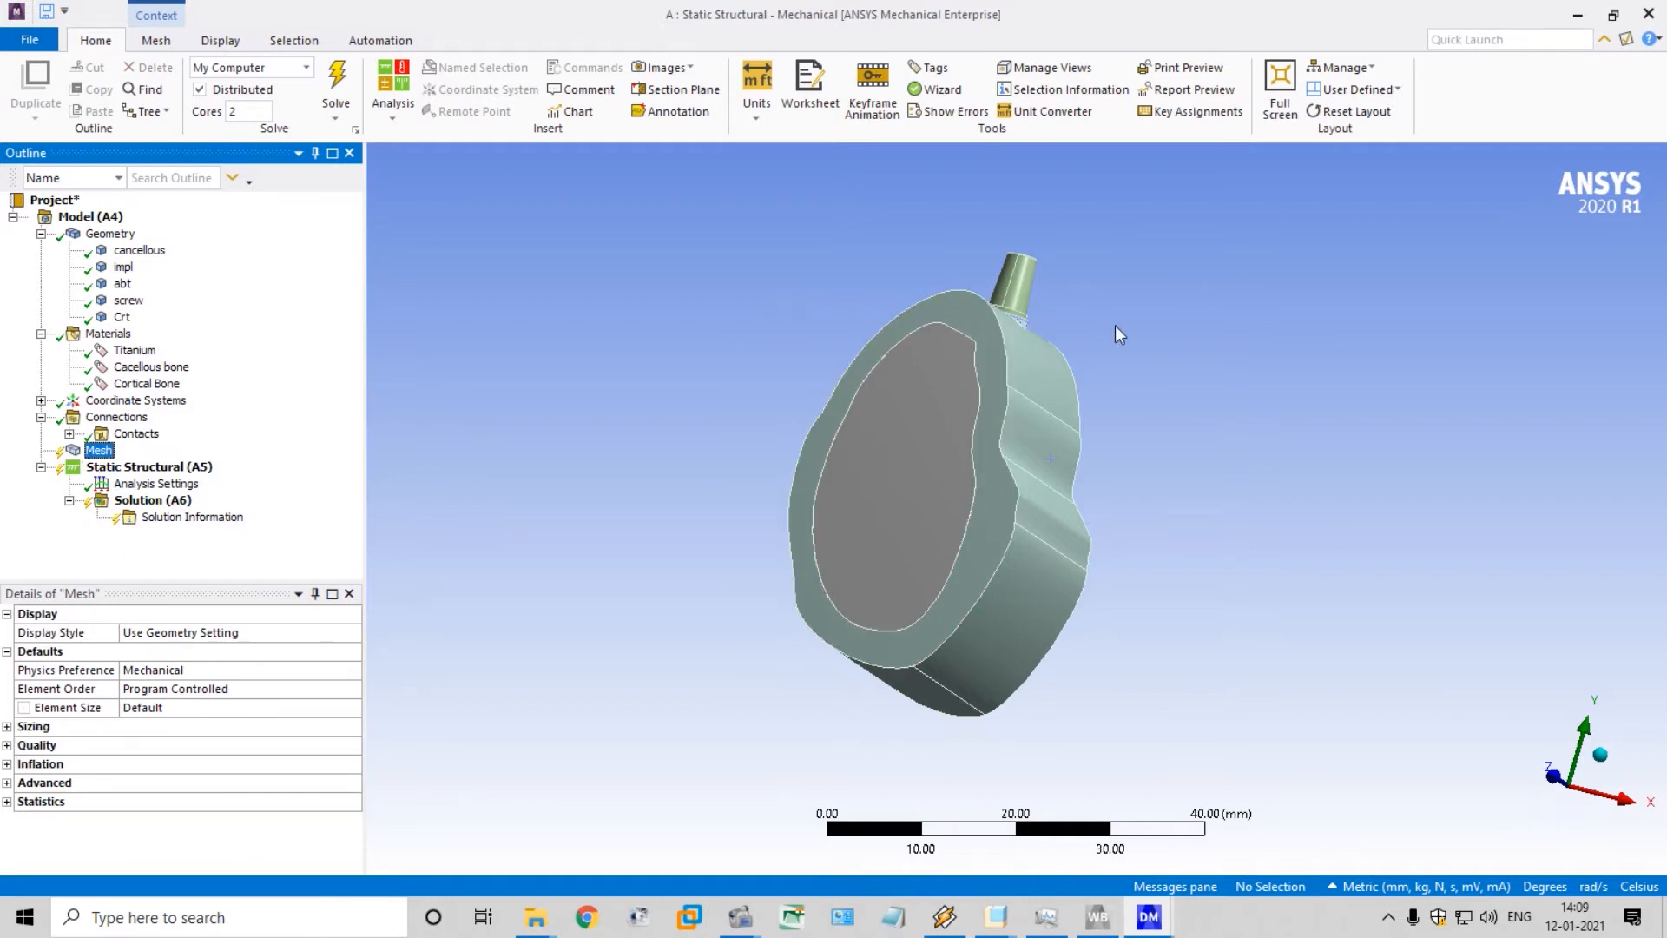
middle_click_drag(1142, 325, 1113, 359)
scroll(1174, 264, "up", 4)
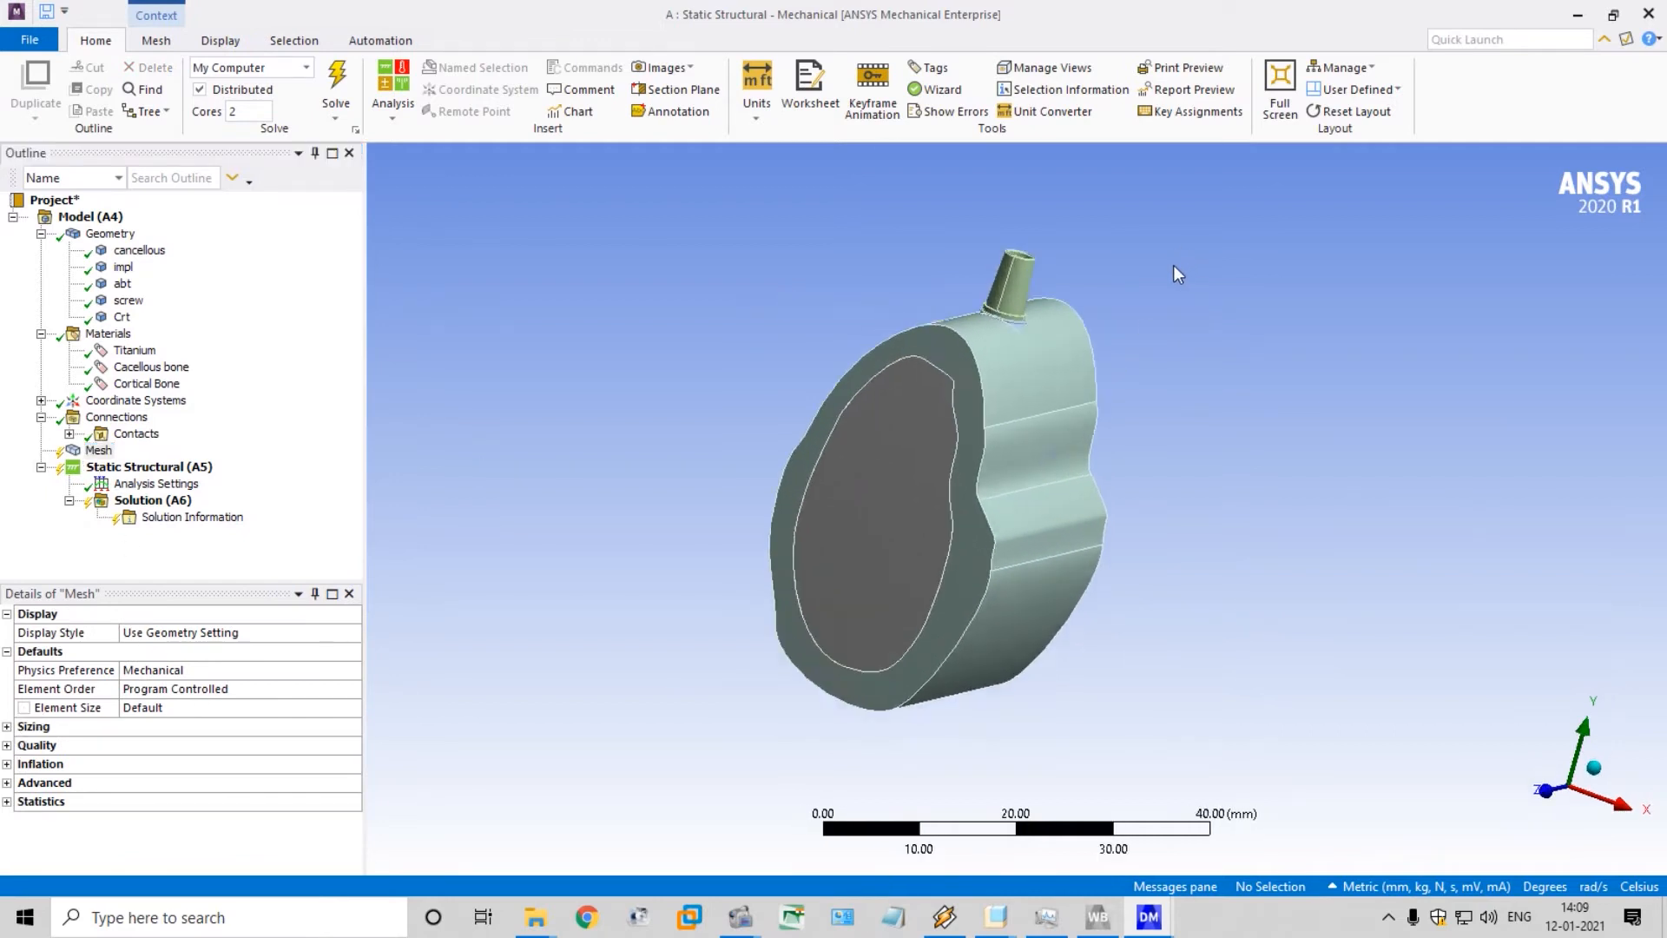
middle_click_drag(1181, 260, 1055, 299)
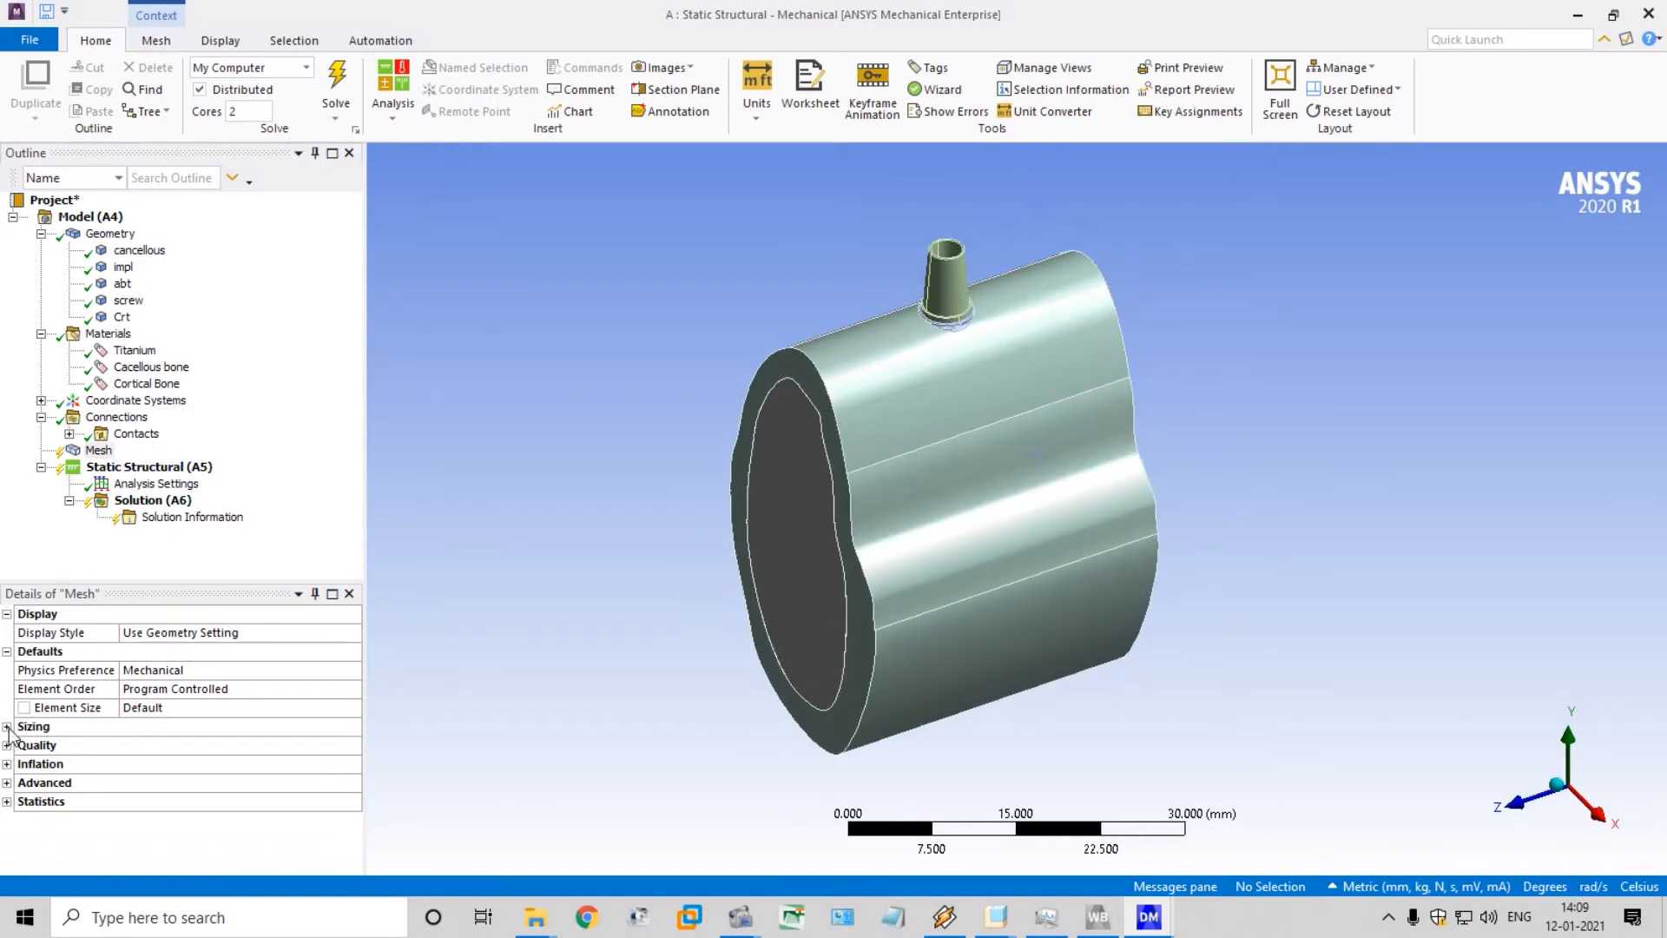
left_click(7, 727)
scroll(210, 808, "down", 1)
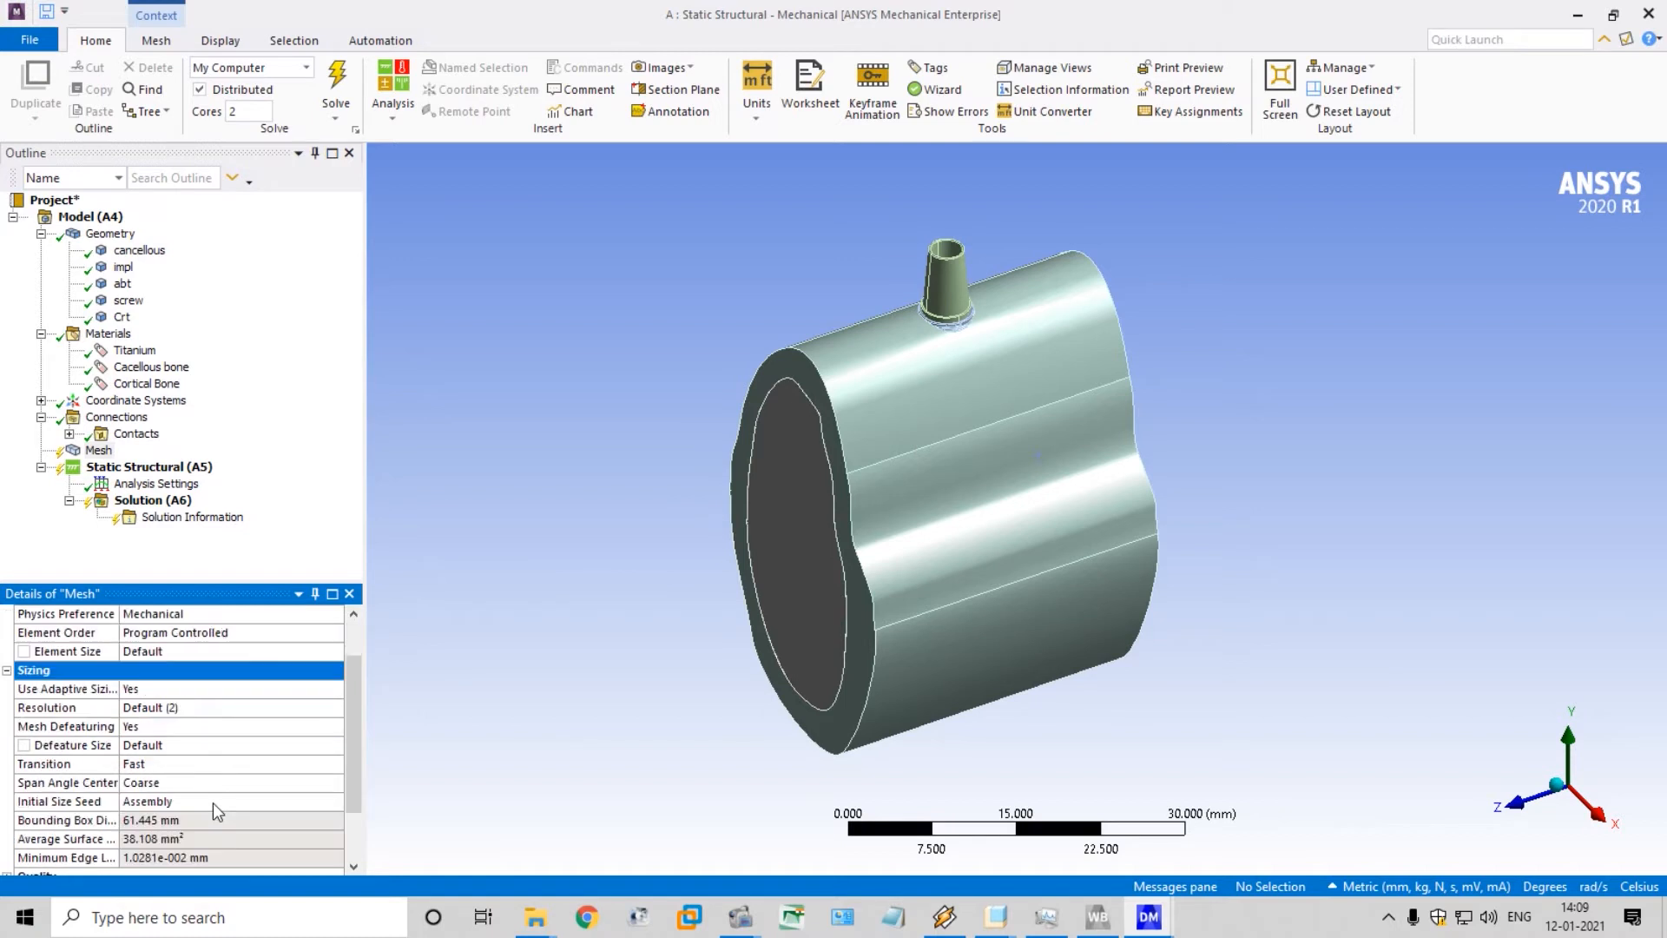
left_click(296, 781)
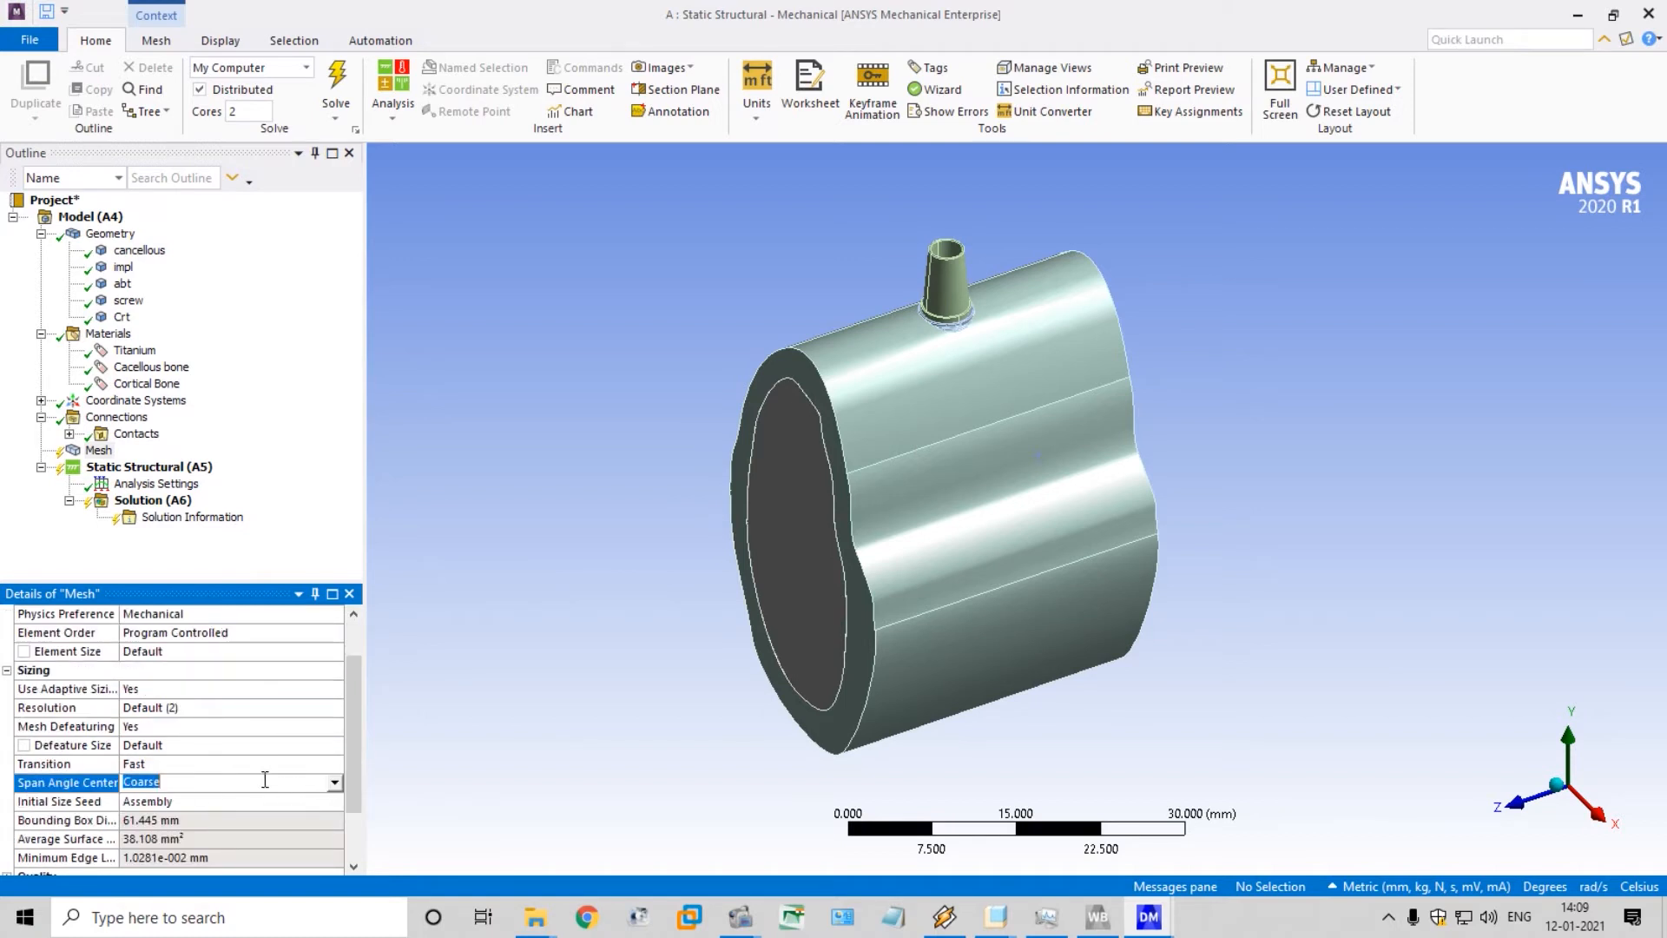
left_click(337, 782)
left_click(272, 827)
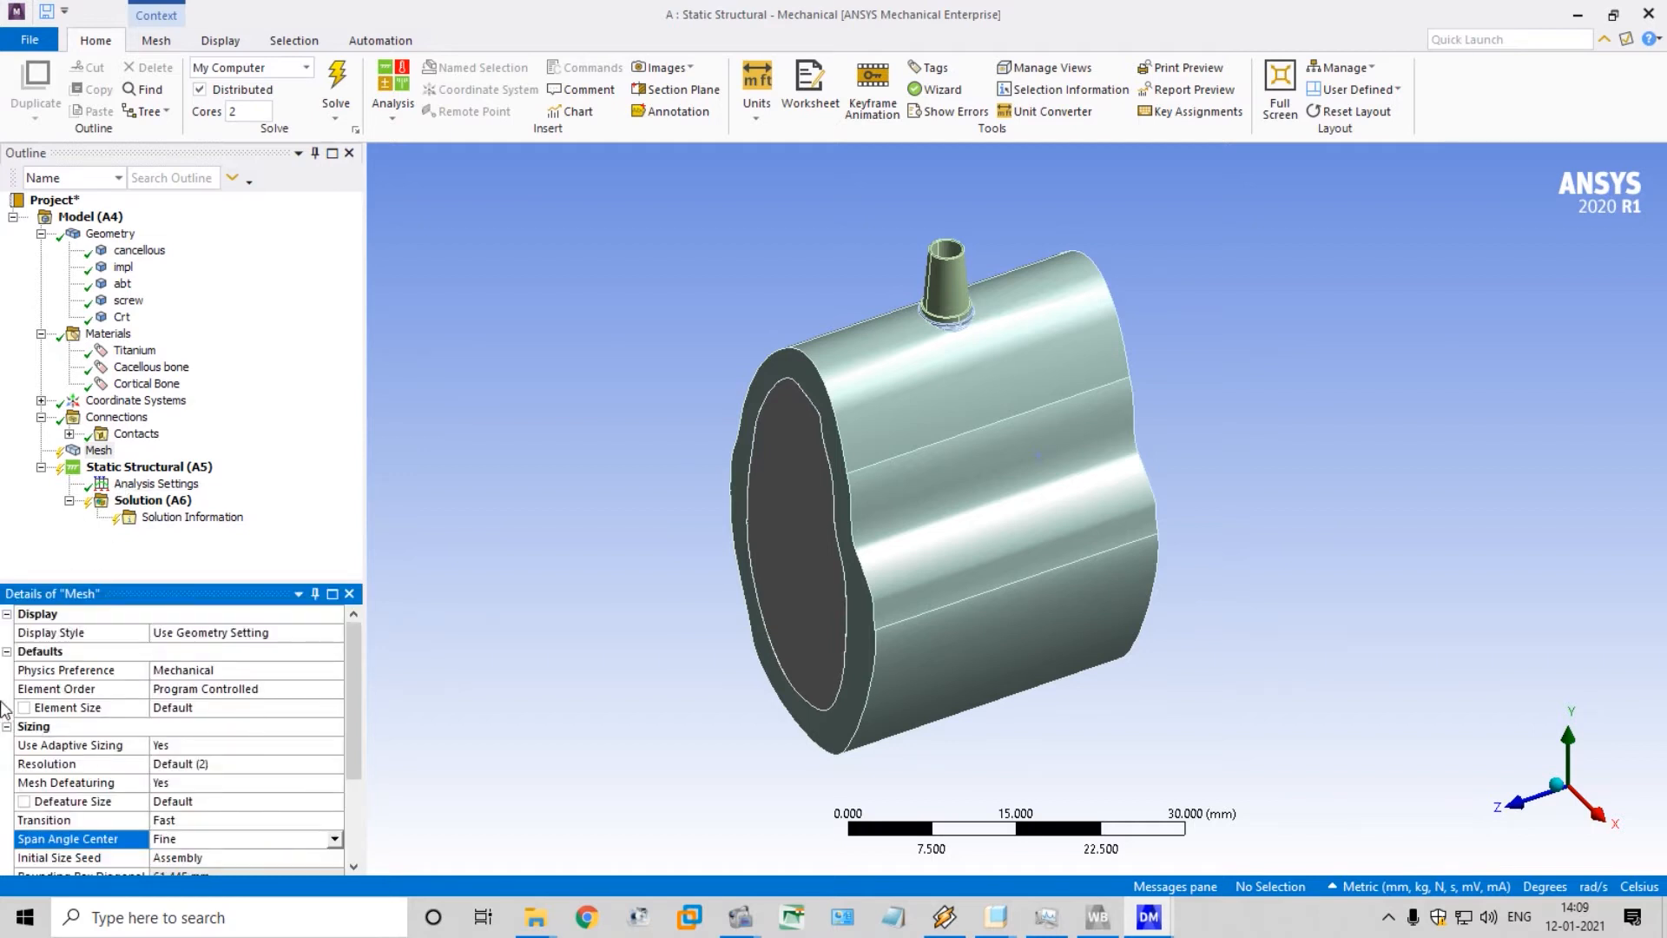
Examine the mesh's Quality, Inflation, Advanced and Statistics settings
scroll(7, 761, "down", 3)
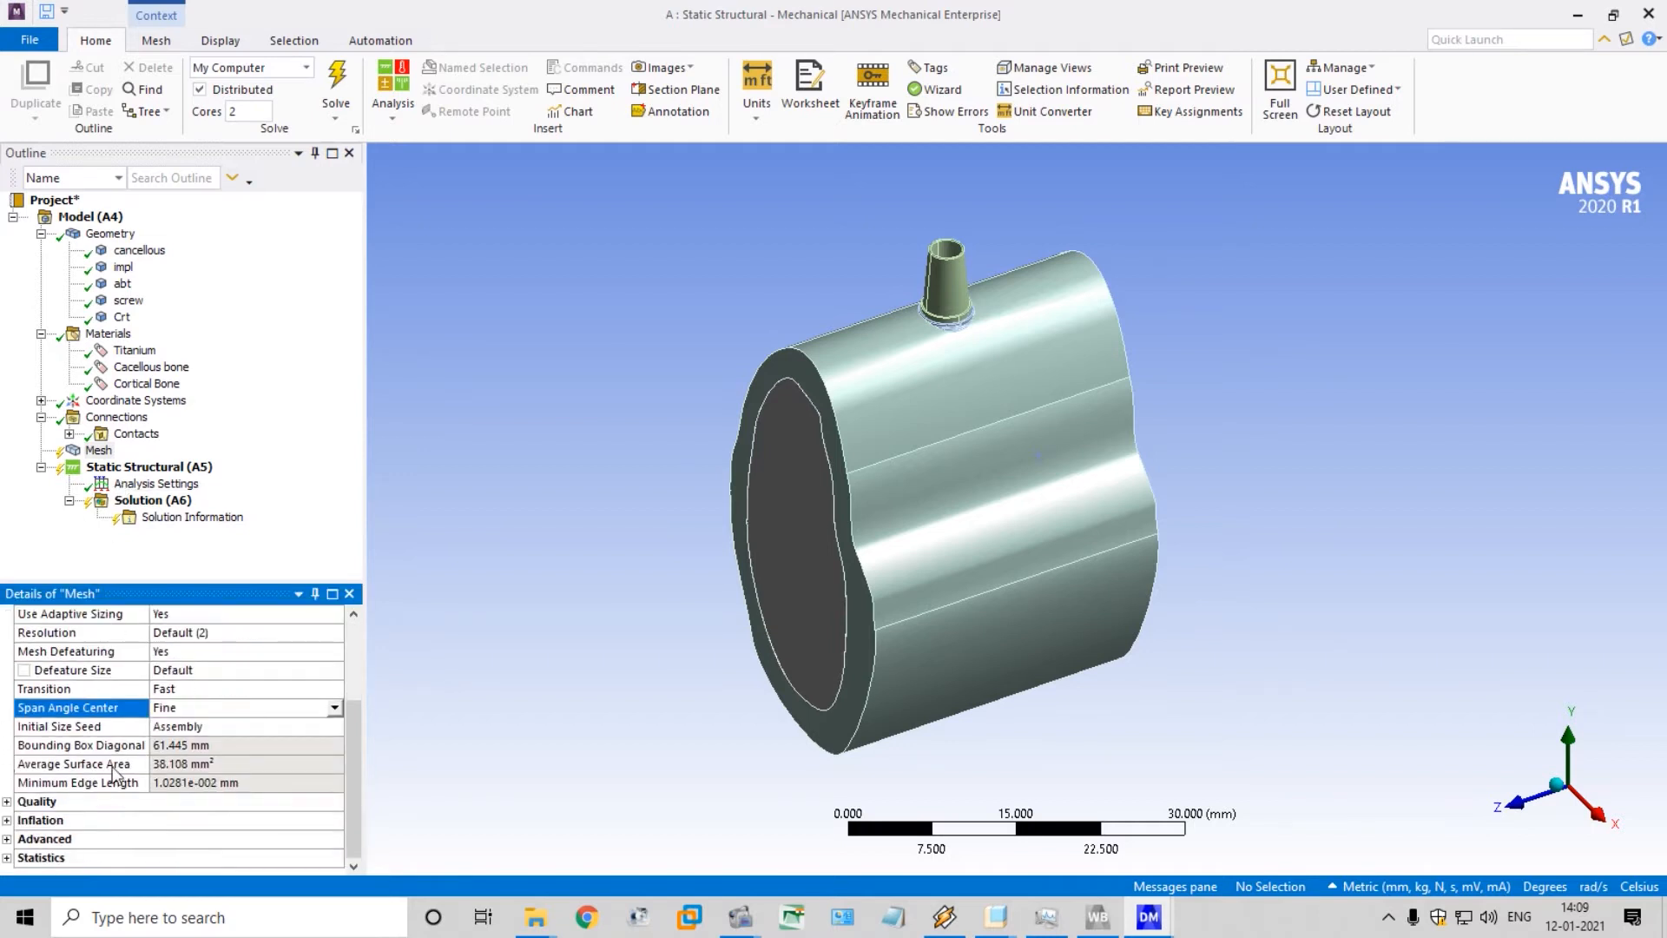
left_click(7, 801)
scroll(10, 812, "down", 2)
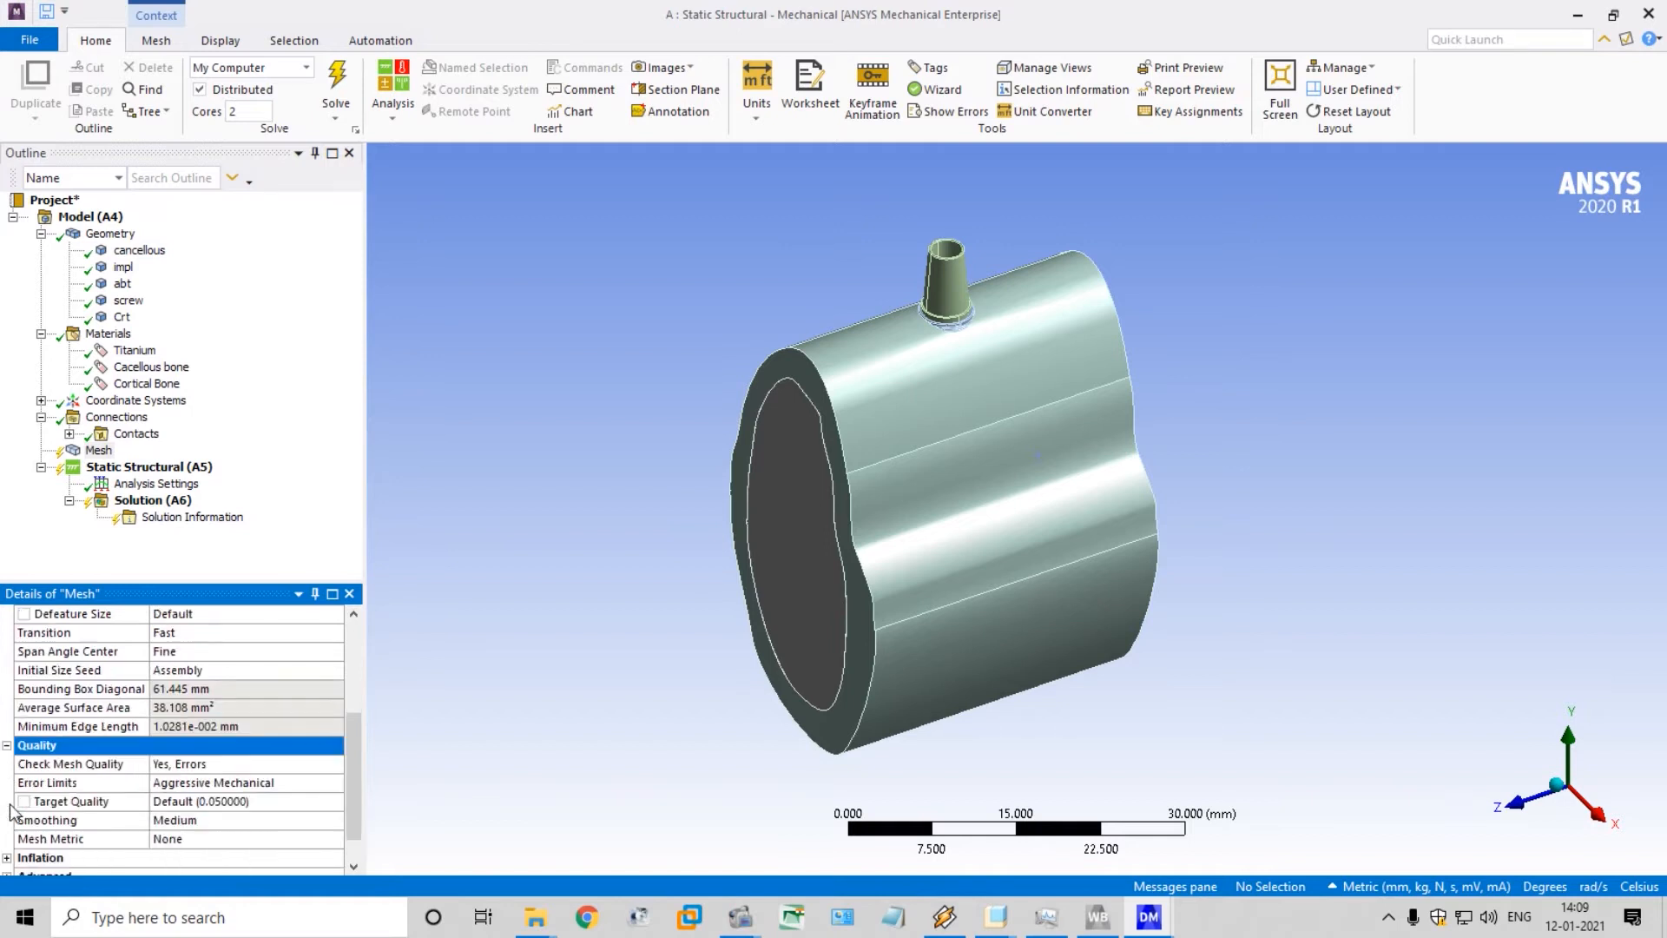
left_click(7, 820)
scroll(6, 831, "down", 3)
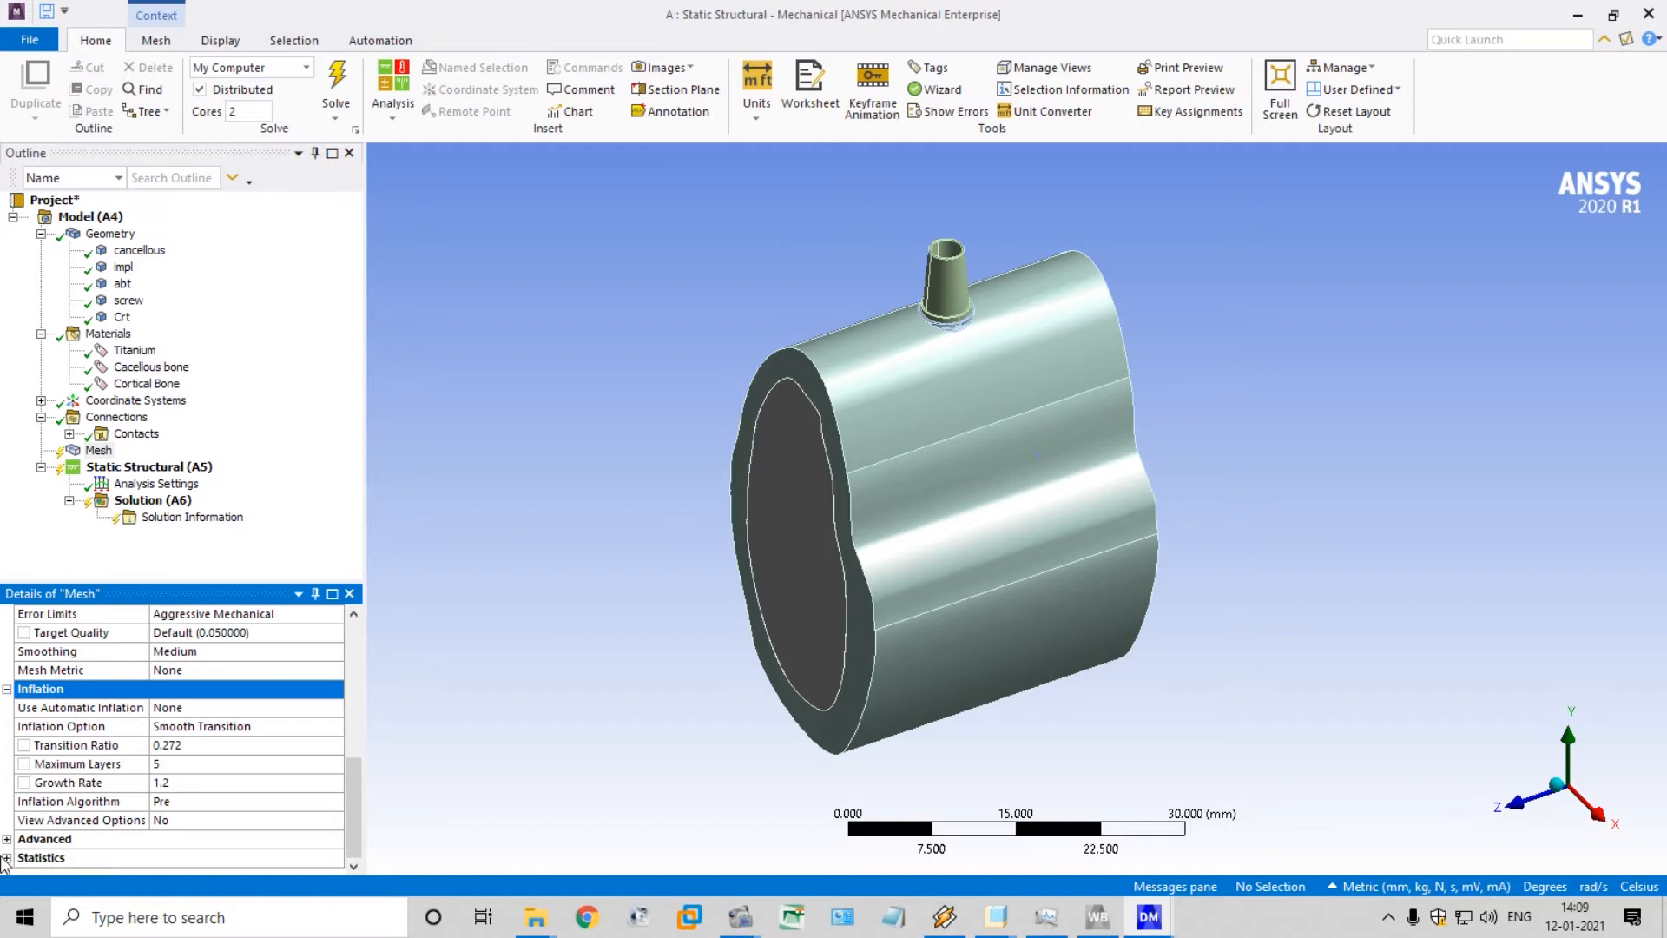
left_click(7, 858)
left_click(7, 839)
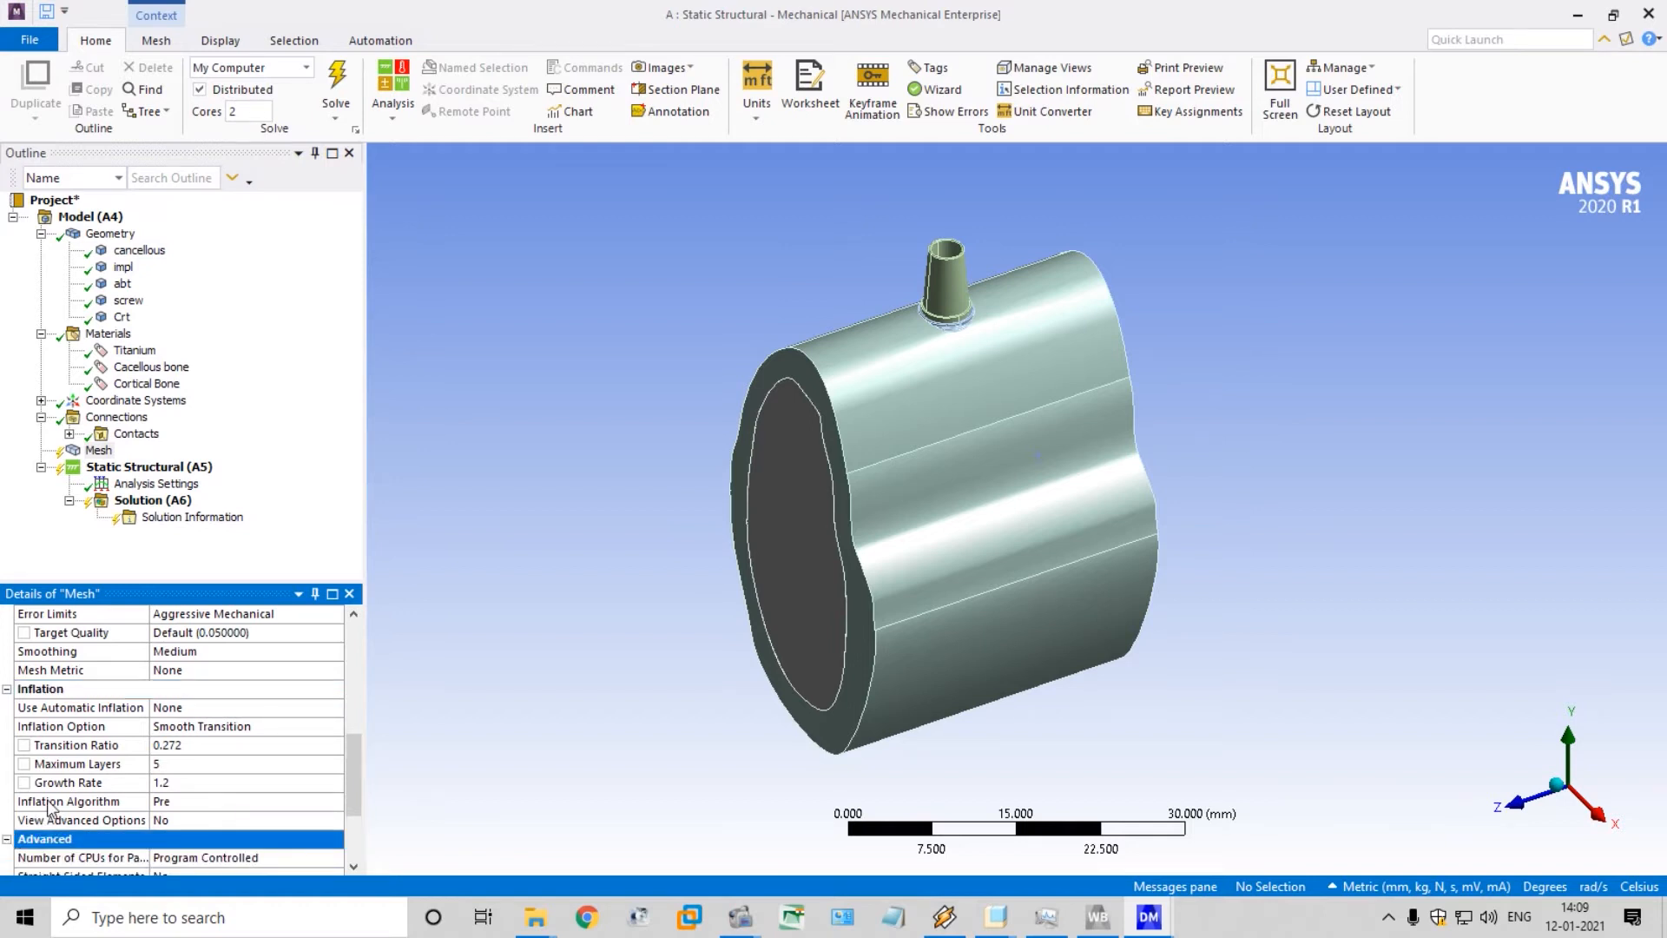
left_click(318, 449)
Insert a Fixed Support into the Static Structural analysis
left_click(155, 469)
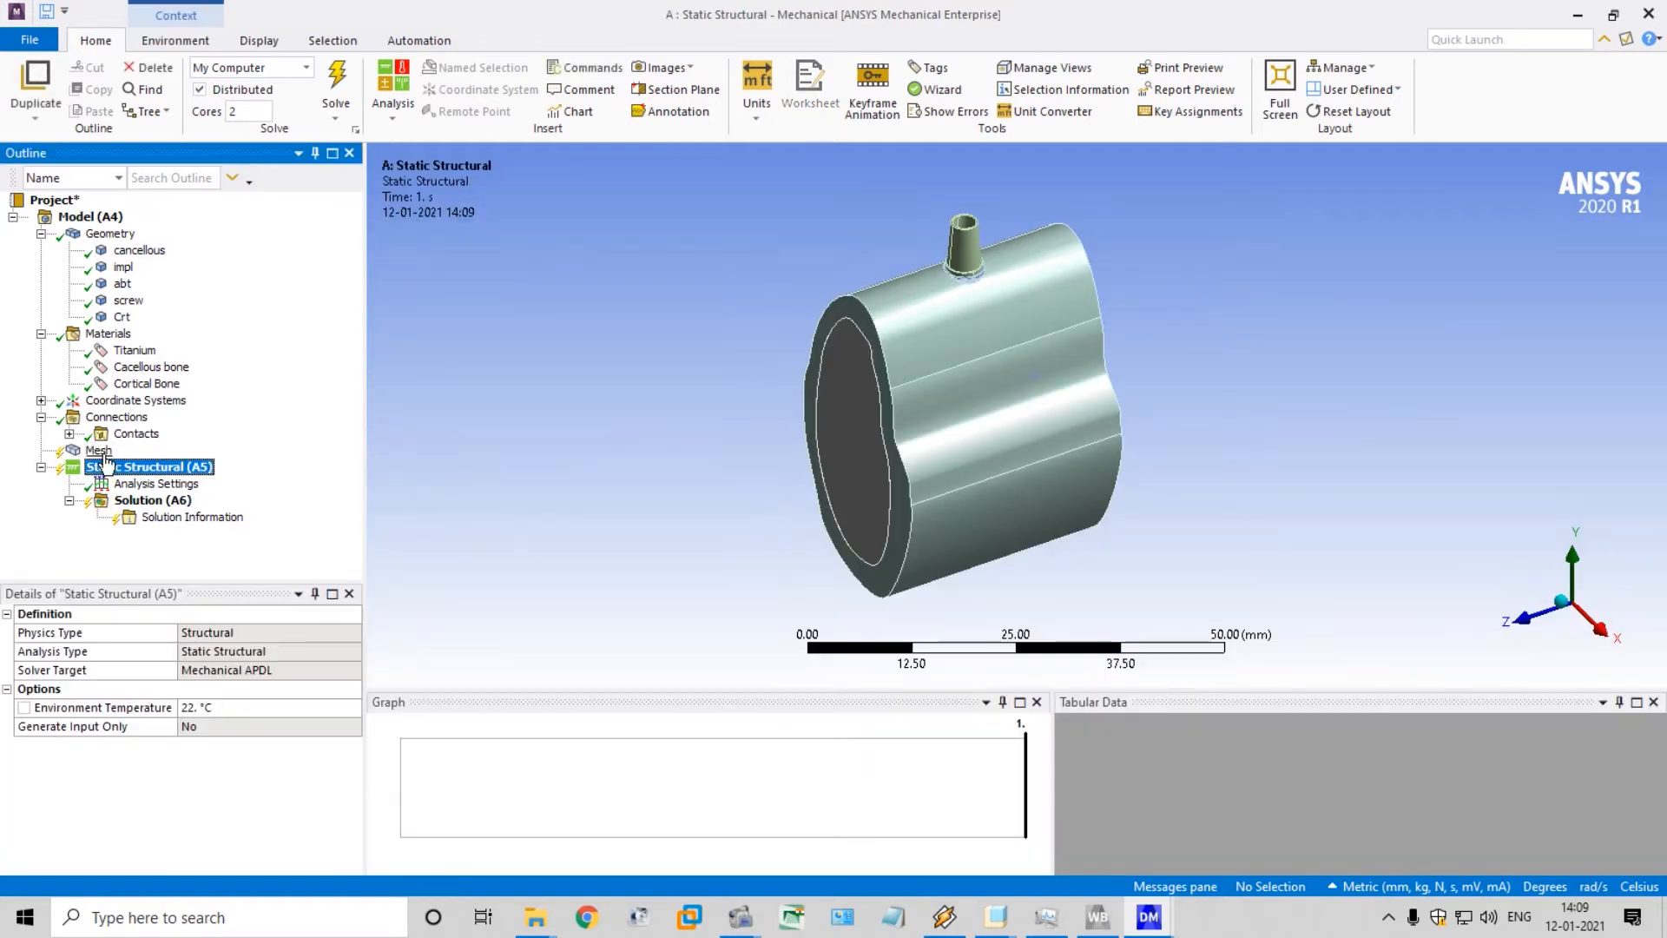
left_click(159, 455)
left_click(164, 469)
right_click(164, 467)
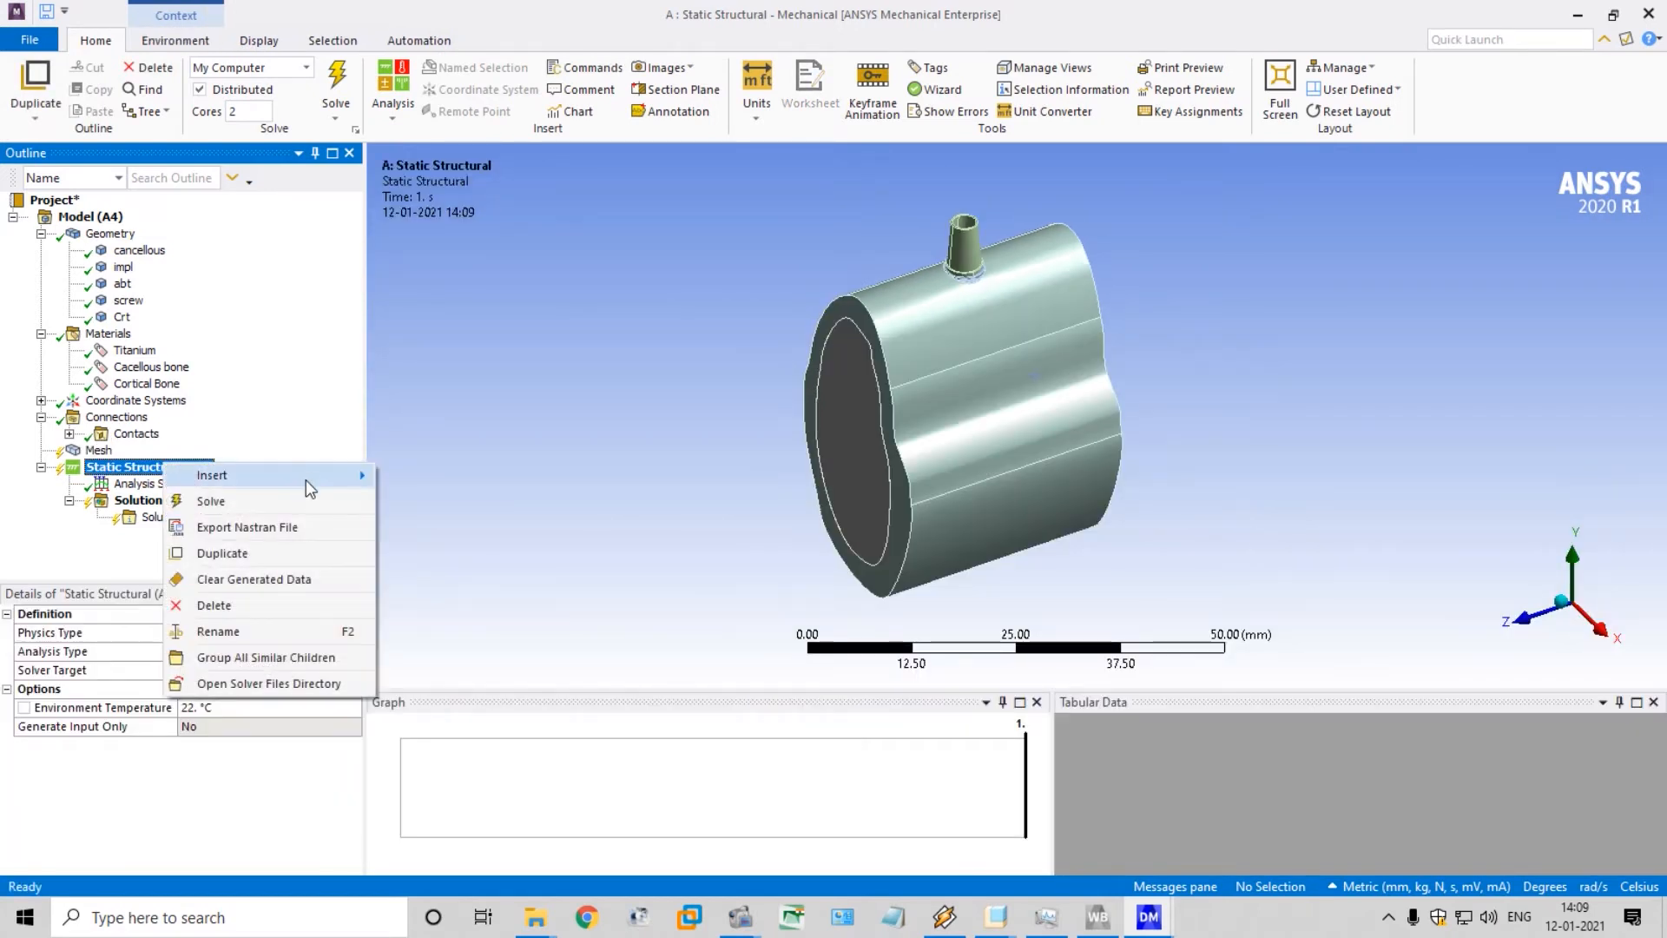
mouse_move(306, 479)
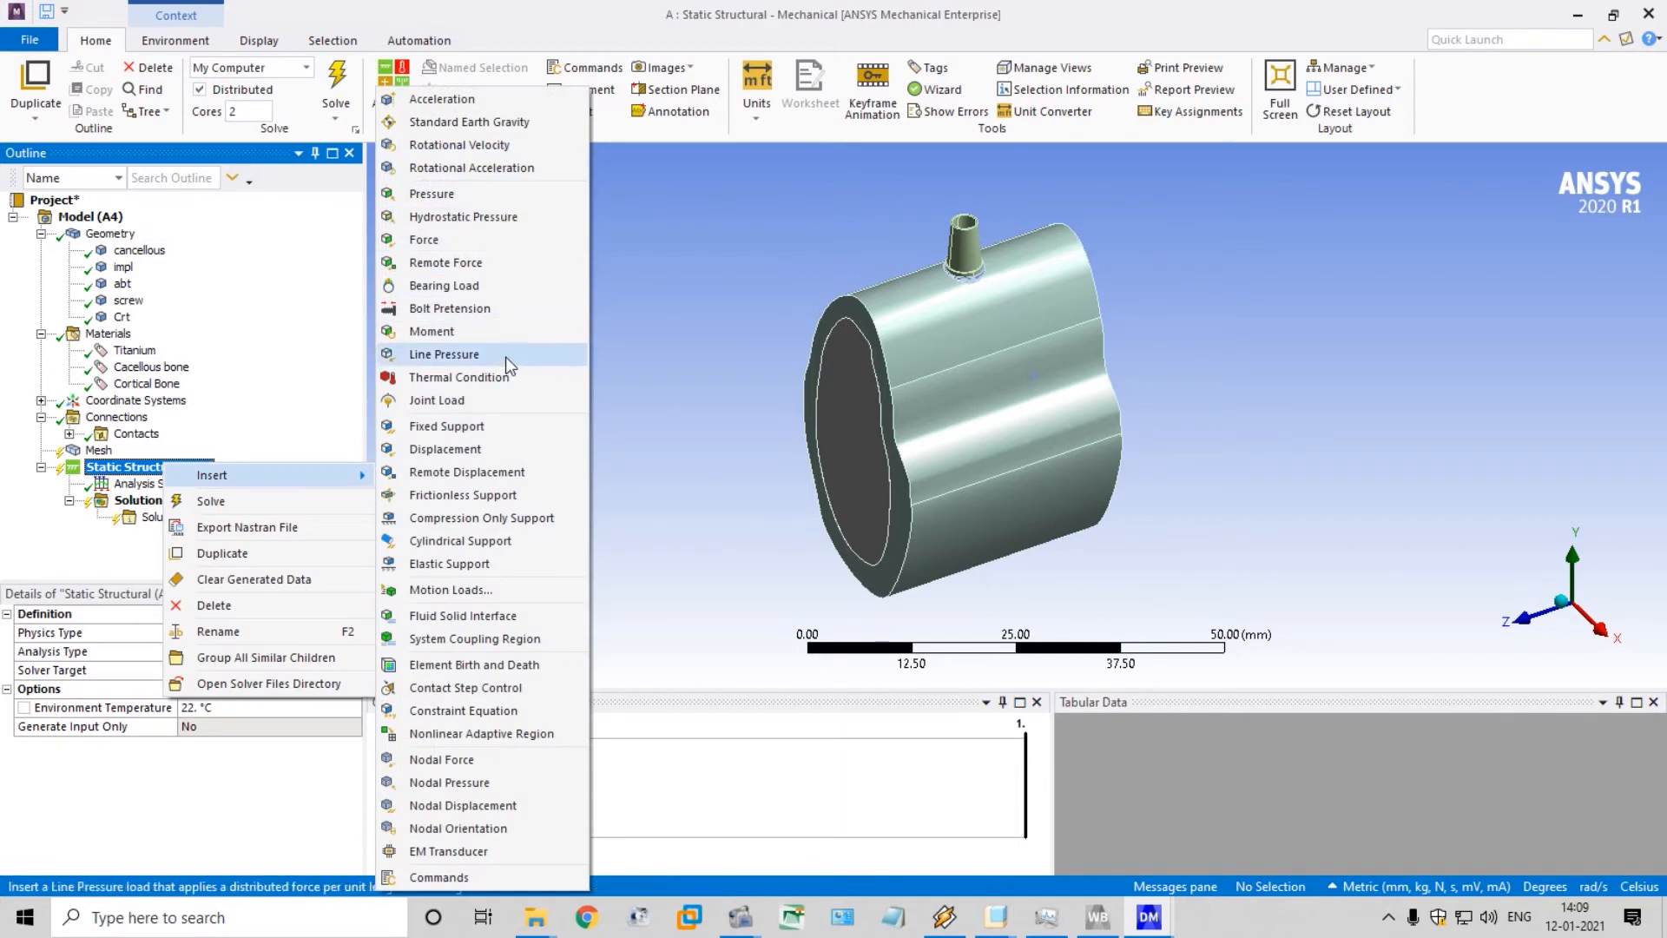
left_click(505, 426)
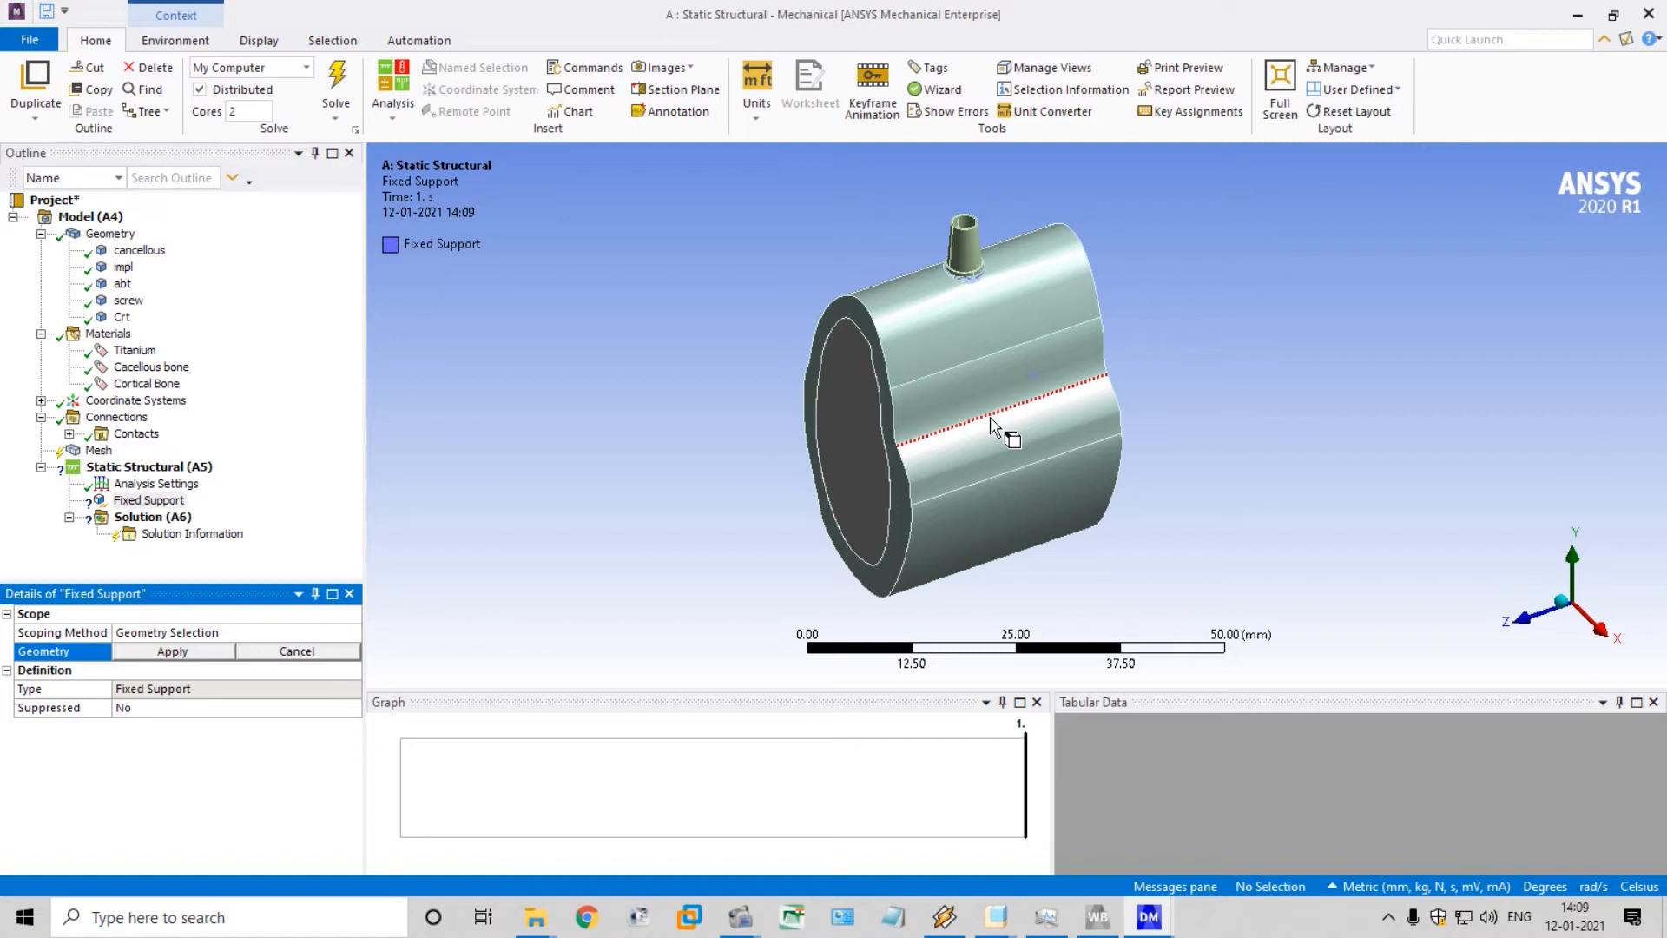
Scope the Fixed Support to all seven outer side faces of the cortical bone, leaving out the flat end faces
middle_click_drag(1184, 331, 1371, 334)
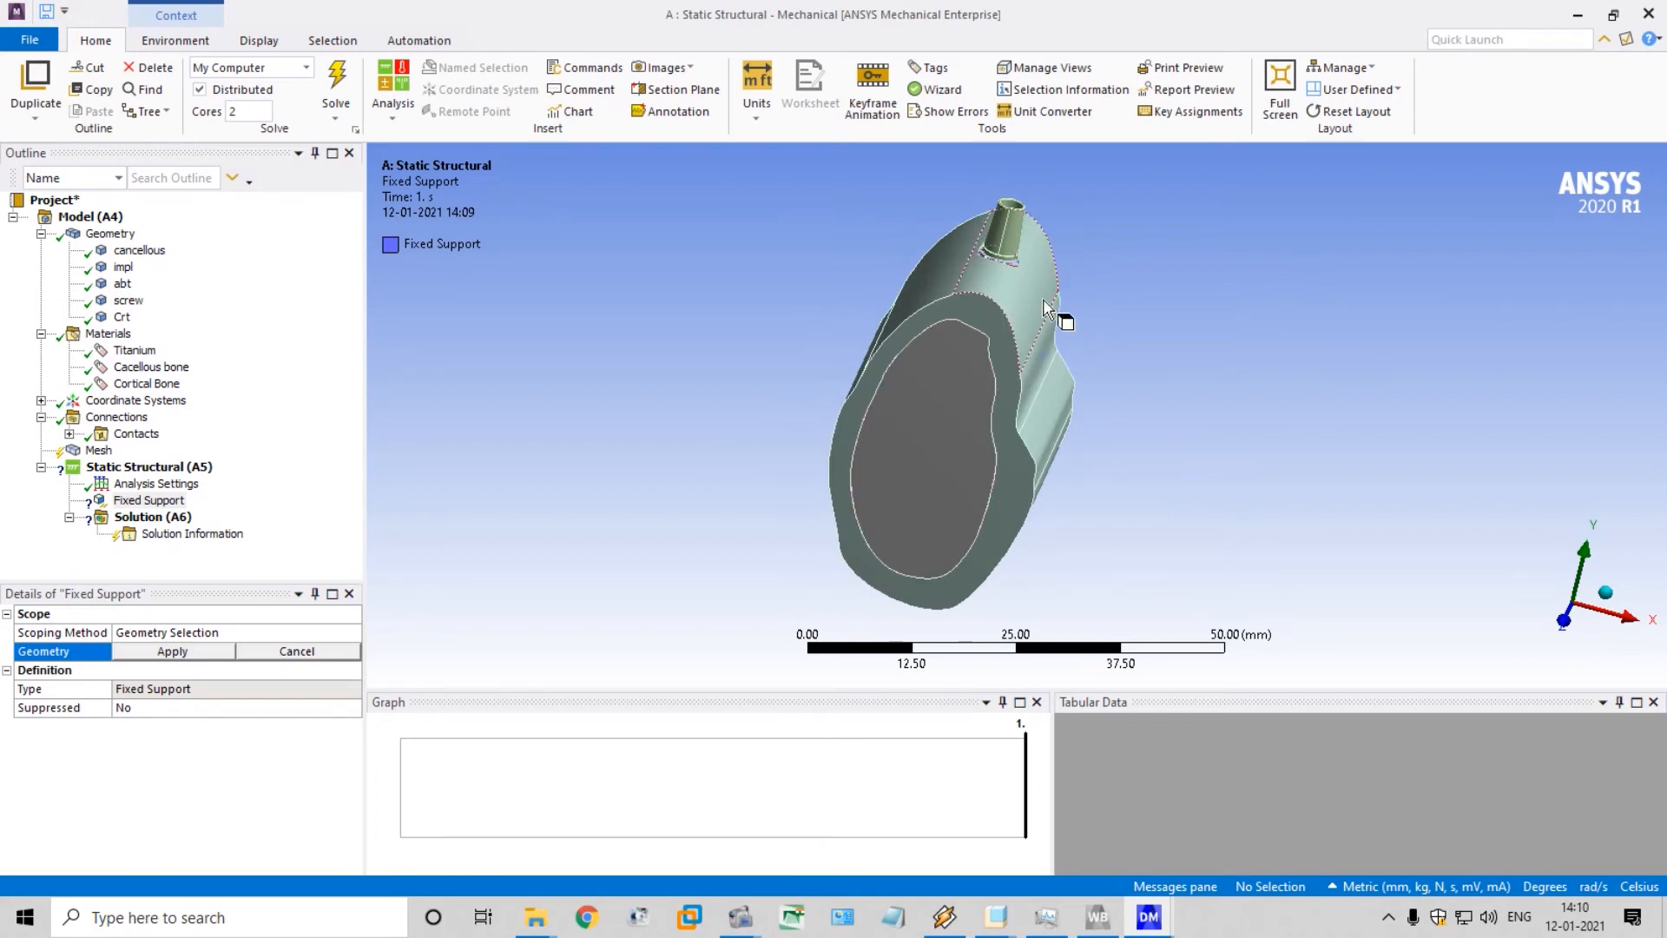
middle_click_drag(1044, 300, 1112, 316)
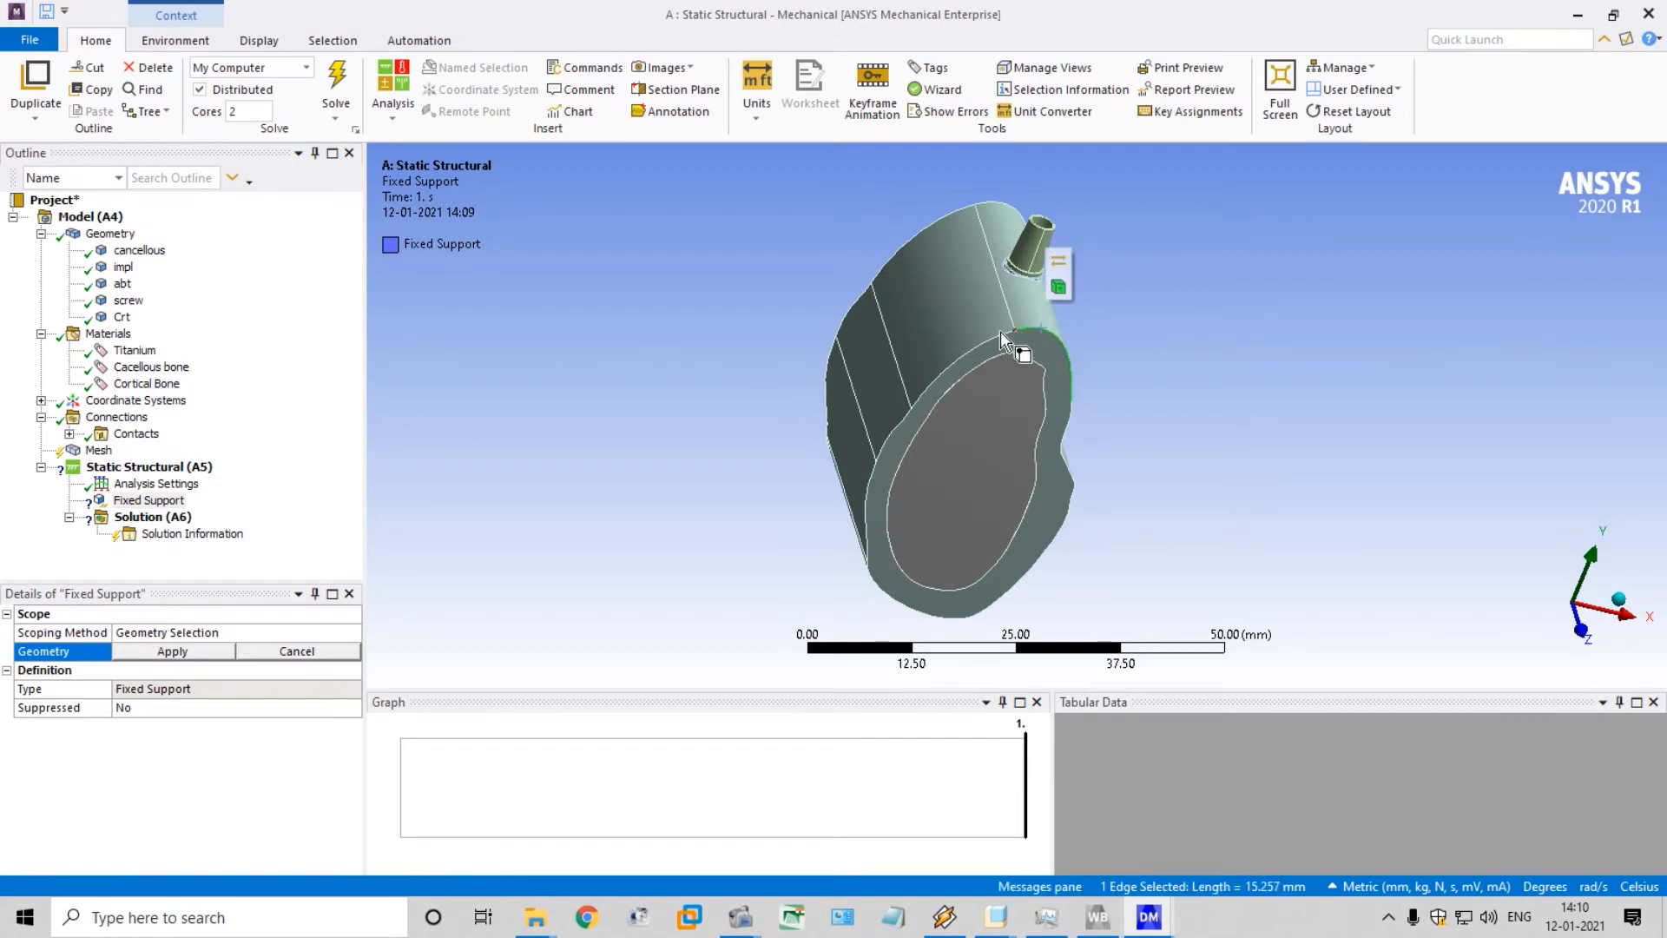
left_click(988, 270)
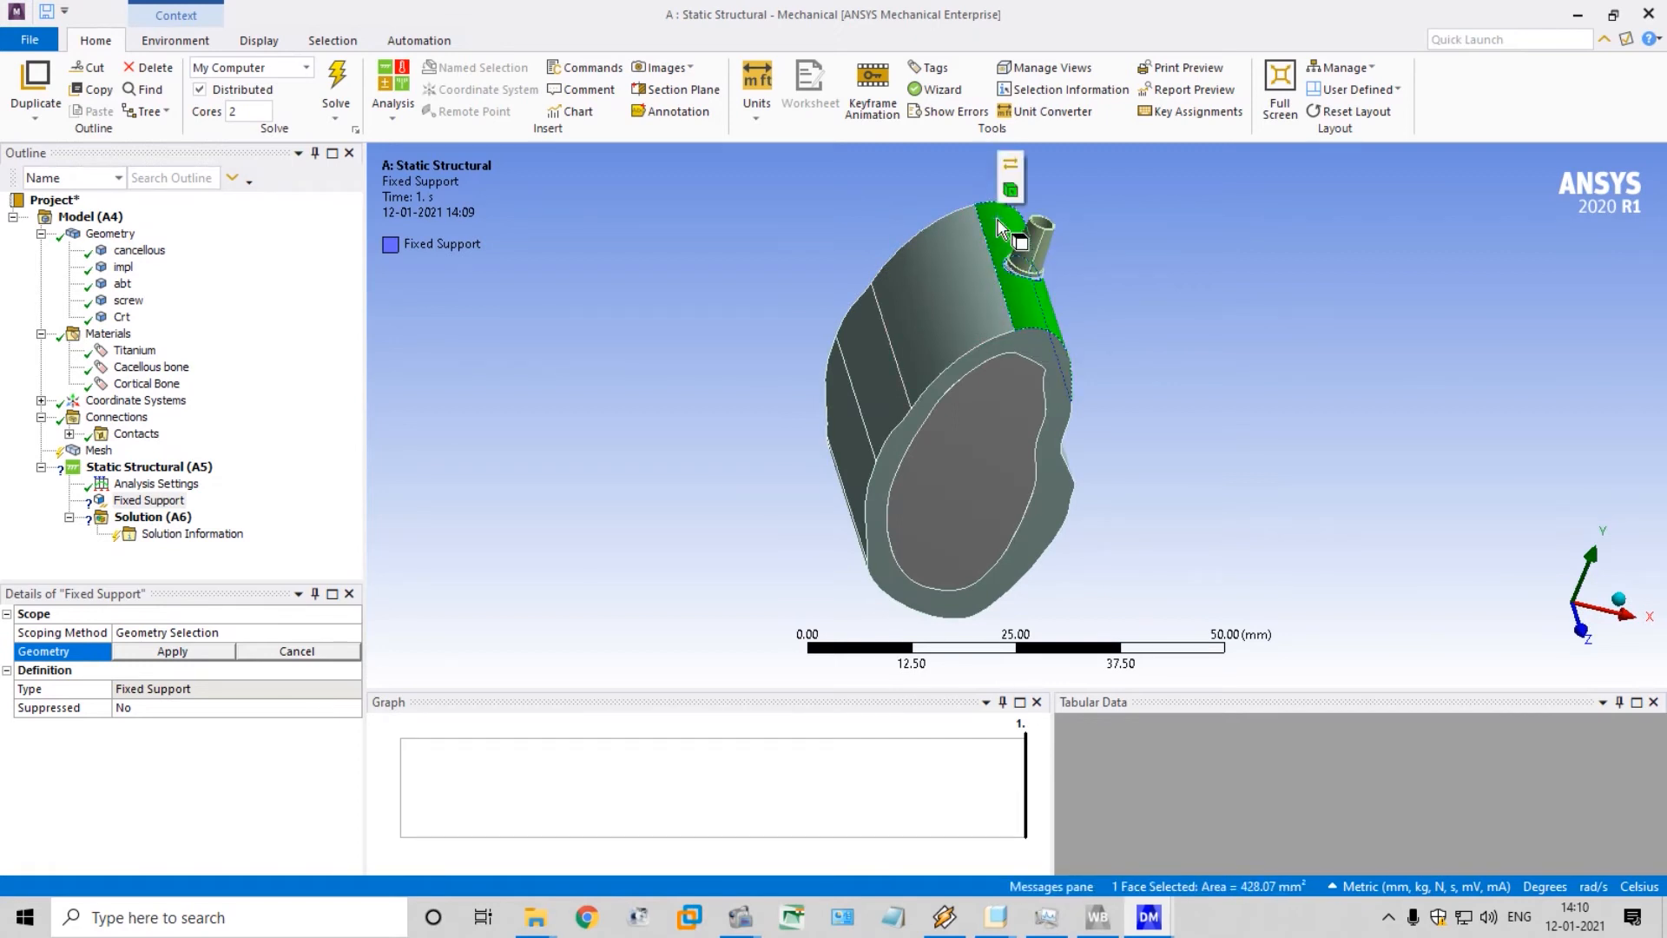
left_click(951, 306, "ctrl")
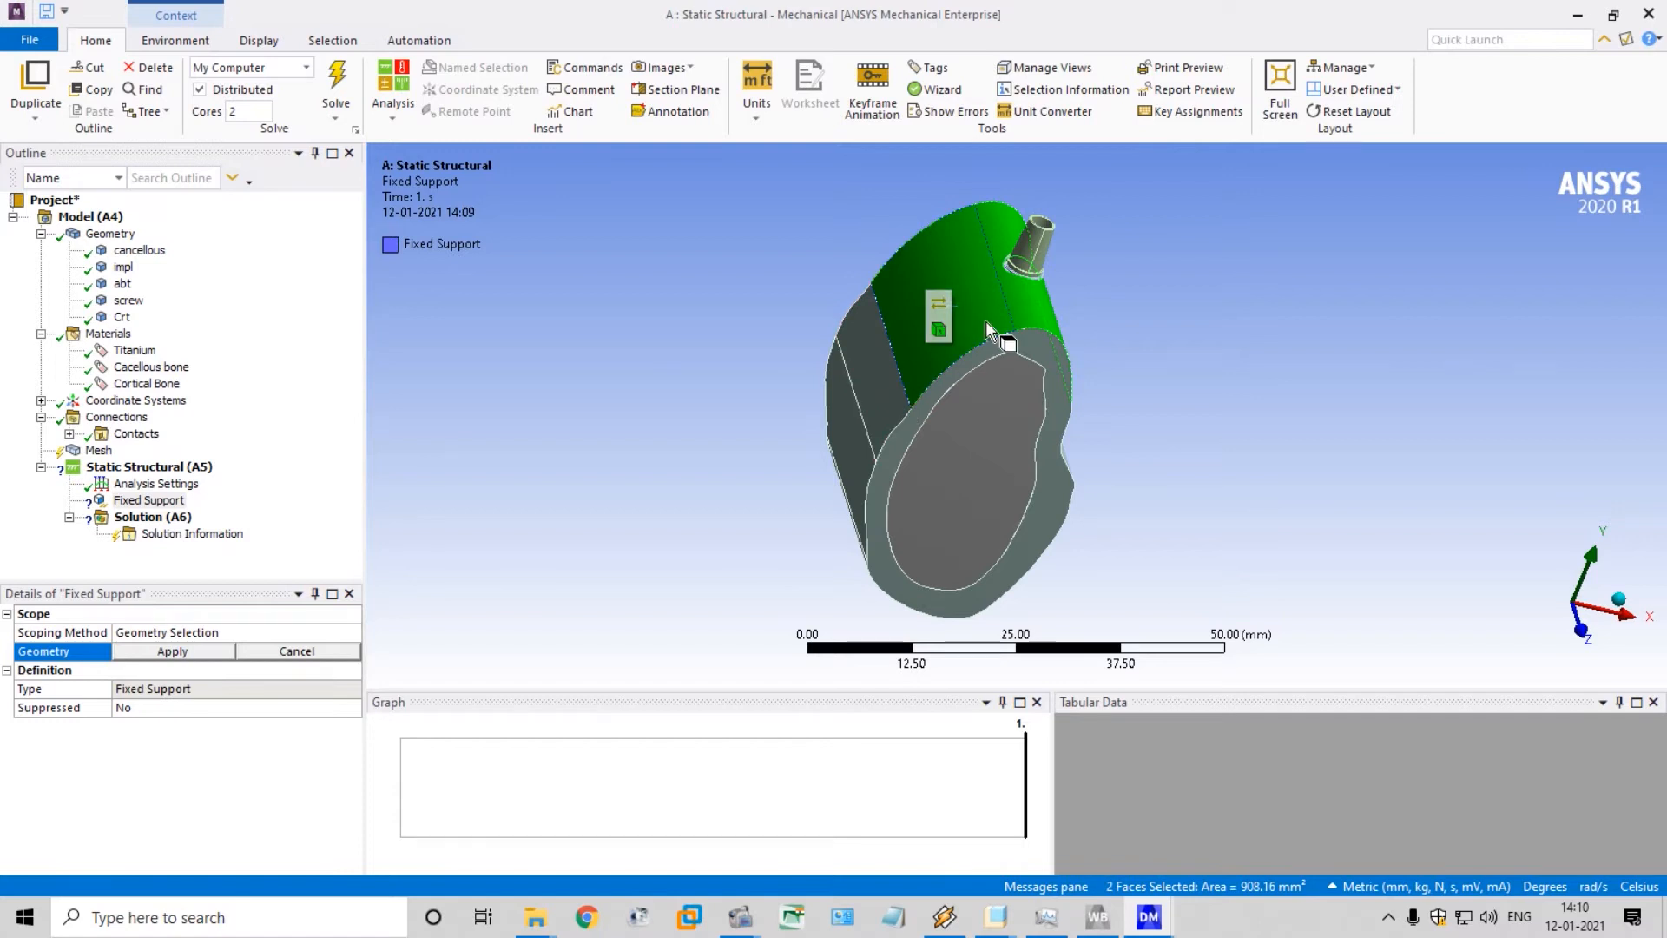
left_click(876, 385, "ctrl")
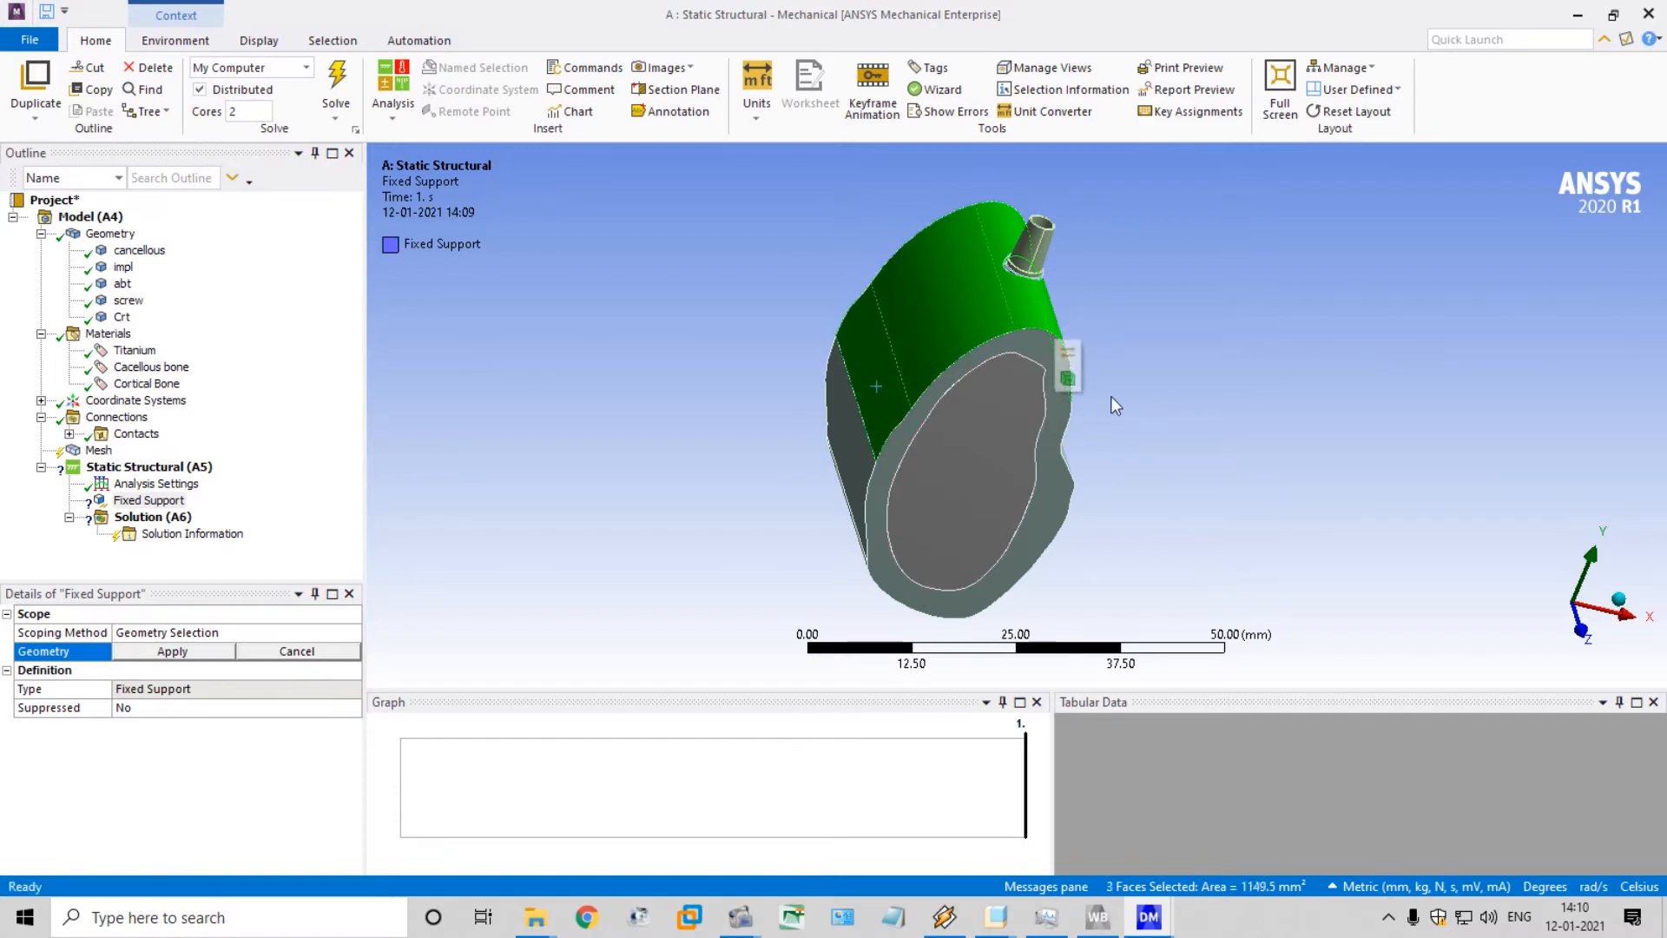
left_click(841, 443, "ctrl")
middle_click_drag(1167, 460, 943, 434)
left_click(991, 371, "ctrl")
left_click(1002, 413, "ctrl")
left_click(1017, 471, "ctrl")
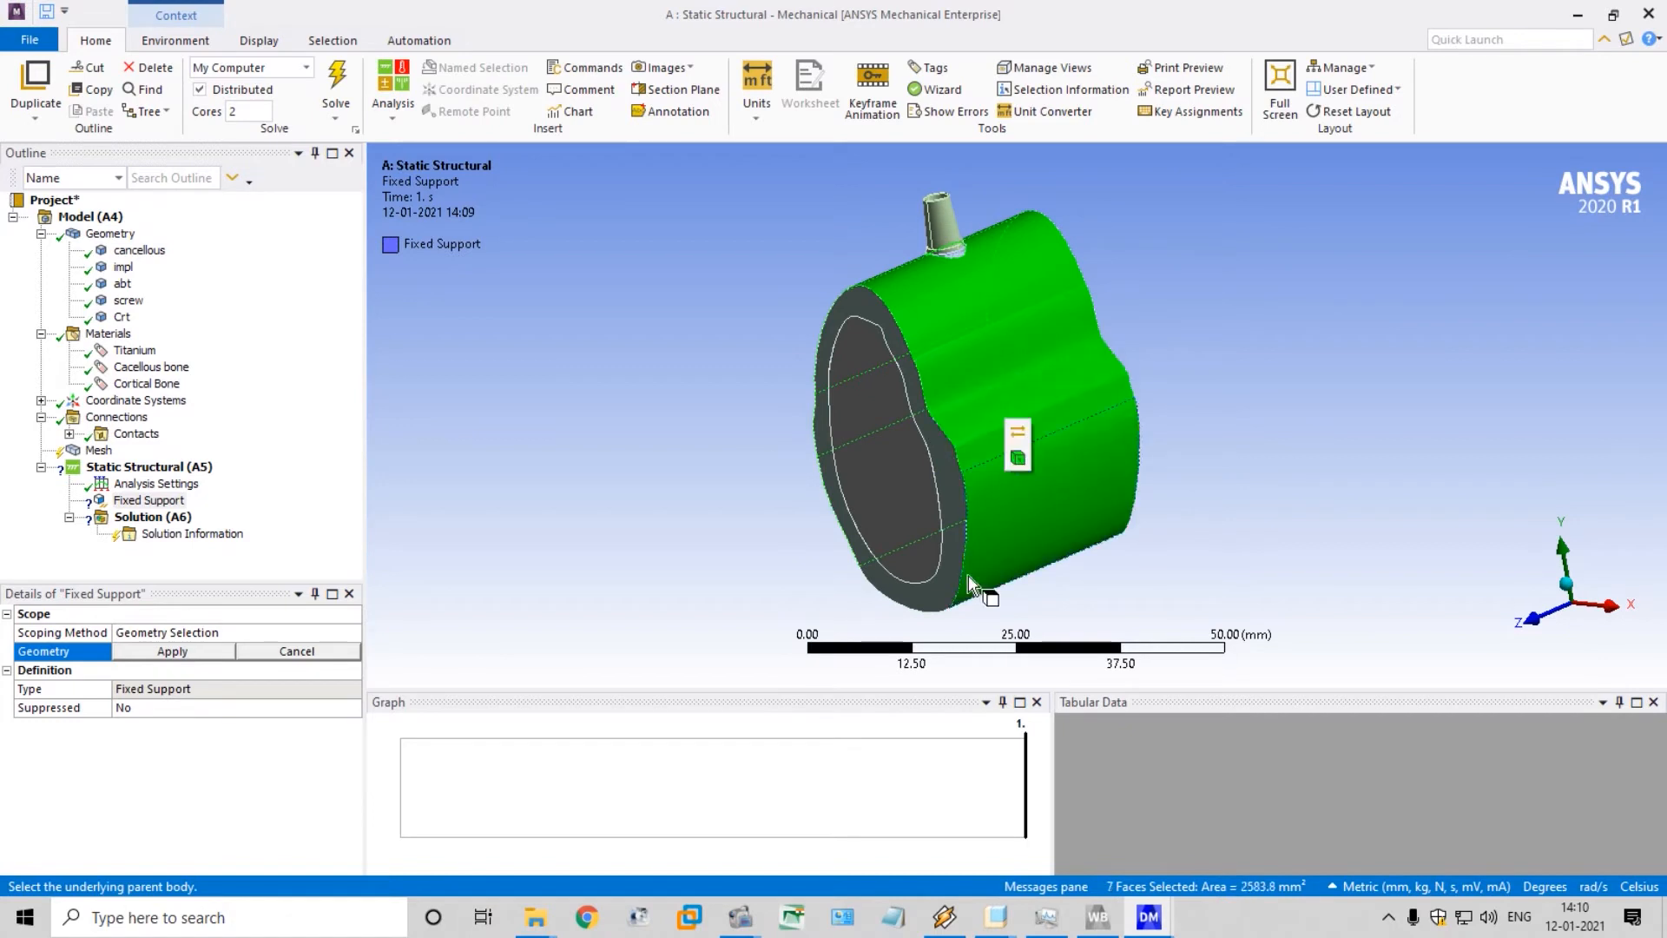
middle_click_drag(1337, 431, 1466, 412)
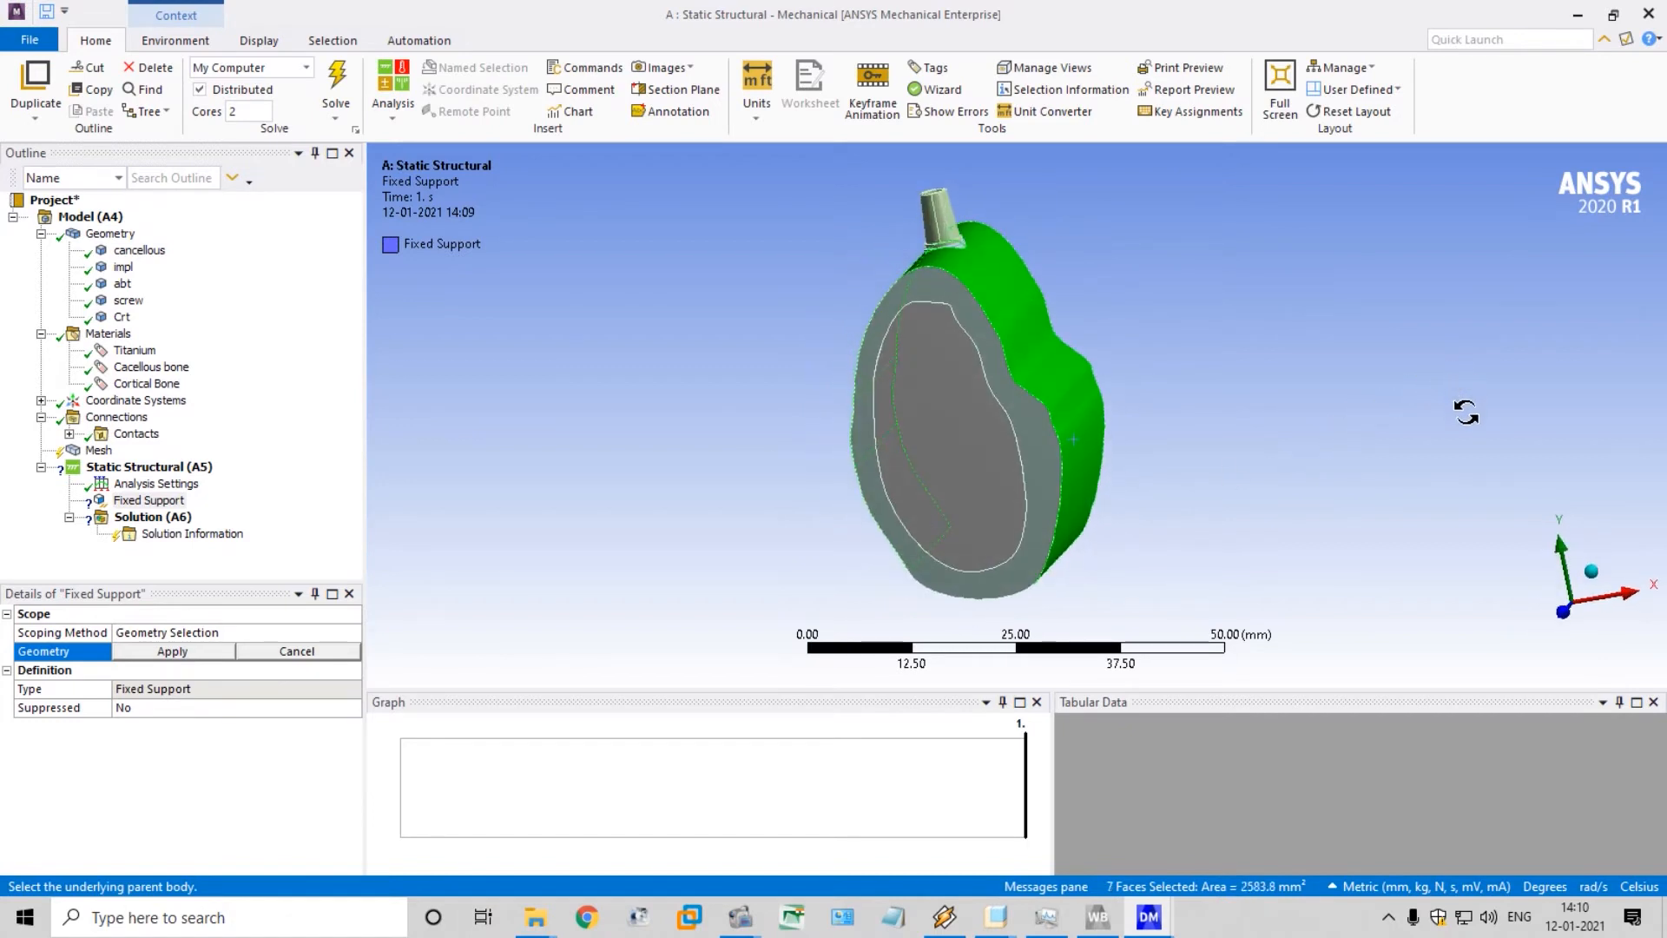
middle_click_drag(1333, 484, 1241, 527)
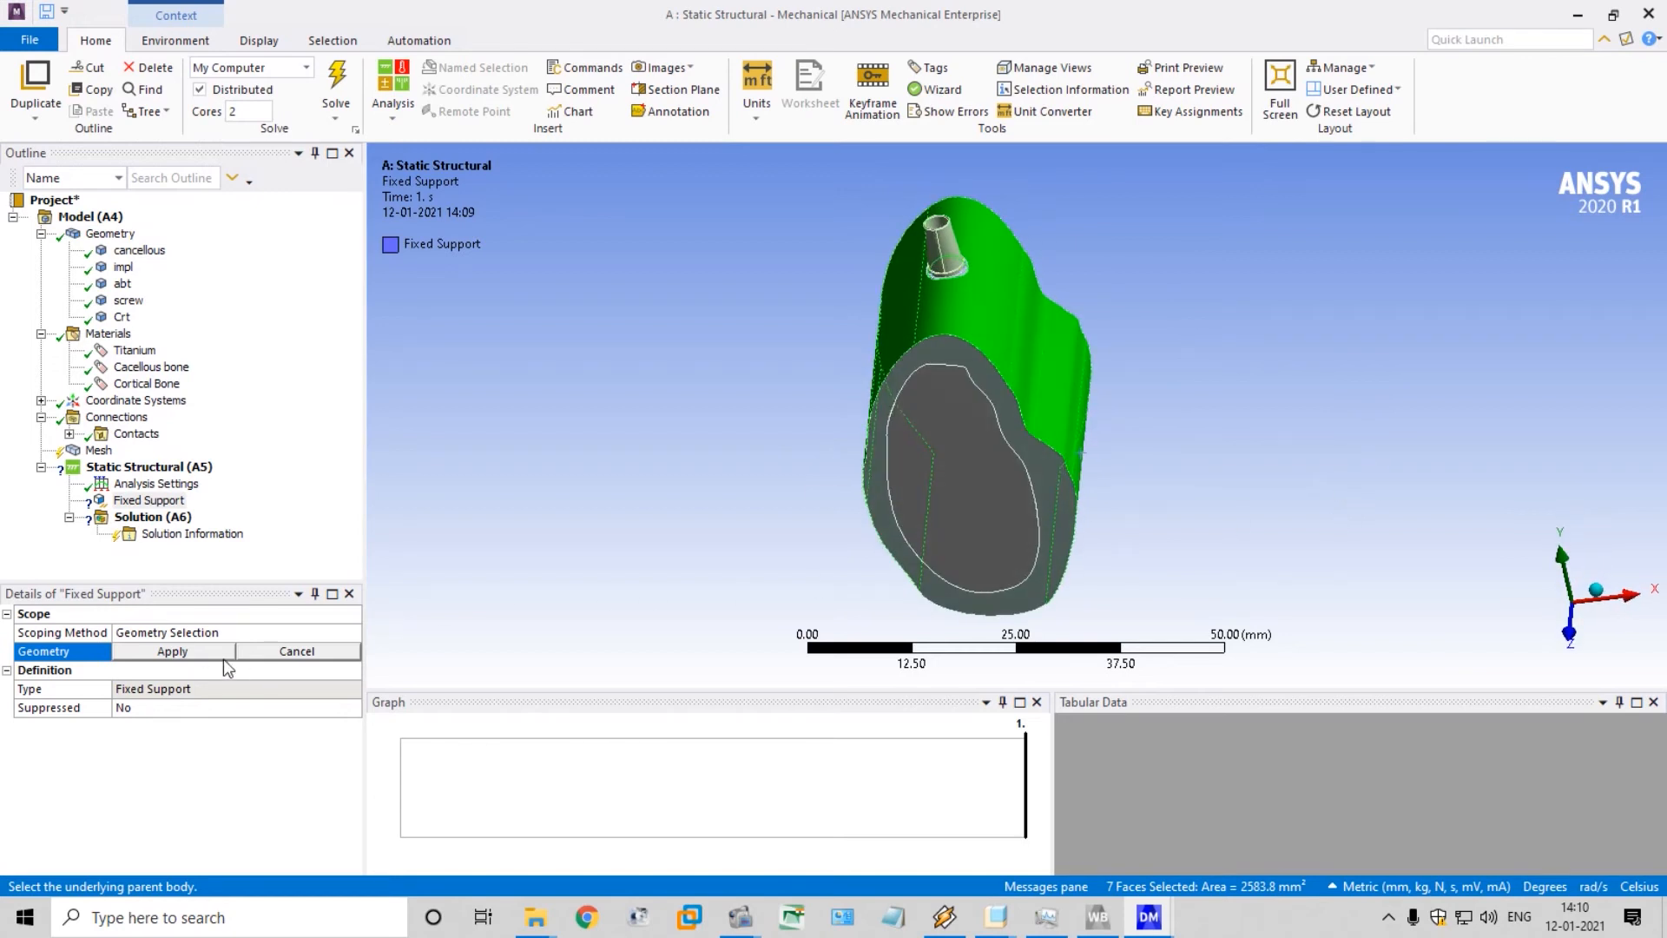
left_click(173, 651)
Insert a Force load into the Static Structural analysis
right_click(165, 468)
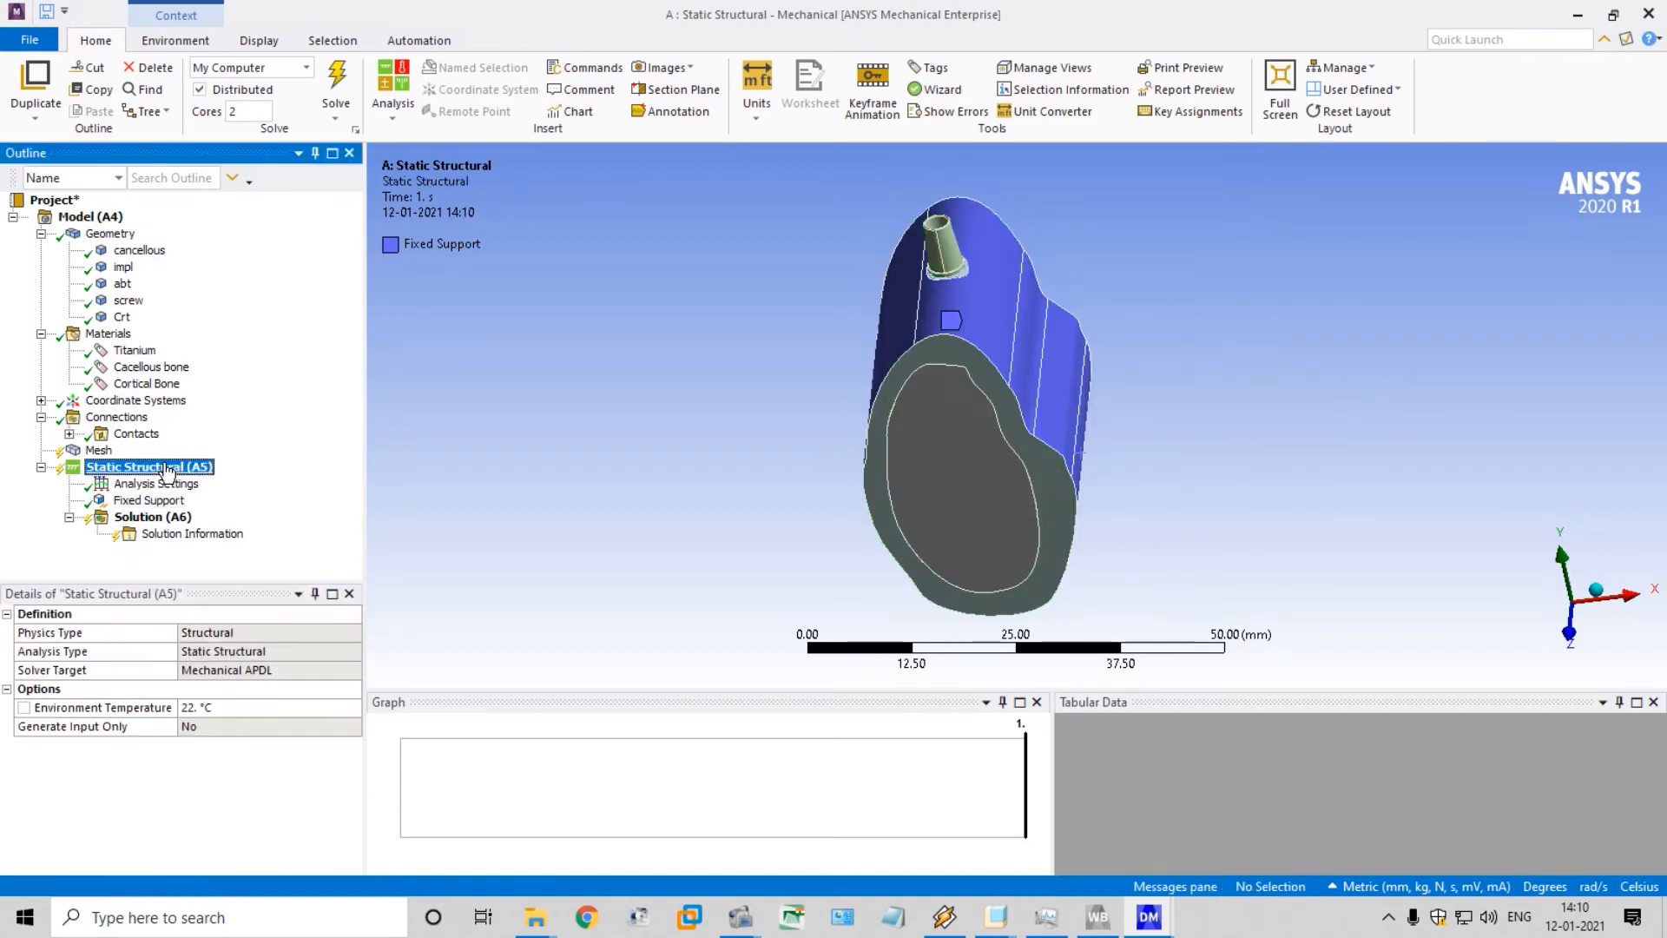
mouse_move(257, 476)
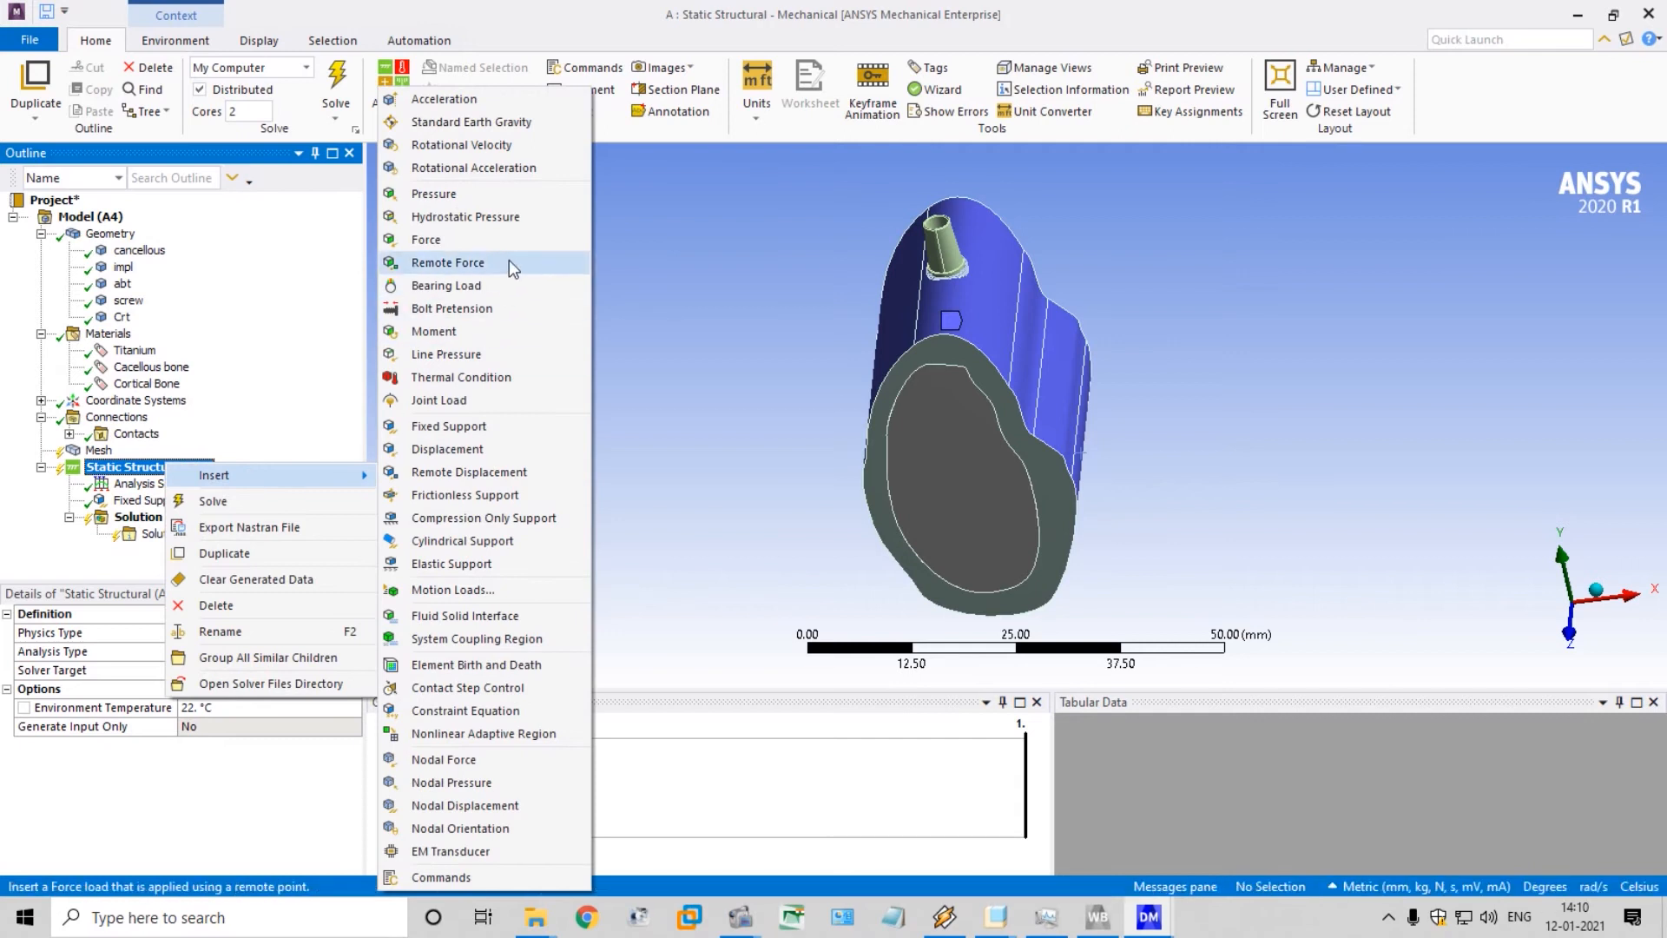
left_click(514, 232)
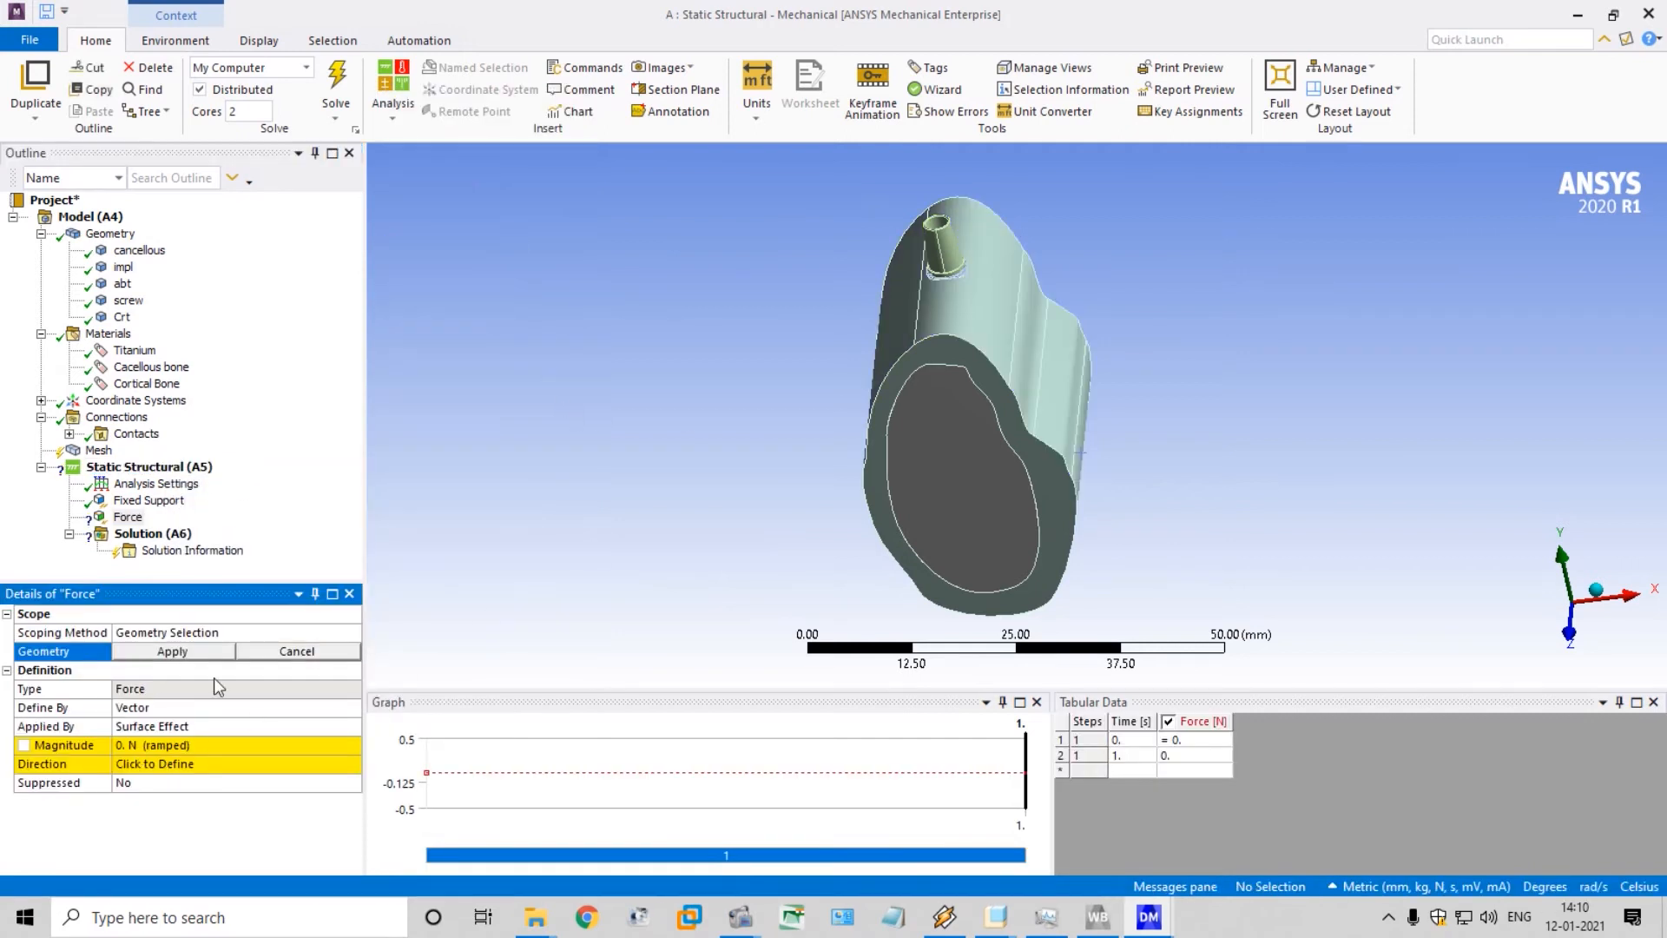
Scope the Force to the two outer conical faces of the abutment
scroll(948, 224, "up", 4)
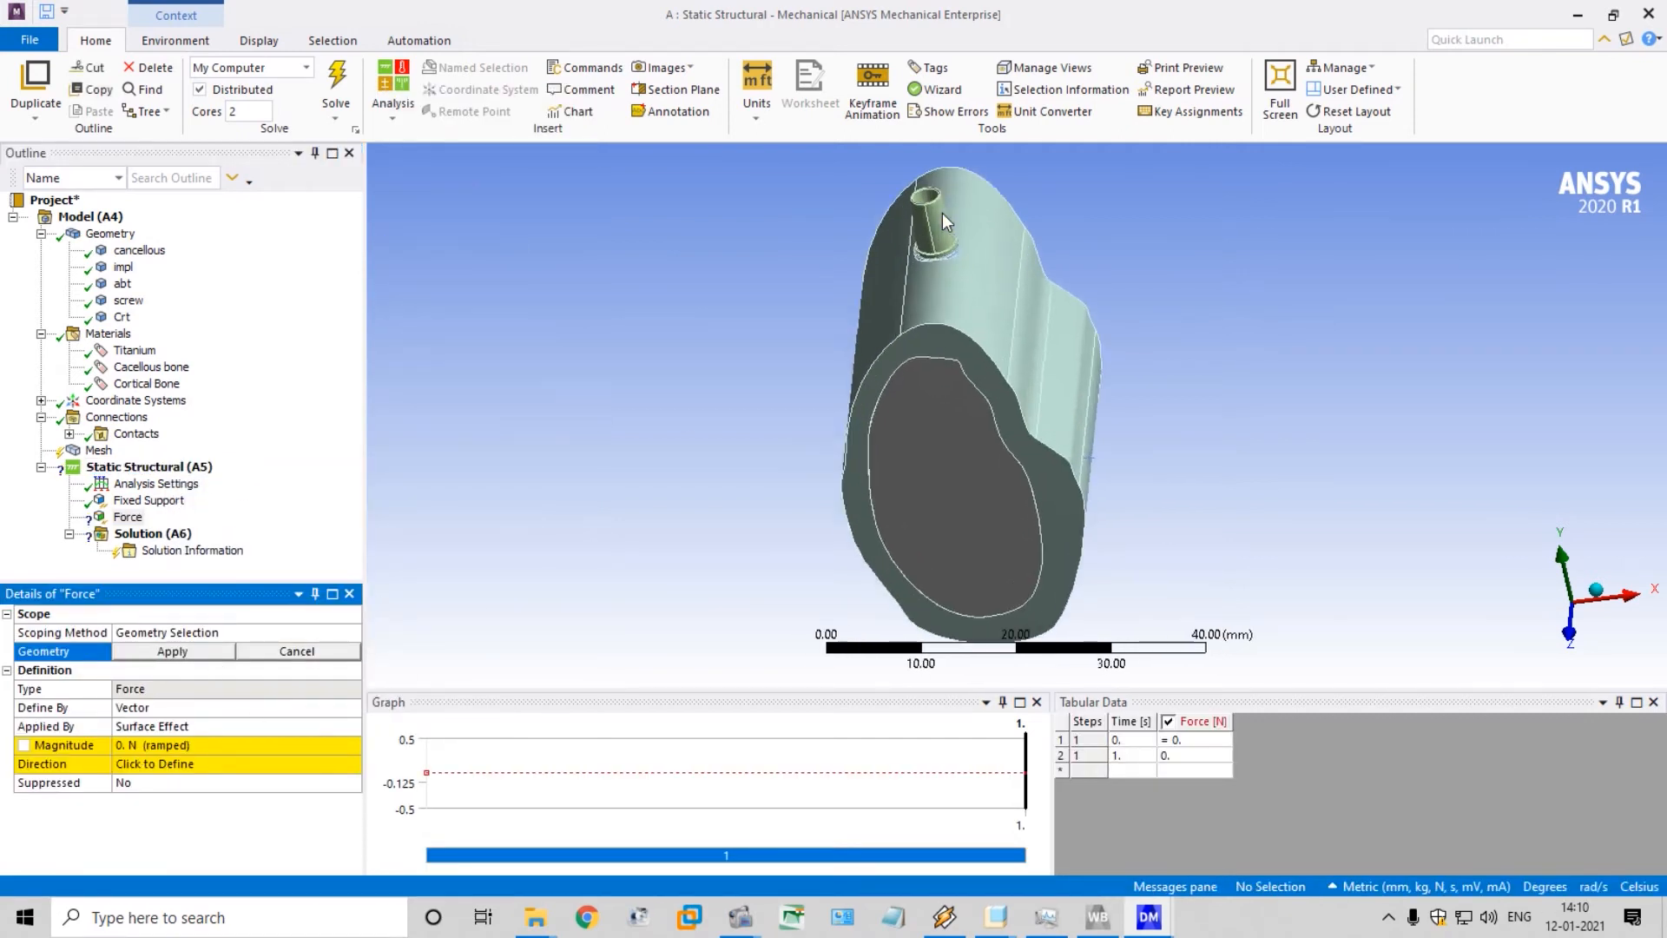
scroll(946, 207, "up", 3)
scroll(946, 209, "down", 7)
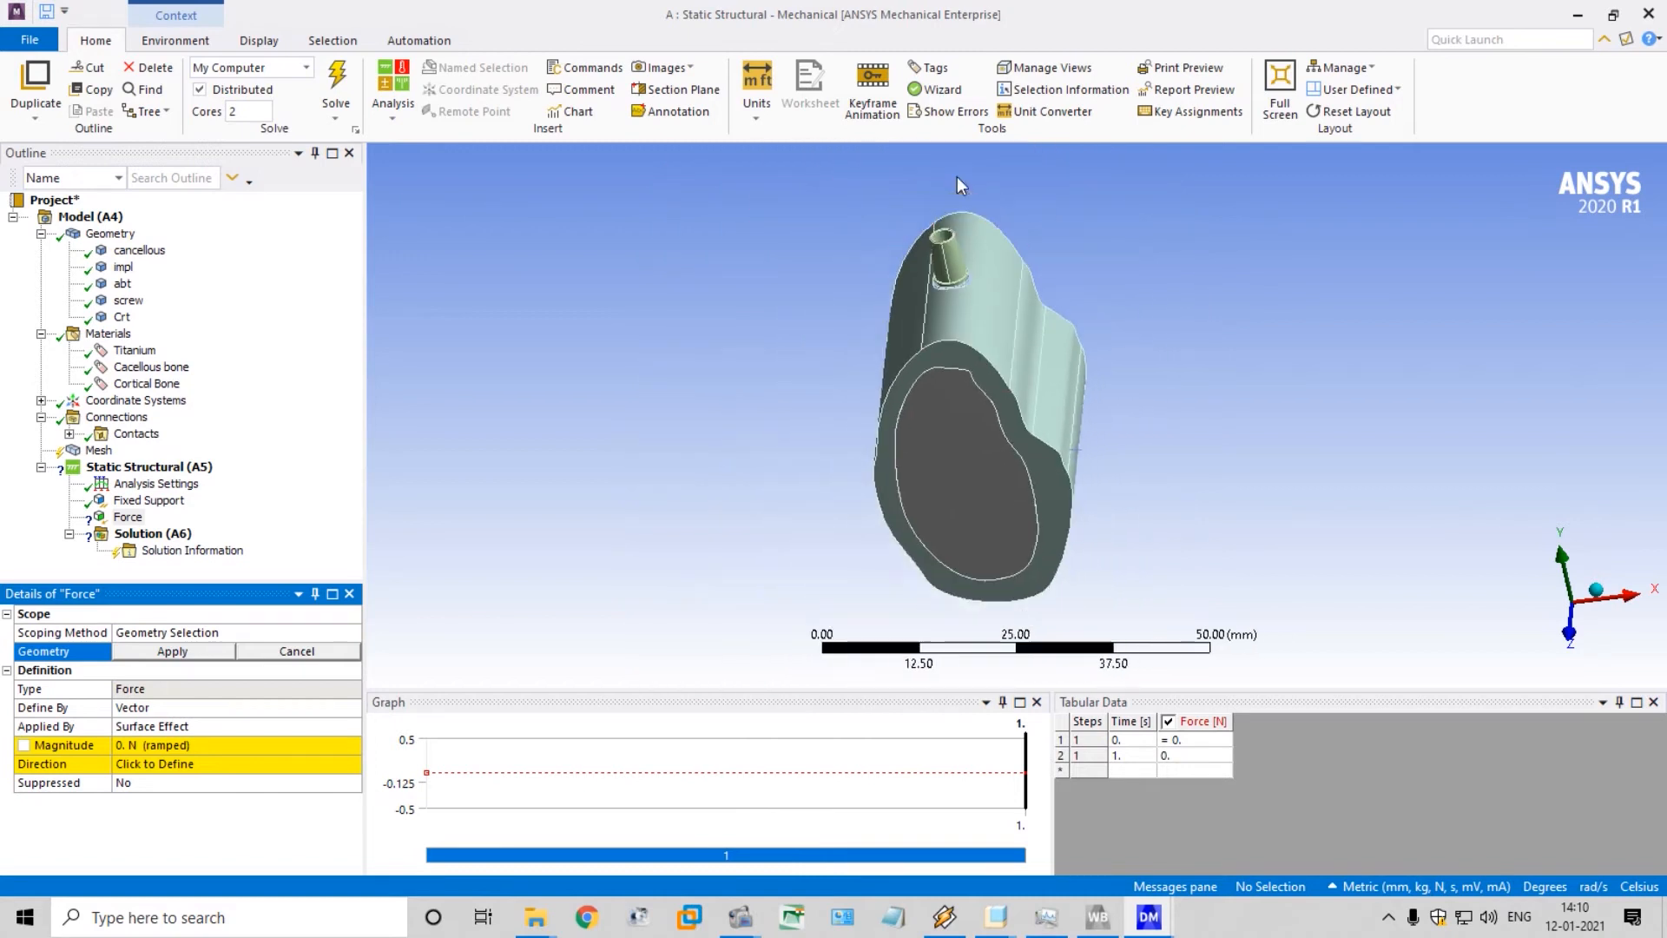
middle_click_drag(956, 179, 939, 228)
scroll(939, 235, "up", 3)
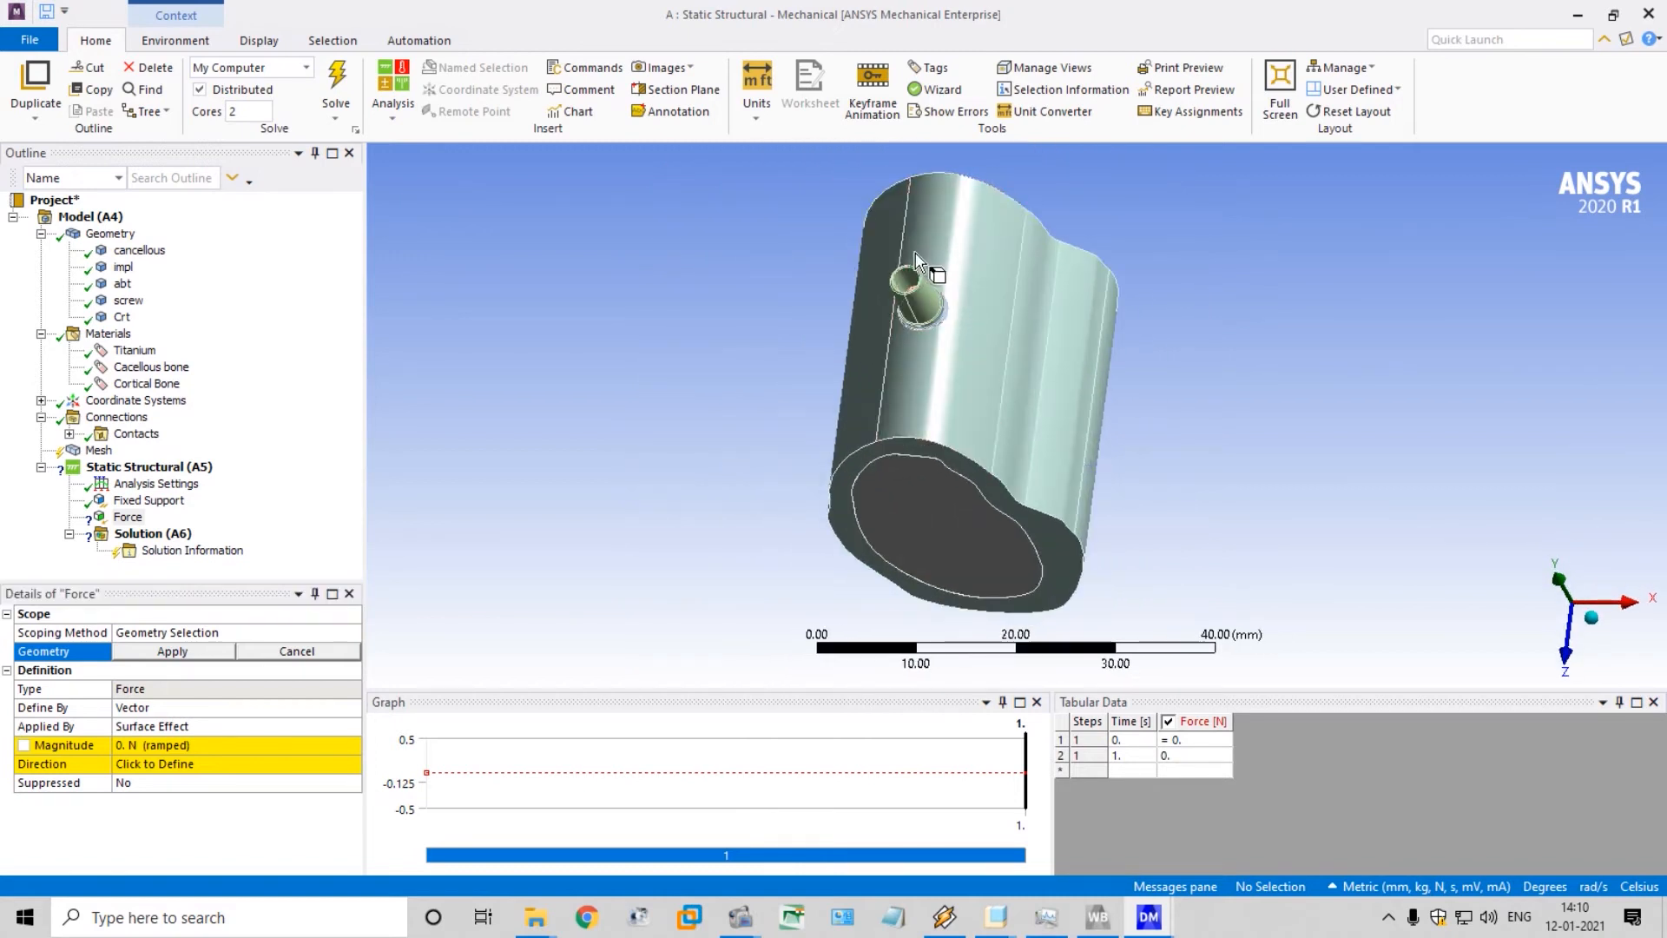
scroll(916, 258, "up", 3)
scroll(857, 184, "down", 3)
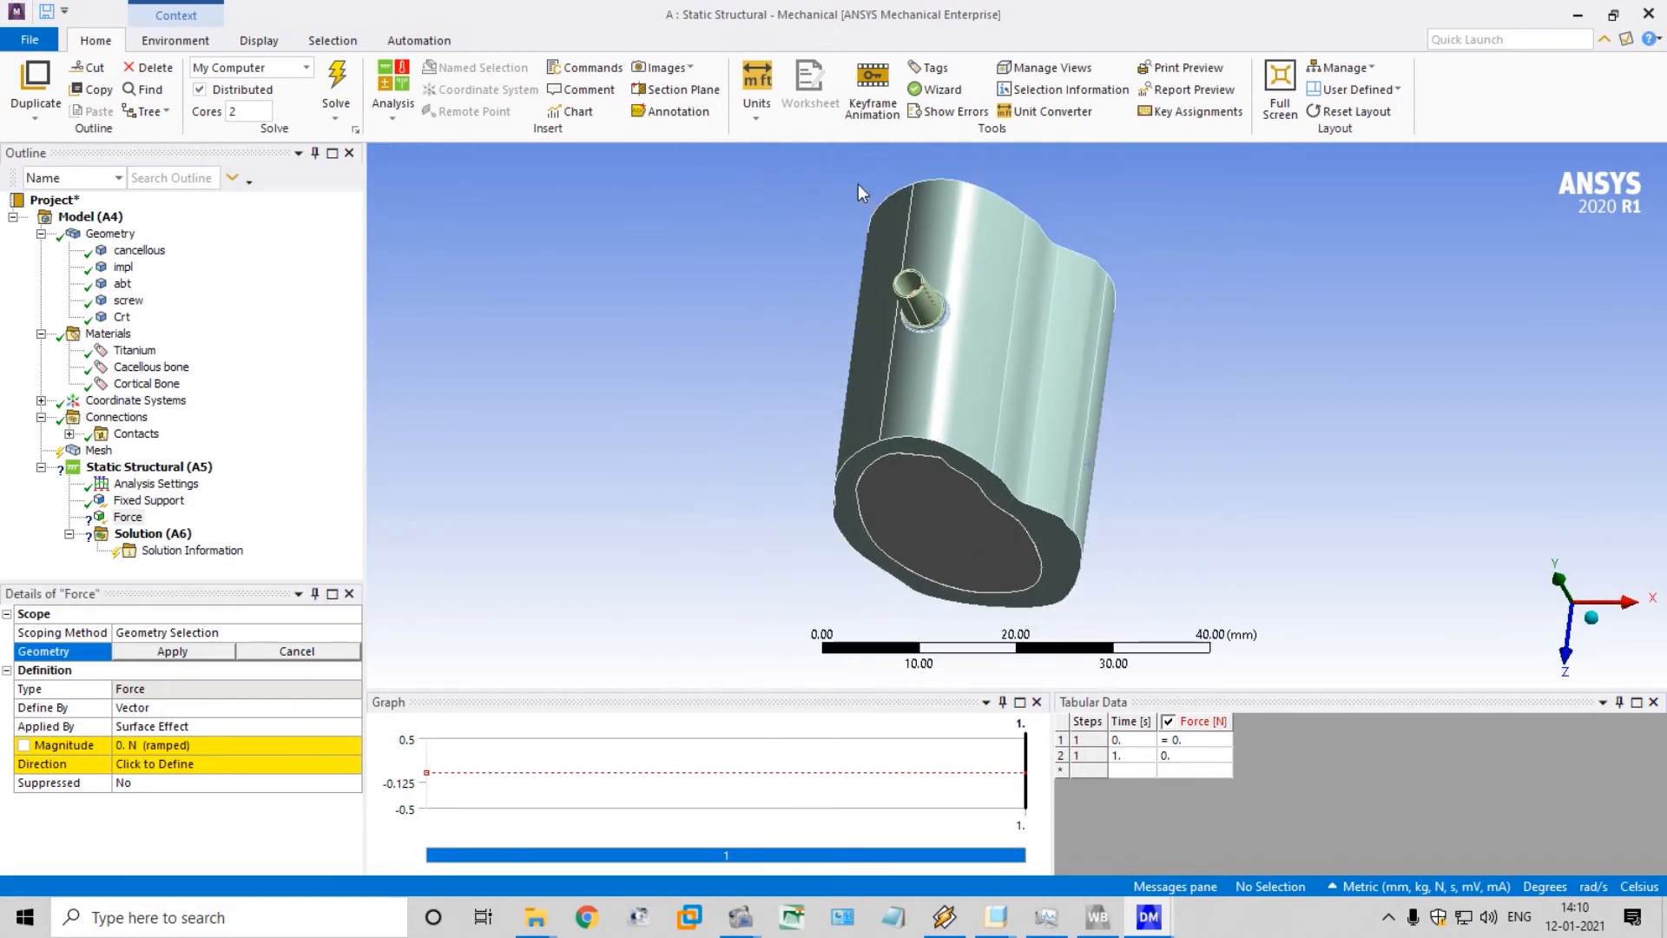
middle_click_drag(858, 184, 902, 375, "ctrl")
scroll(944, 455, "up", 5)
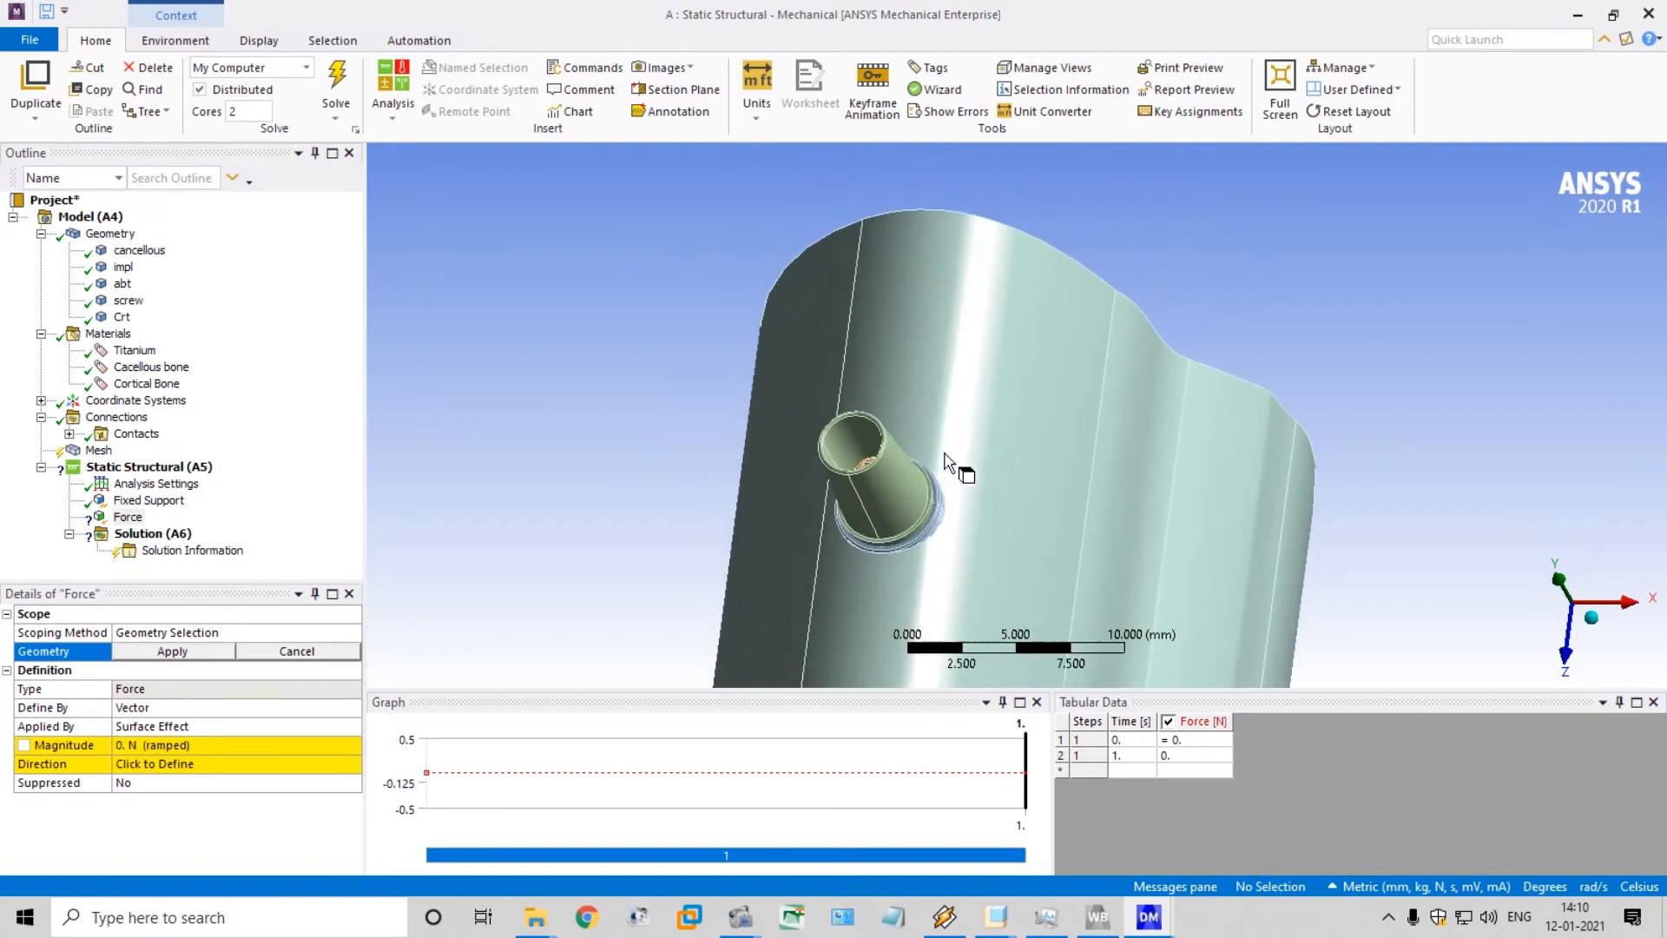
scroll(946, 462, "up", 1)
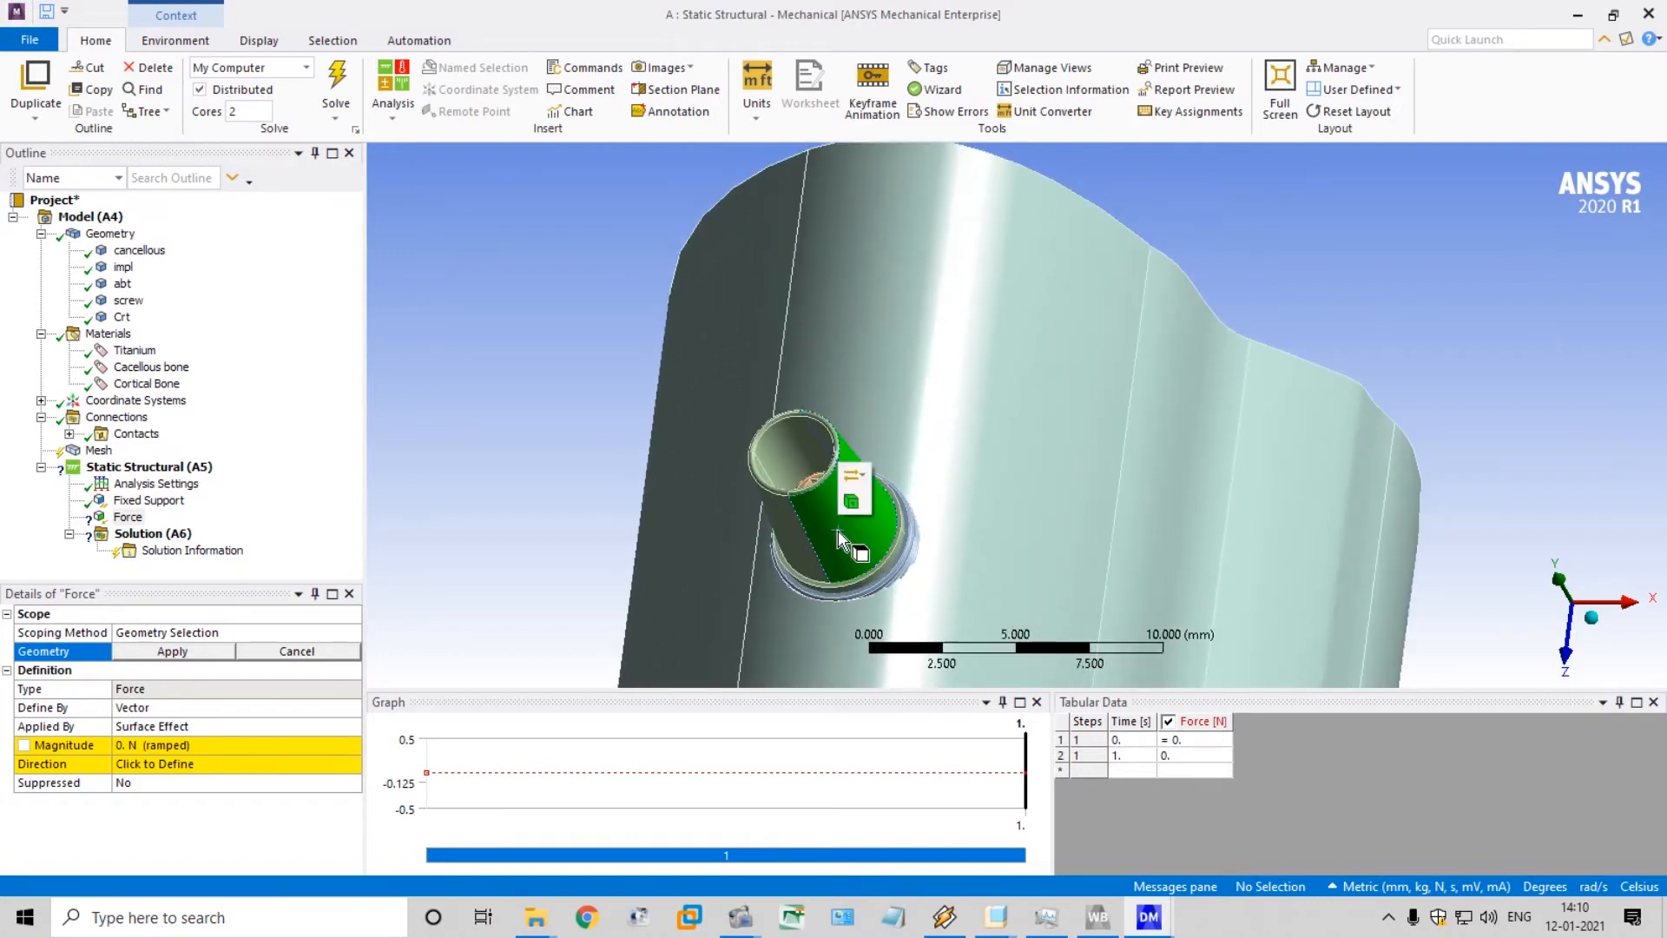
left_click(837, 530)
left_click(792, 535, "ctrl")
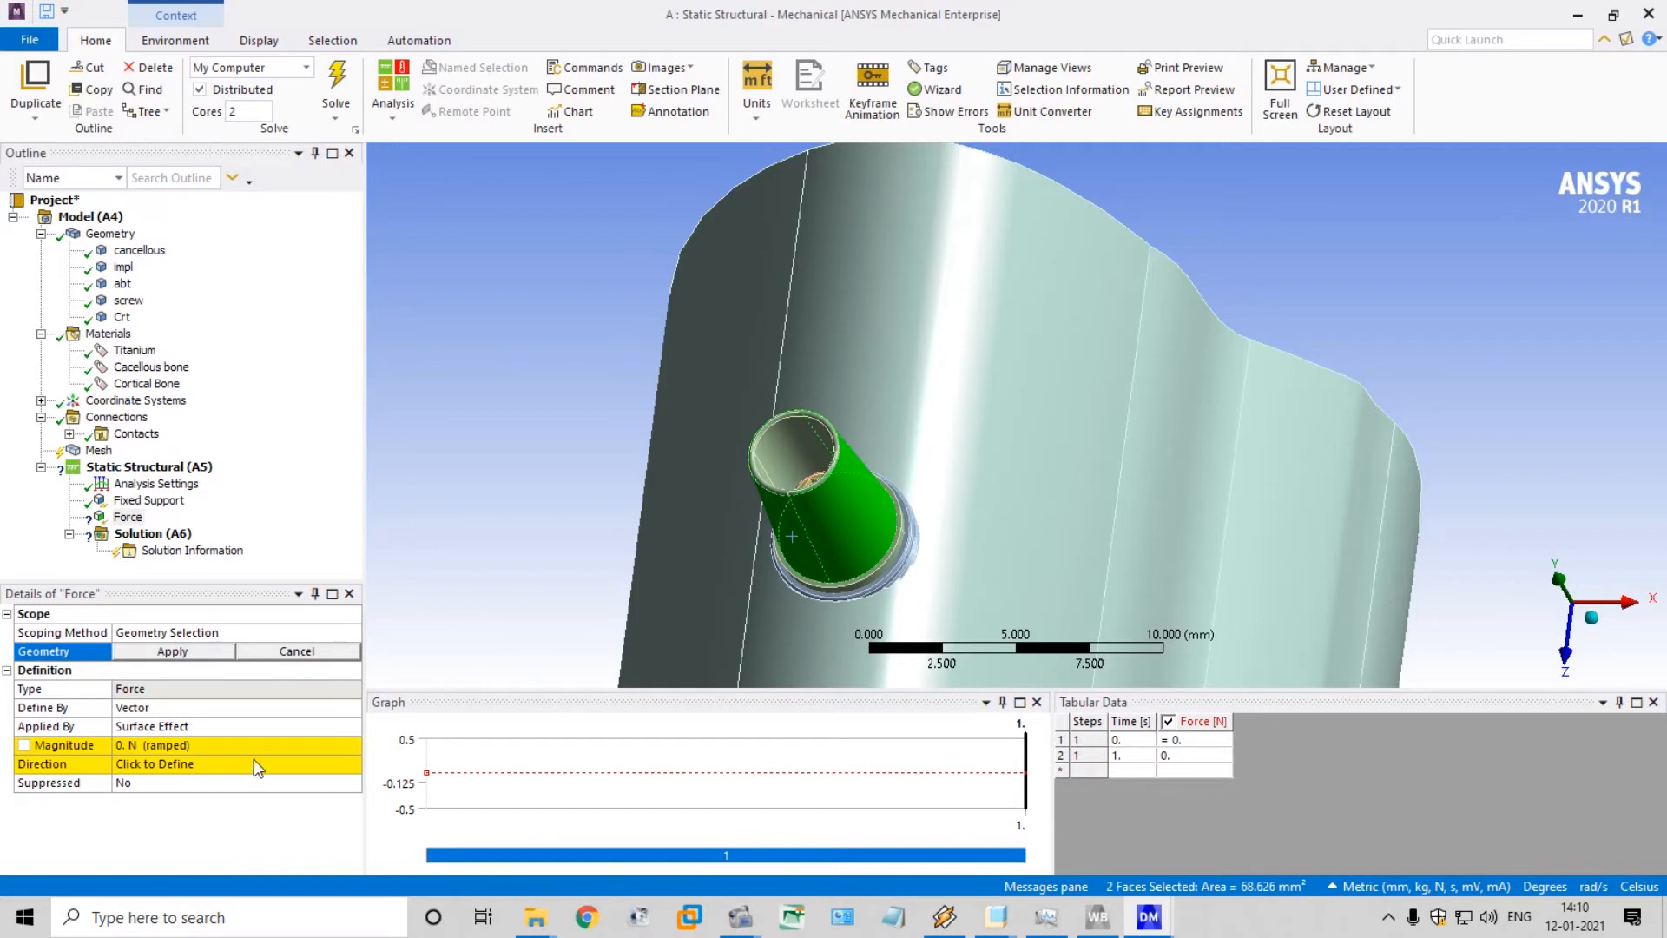
left_click(172, 651)
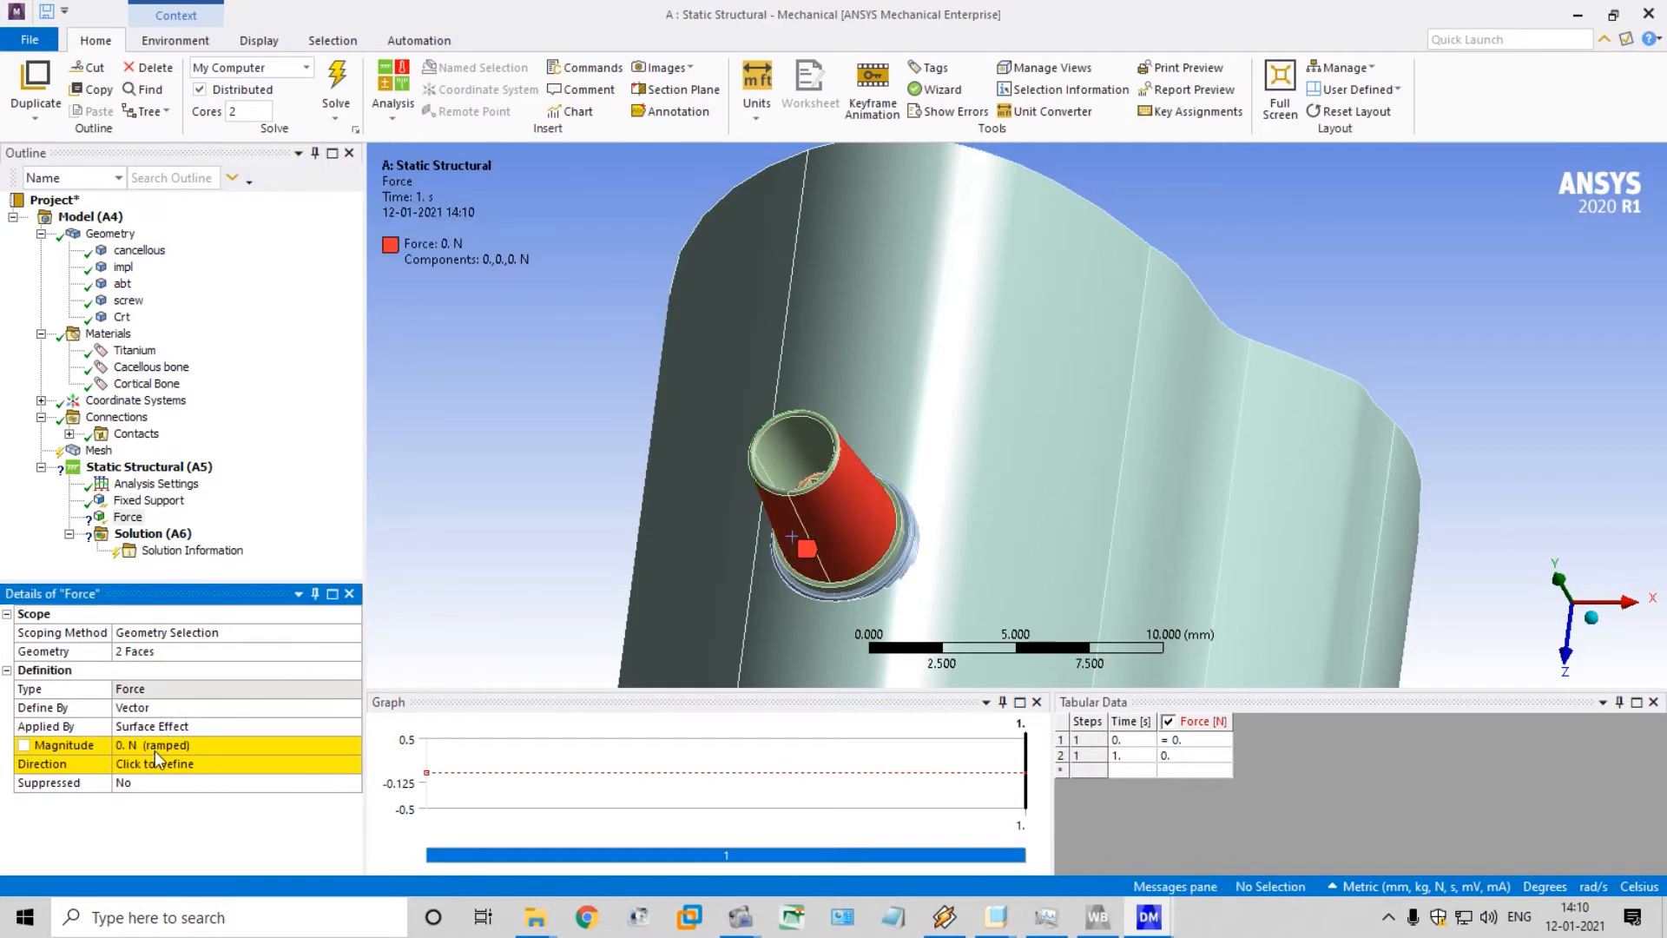
Set the force magnitude to 250 N and define its direction downward along the straight side edge of the abutment
left_click(139, 746)
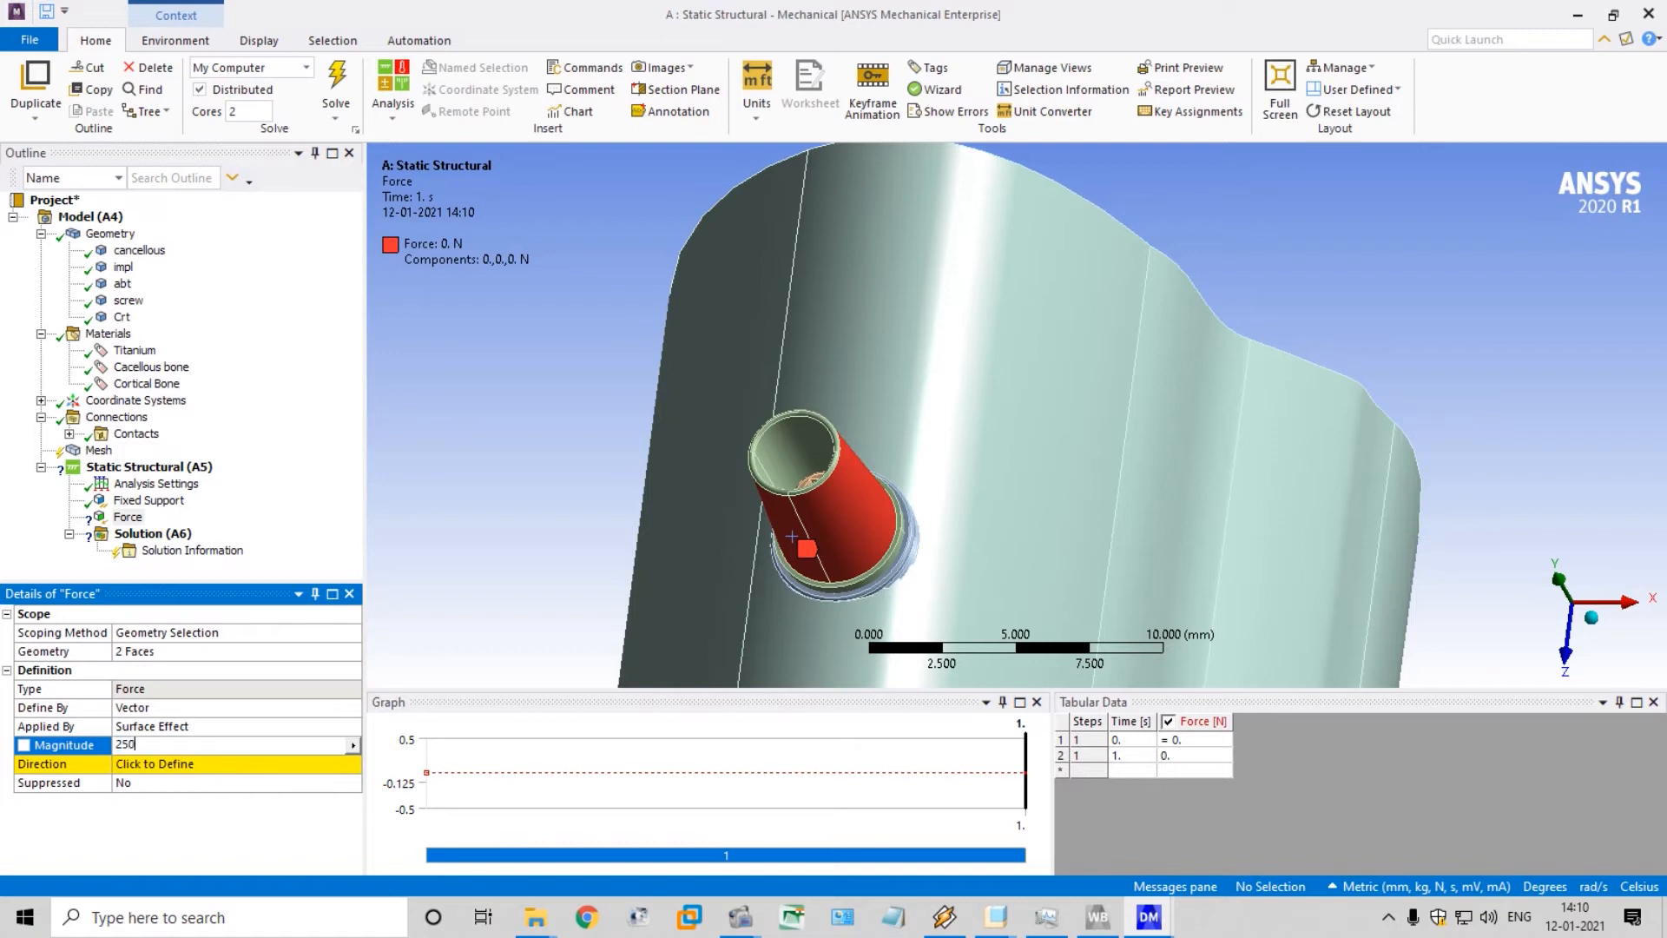
key("Return")
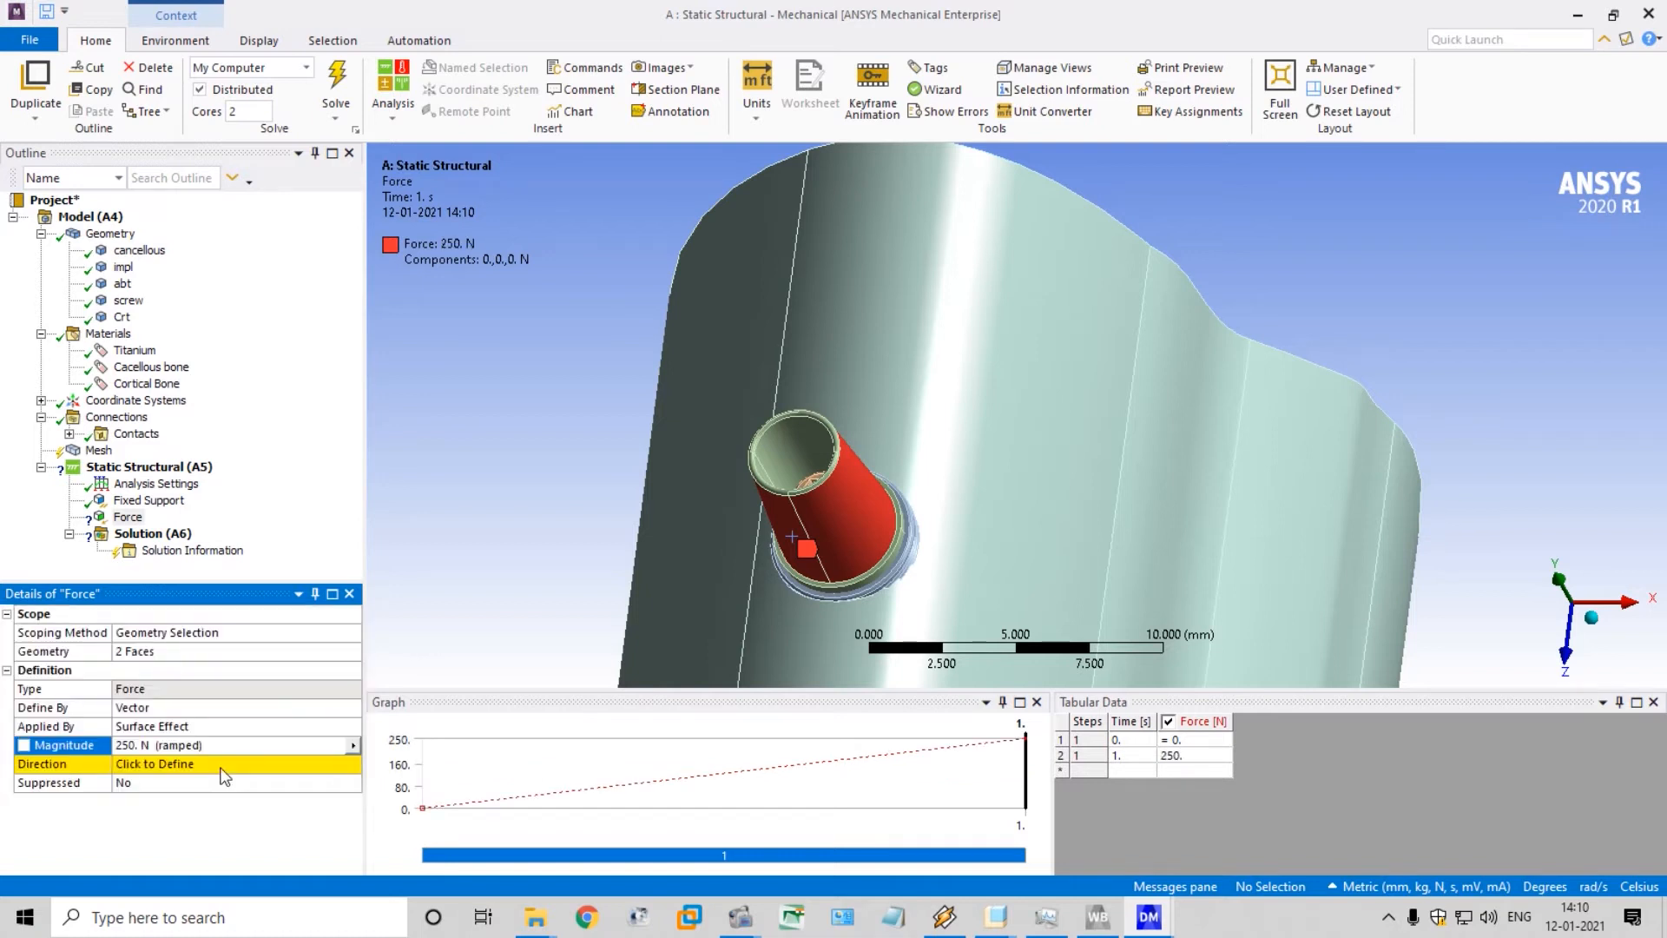
left_click(224, 764)
left_click(841, 493)
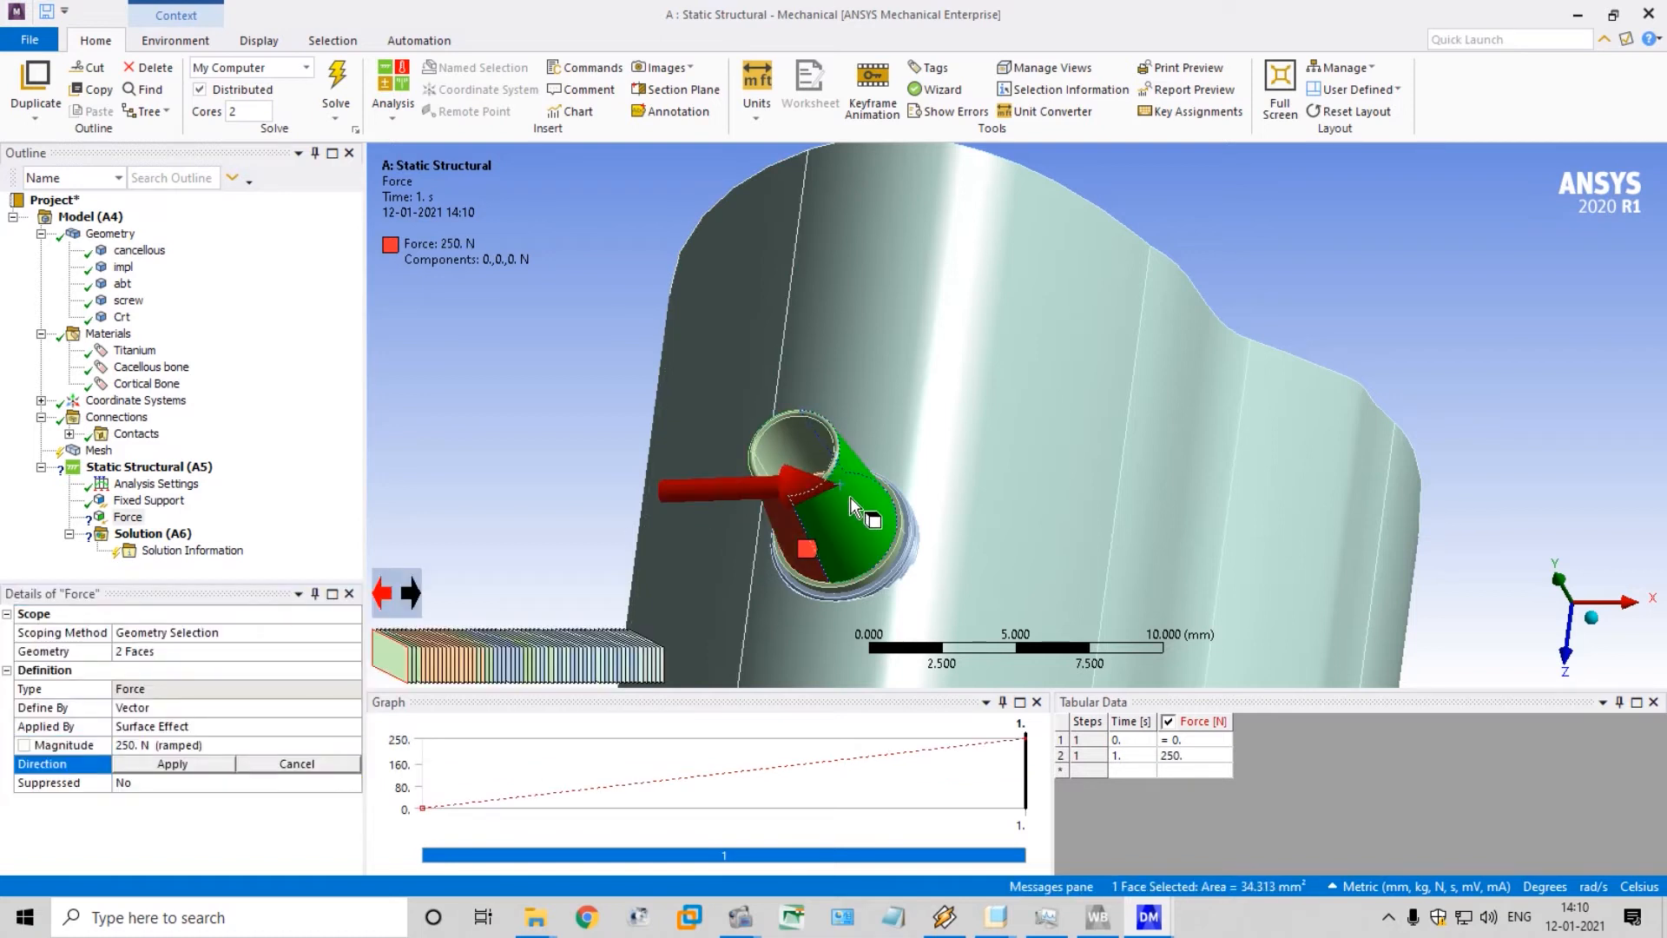
left_click(844, 512)
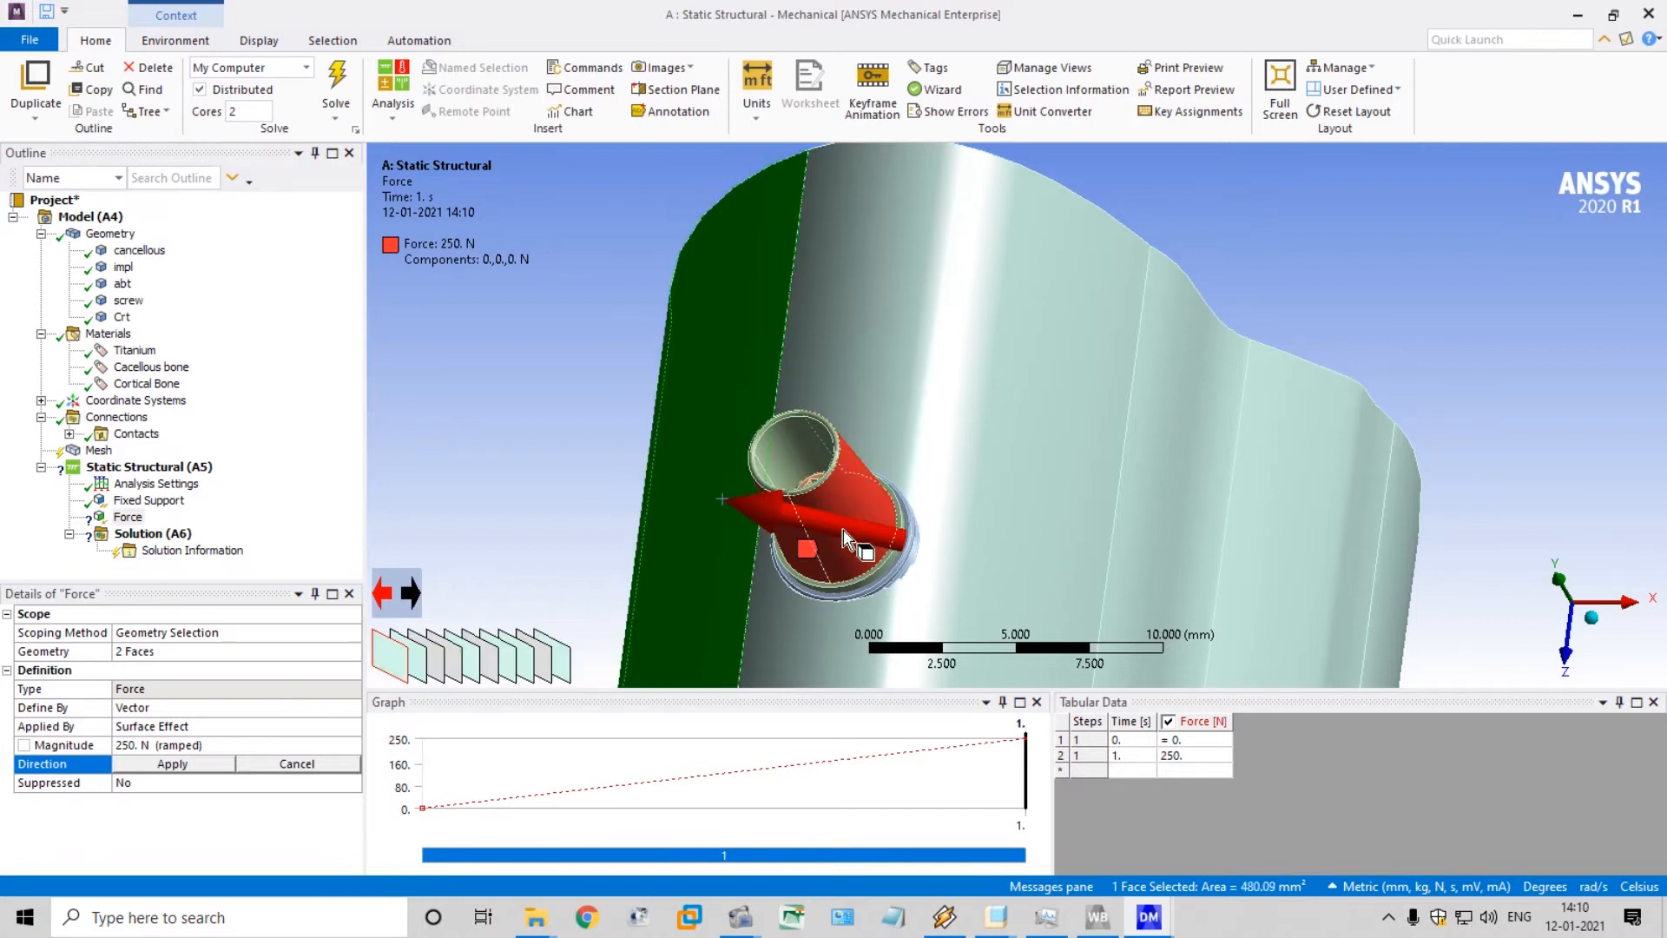
left_click(844, 531)
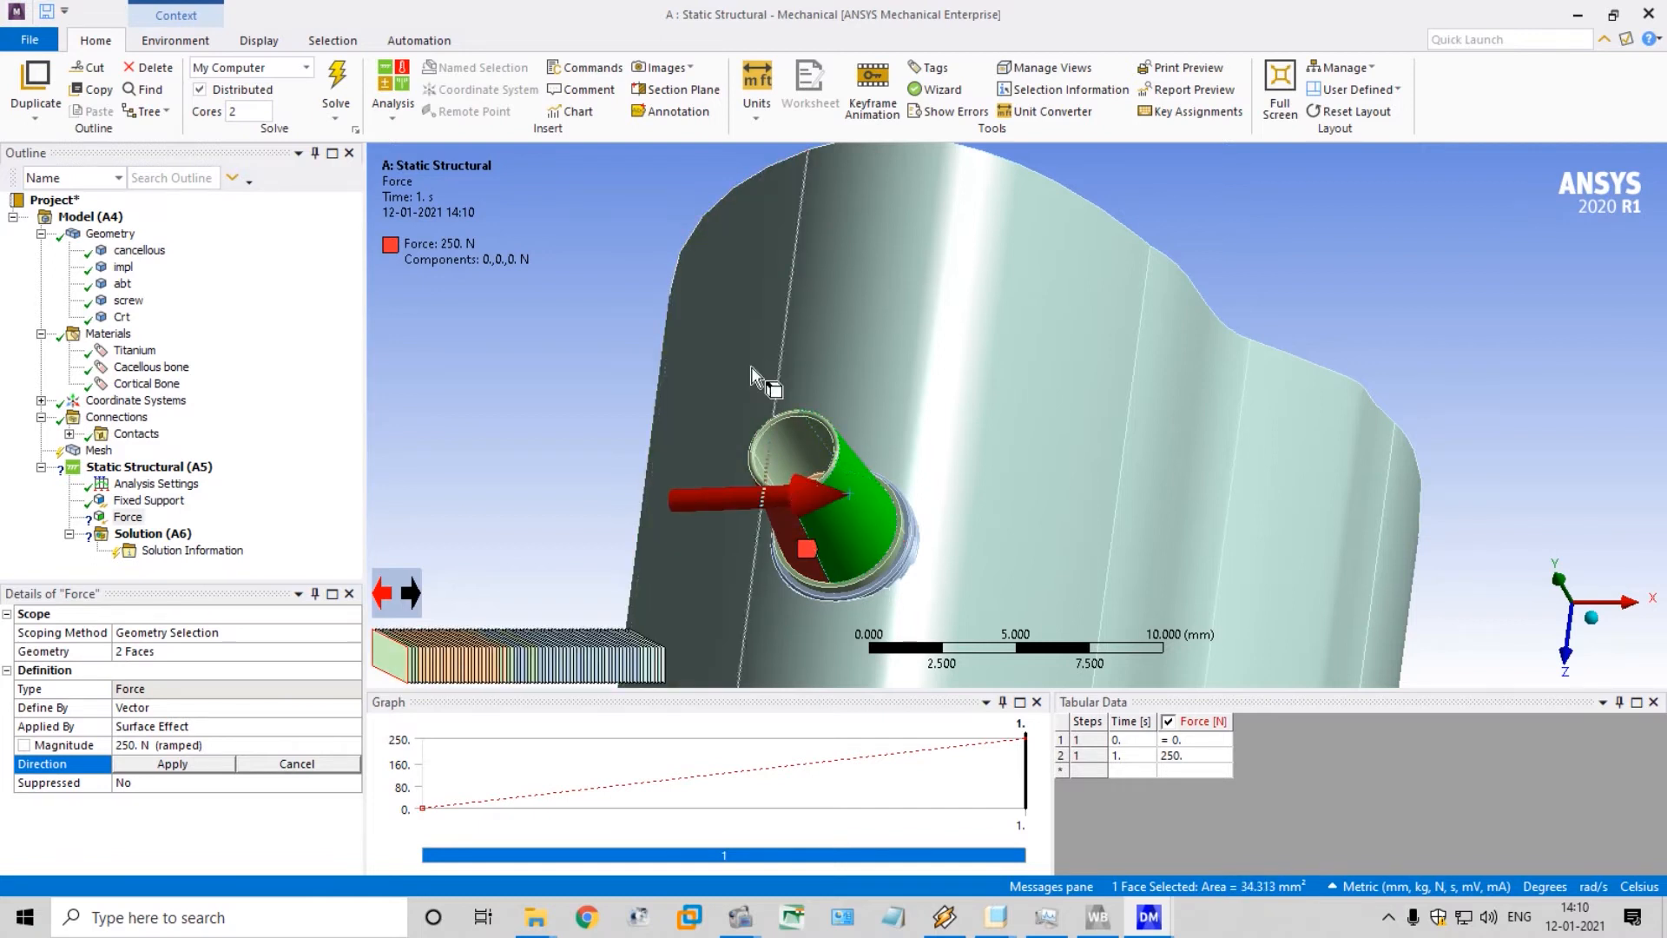
middle_click_drag(975, 454, 816, 330)
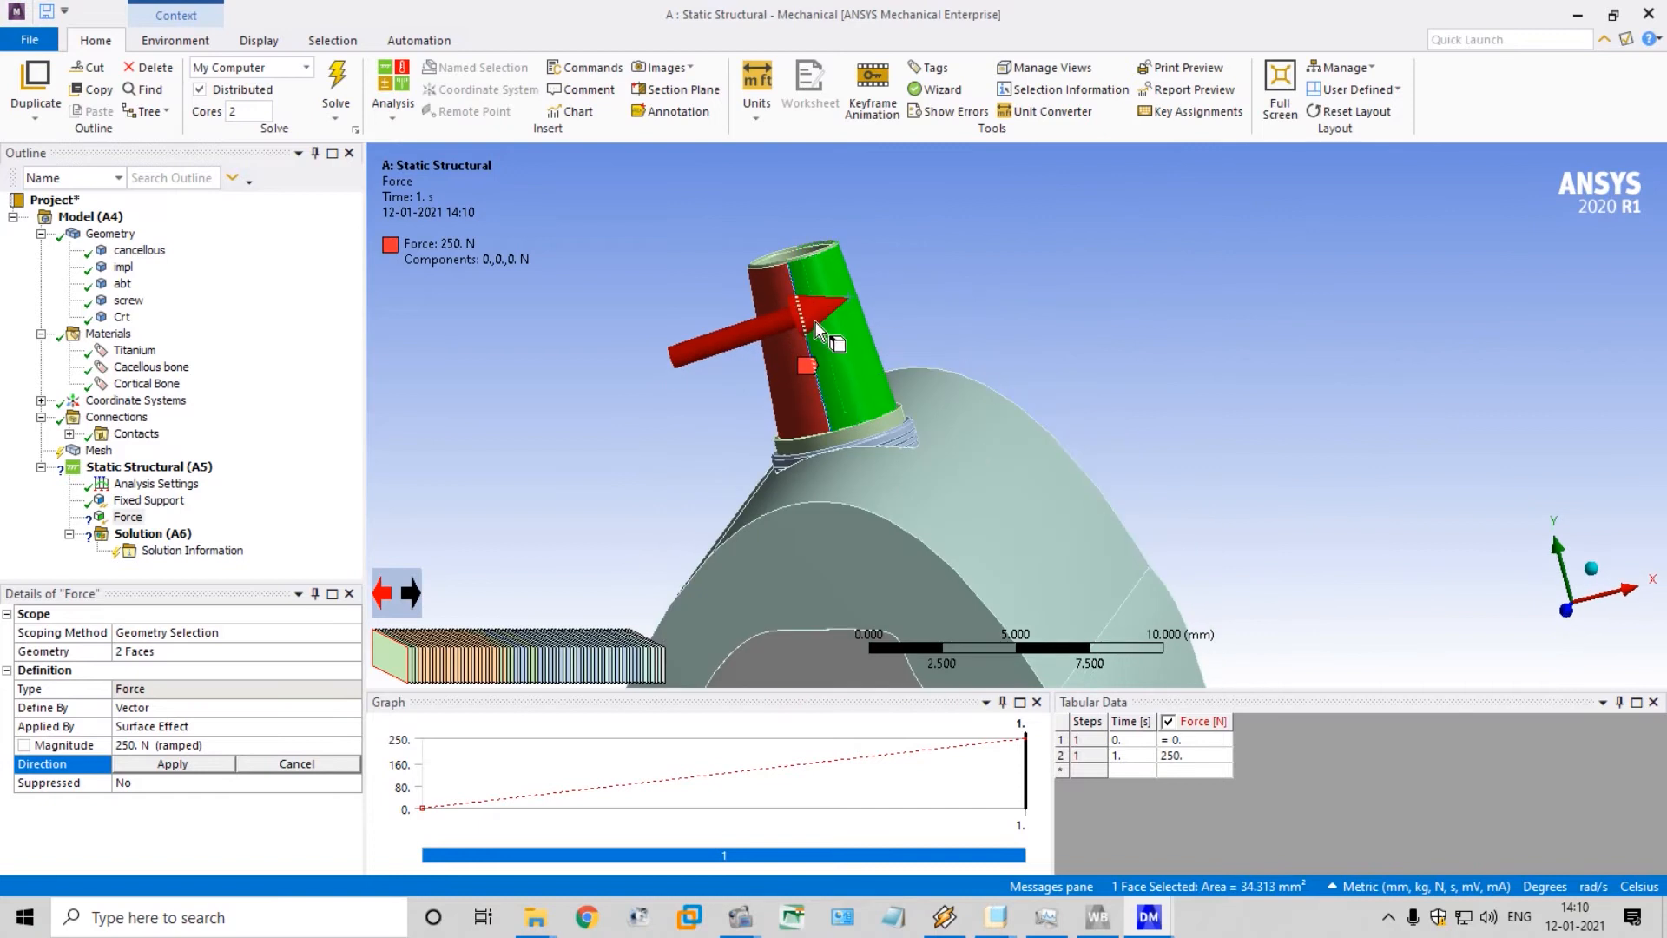
left_click(816, 330)
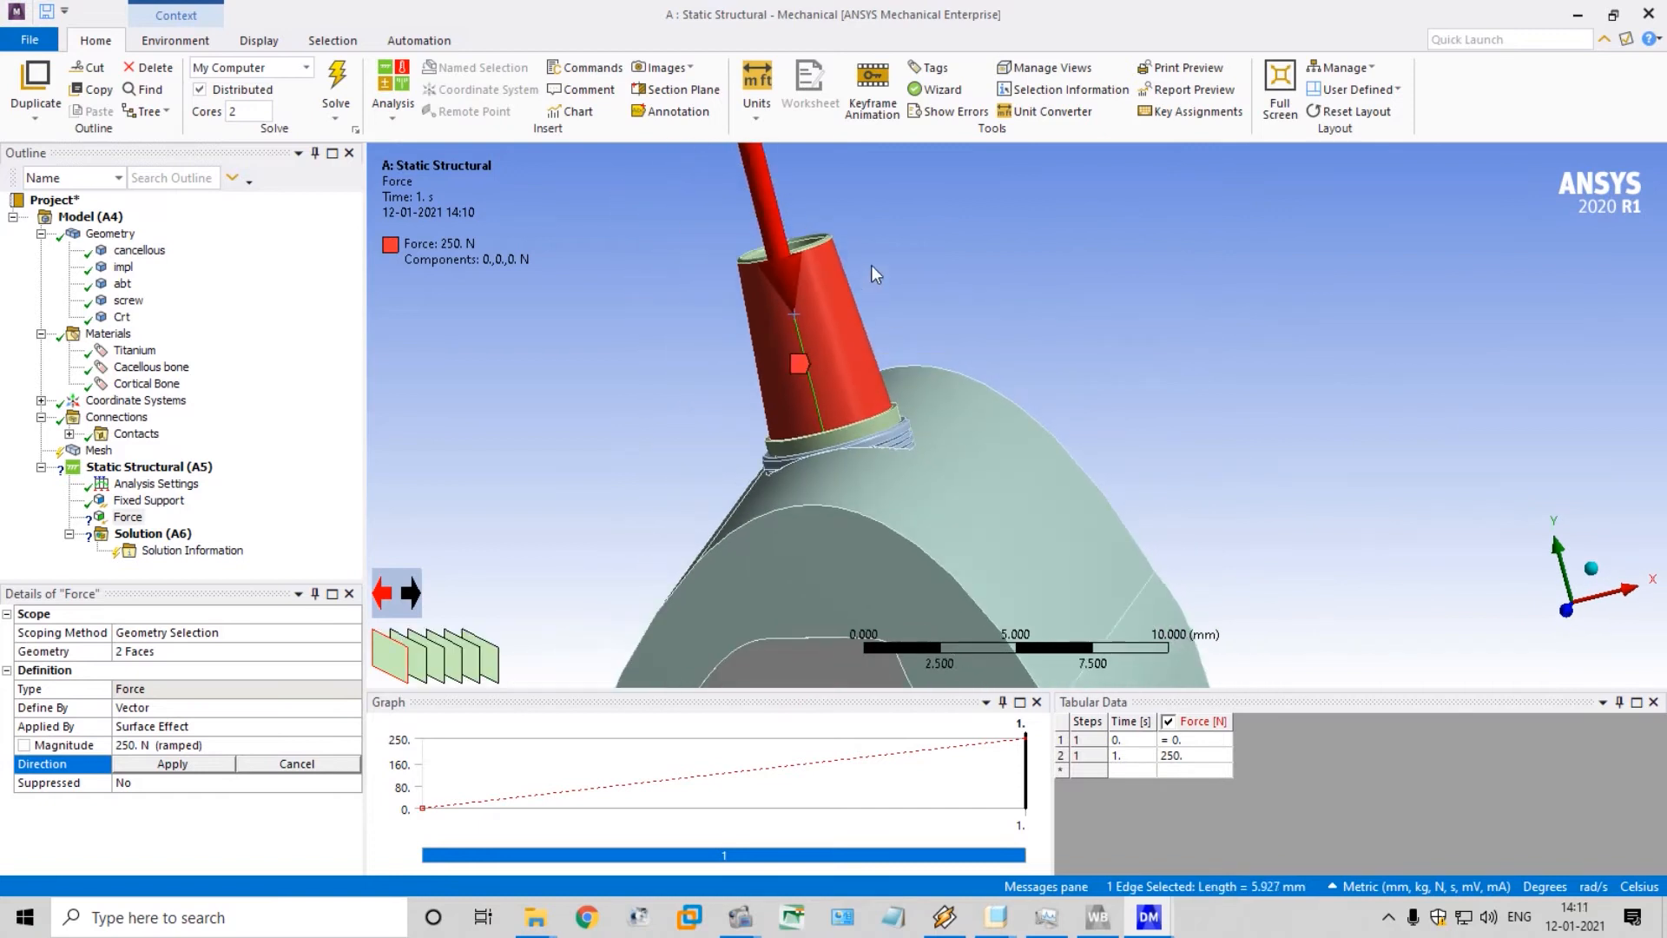
scroll(871, 274, "down", 5)
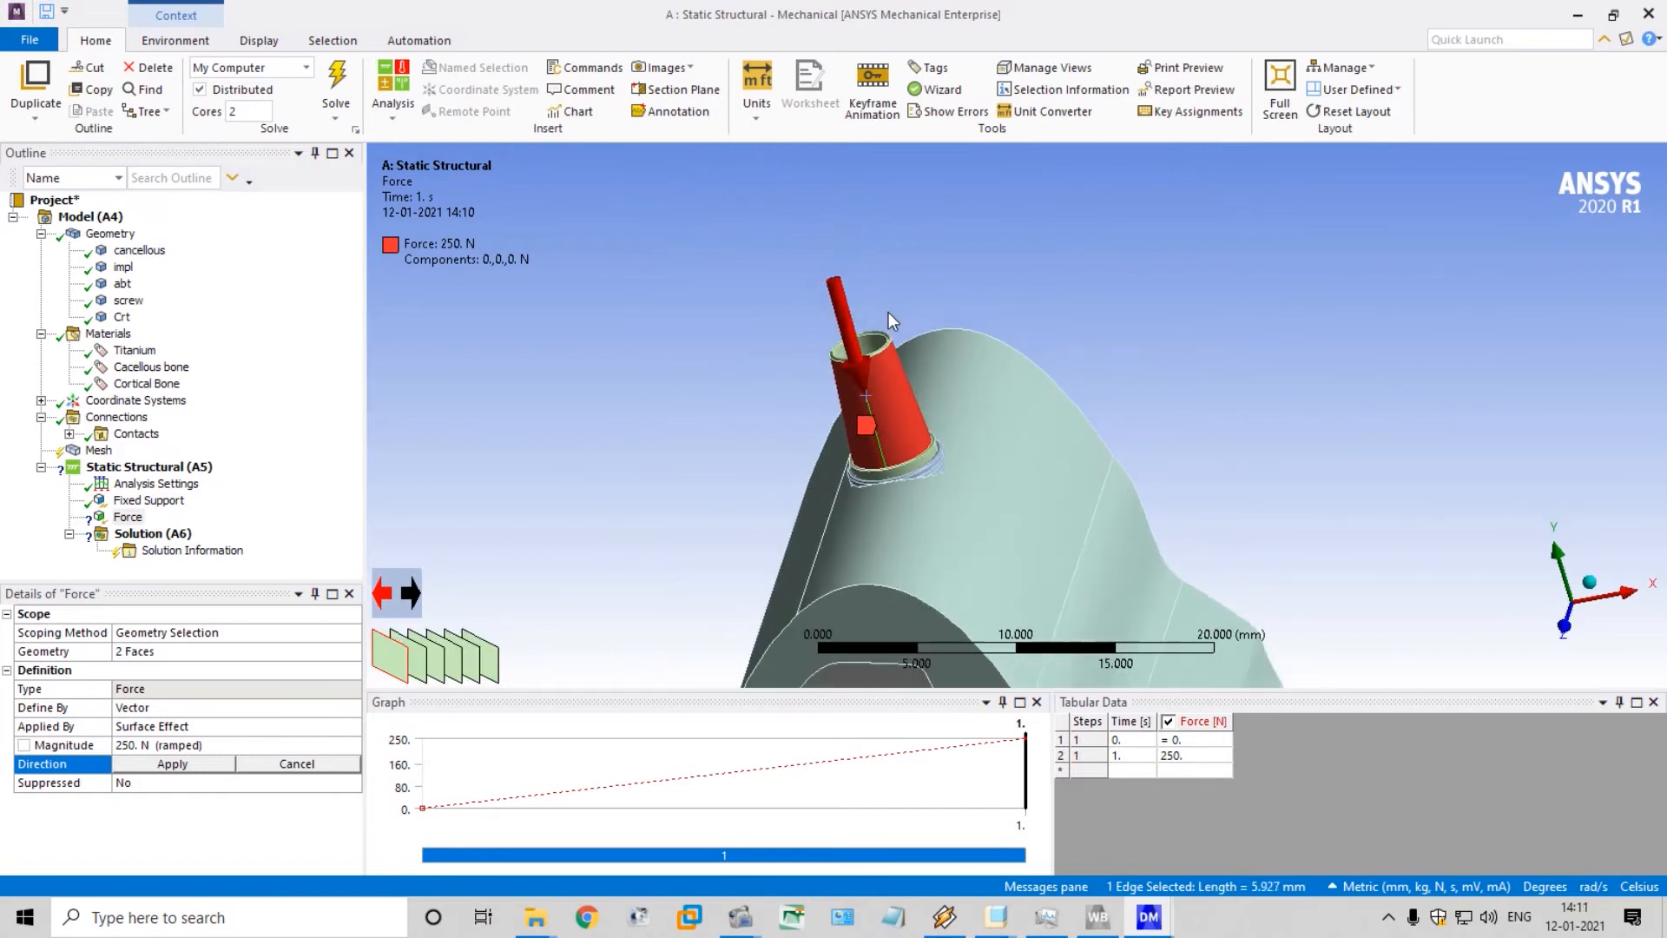
scroll(888, 311, "up", 2)
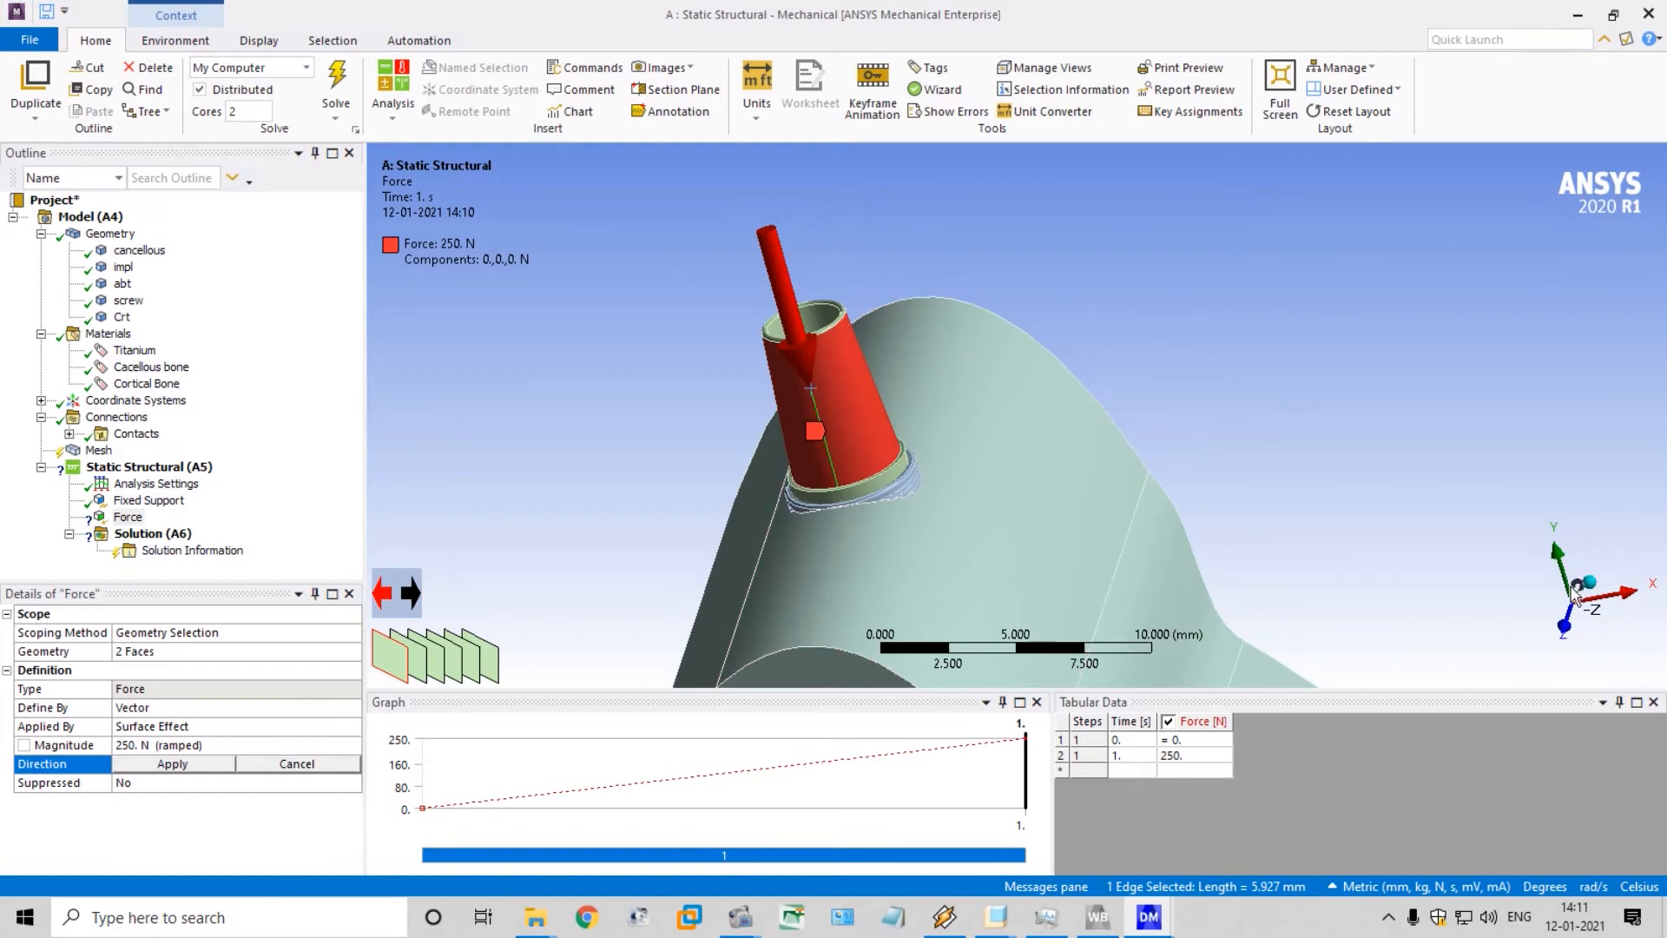
left_click(174, 765)
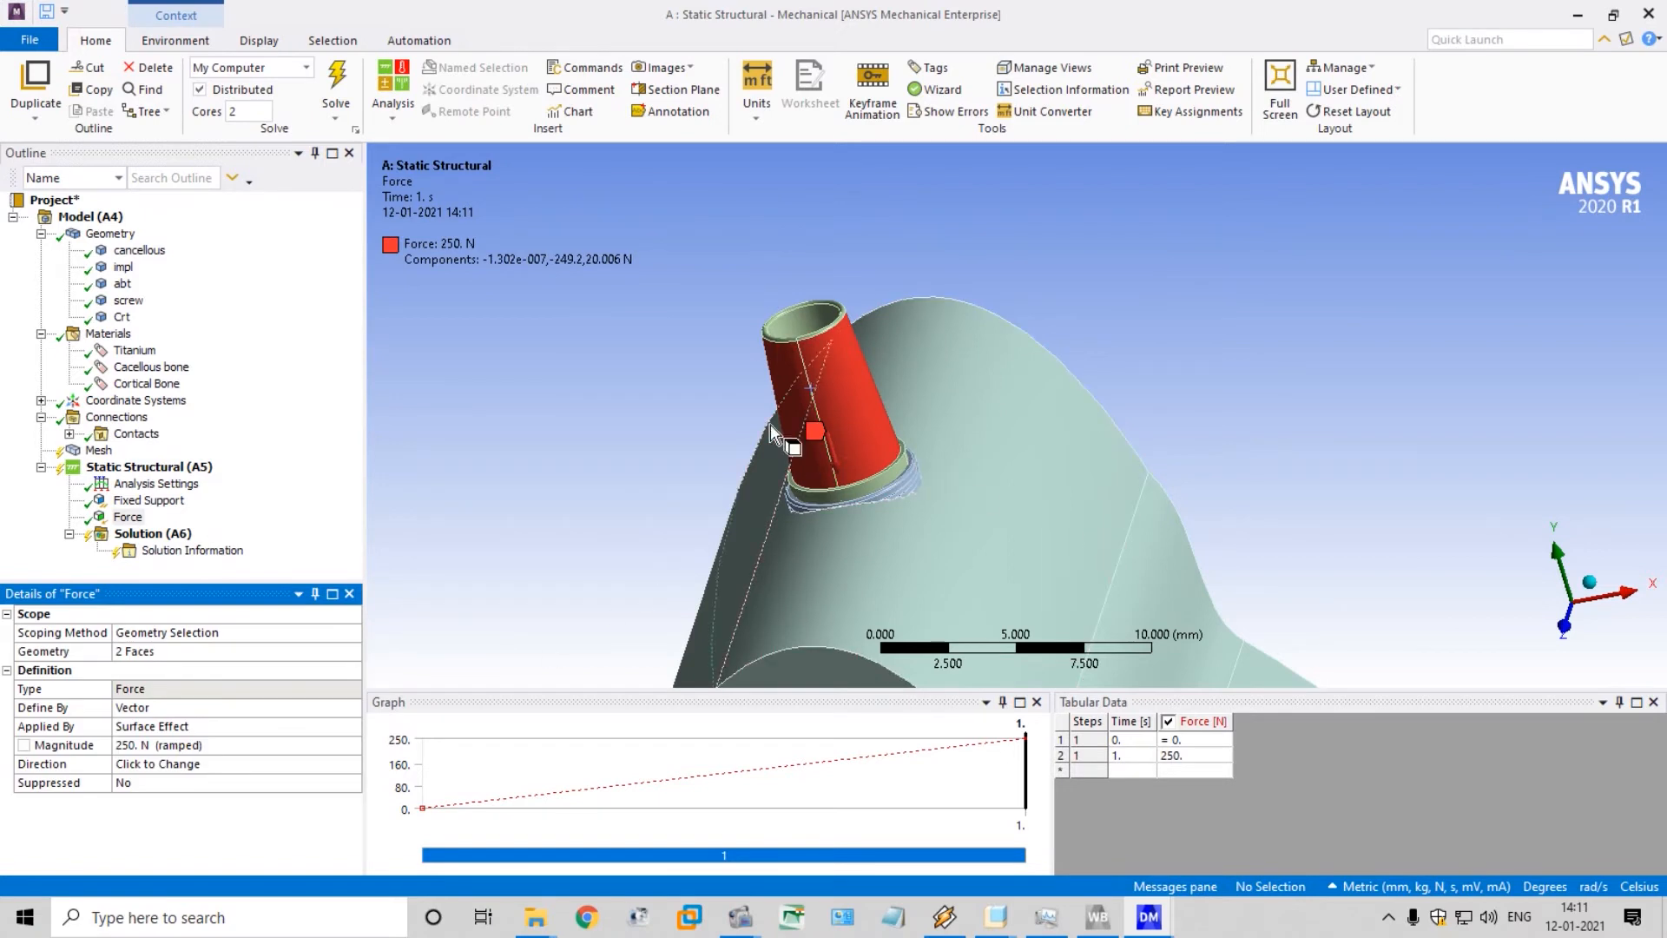
scroll(764, 438, "up", 3)
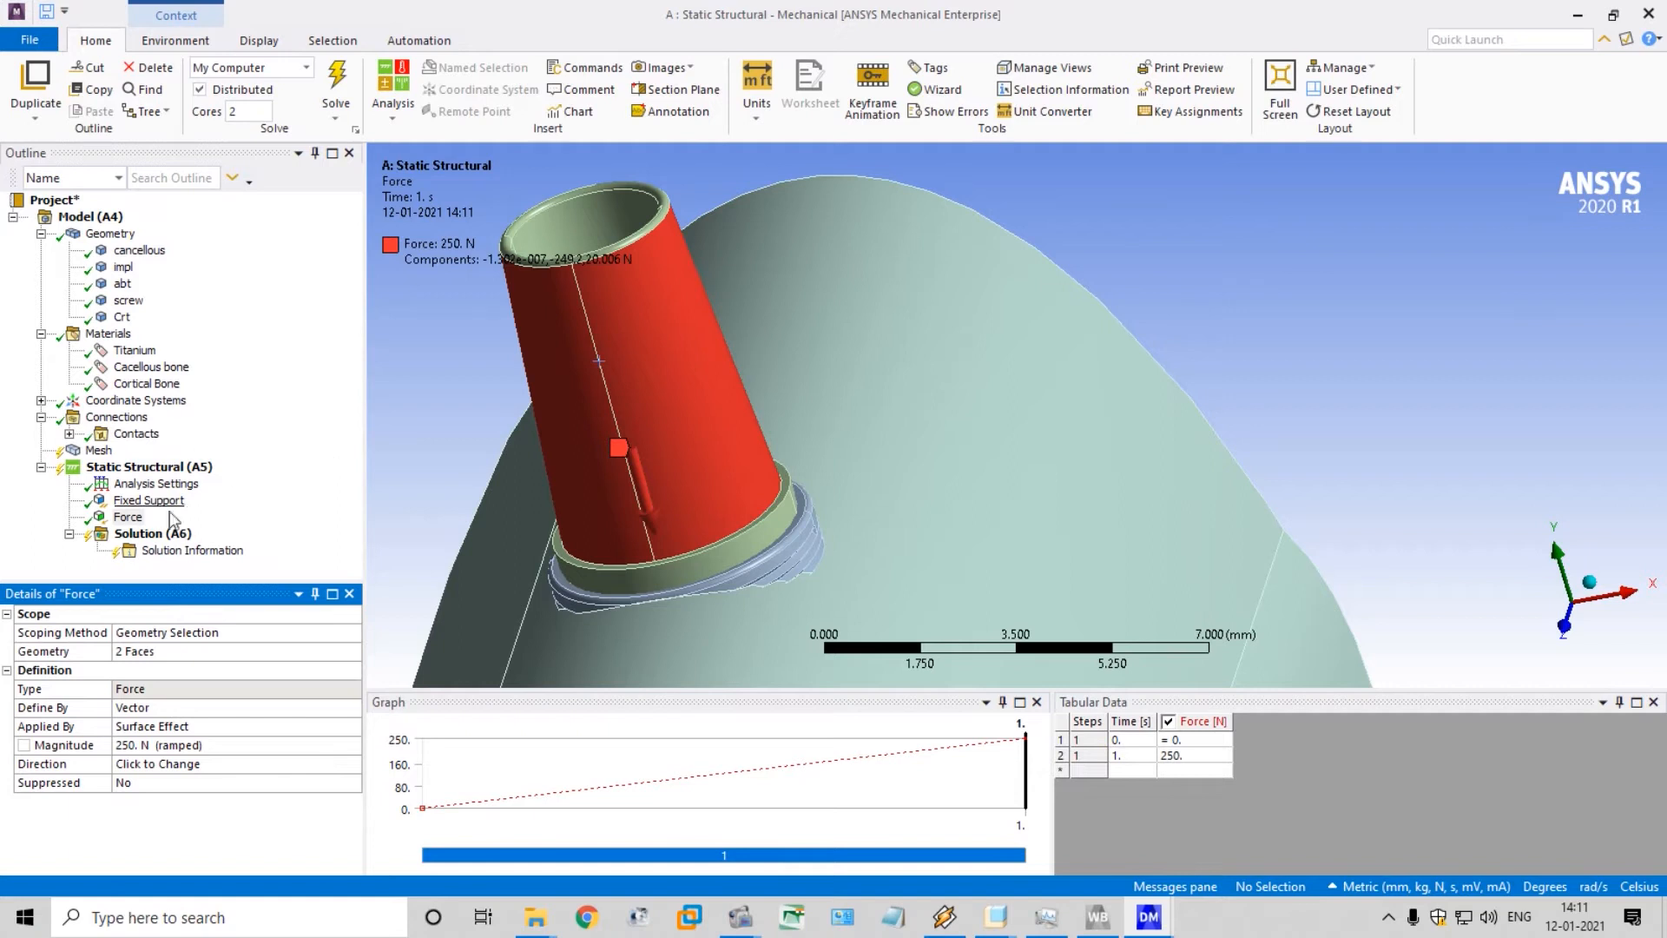
Add an Equivalent (von-Mises) Stress result for all bodies to the Solution
left_click(143, 536)
right_click(143, 541)
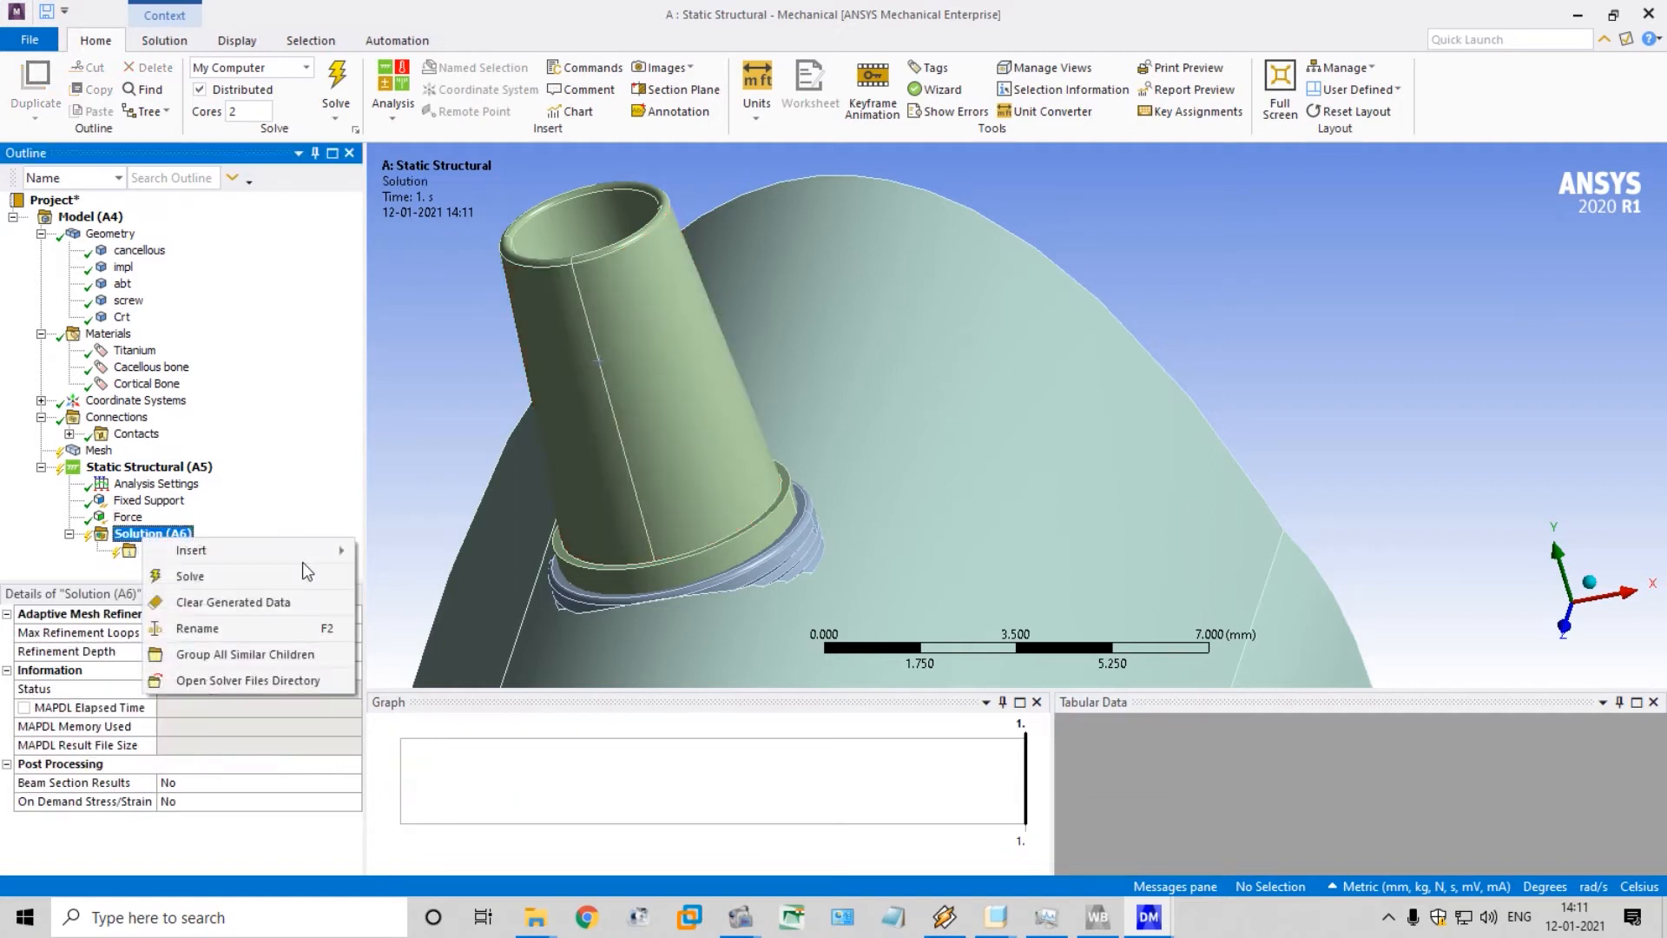
mouse_move(318, 554)
mouse_move(448, 552)
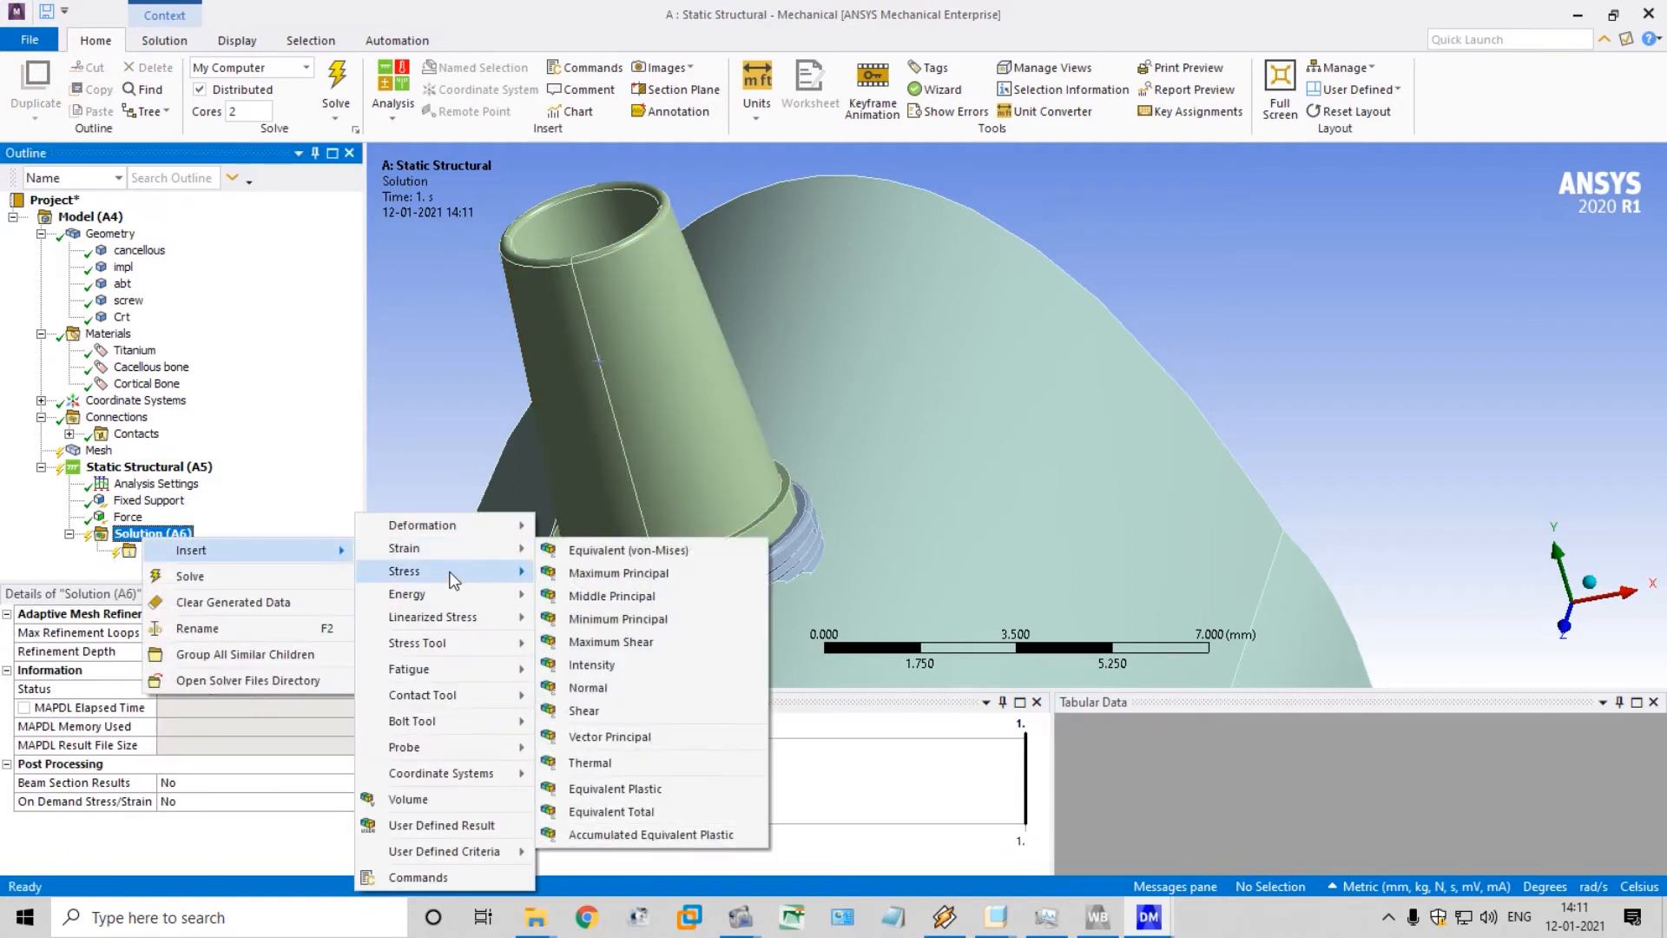
left_click(580, 580)
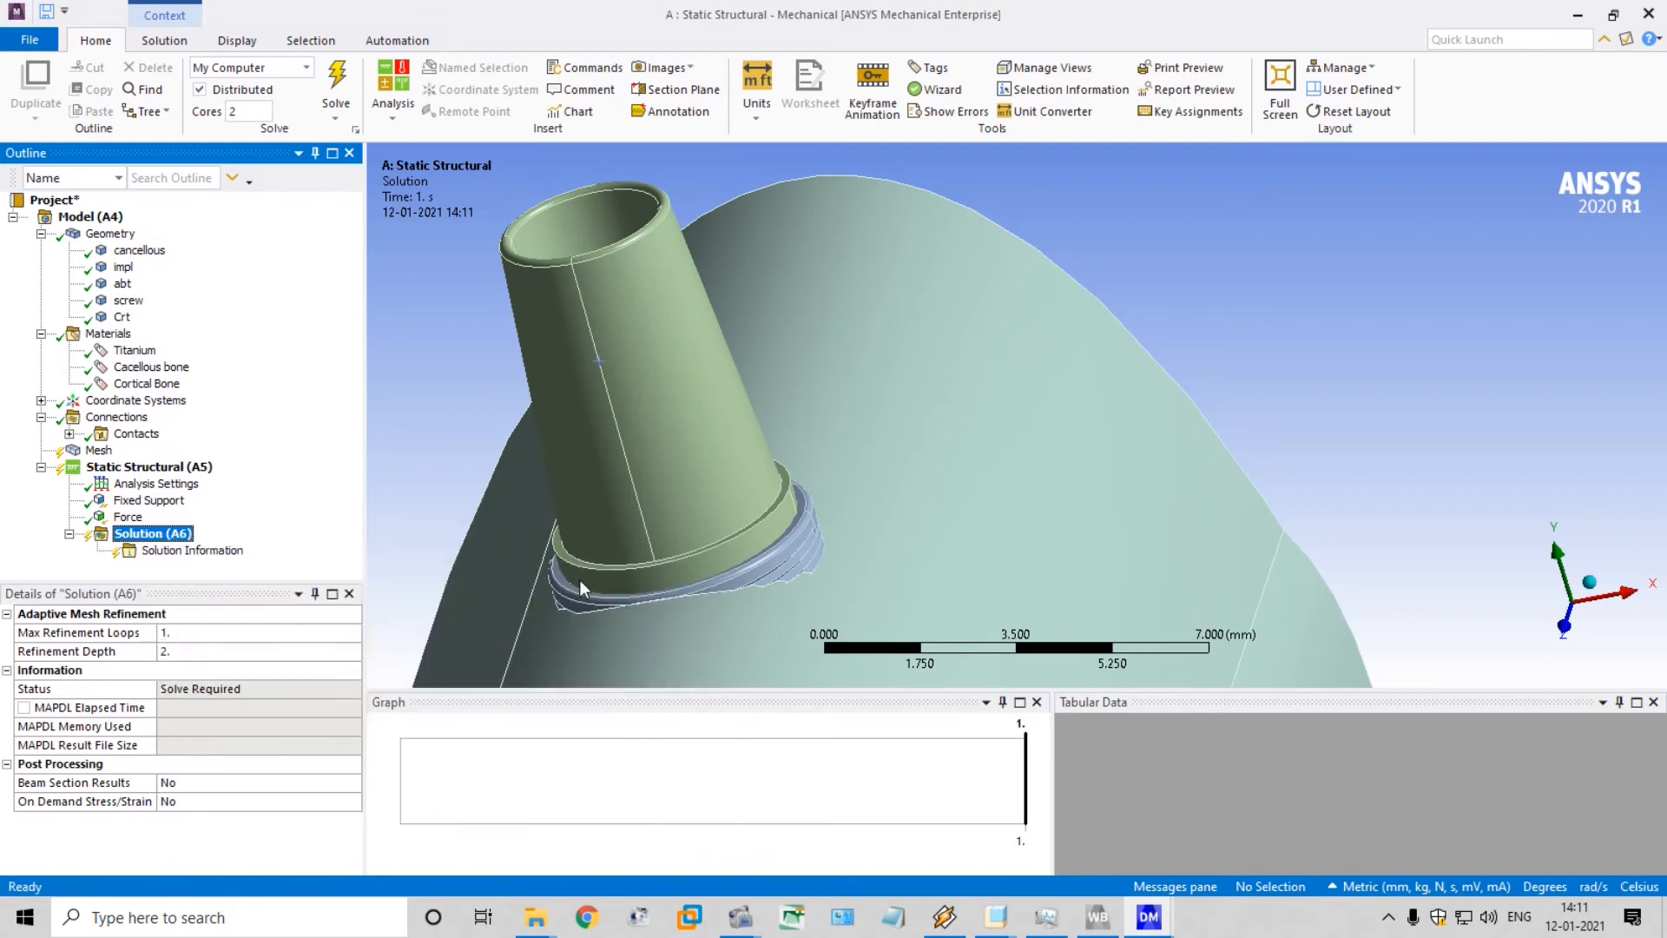
Add an Equivalent Elastic Strain result for all bodies to the Solution
left_click(172, 534)
right_click(173, 532)
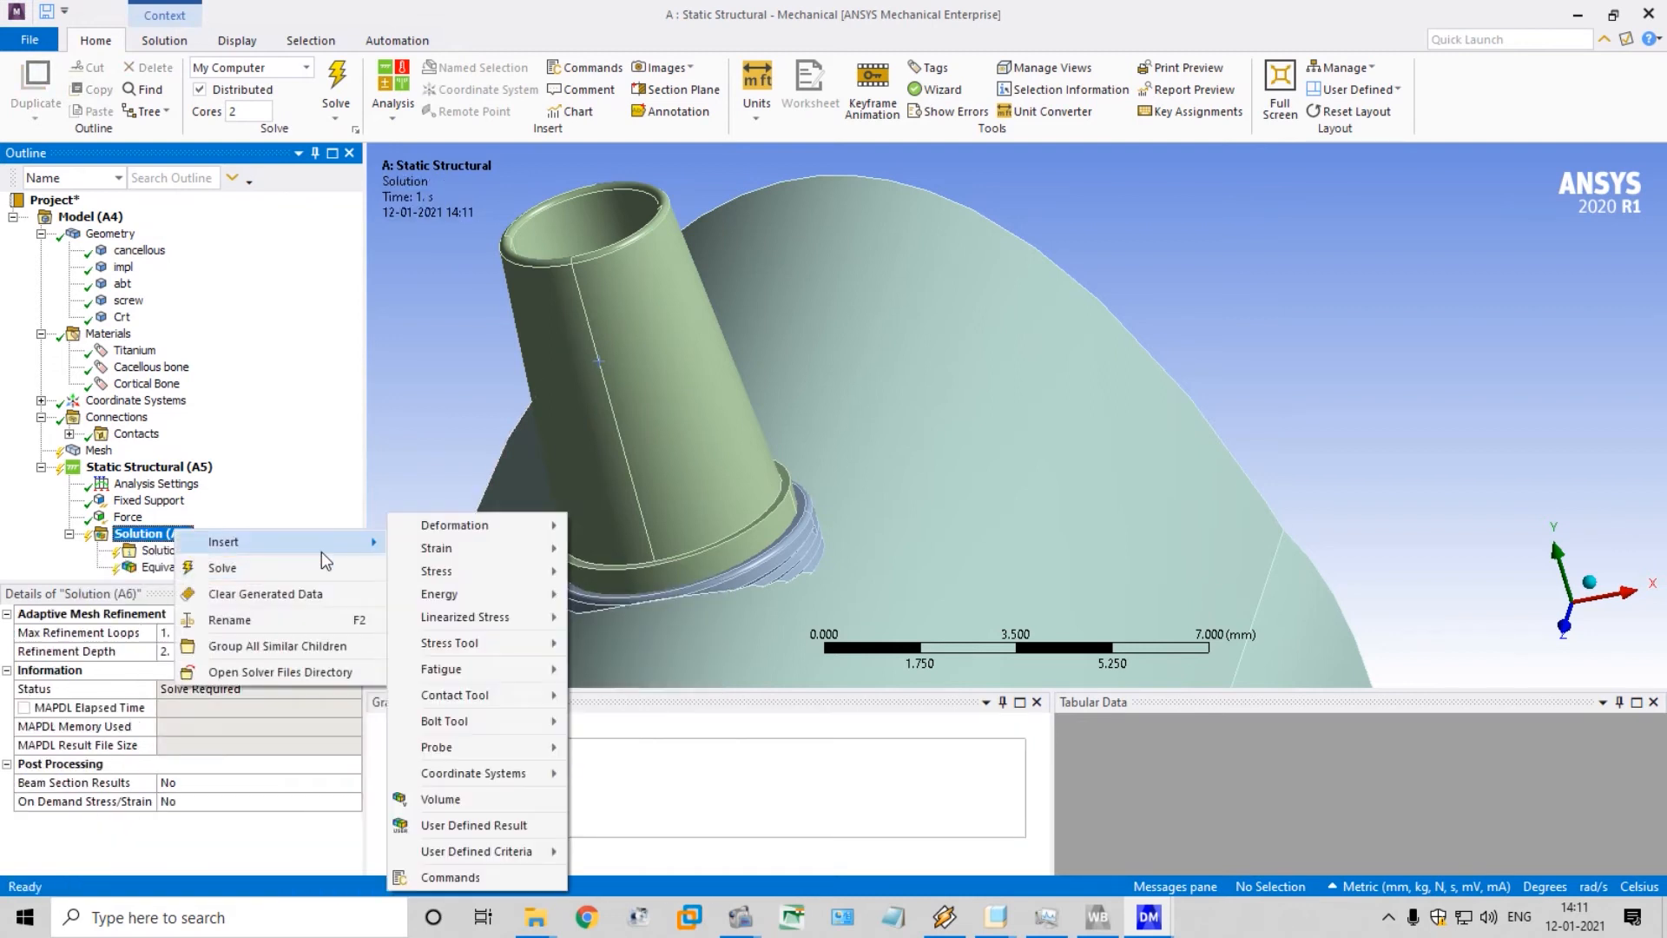
mouse_move(441, 548)
left_click(718, 550)
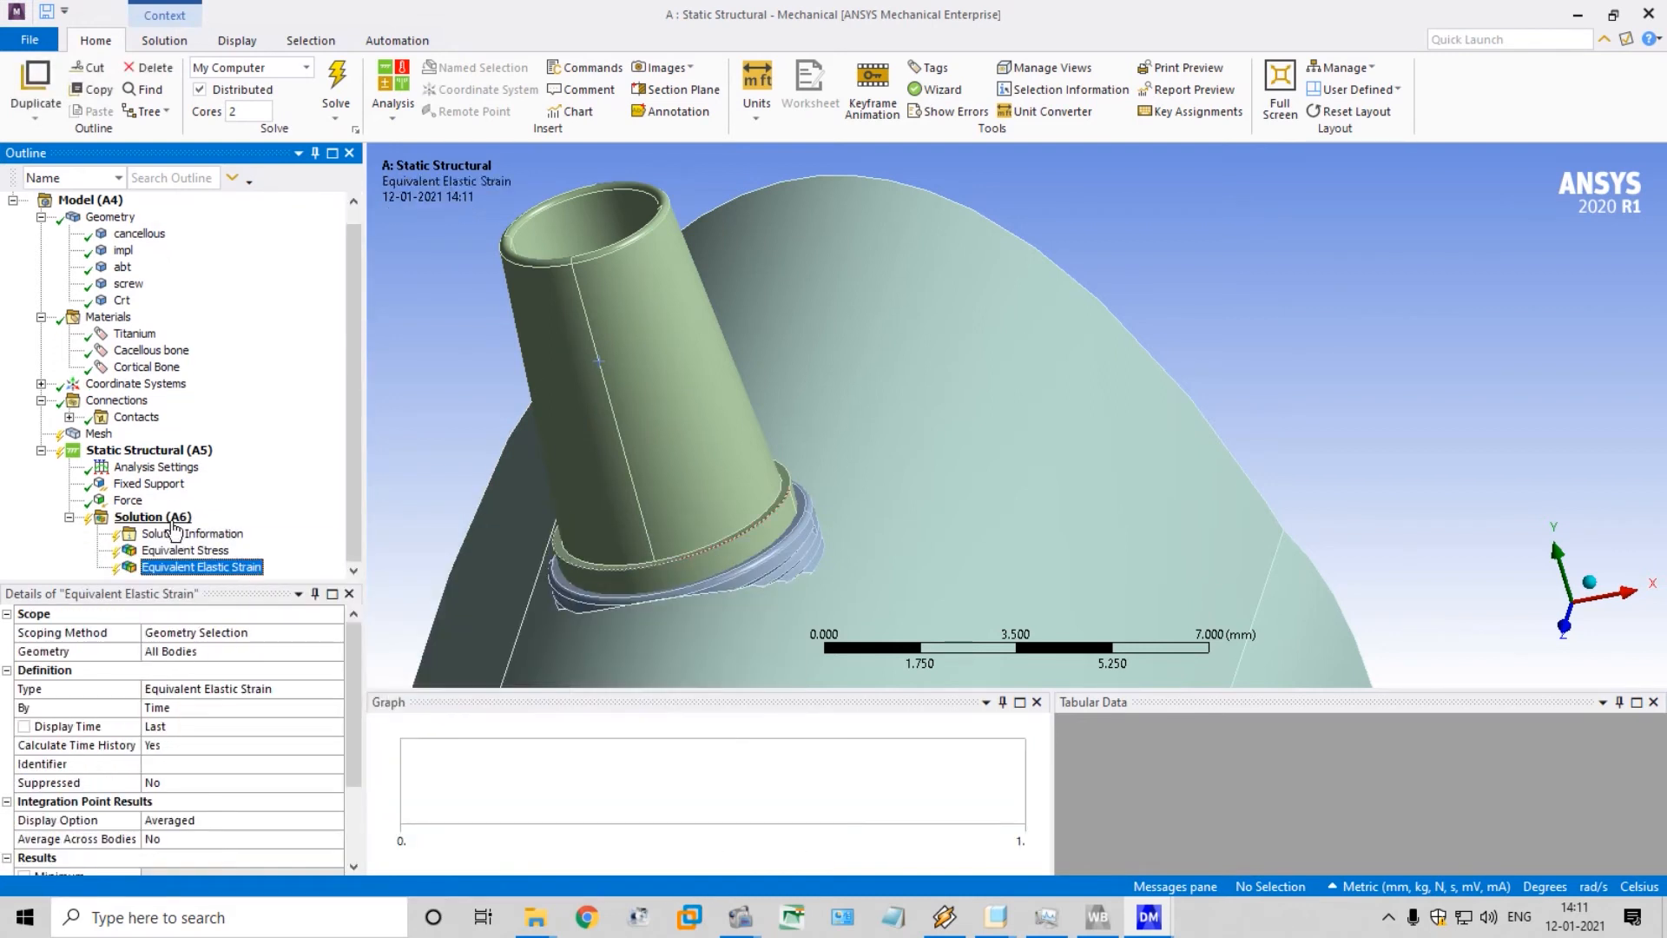
Add a Strain Energy result for all bodies to the Solution
left_click(165, 517)
right_click(172, 518)
mouse_move(313, 533)
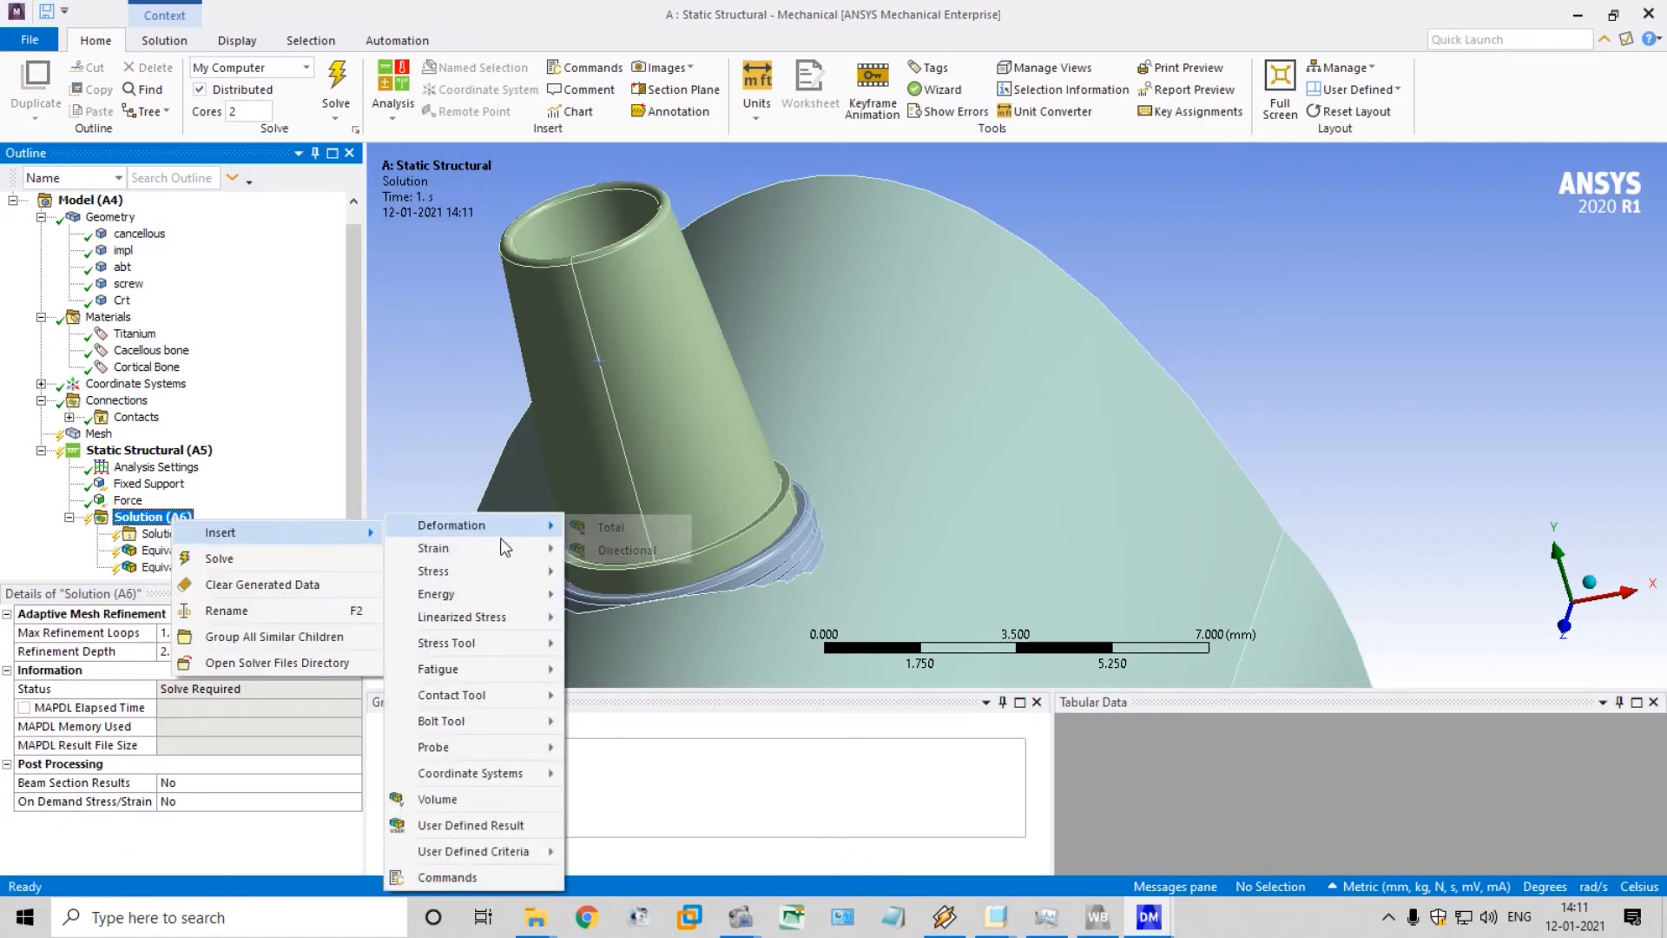
mouse_move(492, 596)
left_click(630, 598)
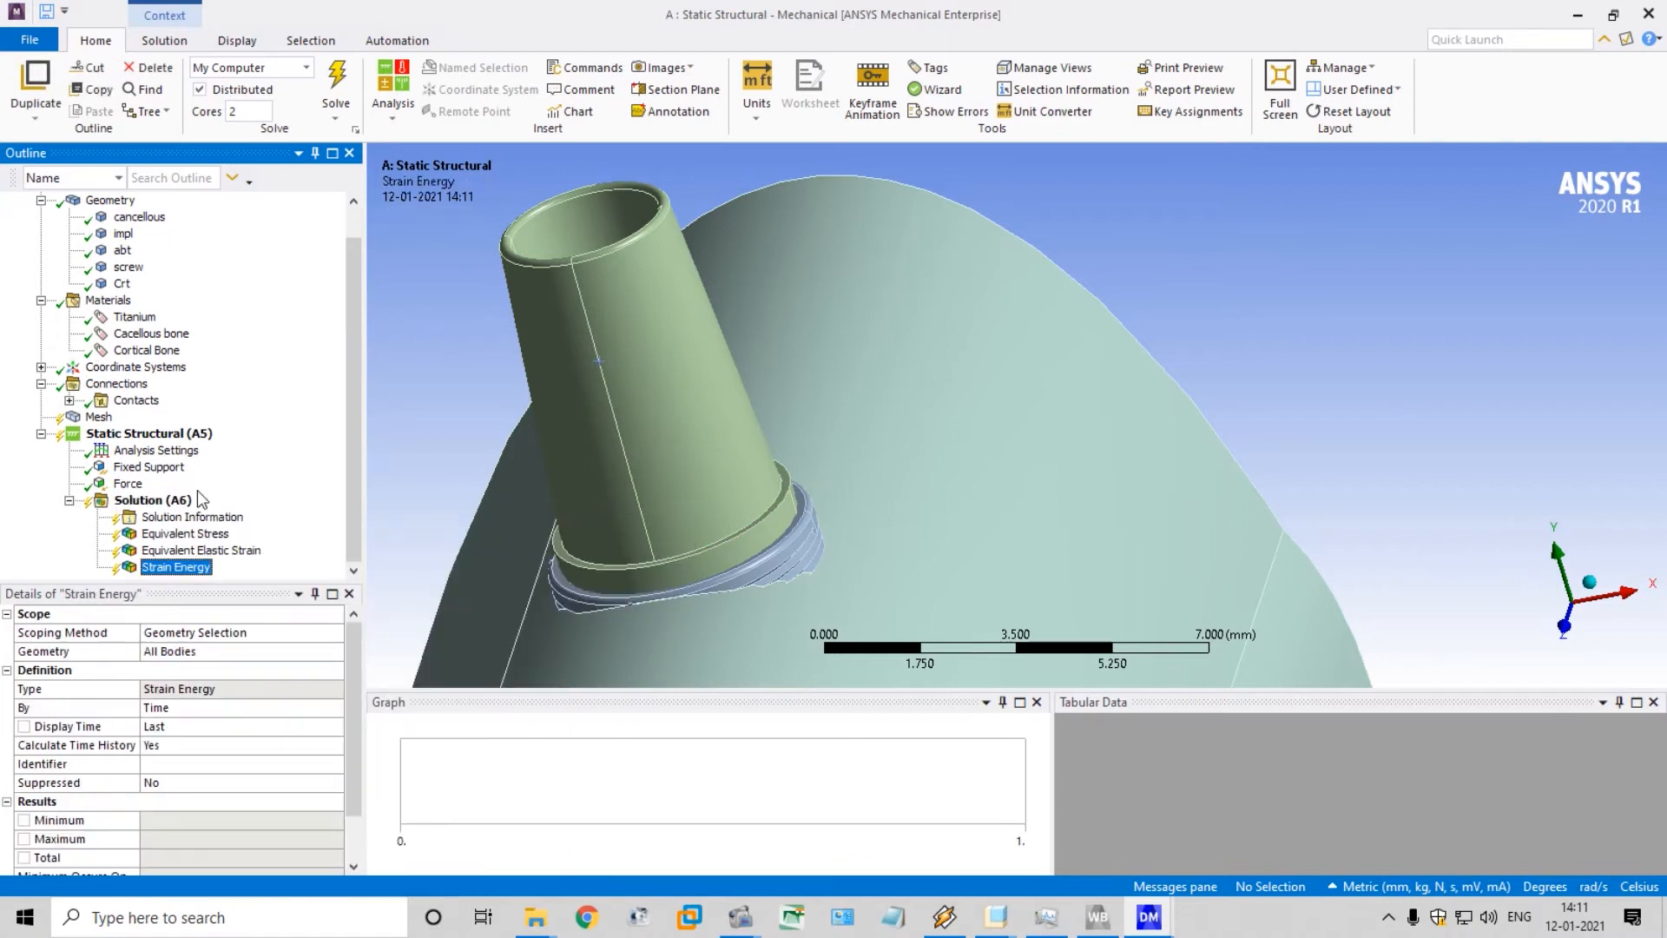
Check the mesh sizing settings, including the defeature size, and generate the mesh for all bodies
left_click(99, 416)
scroll(207, 490, "up", 2)
scroll(555, 558, "down", 7)
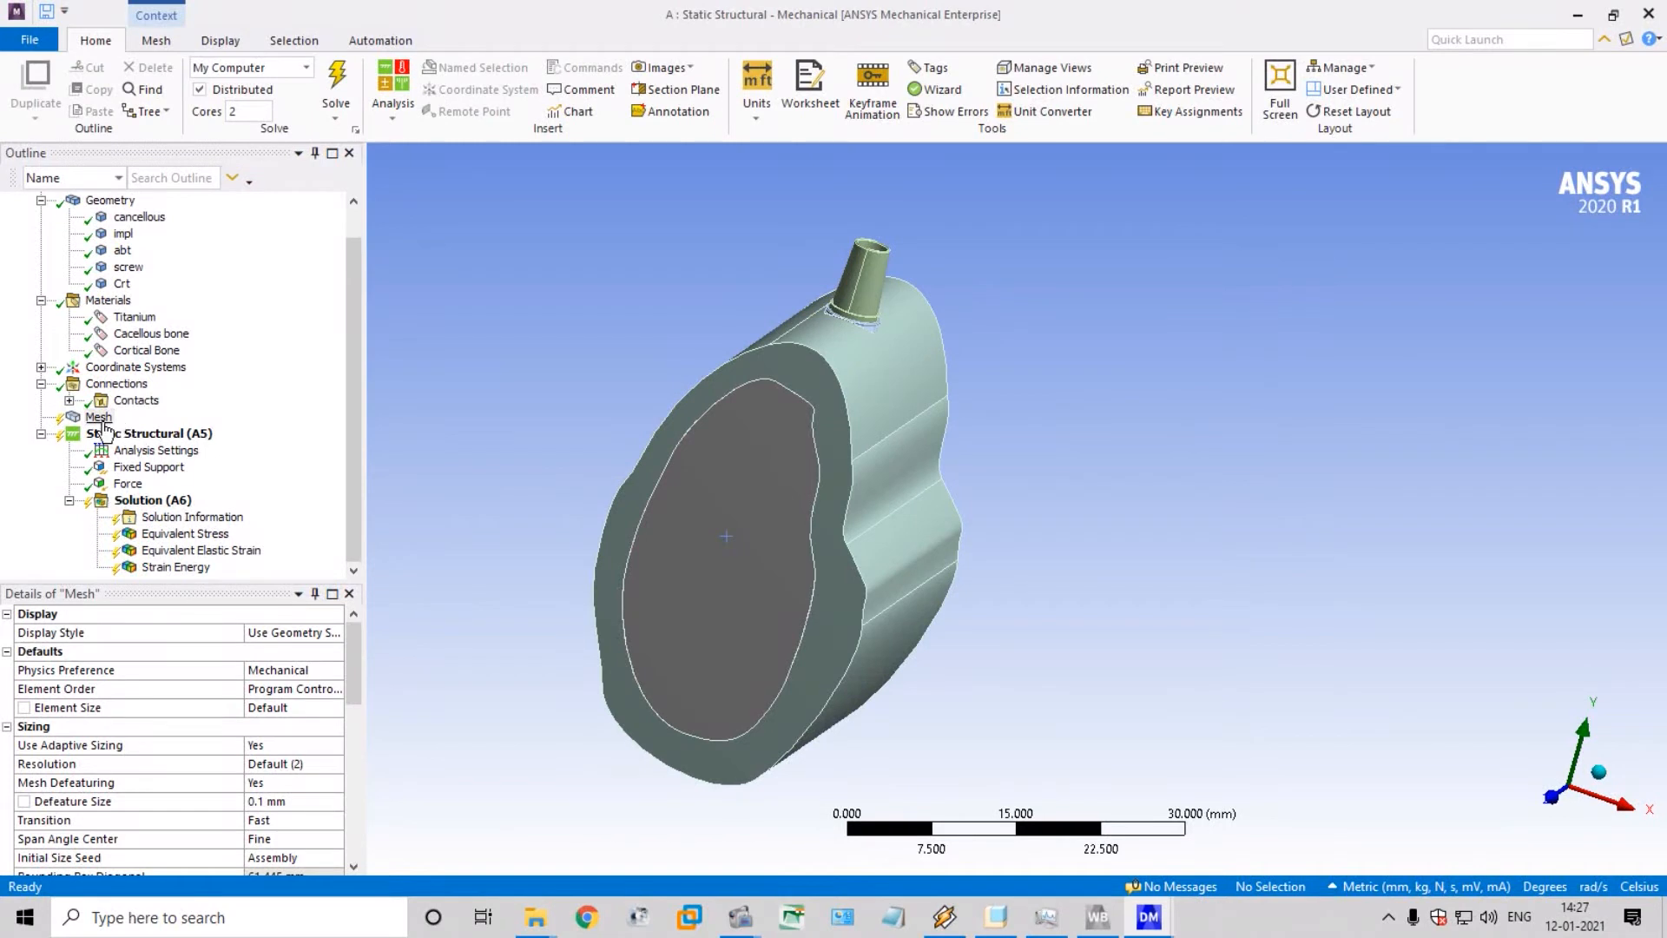
left_click(100, 419)
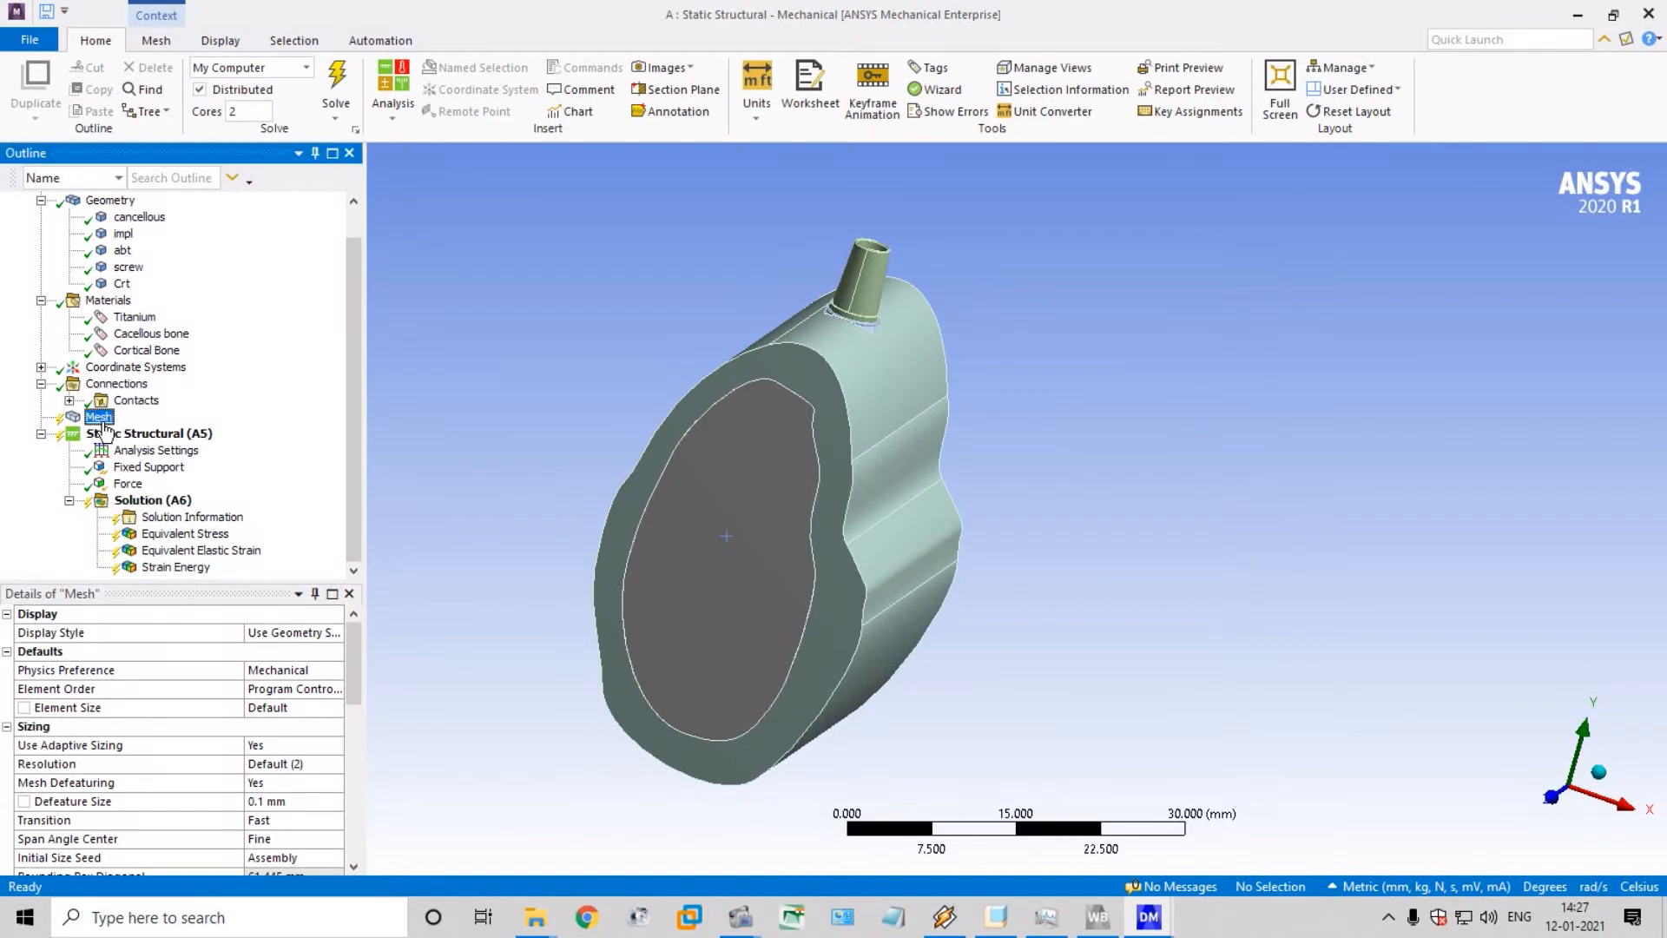
left_click(295, 802)
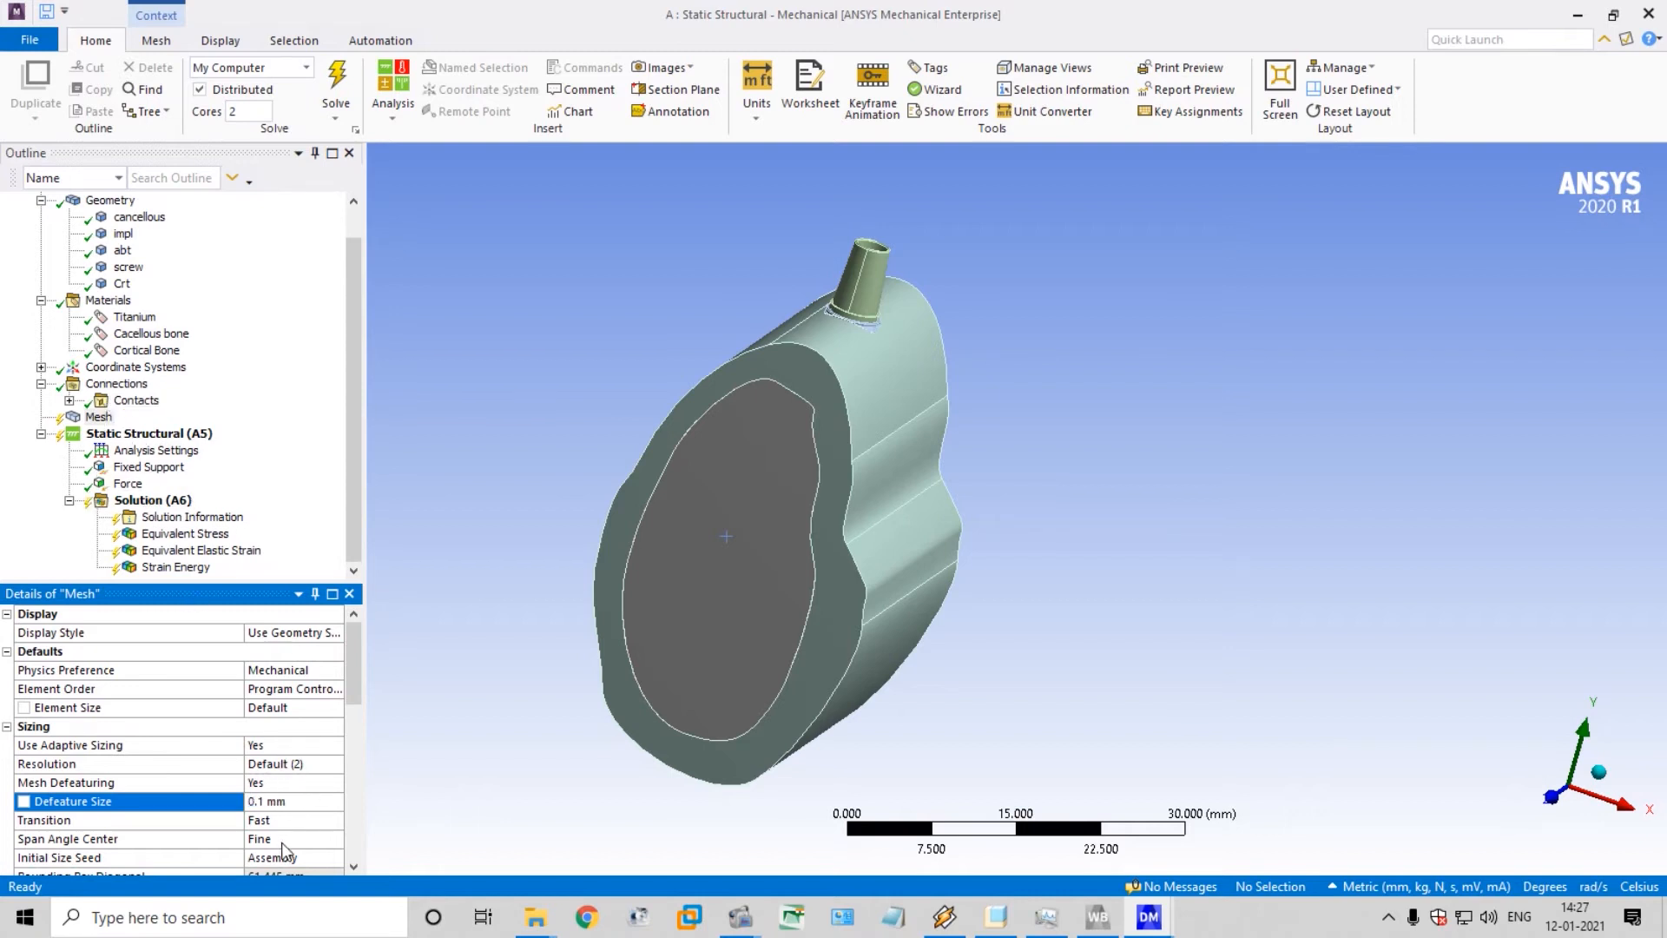
scroll(648, 622, "down", 2)
scroll(623, 519, "up", 4)
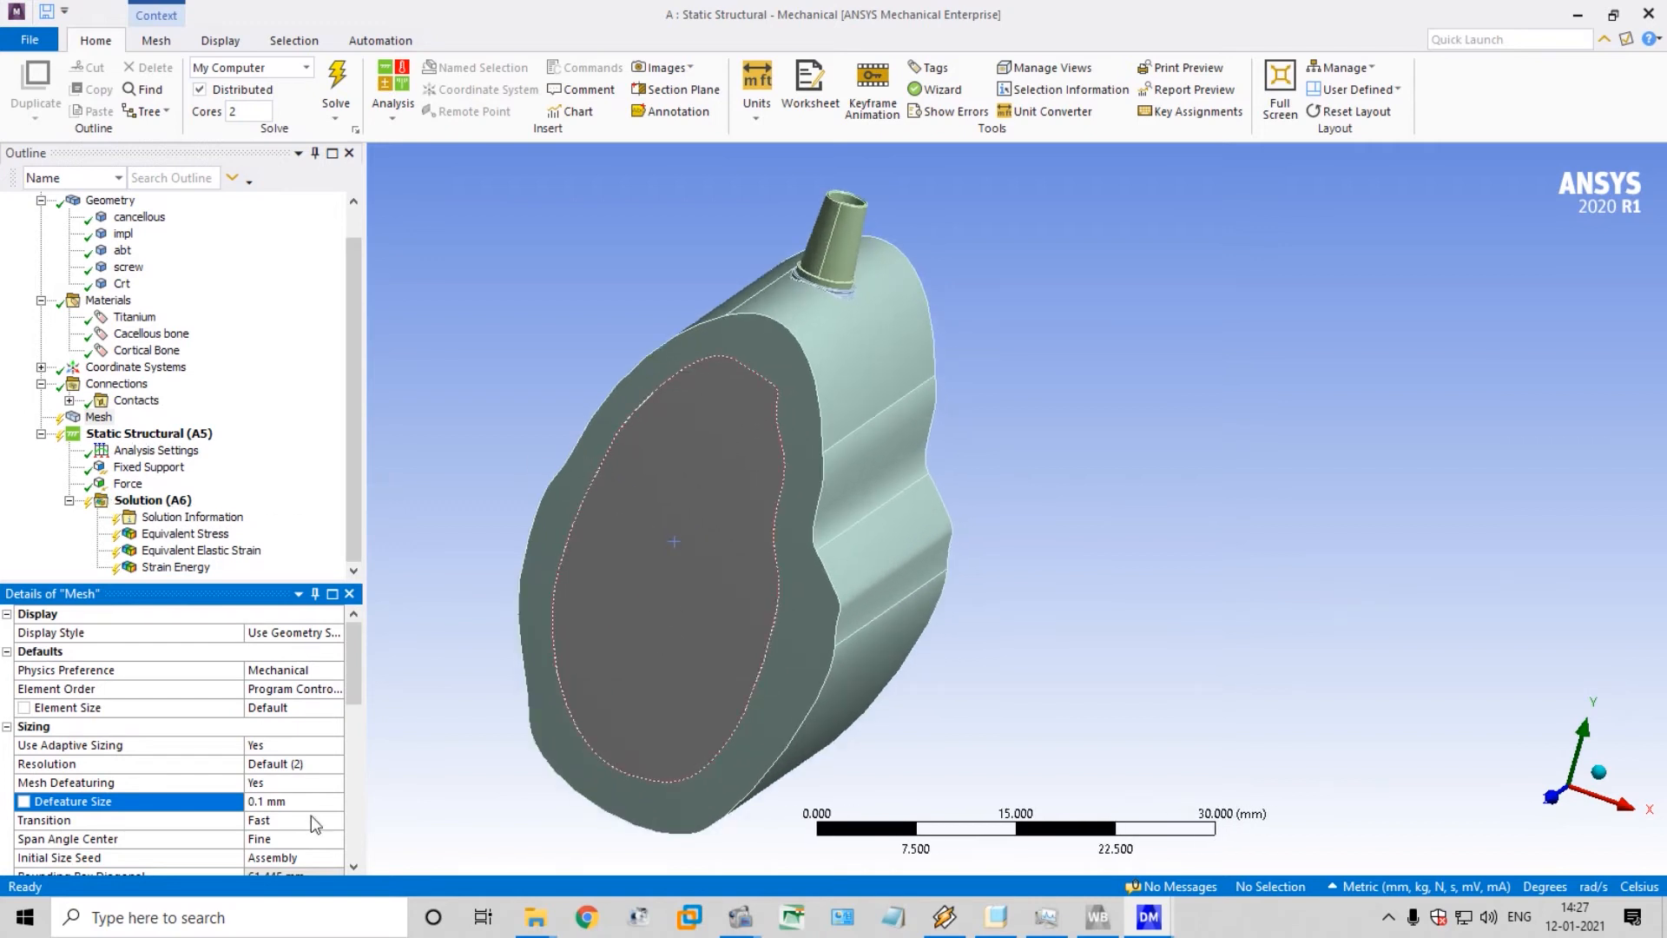
left_click(97, 418)
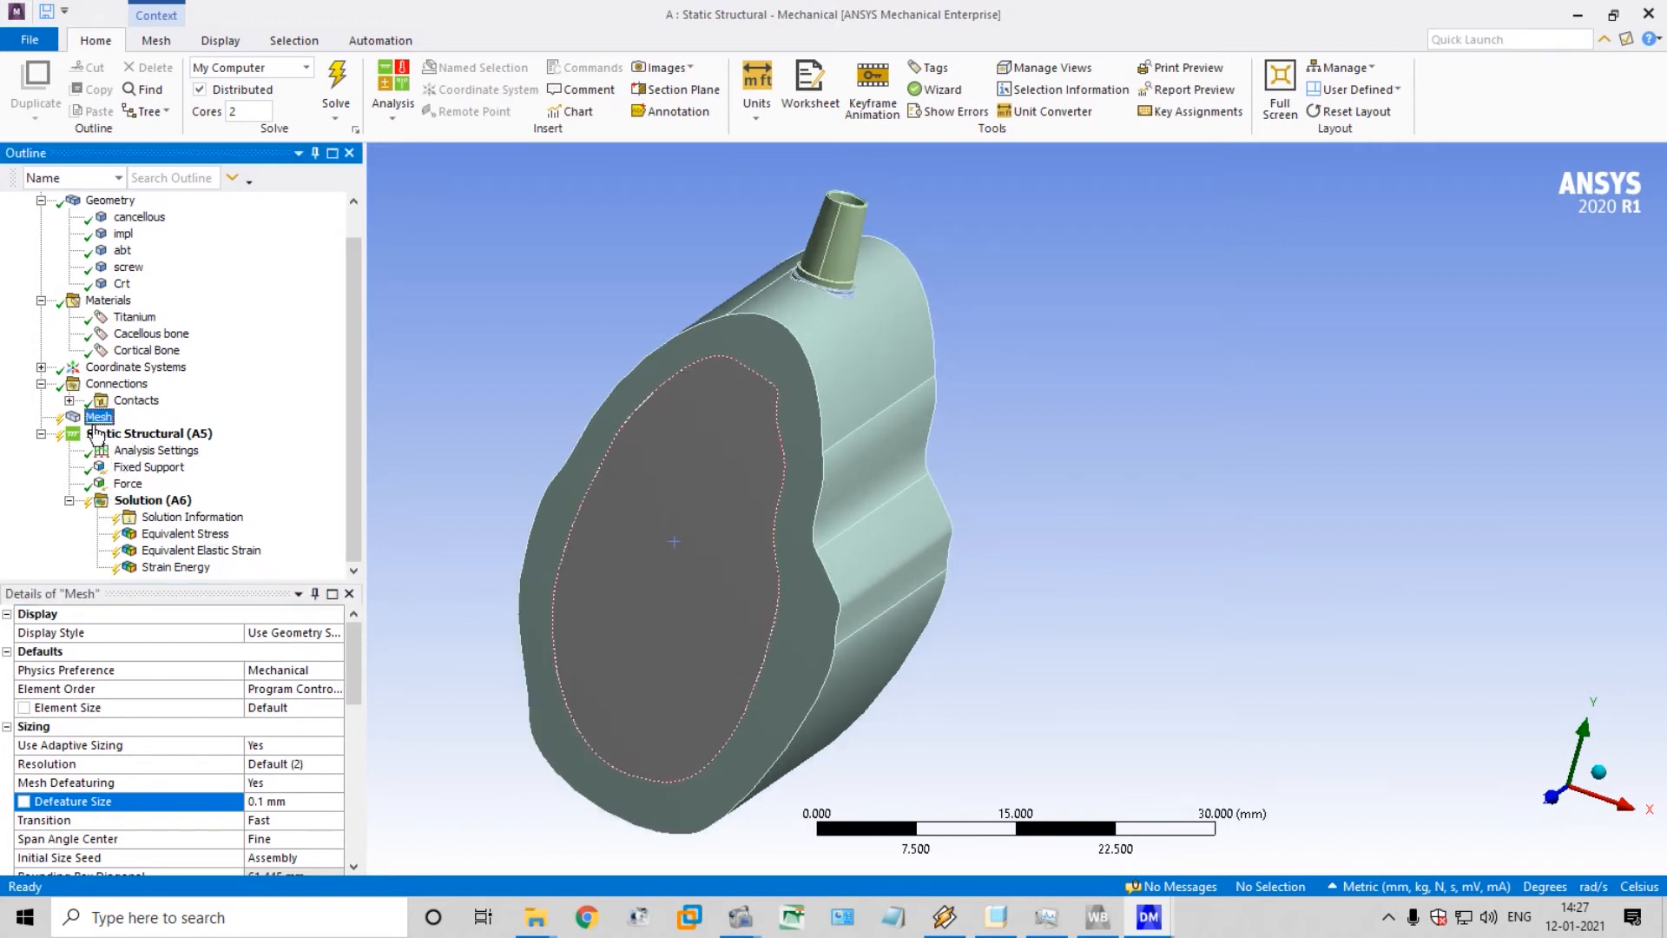
right_click(95, 425)
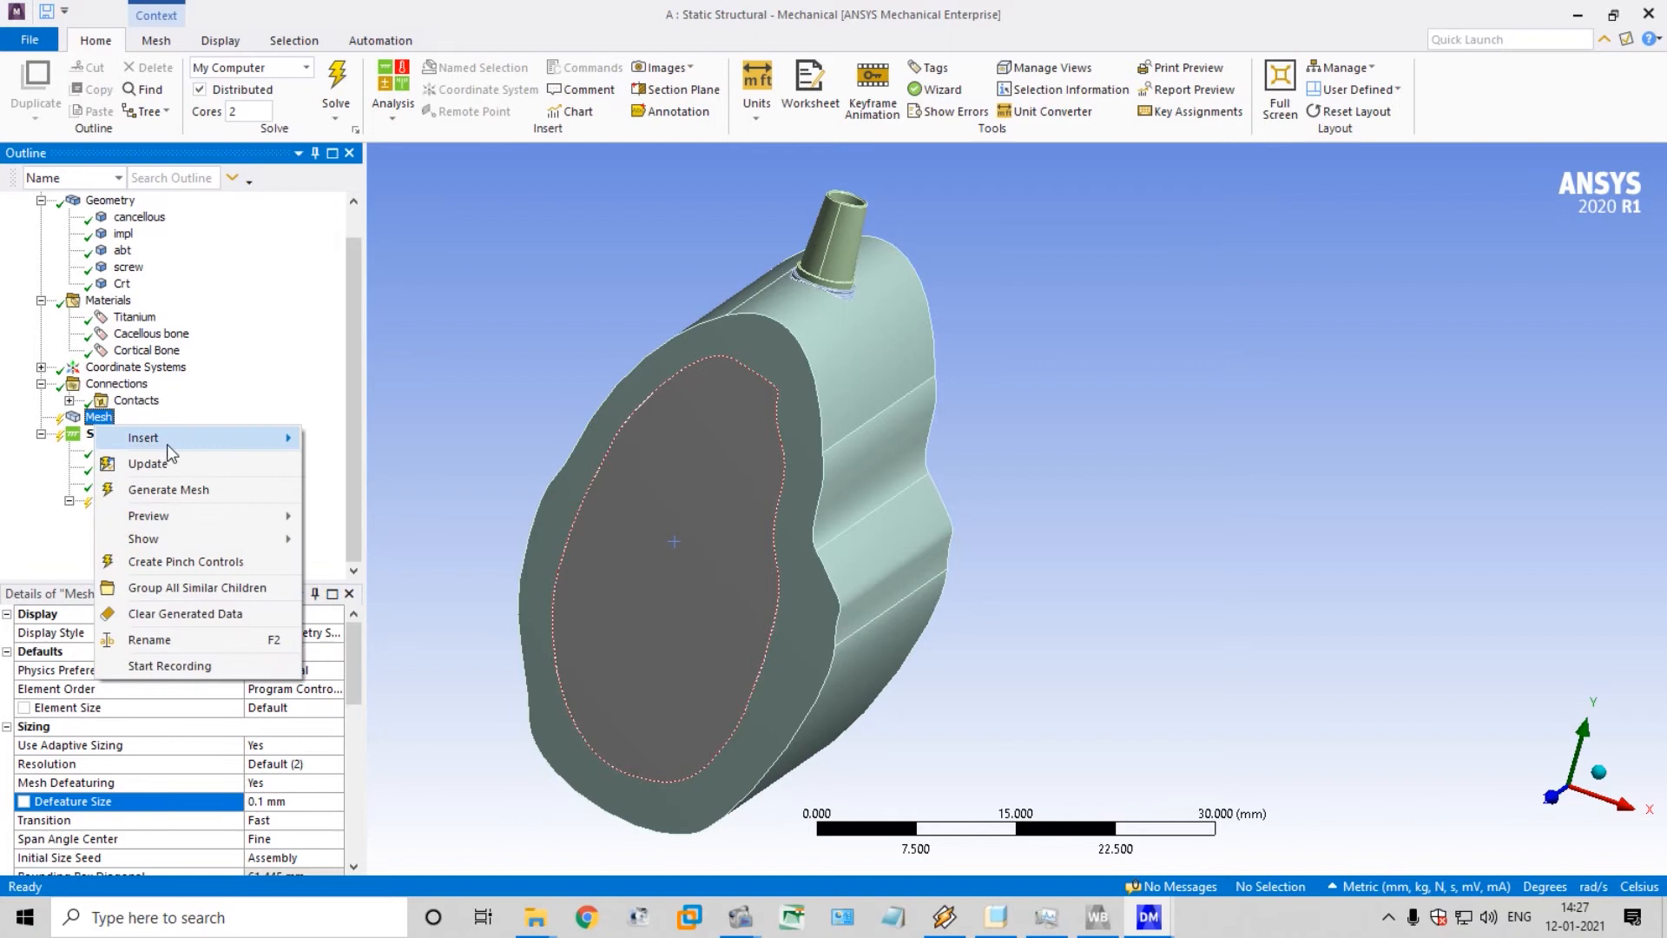
left_click(181, 487)
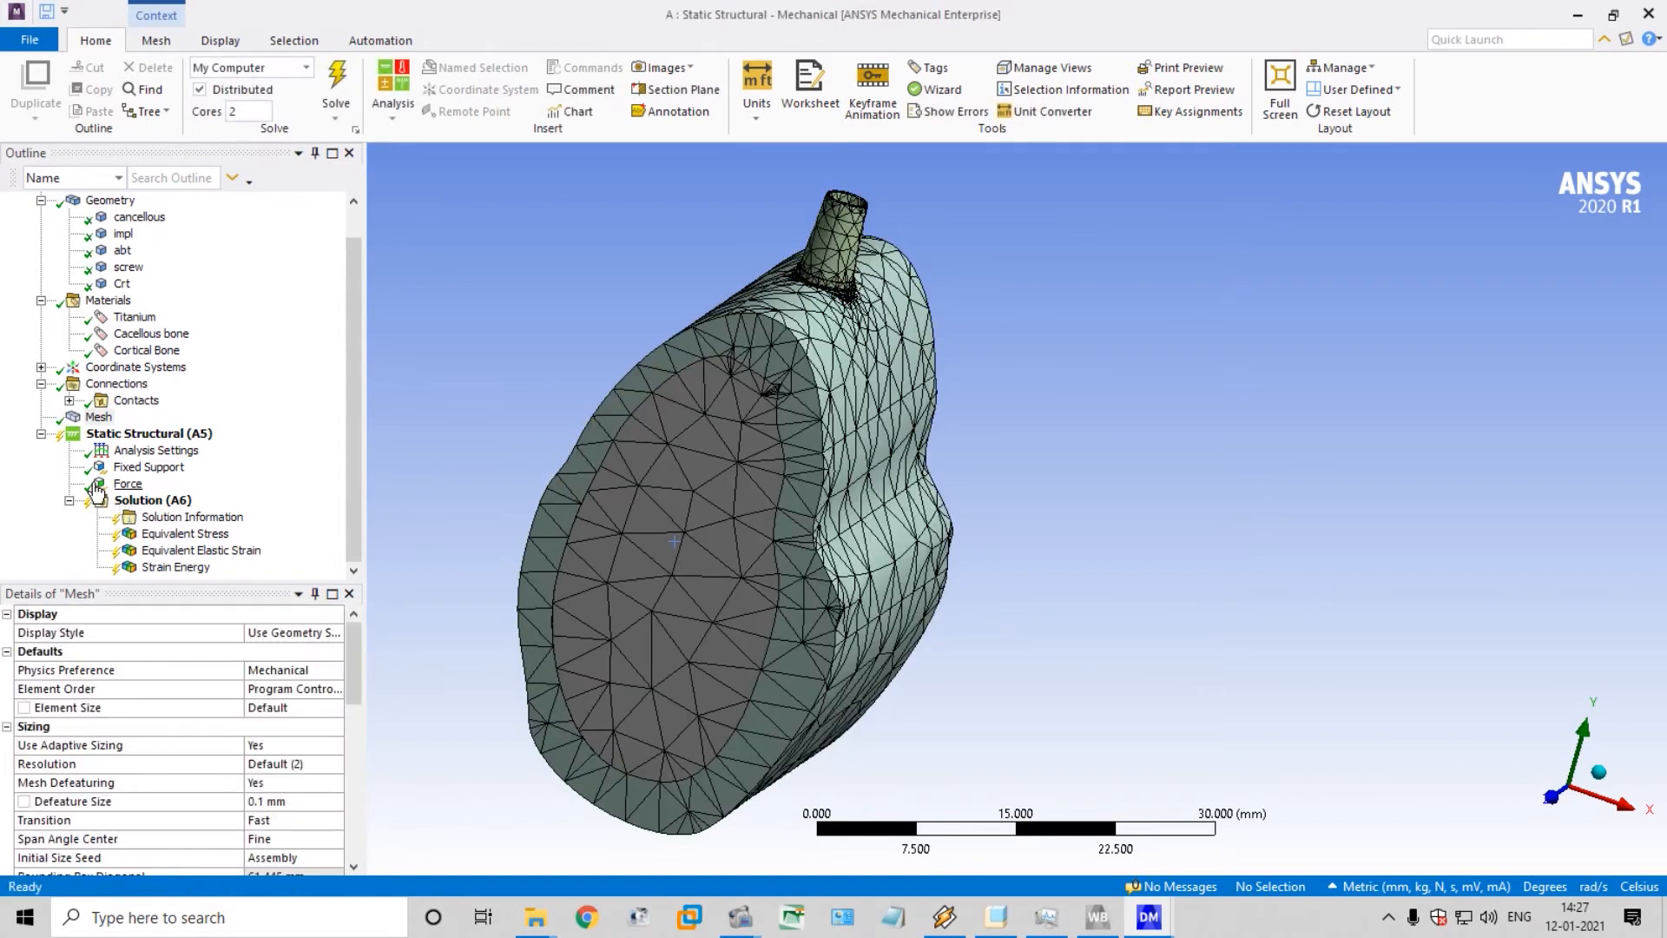
Inspect the generated mesh on the outer bone surface and around the base of the abutment
left_click(100, 419)
middle_click_drag(649, 316, 608, 360)
scroll(542, 295, "down", 1)
scroll(827, 346, "up", 3)
scroll(781, 343, "down", 1)
scroll(677, 295, "up", 4)
middle_click_drag(668, 293, 662, 268)
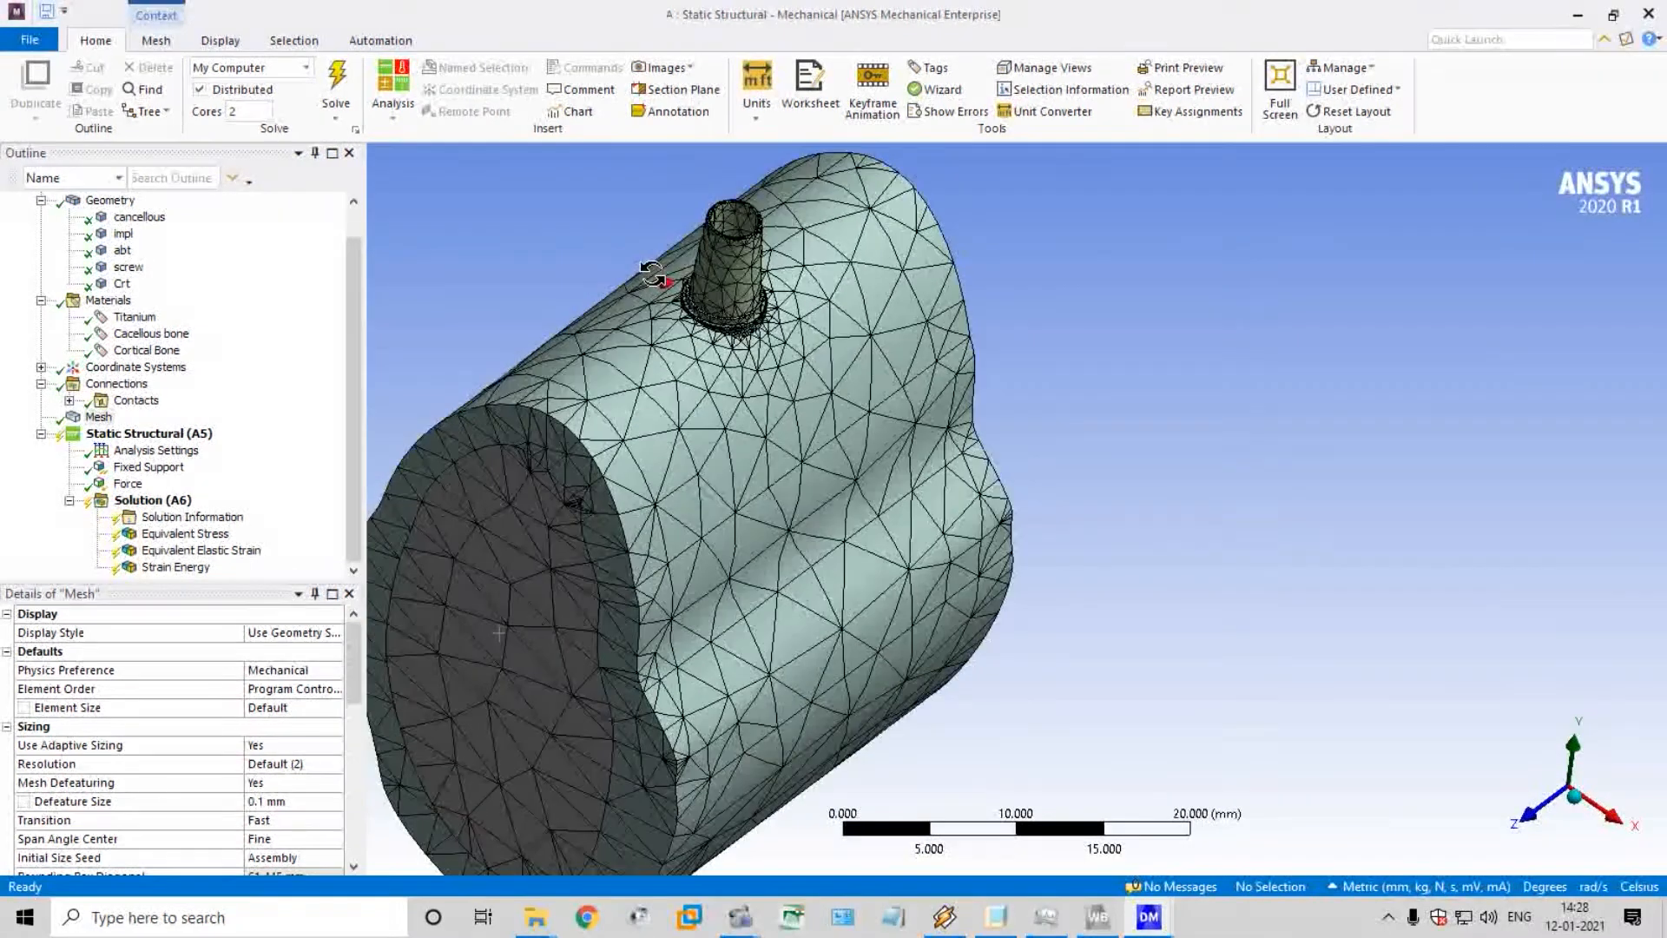
Hide the cancellous body and inspect the mesh inside the cortical shell
left_click(102, 258)
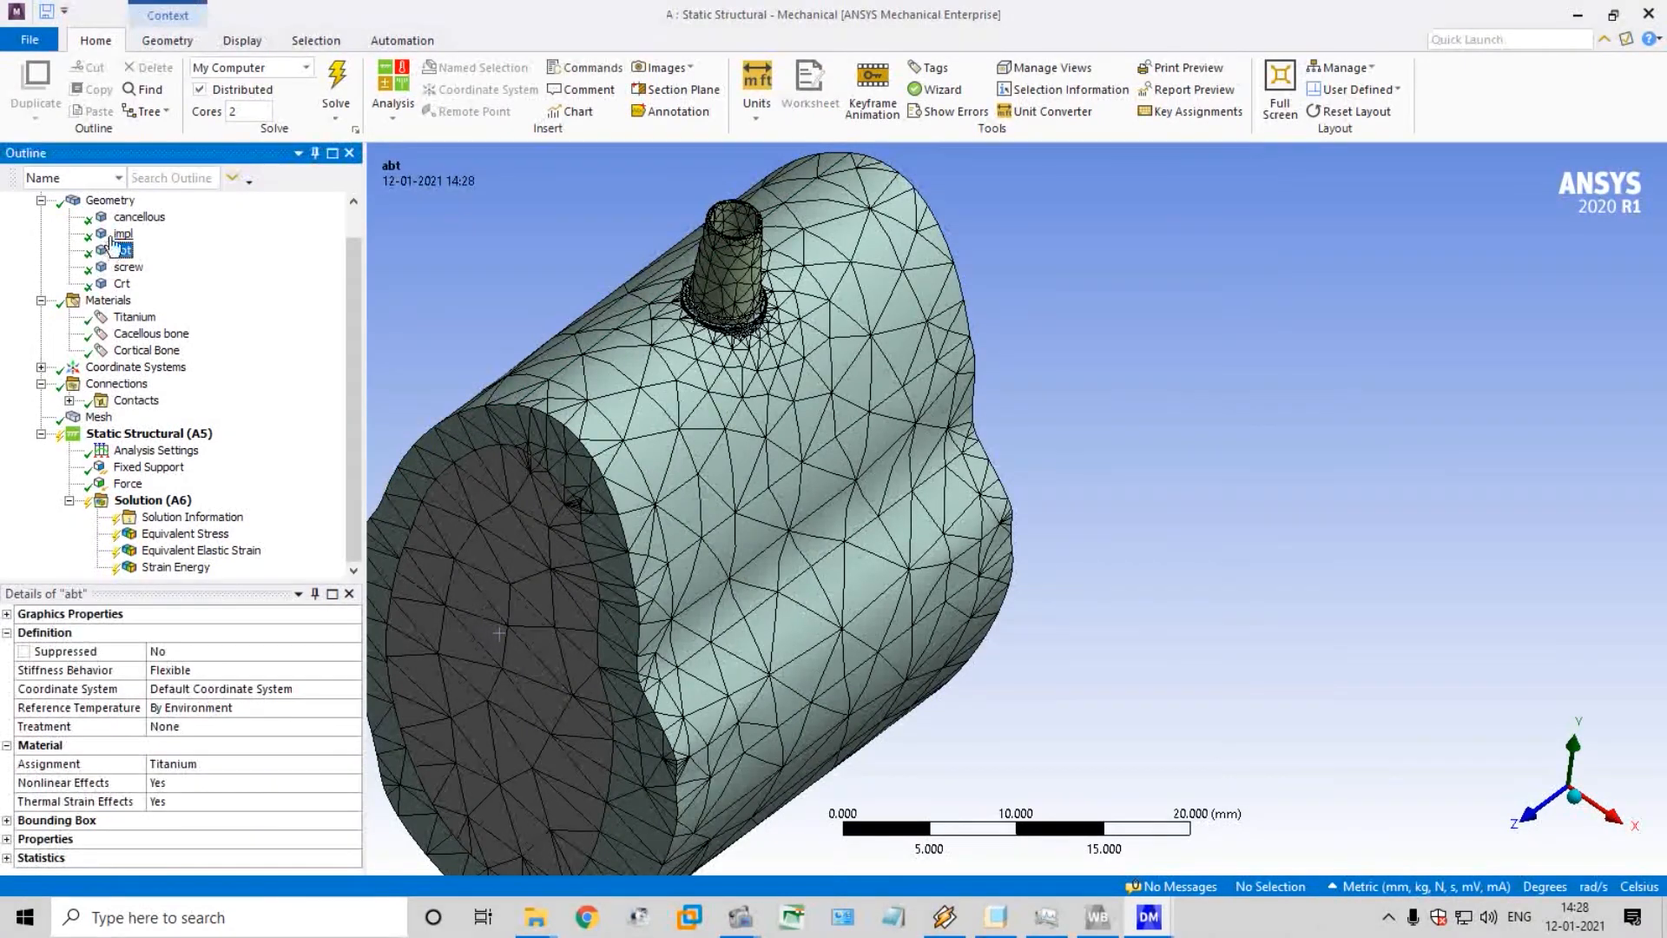
left_click(115, 236)
left_click(118, 219)
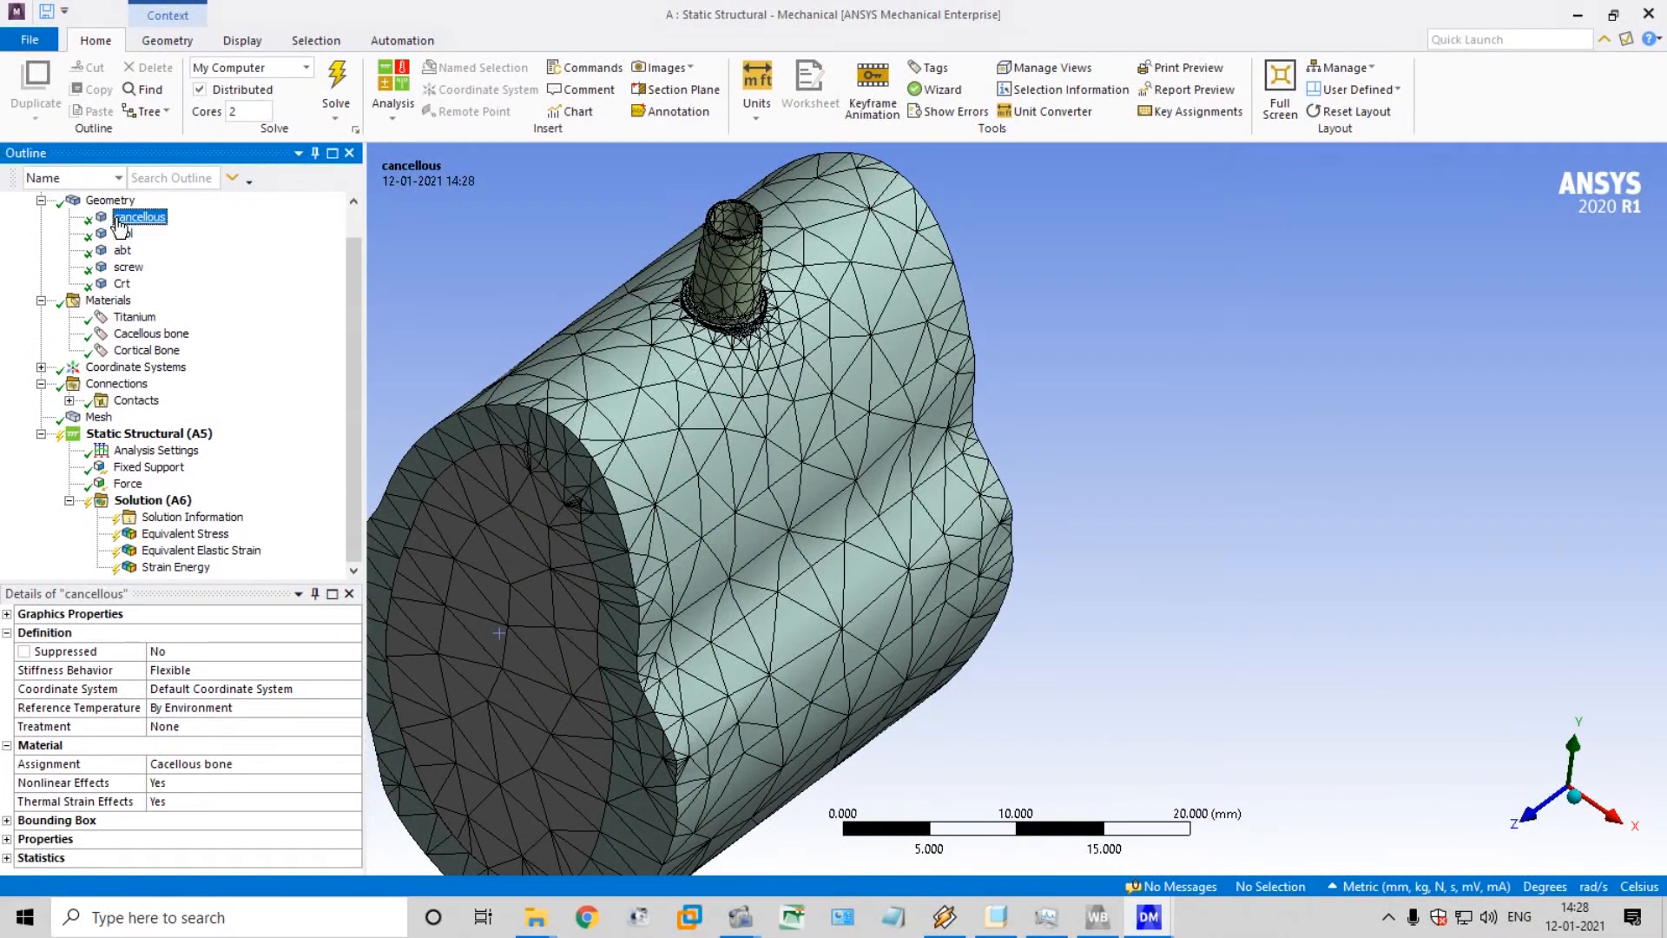
right_click(161, 223)
left_click(217, 329)
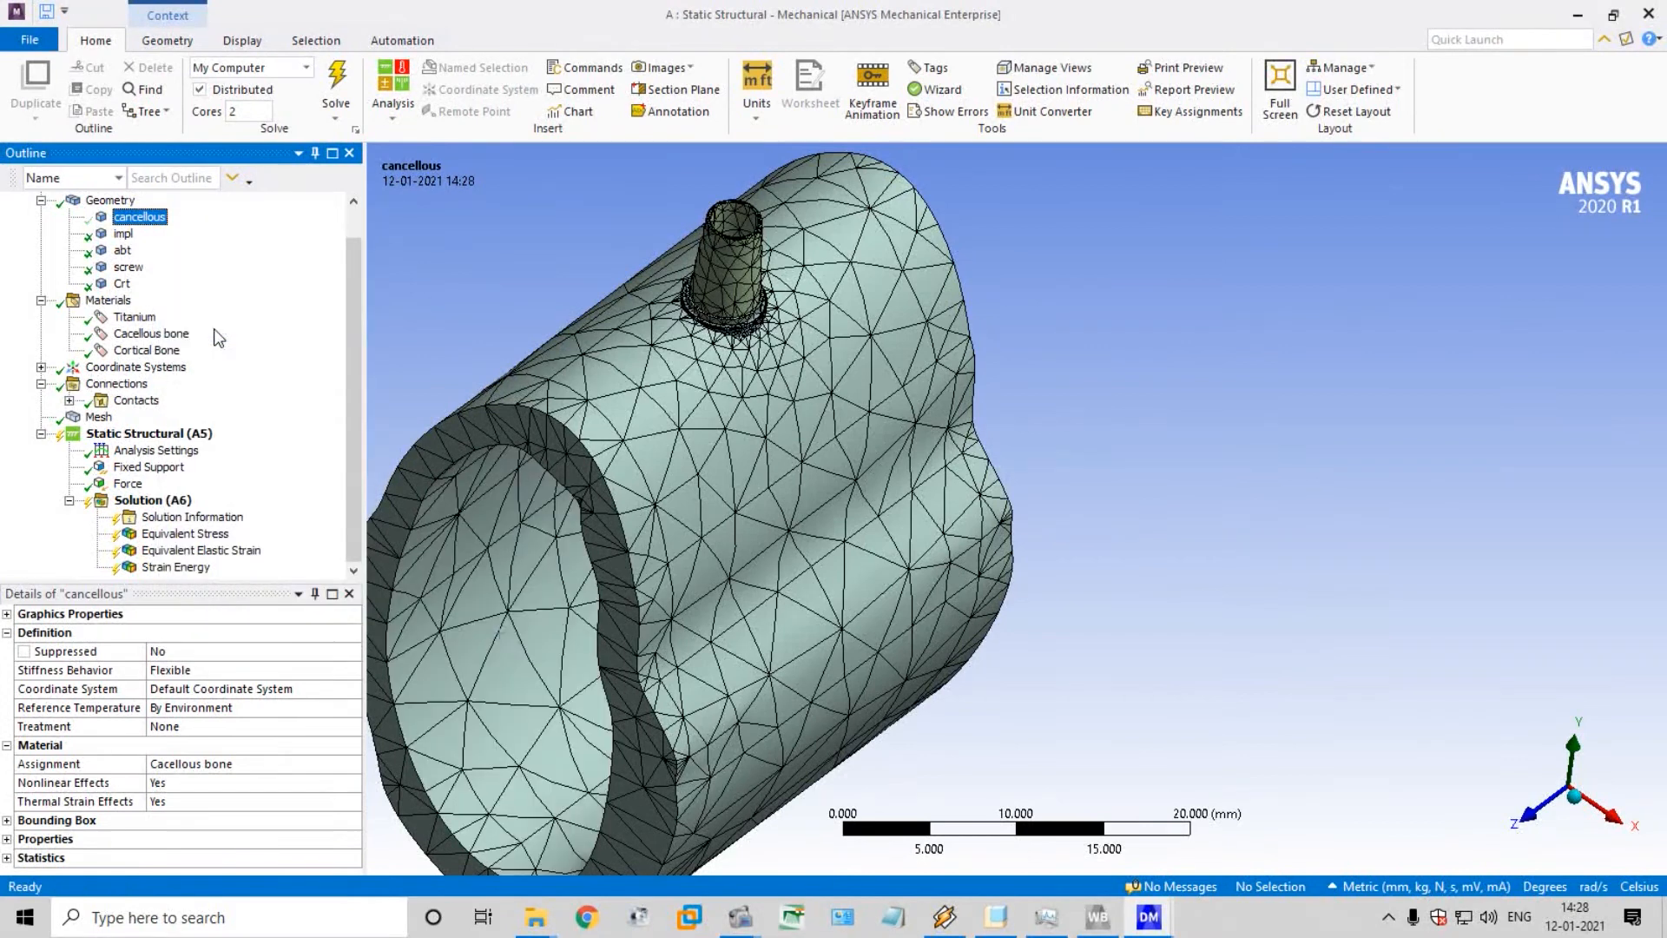
middle_click_drag(699, 263, 717, 242)
Hide the Crt body and examine the mesh on the implant threads from several sides
left_click(122, 250)
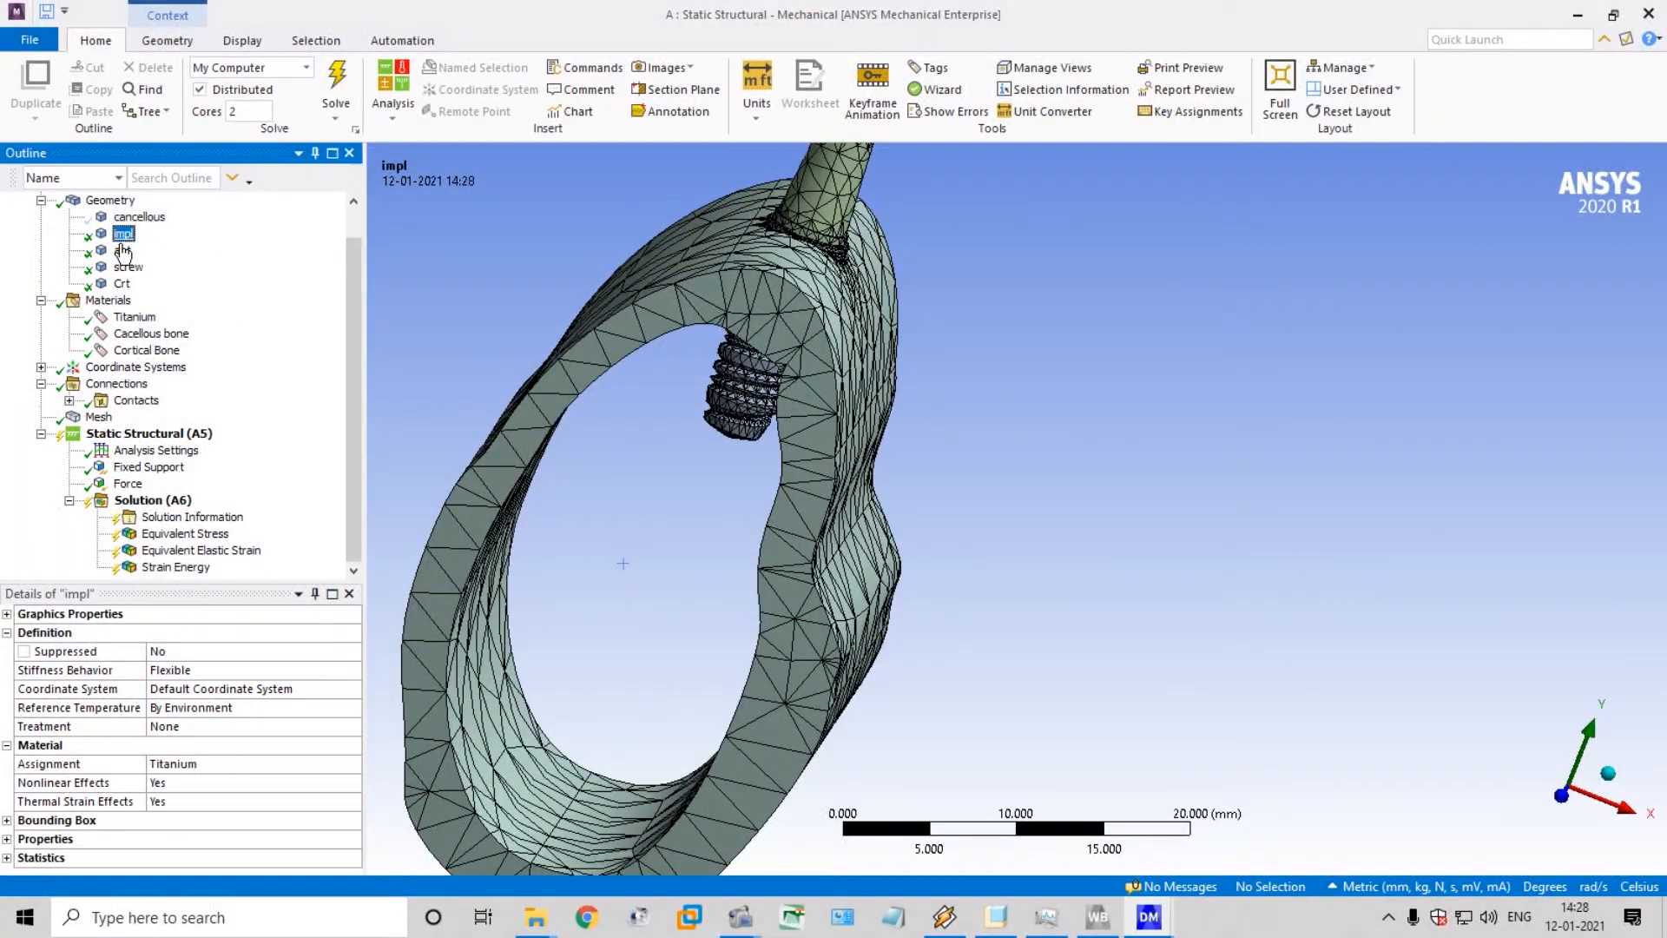
right_click(123, 285)
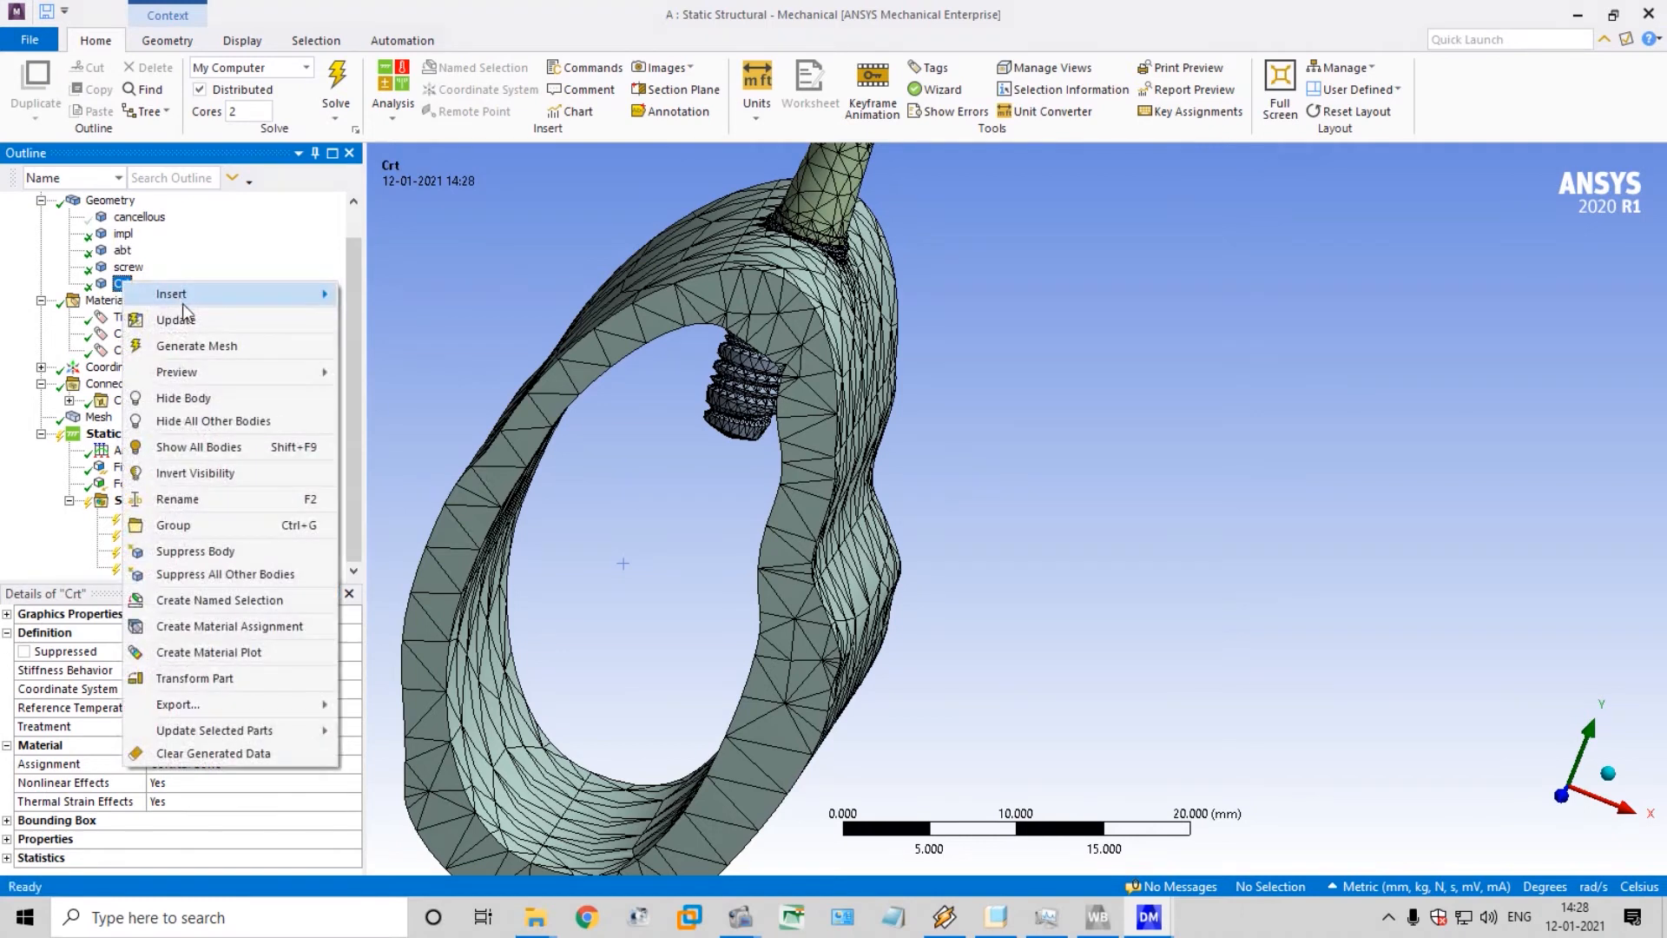
middle_click_drag(479, 274, 980, 396)
scroll(755, 298, "up", 1)
scroll(735, 281, "down", 3)
scroll(792, 166, "up", 1)
scroll(791, 173, "up", 2)
scroll(1023, 693, "up", 3)
middle_click_drag(980, 397, 612, 434)
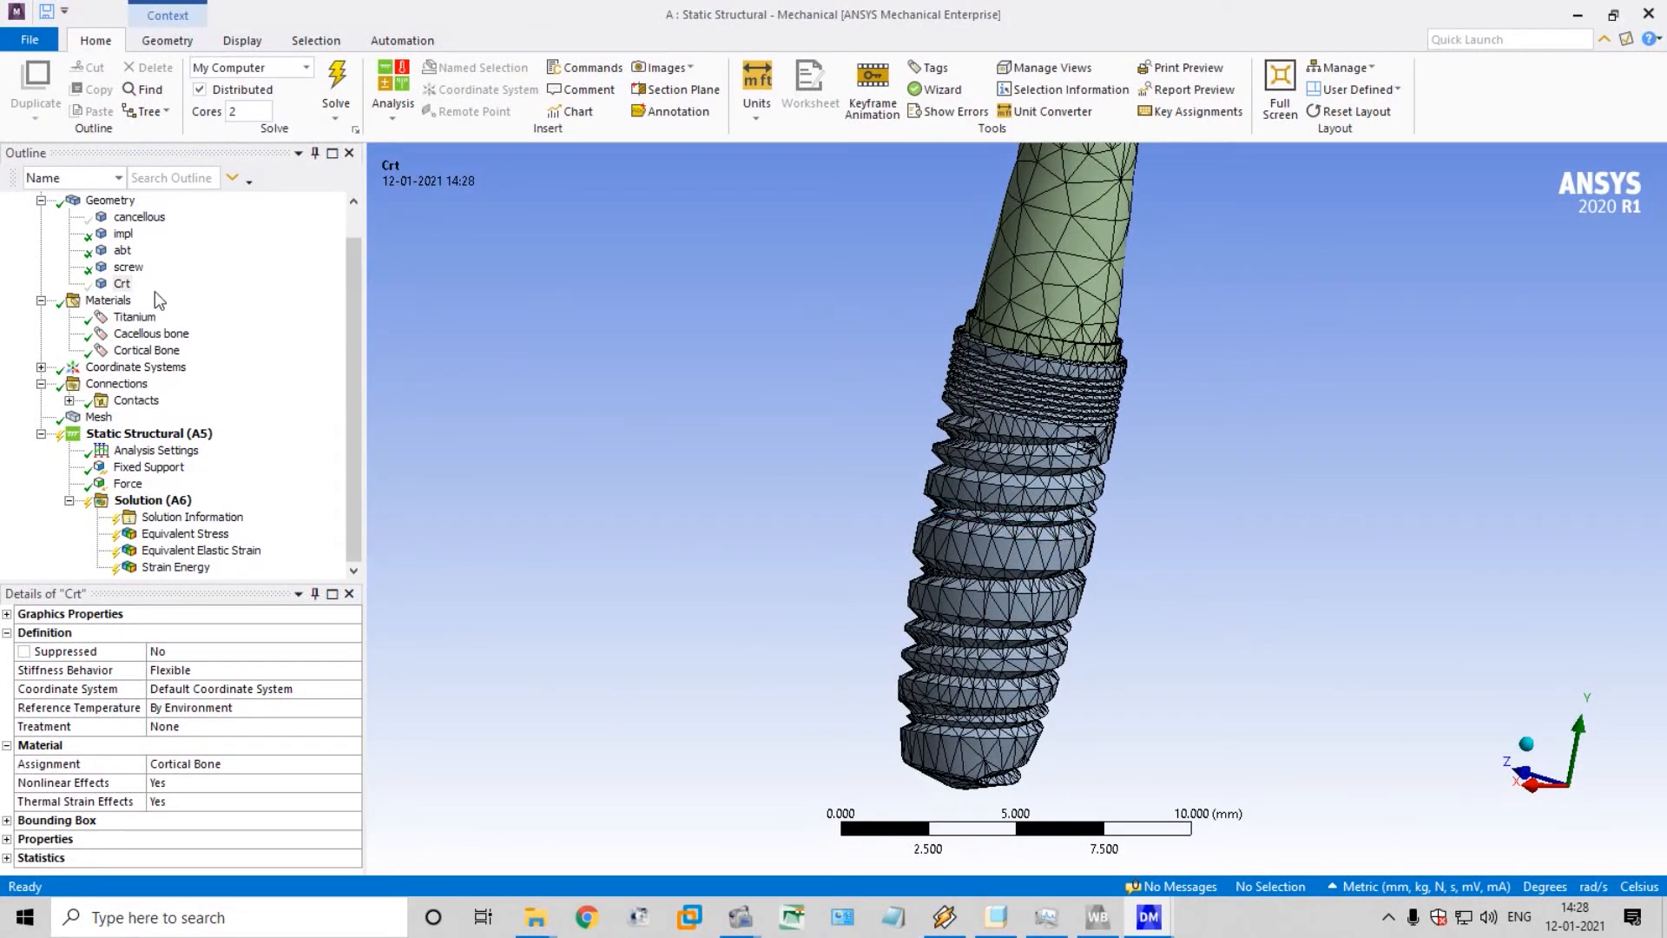
left_click(123, 222)
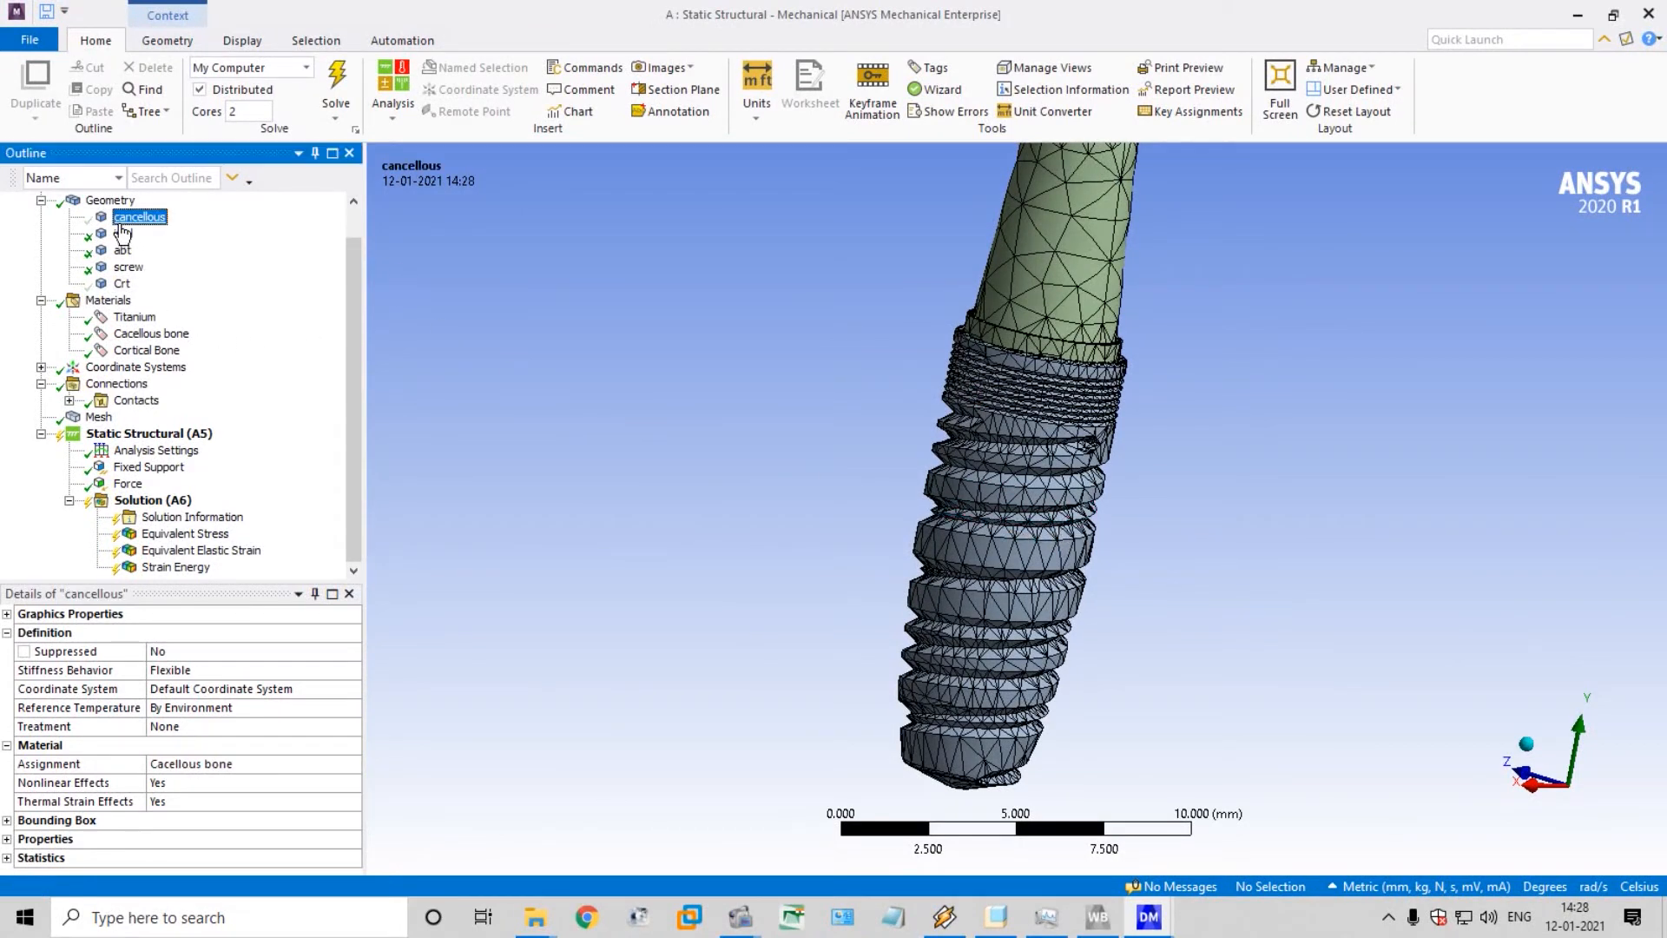
left_click(123, 284, "ctrl")
right_click(126, 287)
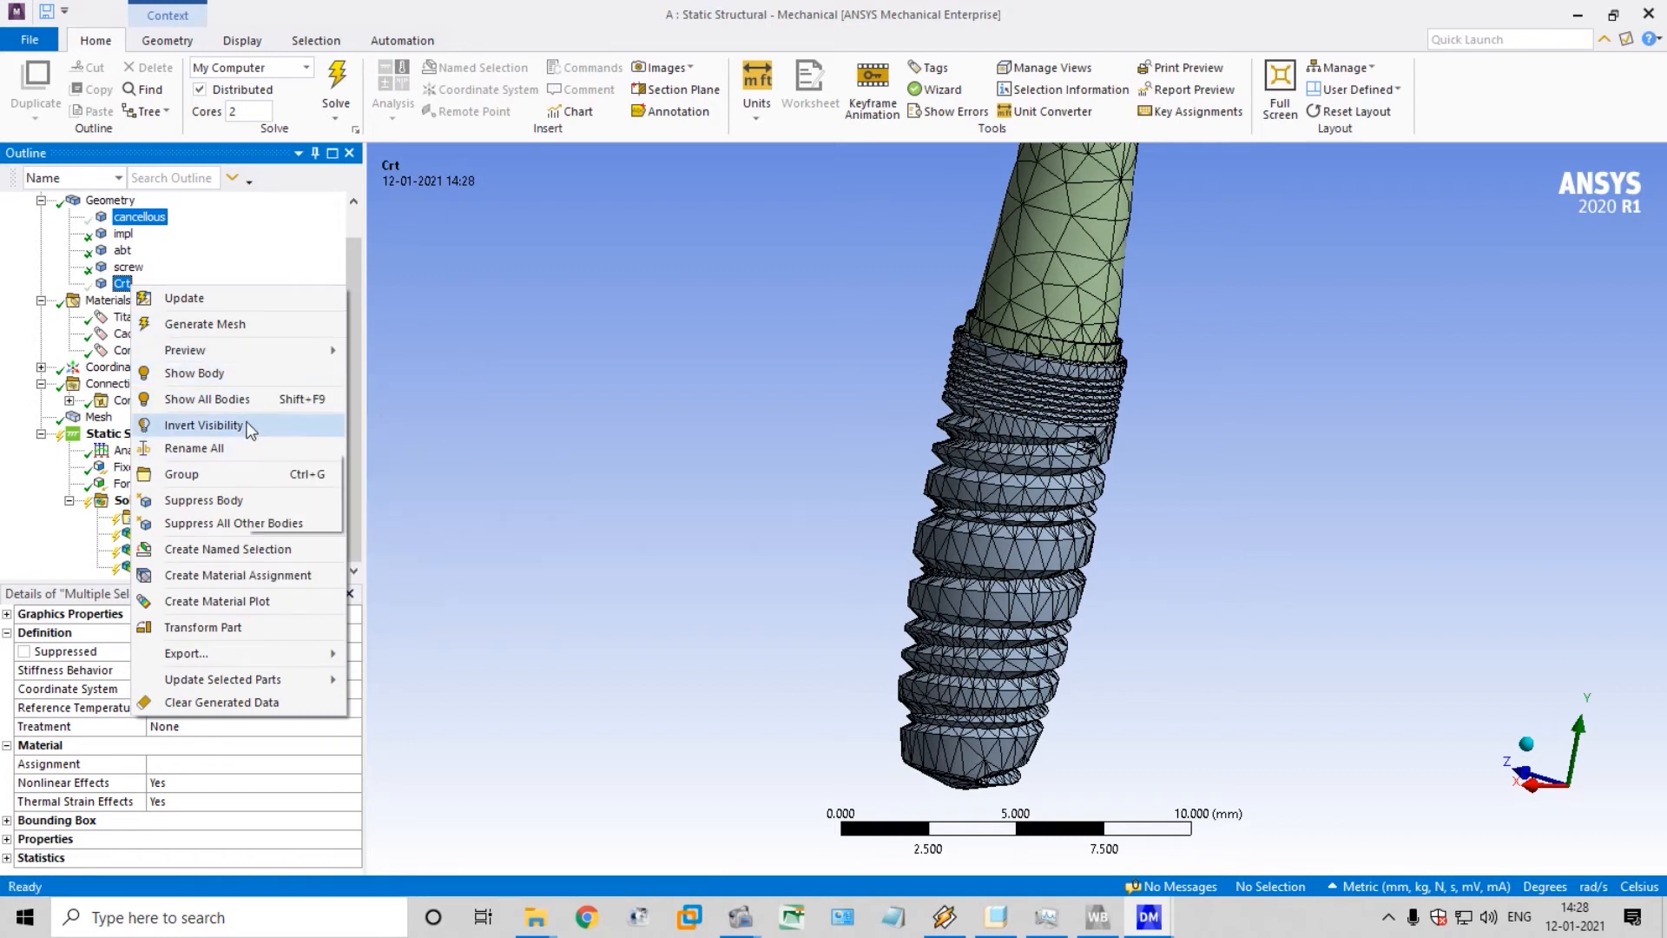
left_click(228, 222)
Hide the impl body and examine the mesh on the abutment and the screw
left_click(122, 235)
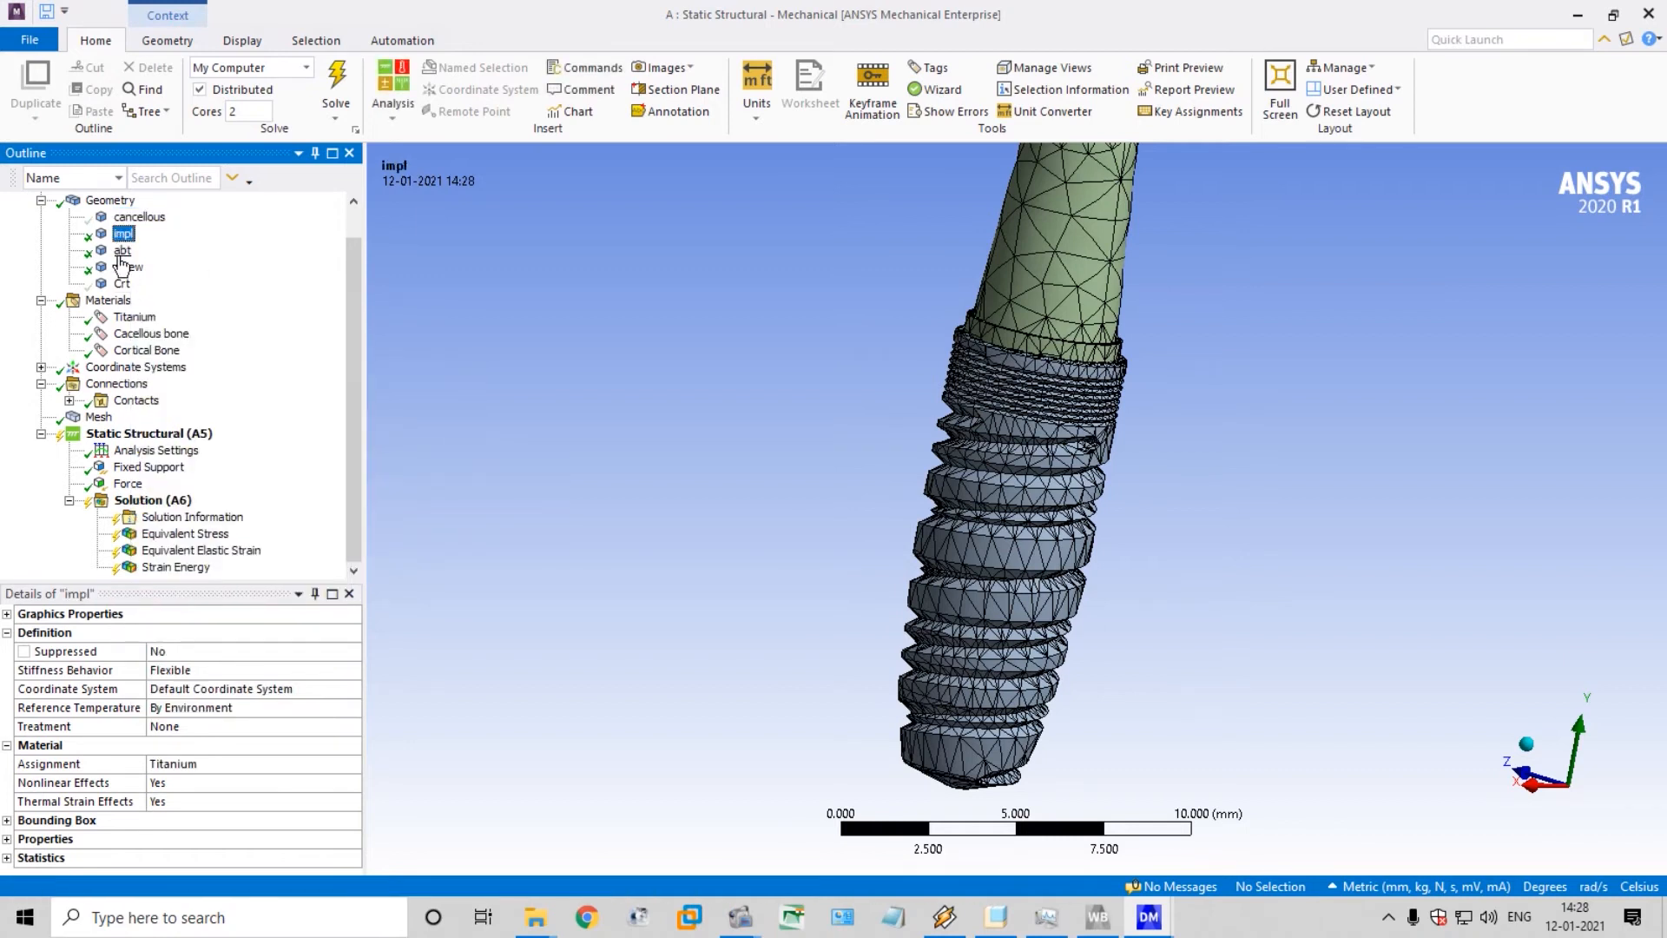
left_click(123, 252)
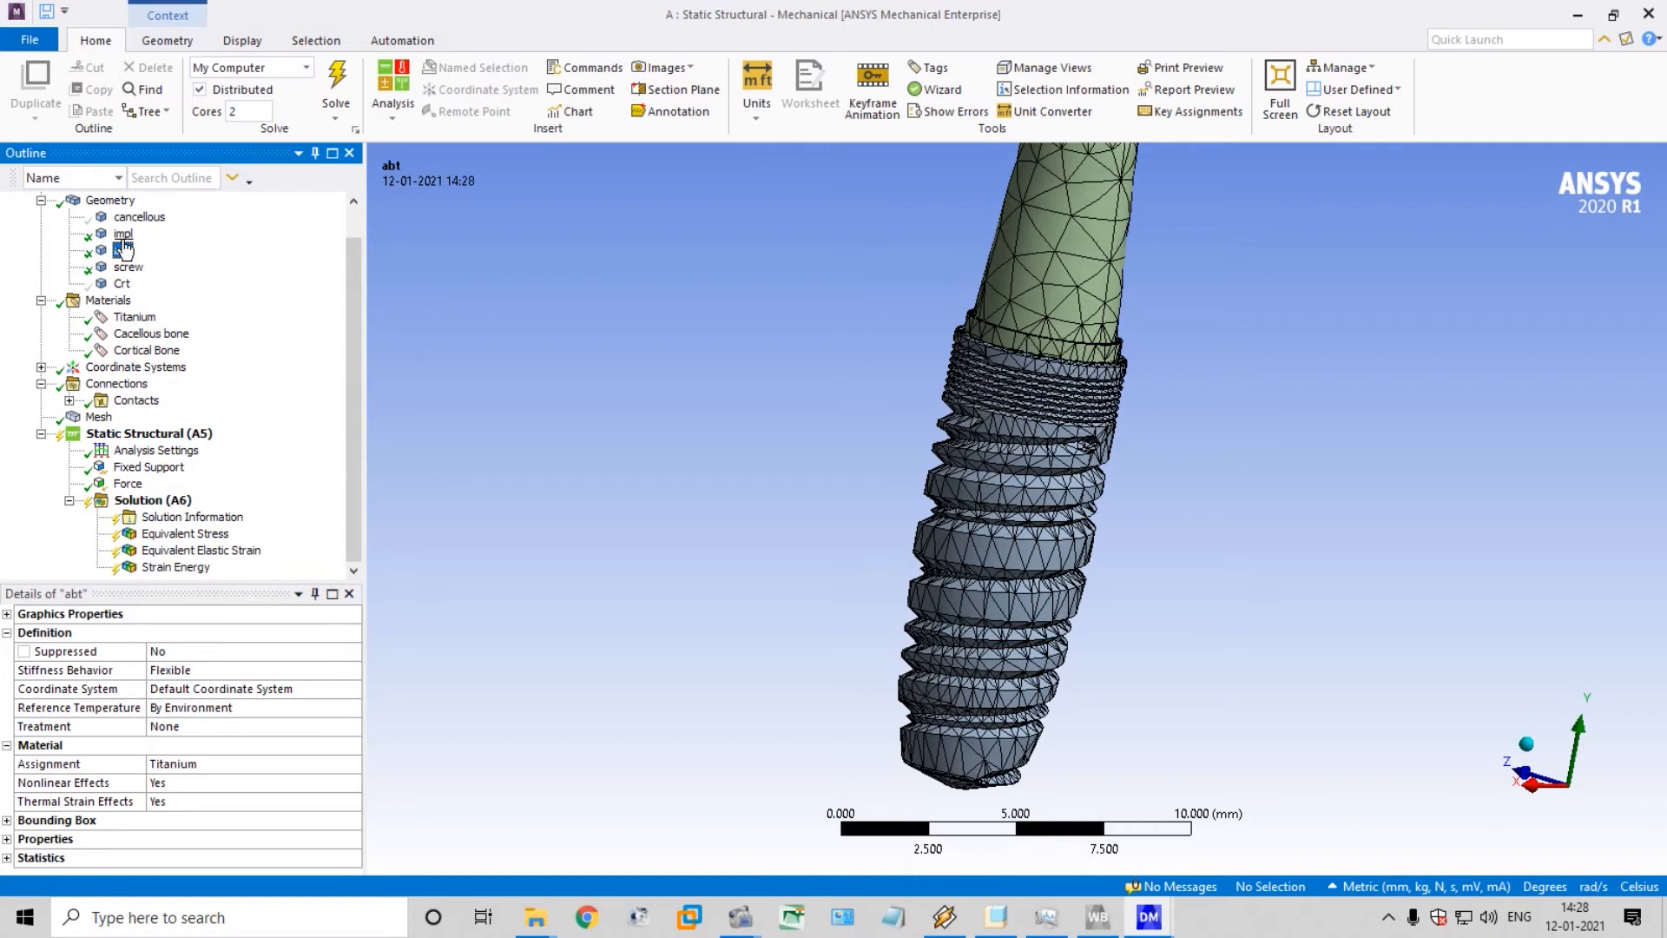
left_click(123, 254)
right_click(123, 253)
left_click(125, 235)
right_click(126, 237)
left_click(232, 371)
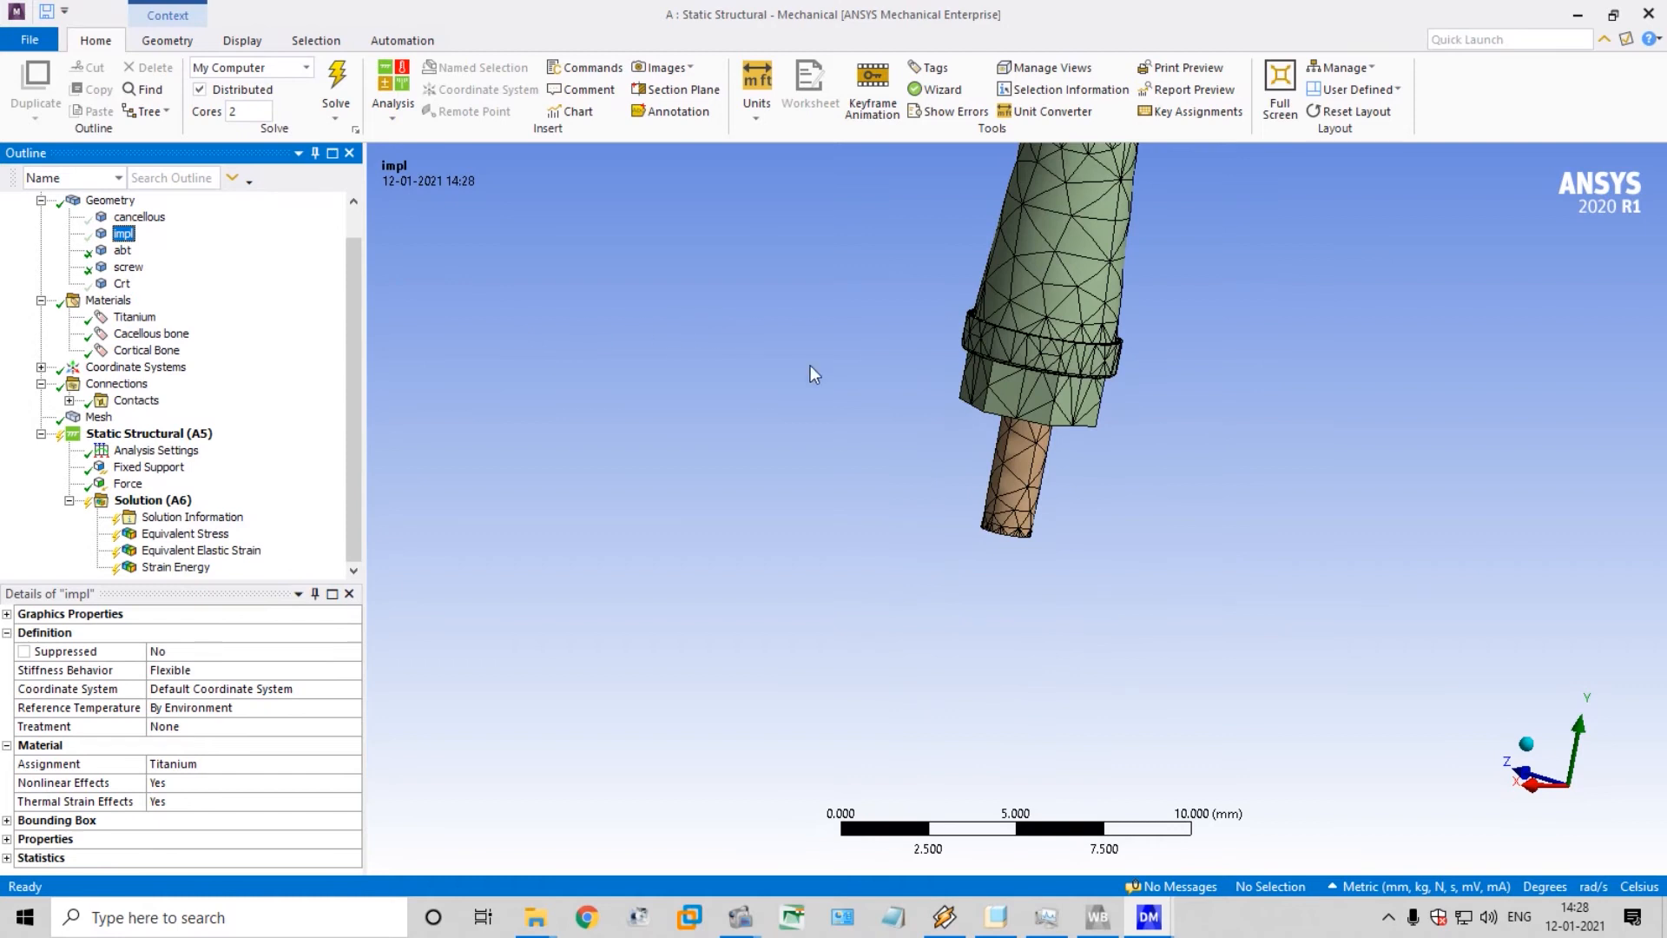
middle_click_drag(810, 367, 557, 350)
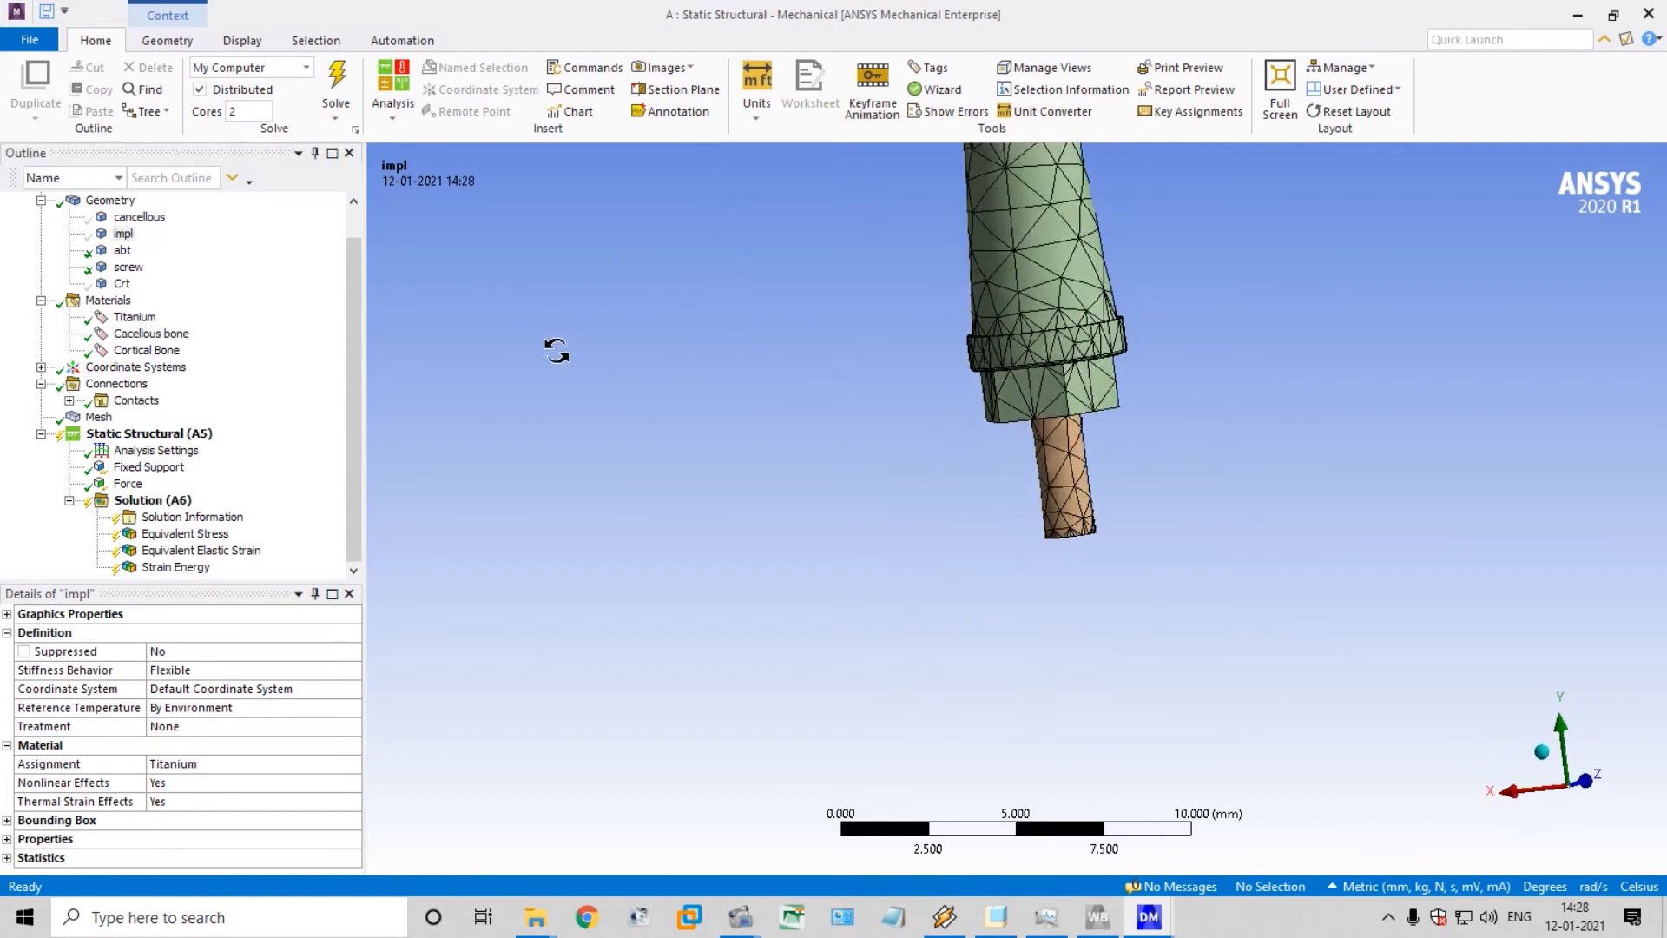
middle_click_drag(839, 377, 800, 347)
scroll(799, 347, "down", 2)
Show all hidden bodies again so the complete bone and implant assembly is displayed
left_click(139, 216)
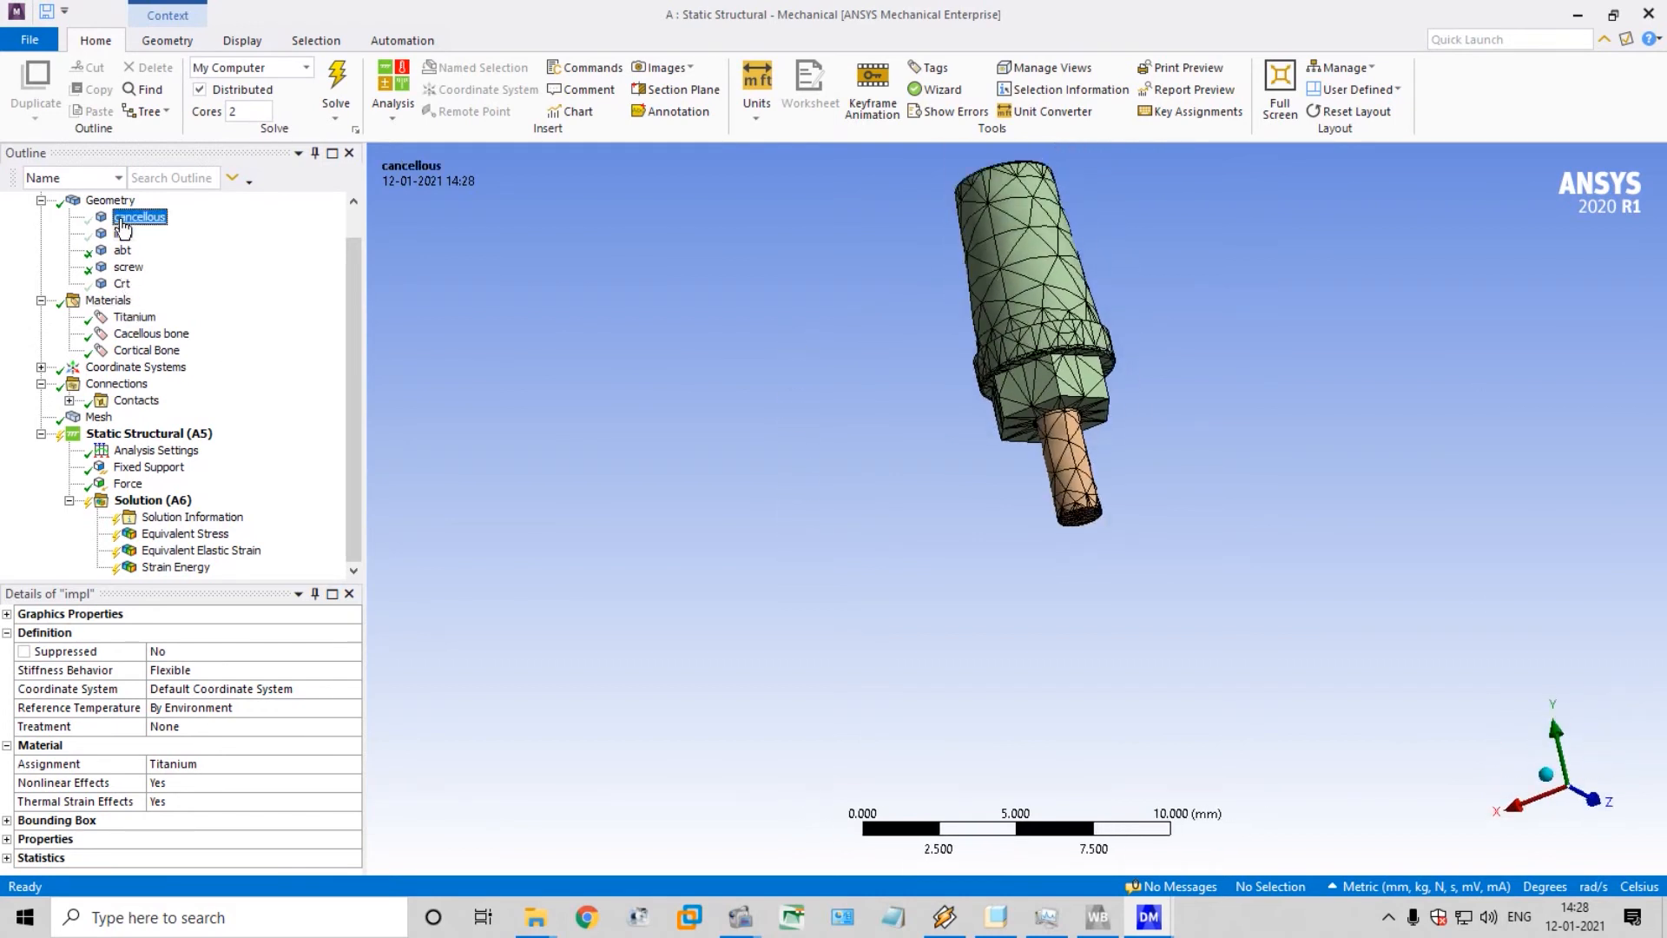
right_click(126, 217)
left_click(218, 358)
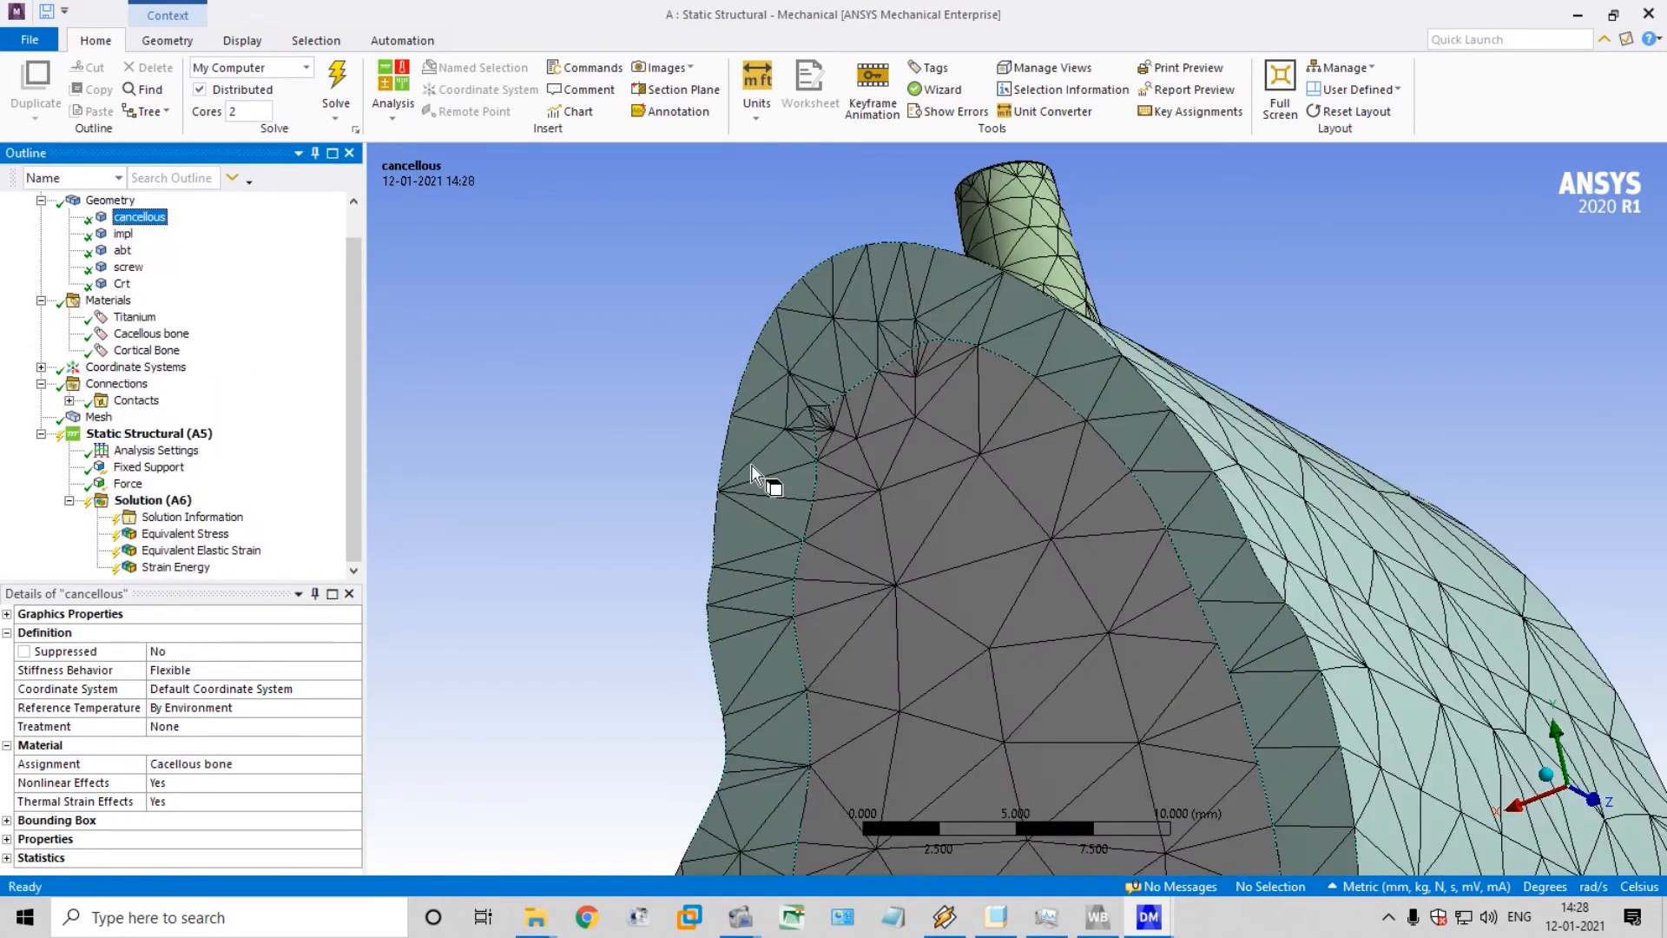
middle_click_drag(912, 445, 893, 490)
Solve the static structural analysis for the stress, elastic strain and strain energy results
left_click(152, 501)
scroll(900, 493, "up", 5)
scroll(901, 493, "down", 8)
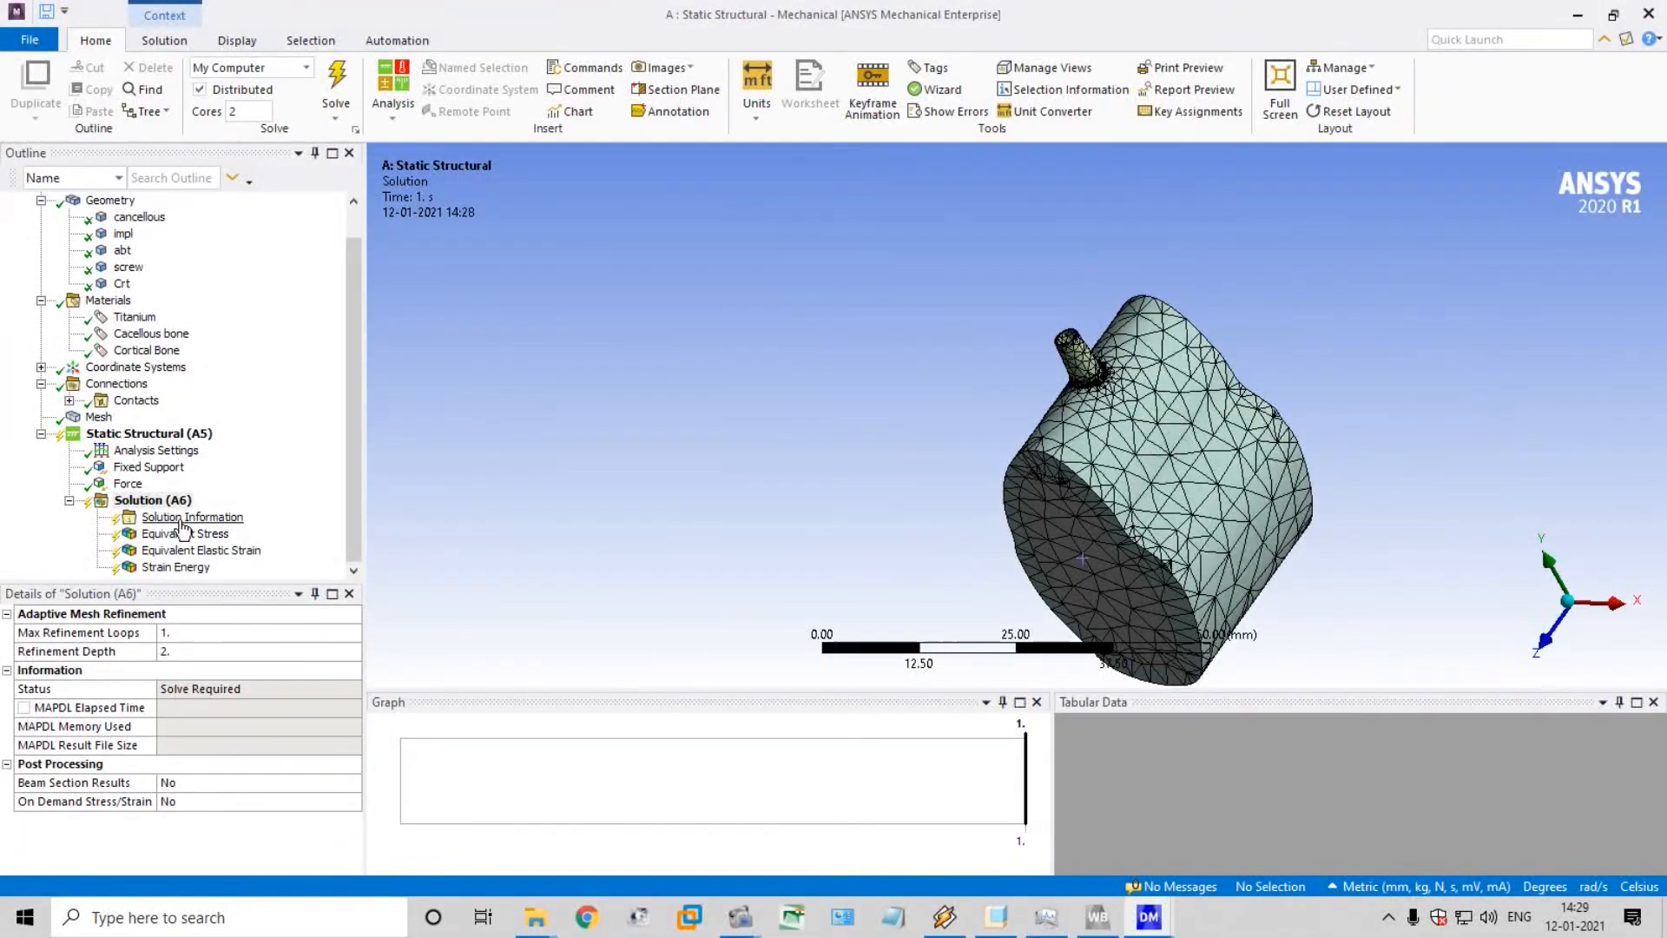
left_click(337, 85)
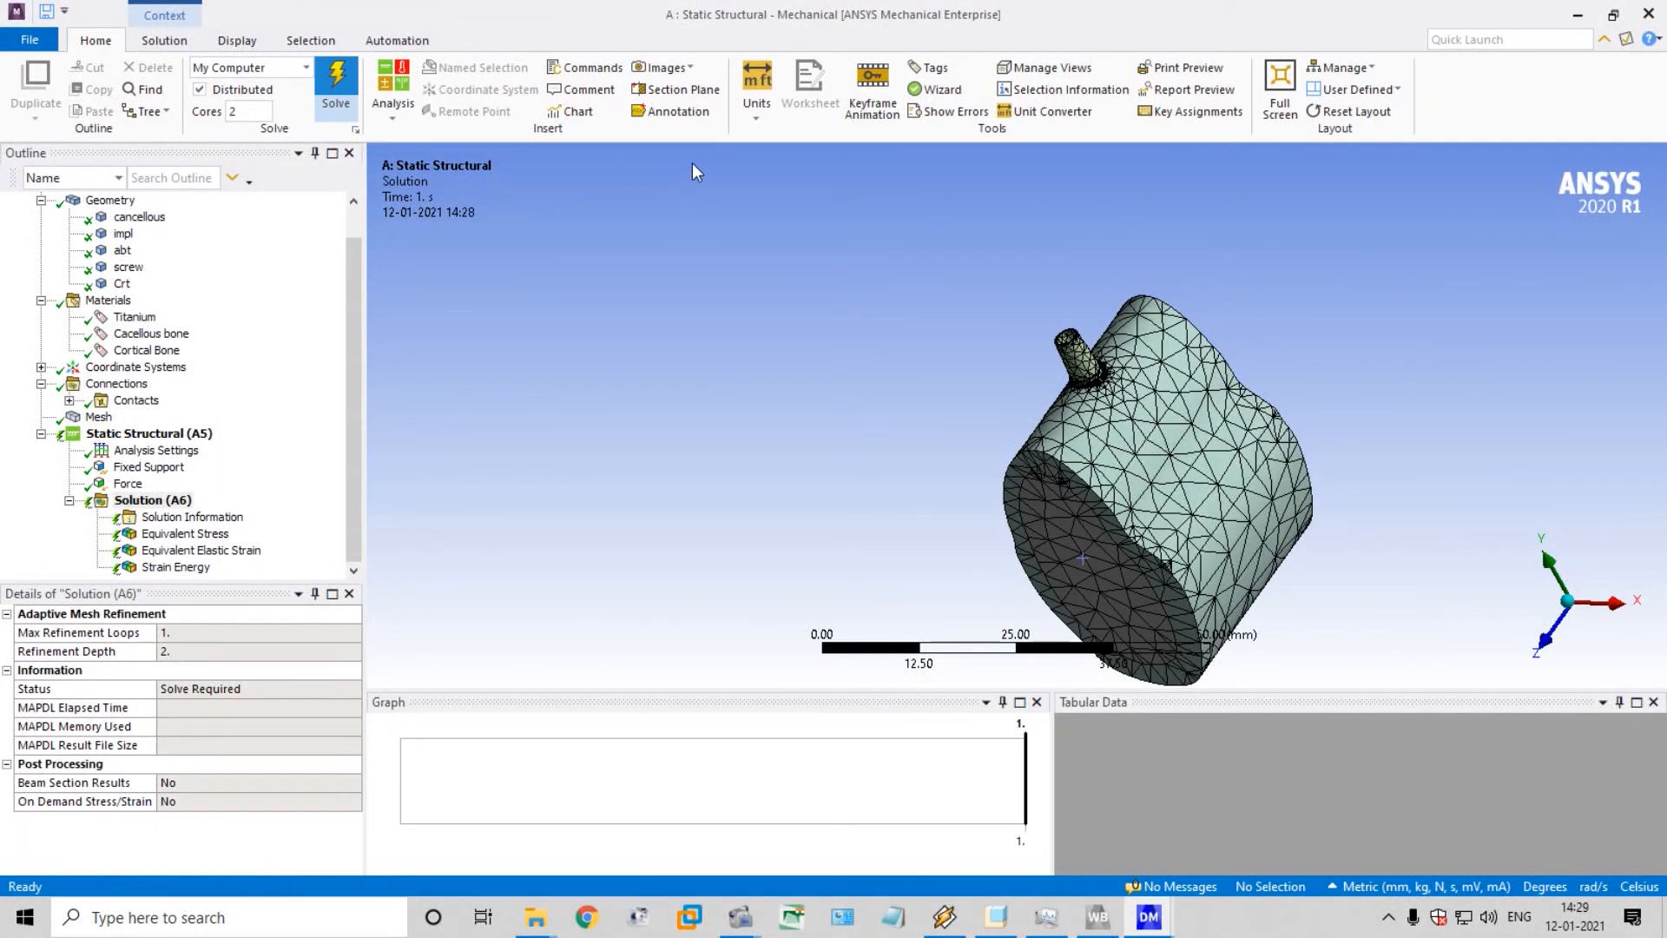
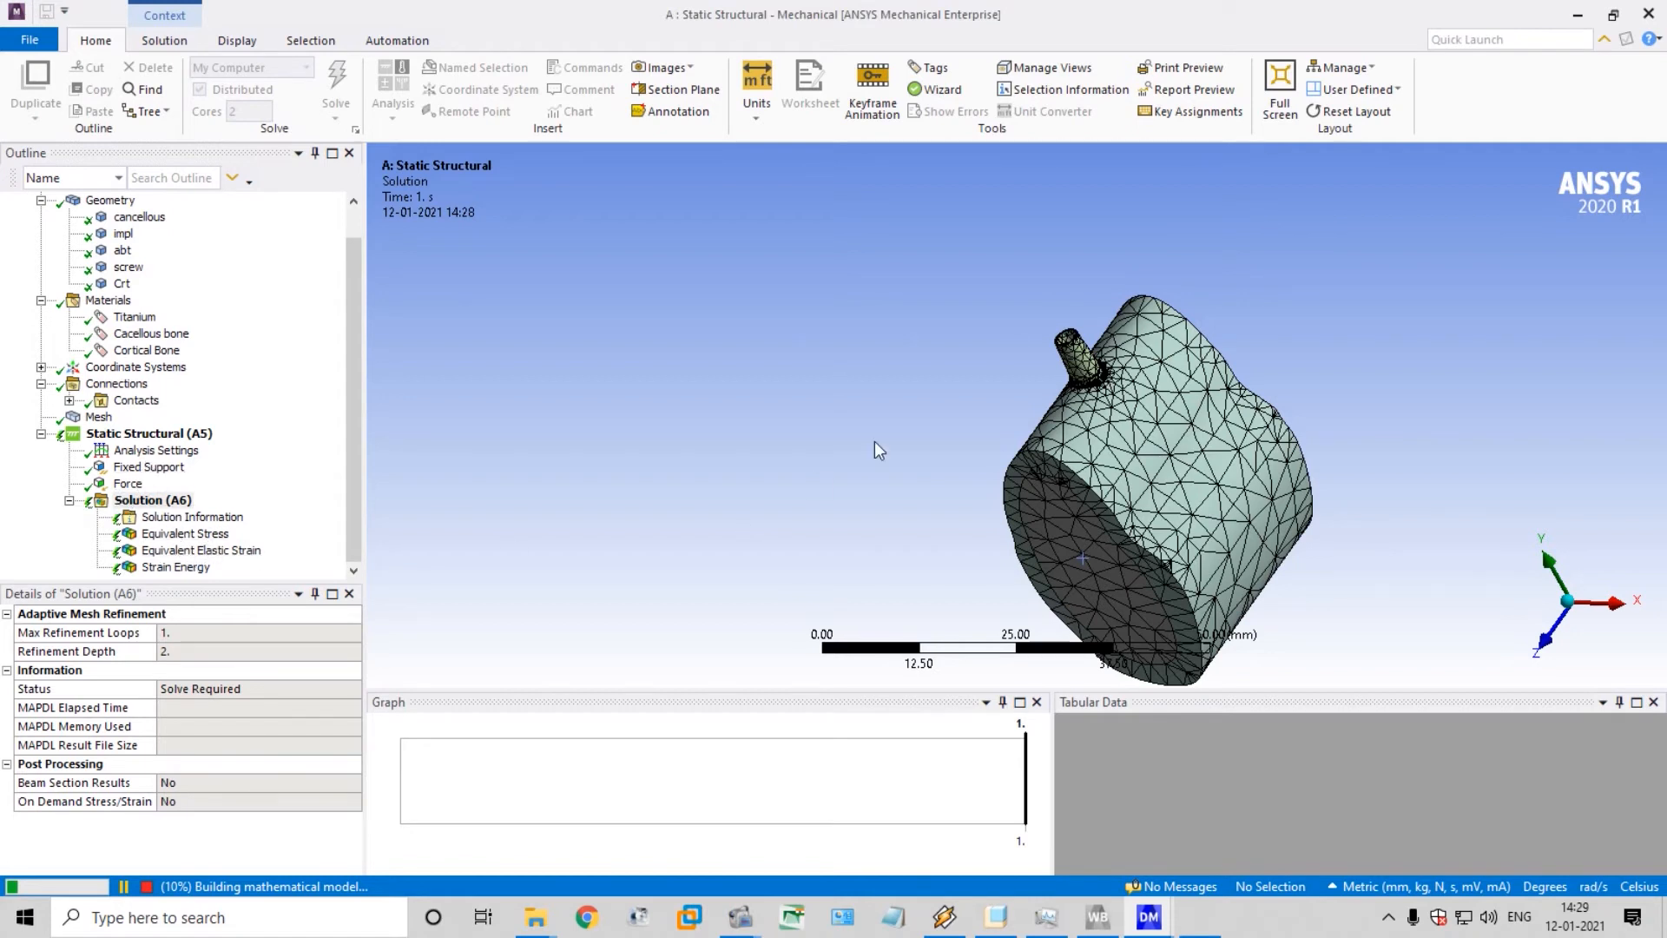
scroll(1435, 501, "up", 1)
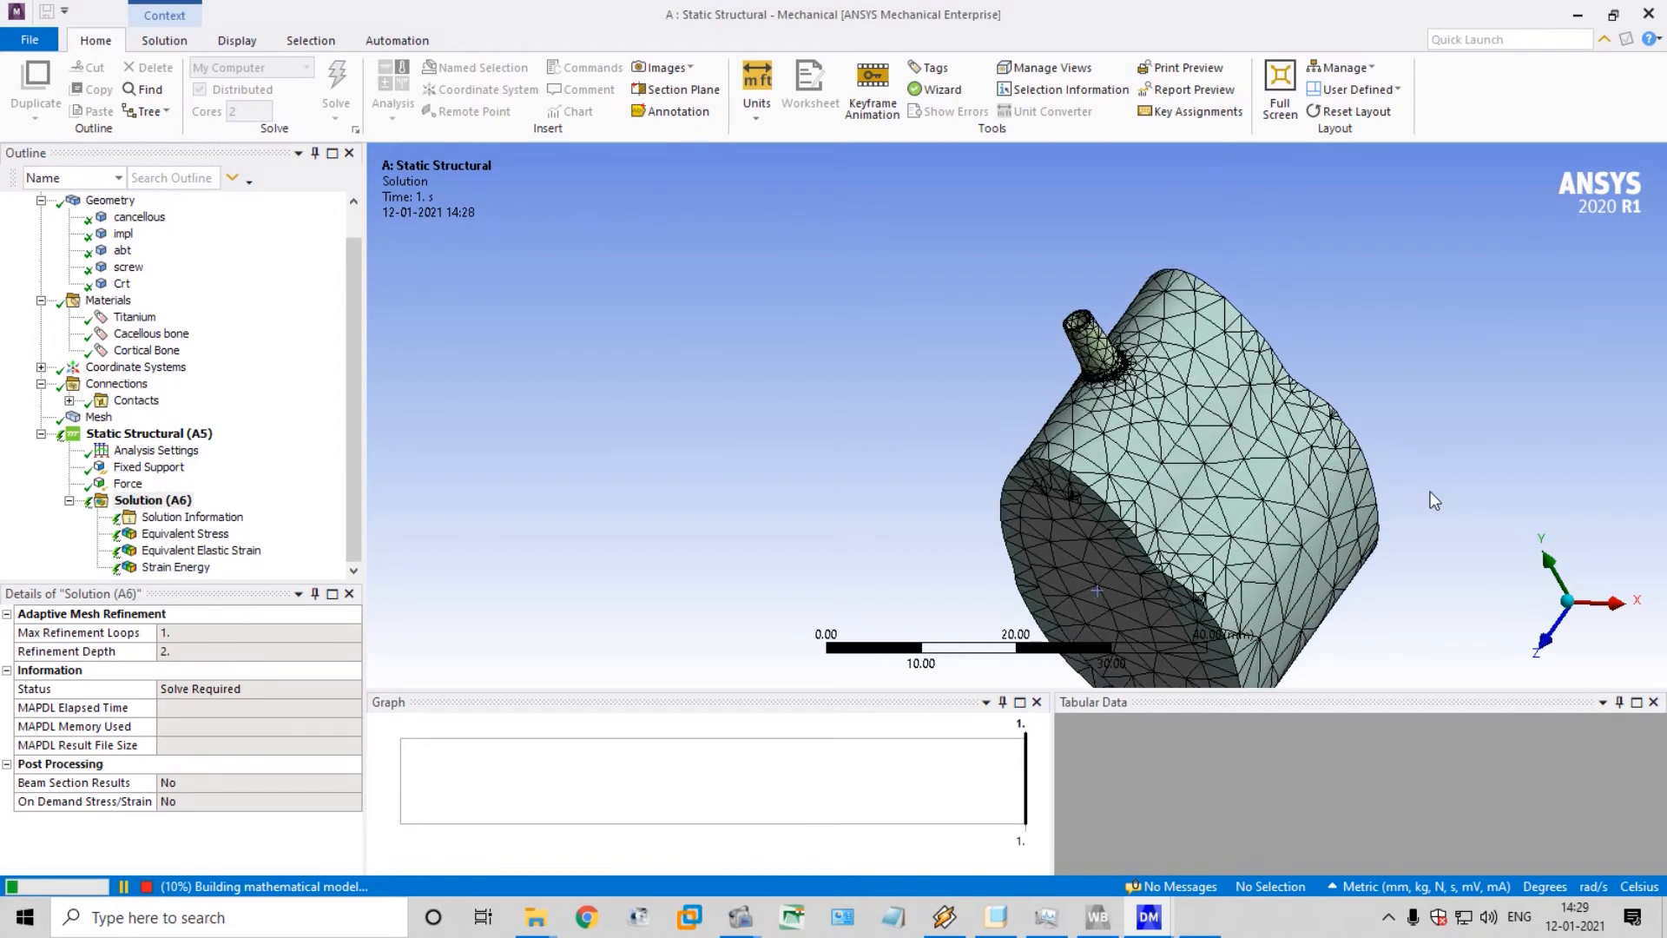
scroll(1428, 499, "down", 1)
middle_click_drag(1363, 495, 1025, 452, "ctrl")
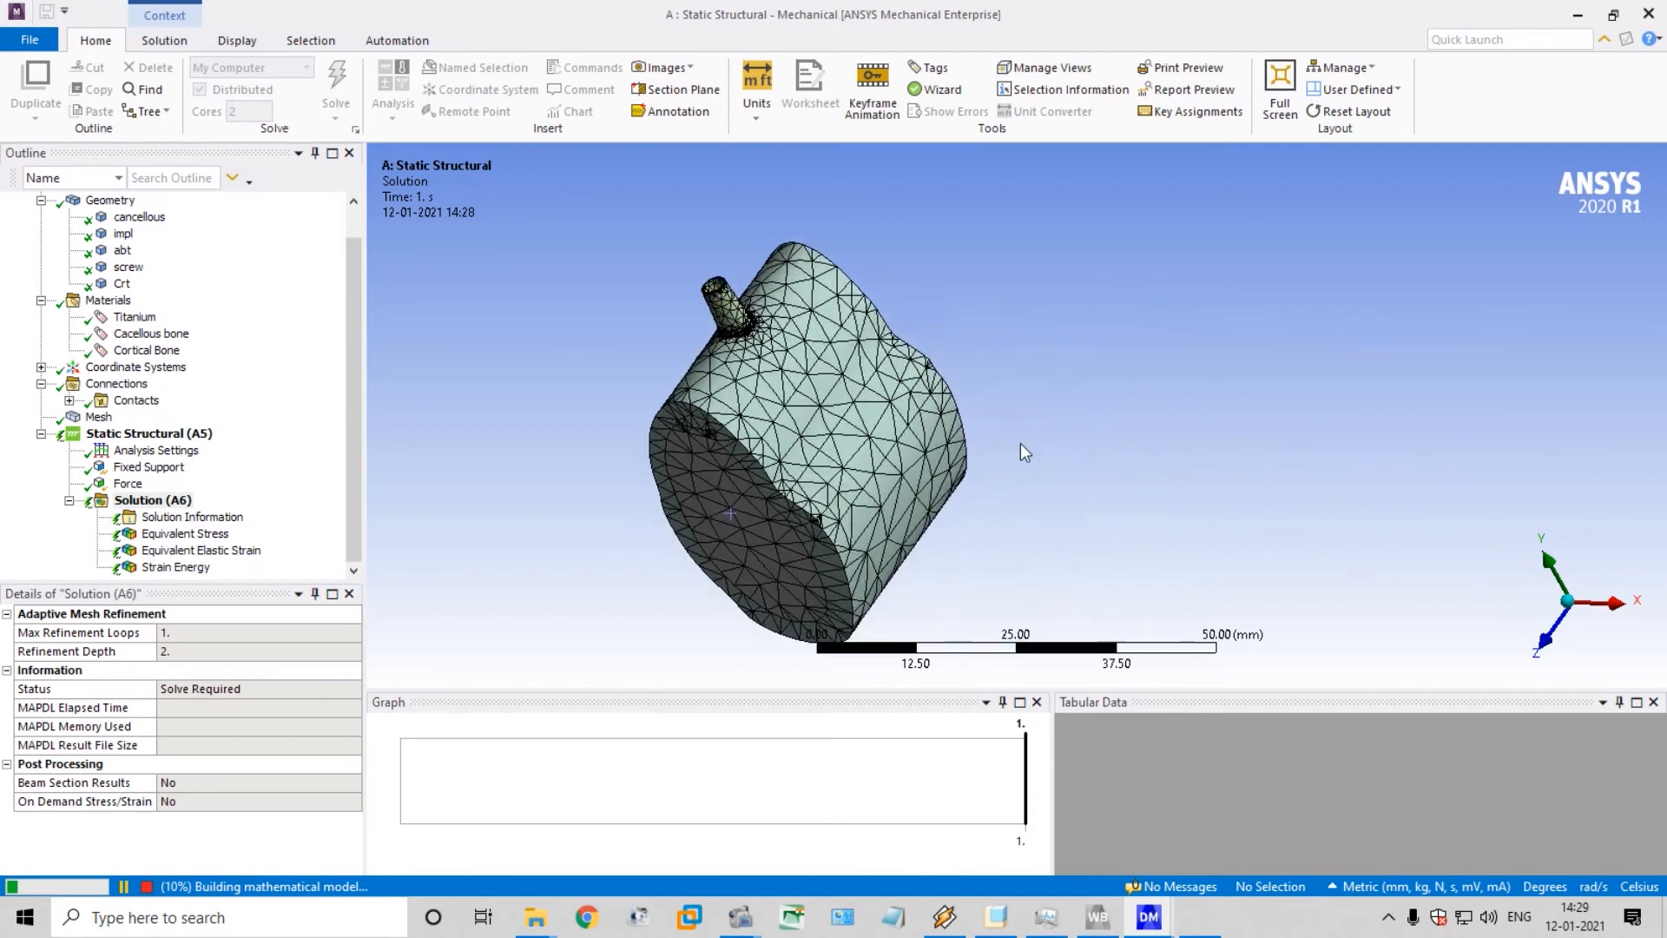
scroll(1020, 444, "up", 2)
middle_click_drag(792, 410, 968, 457, "ctrl")
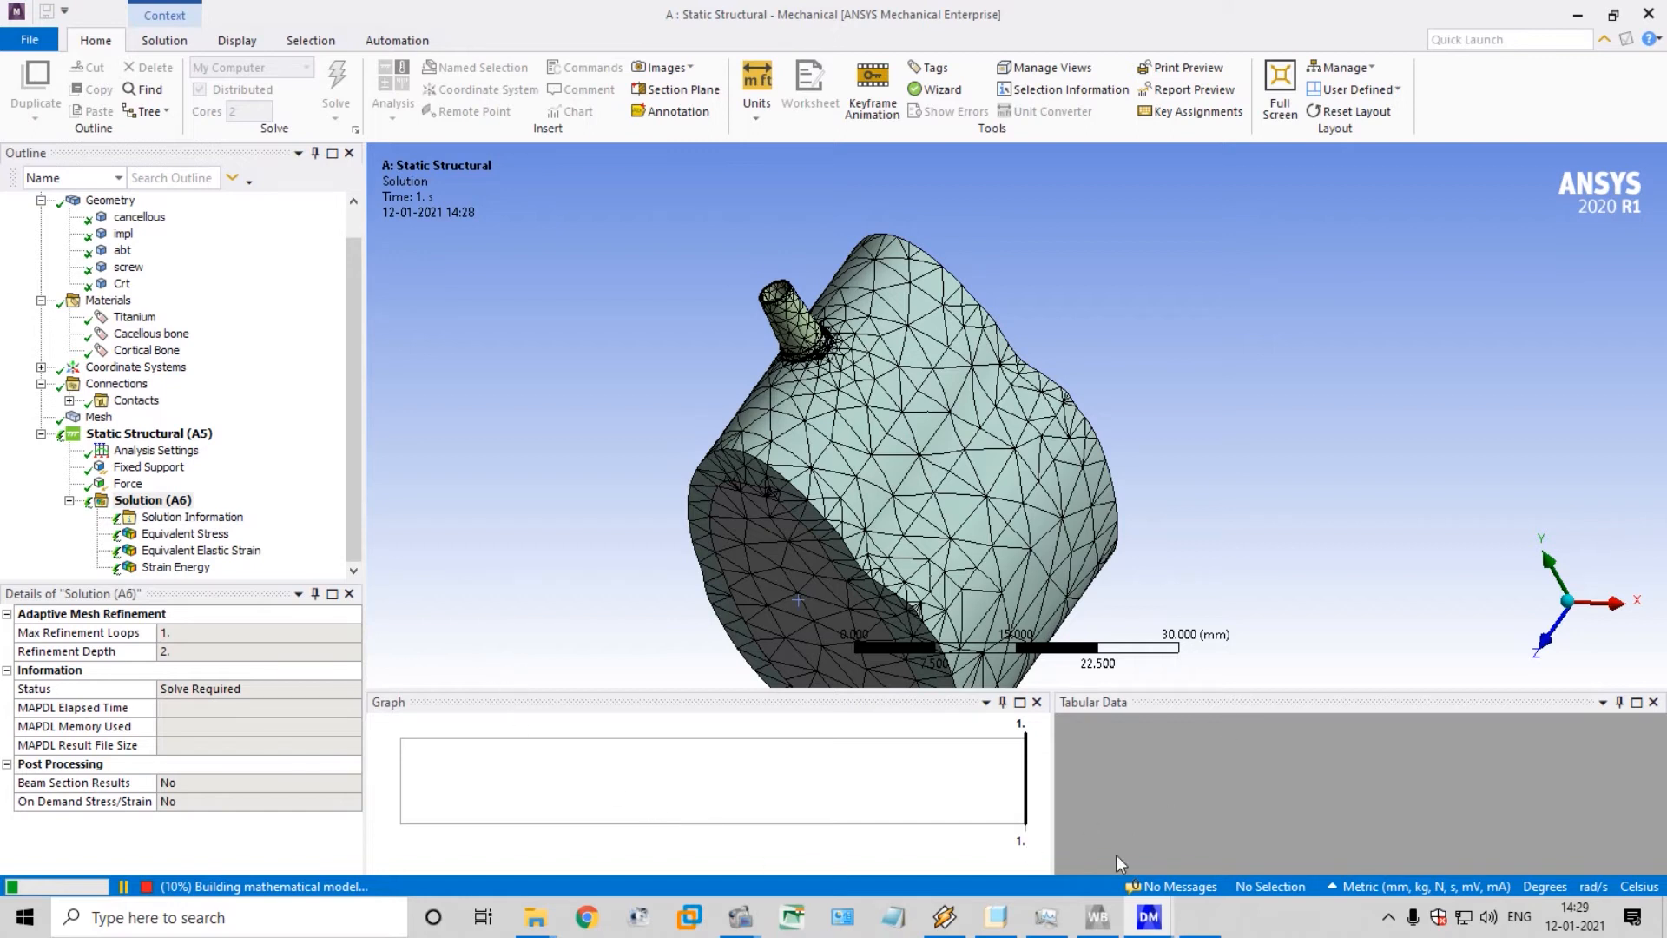
left_click(827, 825)
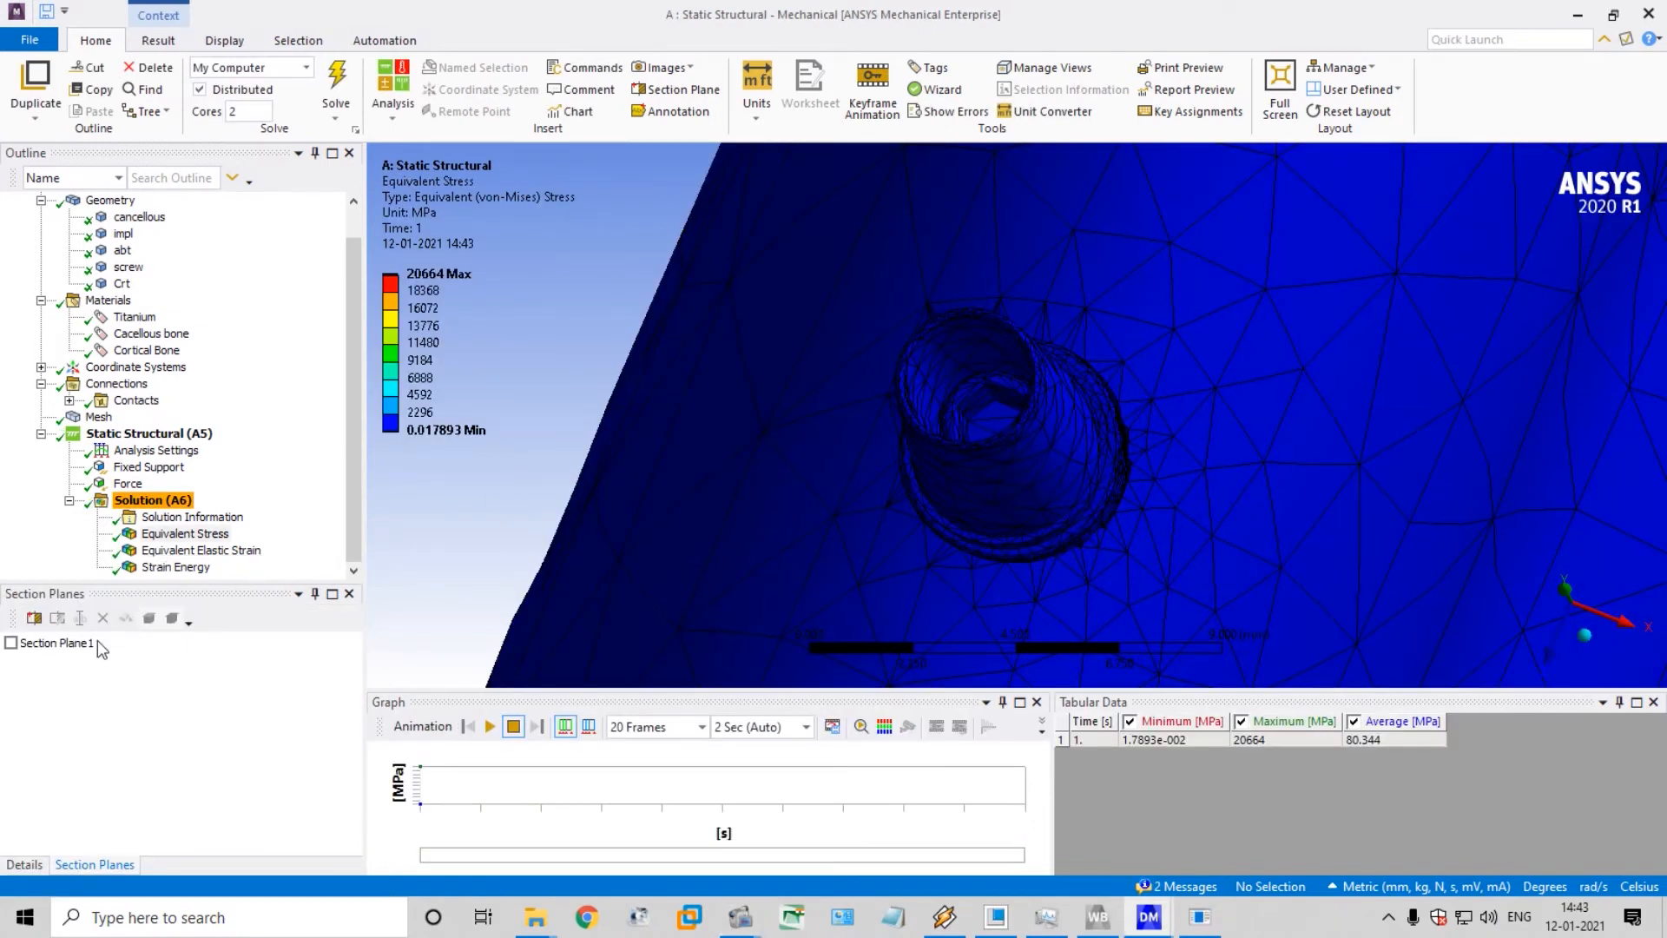
Review the equivalent stress and equivalent elastic strain contours on the solved model, ending on the stress result
left_click(156, 518)
left_click(165, 534)
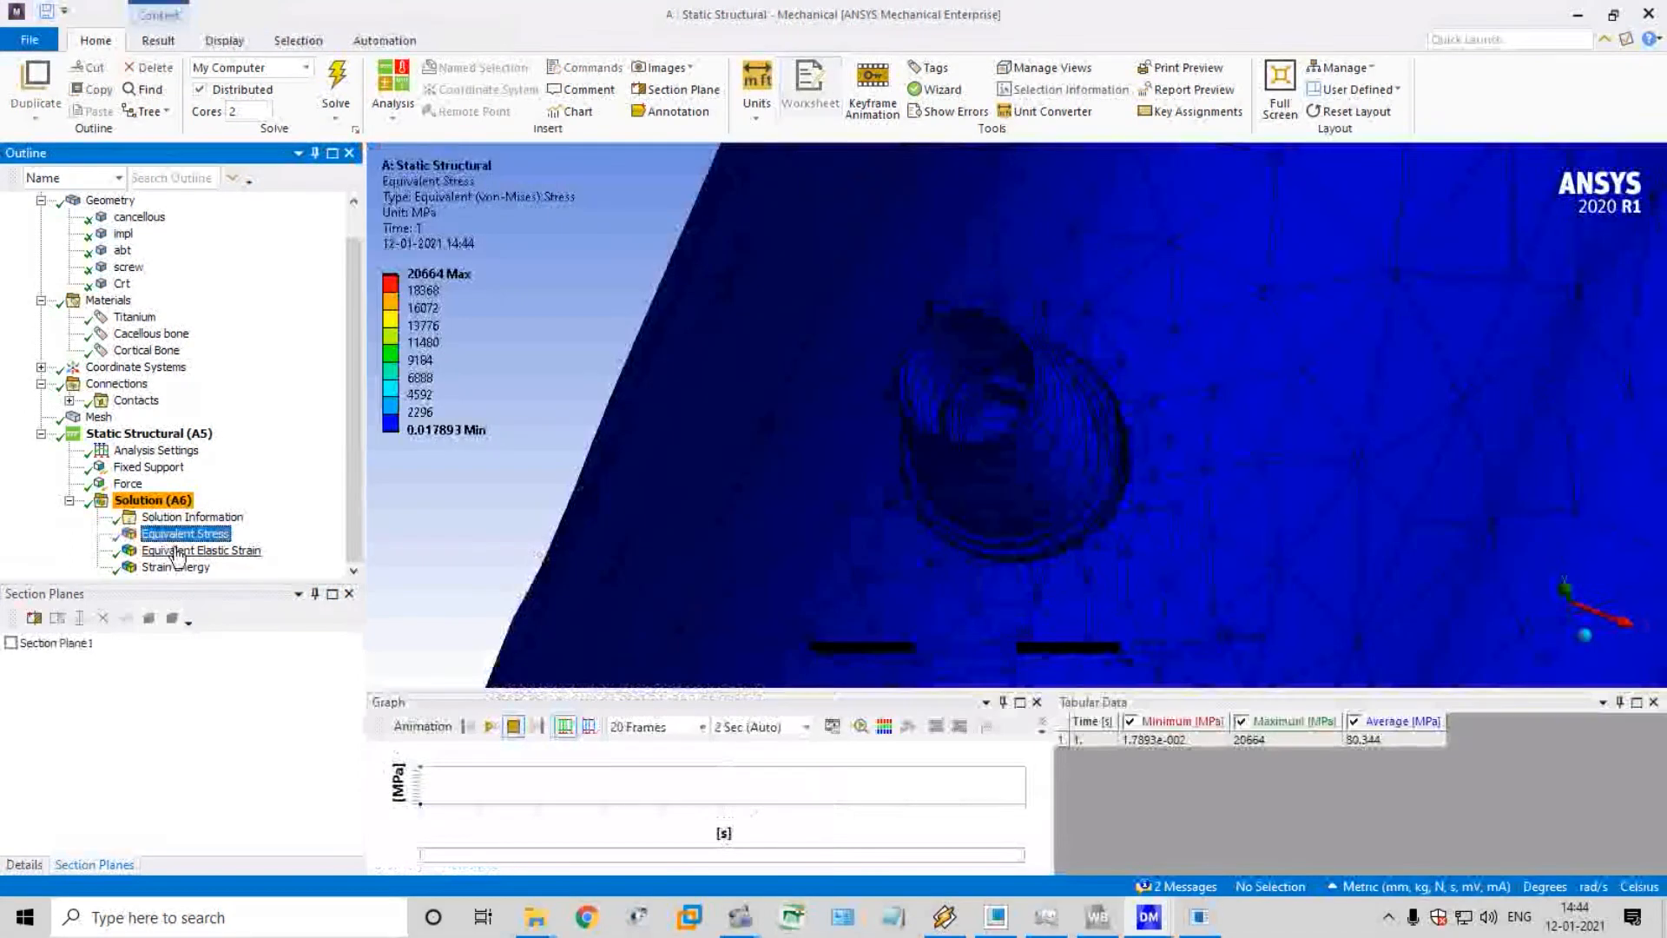
left_click(178, 551)
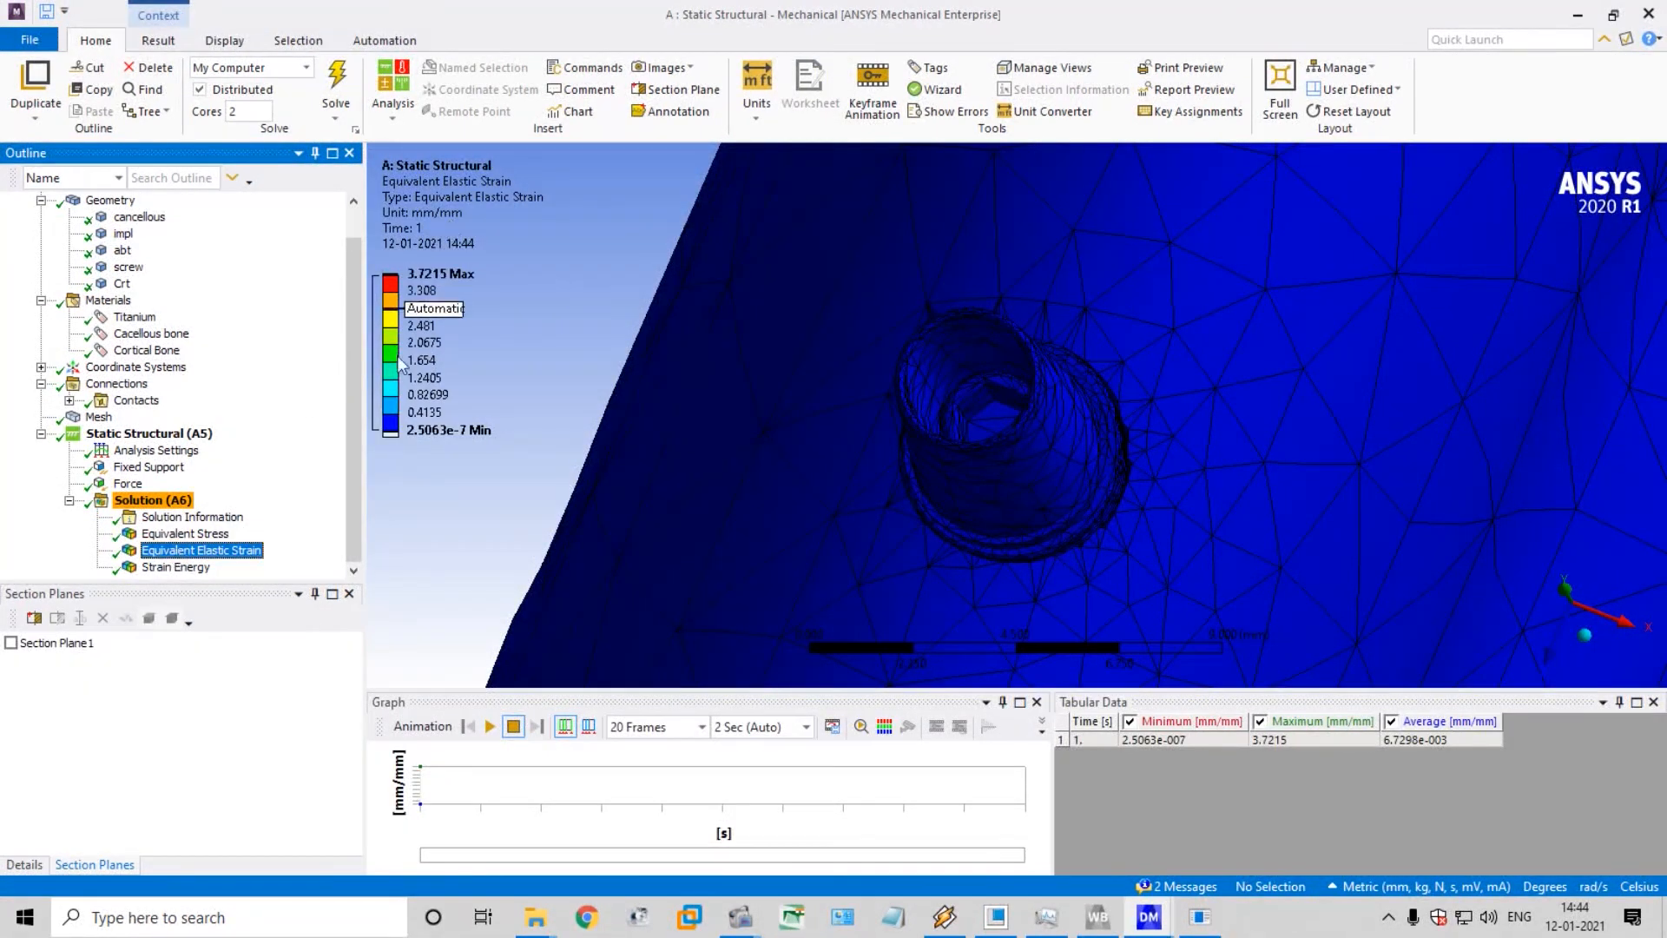
left_click(219, 535)
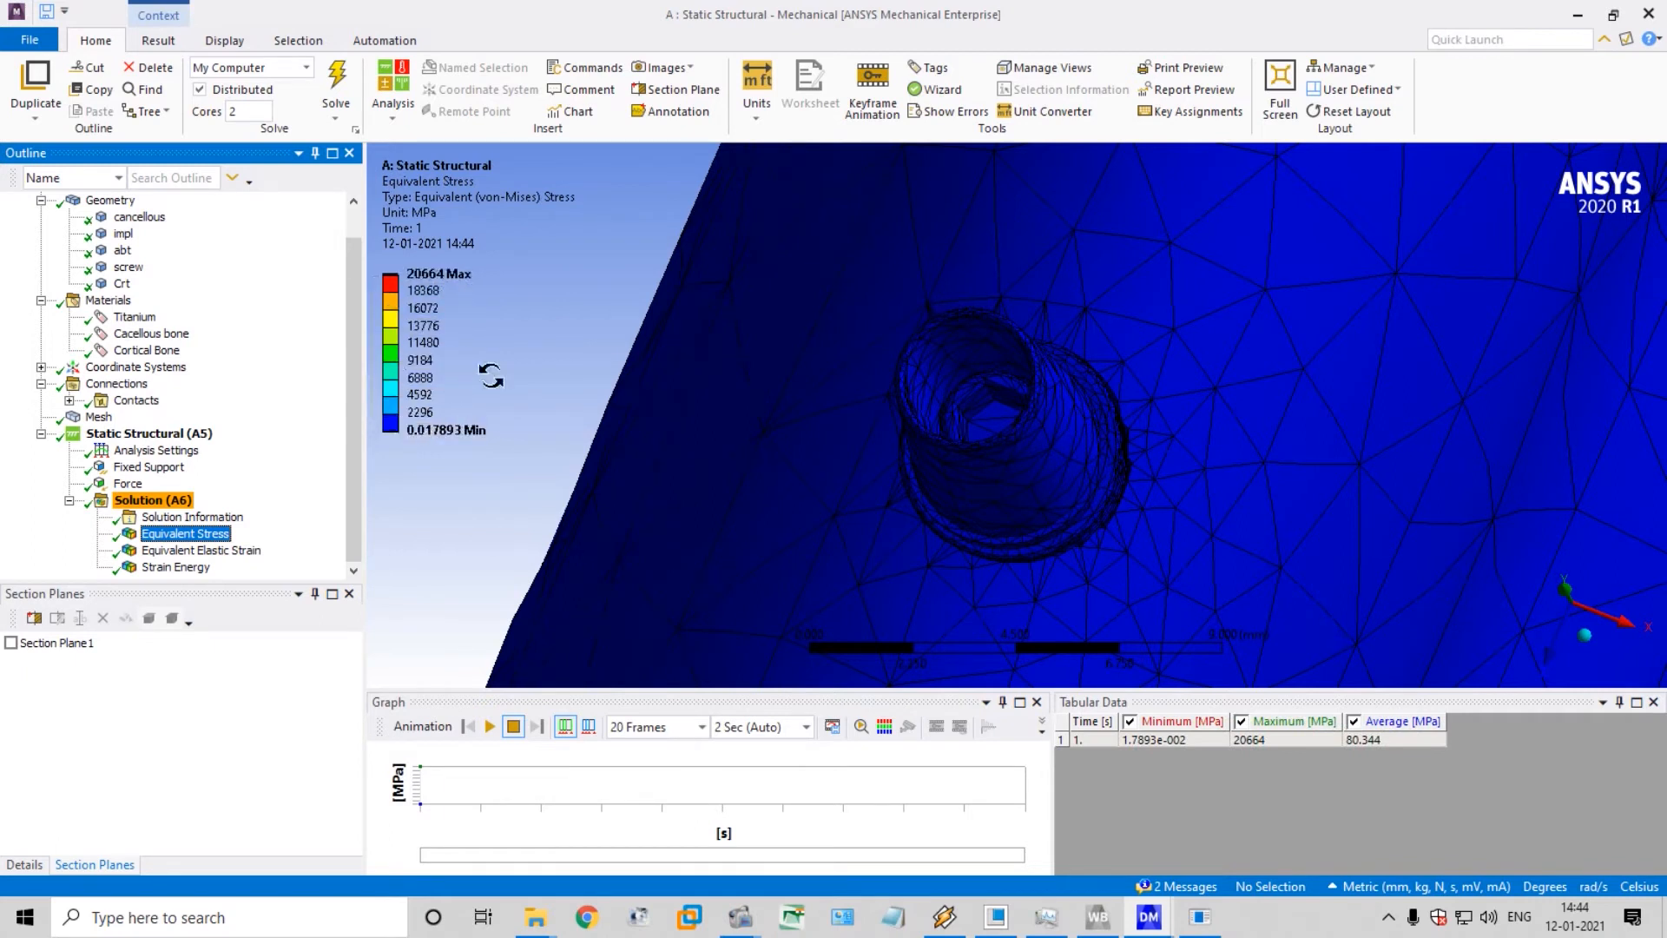
left_click_drag(946, 354, 940, 357)
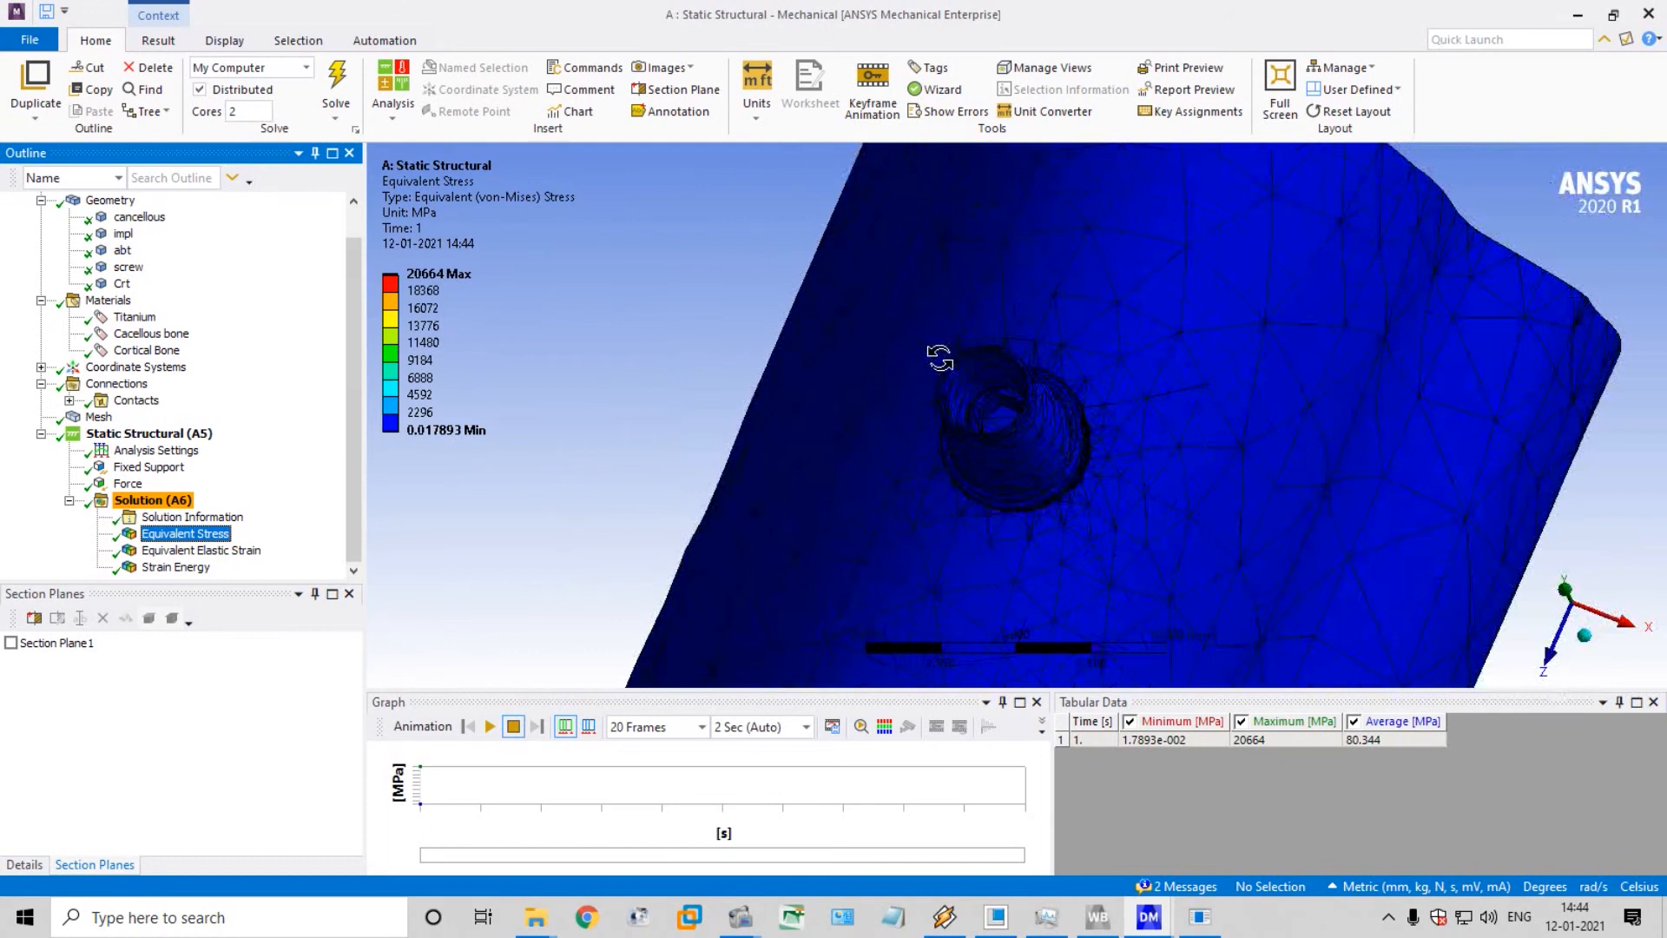
Display the applied force and examine the loaded abutment faces from several angles
left_click(132, 486)
middle_click_drag(936, 435, 1025, 297)
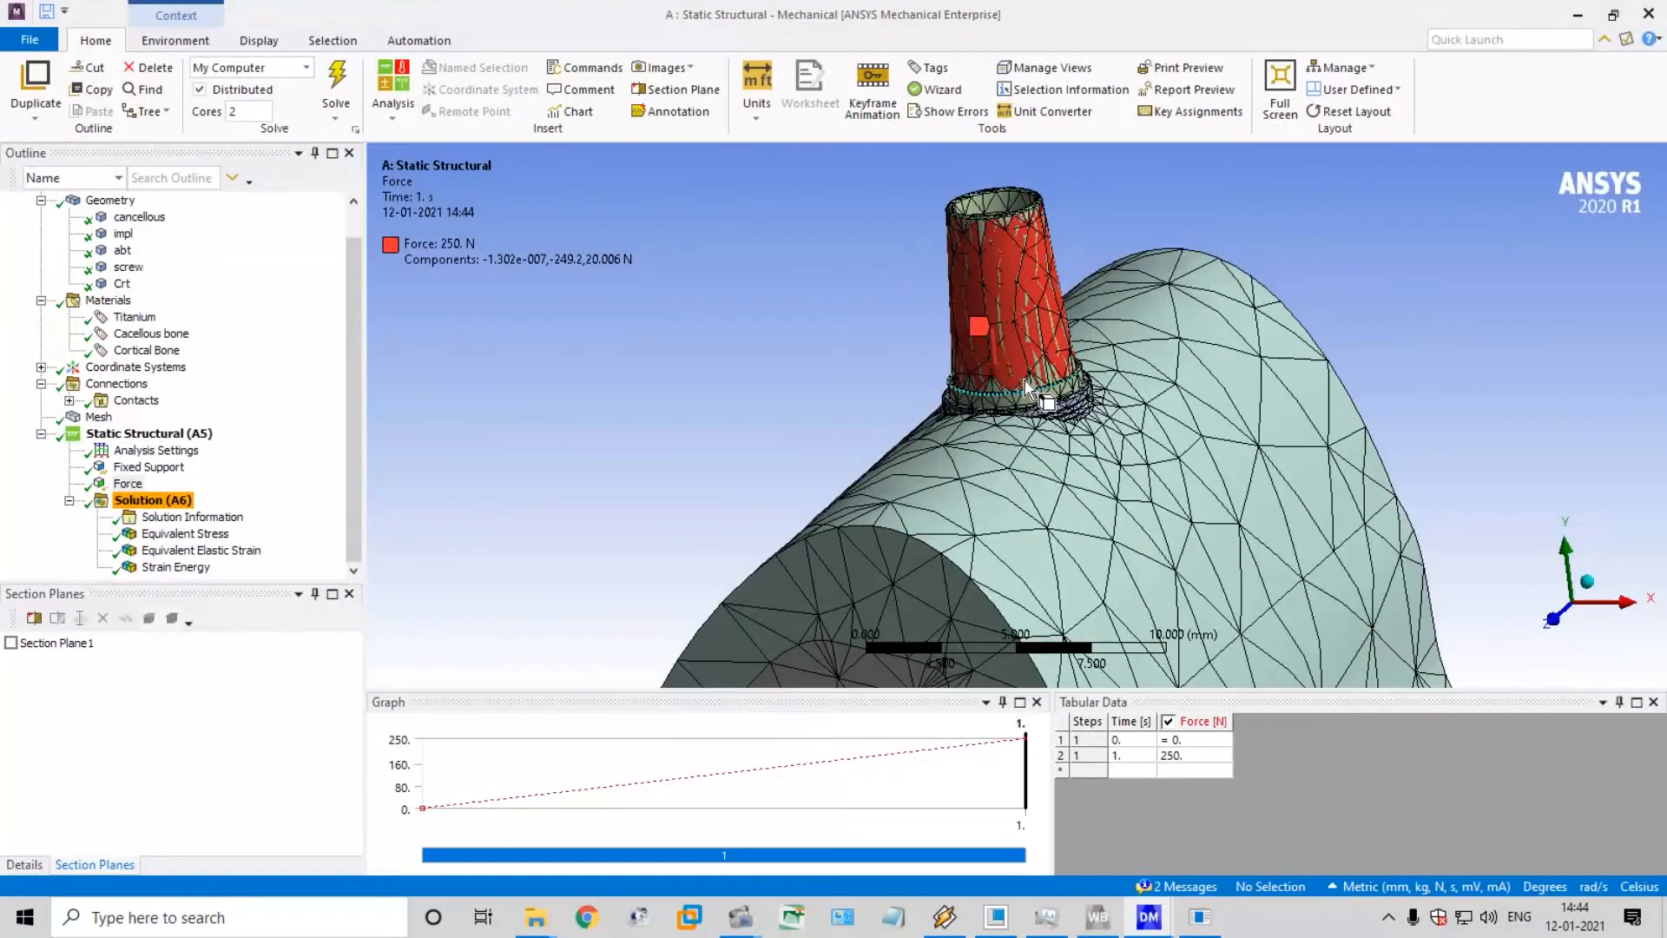
middle_click_drag(1028, 388, 1077, 204)
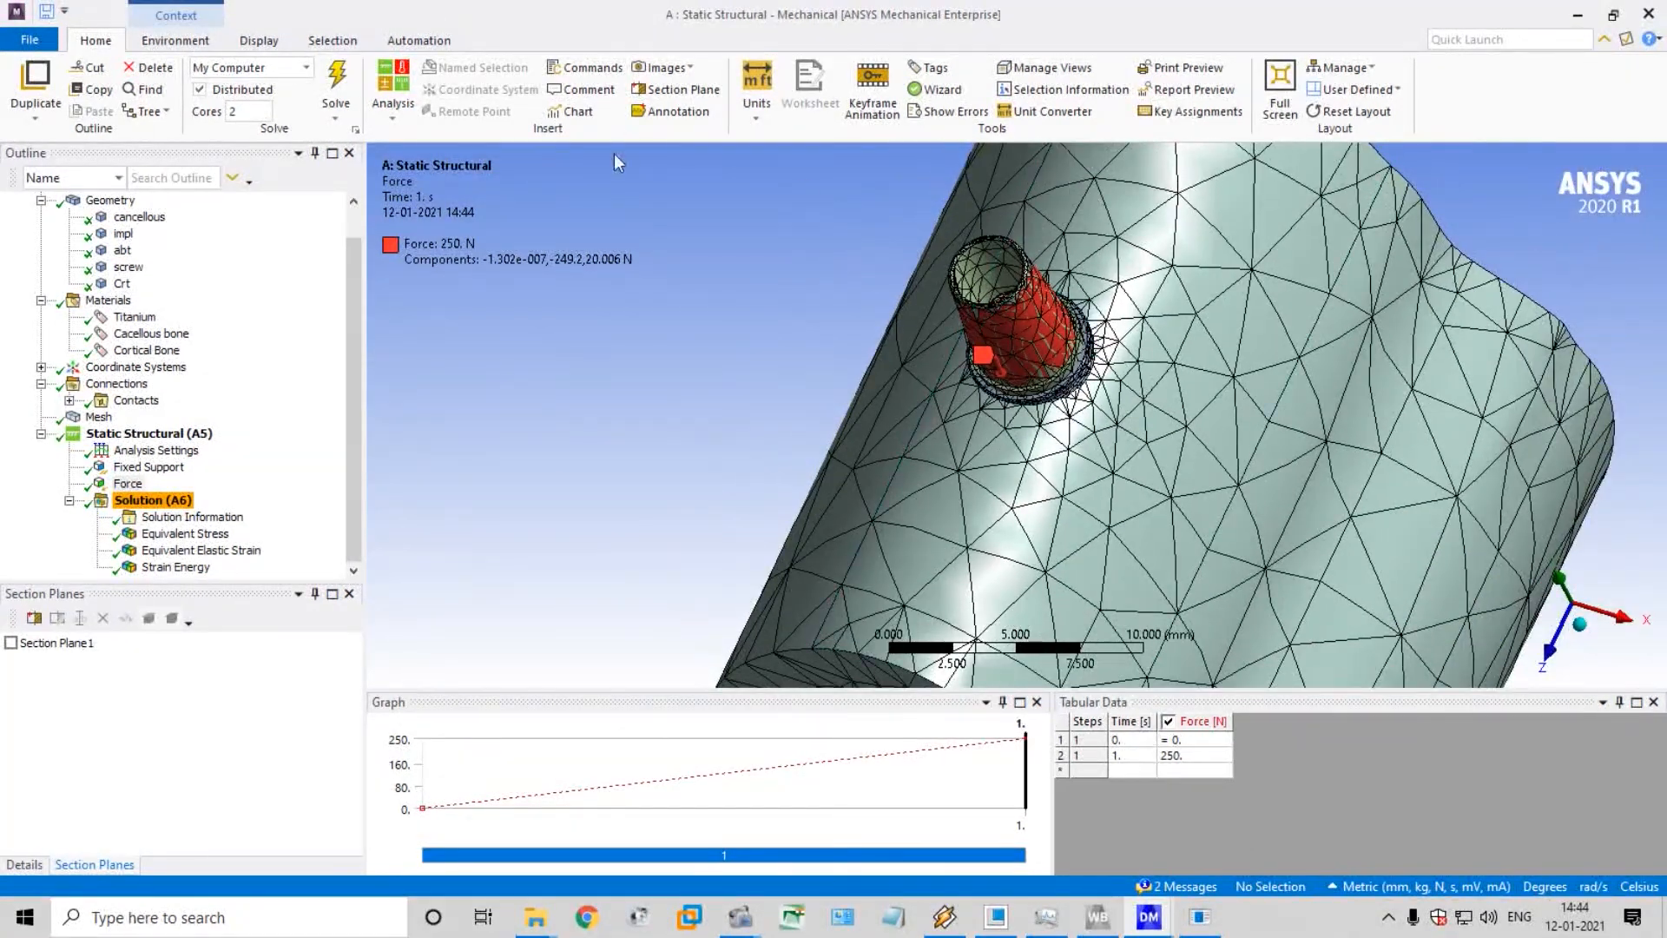
Delete the existing section plane, Section Plane 1
left_click(61, 642)
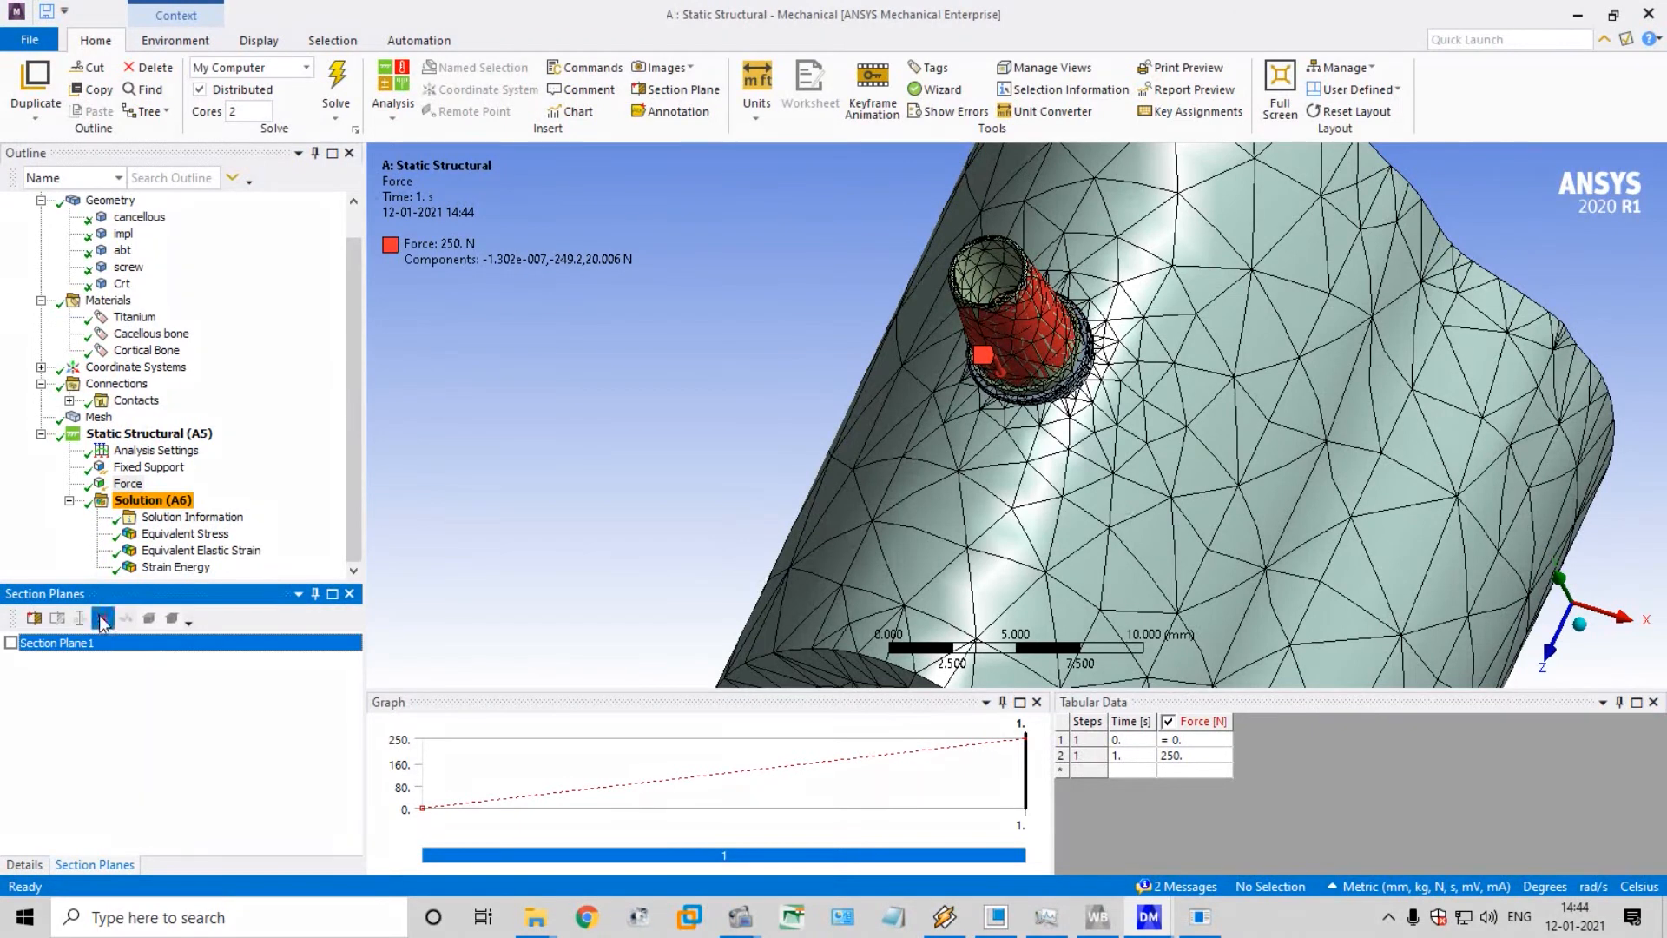
left_click(103, 619)
scroll(1103, 249, "up", 3)
scroll(1086, 243, "down", 4)
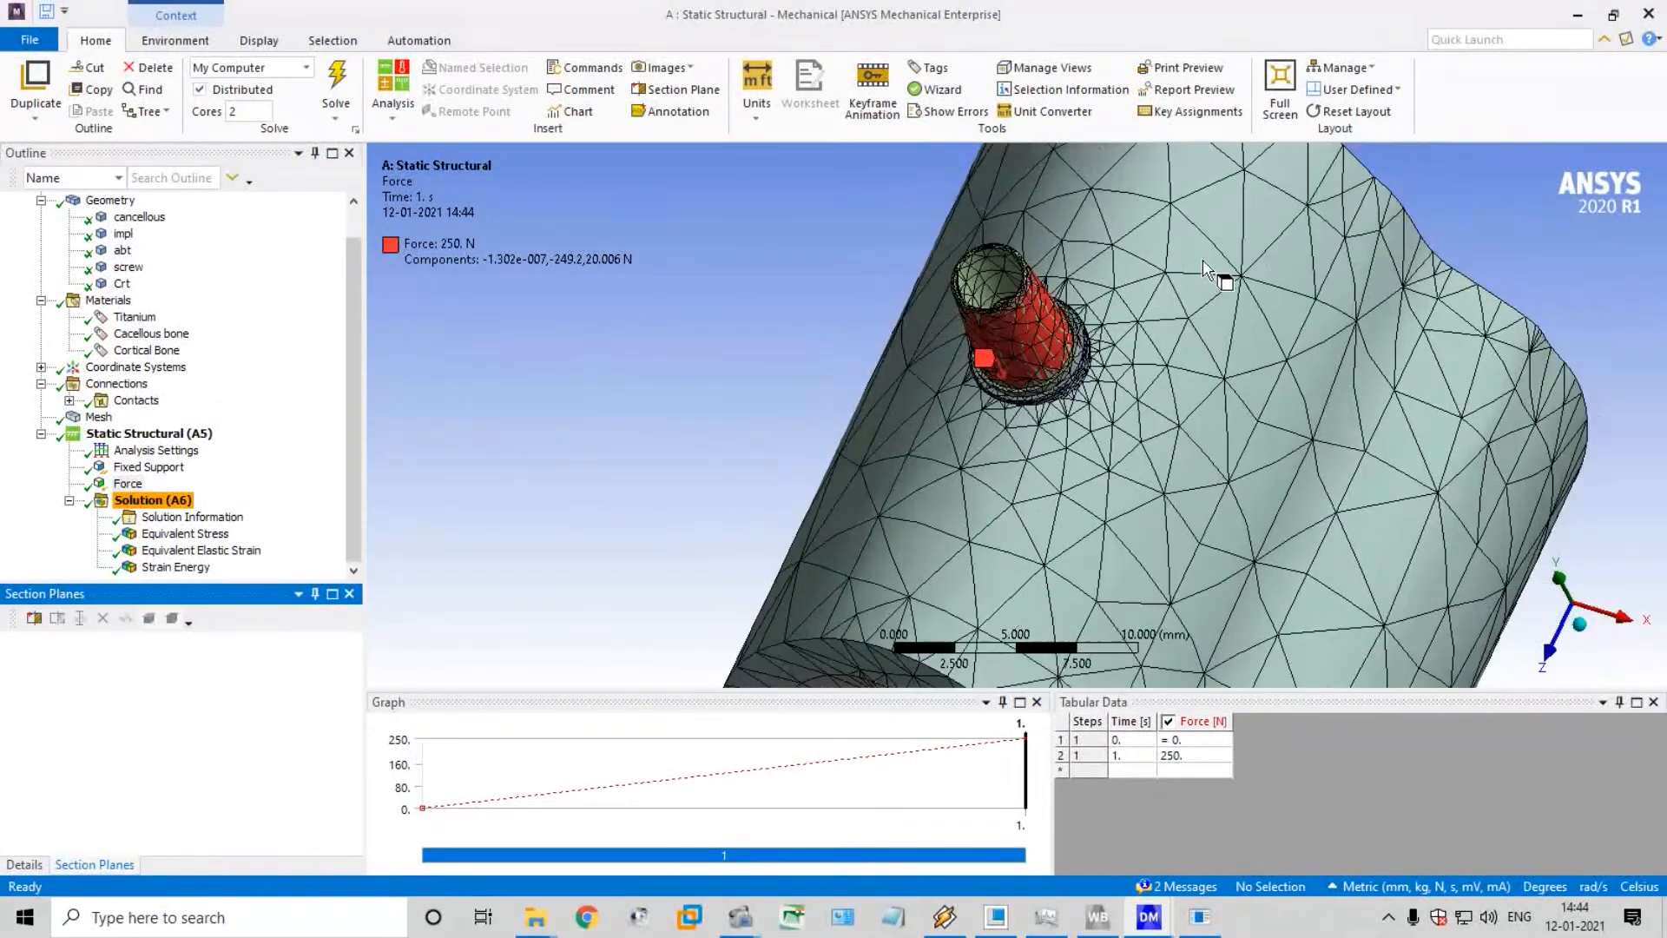
middle_click_drag(1204, 270, 869, 195)
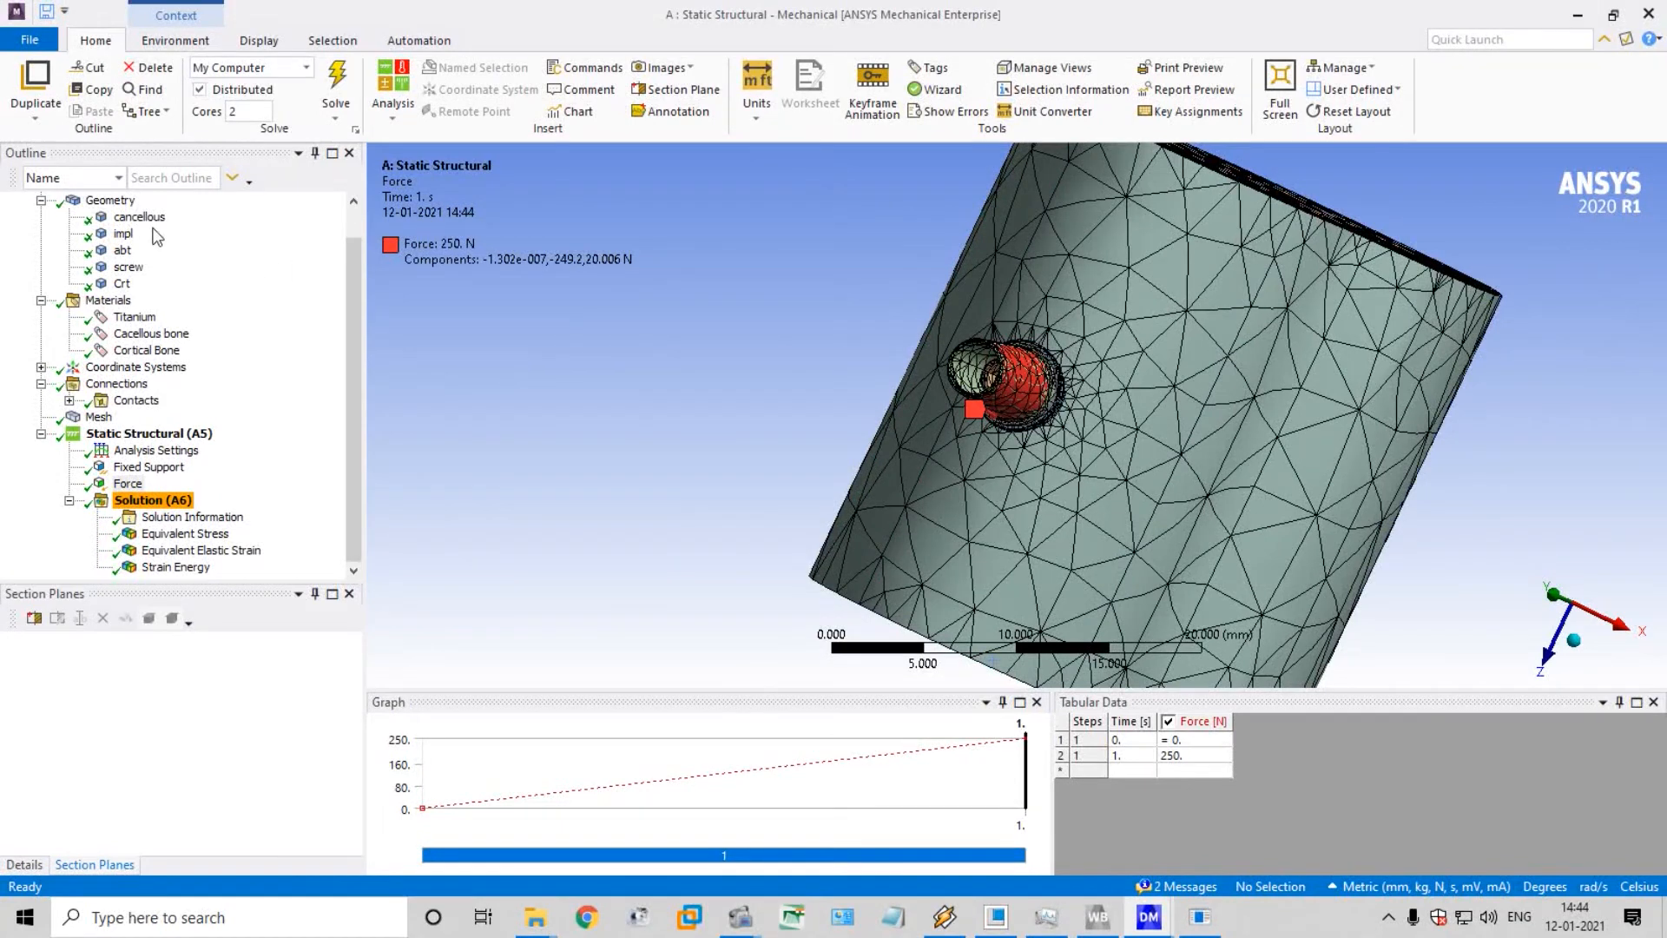
Hide the impl, abt and screw bodies so only the bone with its implant hole is shown
left_click(123, 233)
right_click(123, 236)
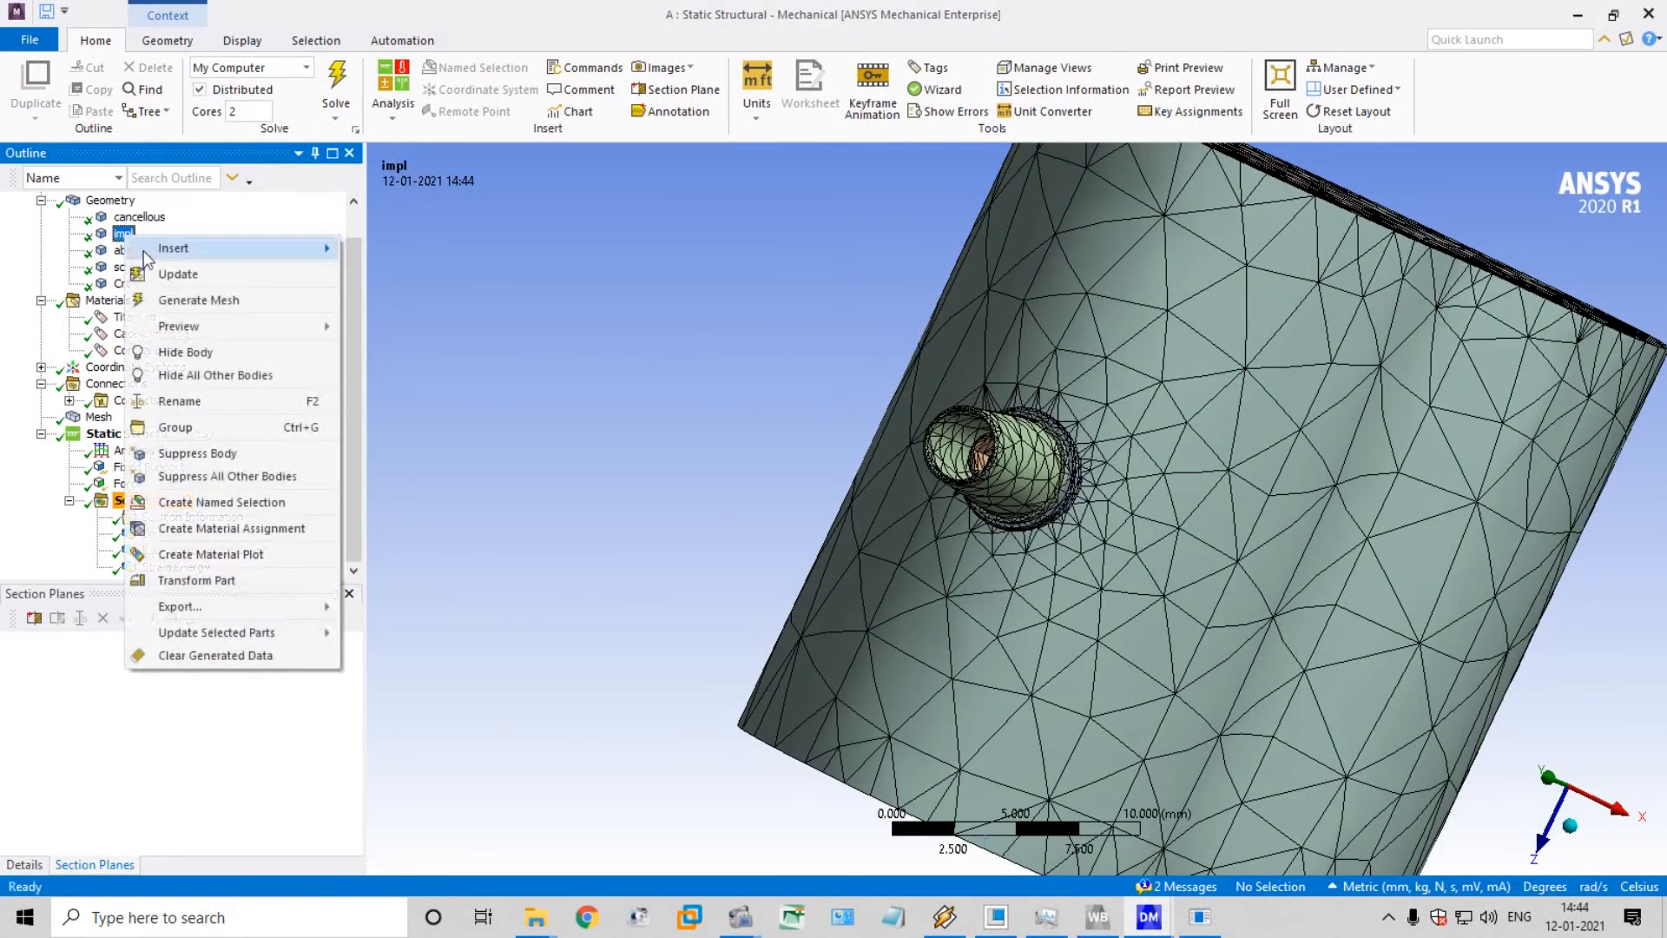
left_click(198, 351)
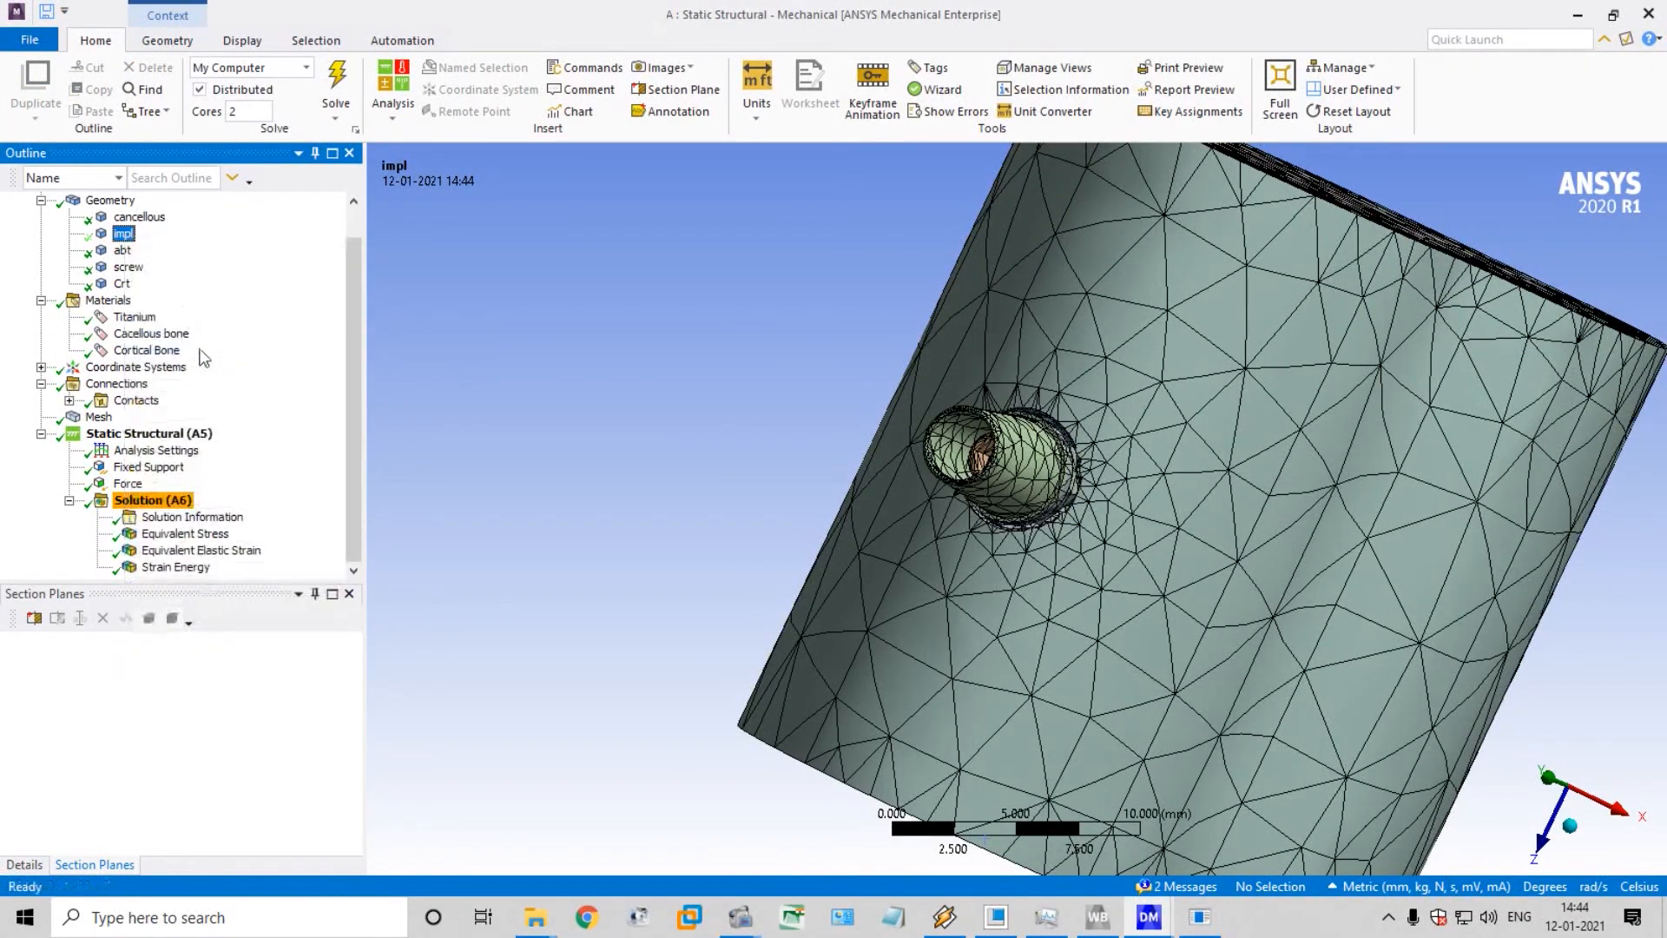
left_click(123, 252)
right_click(127, 254)
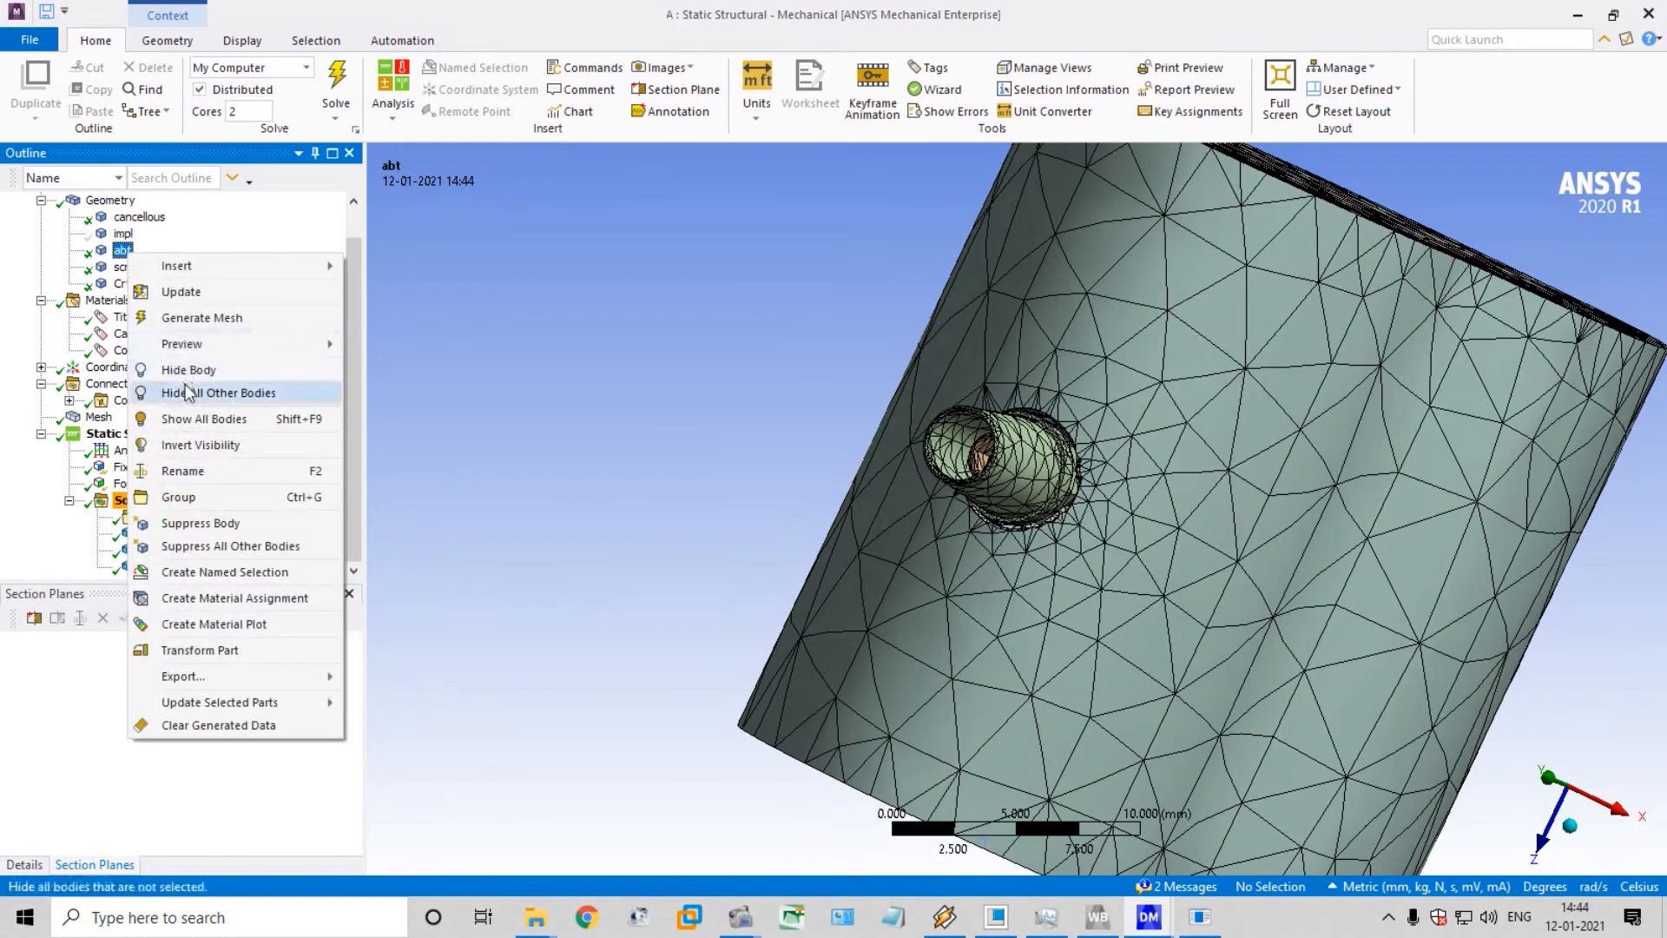
left_click(193, 371)
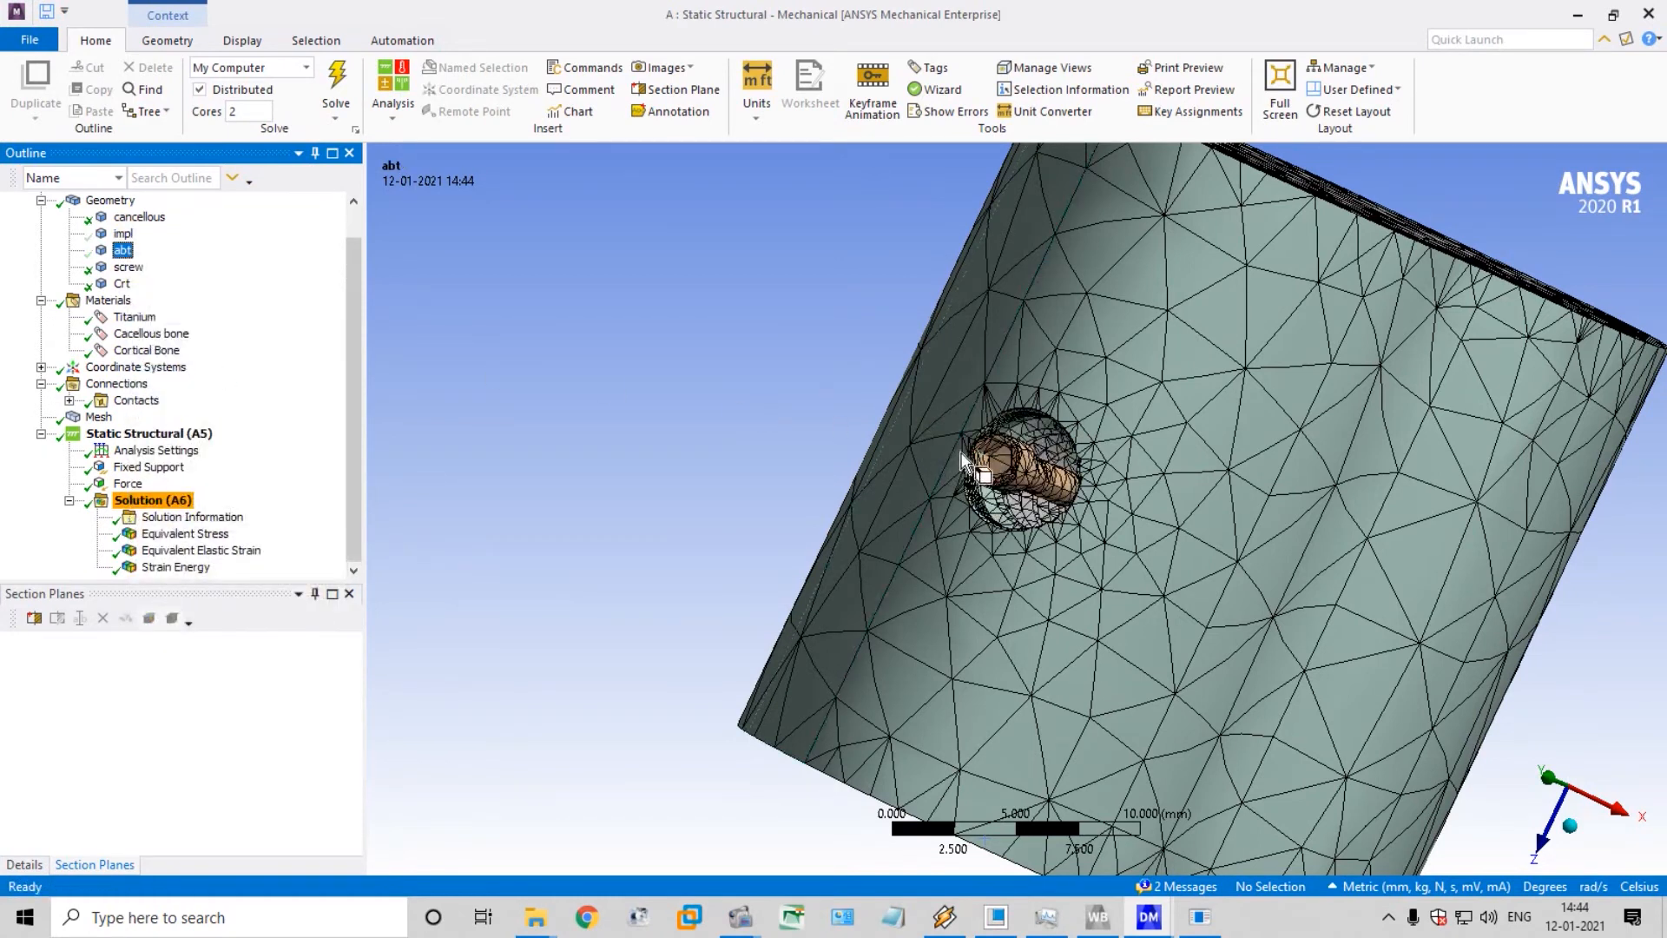
left_click(127, 266)
right_click(130, 266)
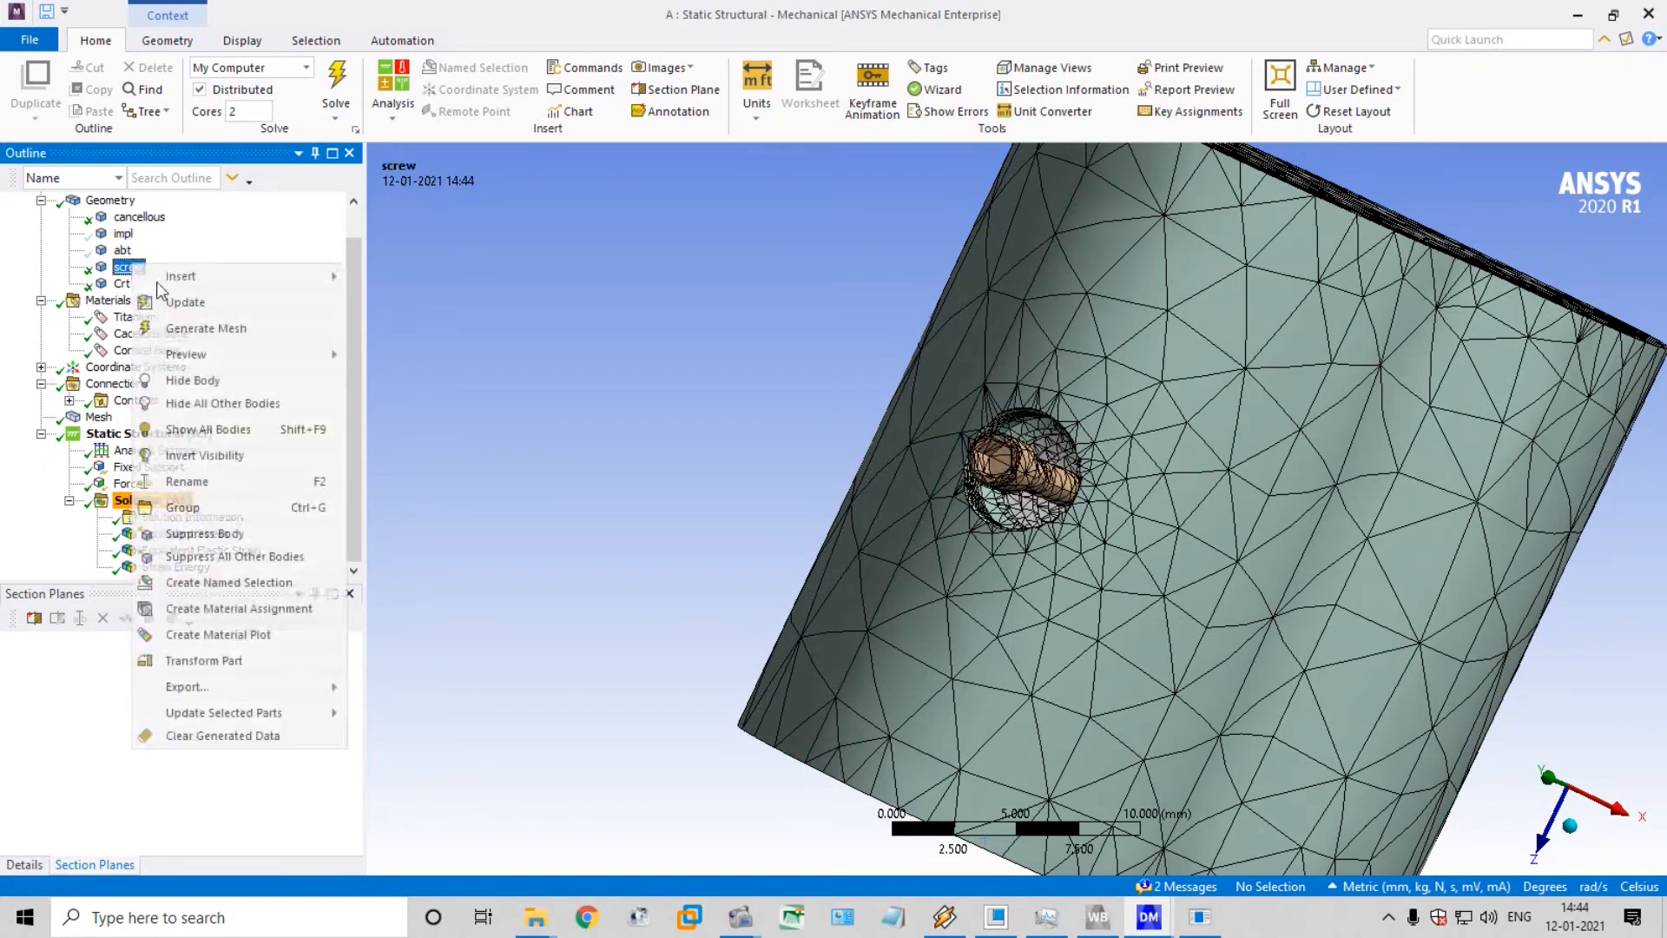
left_click(193, 380)
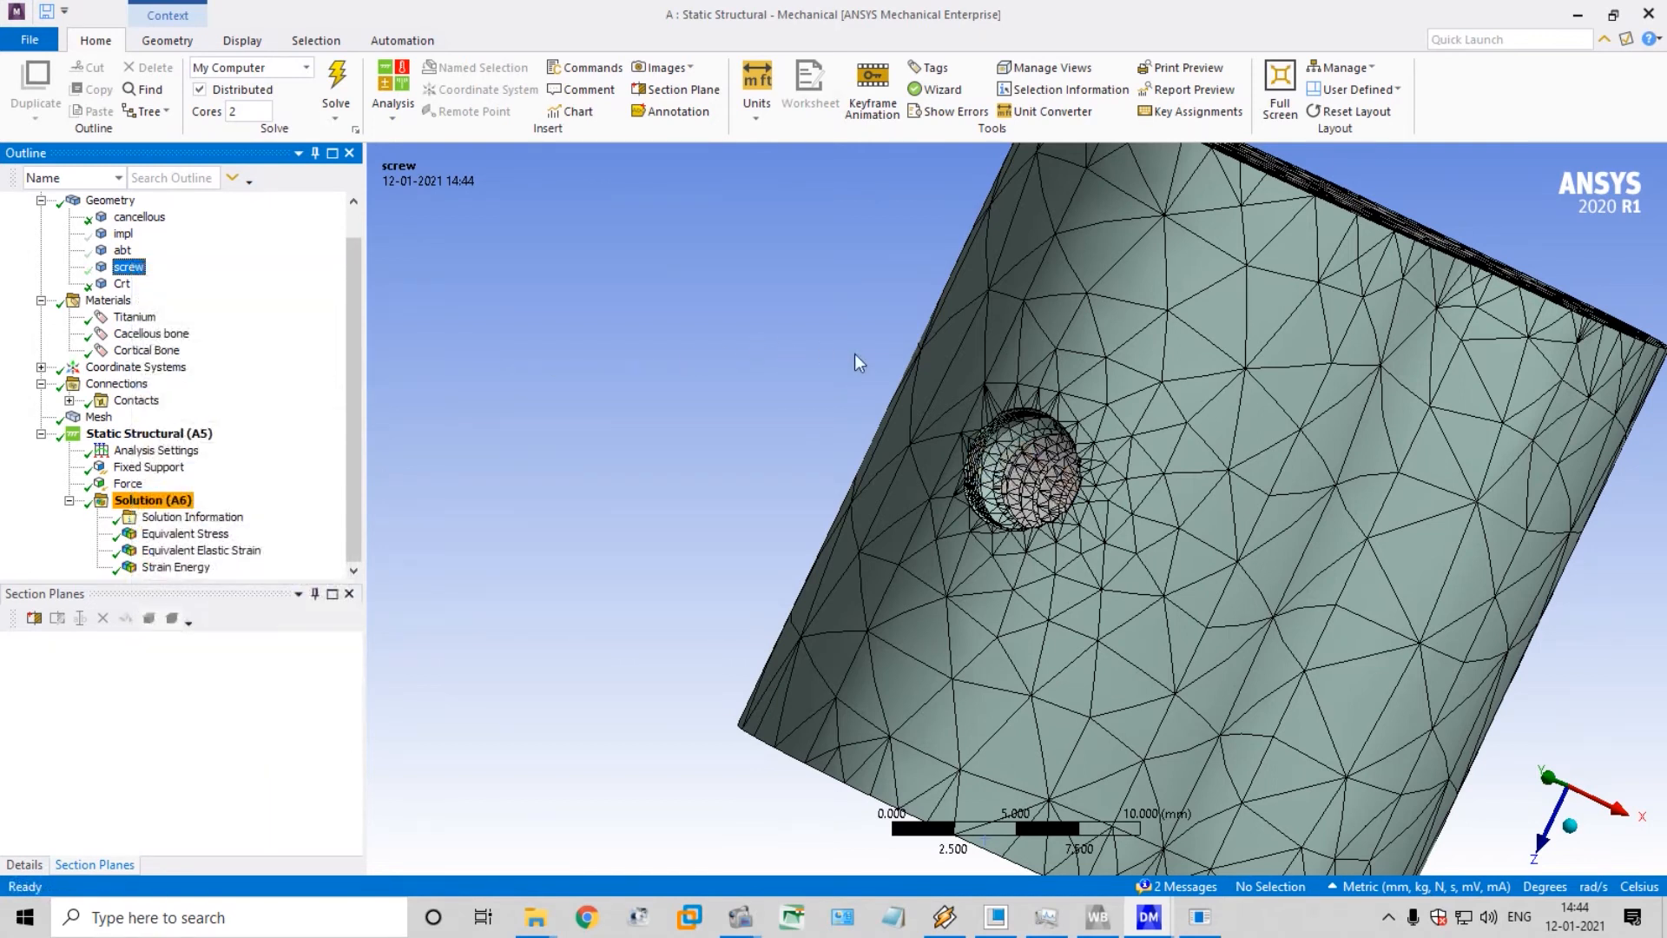
middle_click_drag(854, 353, 895, 451)
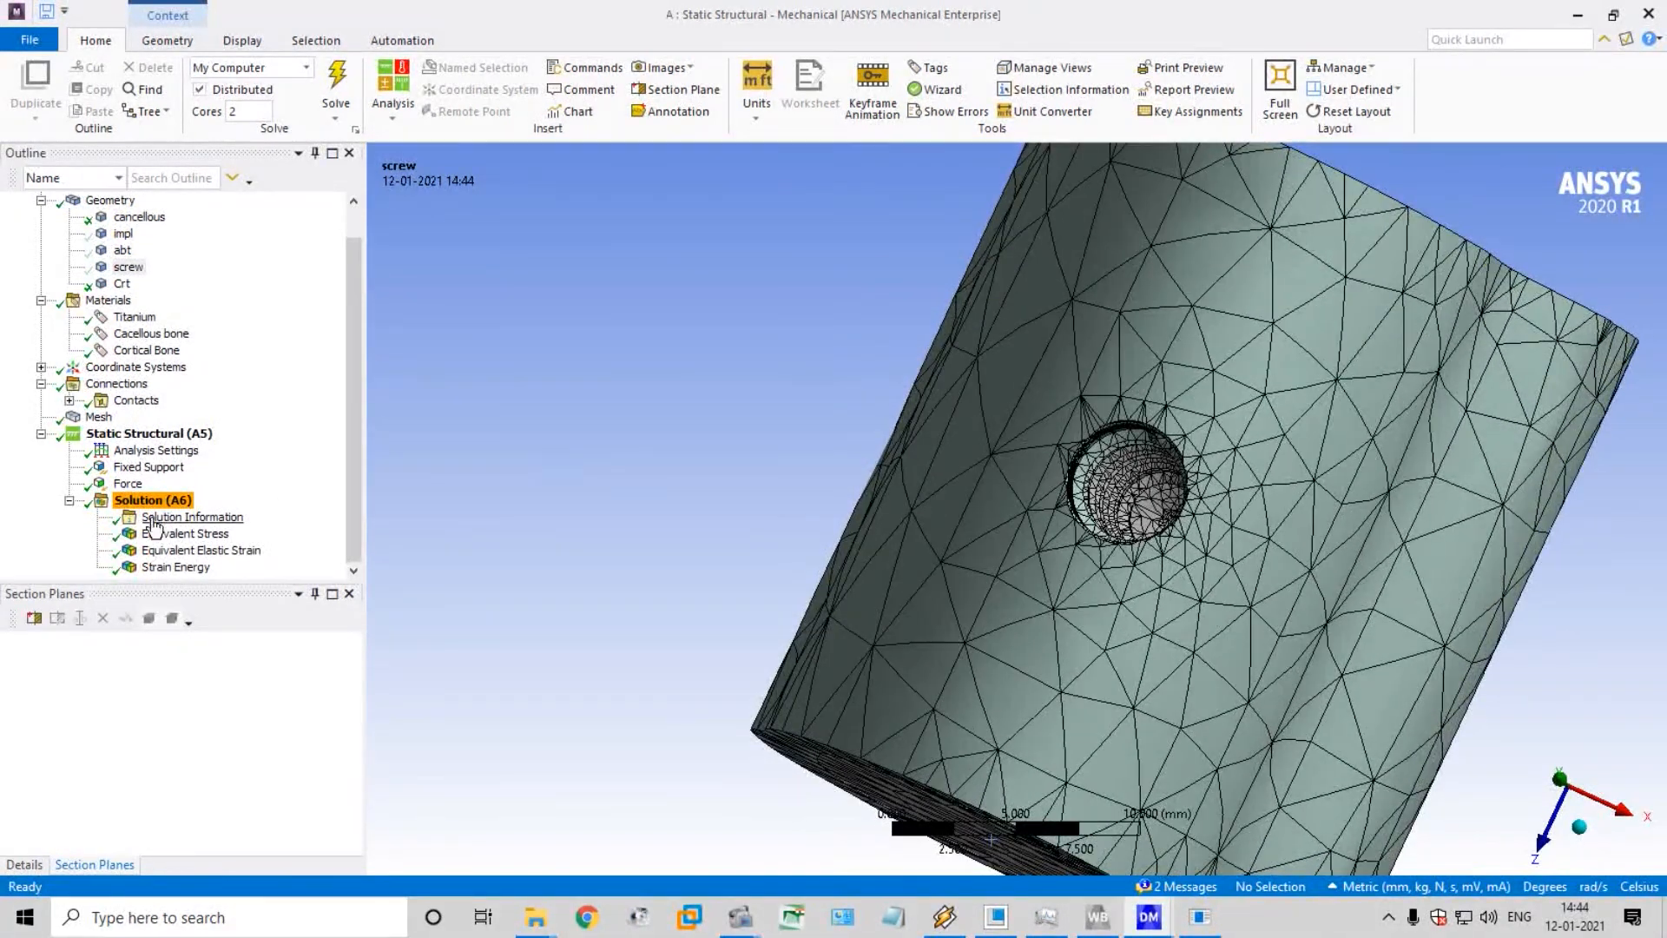
Display the equivalent stress on the bone around the implant hole and briefly play its animation
left_click(183, 533)
middle_click_drag(682, 399, 1451, 502)
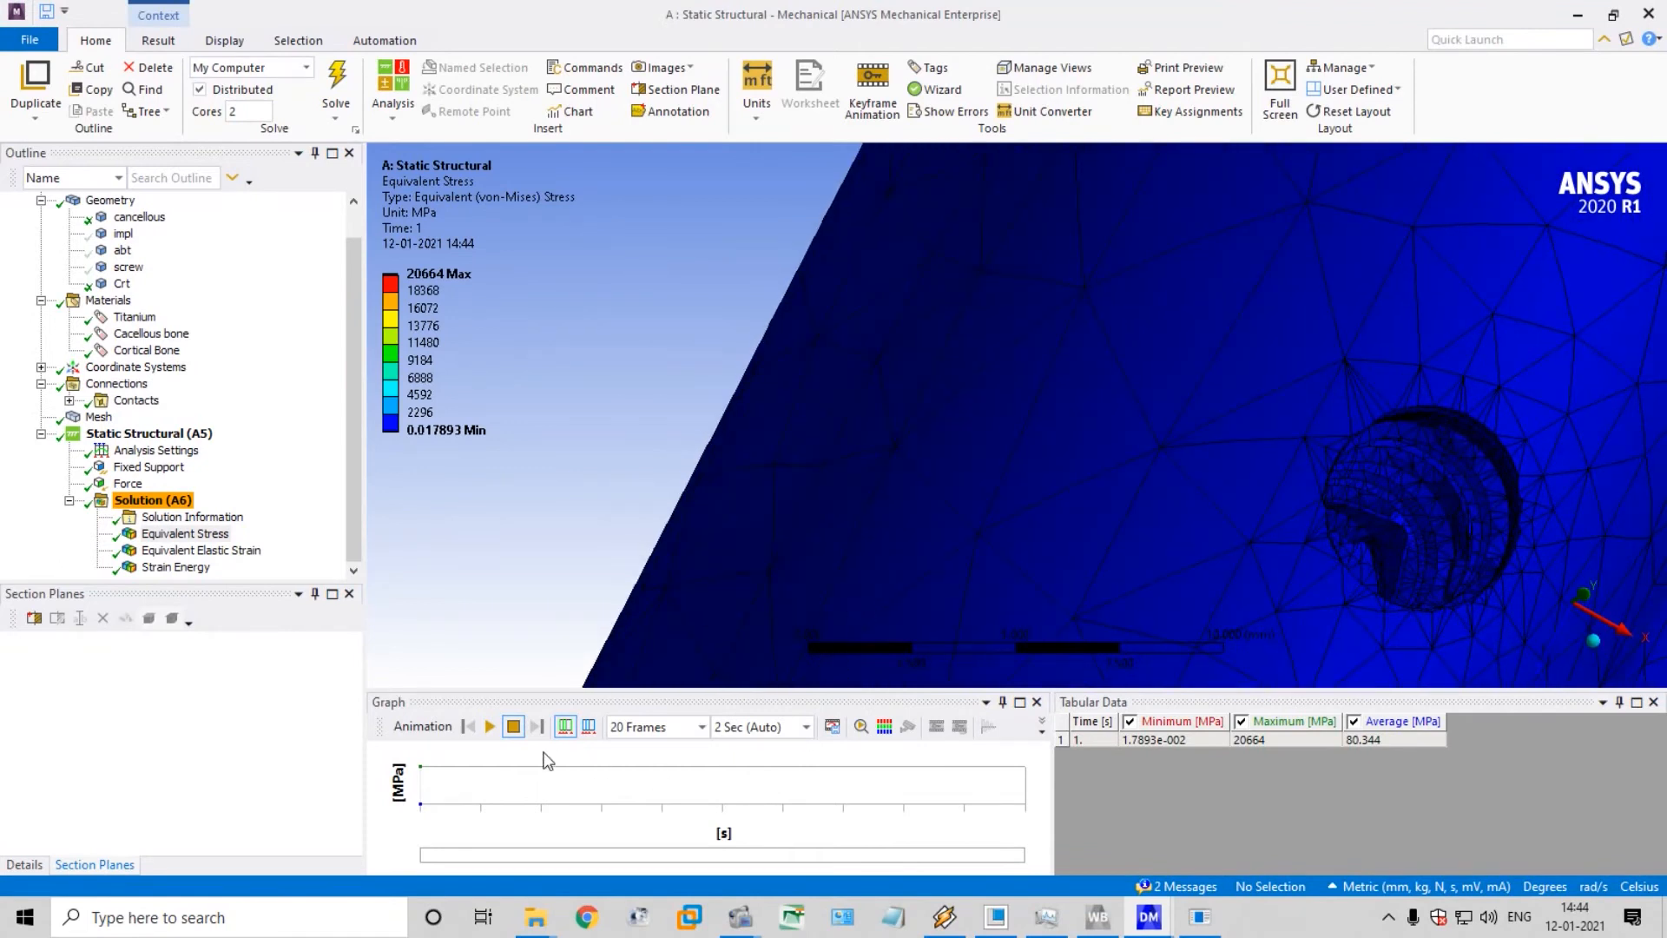
left_click(490, 726)
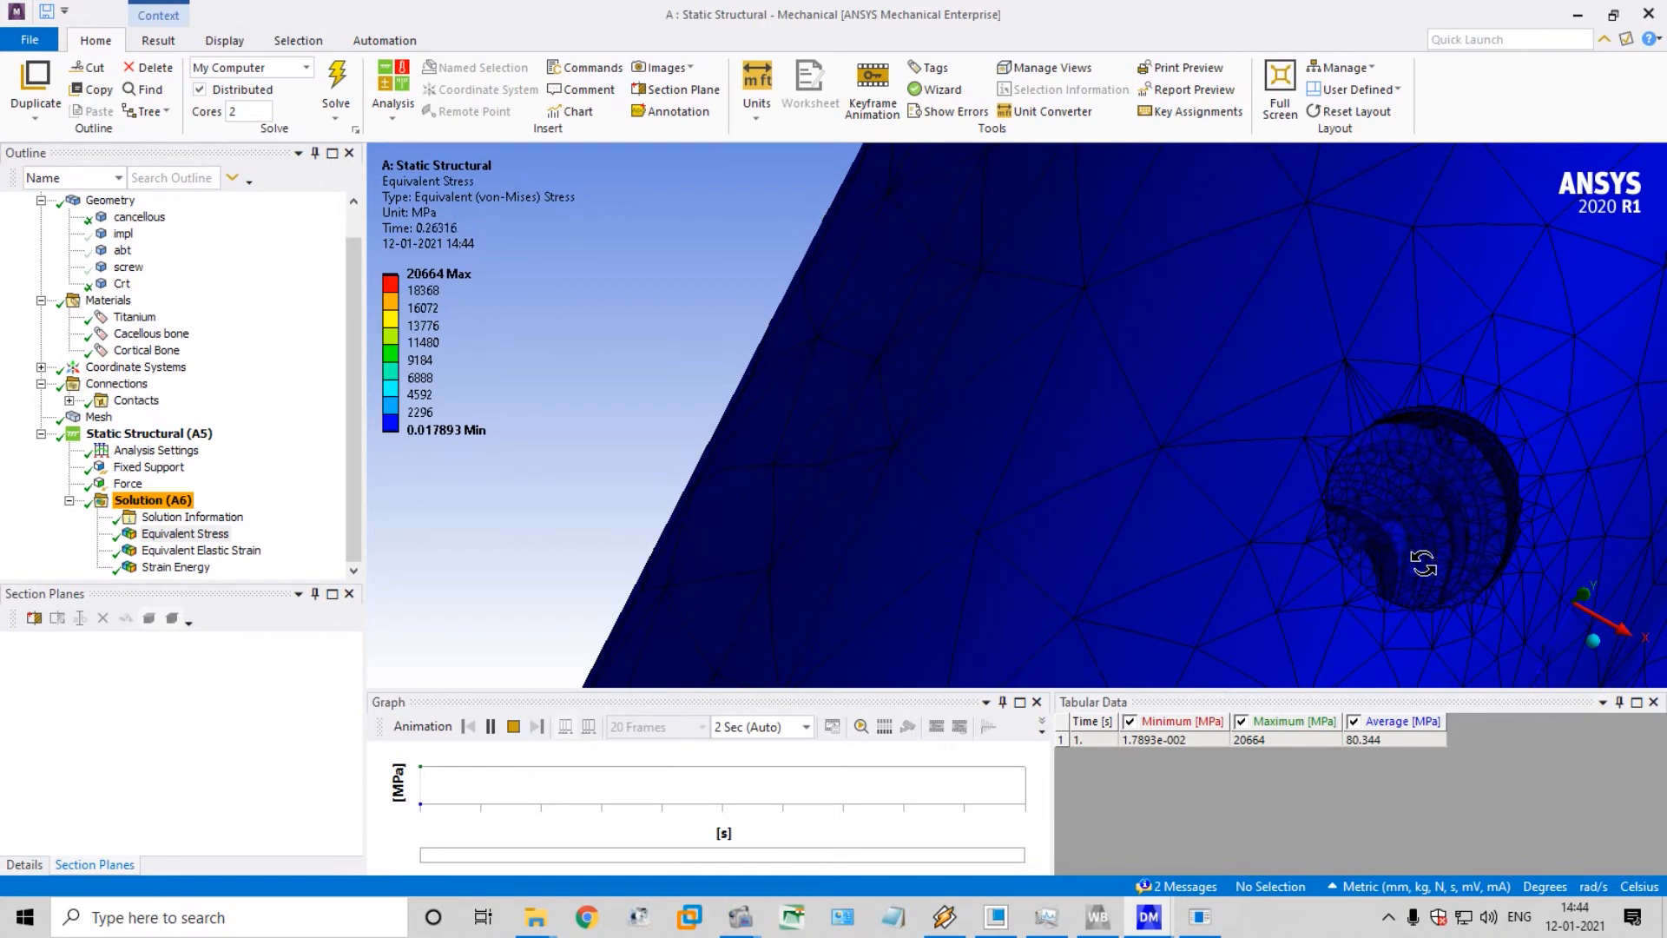
left_click(515, 727)
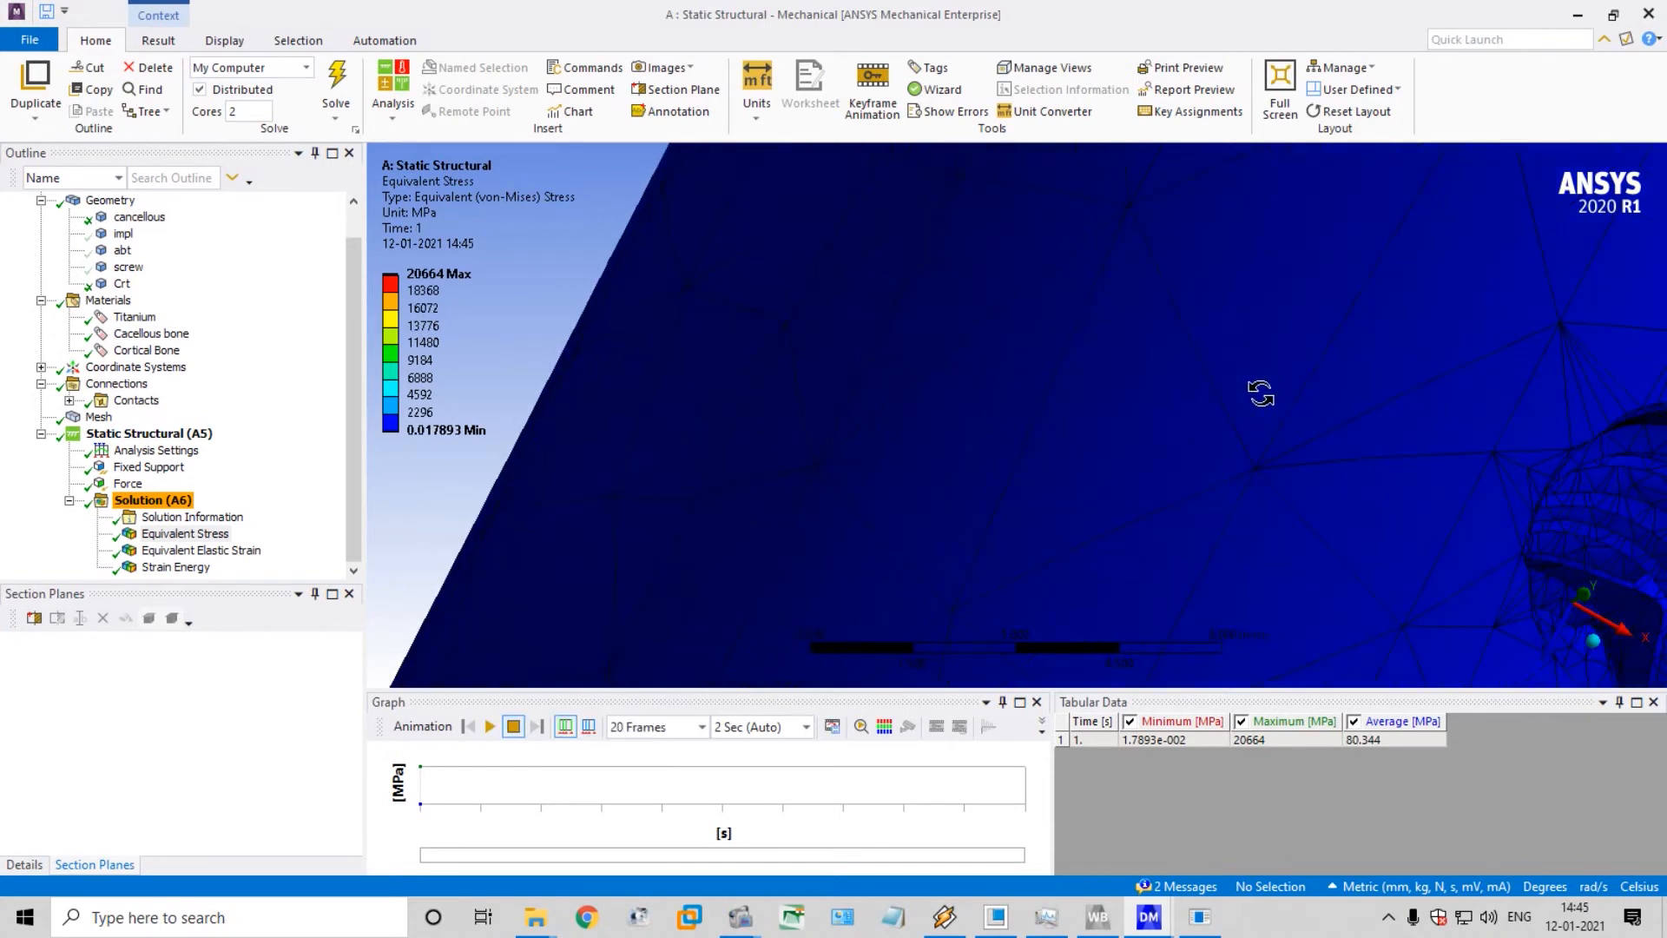
scroll(1257, 412, "down", 3)
middle_click_drag(1525, 506, 1375, 520)
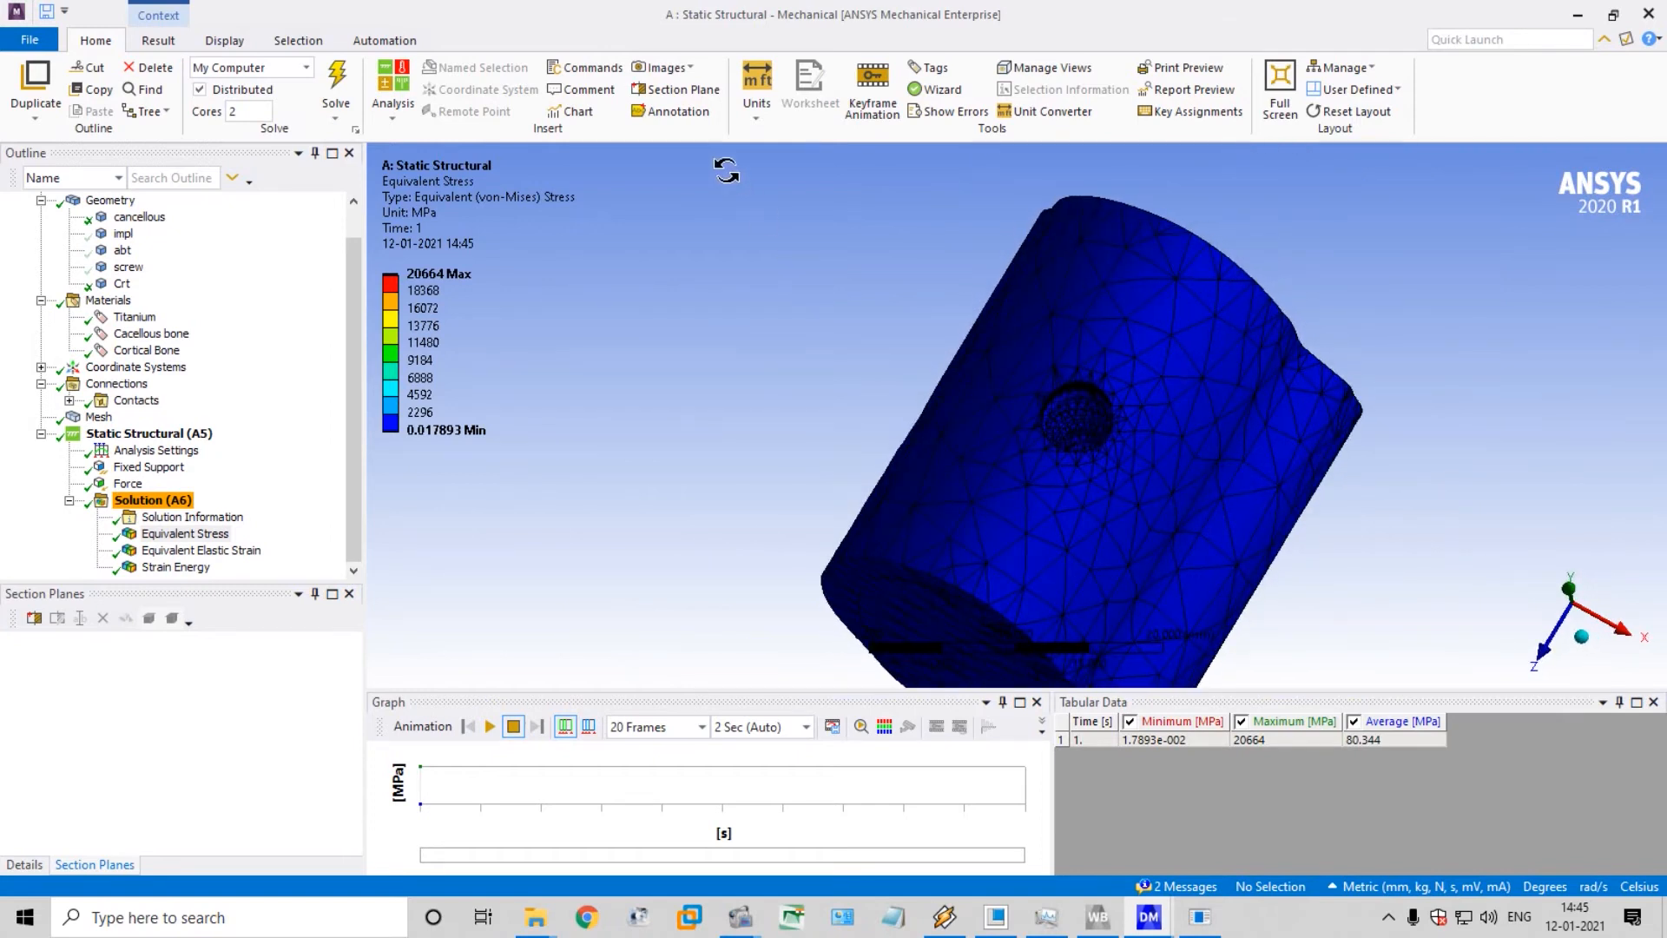
Orient the model to the +Y view and slice it lengthwise with a section plane through the centre of the implant hole
left_click(1569, 591)
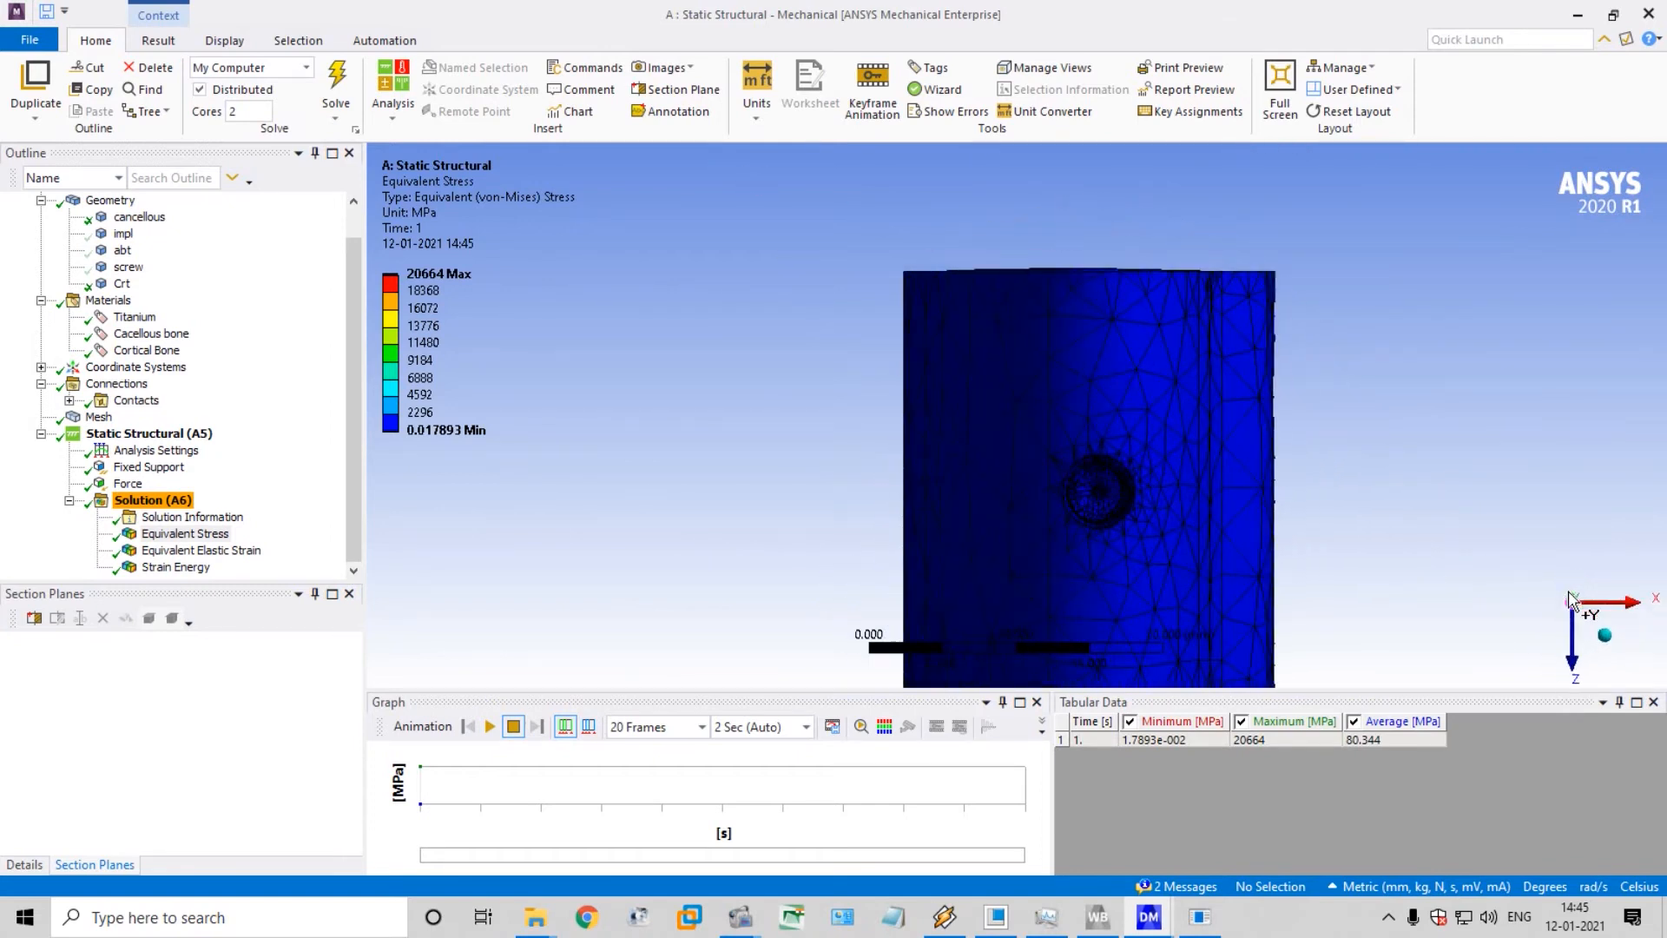
scroll(1211, 545, "down", 2)
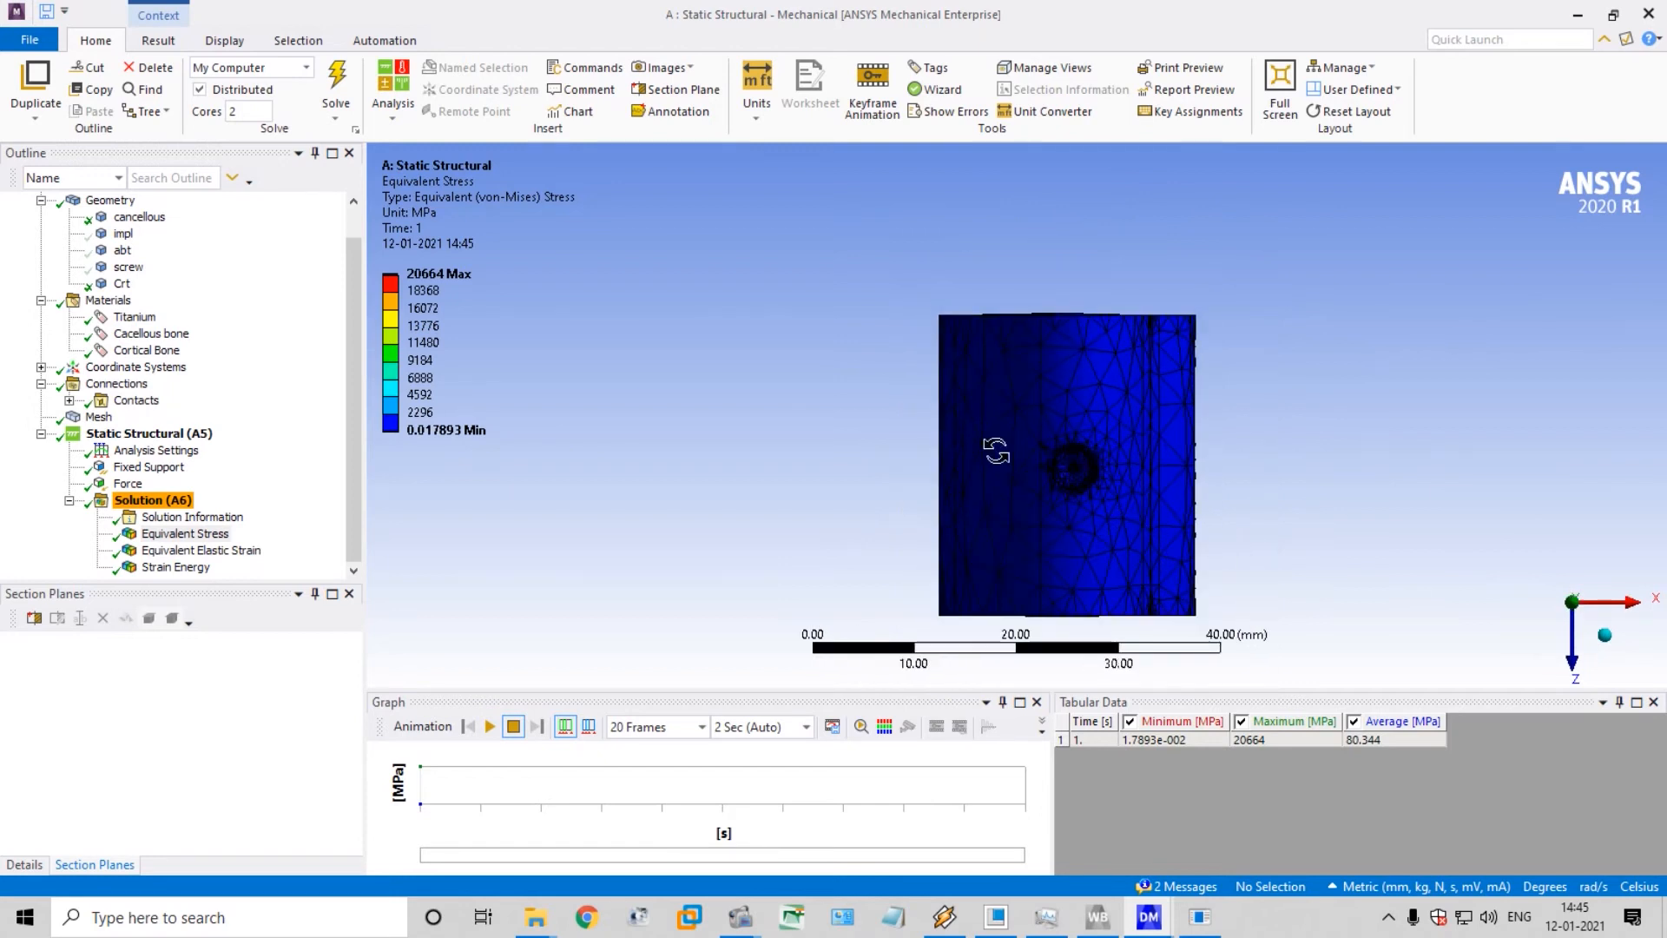
left_click(683, 93)
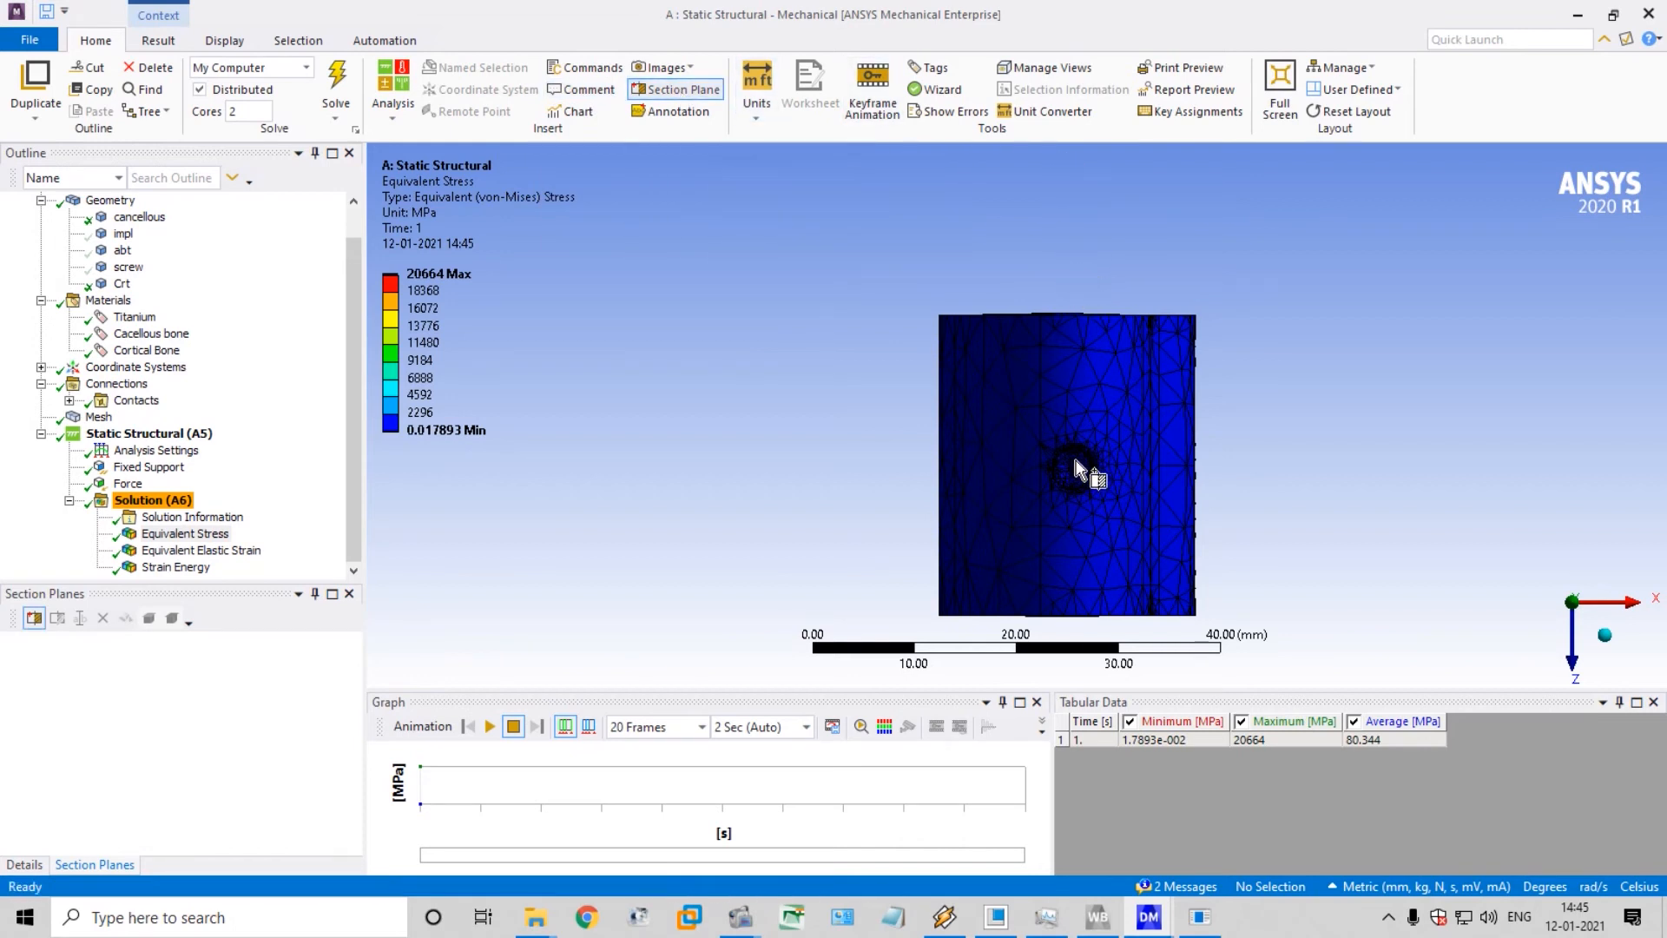
left_click_drag(1071, 250, 1072, 653)
middle_click_drag(1210, 432, 986, 385)
scroll(897, 417, "up", 5)
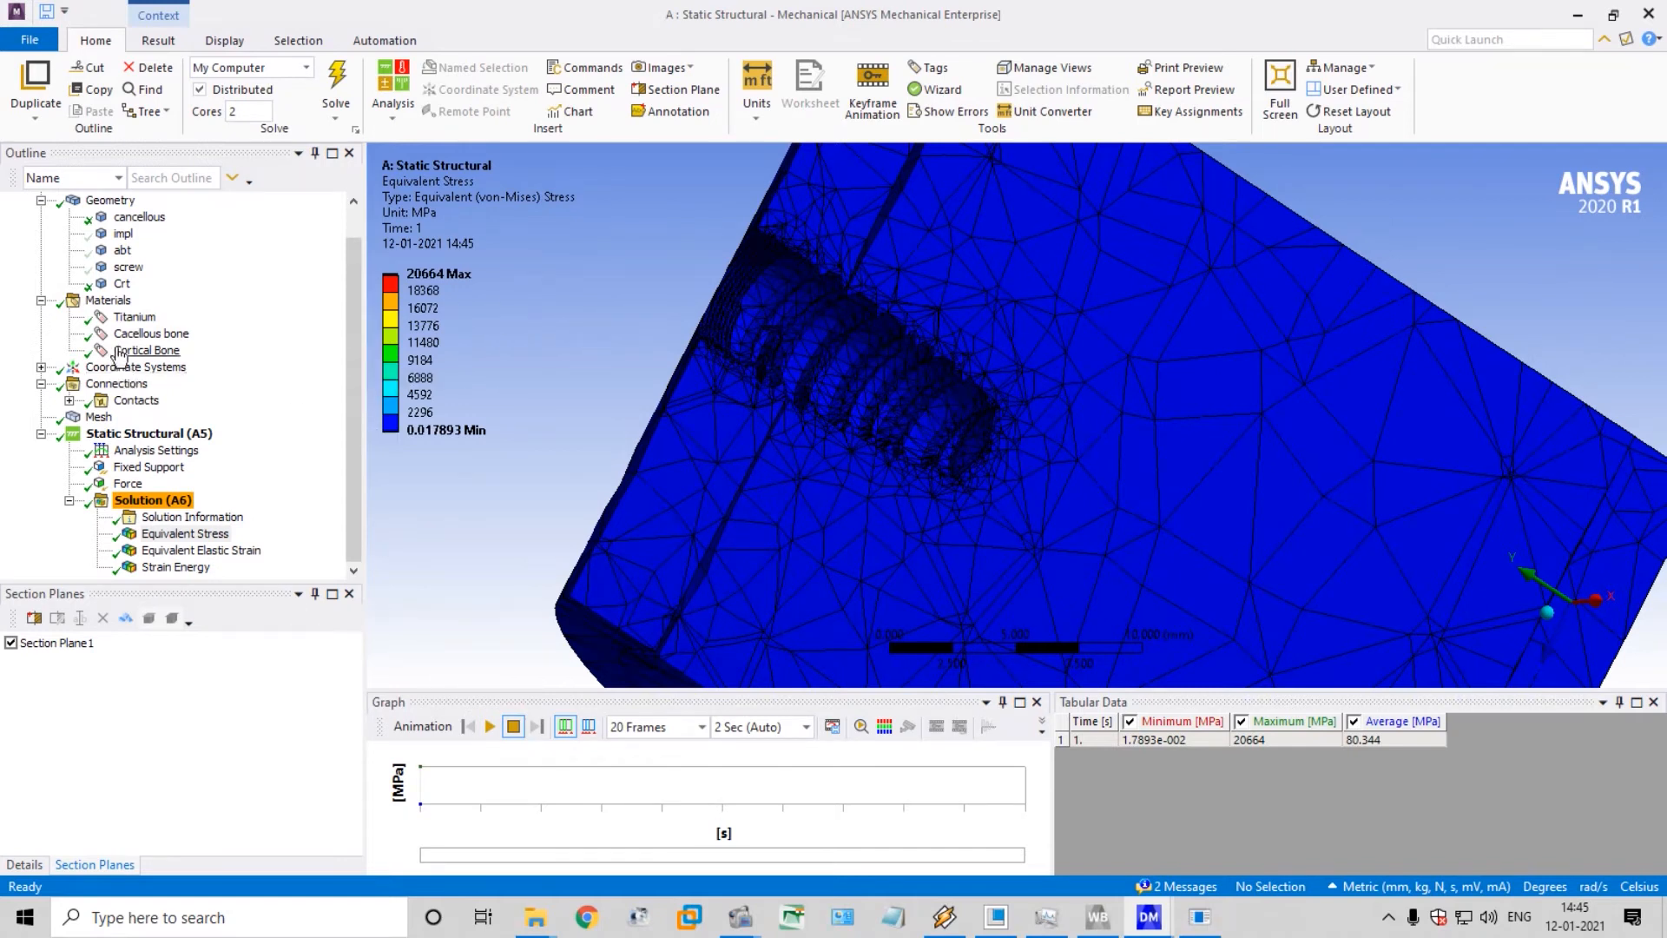
Show the impl and abt bodies again in the sectioned bone model
left_click(122, 233)
right_click(122, 232)
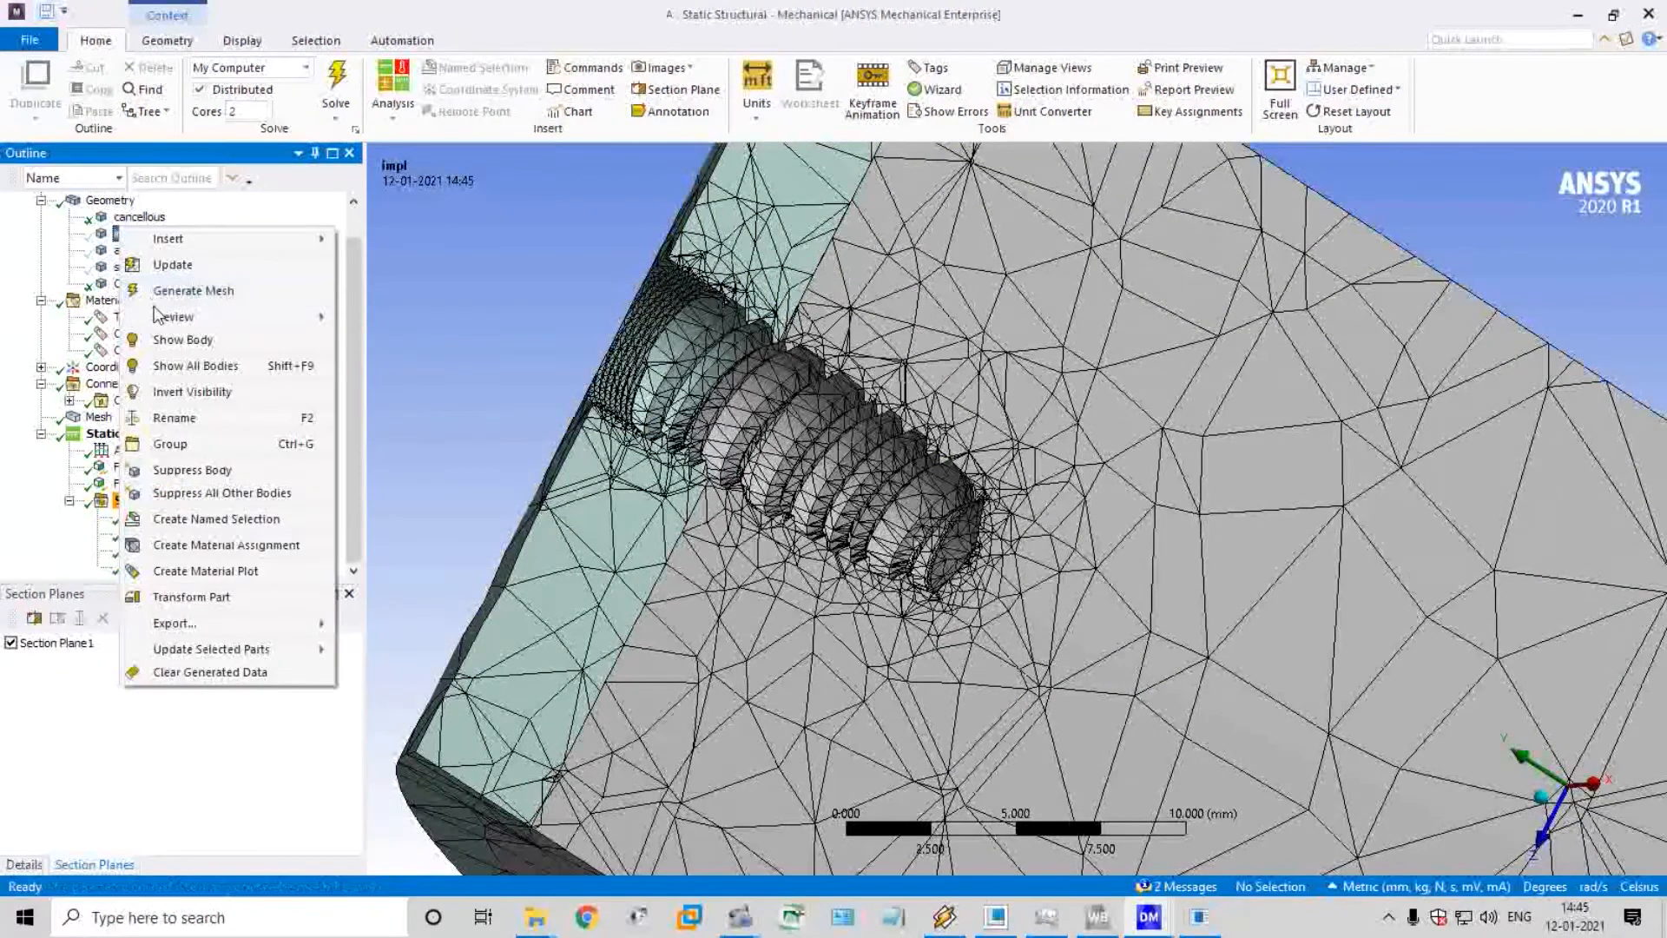
left_click(217, 339)
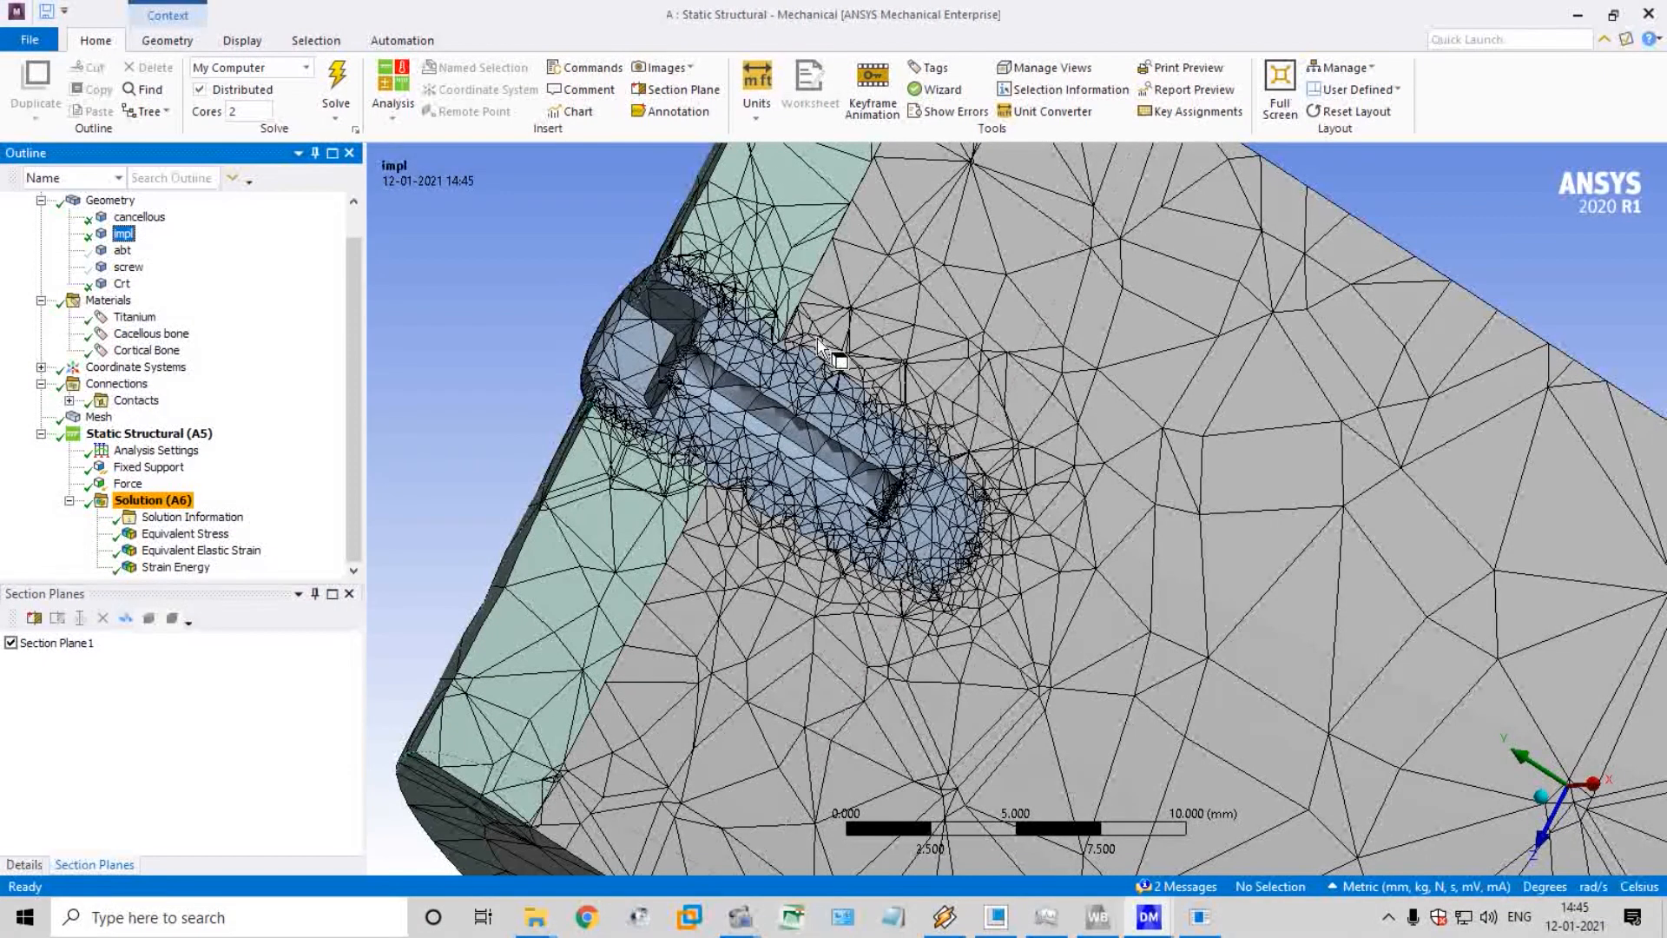
left_click(123, 251)
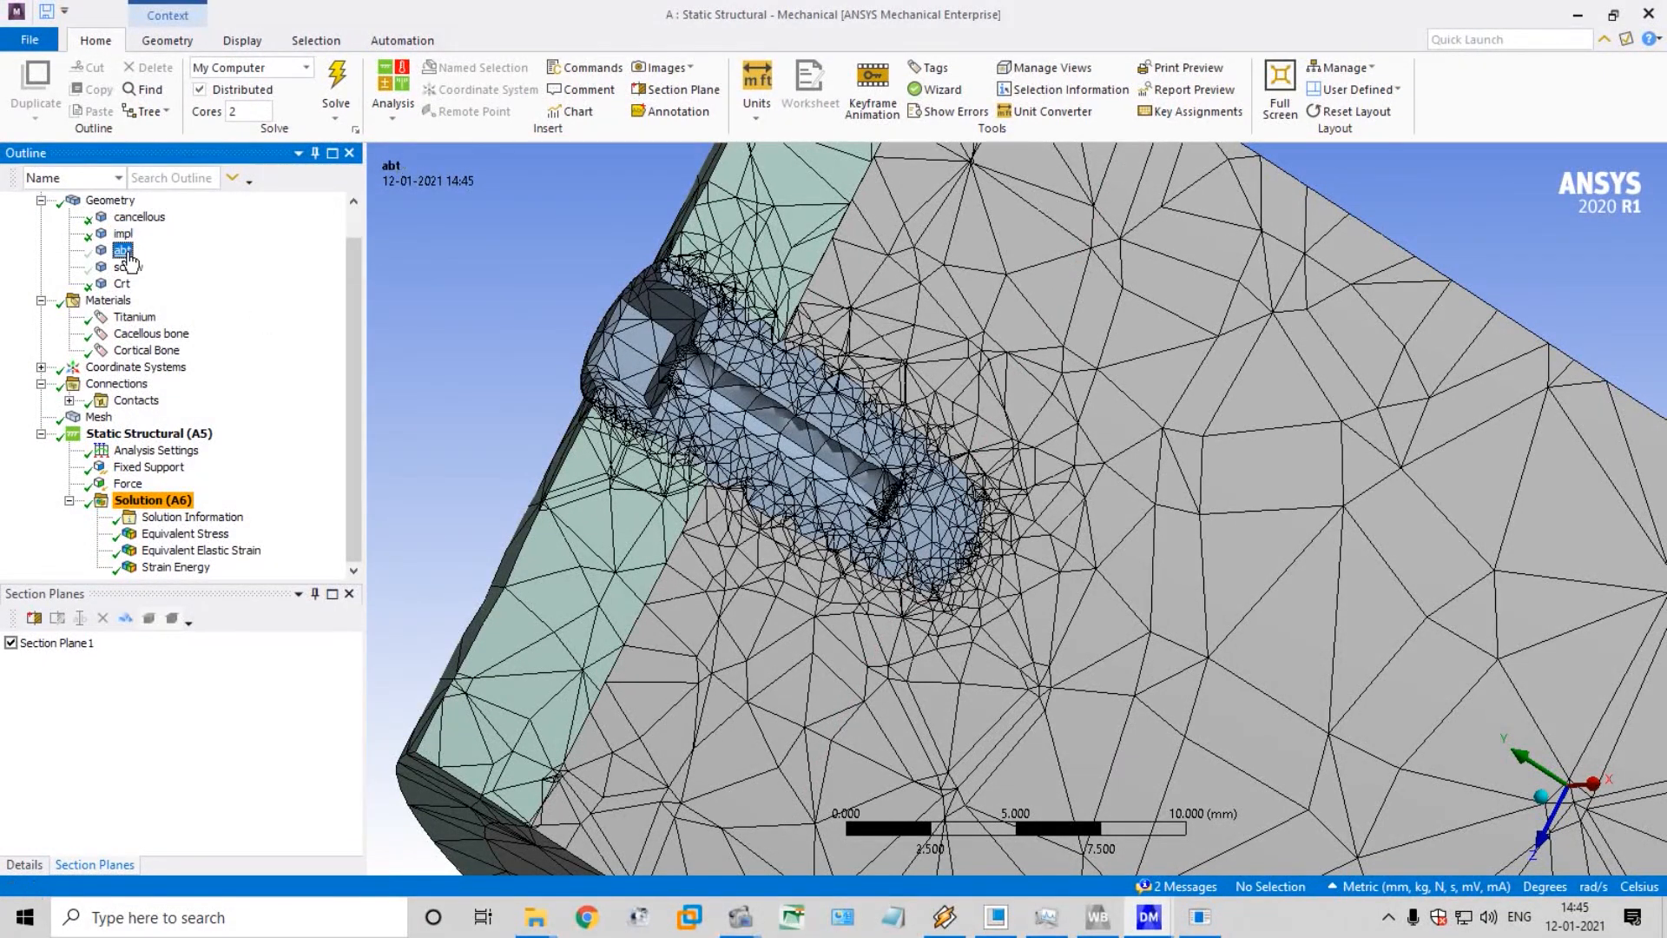
right_click(125, 255)
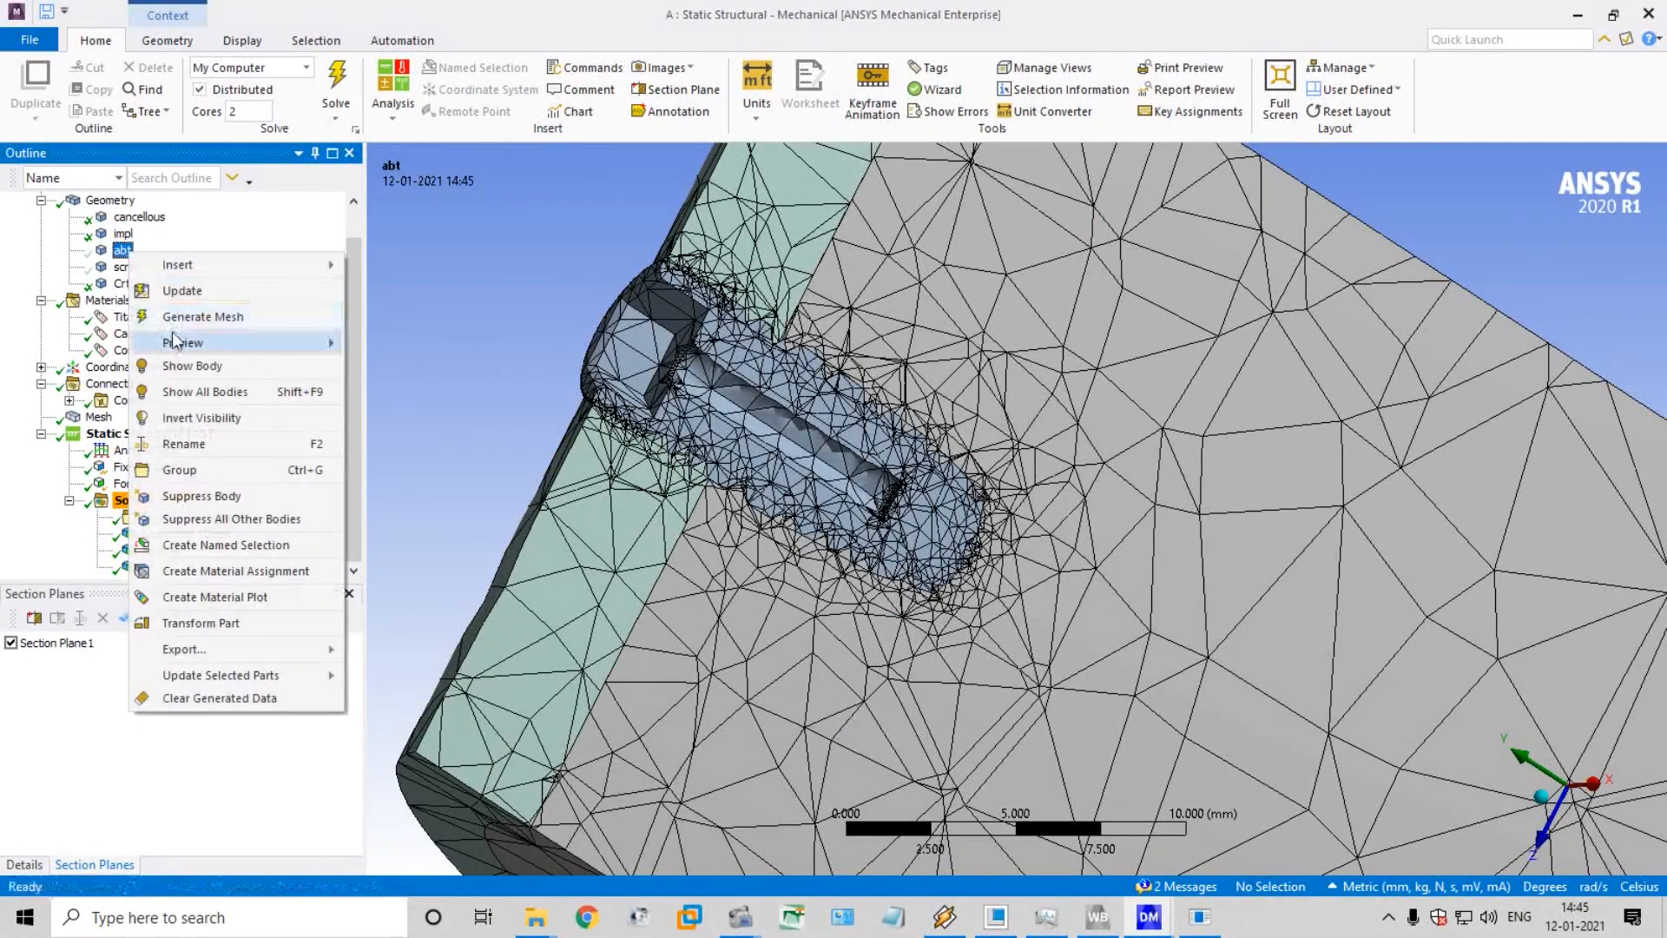
left_click(203, 365)
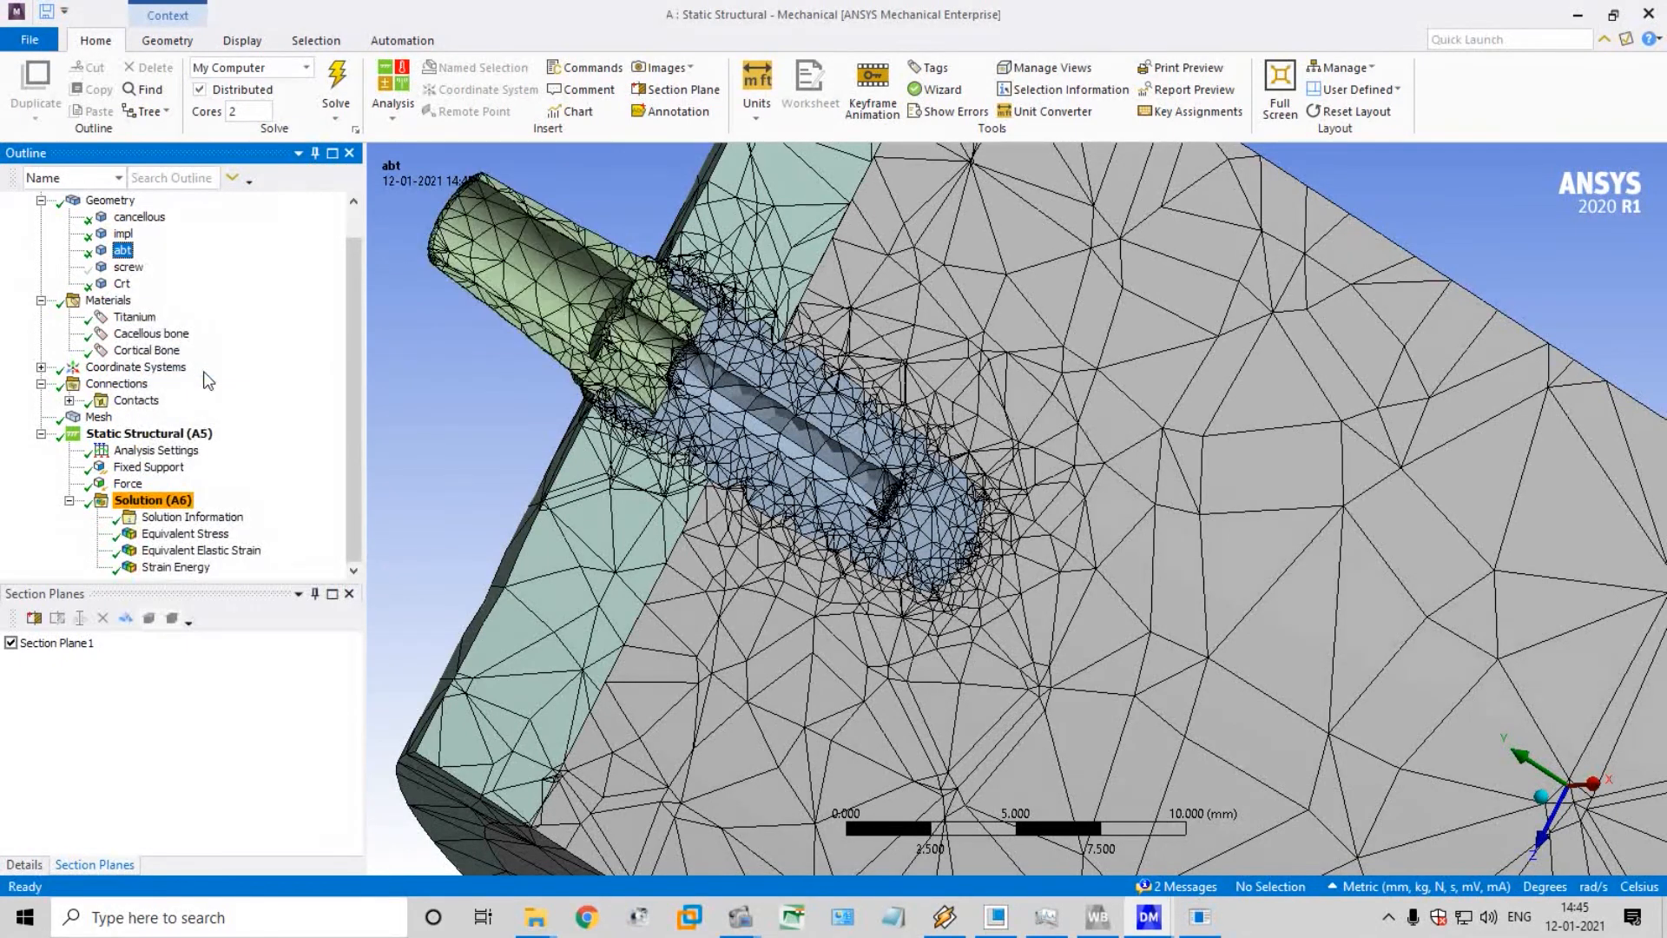
left_click(127, 269)
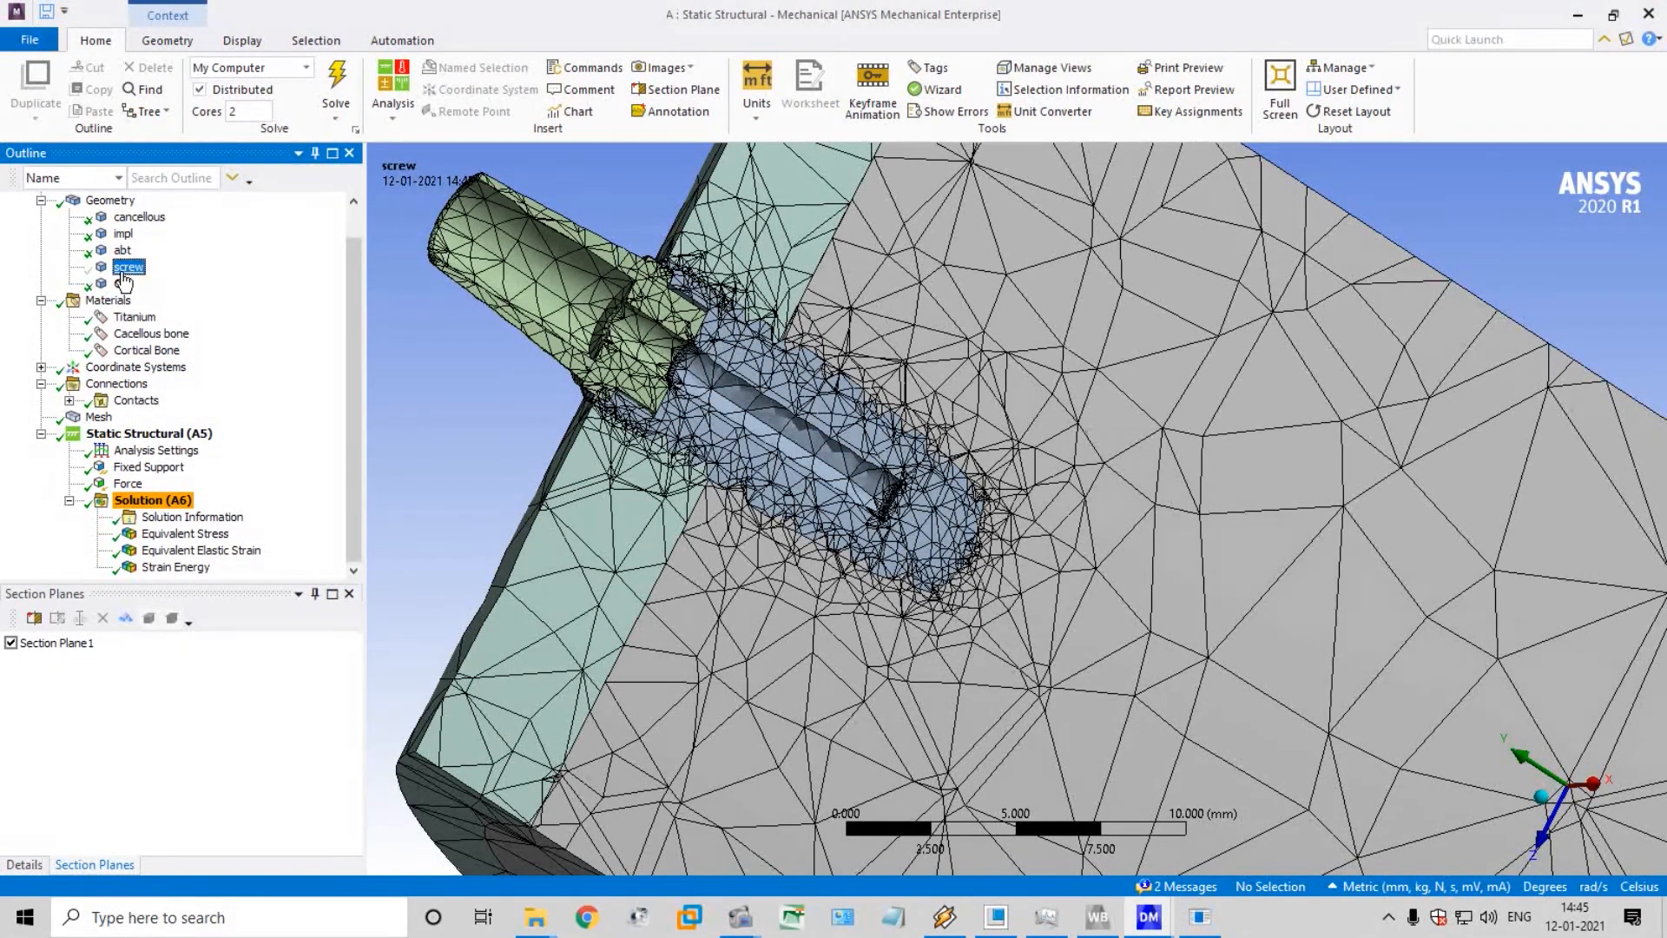
right_click(125, 270)
left_click(262, 232)
Display the equivalent stress and the equivalent elastic strain on the sectioned implant, abutment and bone
left_click(173, 536)
left_click(174, 552)
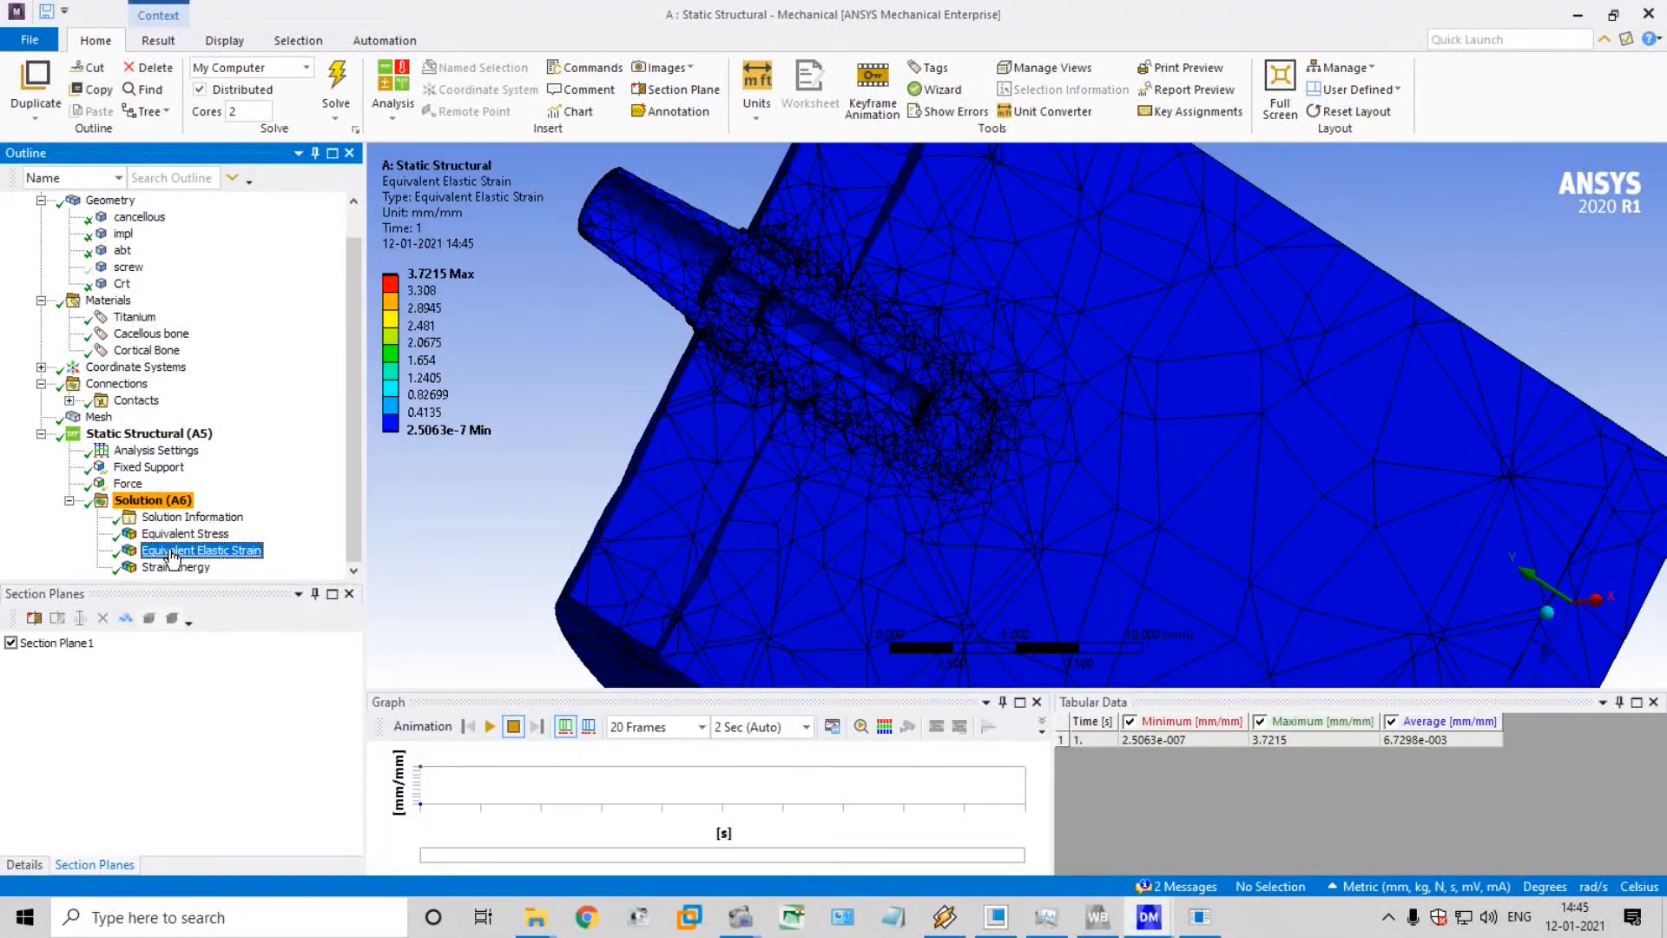
Compare the strain energy and equivalent elastic strain on the sectioned model and briefly play the elastic strain animation
left_click(176, 568)
left_click(178, 551)
left_click(190, 534)
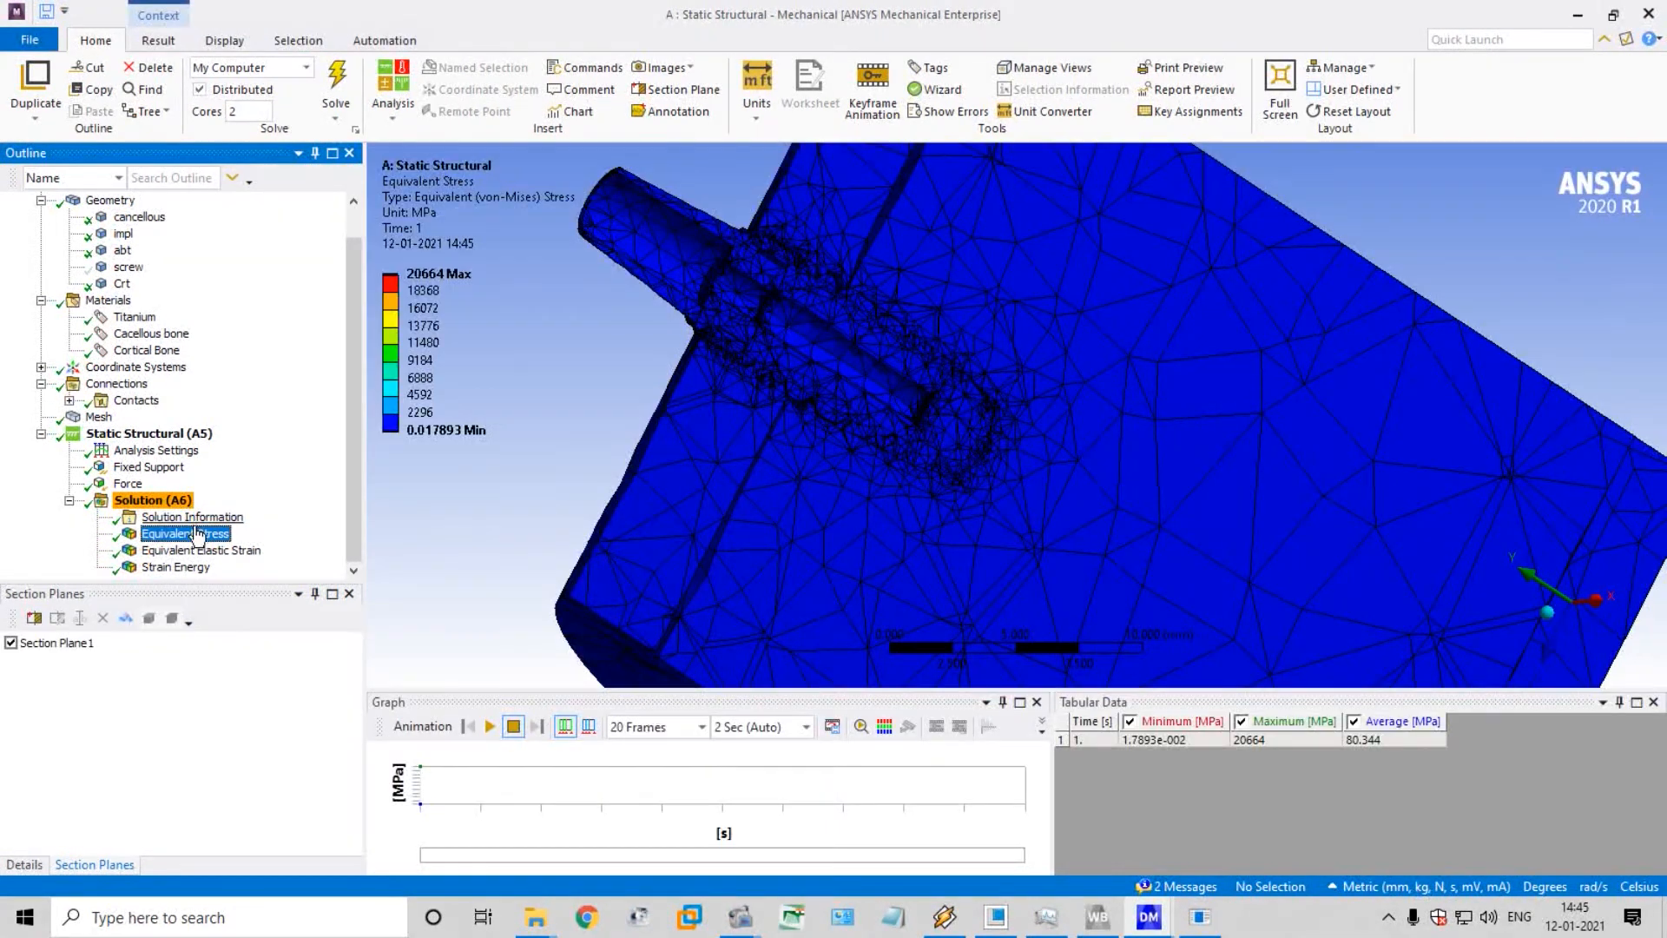
left_click(193, 551)
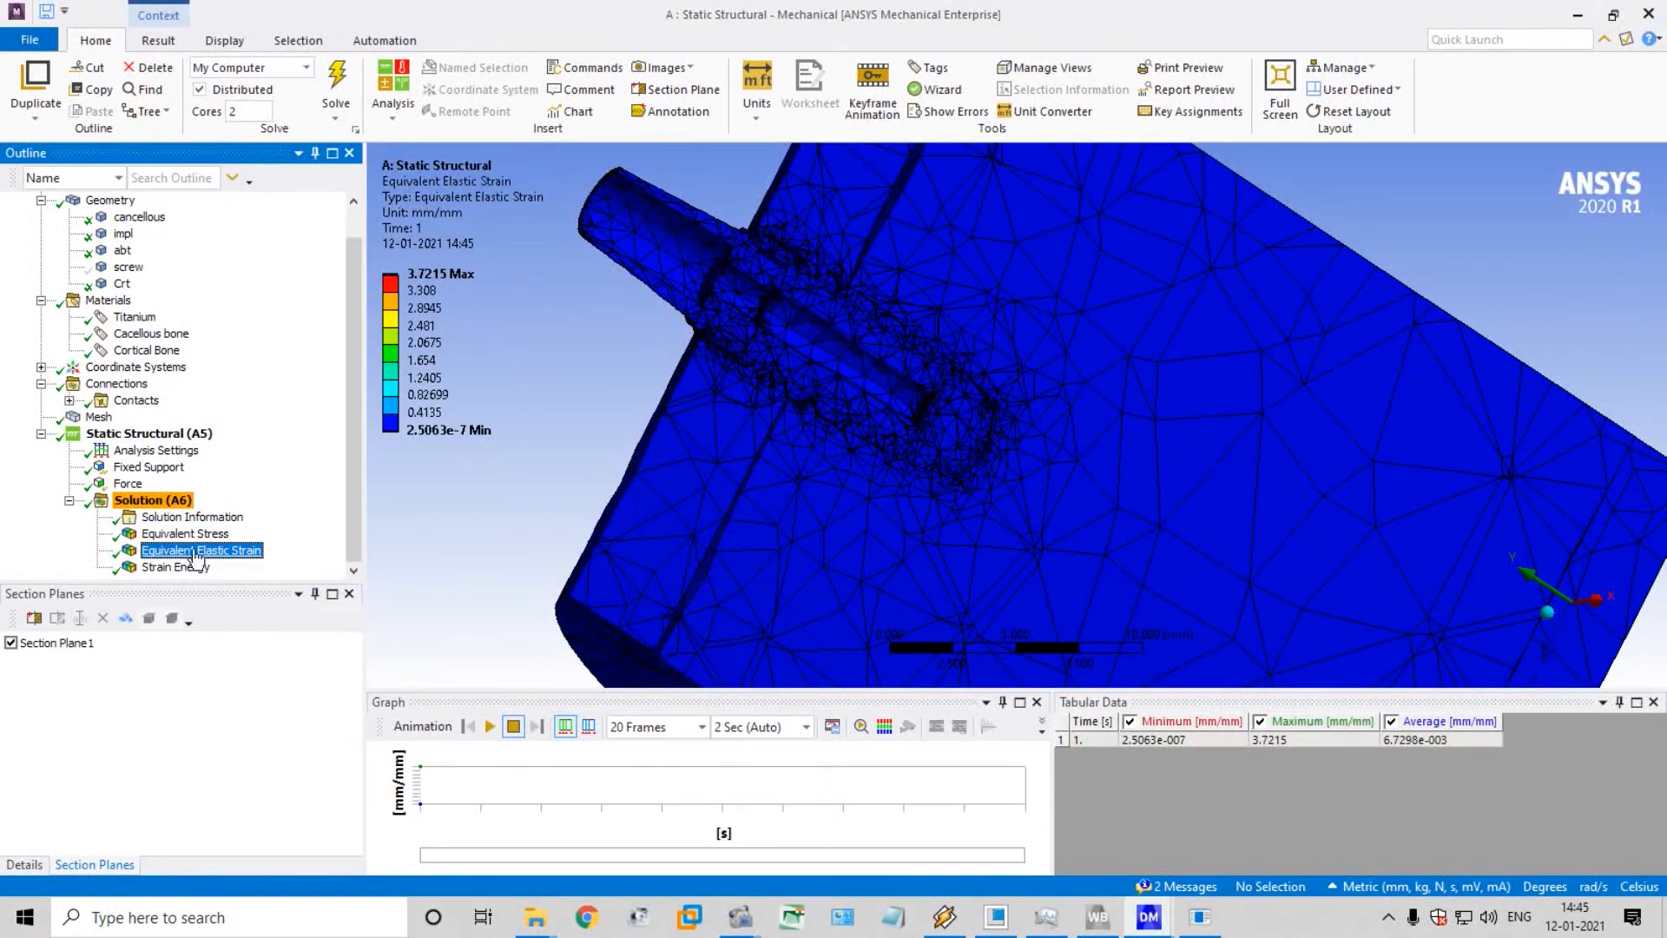
middle_click_drag(625, 352, 601, 315)
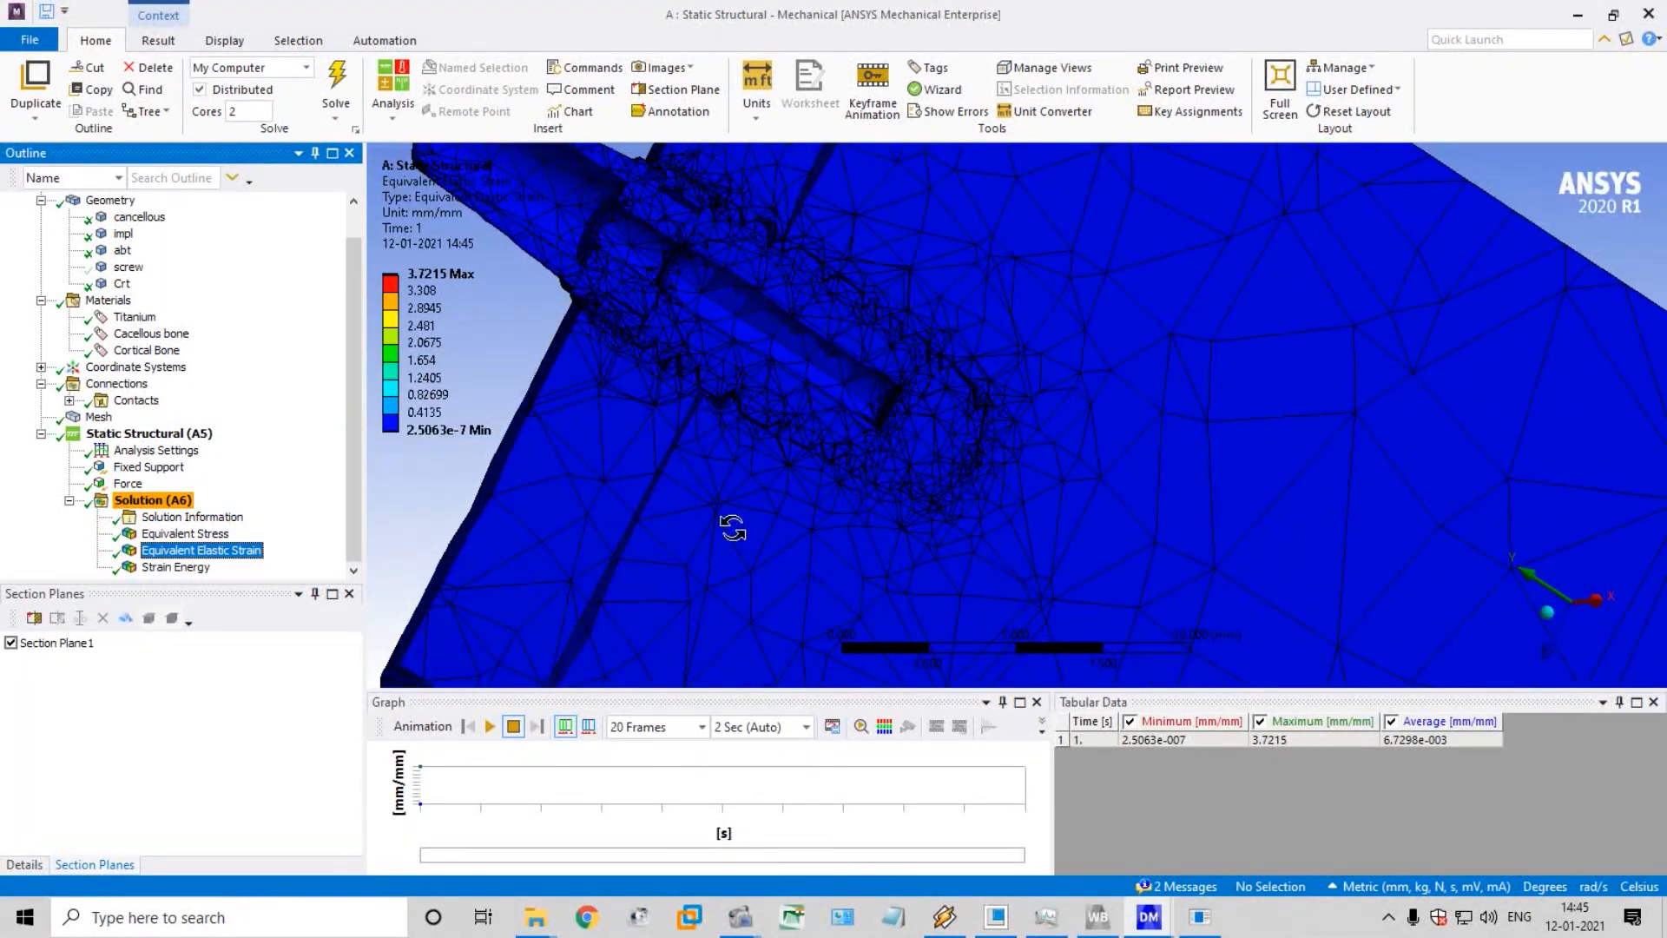
left_click(489, 727)
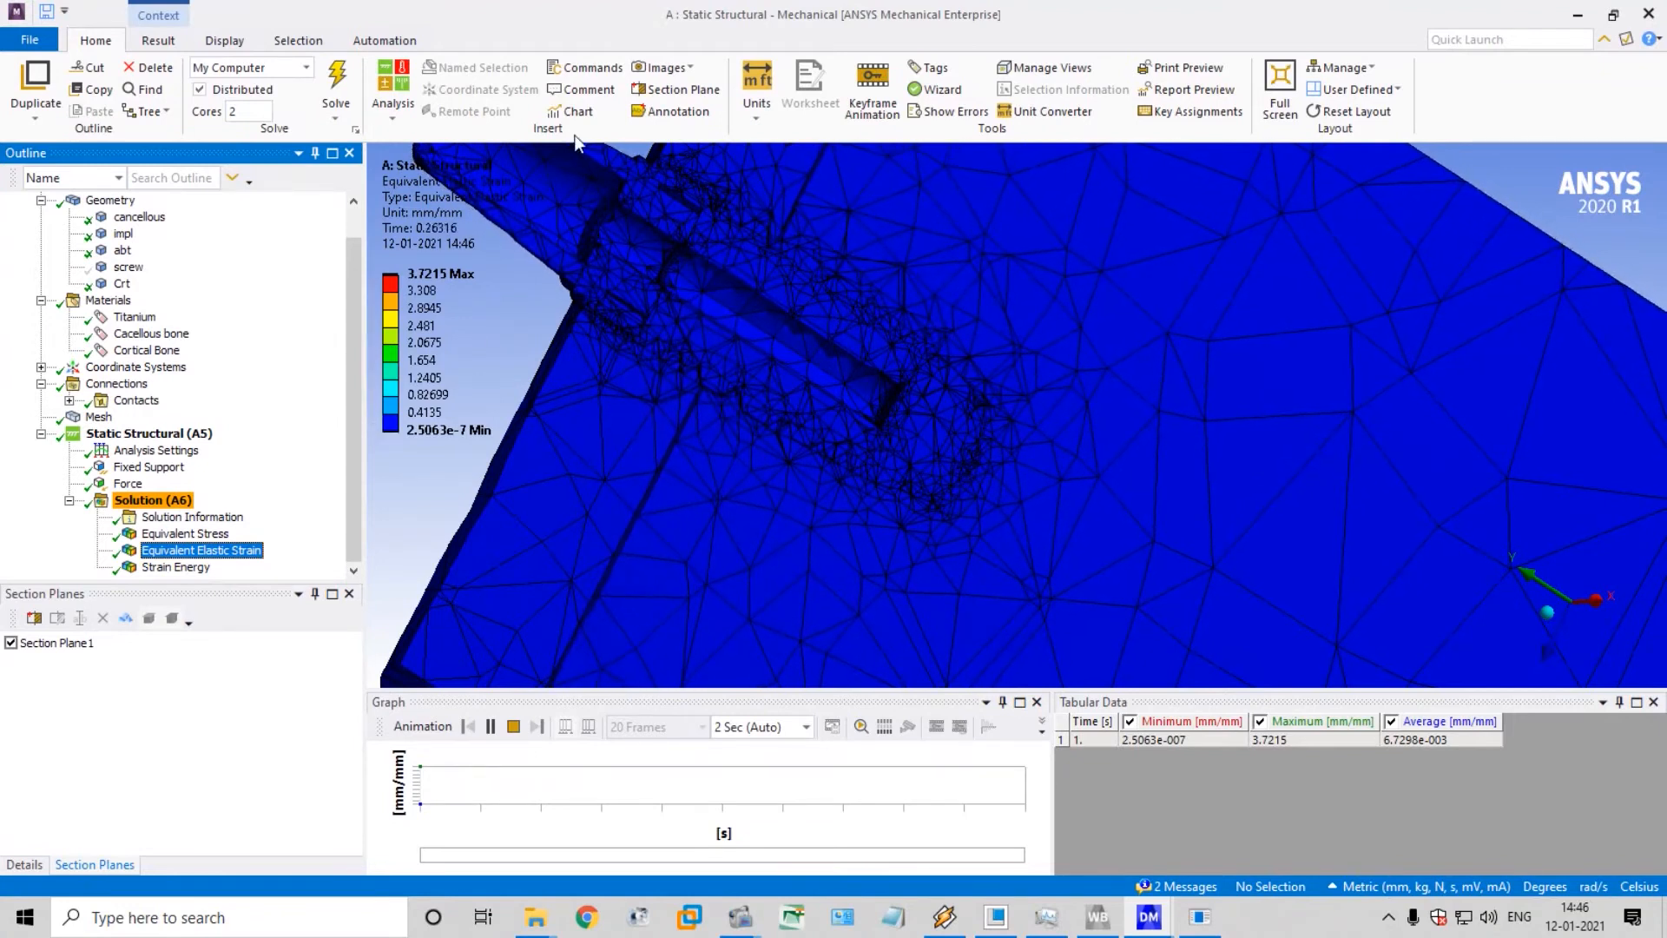
left_click(514, 725)
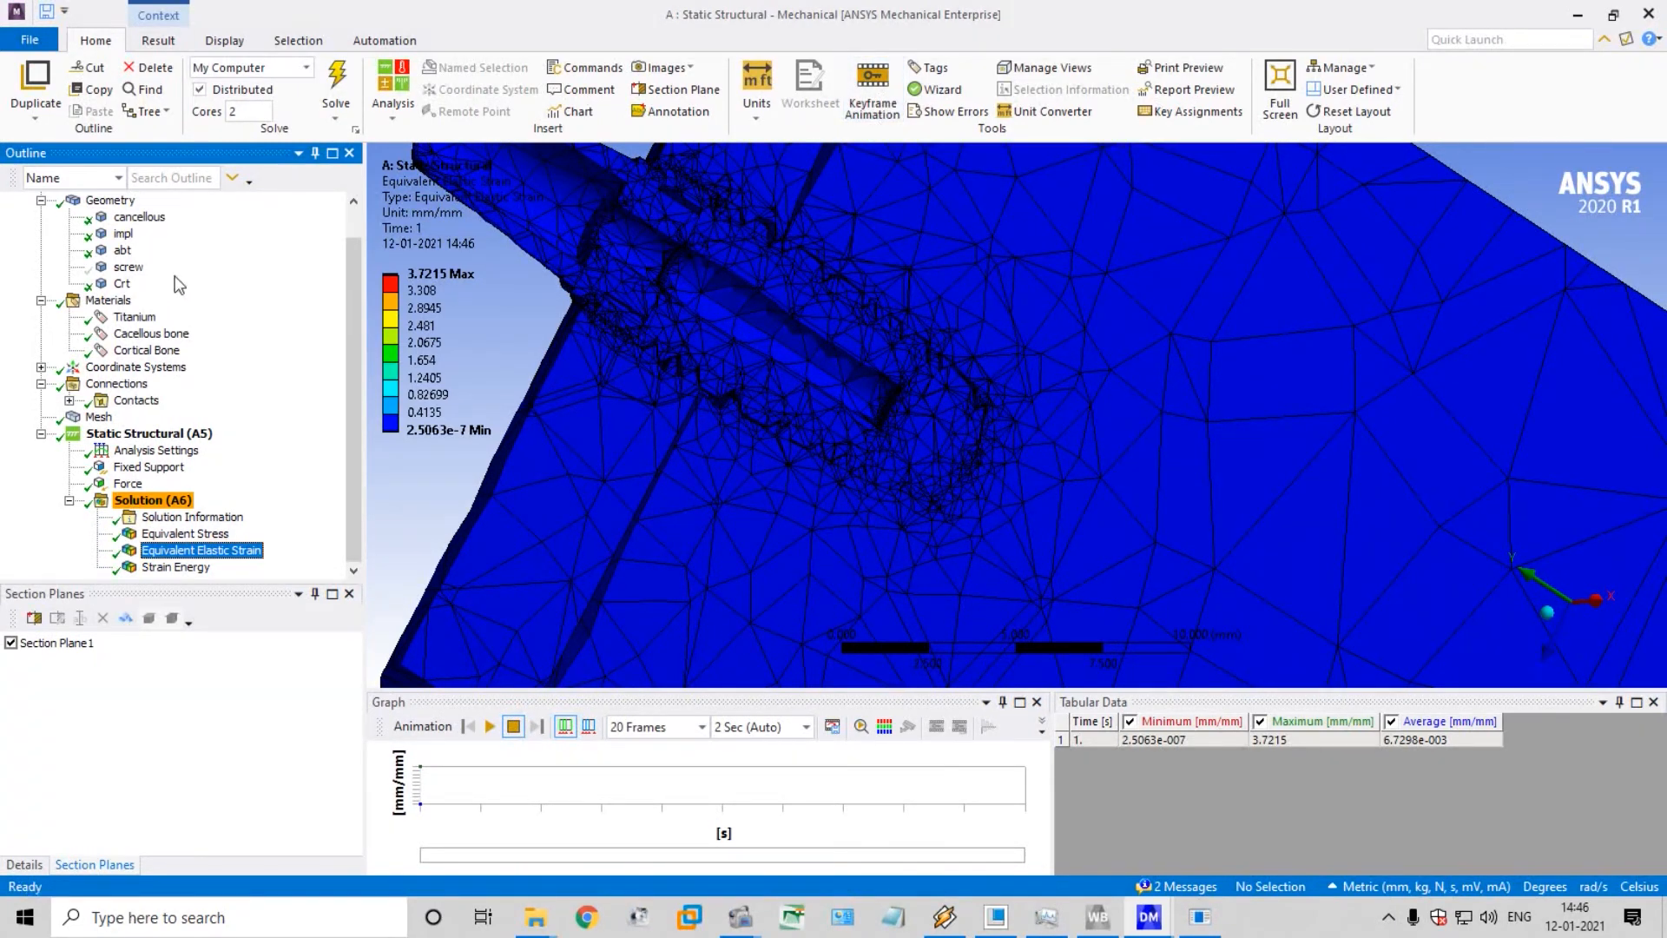
Show the screw body in the sectioned assembly and display the equivalent elastic strain with it included
left_click(126, 269)
right_click(124, 275)
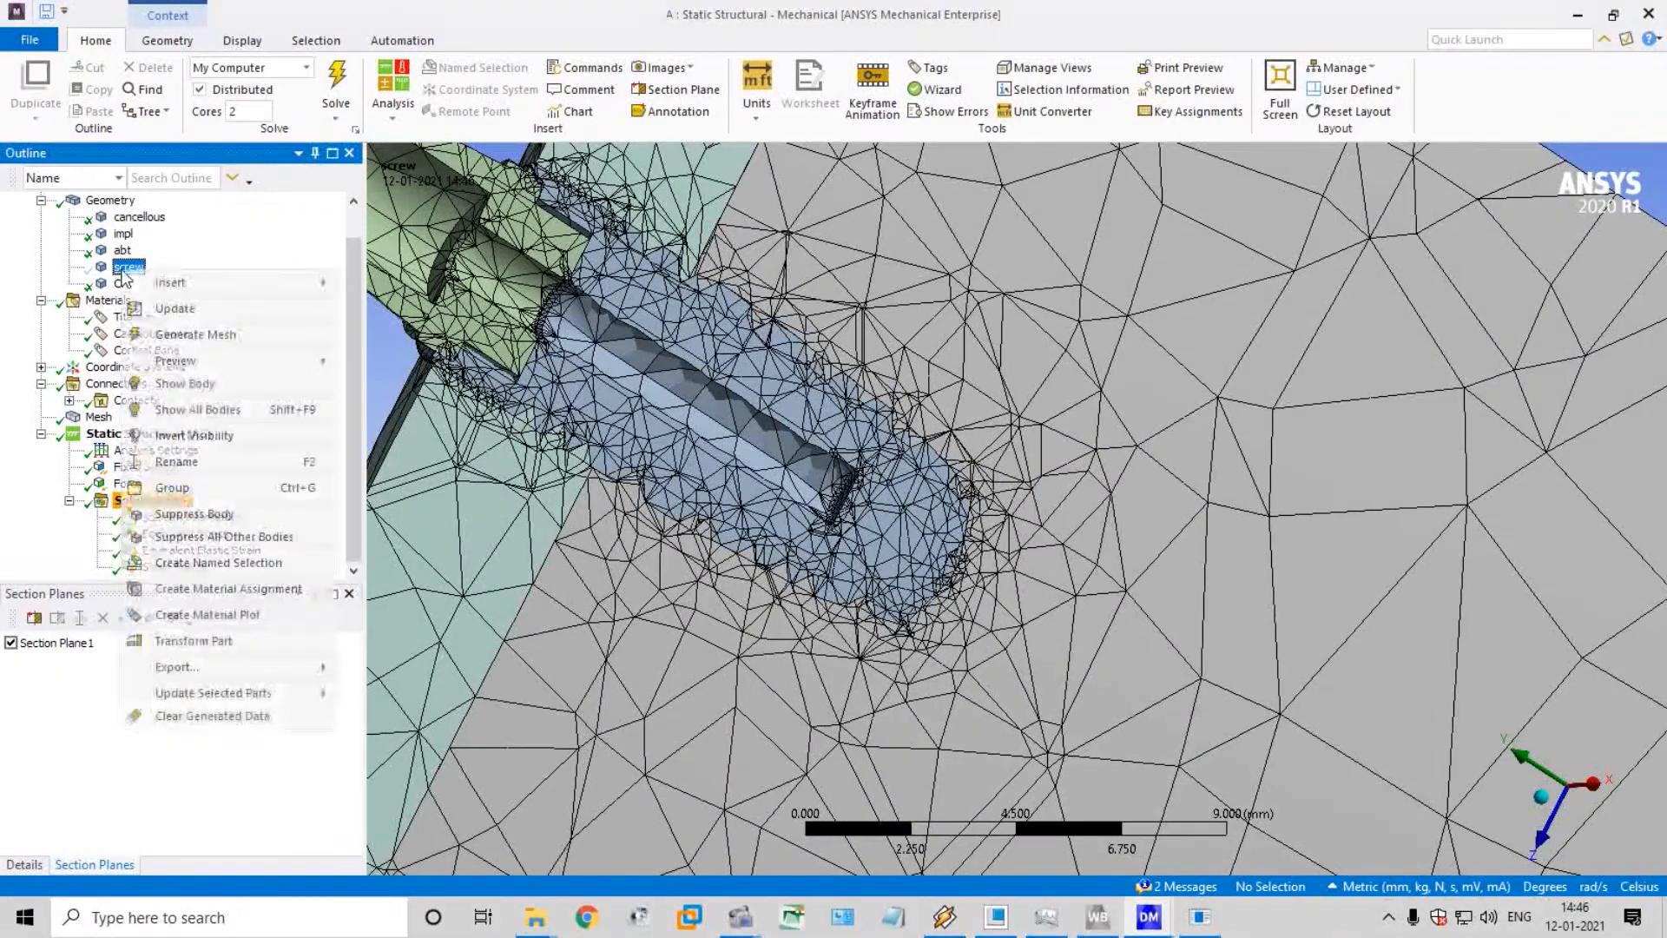
left_click(217, 383)
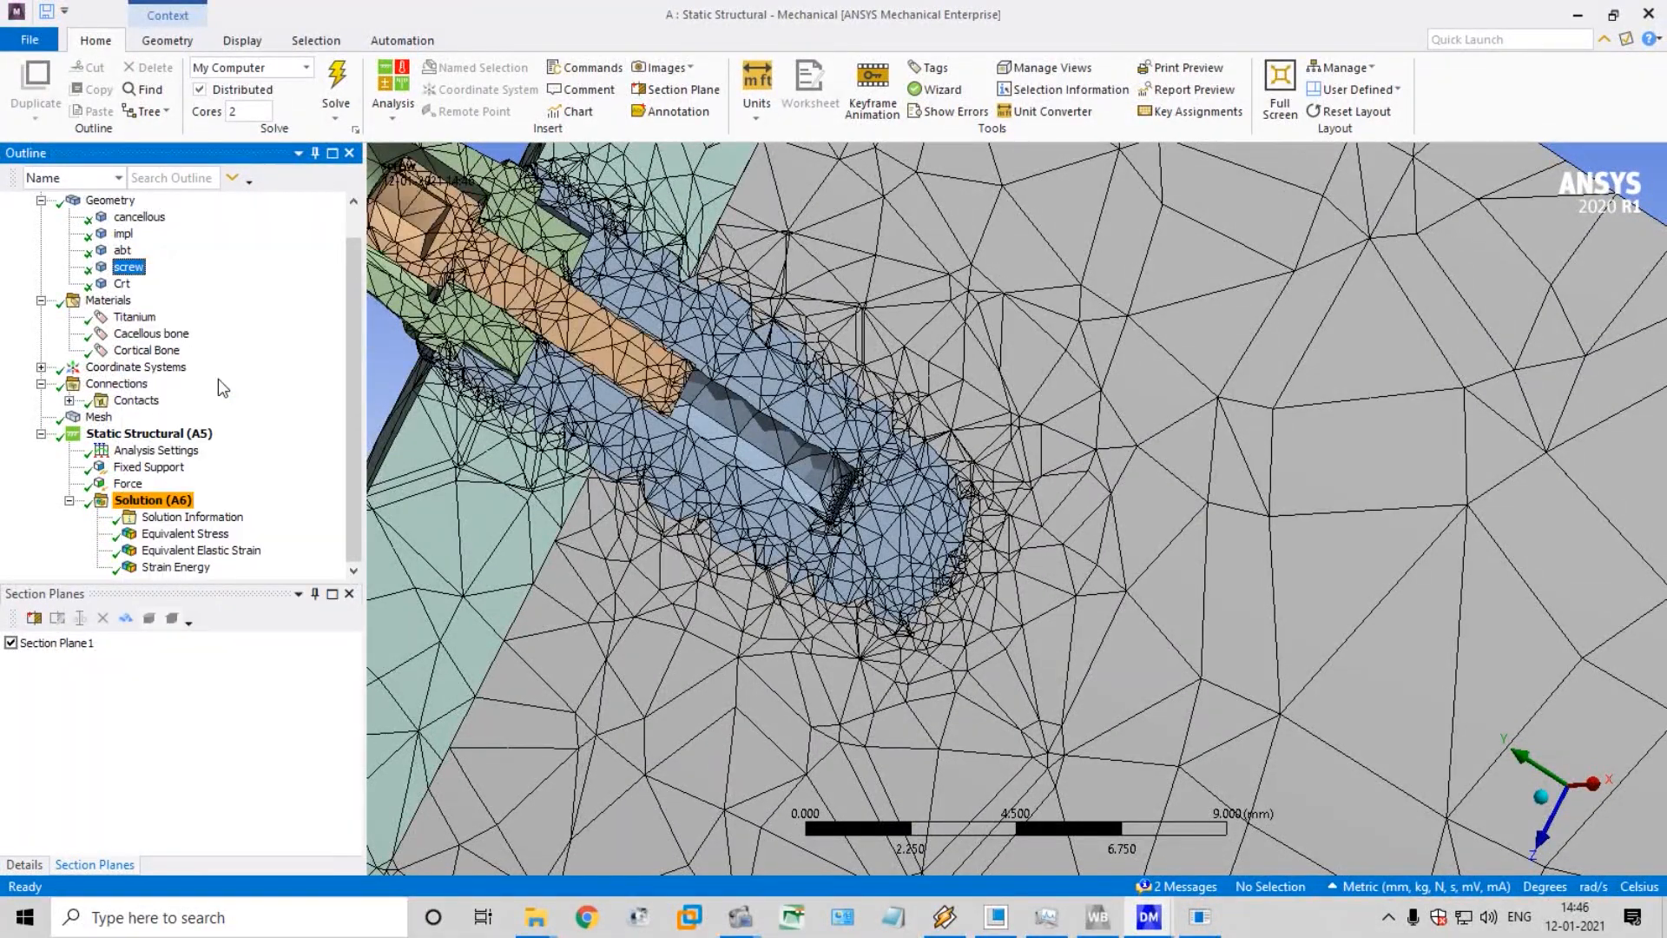
middle_click_drag(596, 367, 575, 375)
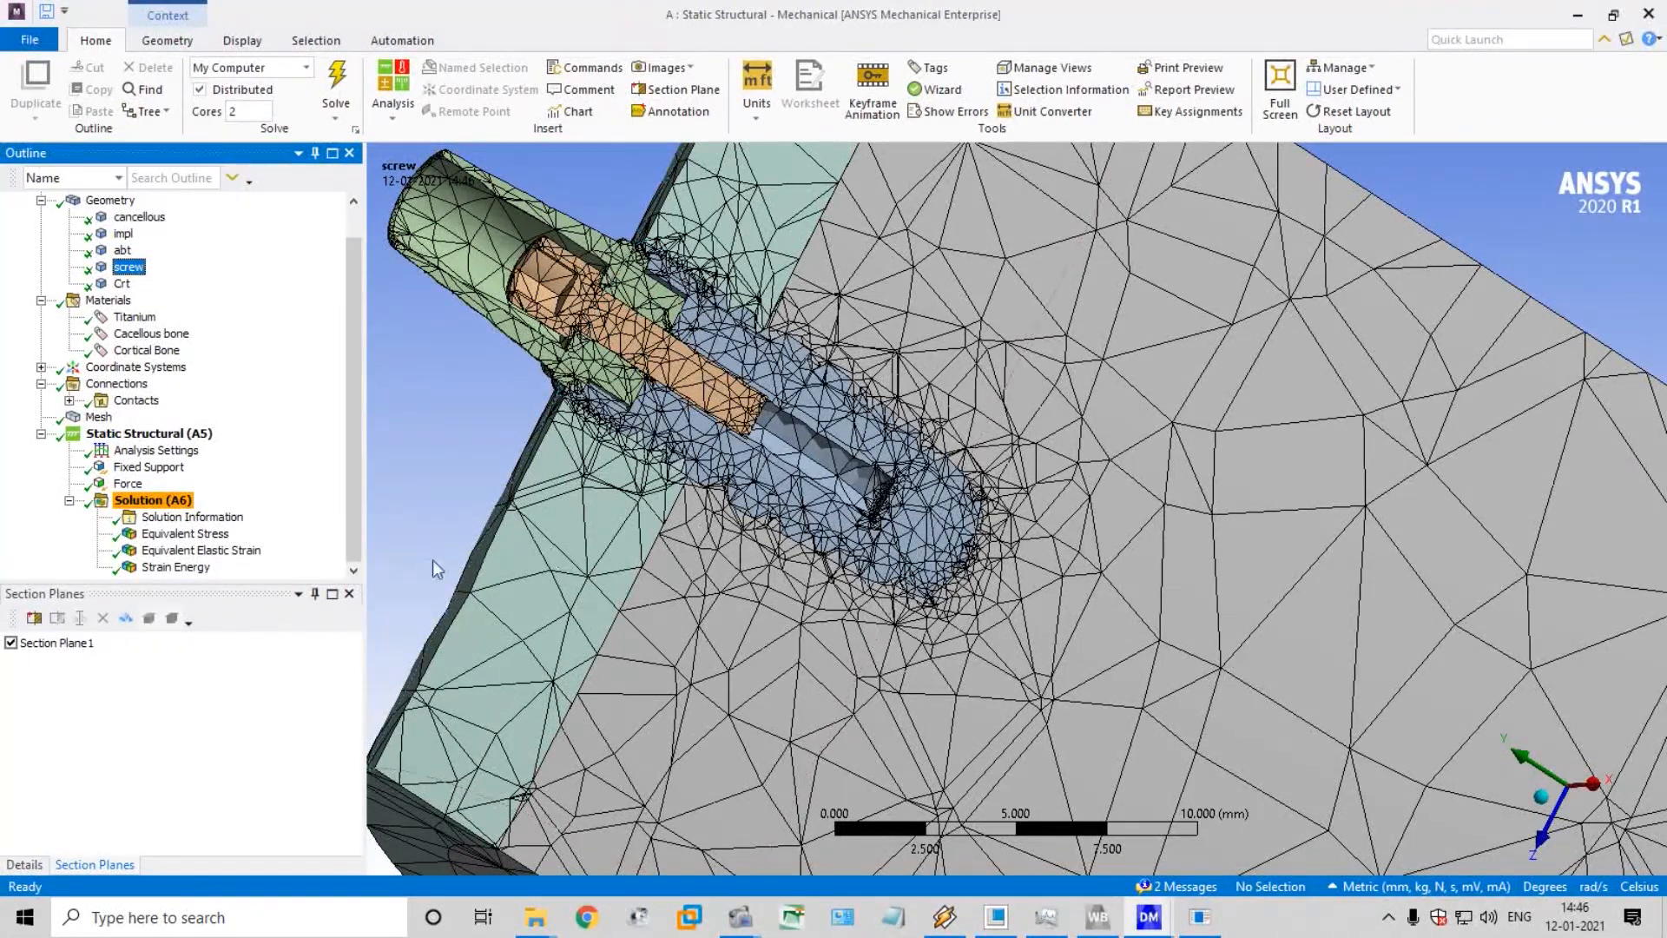
left_click(183, 550)
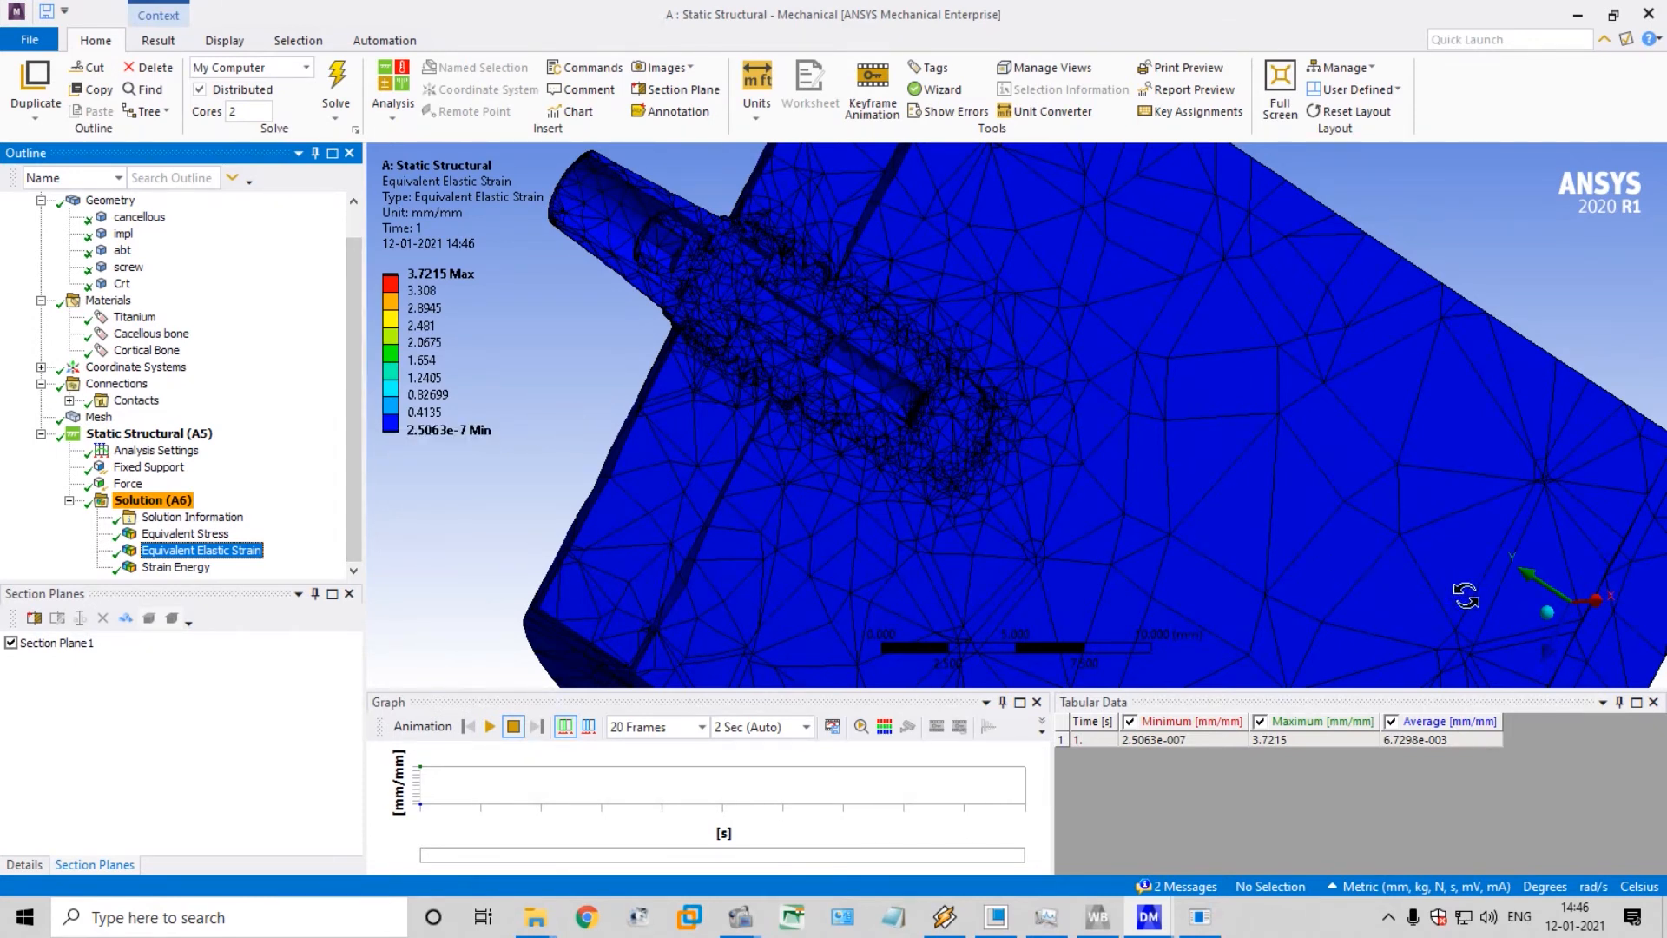
Orient the model to the isometric view and turn off Section Plane 1 to show the whole bone
left_click(1552, 662)
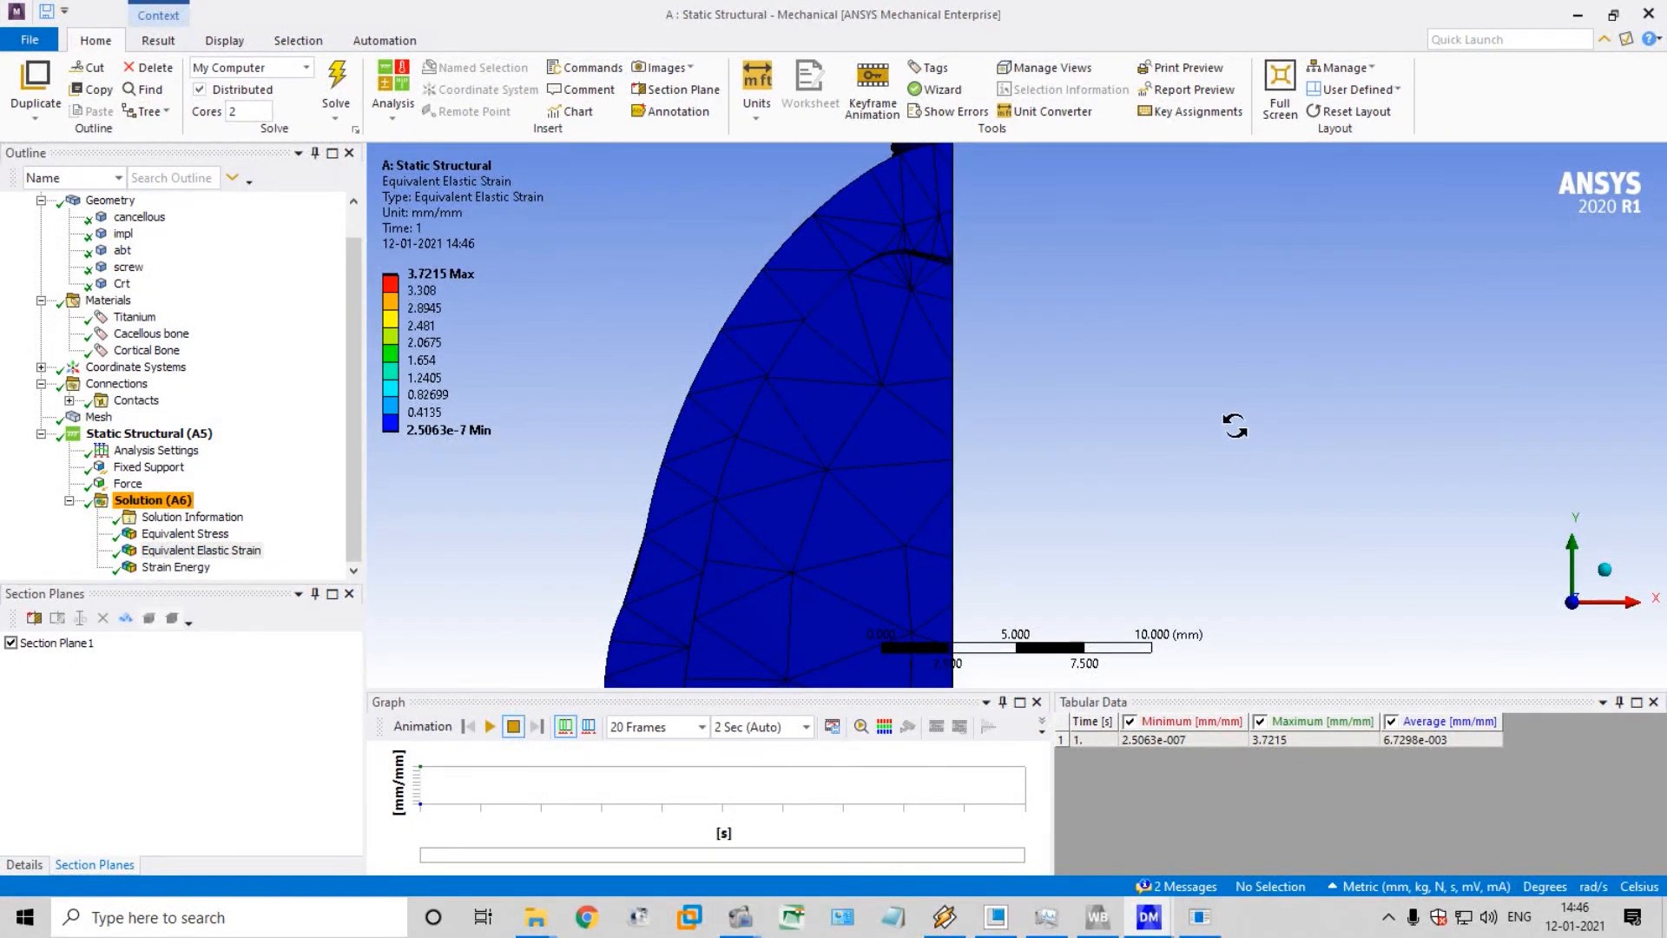
scroll(1233, 425, "up", 2)
scroll(1233, 425, "down", 5)
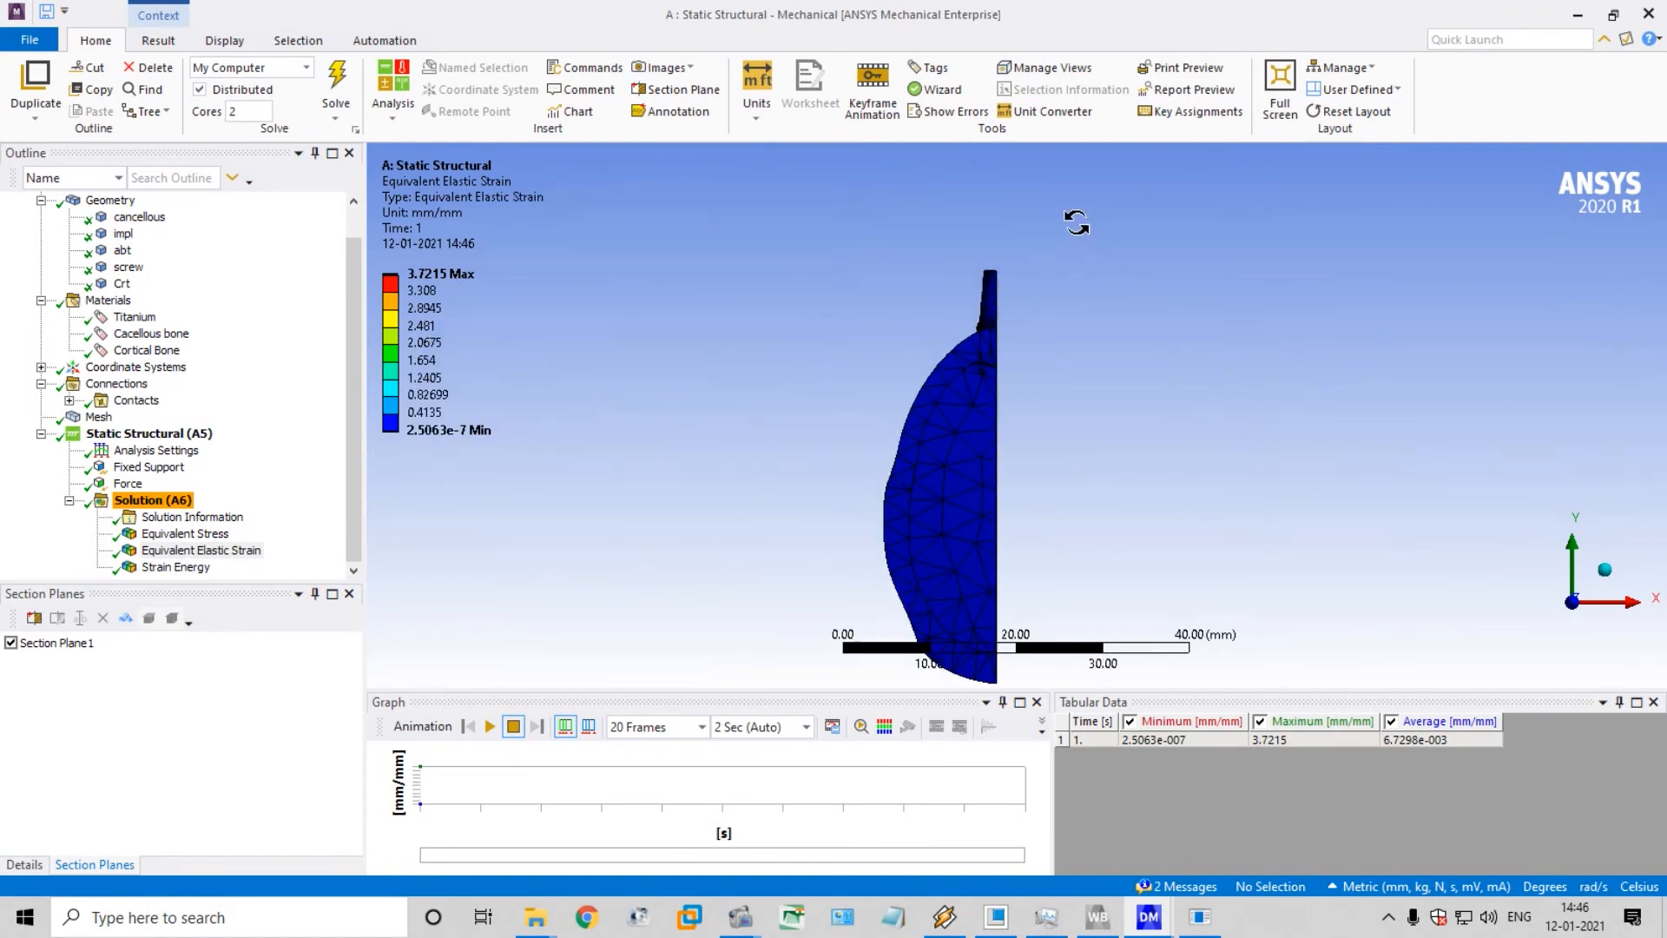
left_click(1604, 570)
scroll(1028, 449, "up", 3)
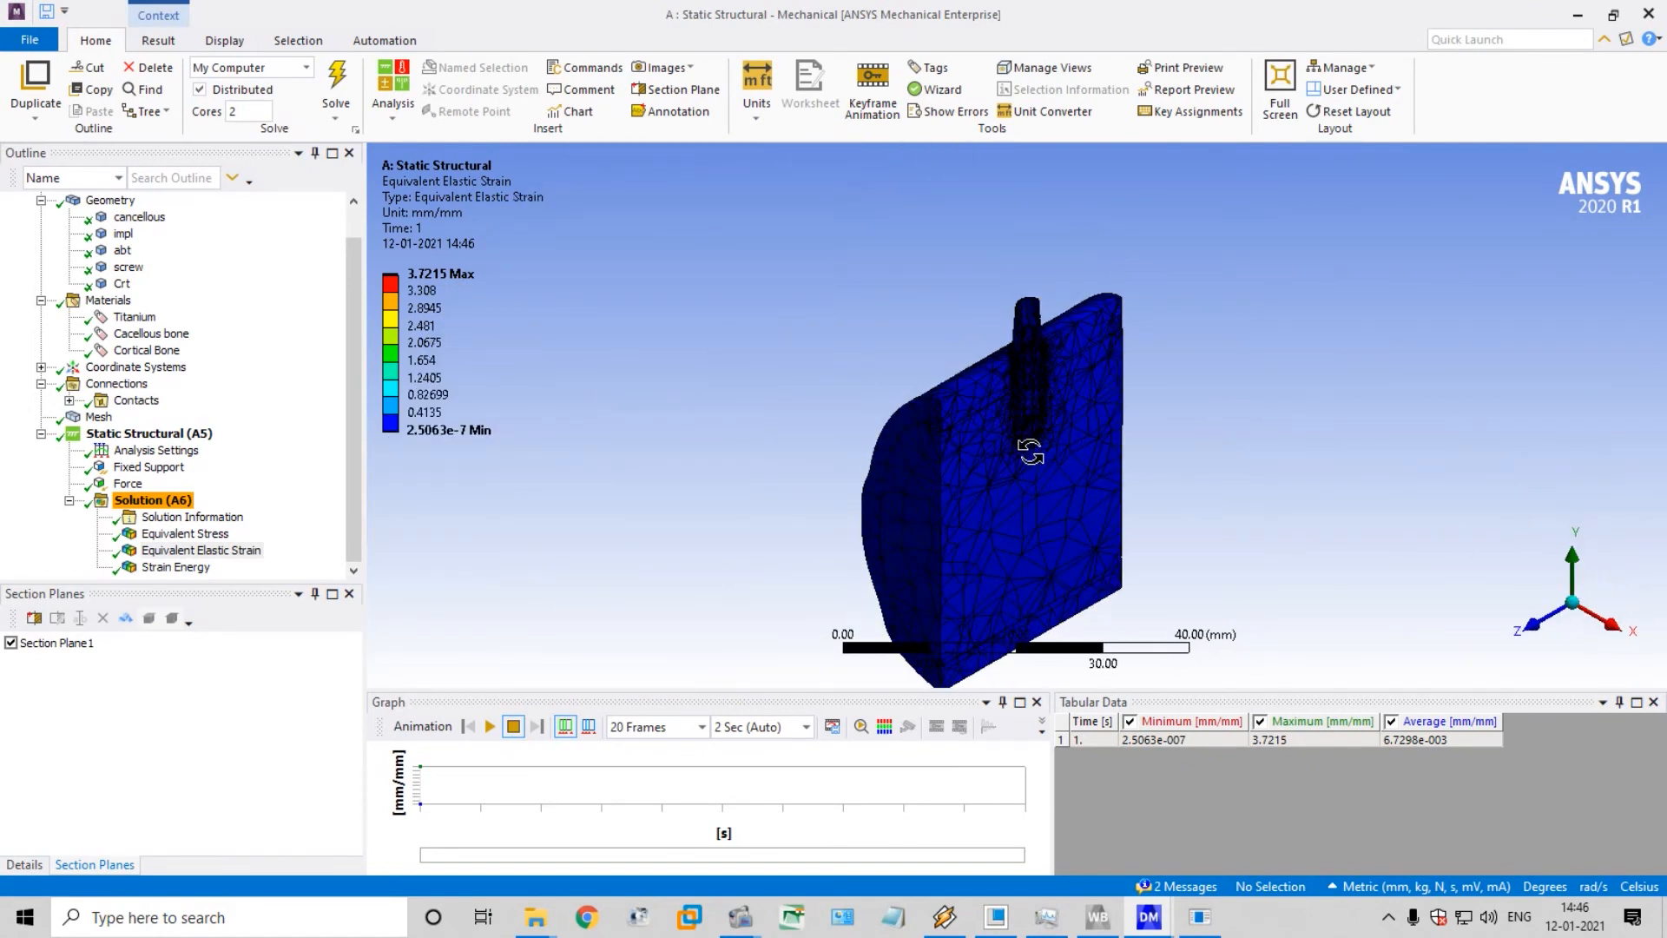
left_click(11, 644)
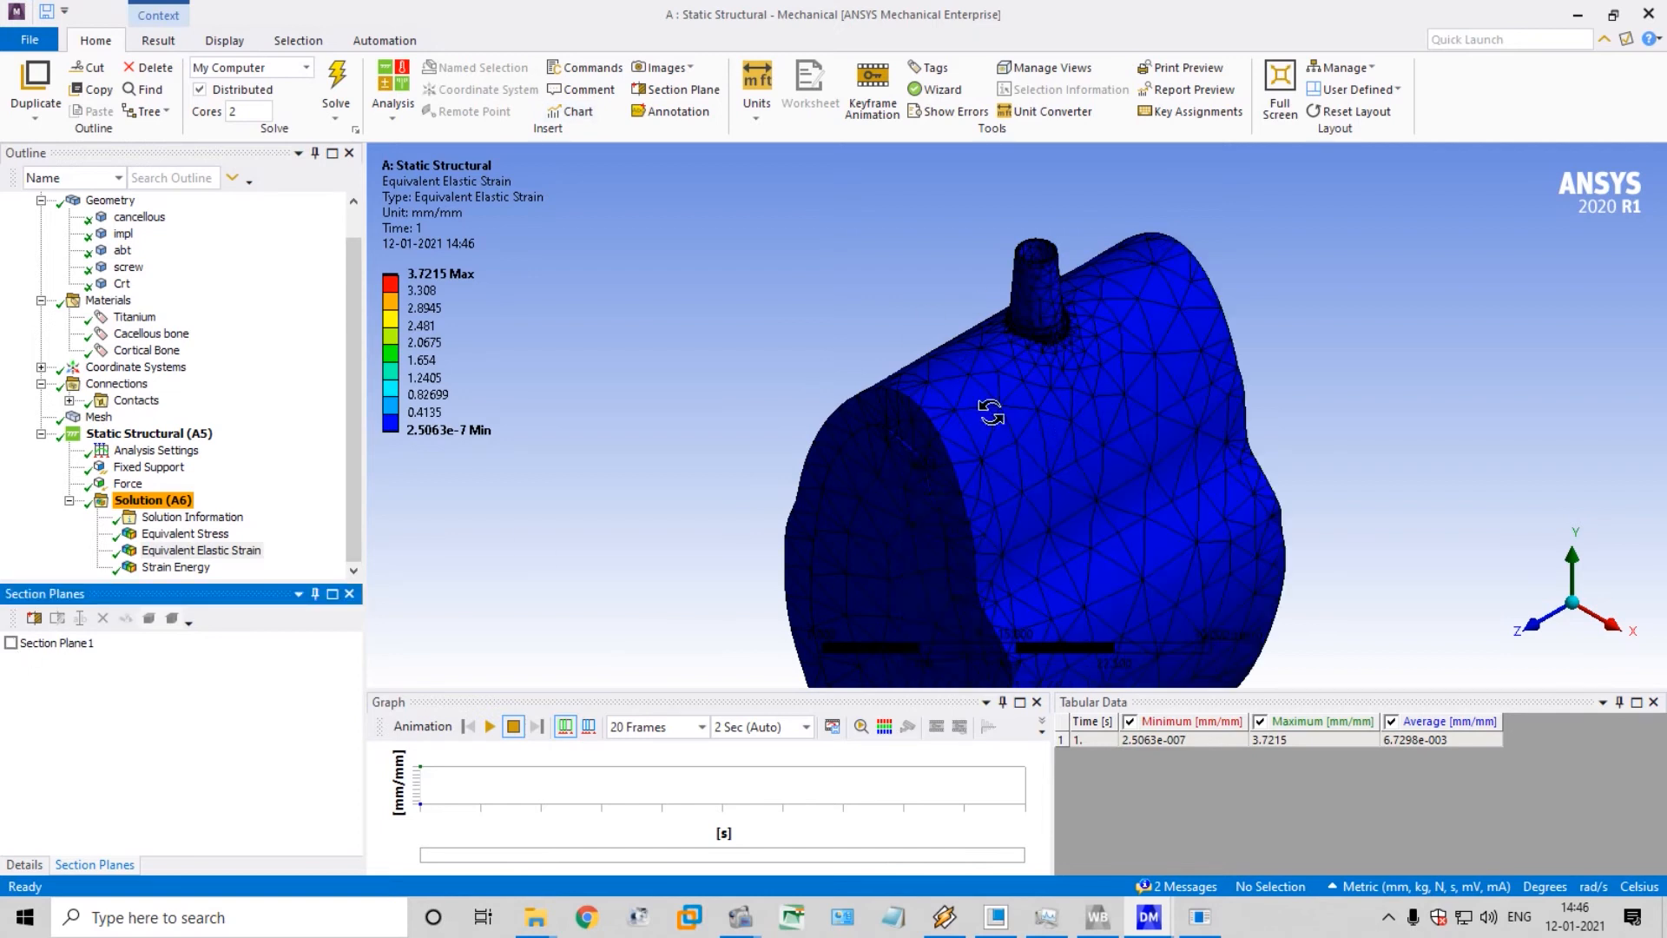
Switch to Workbench and save the project as 3DFEA_IMPLANT AND MANDI_BONE in the desktop folder 3D Model Implant and Bone
left_click(1578, 15)
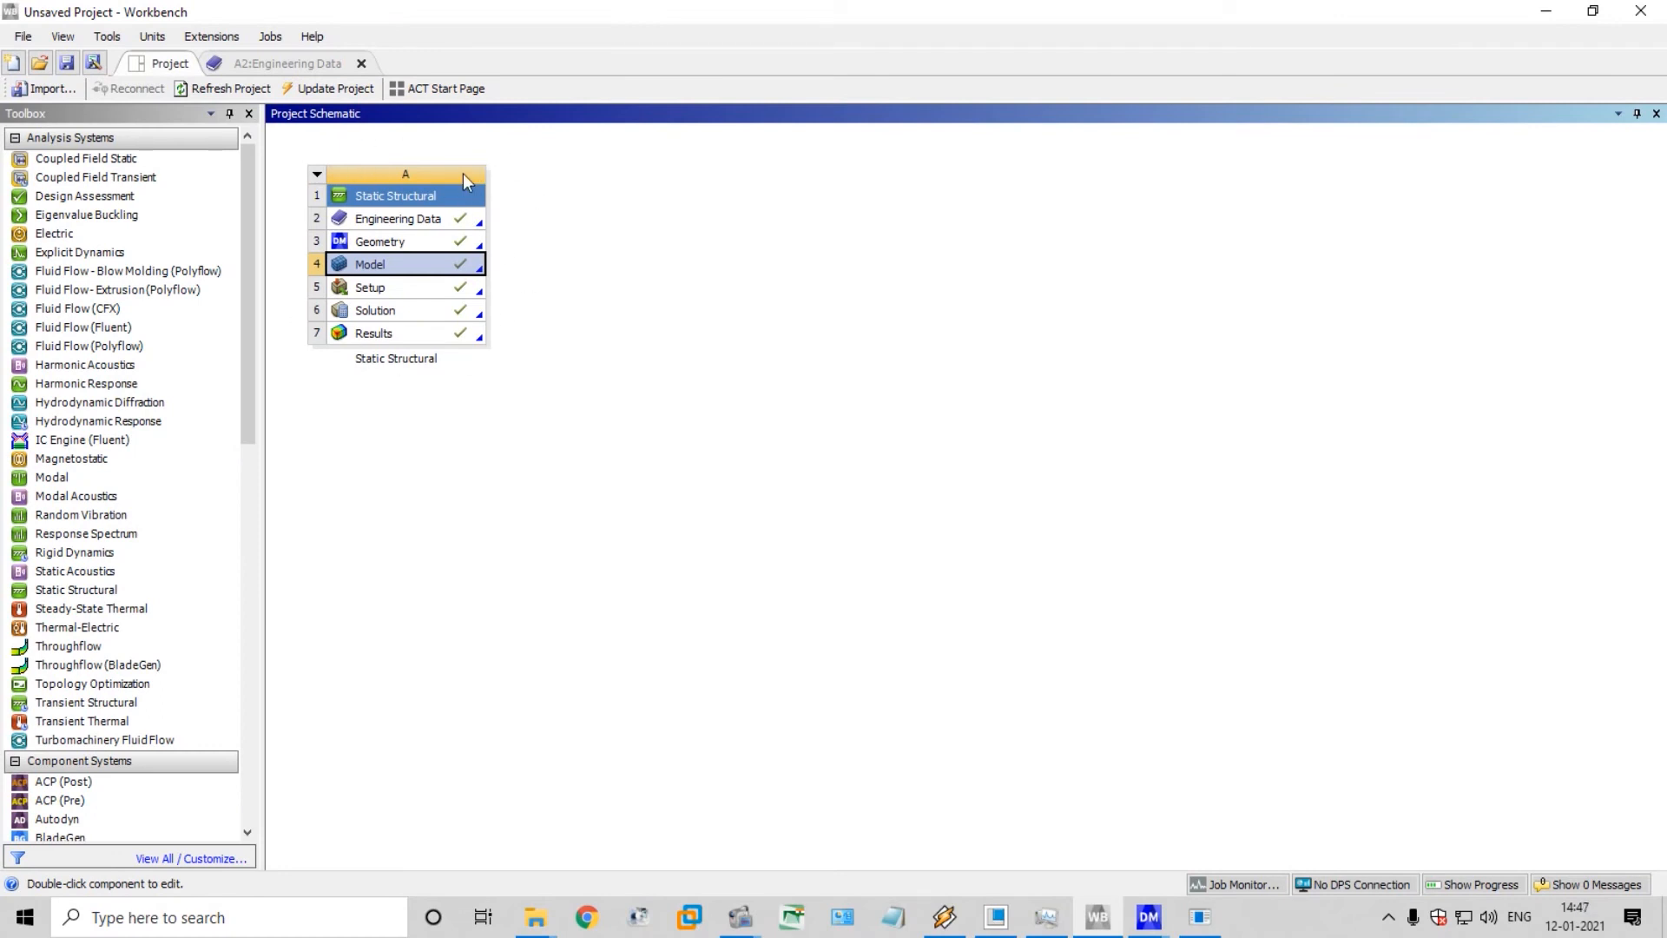
left_click(23, 40)
left_click(41, 105)
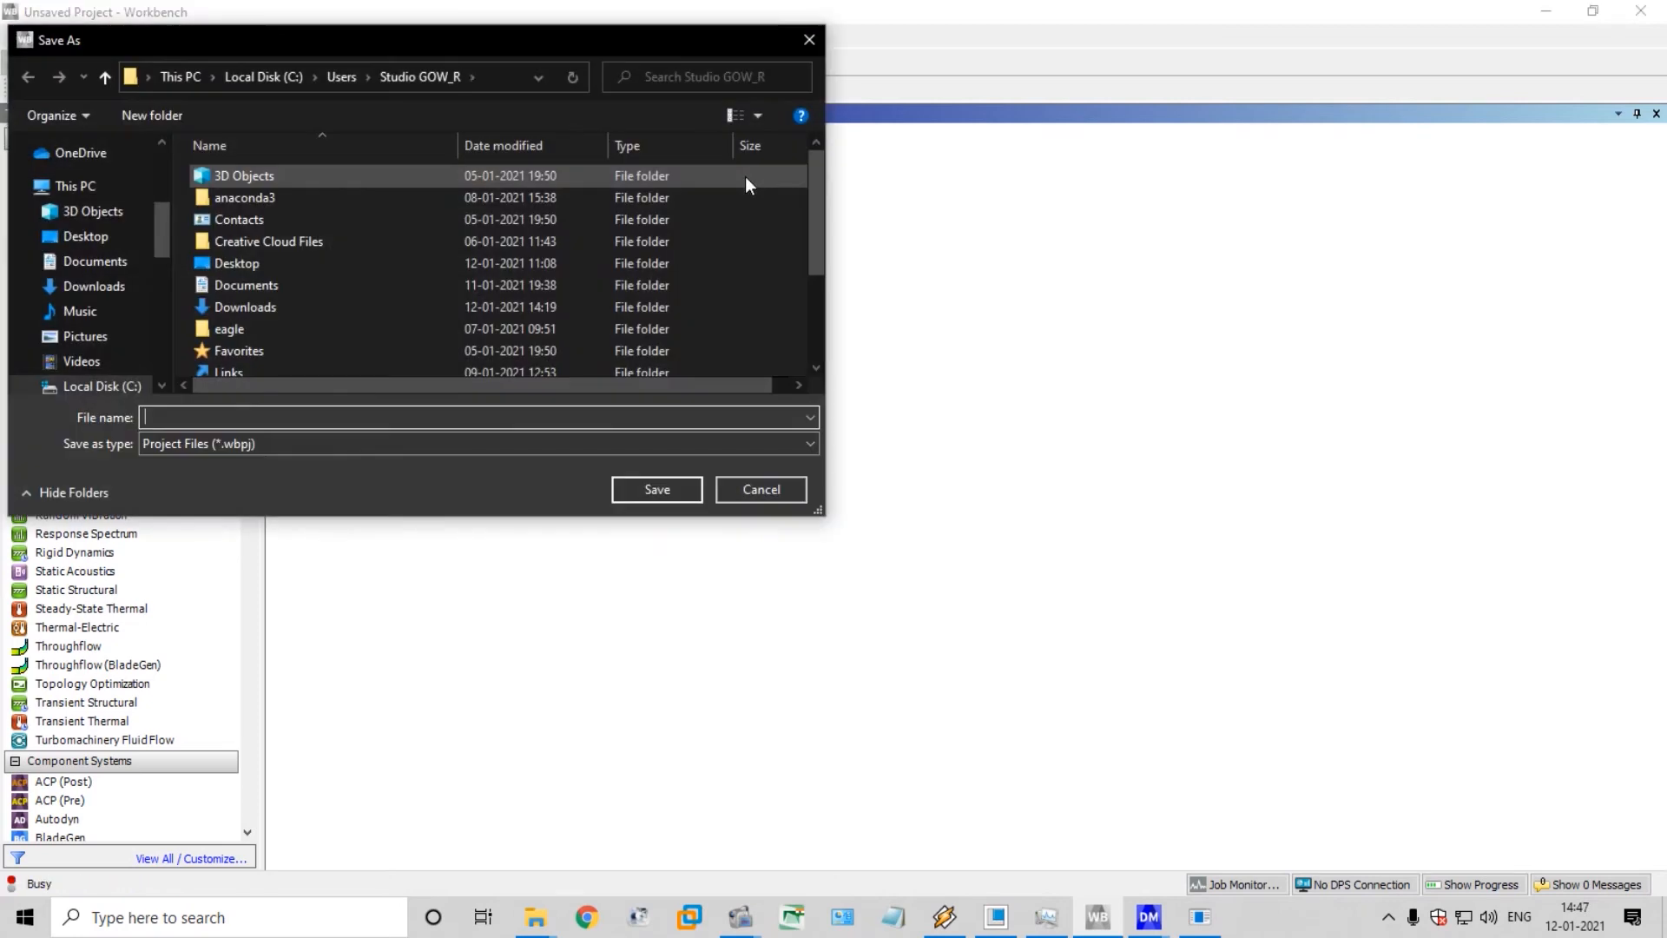
left_click(78, 236)
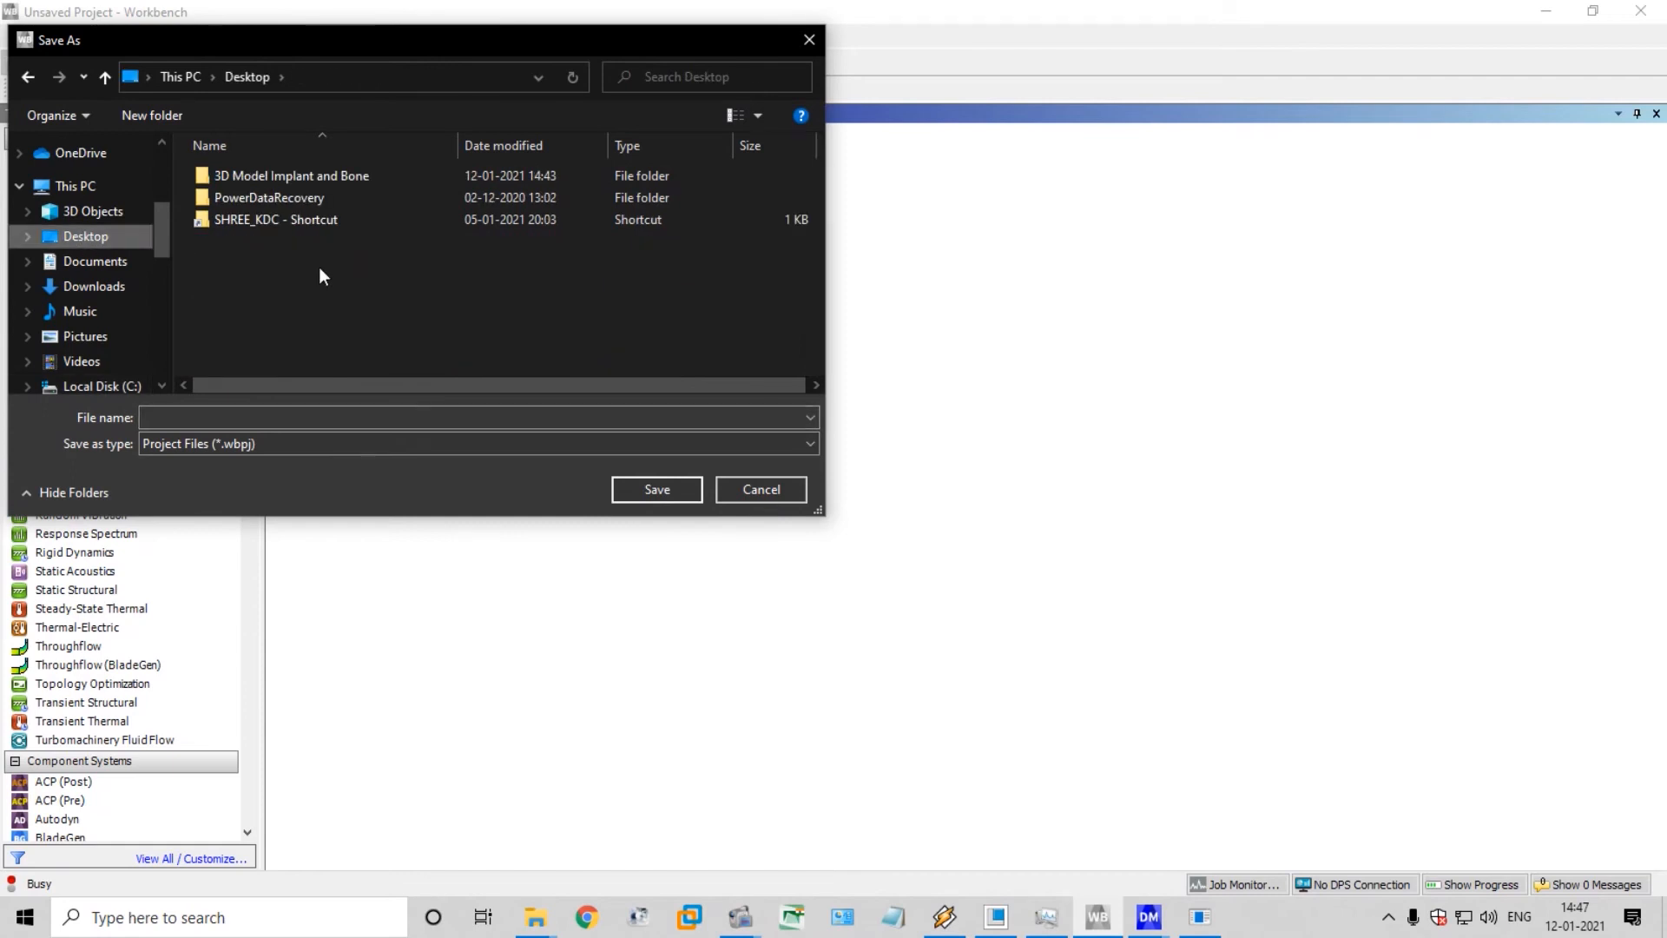
double_click(326, 175)
left_click(245, 418)
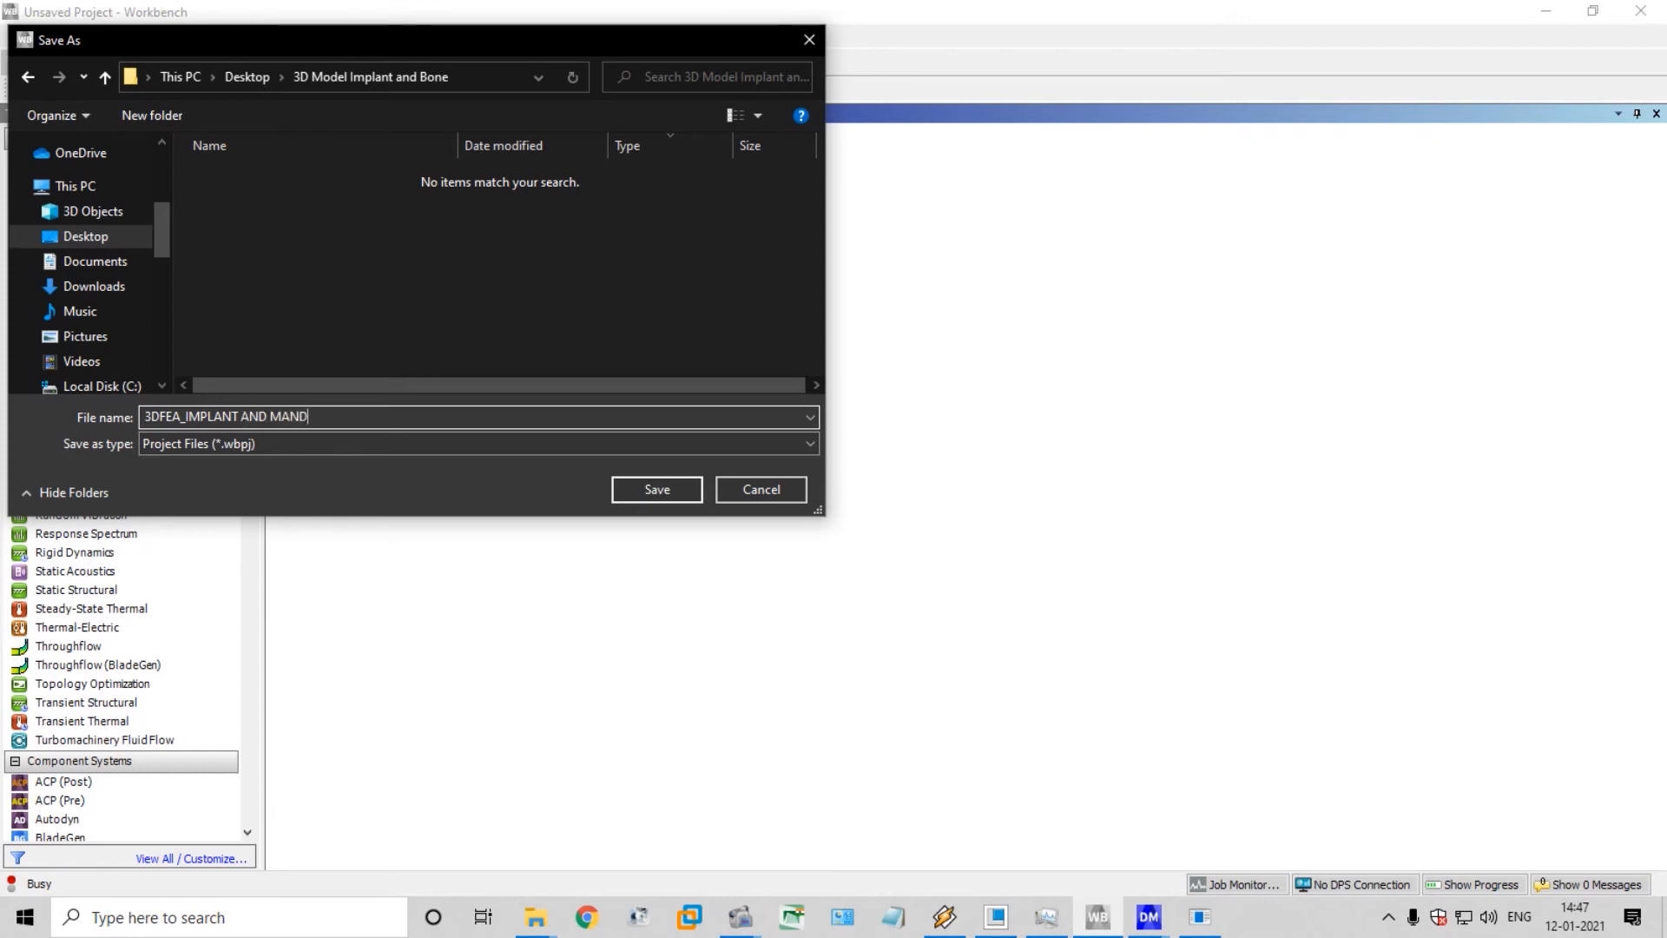
type("_BONE")
key("Return")
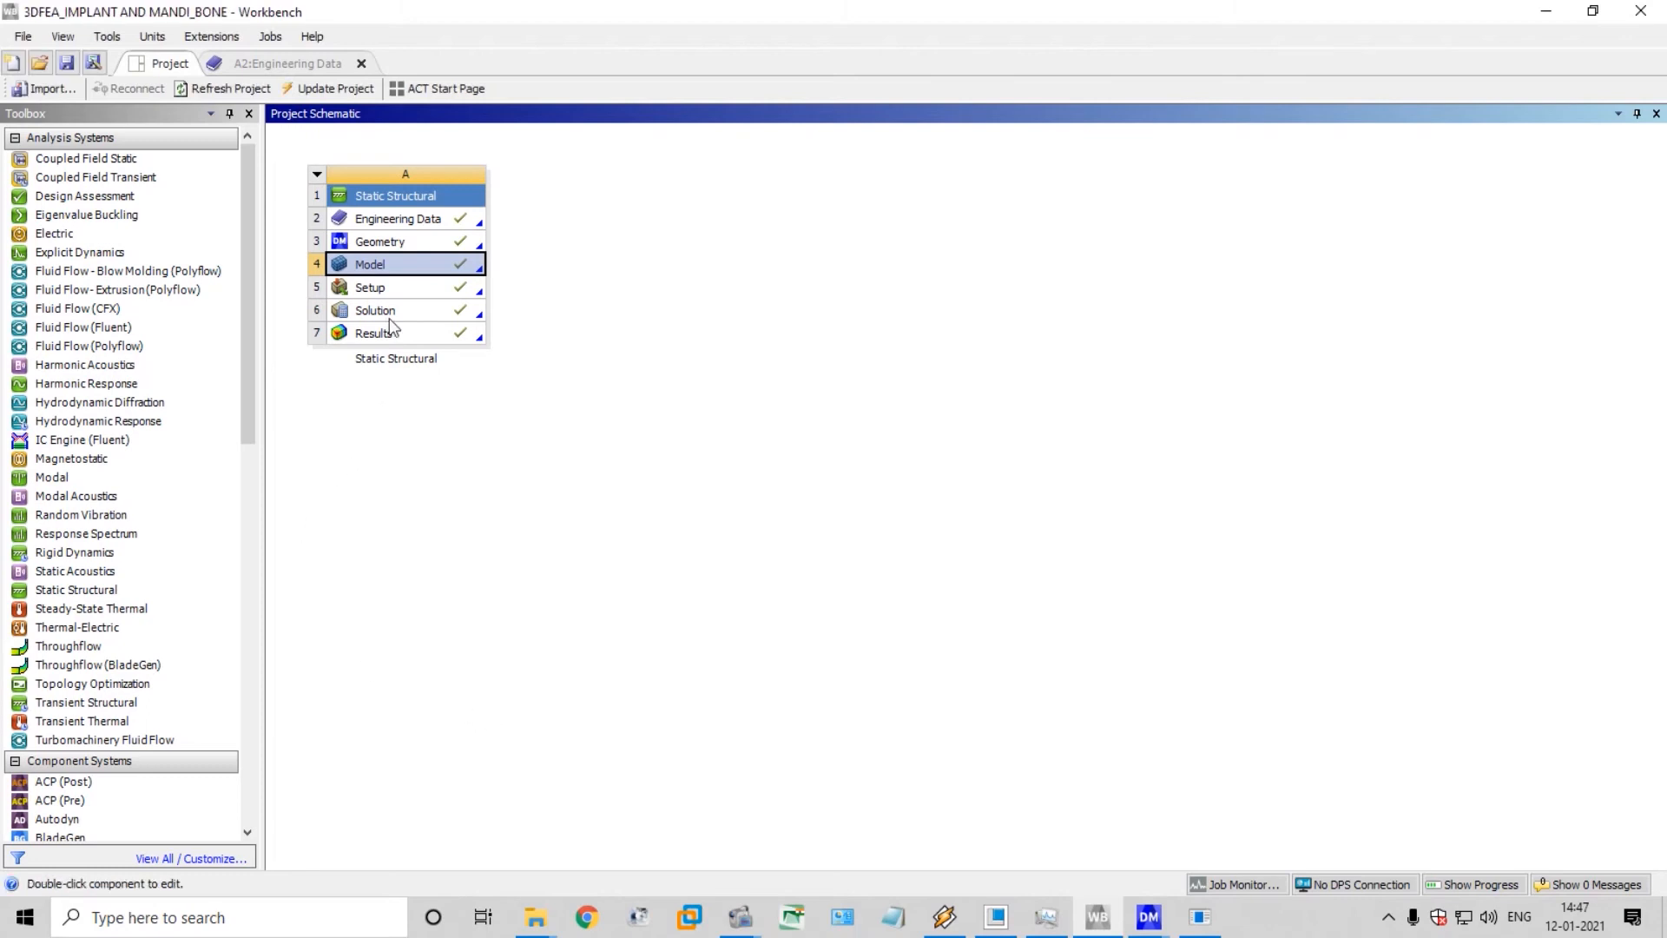
Duplicate the Static Structural system and rename the original system AXIAL LOAD
left_click(317, 175)
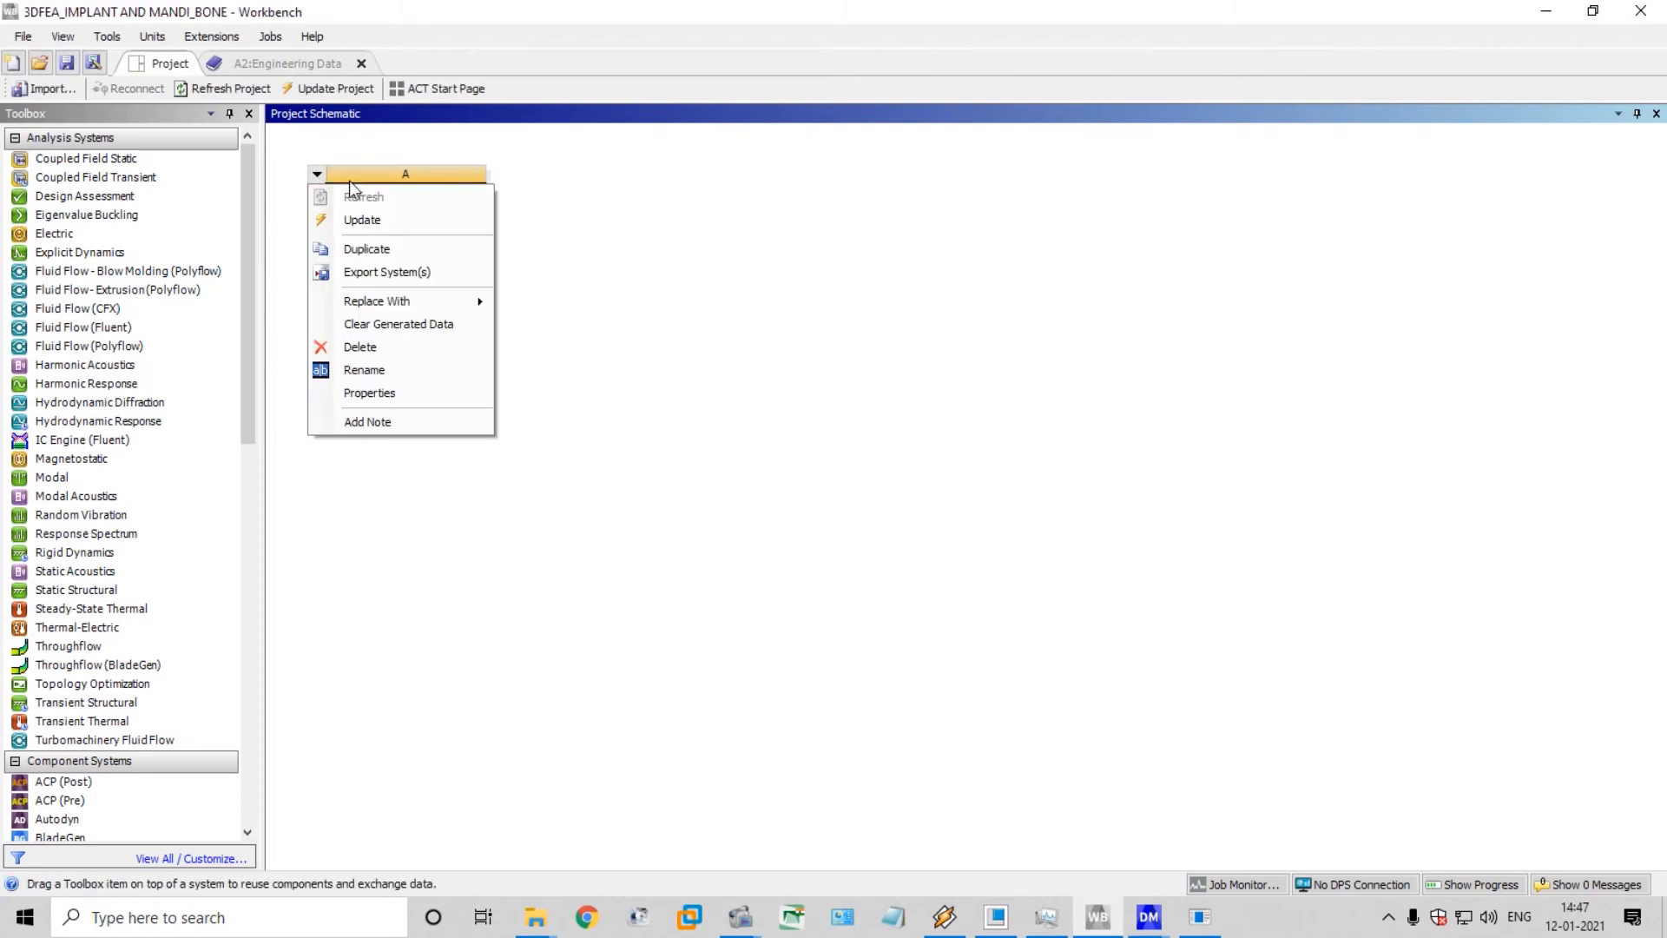
left_click(369, 249)
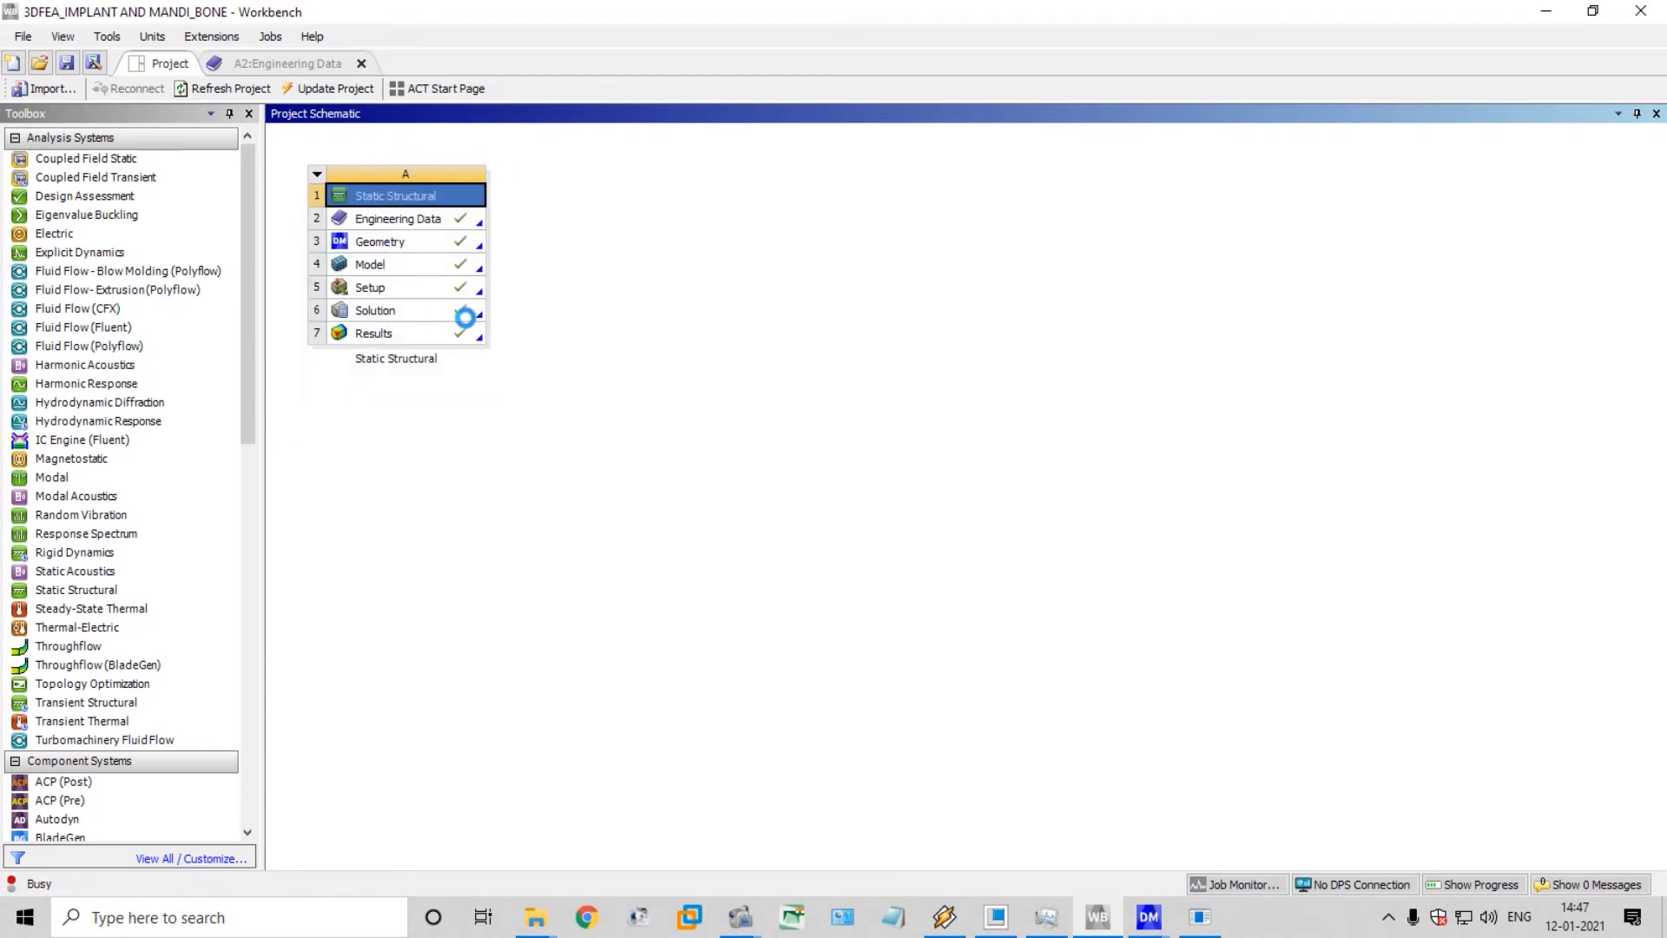
double_click(408, 360)
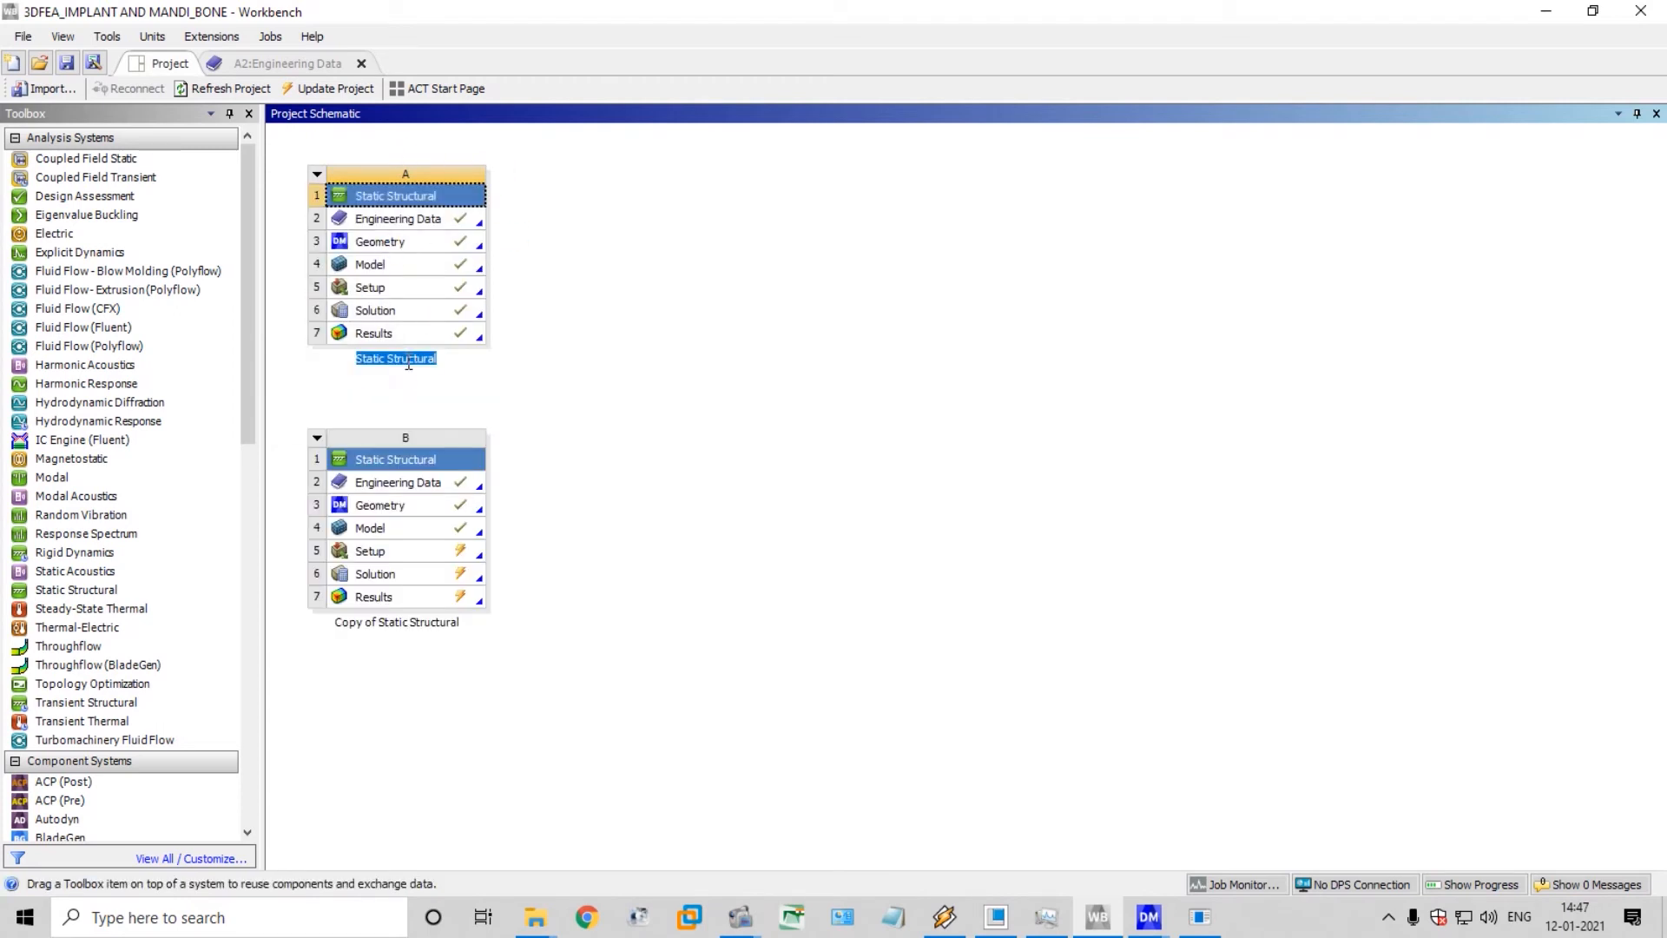
type("AXIAL LOAD")
key("Return")
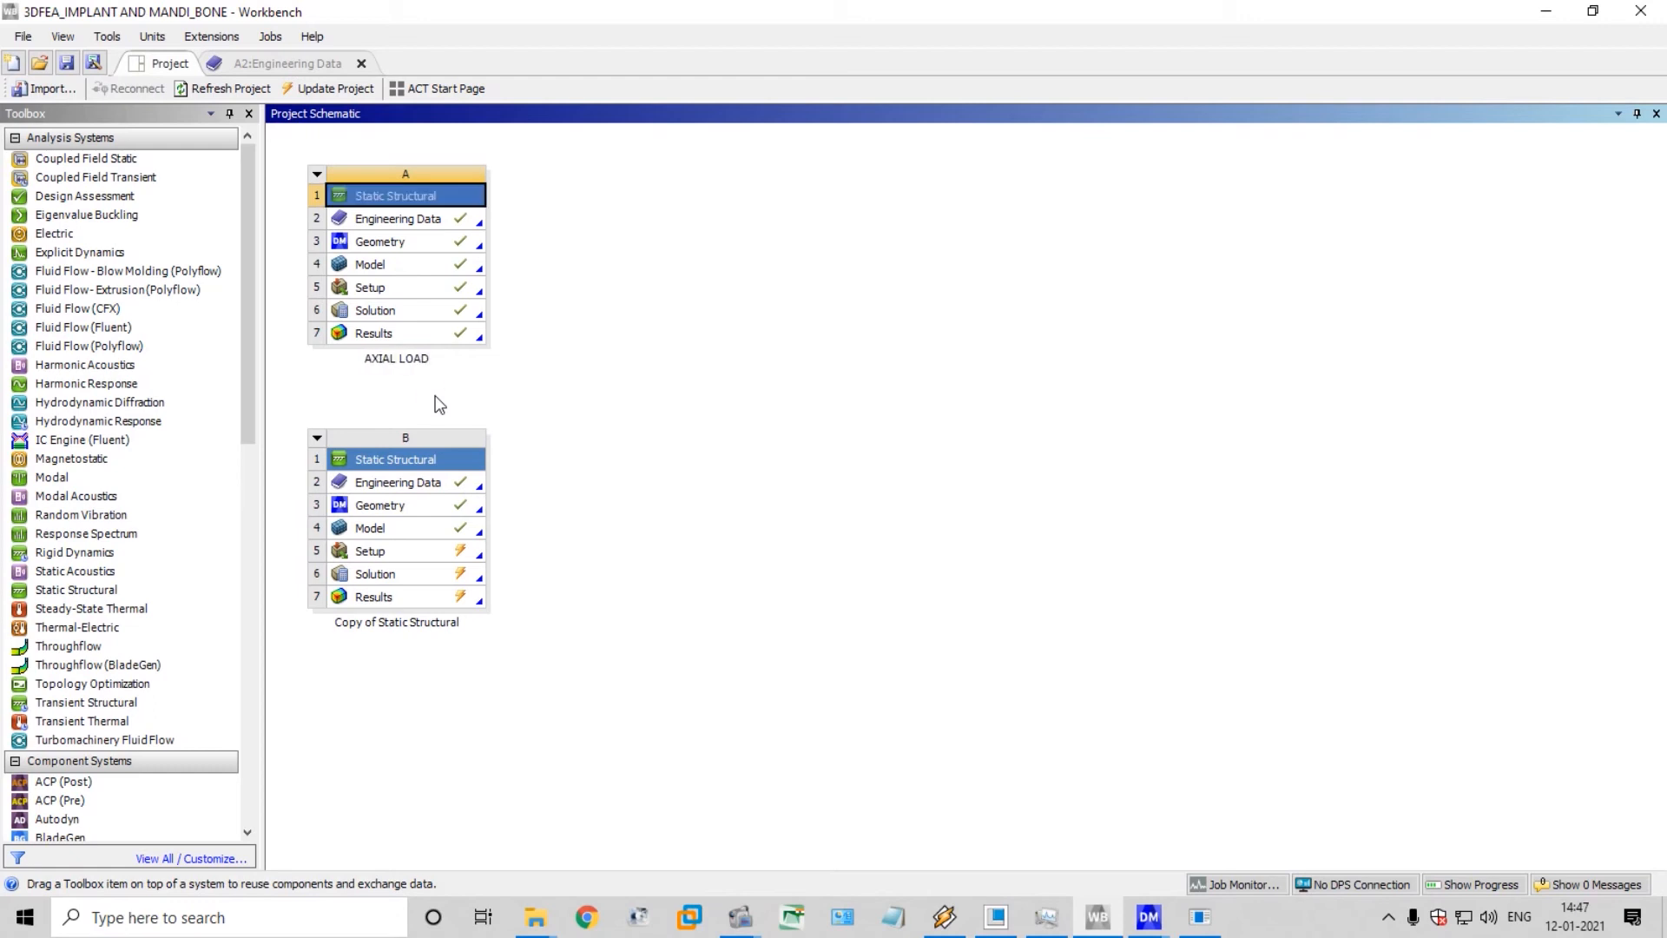
Rename the copied Static Structural system MESIODISTAL
double_click(341, 622)
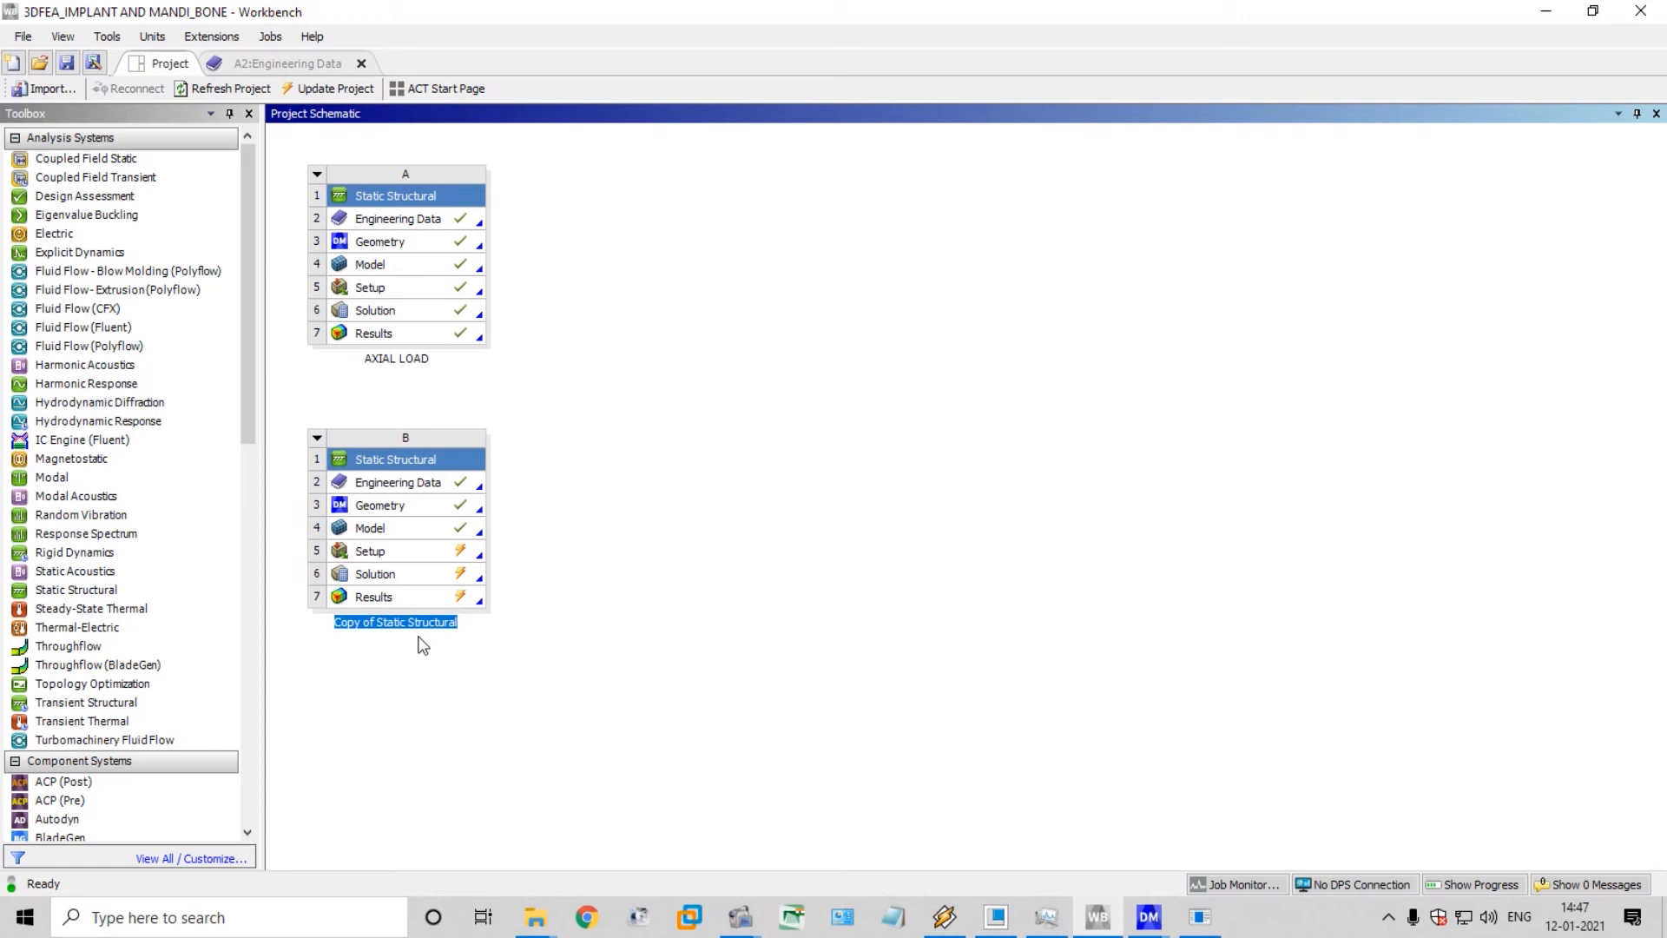
type("MES")
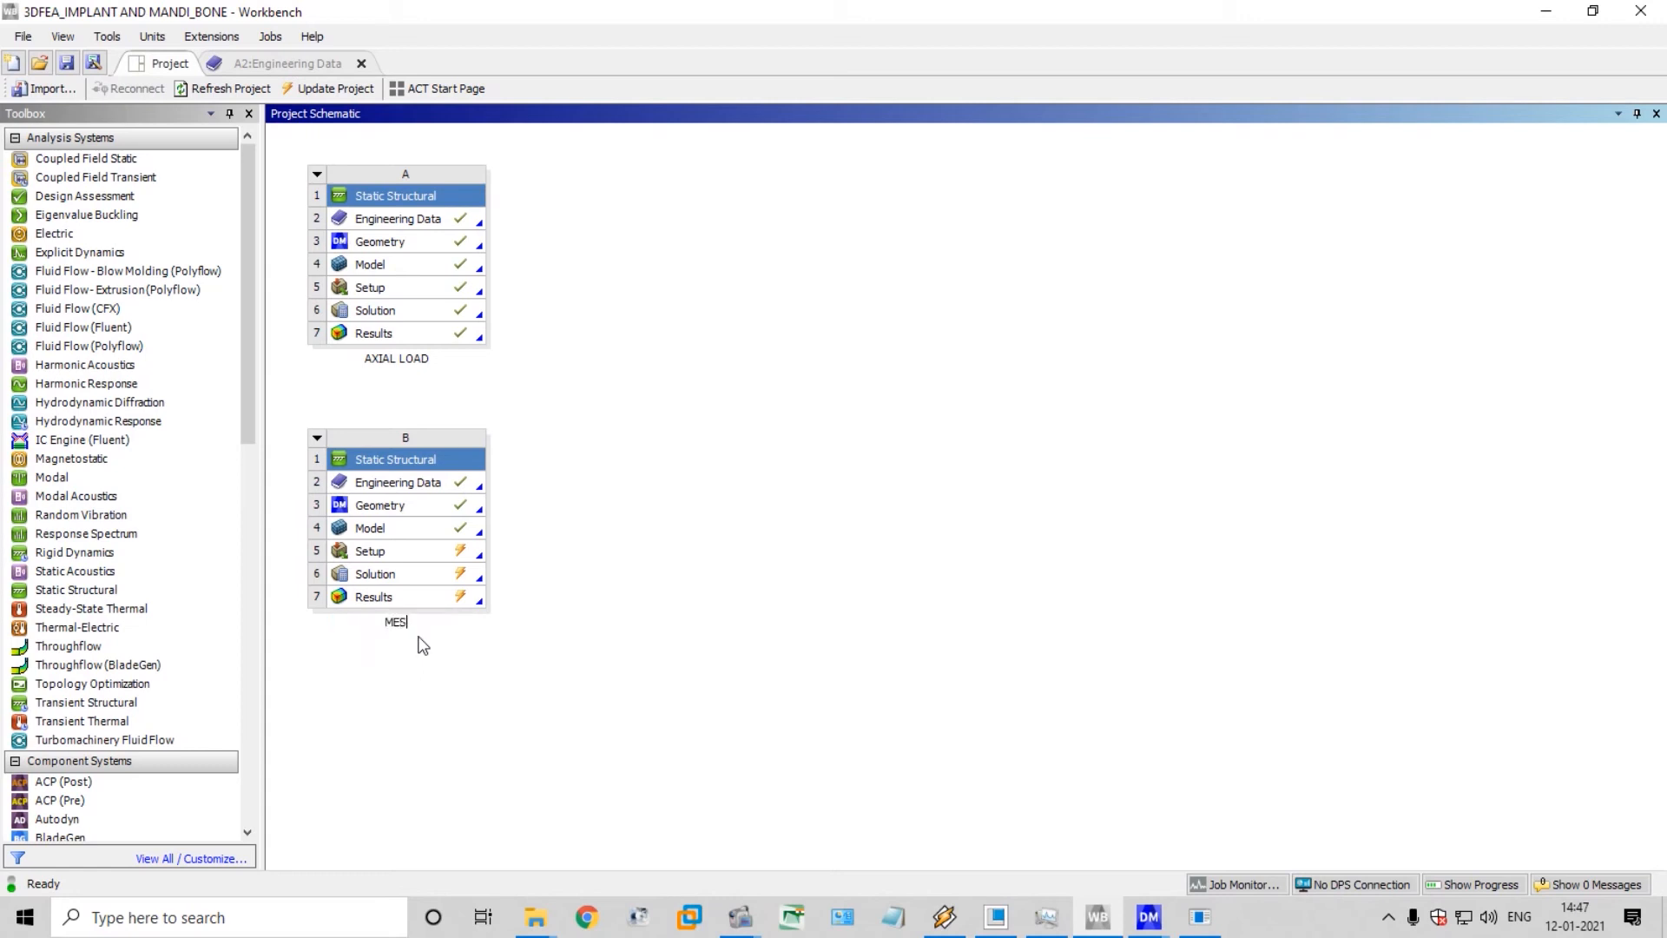
type("IODISTAL")
key("Return")
Open the MESIODISTAL system's model in Mechanical and close the AXIAL LOAD DesignModeler window
left_click(434, 538)
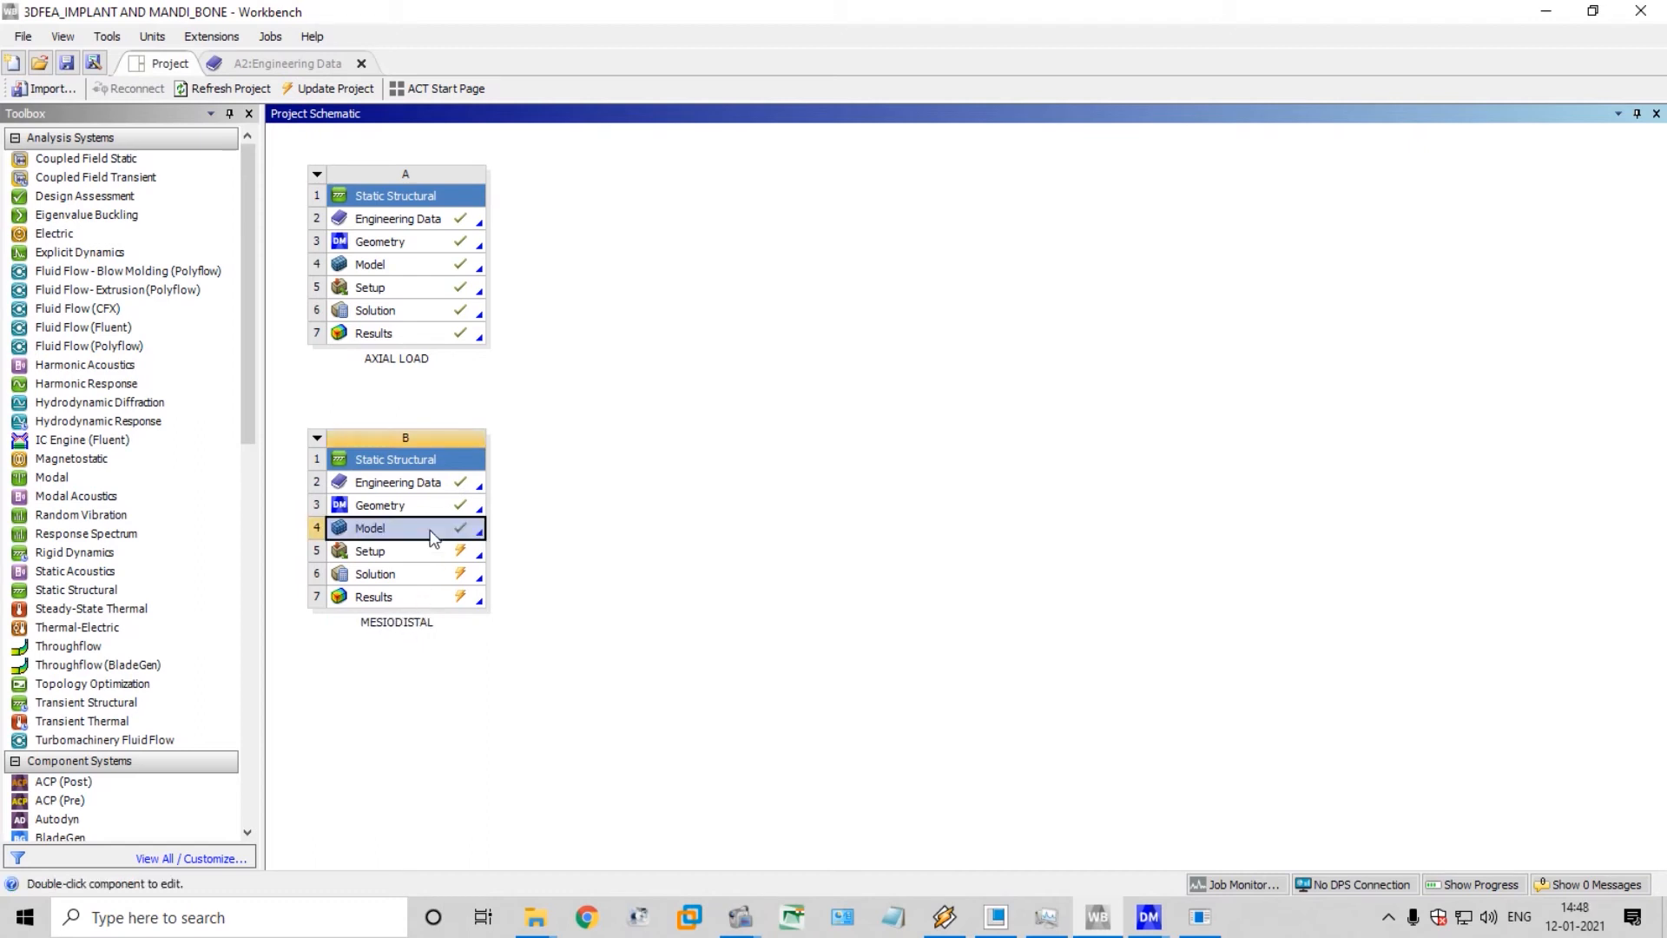
left_click(434, 555)
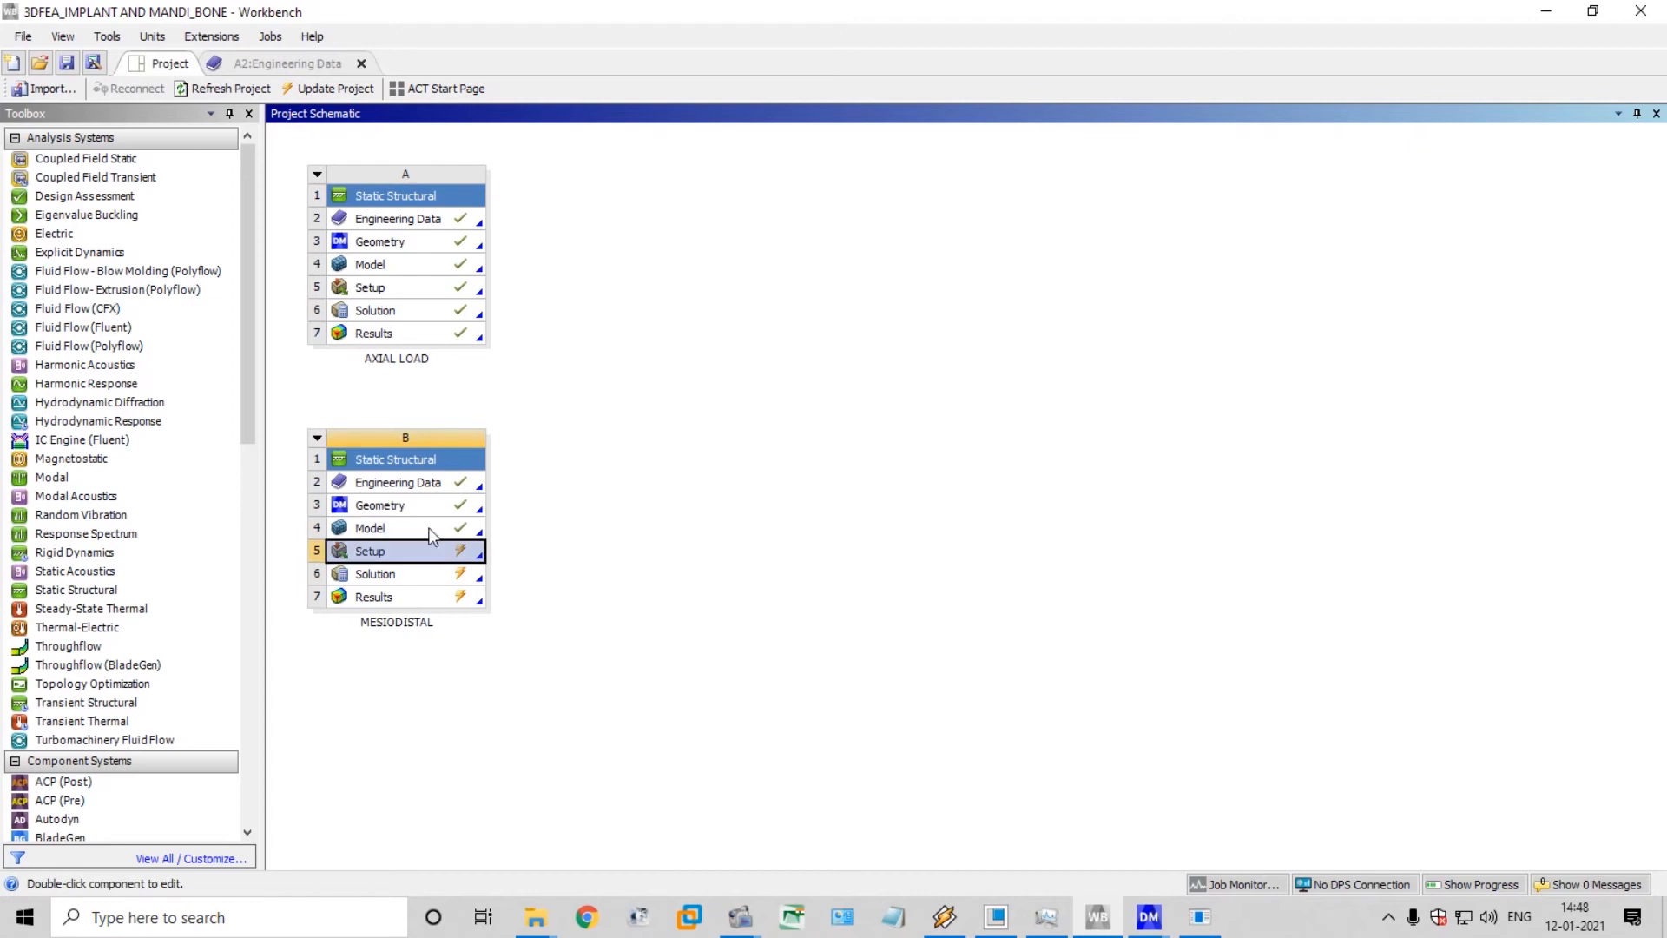
right_click(432, 531)
left_click(575, 537)
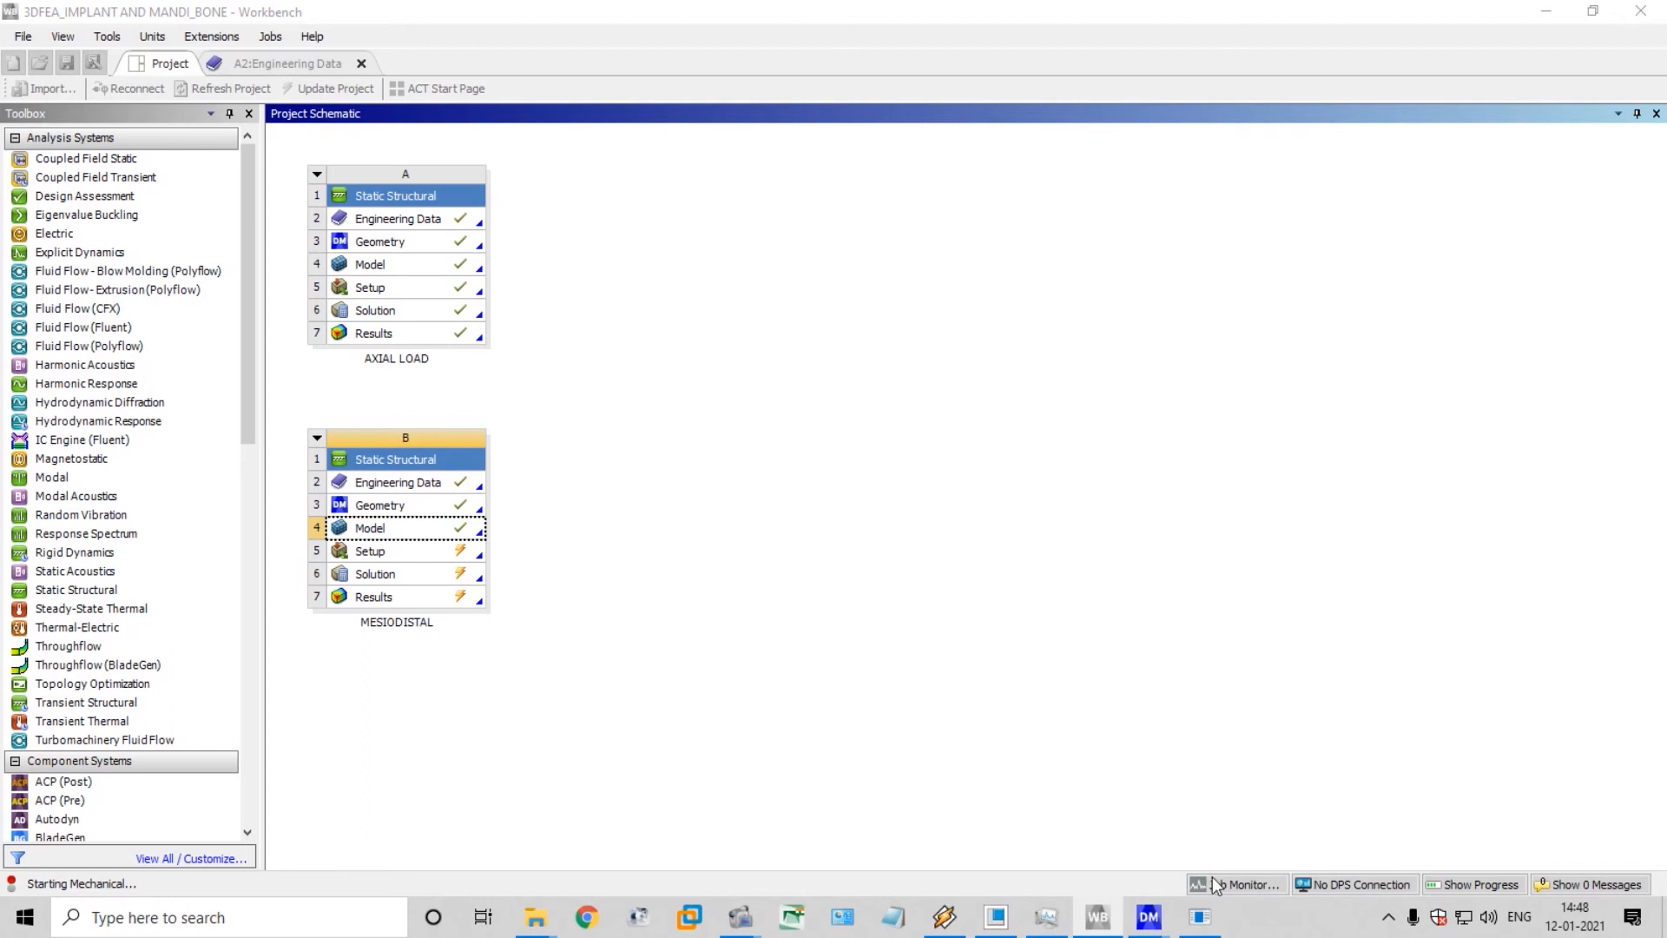
mouse_move(1154, 916)
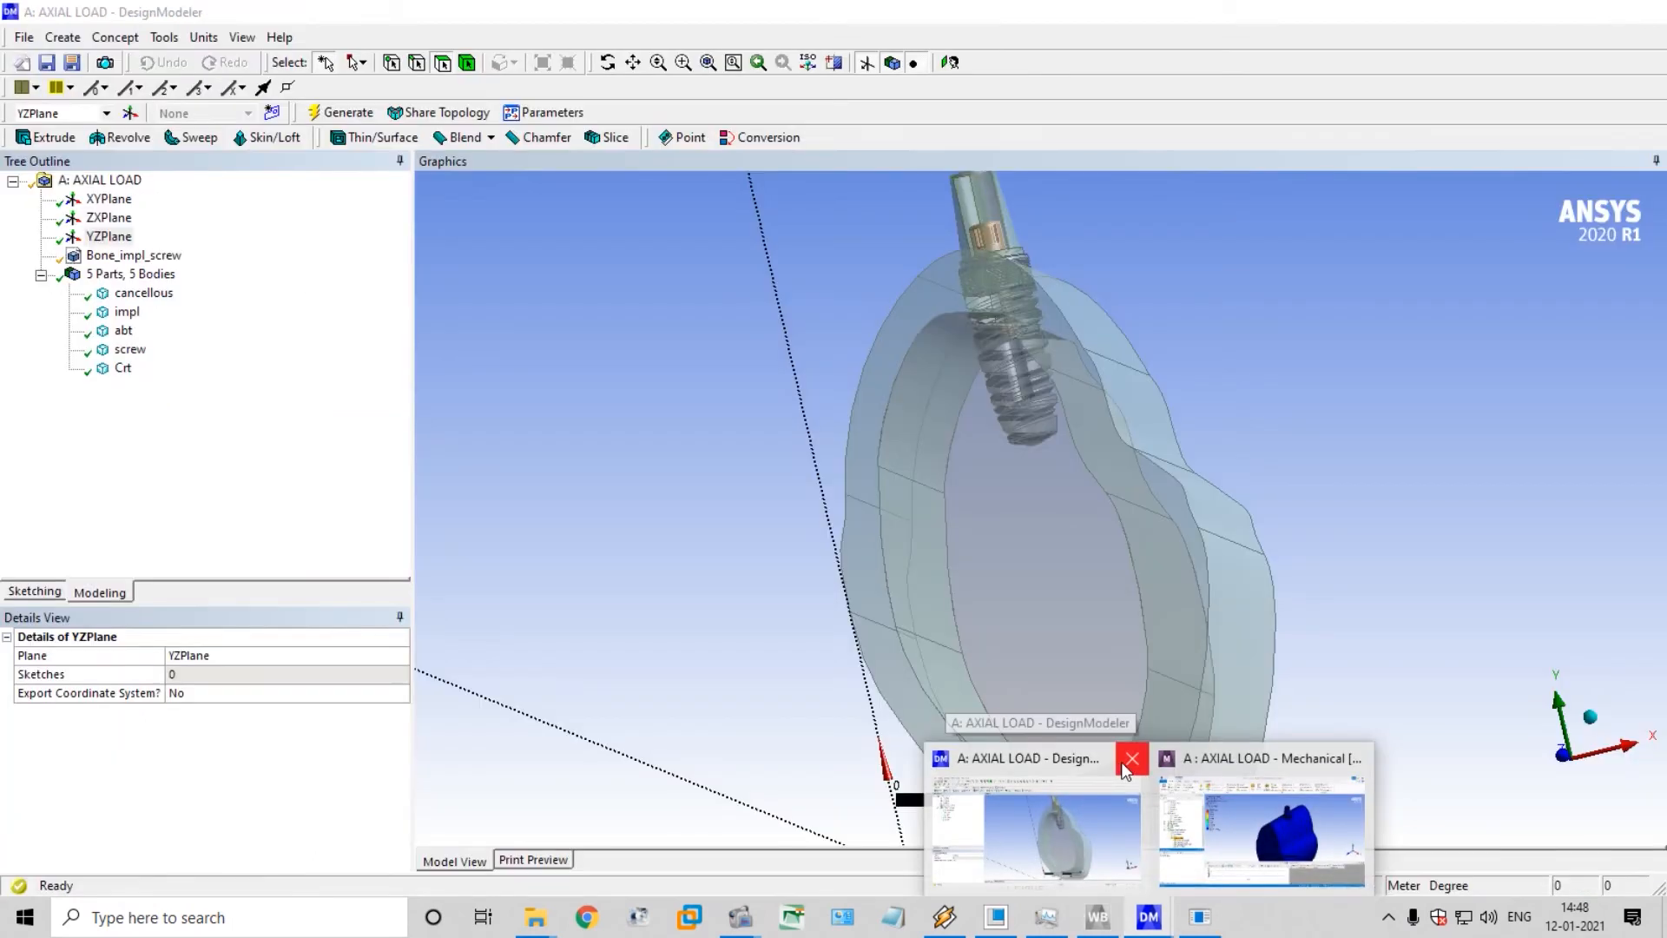
left_click(1128, 762)
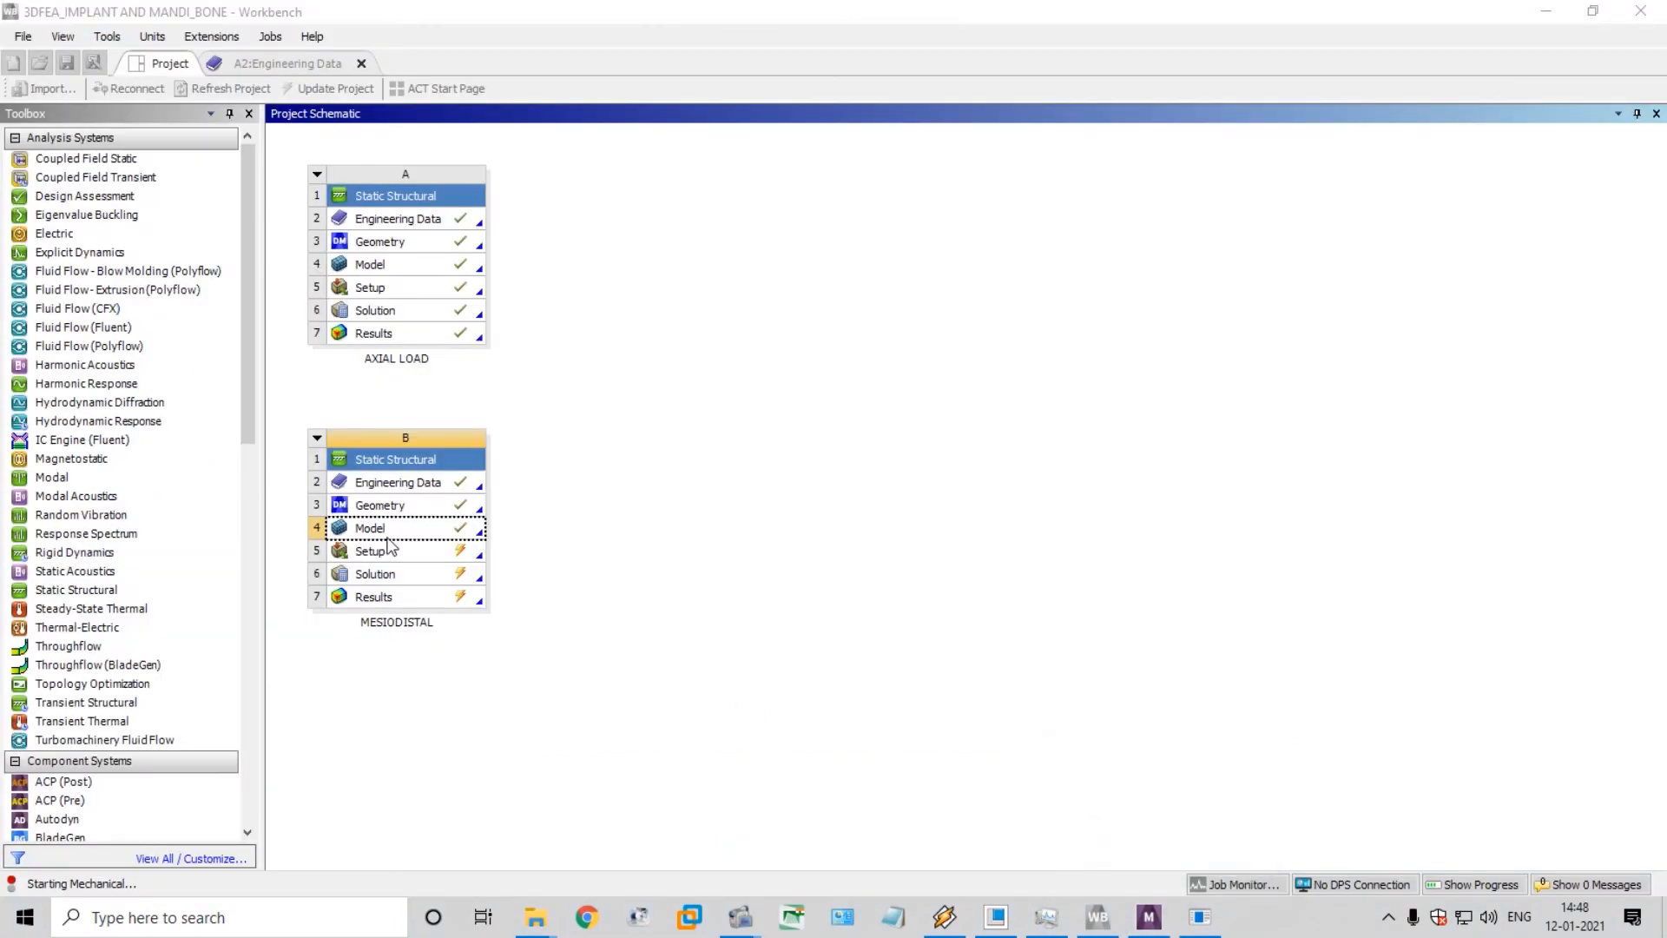
left_click(409, 530)
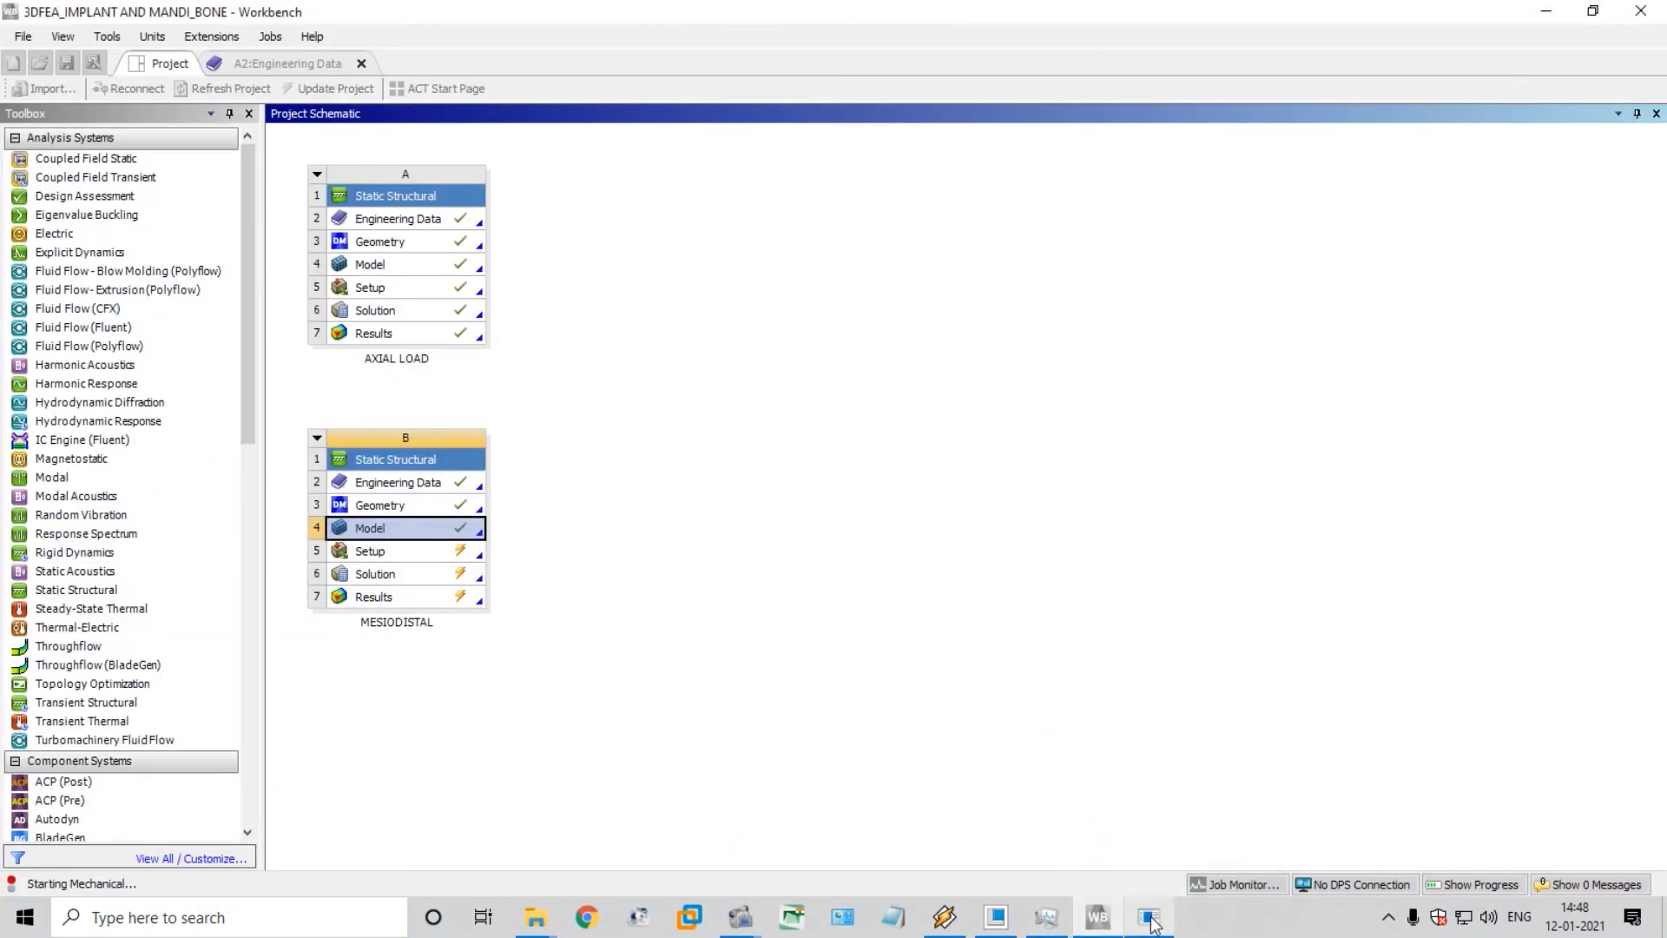
mouse_move(1135, 922)
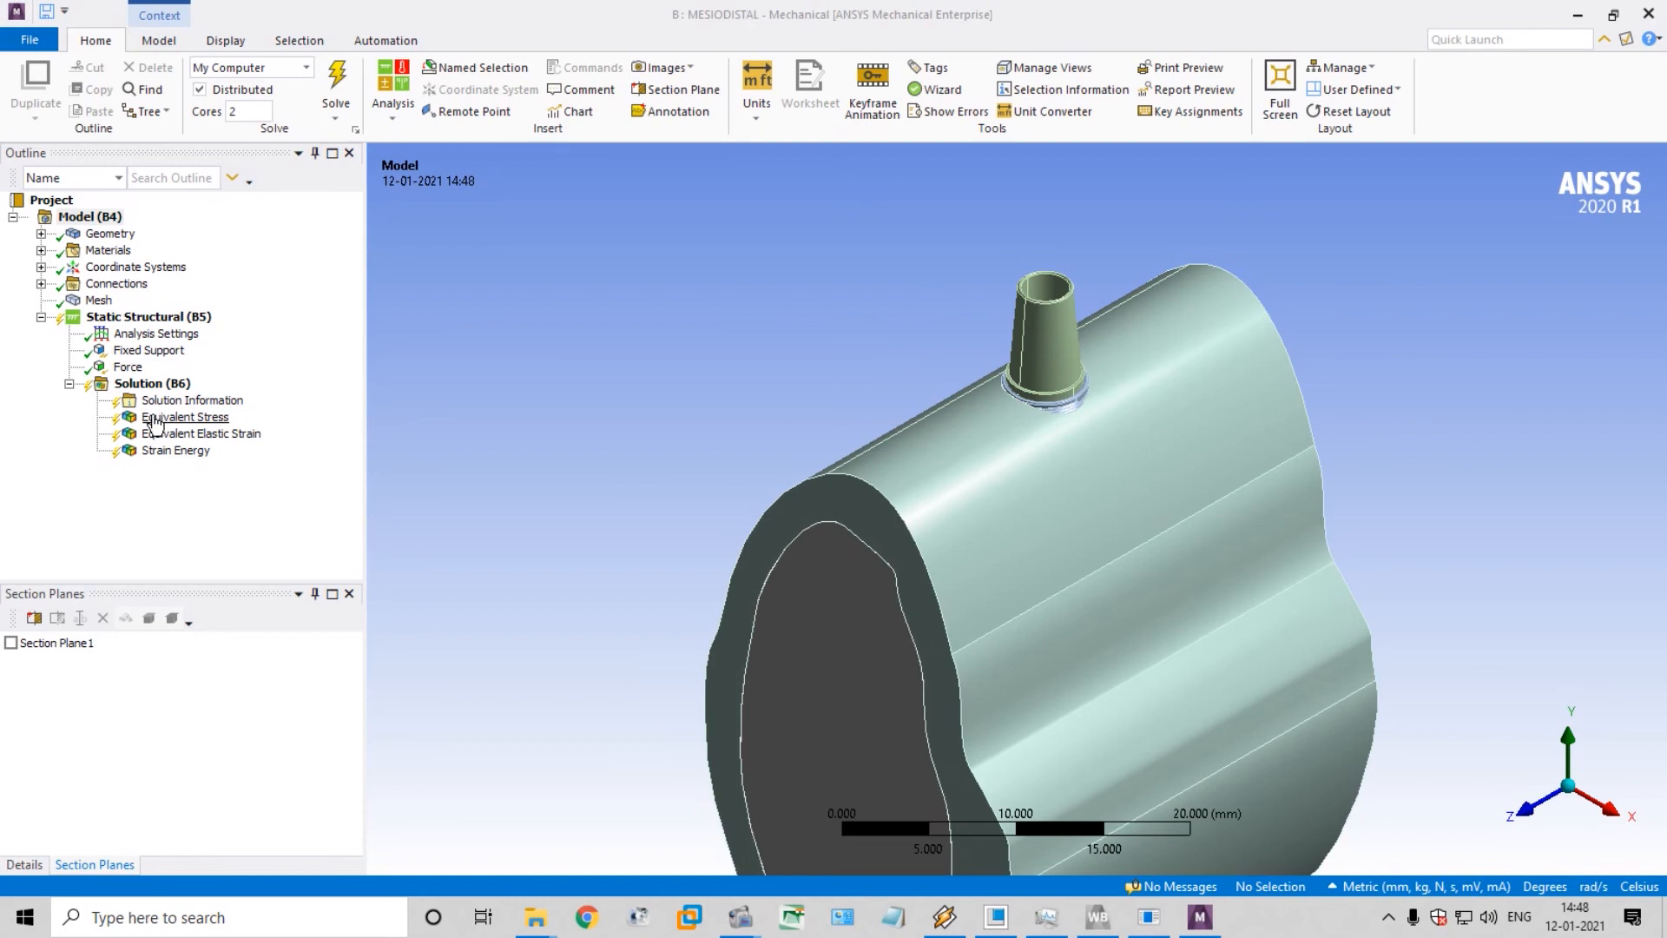
Review the fixed support, the force and the solution result items copied into the MESIODISTAL analysis
left_click(145, 354)
left_click(129, 366)
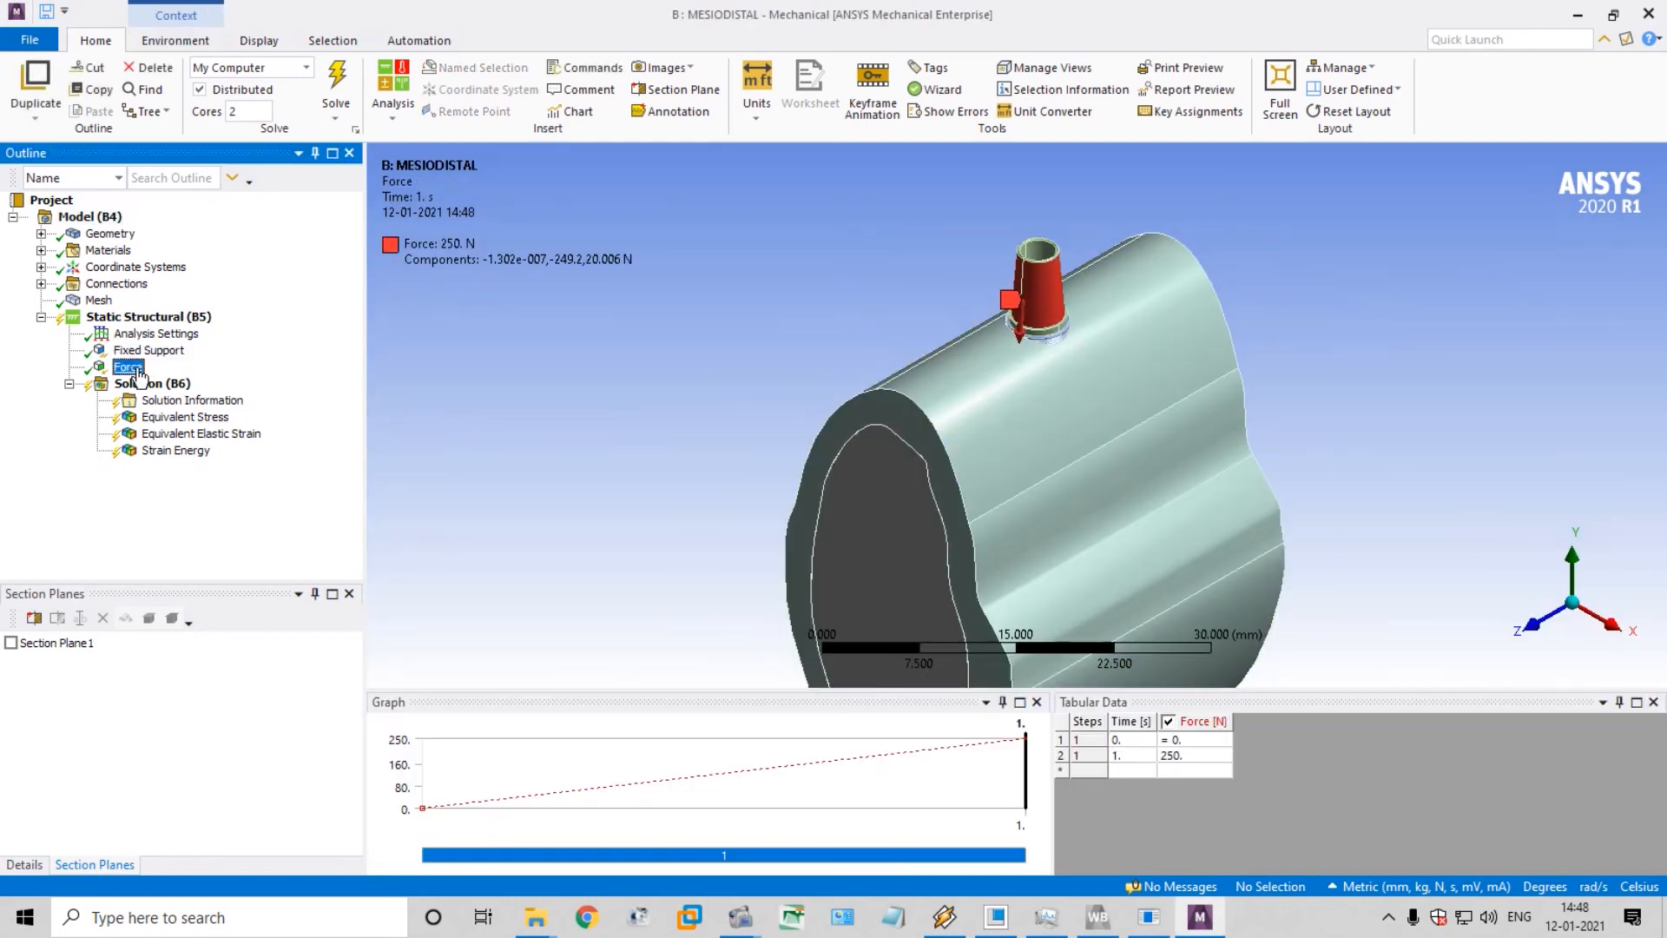
left_click(145, 400)
left_click(174, 434)
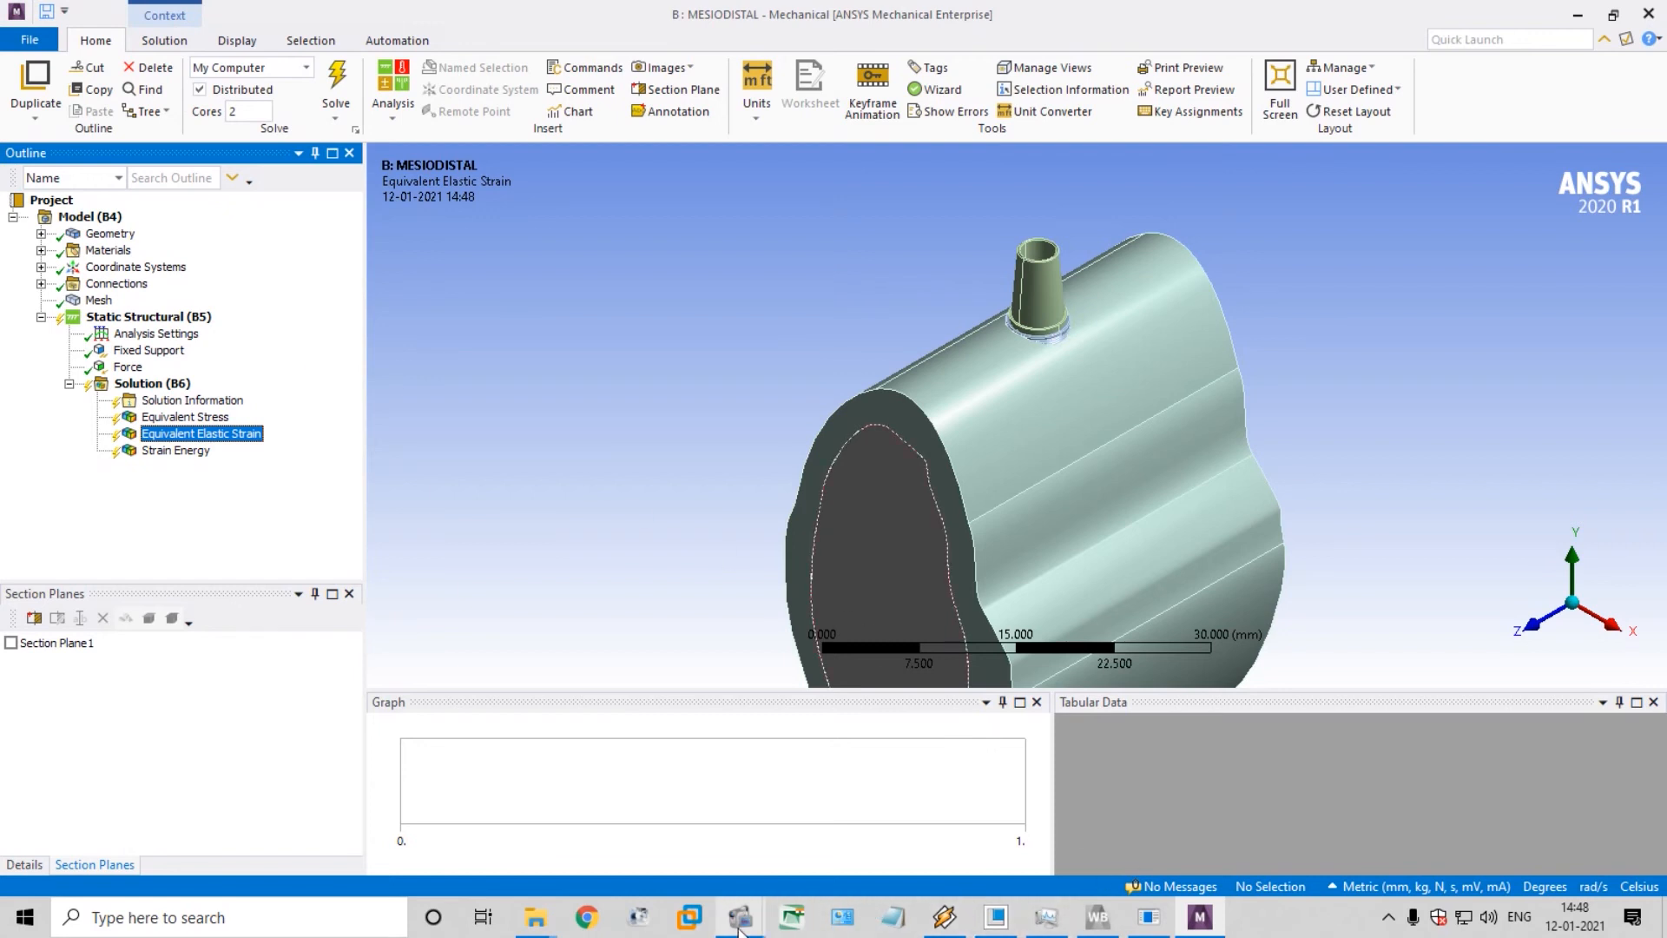
left_click(800, 921)
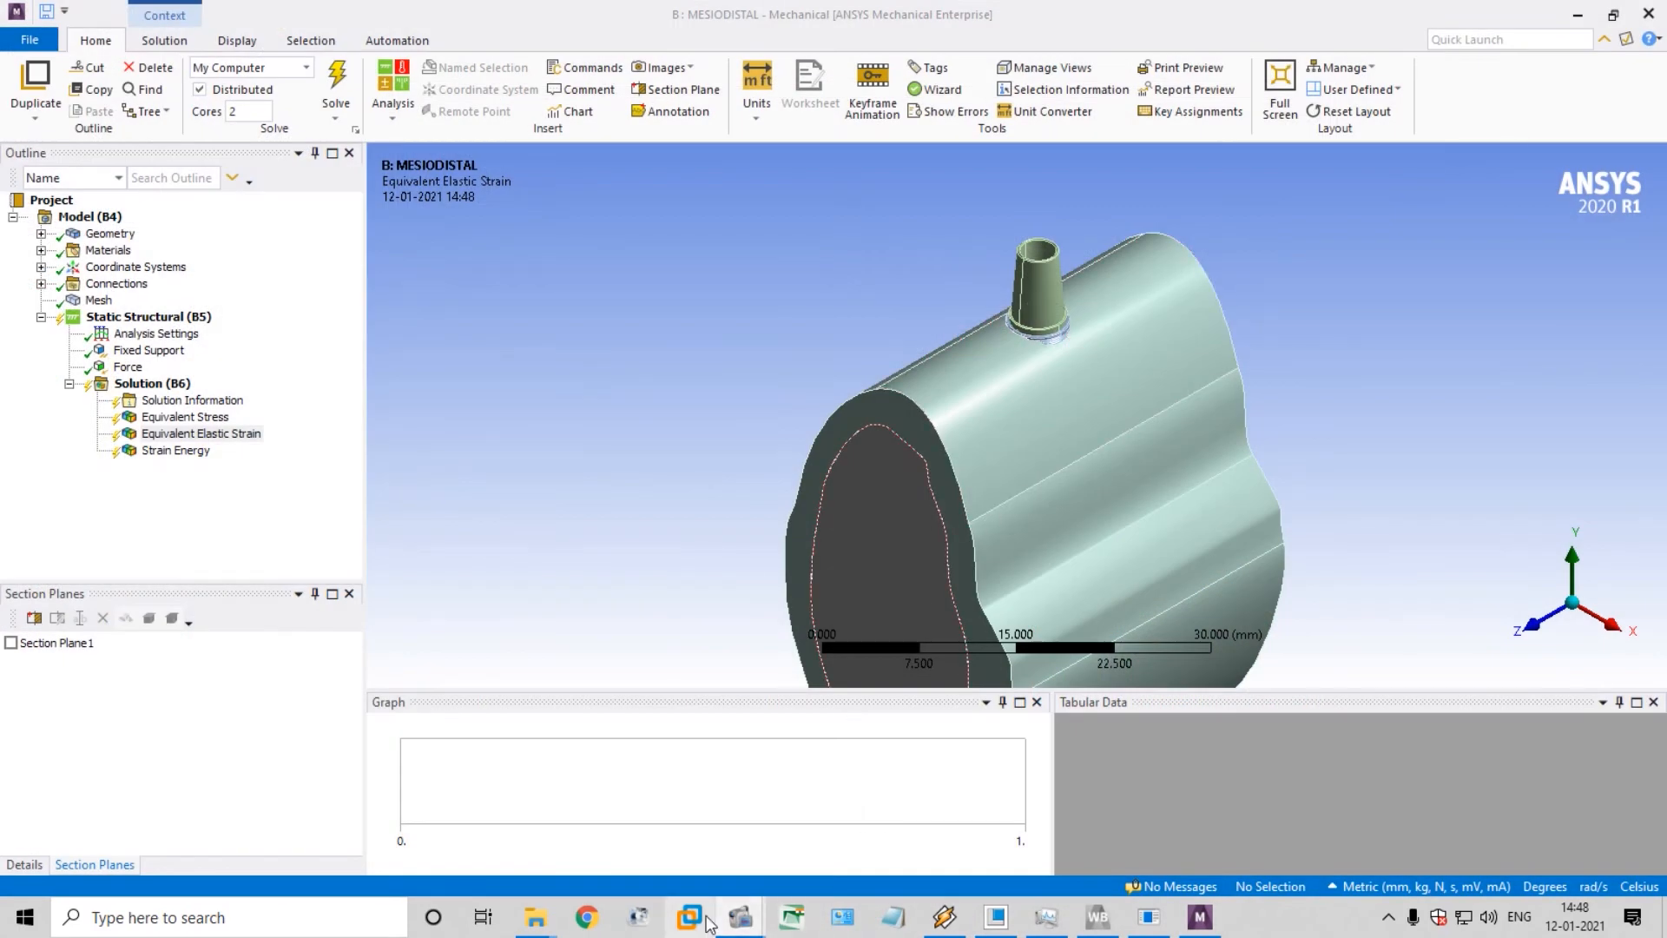
mouse_move(792, 917)
left_click(792, 821)
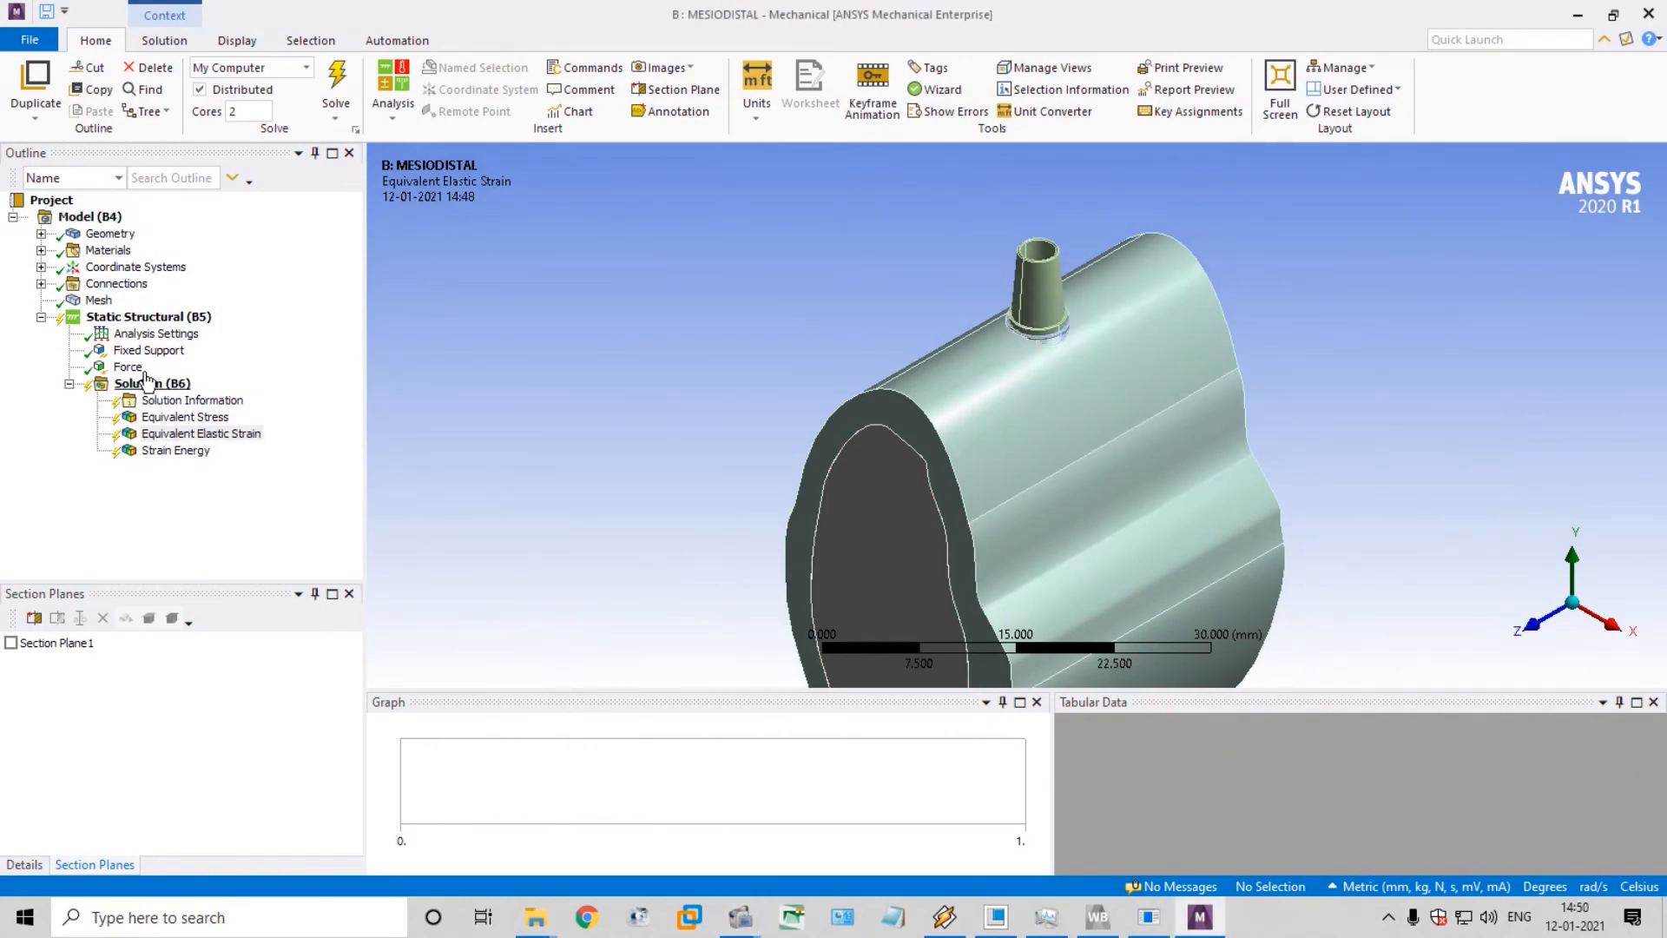
Inspect the mesh and the copied force acting on the abutment in the MESIODISTAL model
left_click(129, 367)
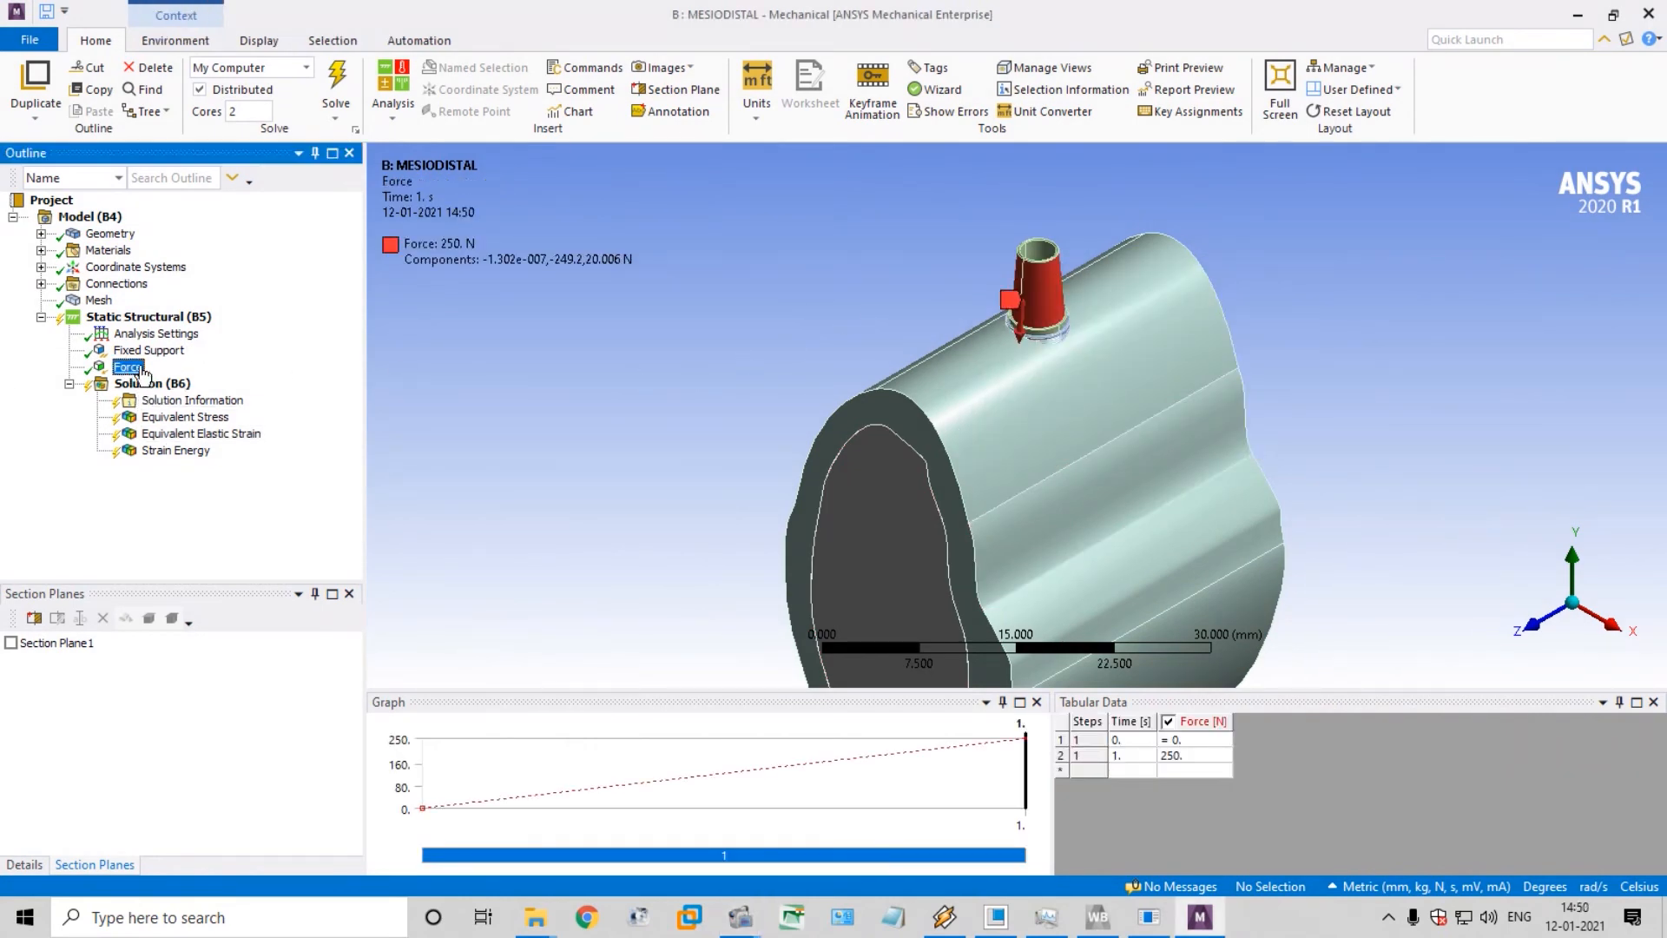
left_click(97, 302)
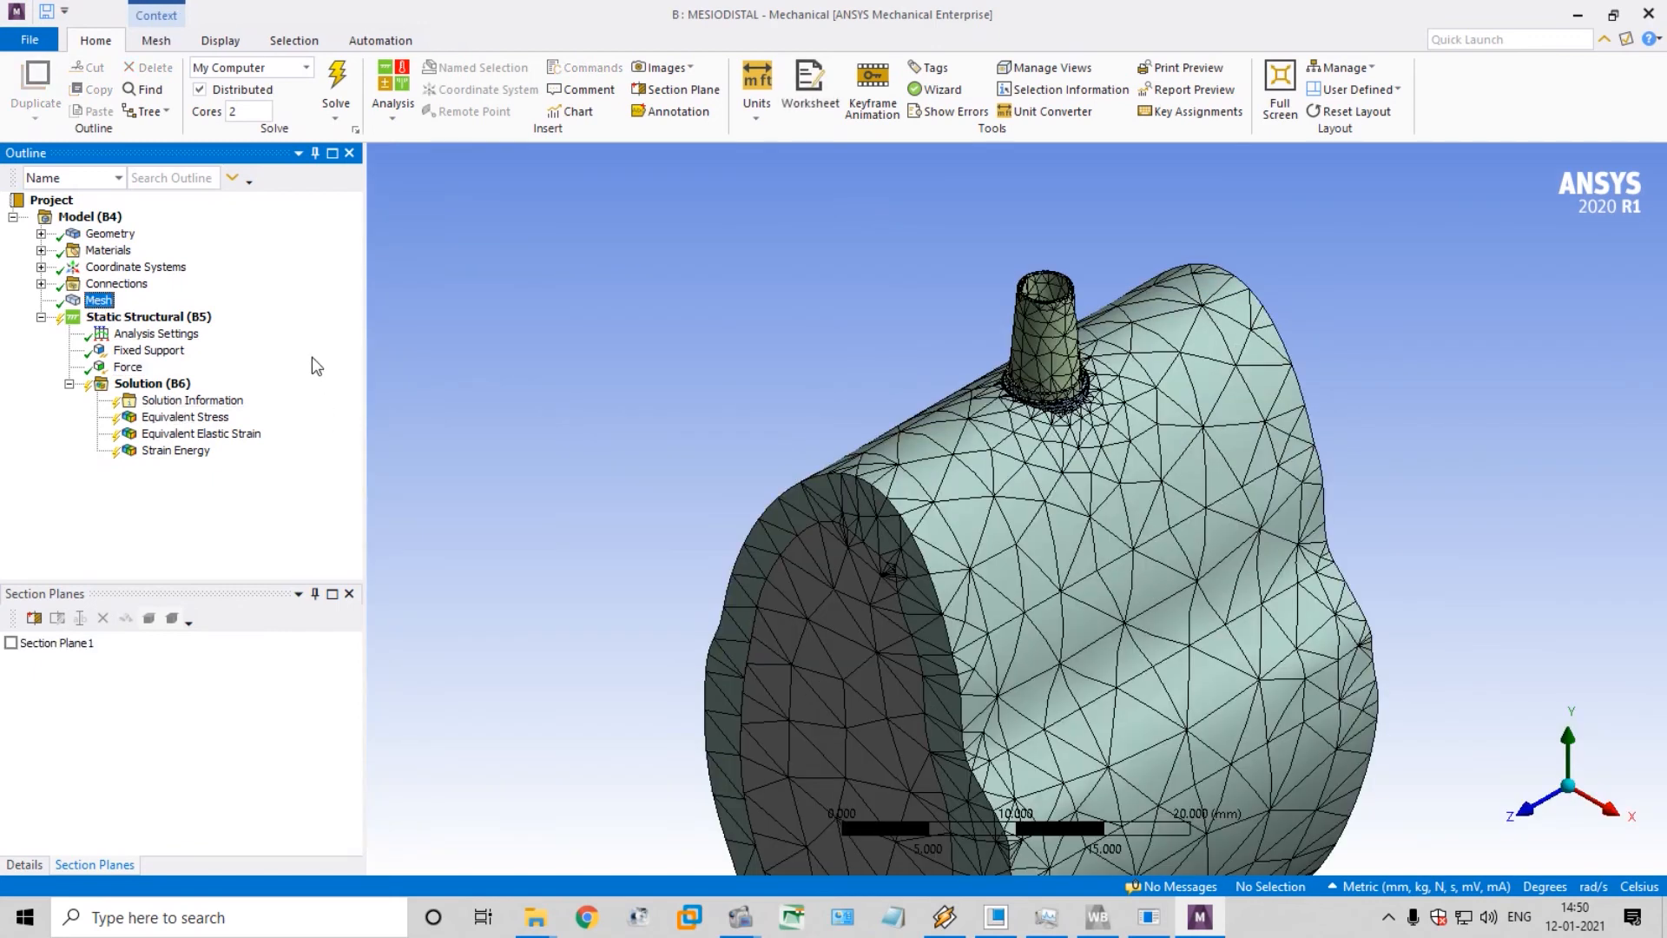
left_click(130, 368)
scroll(1138, 294, "up", 6)
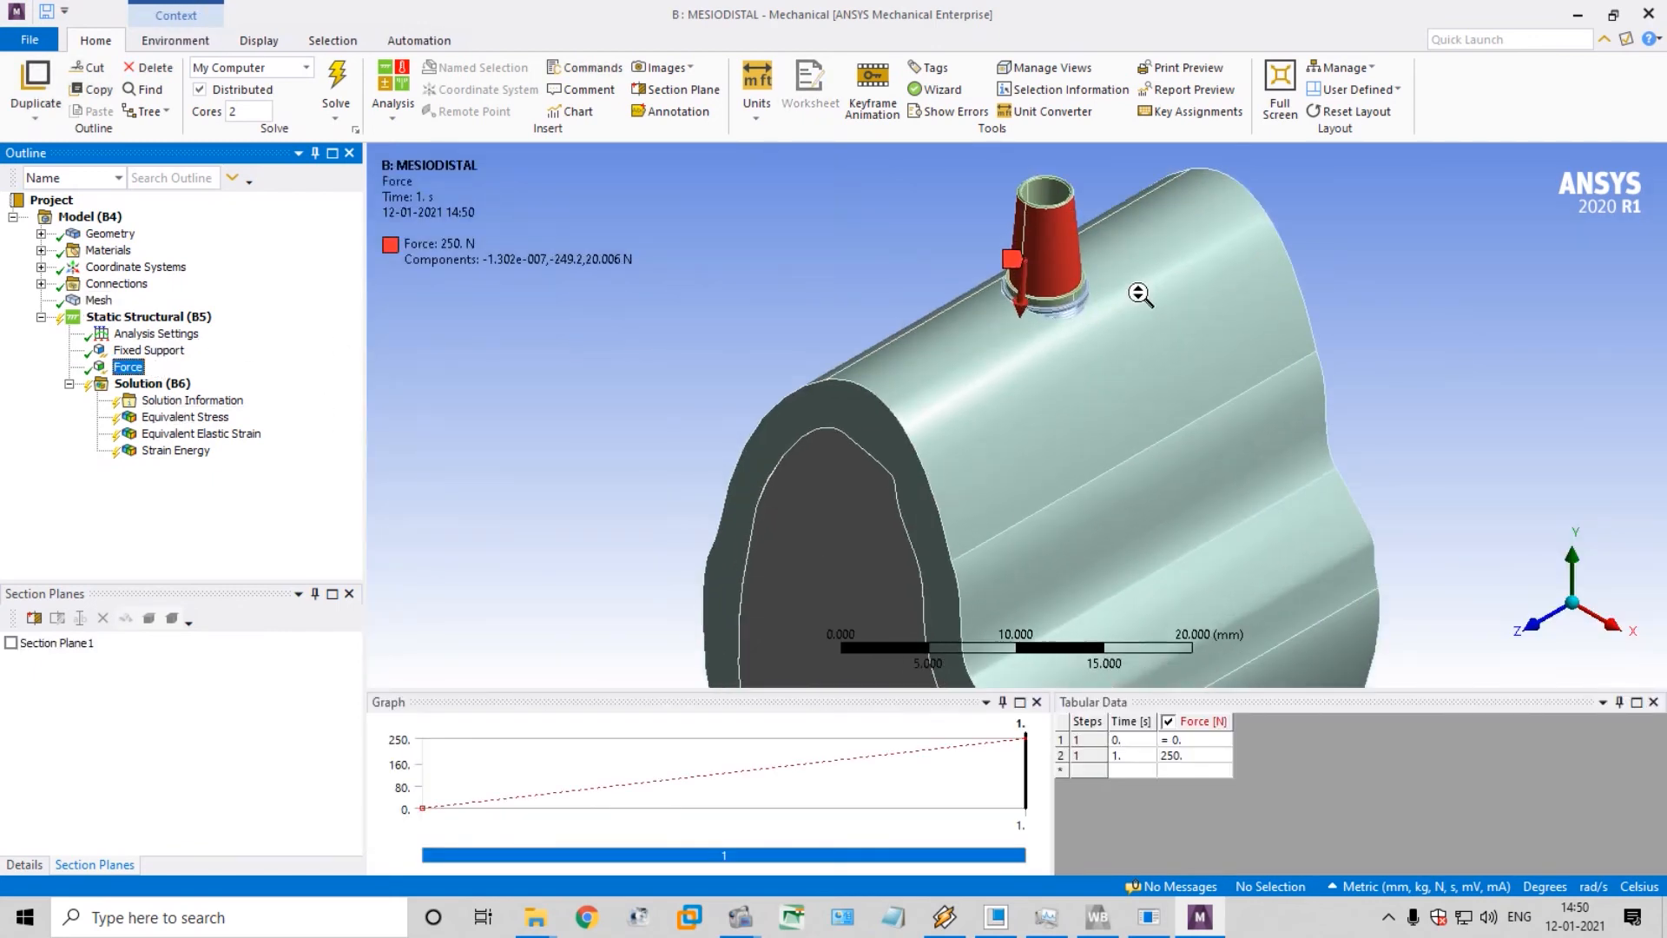
scroll(1135, 256, "down", 4)
scroll(1099, 235, "up", 5)
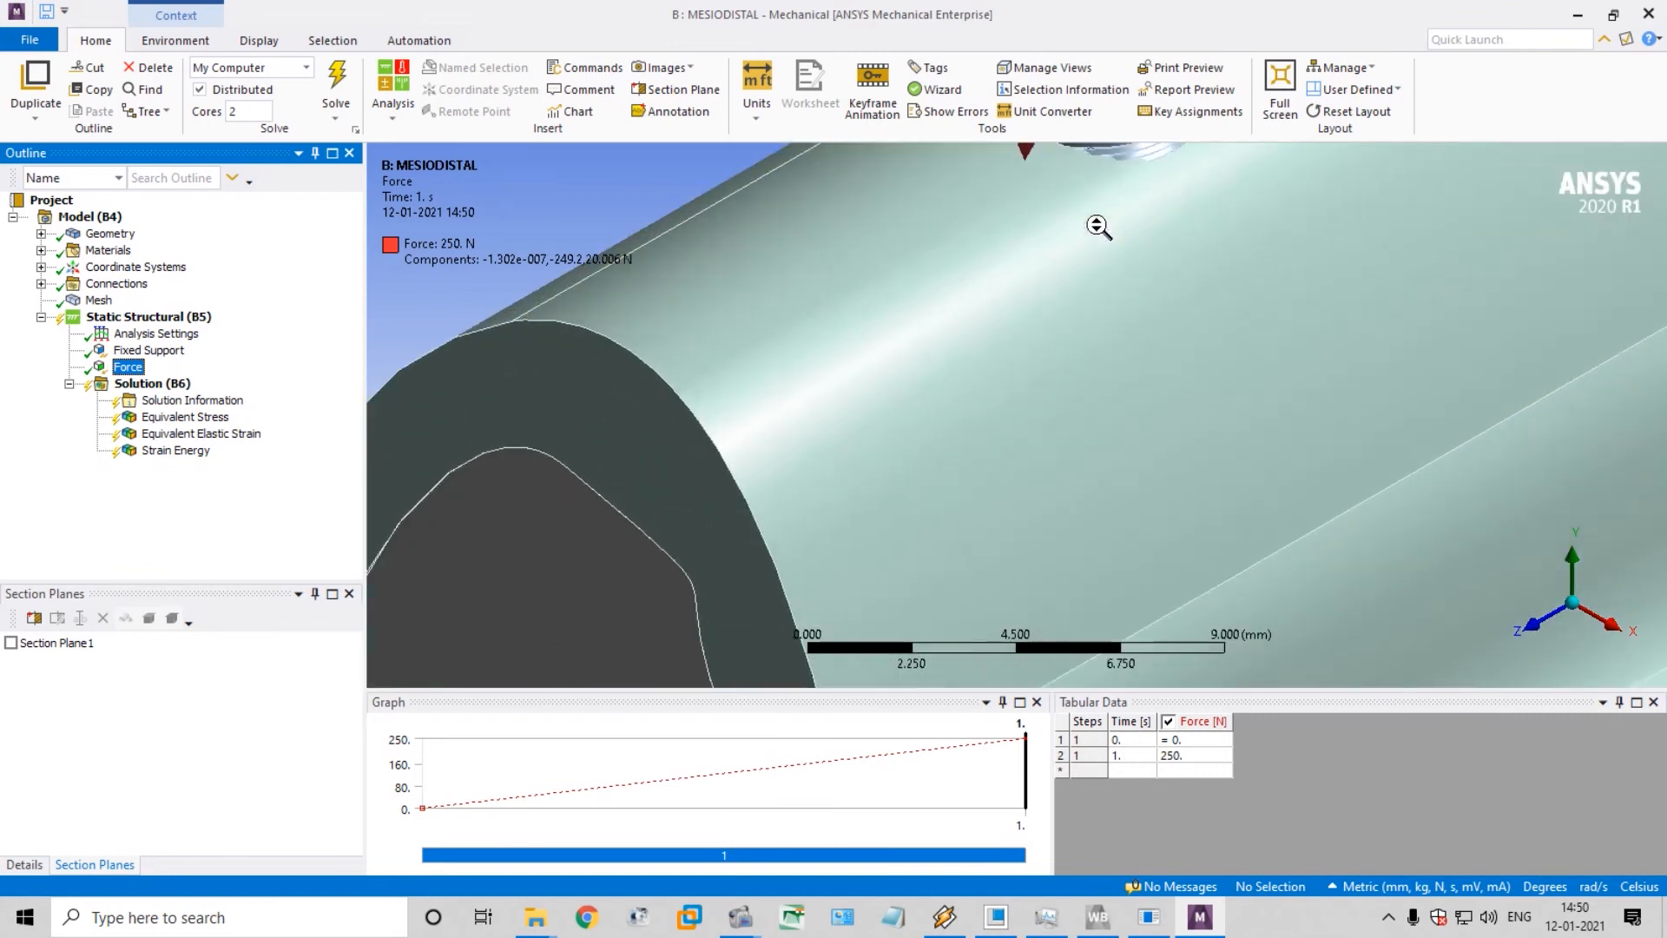
middle_click_drag(1101, 227, 873, 627, "ctrl")
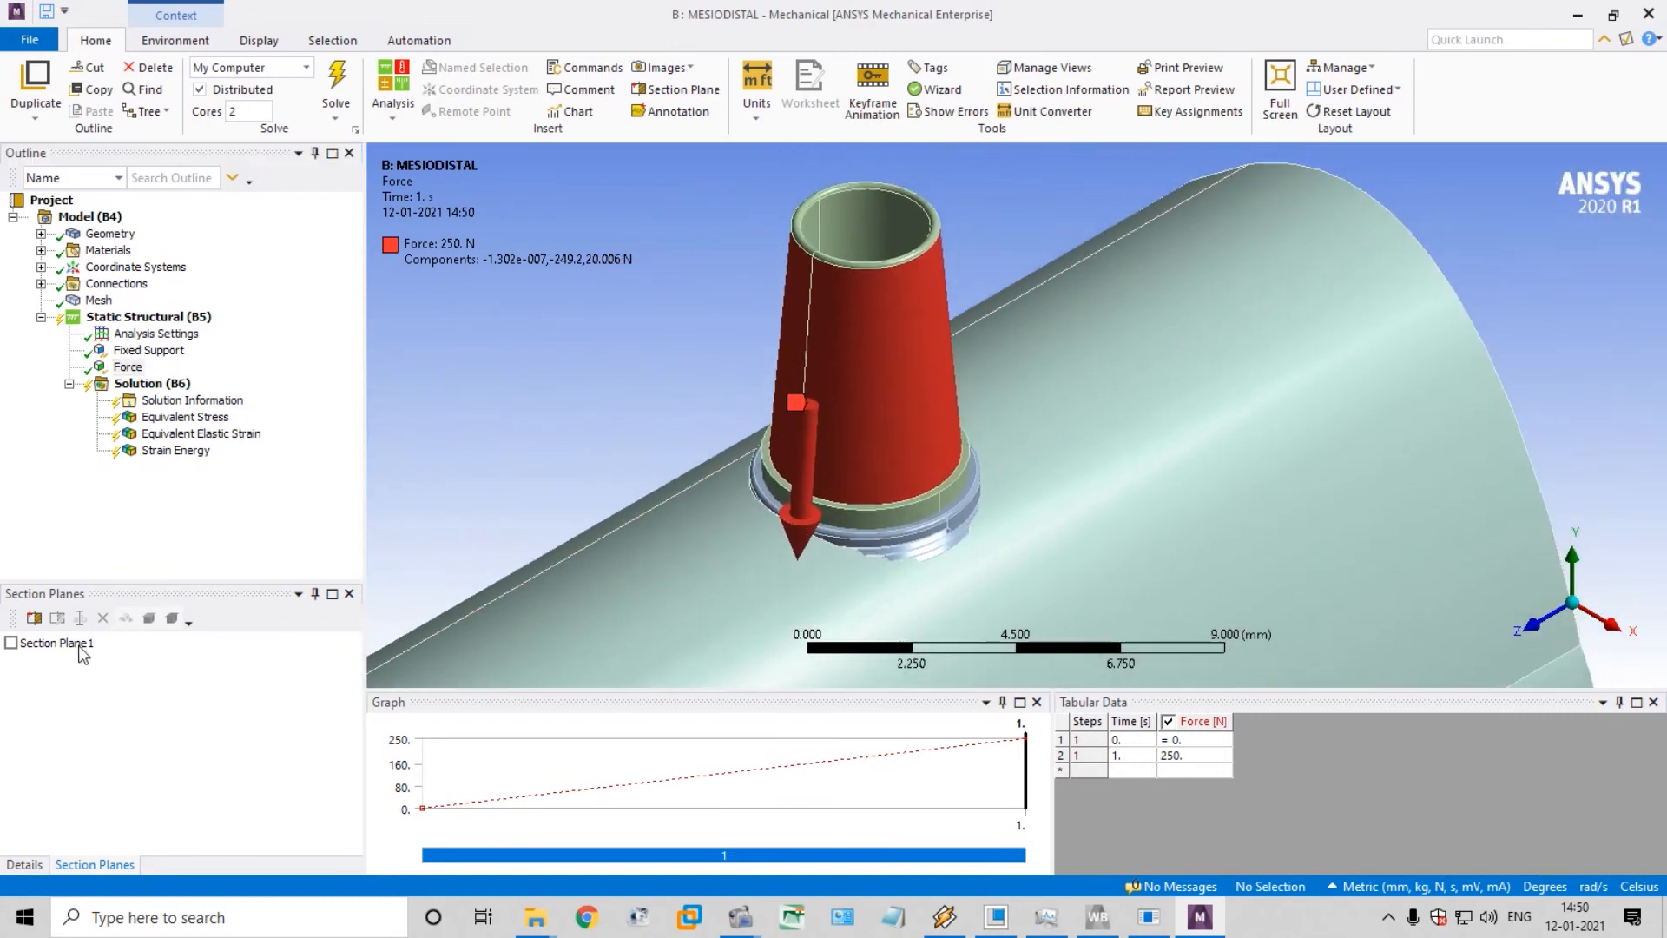
Restore the default window layout to show the force's details and open the force's direction for editing
left_click(129, 368)
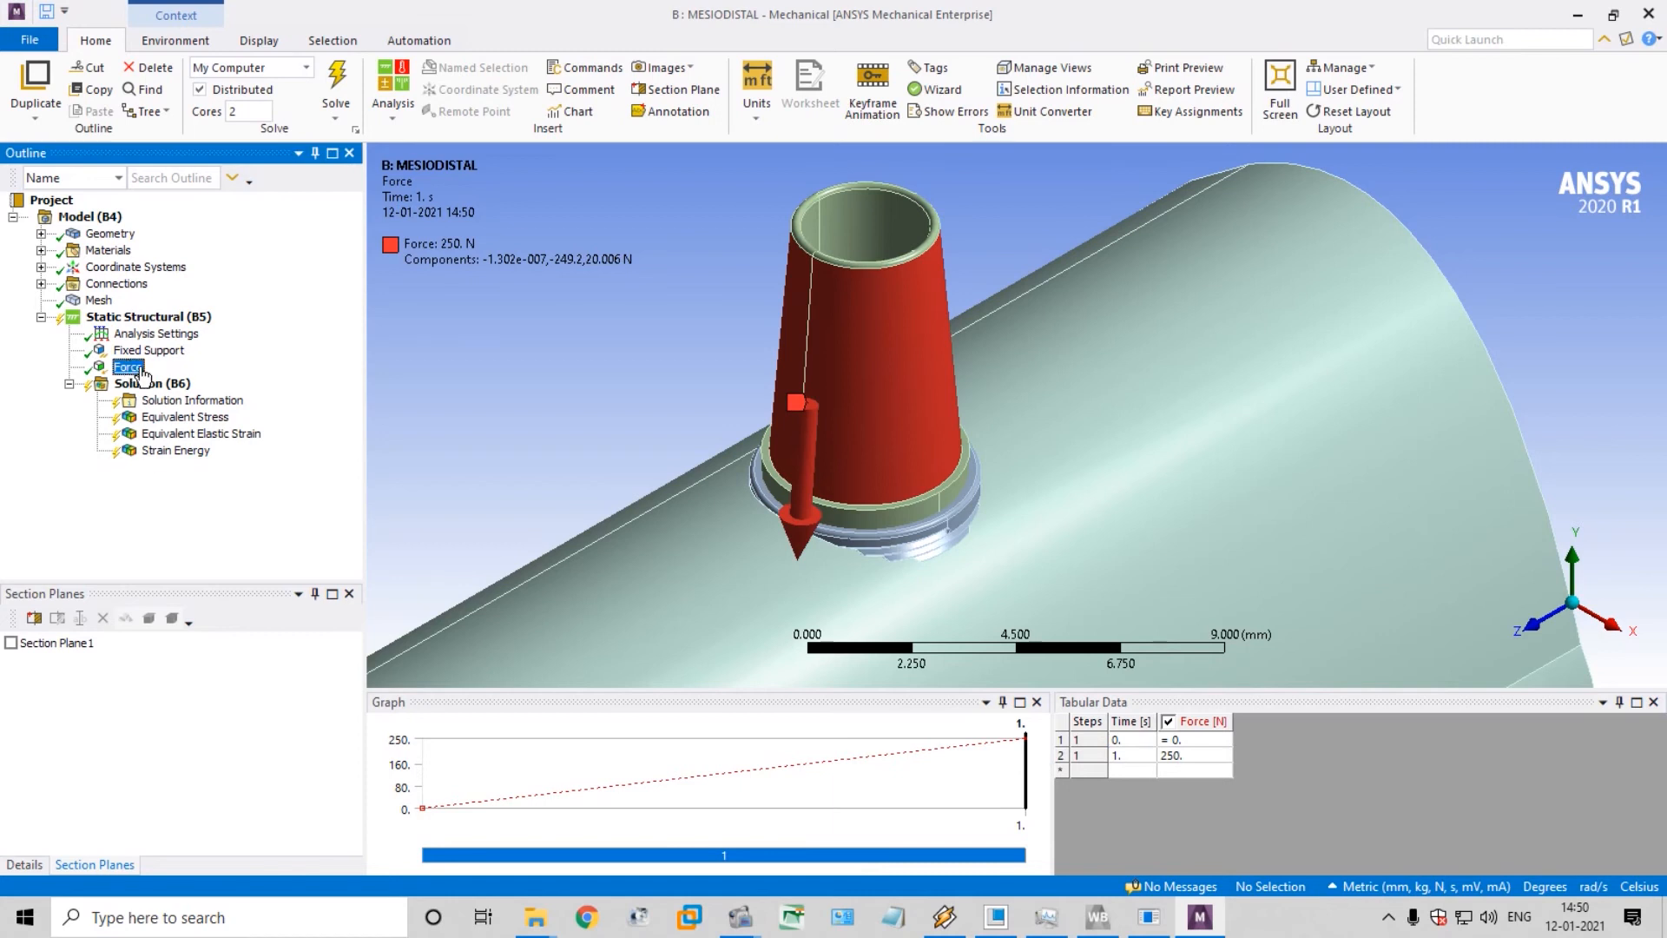
left_click(1341, 67)
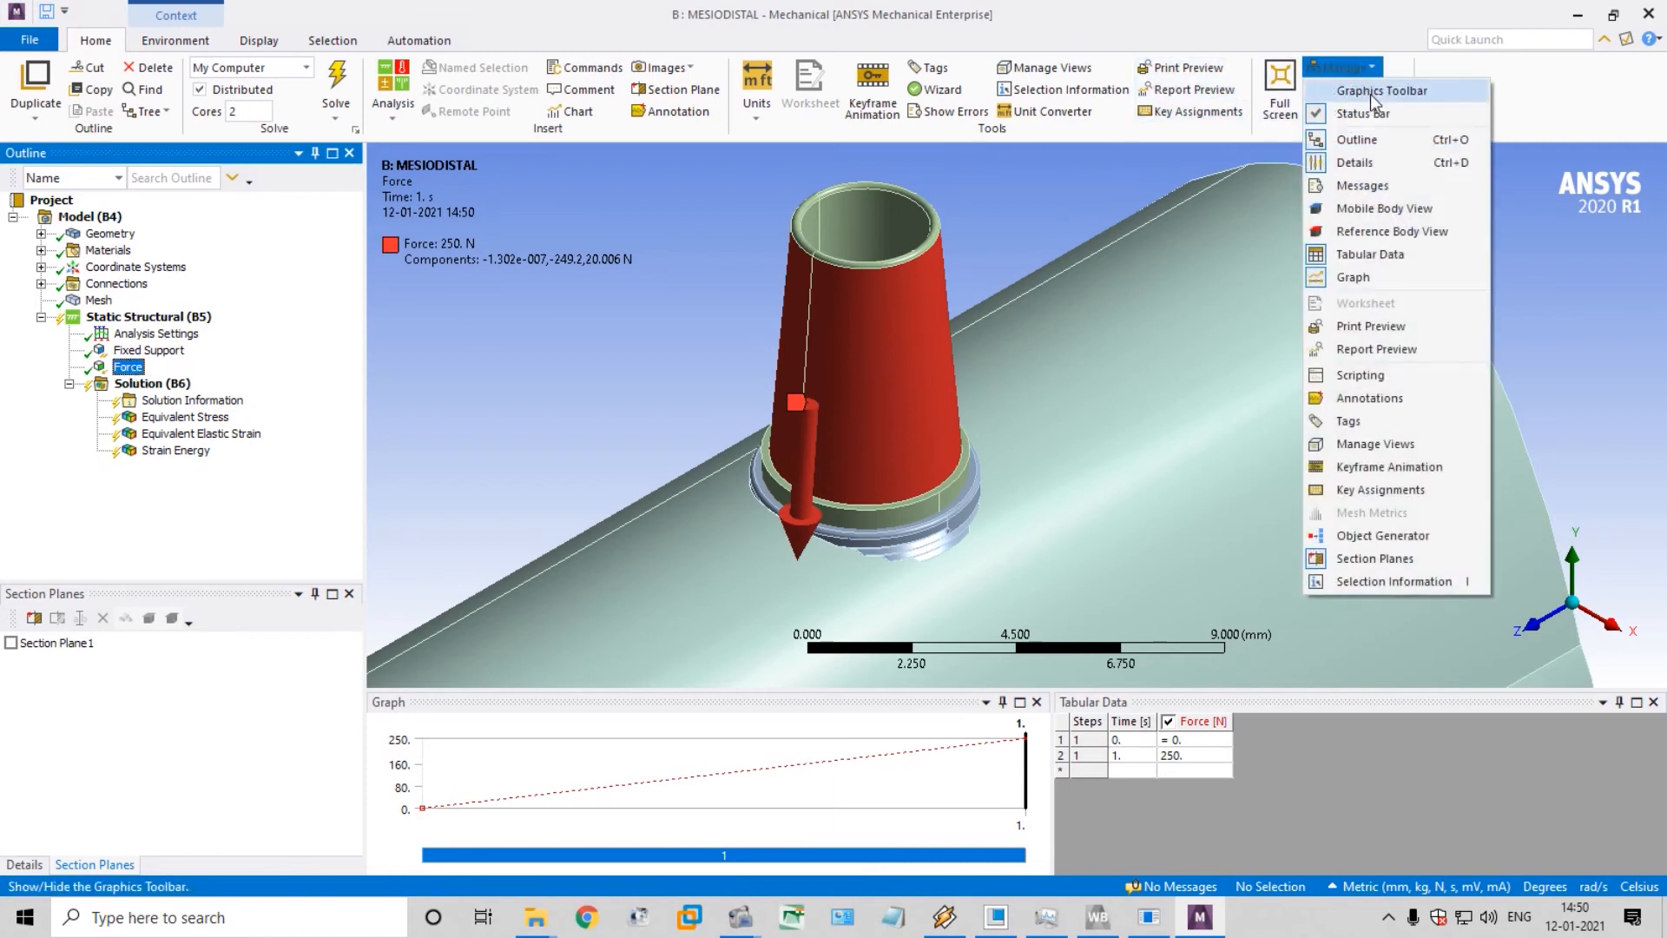
left_click(1341, 67)
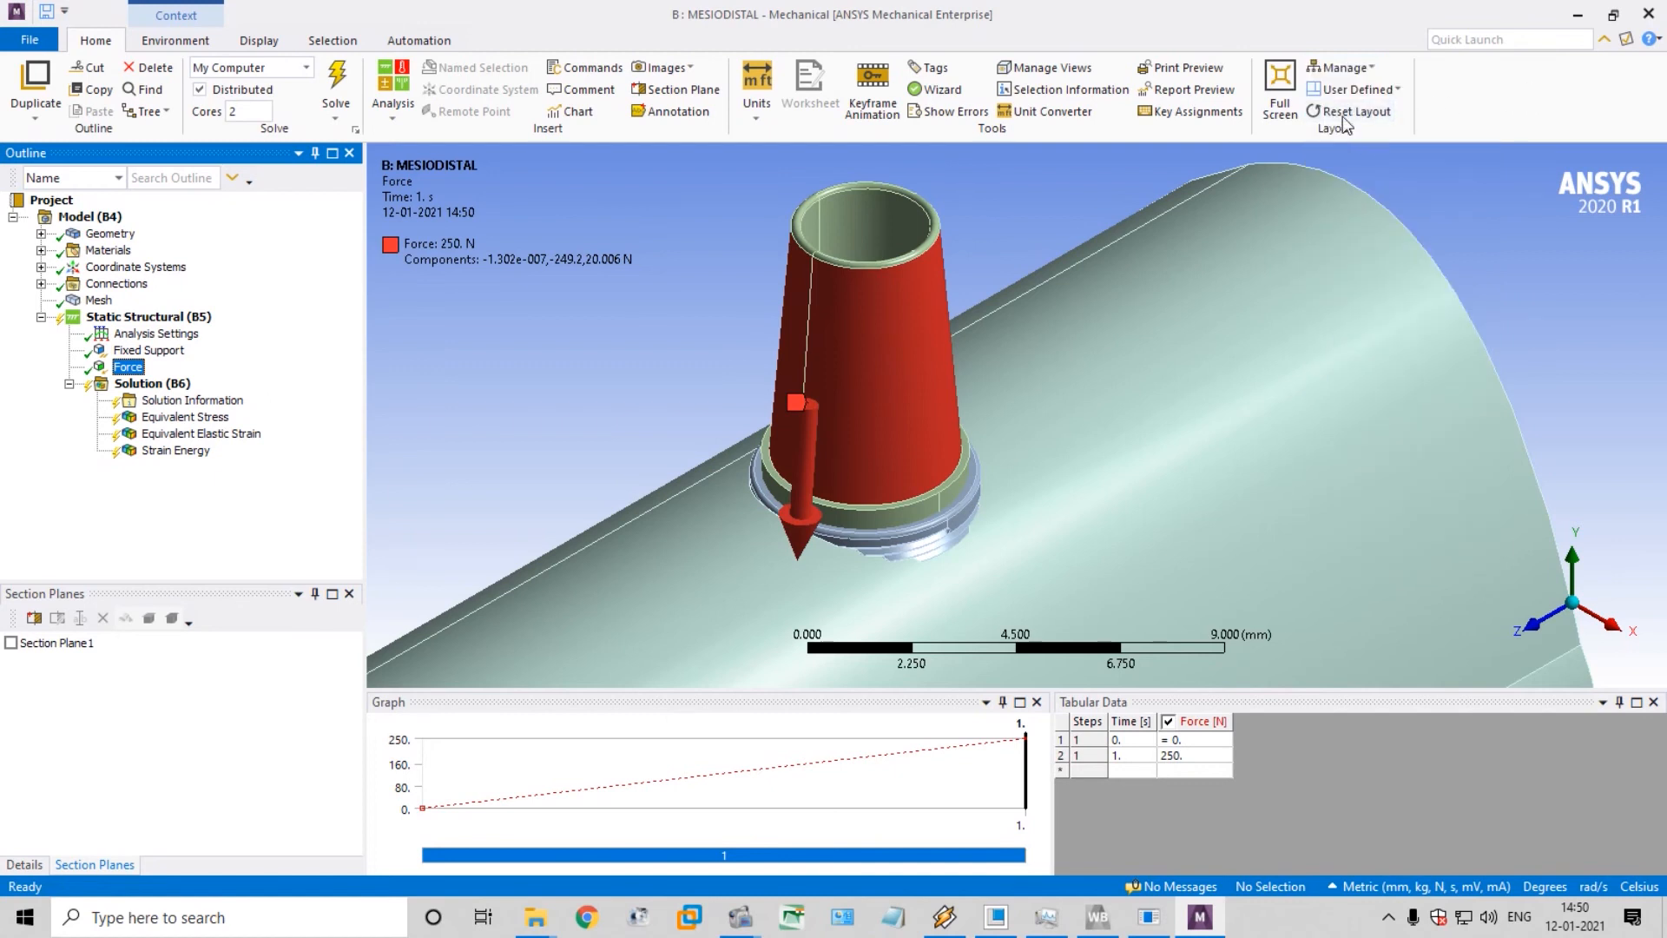
left_click(1349, 112)
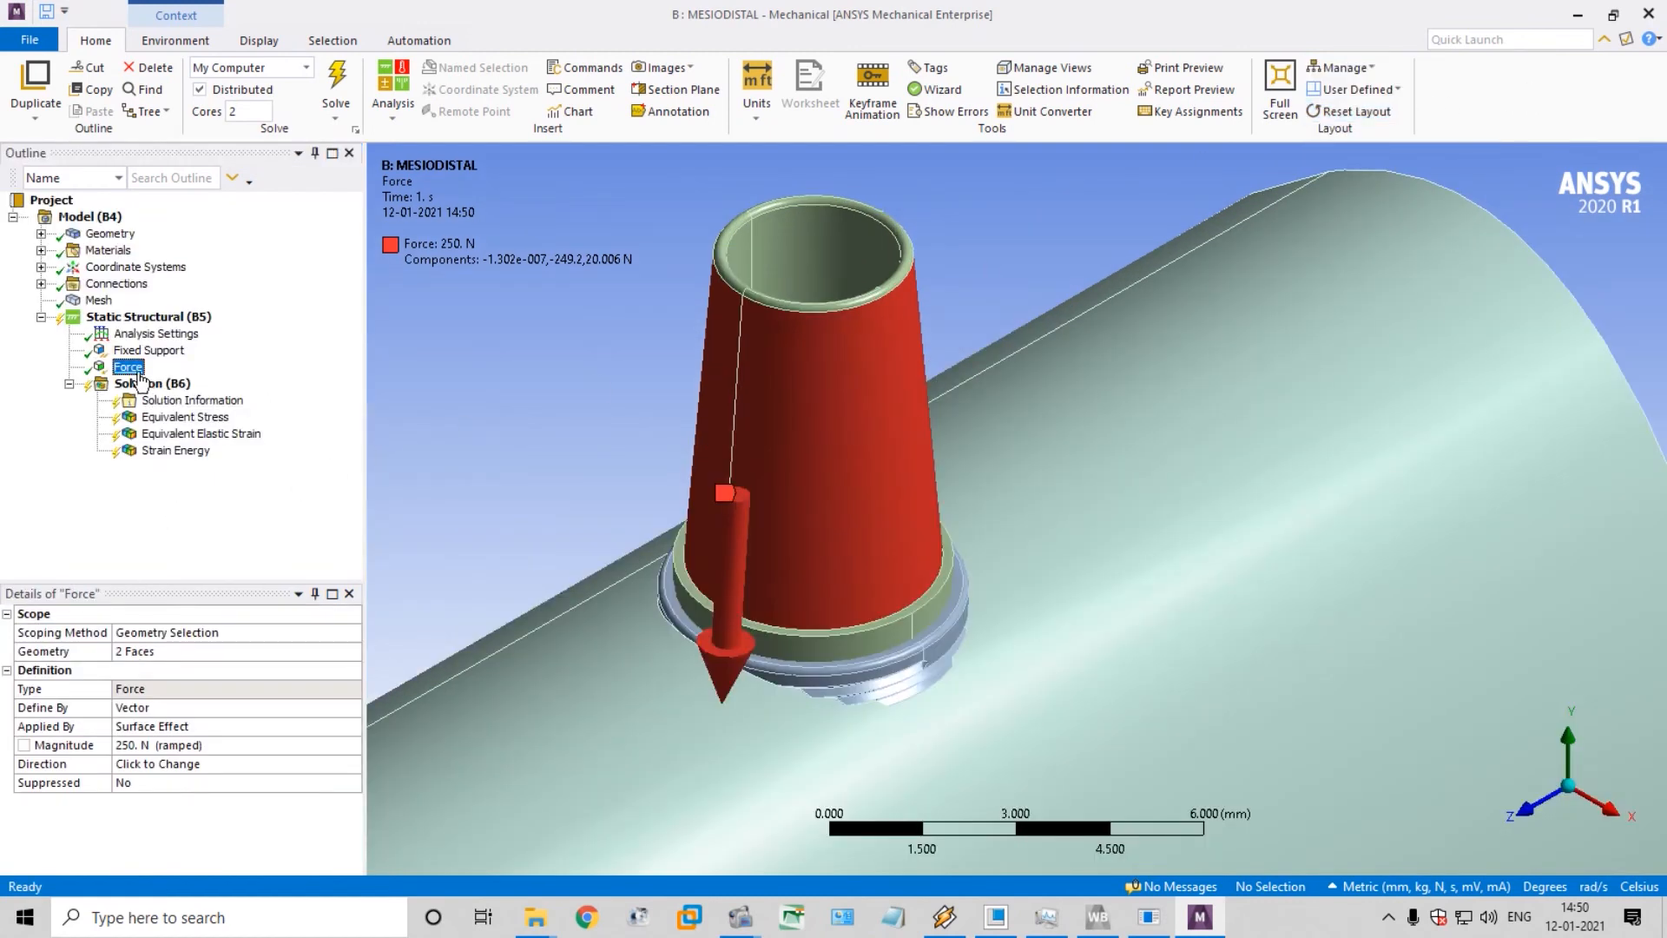
left_click(185, 746)
left_click(222, 768)
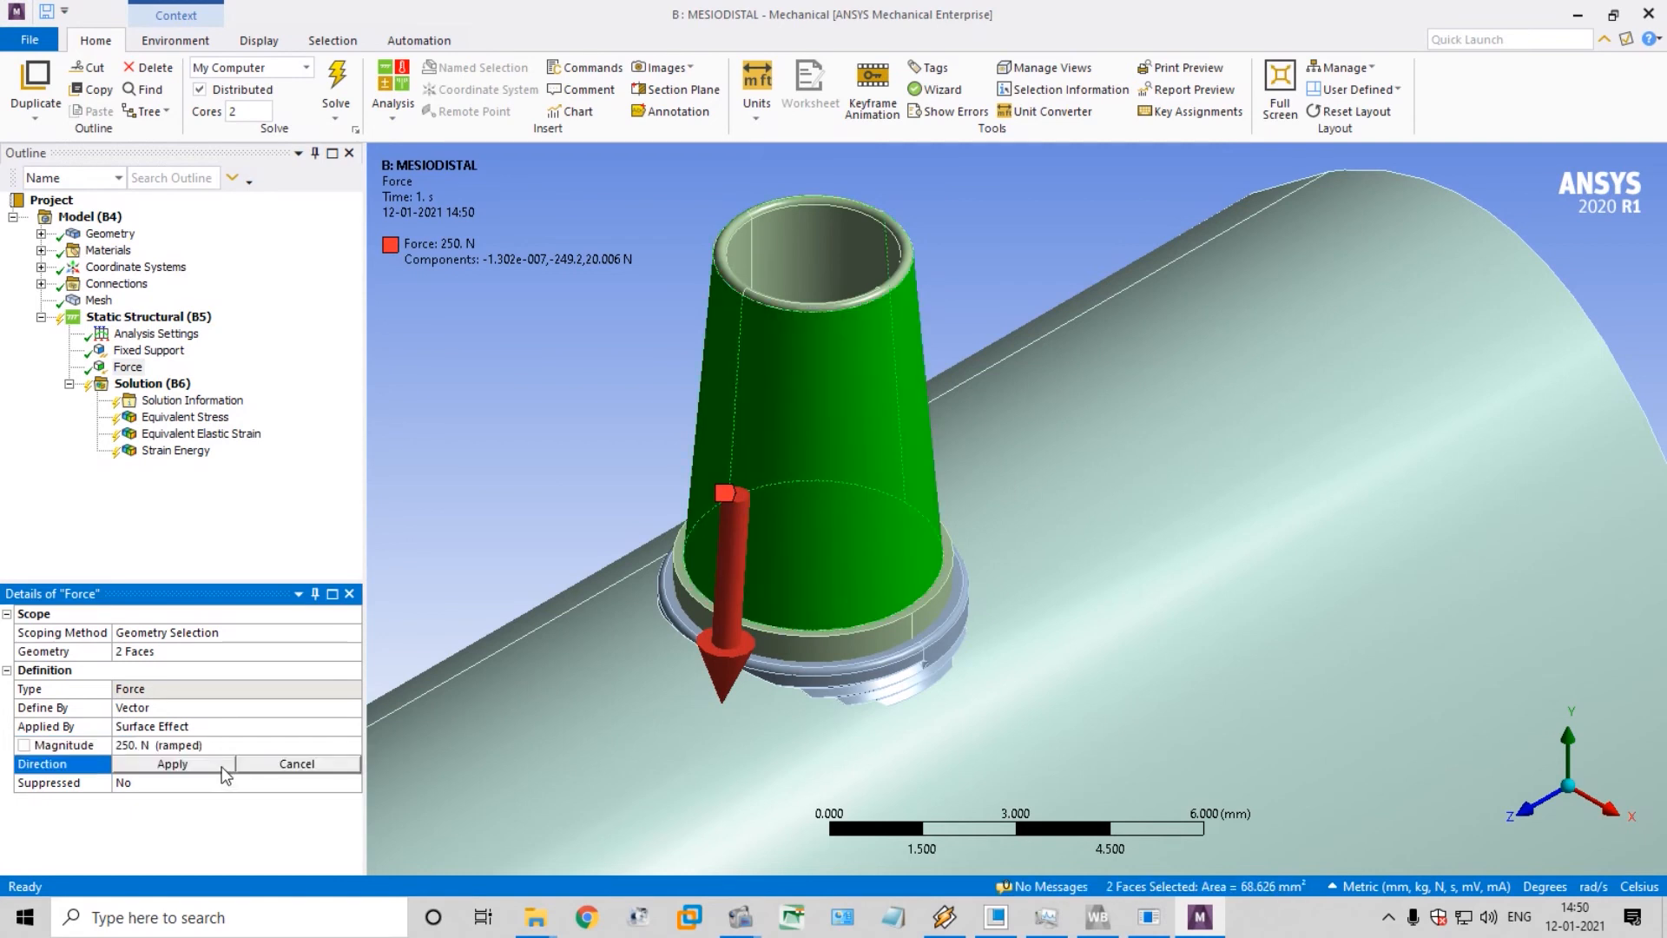
Try the abutment's straight edges and outer faces as the reference for the force direction
left_click(803, 451)
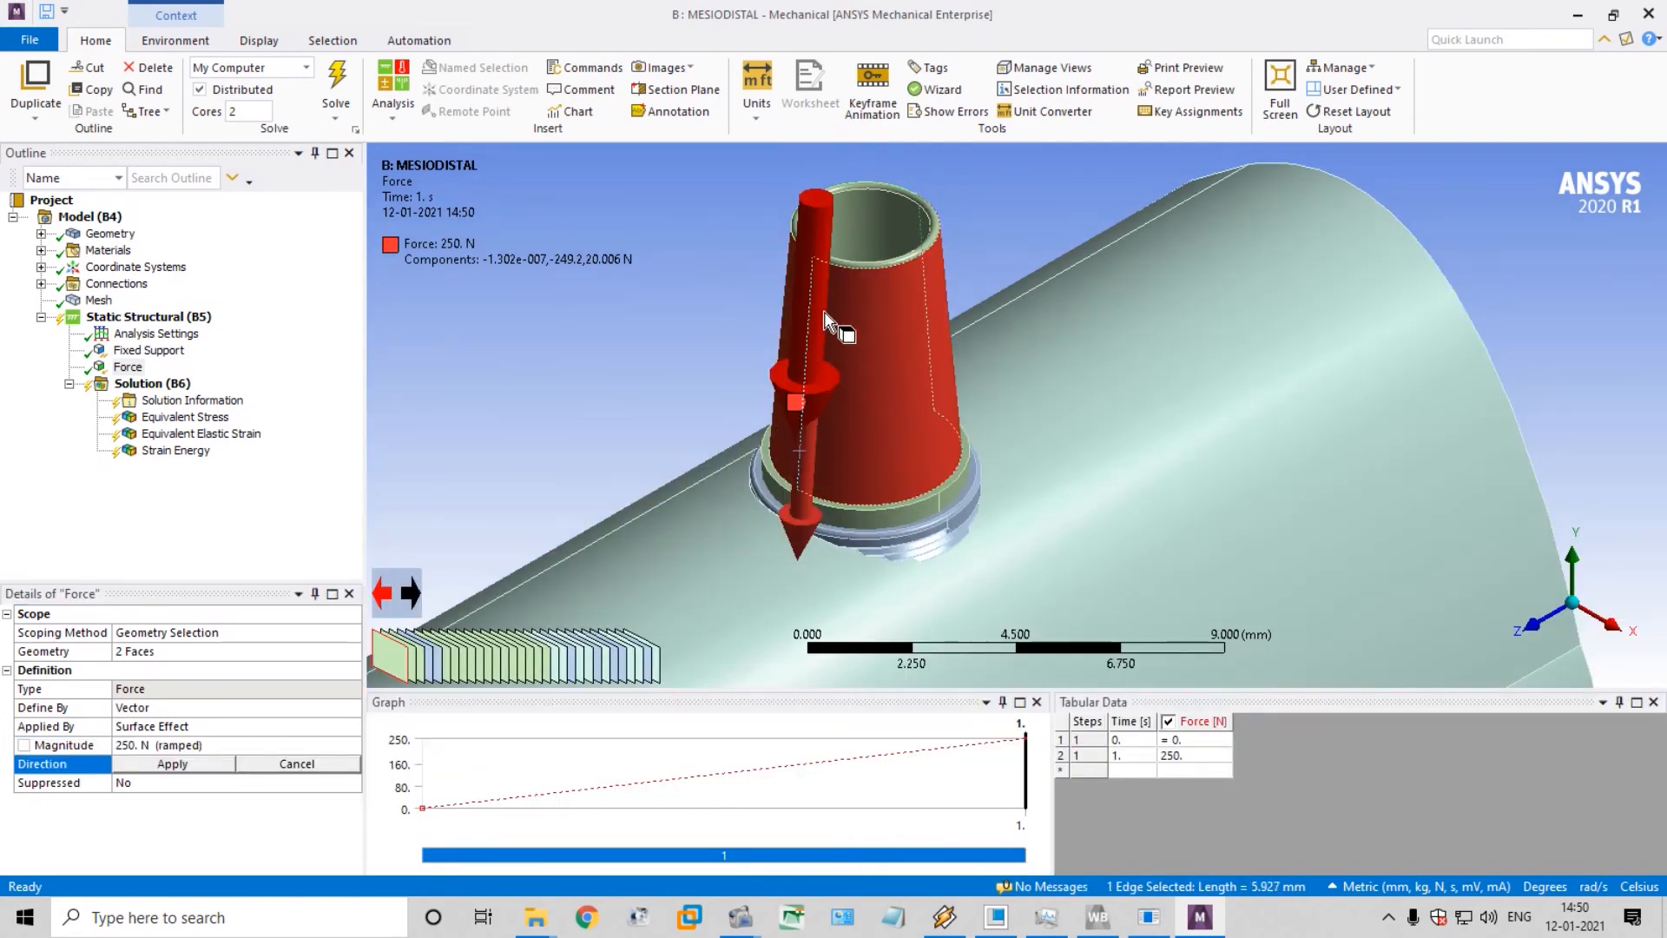
left_click(824, 321)
middle_click_drag(945, 339, 1064, 347)
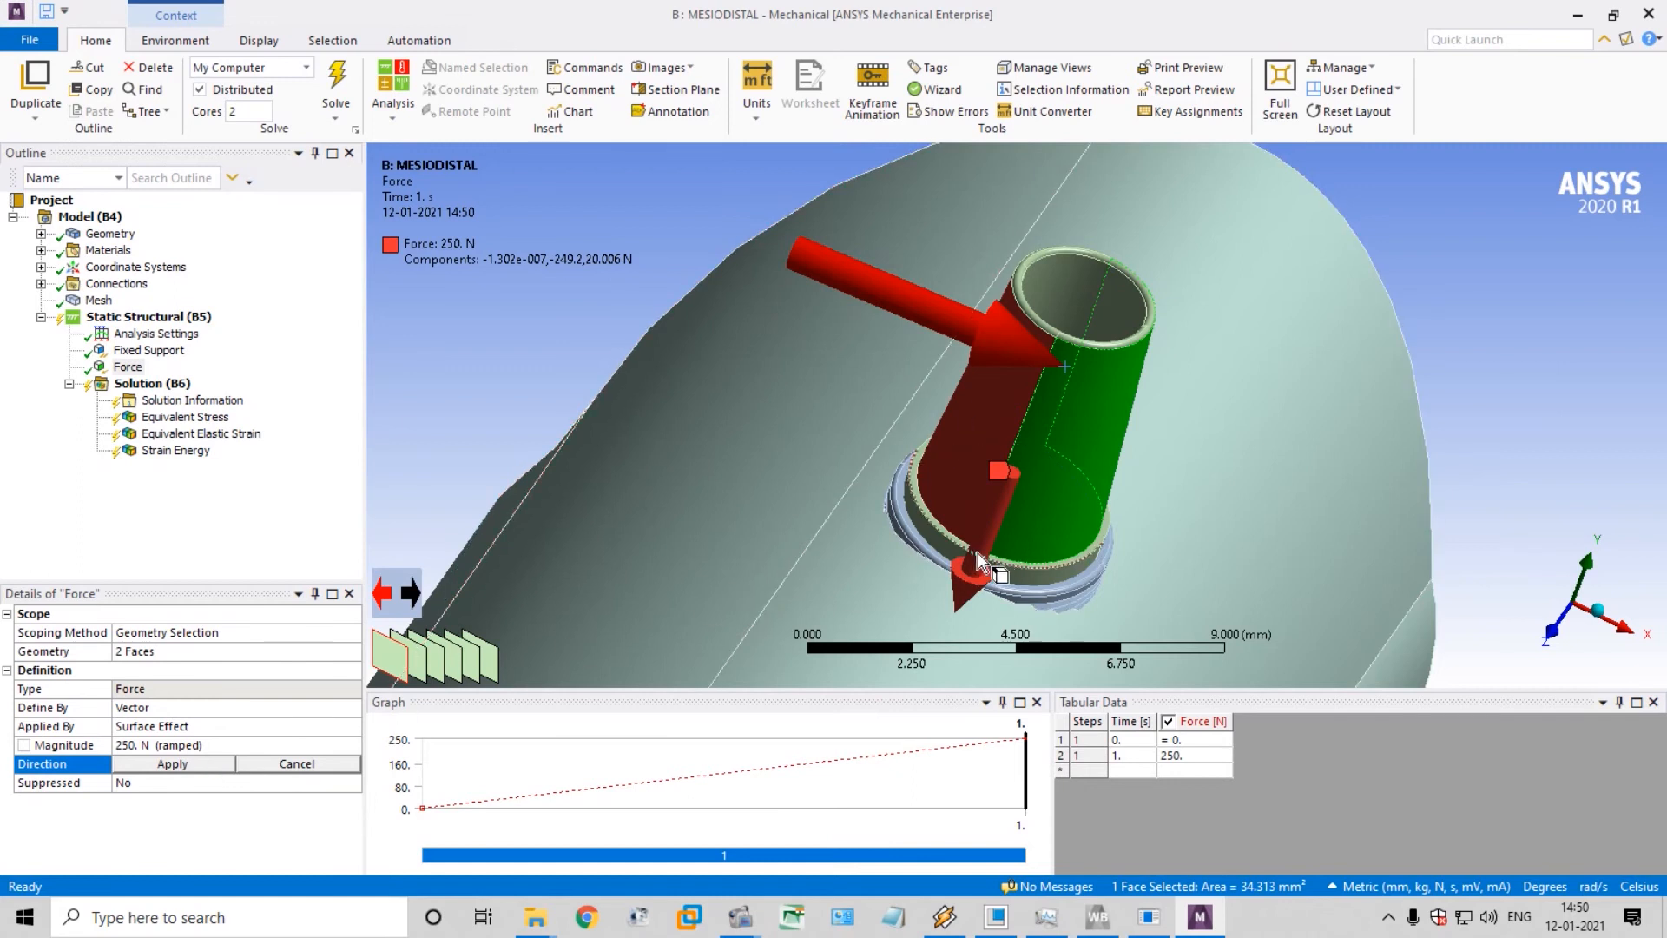
scroll(978, 354, "down", 2)
scroll(978, 354, "down", 1)
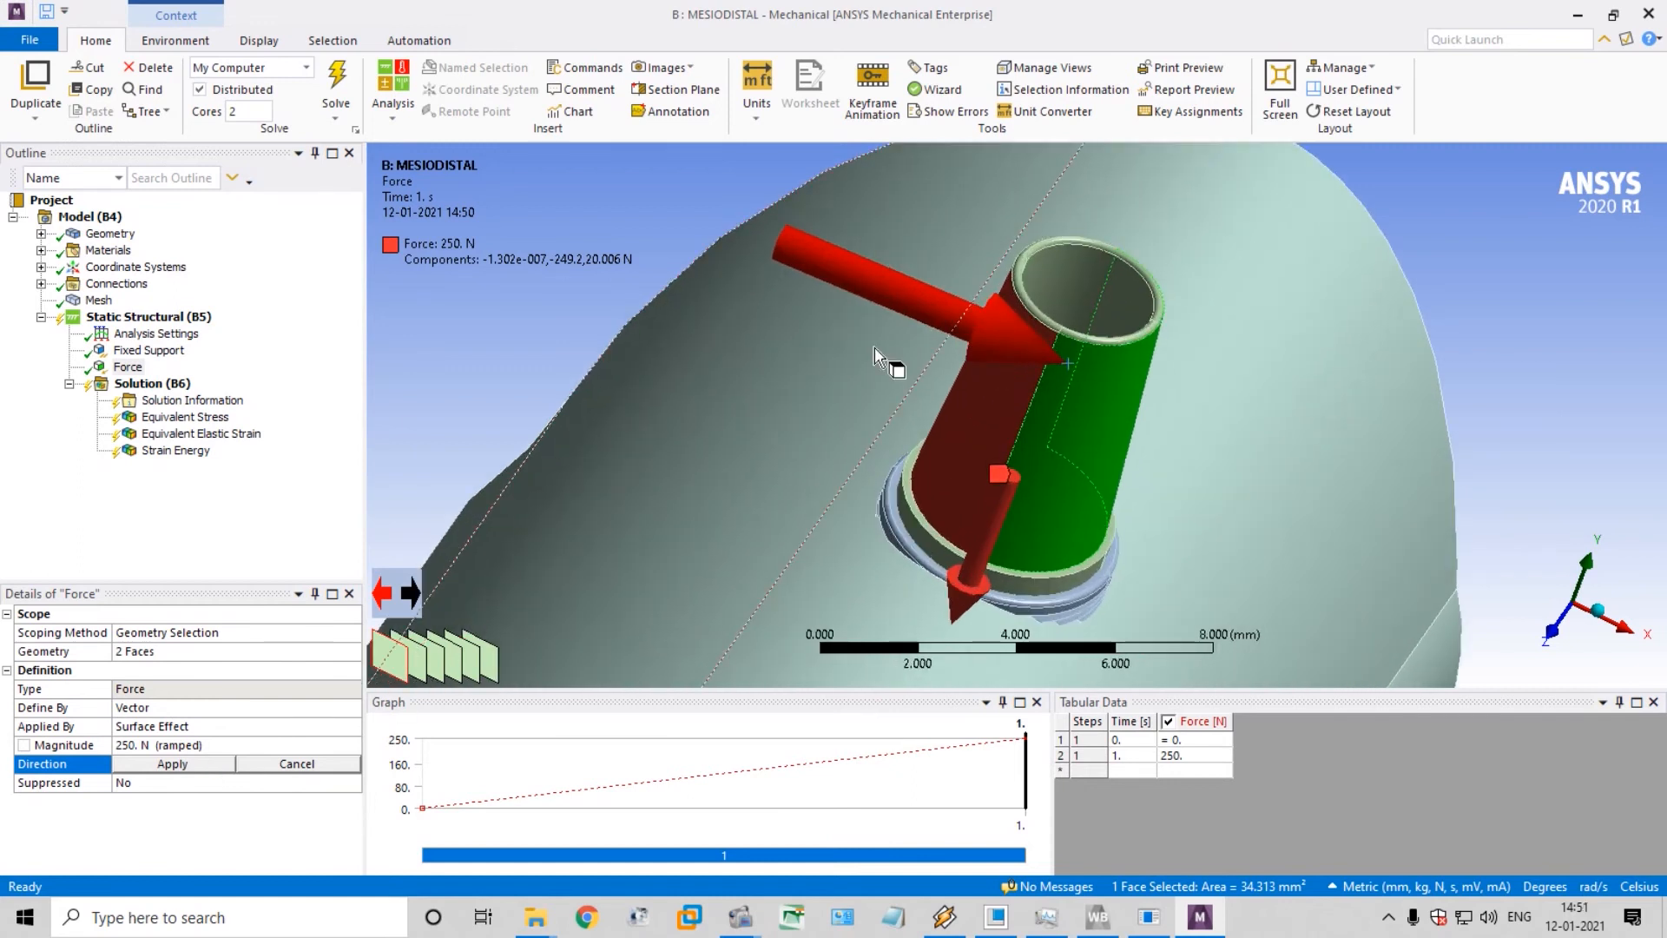
scroll(1206, 390, "down", 2)
middle_click_drag(1184, 387, 903, 424)
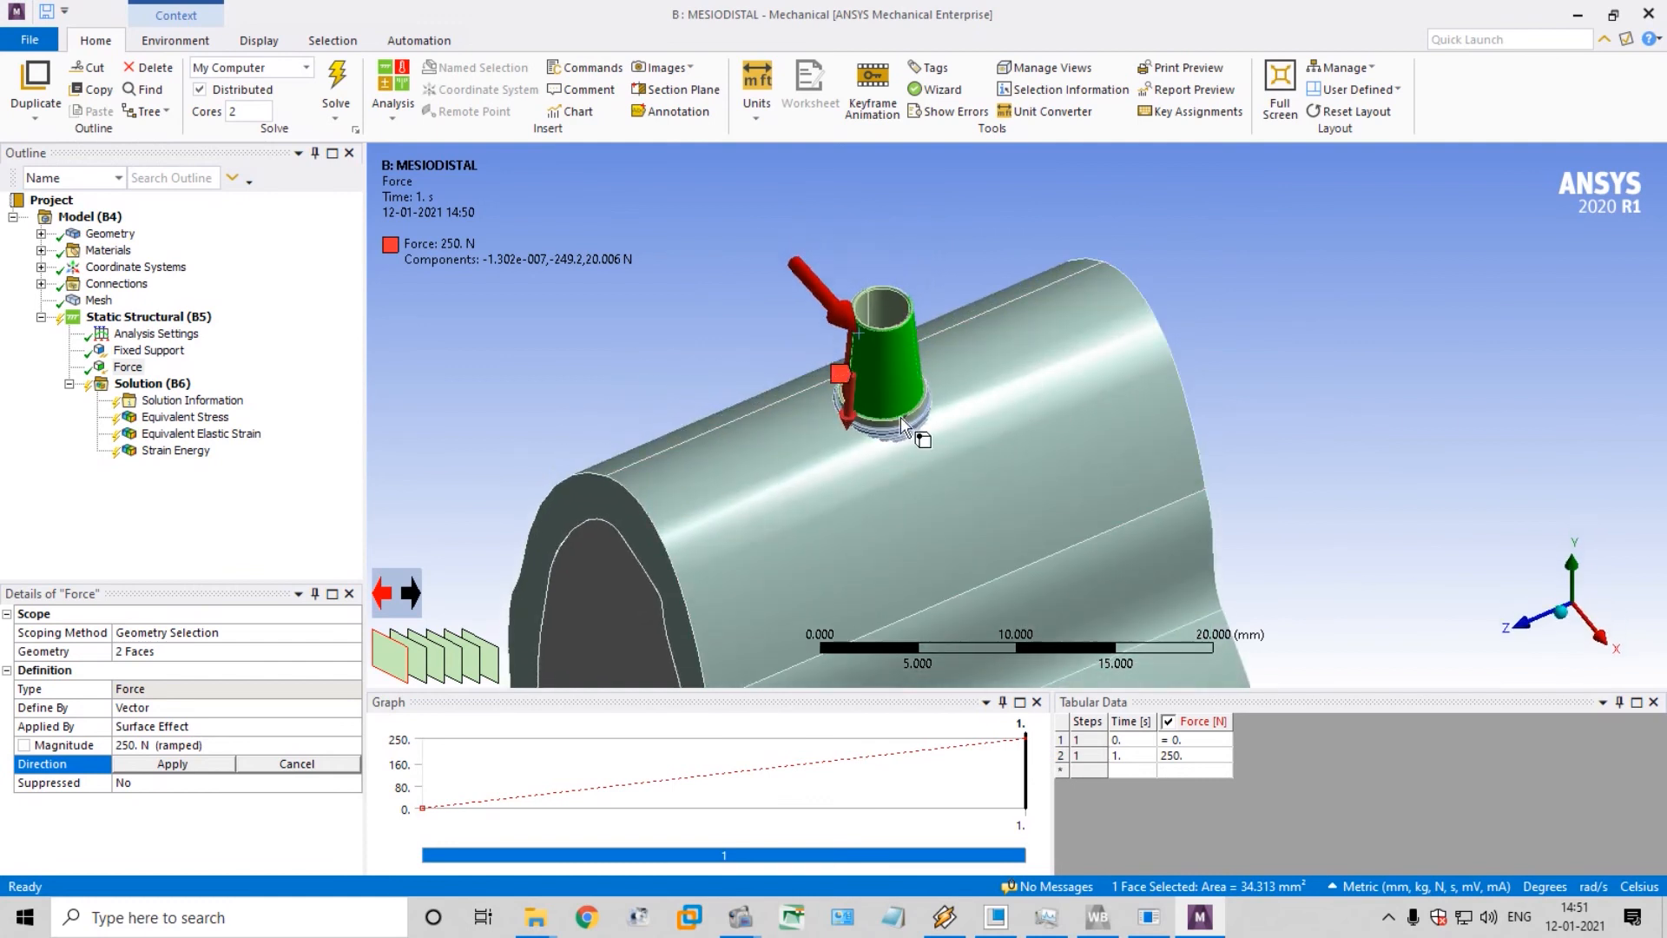
left_click(916, 340)
left_click(916, 315)
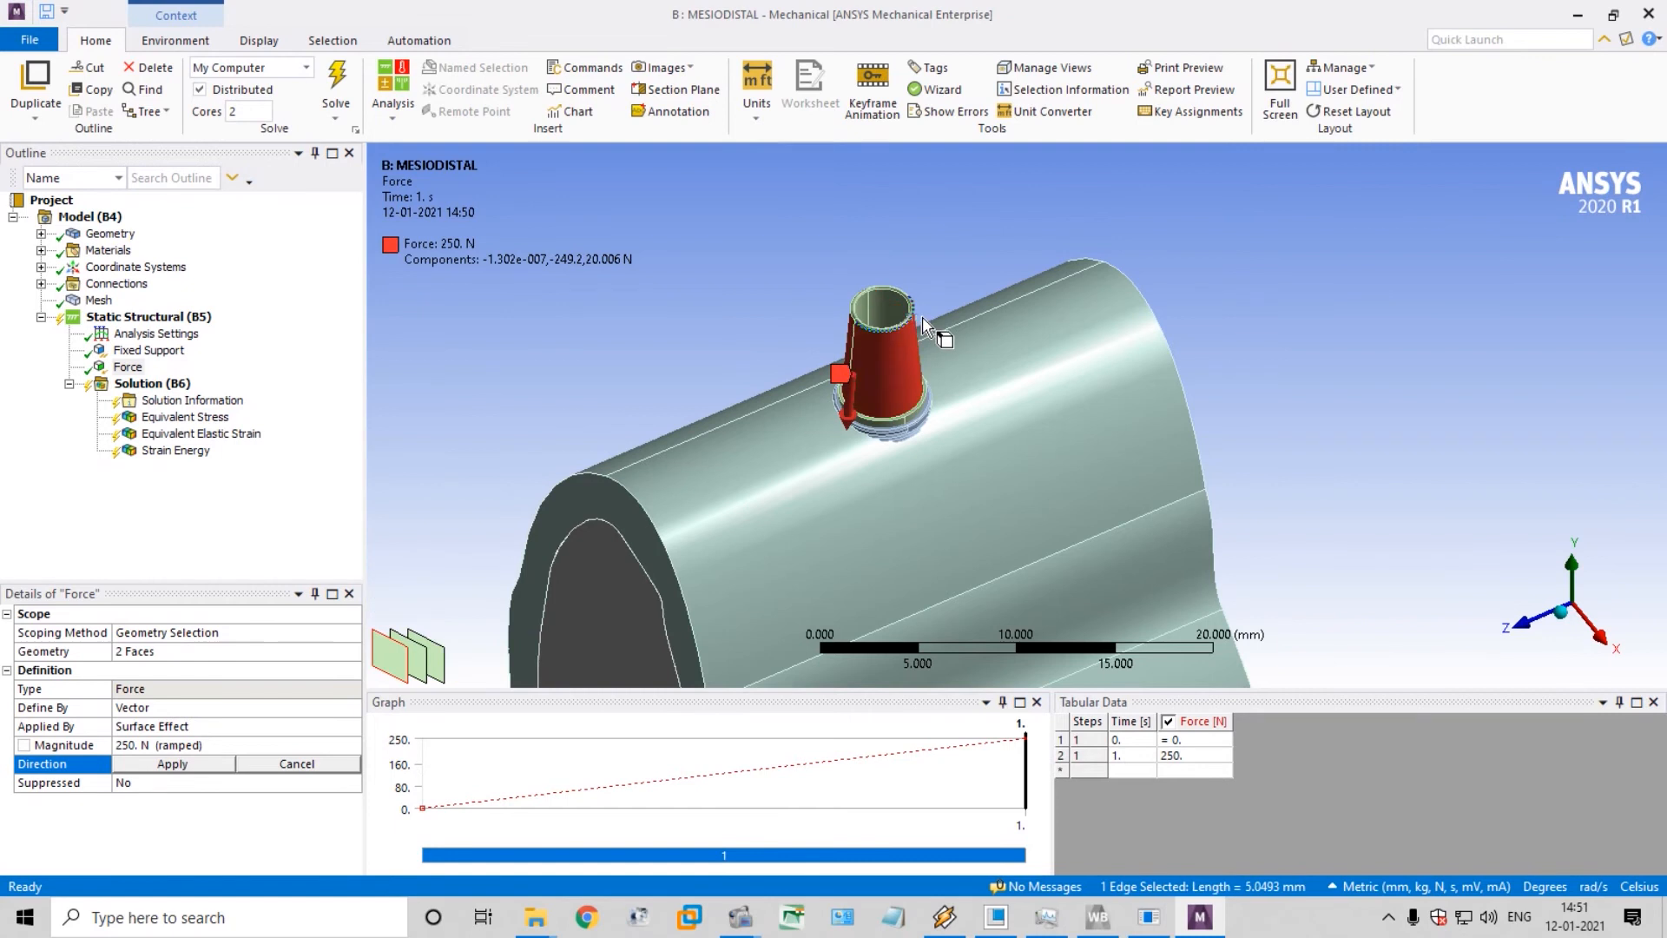
middle_click_drag(931, 343, 847, 369)
left_click(855, 374)
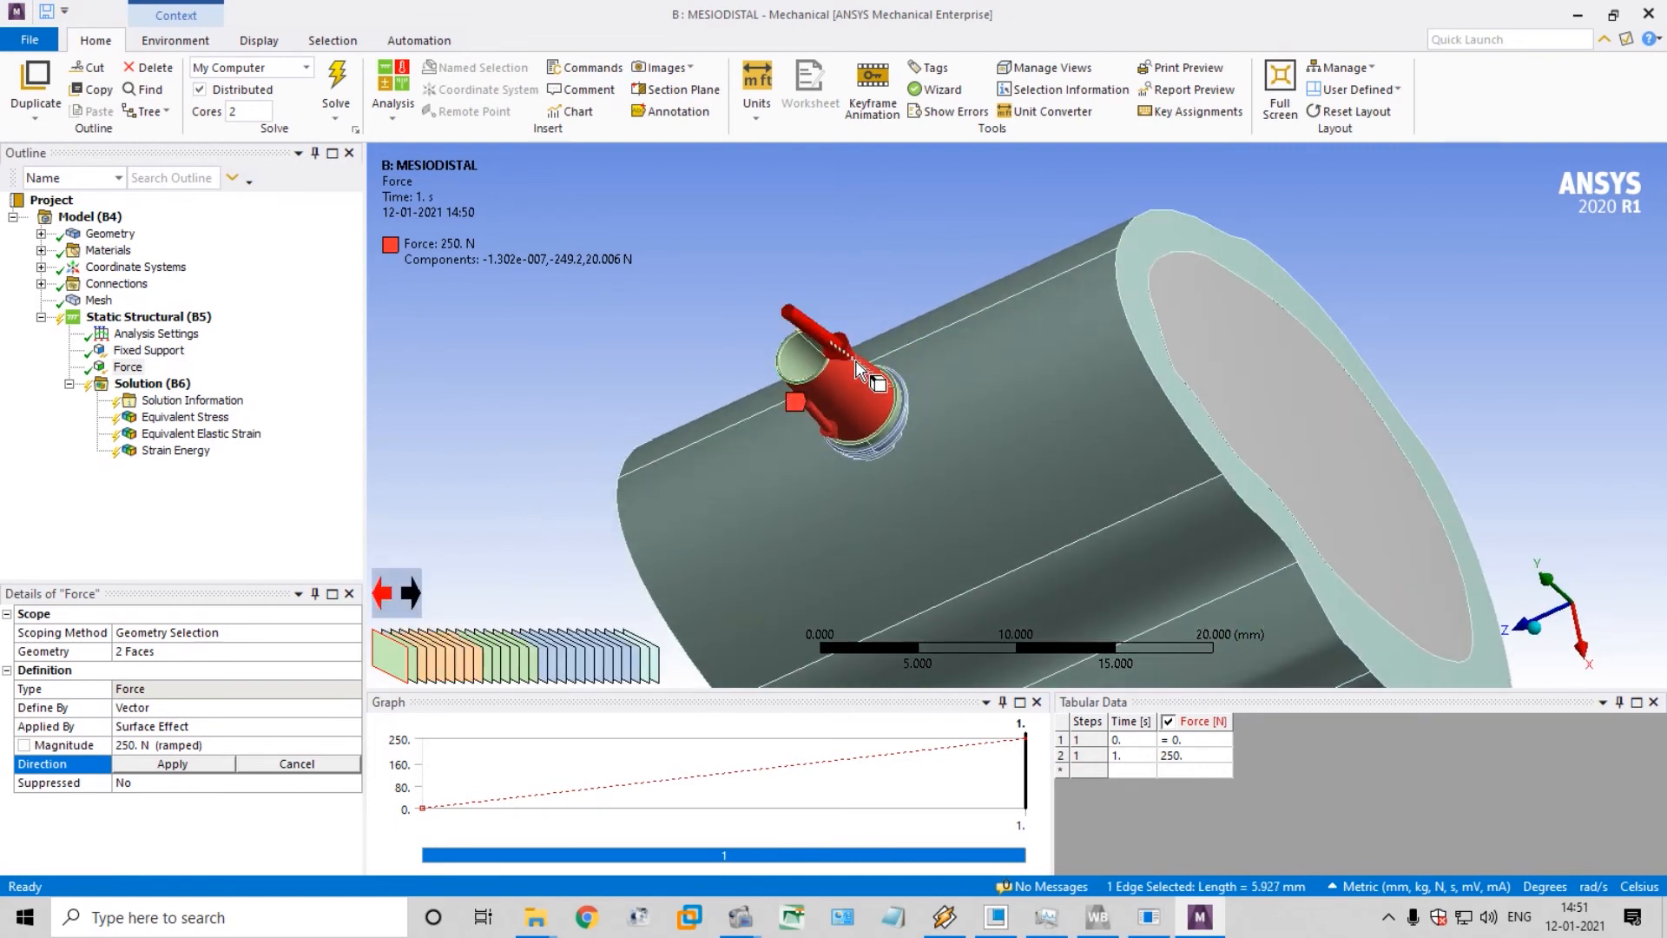
left_click(854, 373)
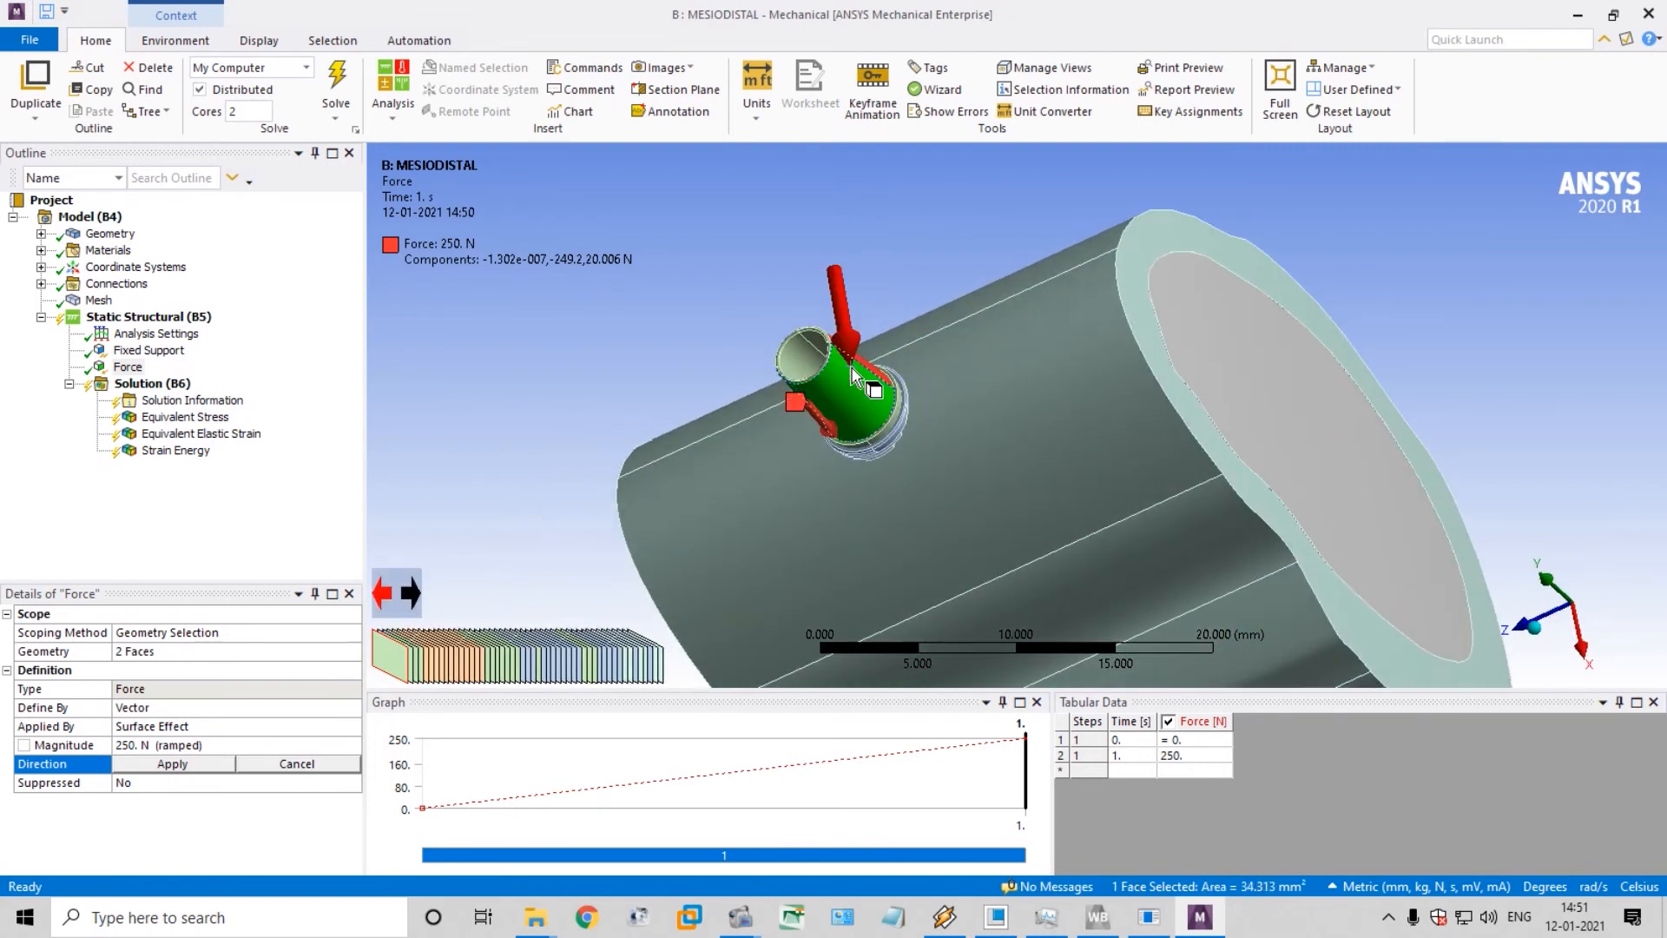
left_click(855, 373)
left_click(859, 369)
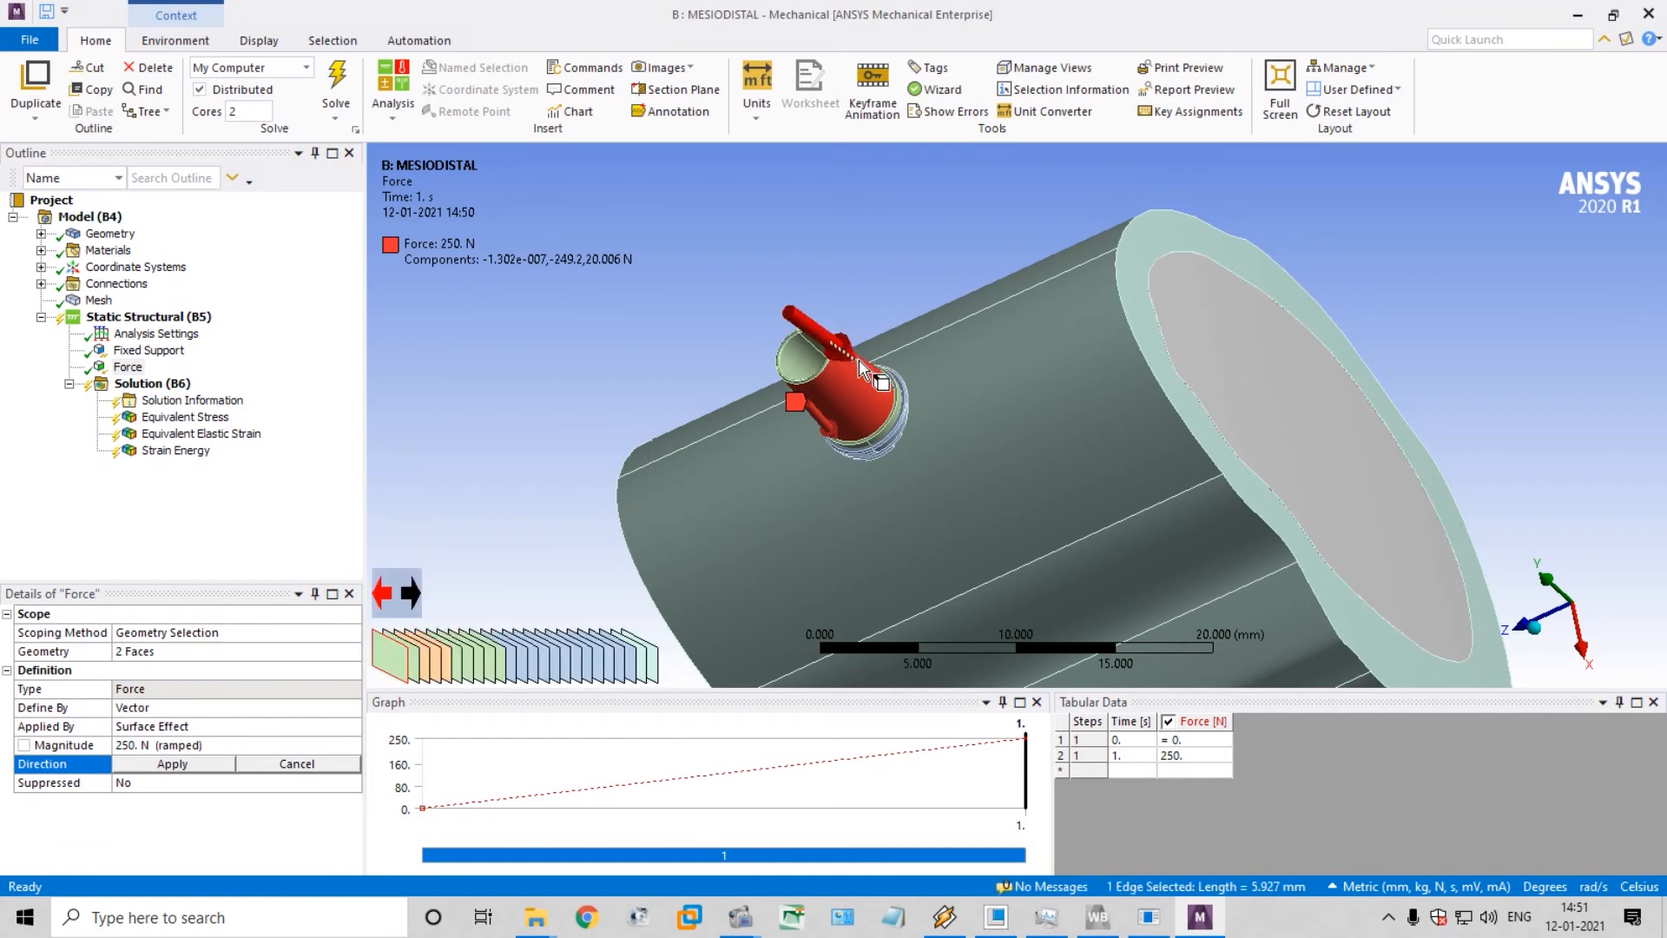
Set the force direction horizontally along the bone's length (Z axis), using the abutment's inner face as the reference
left_click(798, 359)
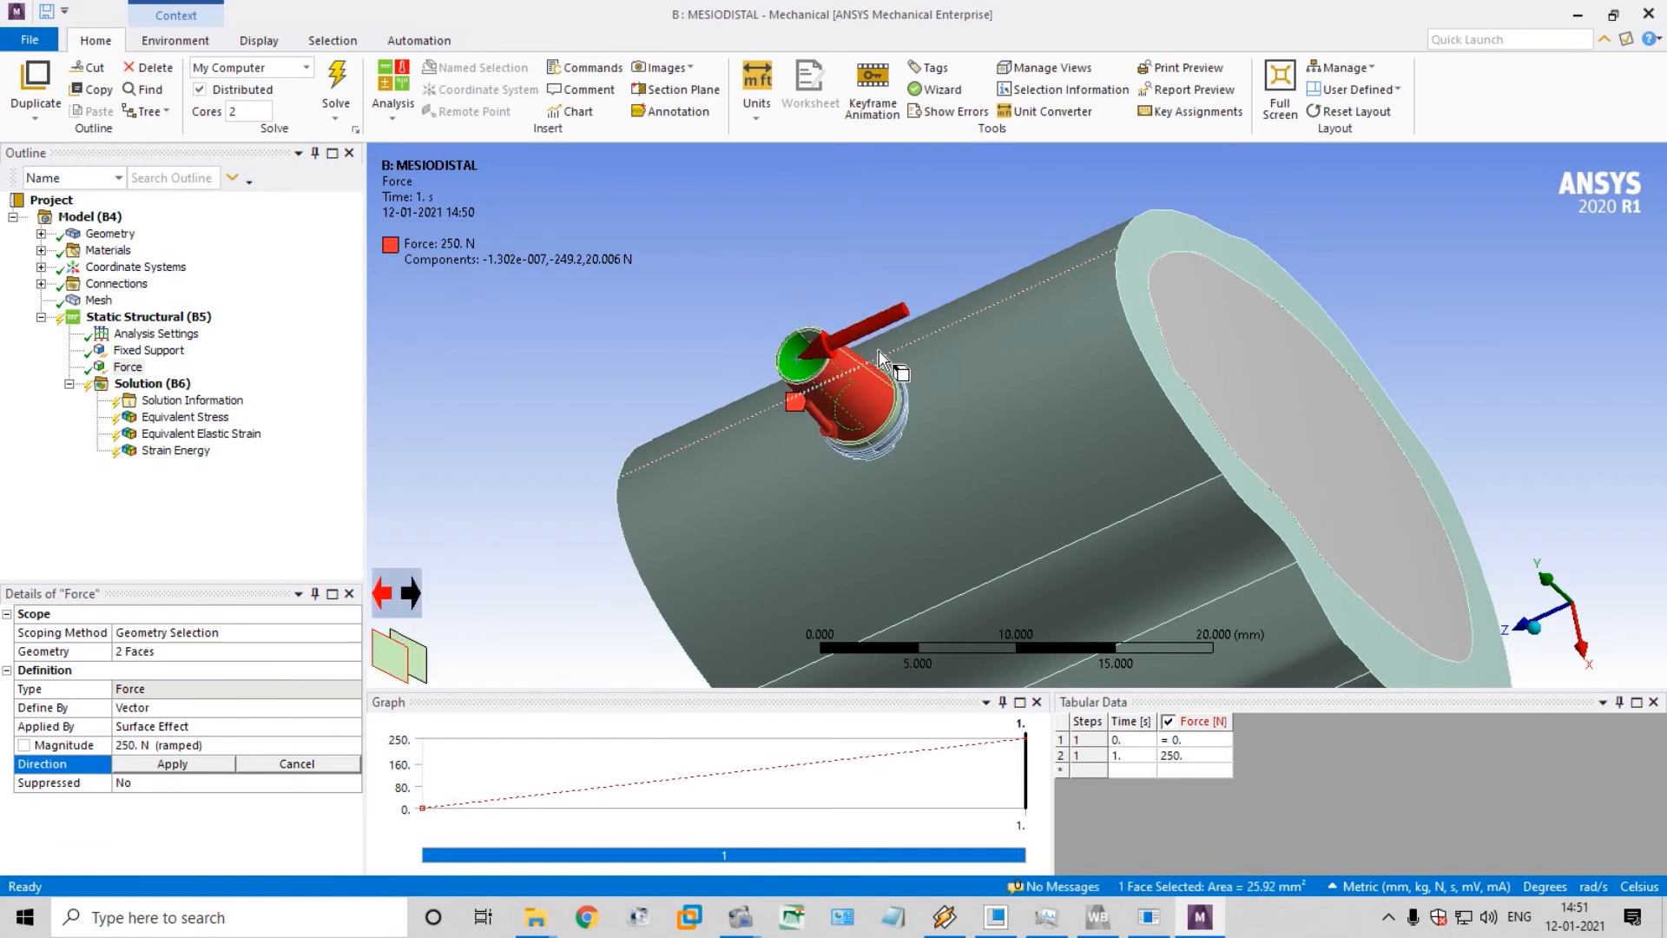
scroll(901, 348, "up", 5)
middle_click_drag(894, 344, 705, 286)
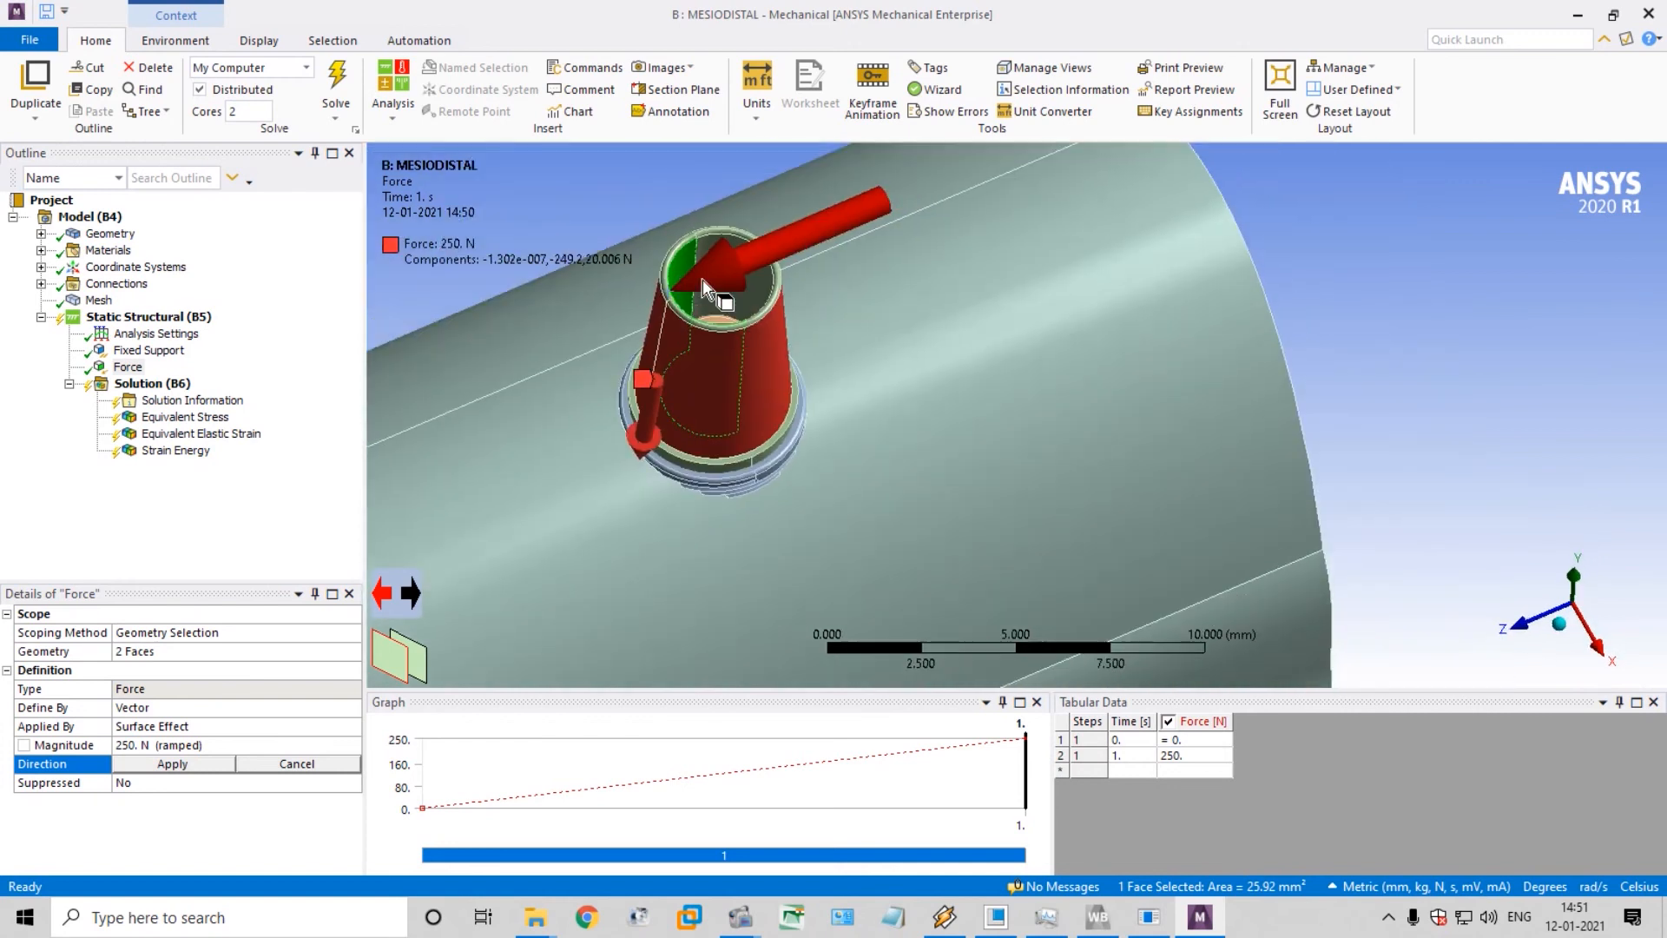
scroll(705, 286, "down", 3)
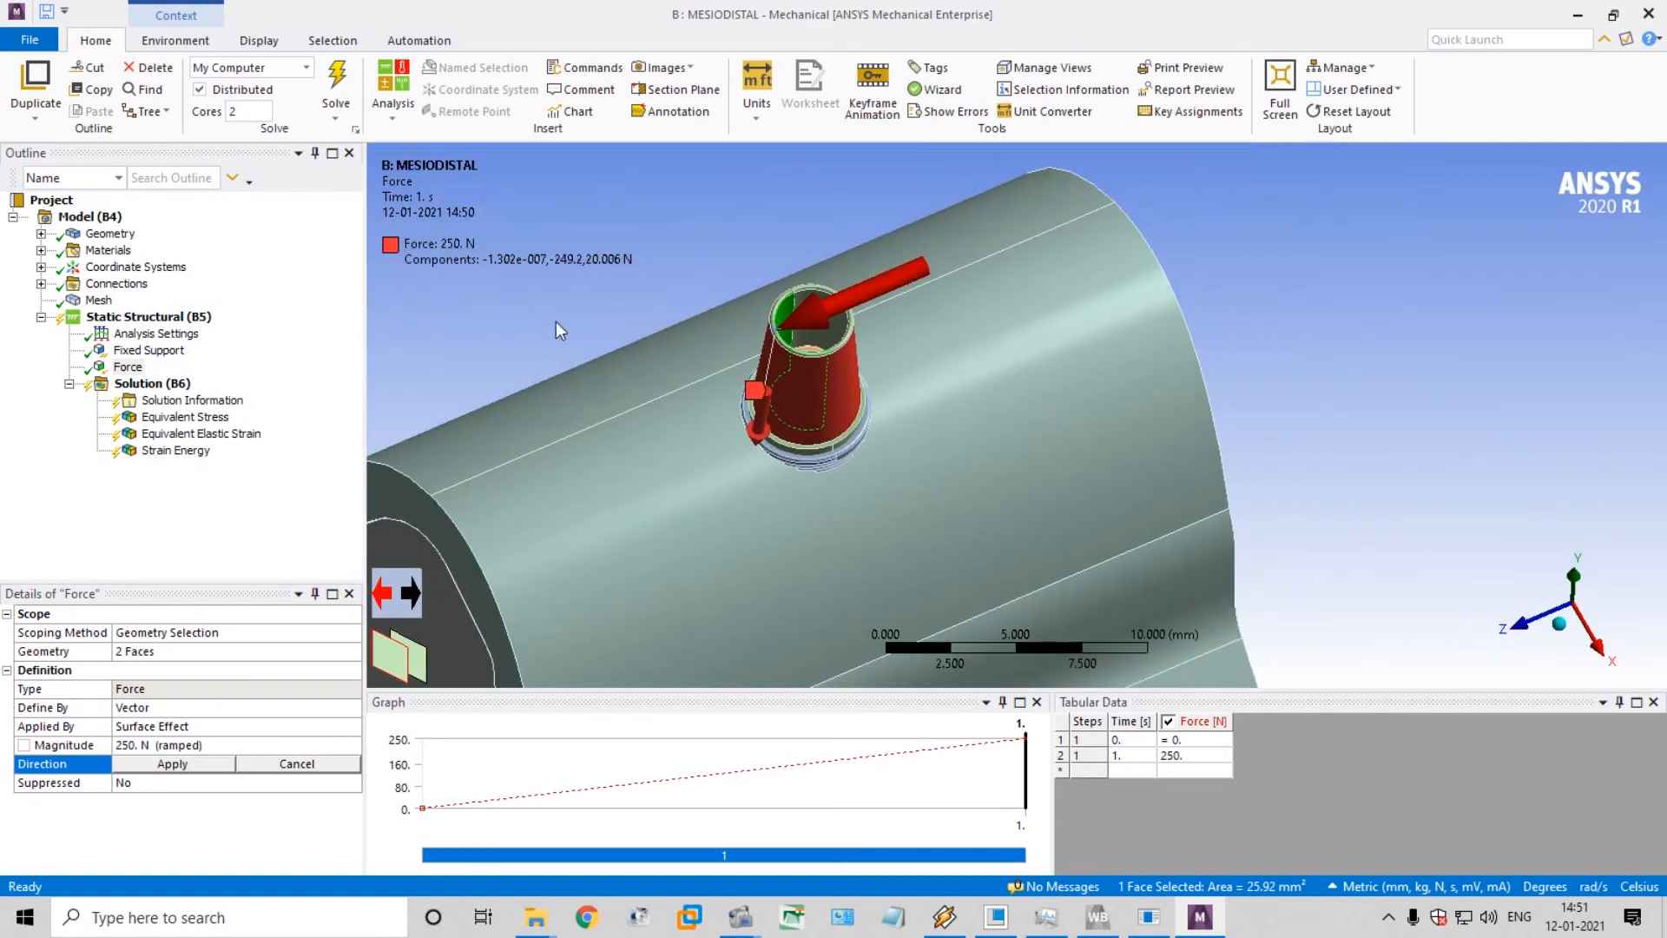
left_click(211, 768)
middle_click_drag(655, 401, 621, 361)
left_click(772, 314)
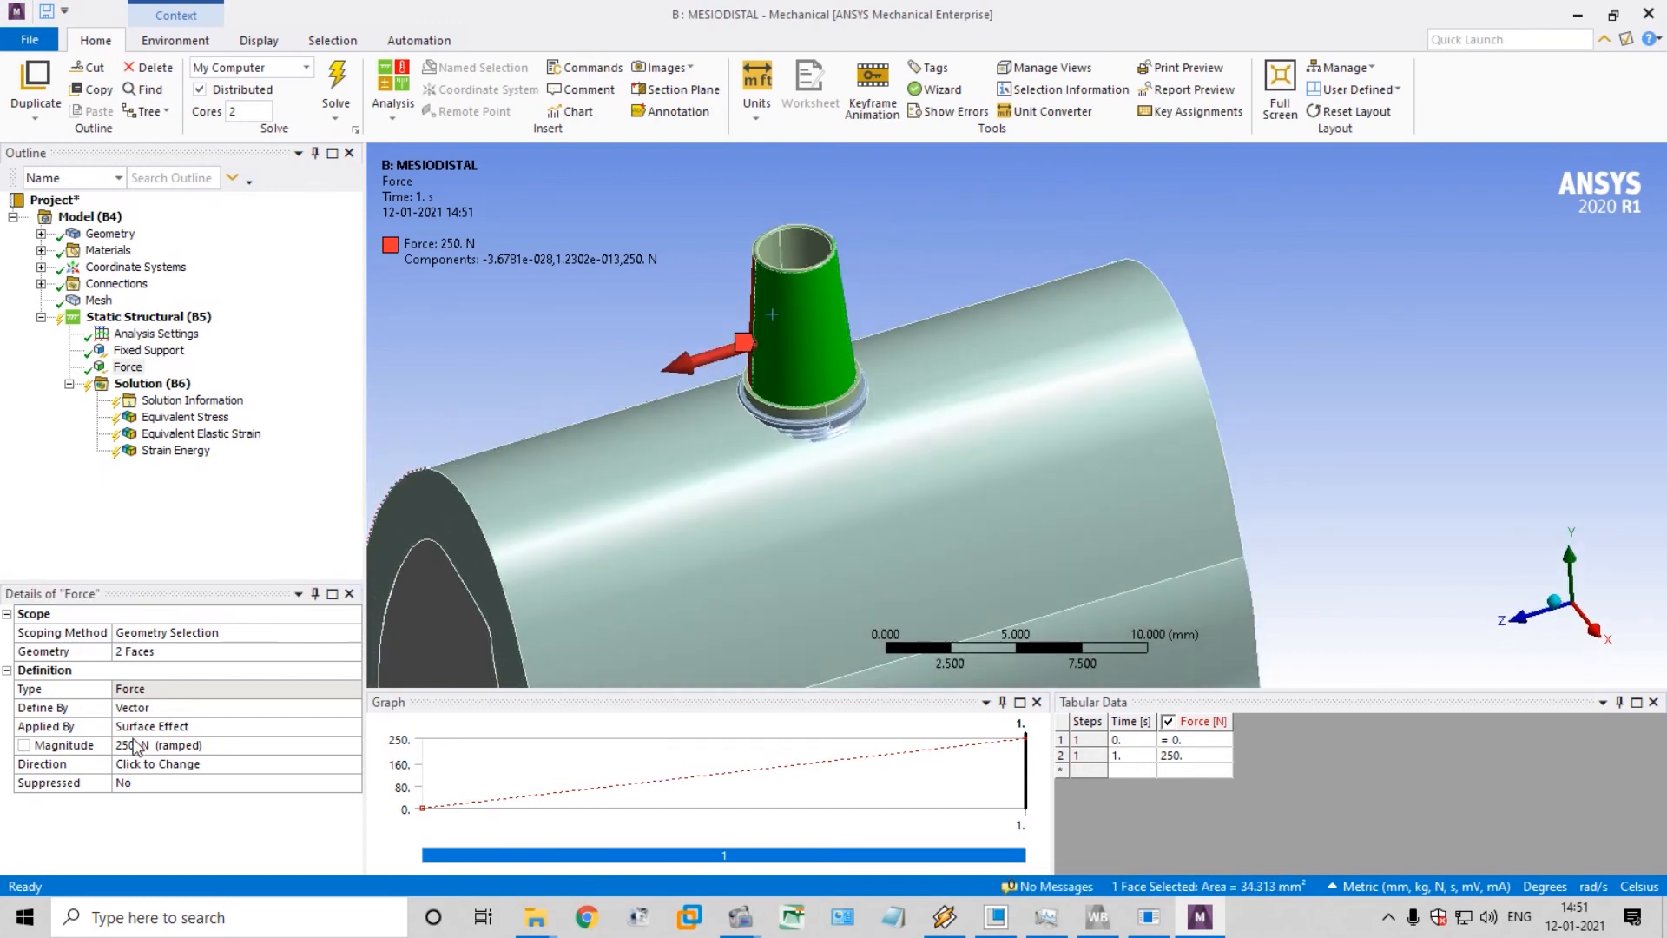
Set the force magnitude to -250 N to reverse its direction on the abutment
left_click(63, 749)
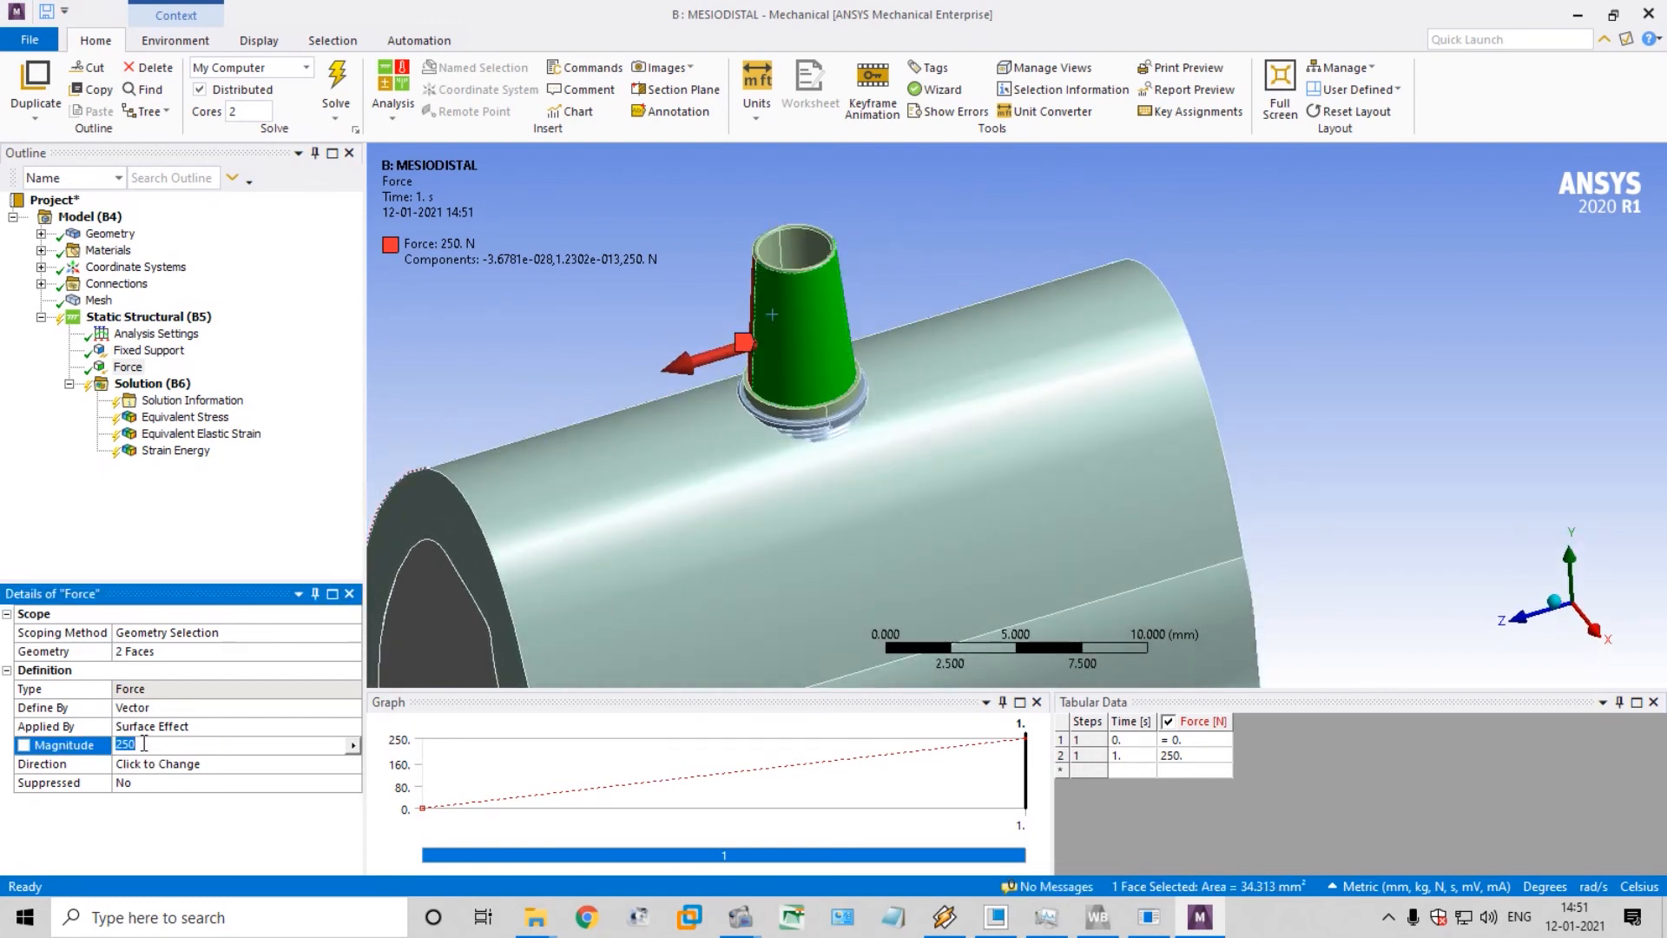
type("-250")
key("Return")
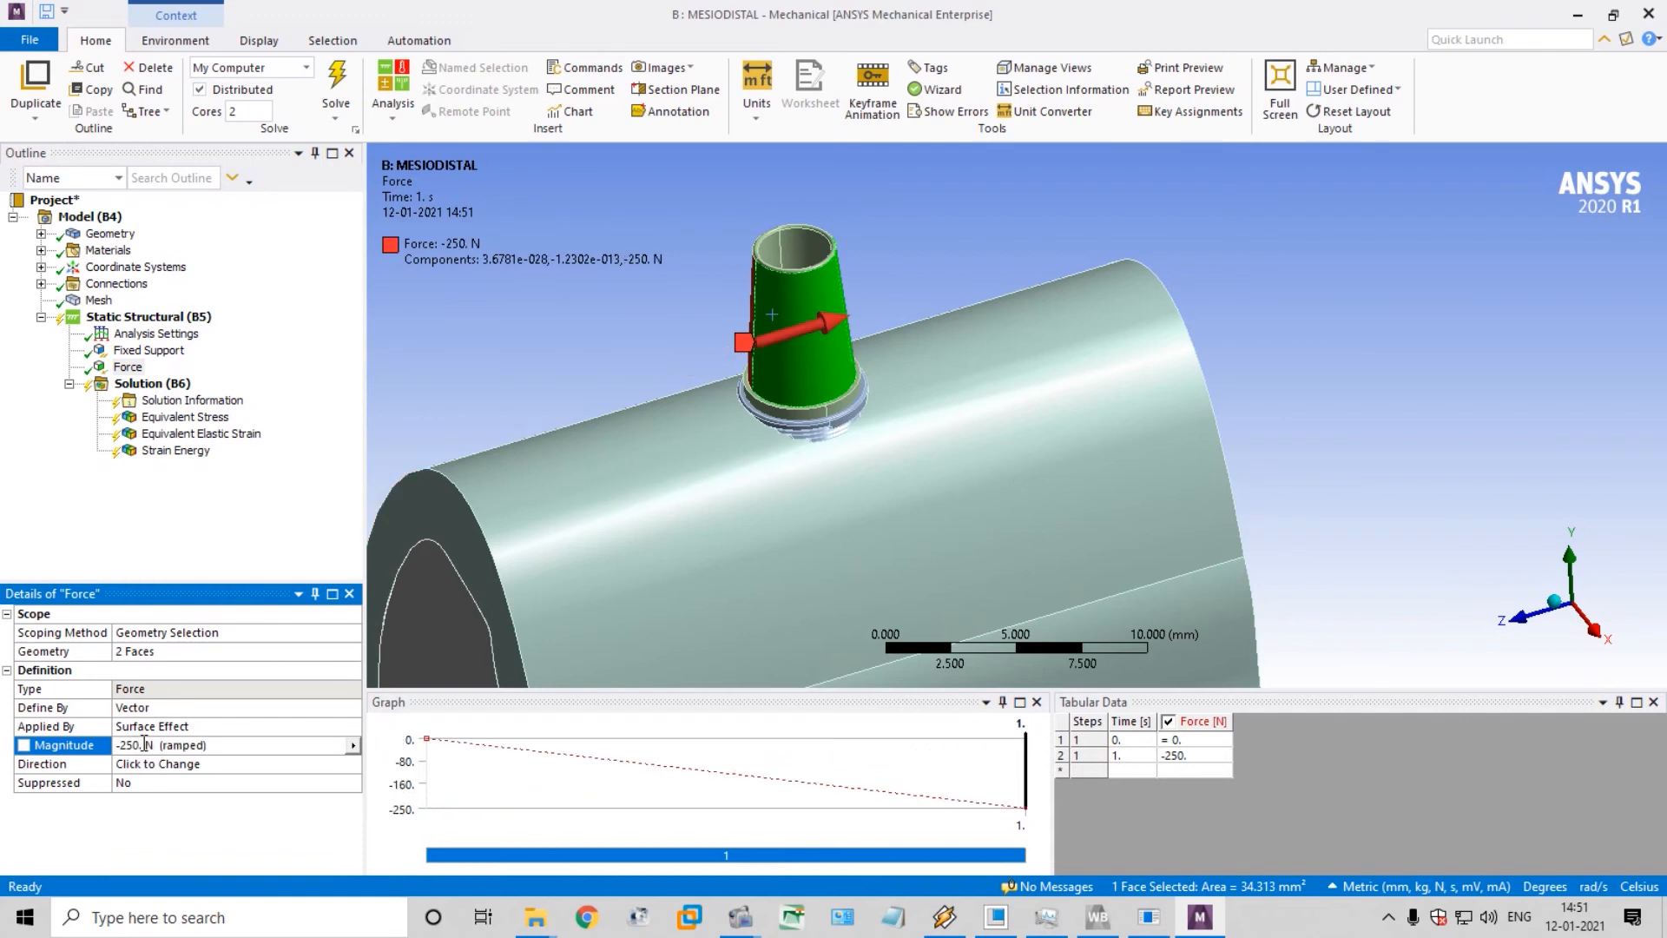
scroll(964, 346, "up", 2)
scroll(964, 345, "up", 1)
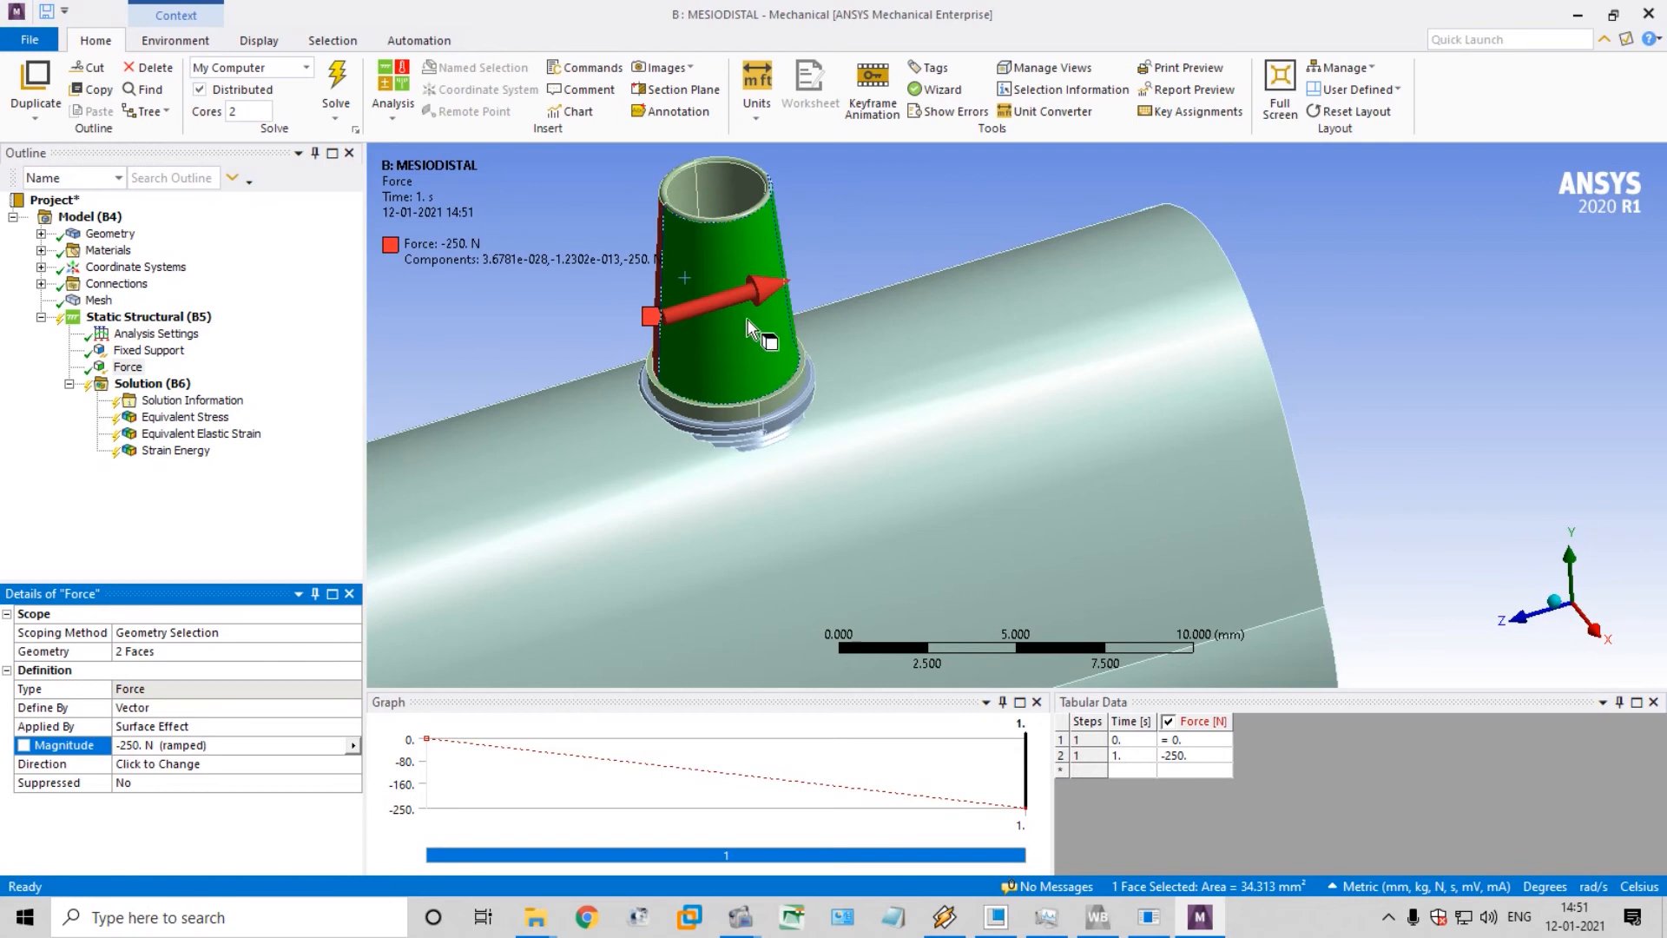
Reapply the force's geometry scope to the two outer faces of the abutment
left_click(171, 653)
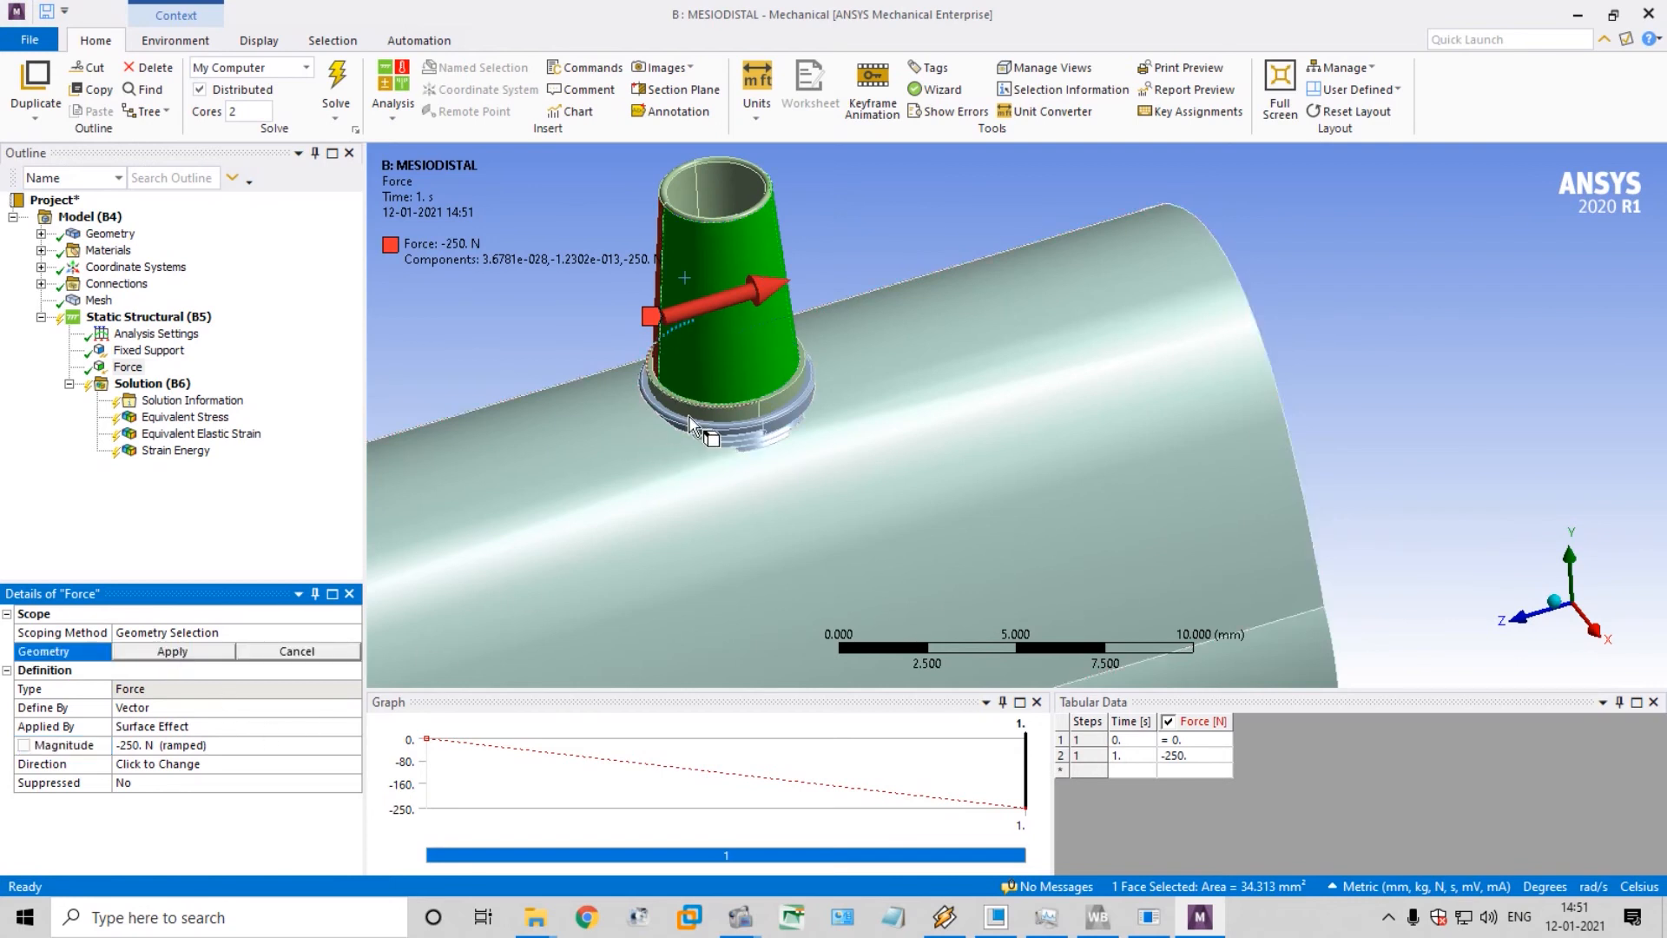
middle_click_drag(703, 431, 772, 400)
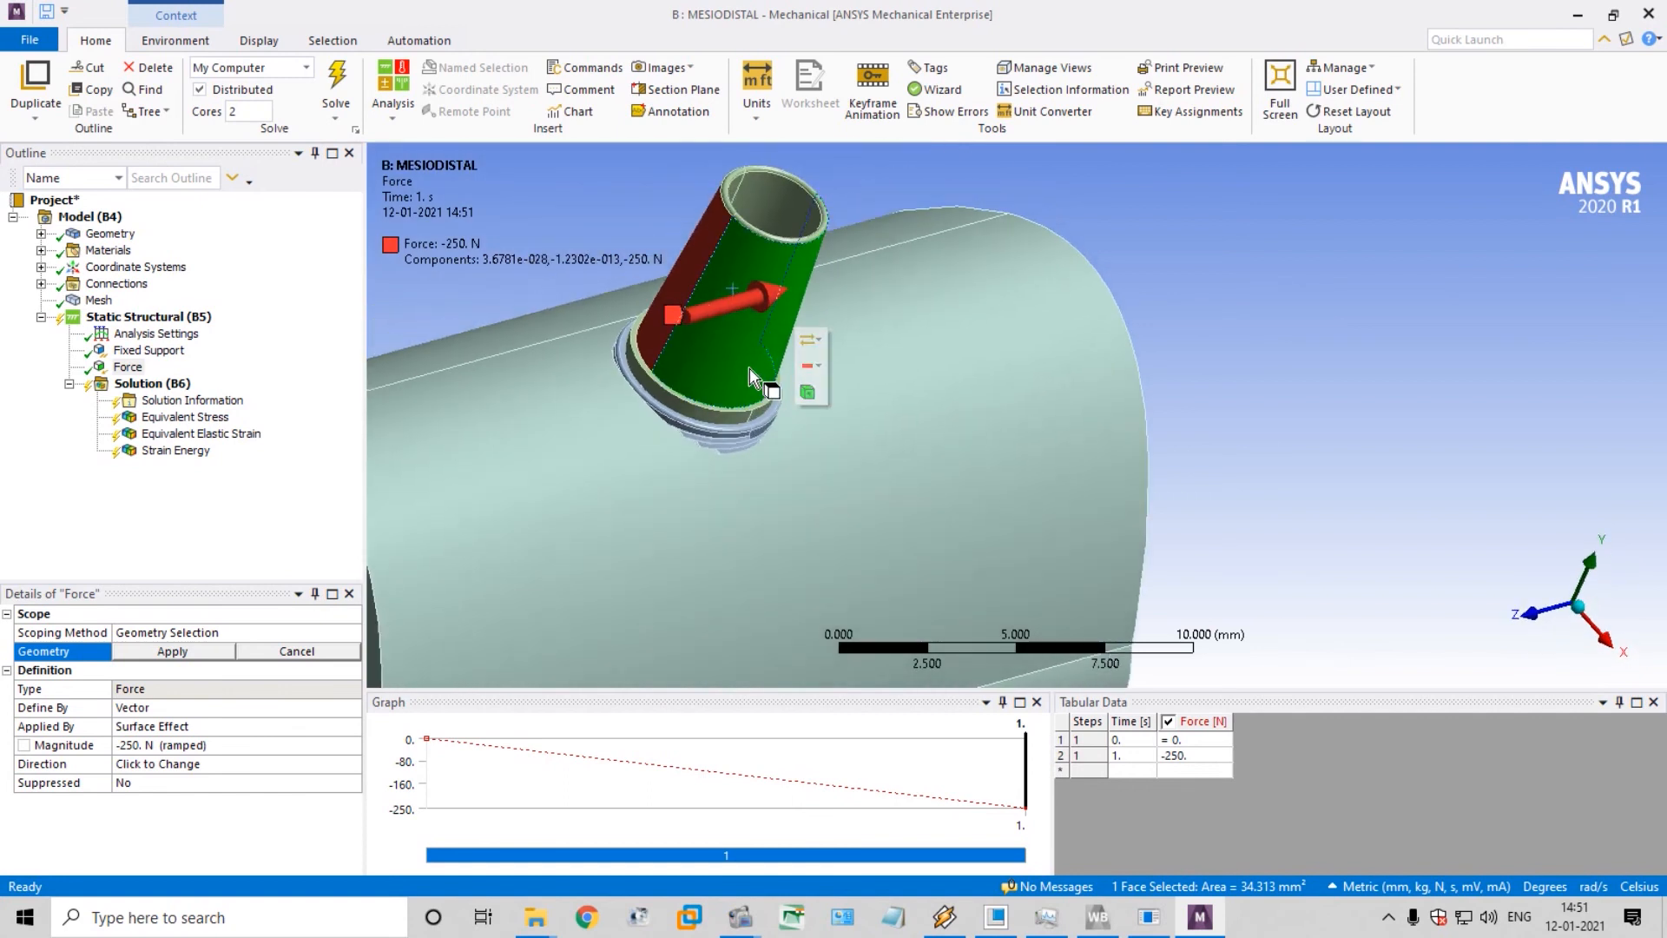
left_click(750, 368, "ctrl")
left_click(178, 653)
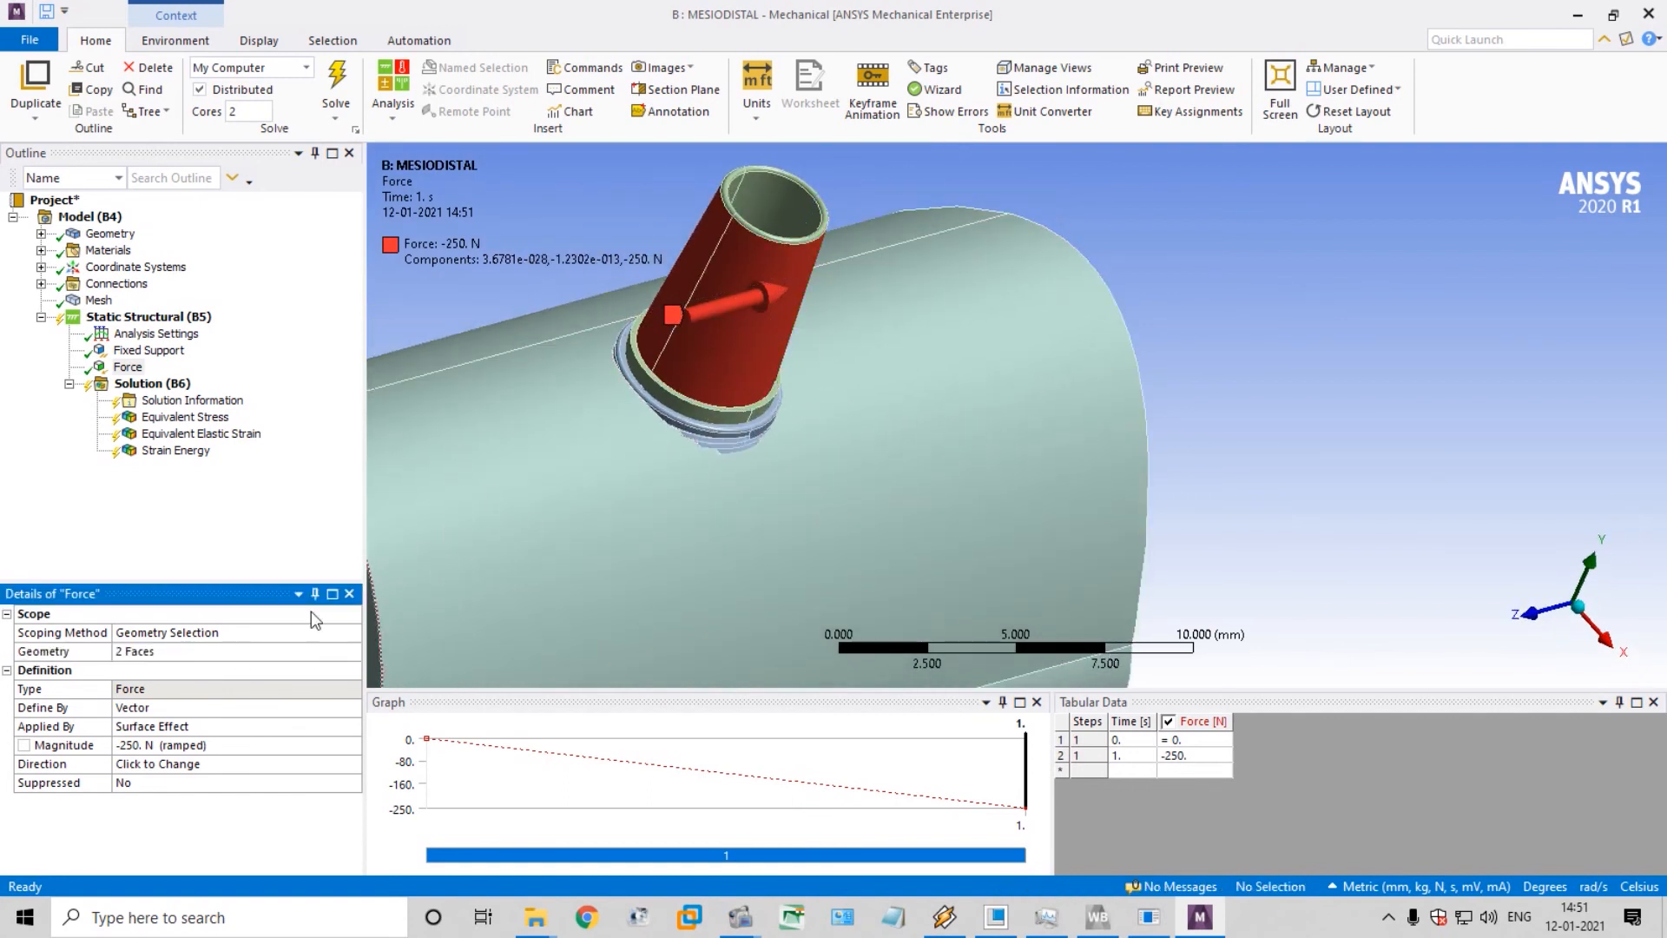
Solve the MESIODISTAL static structural analysis from its Solution branch
left_click(128, 367)
left_click(148, 399)
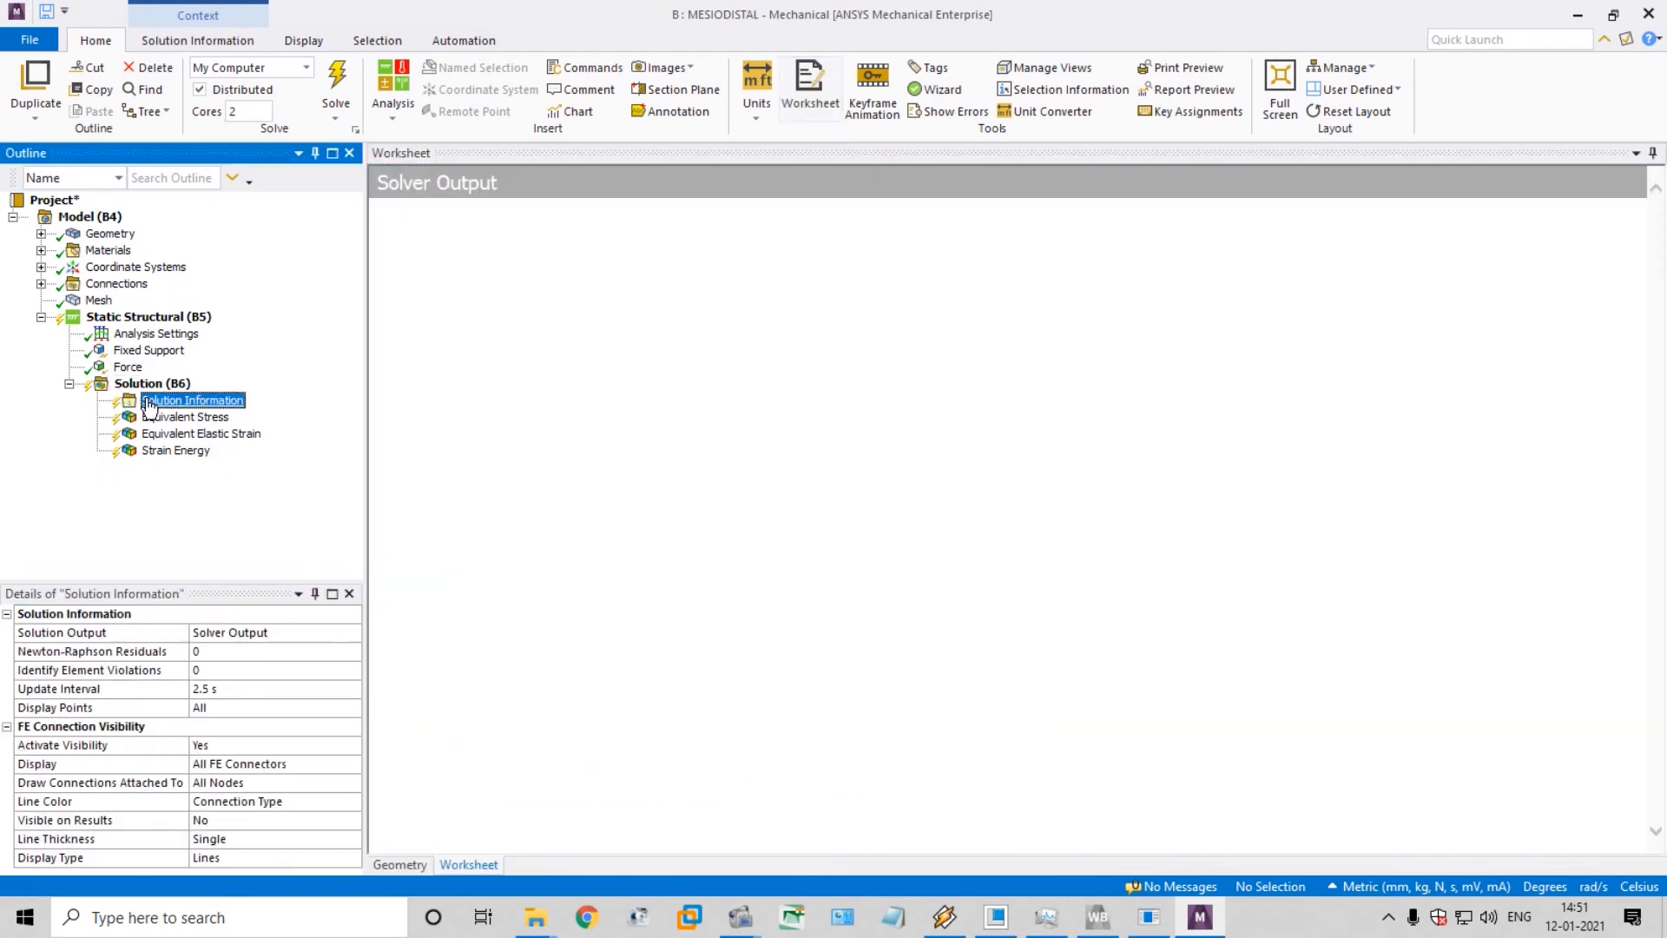
left_click(152, 383)
left_click(337, 85)
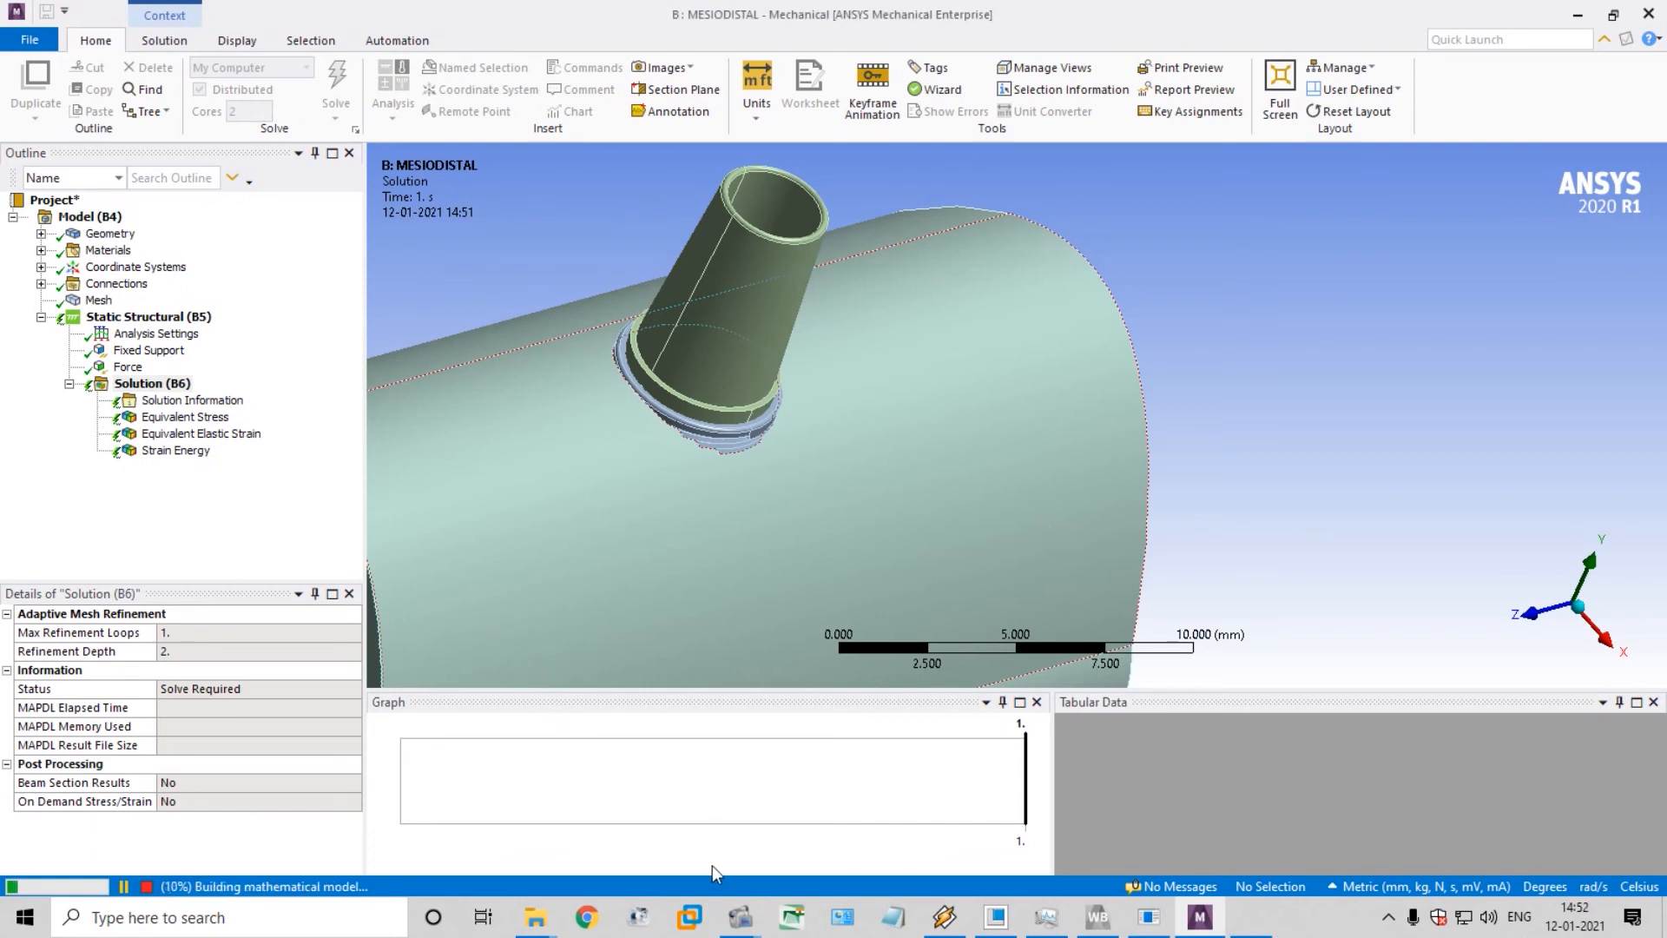
mouse_move(1163, 921)
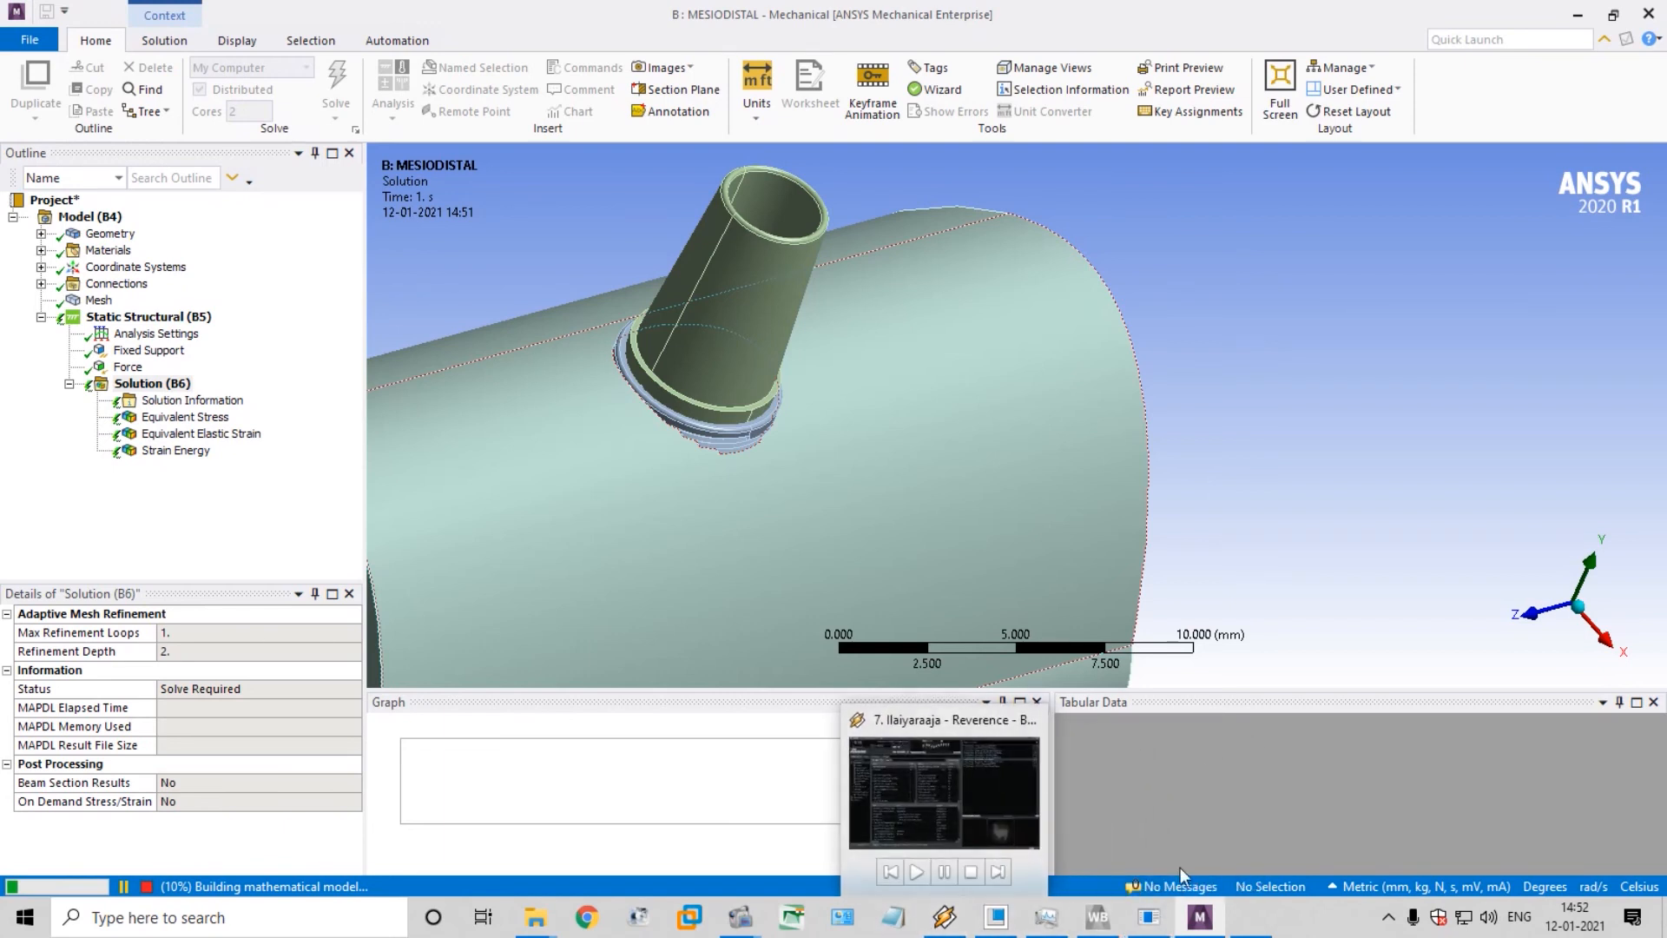
mouse_move(740, 918)
left_click(696, 857)
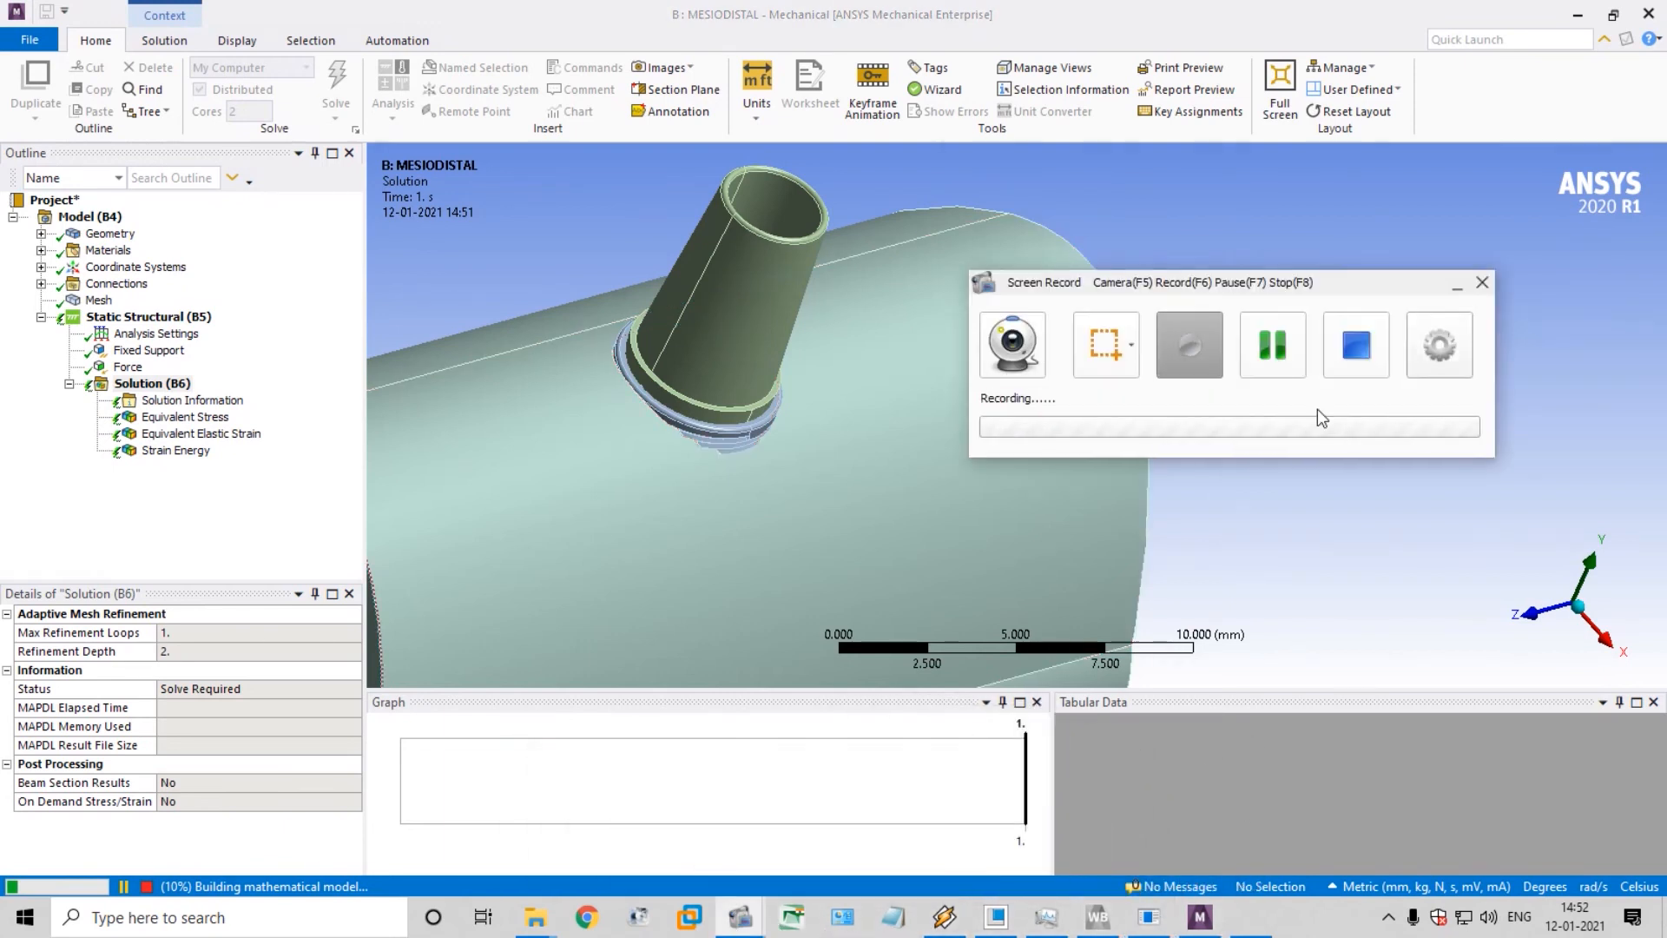
left_click(1368, 366)
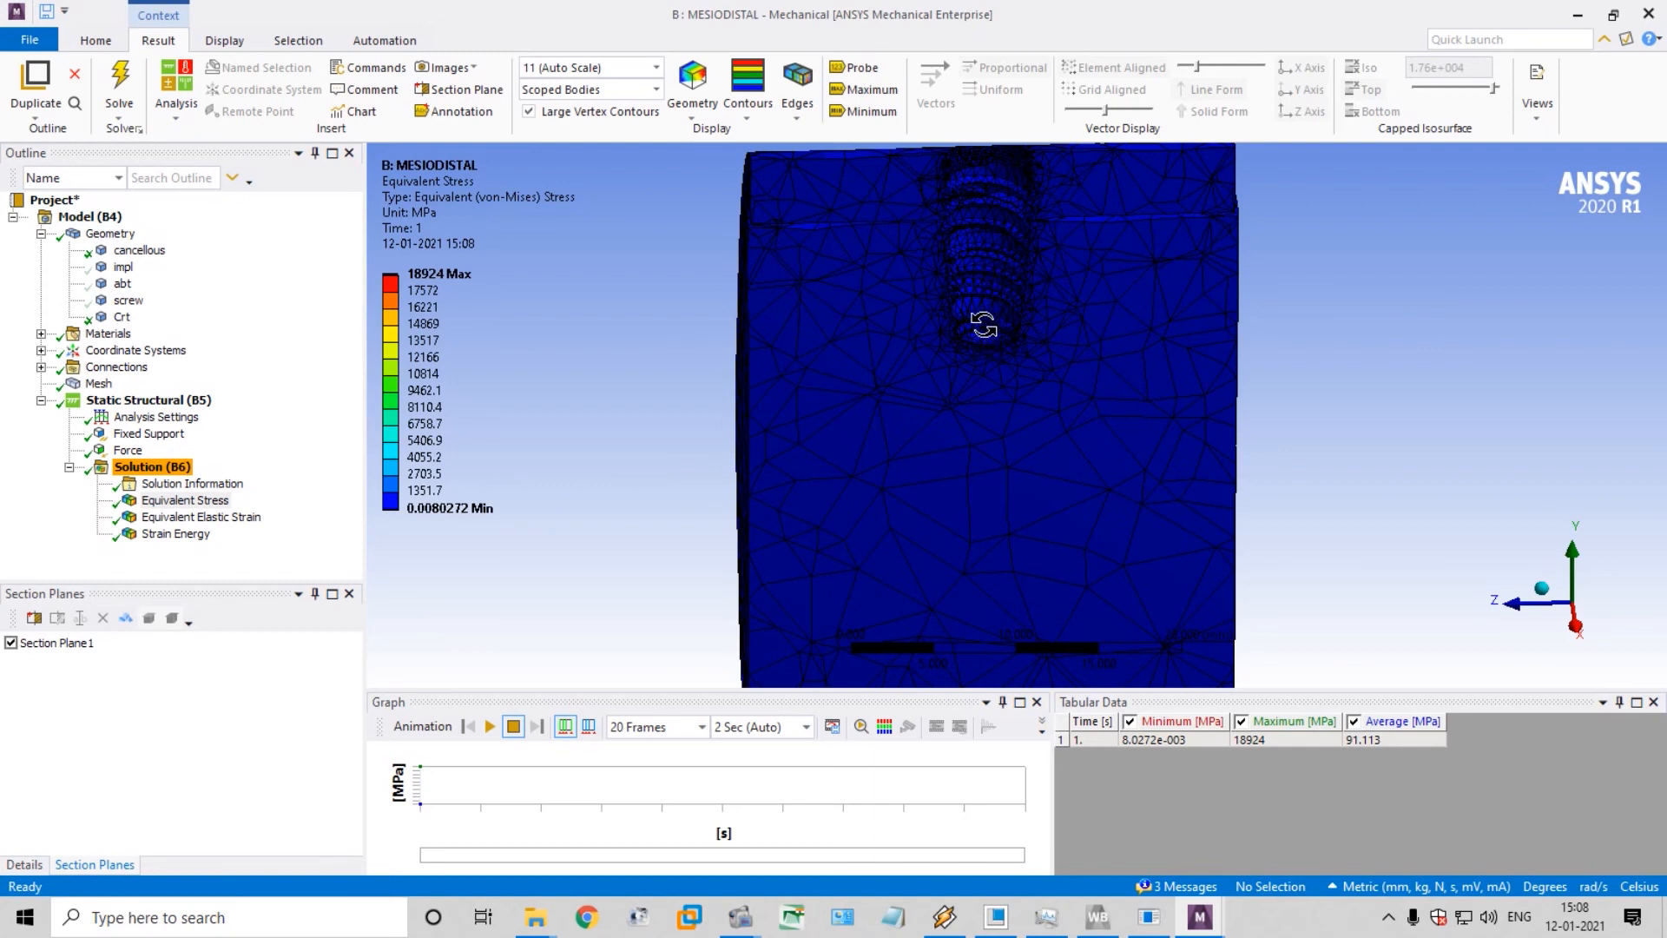
left_click(855, 68)
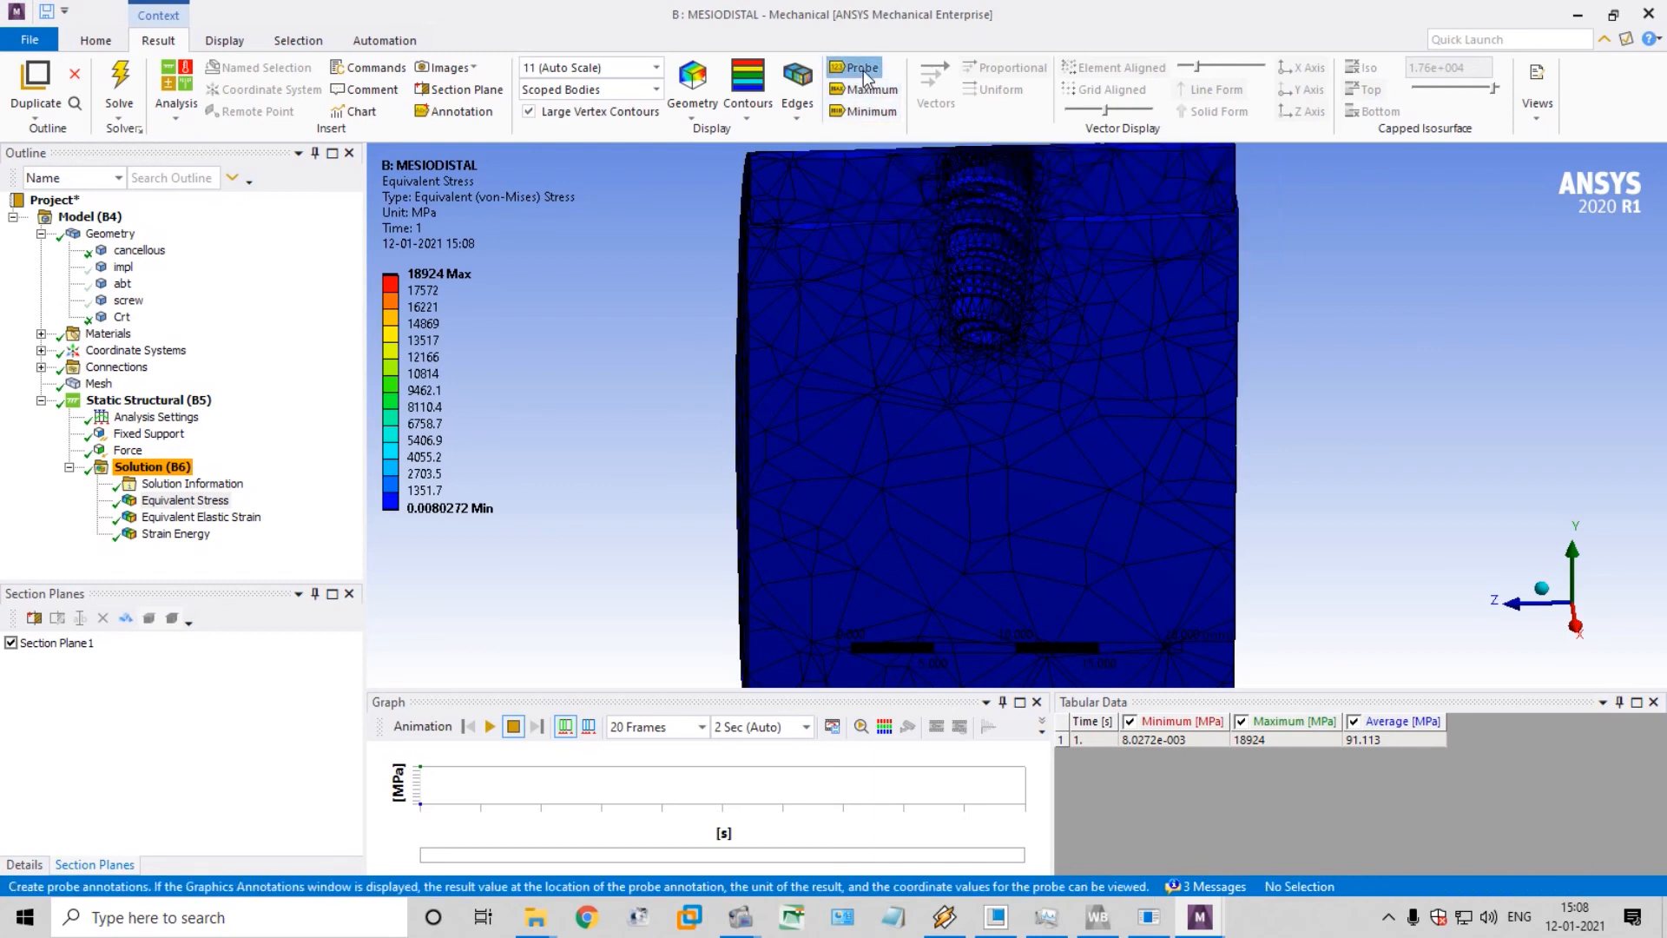
left_click(99, 46)
left_click(162, 40)
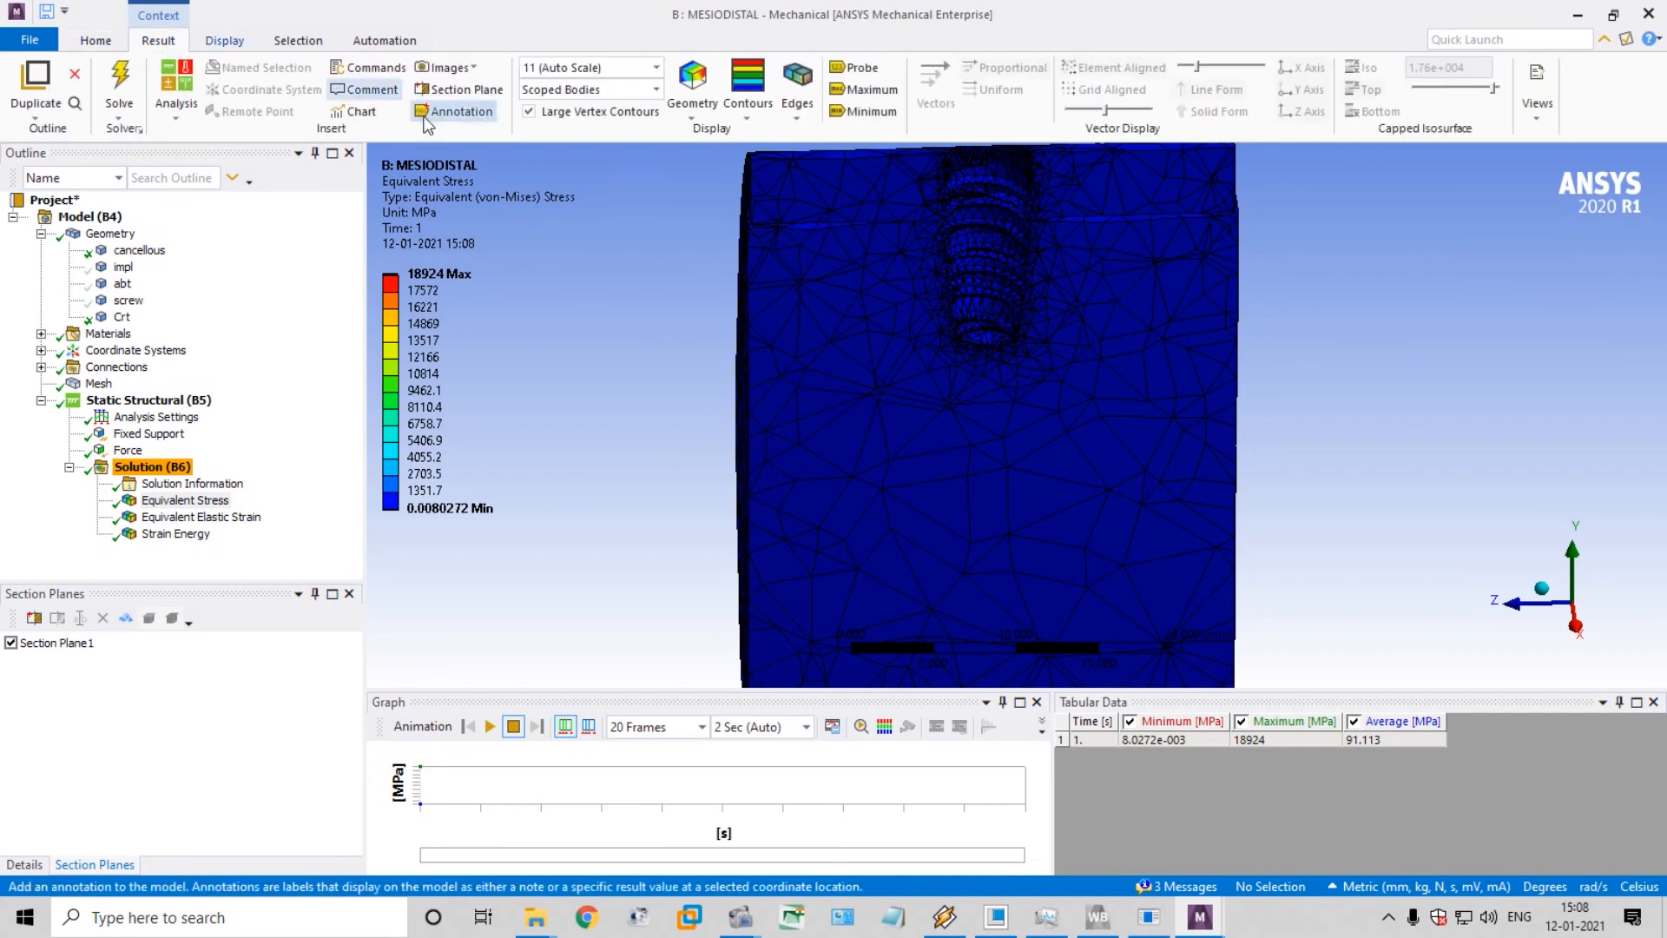
Probe the equivalent stress at the bottom, middle and top of the implant socket in the sectioned bone
left_click(855, 68)
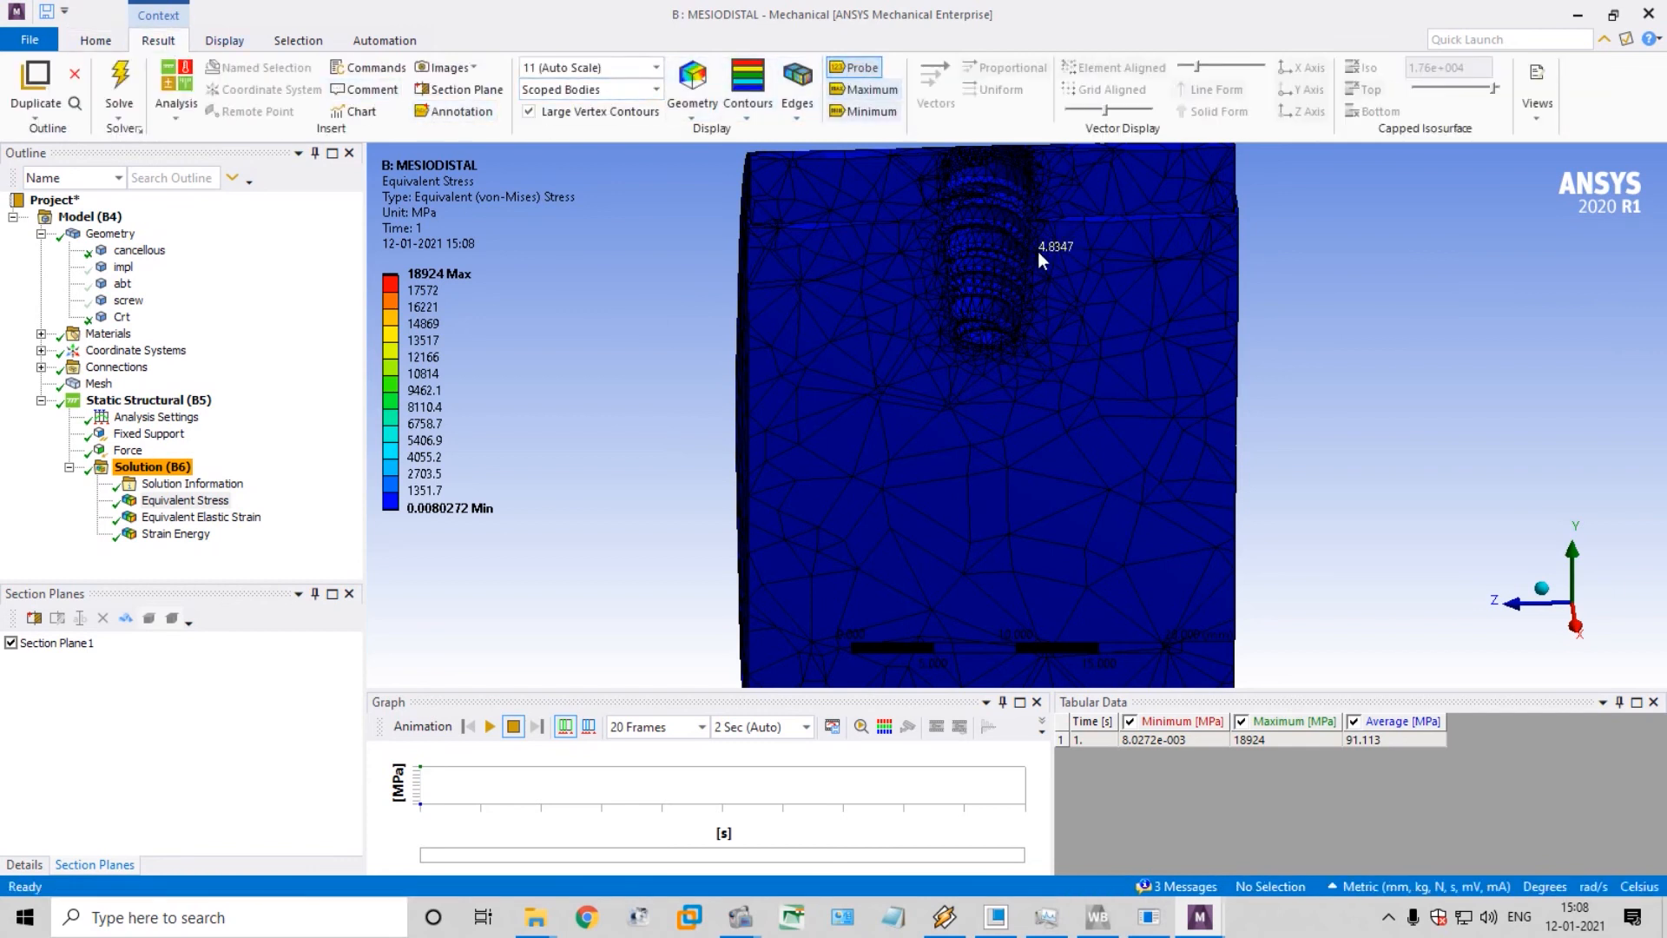
left_click(984, 331)
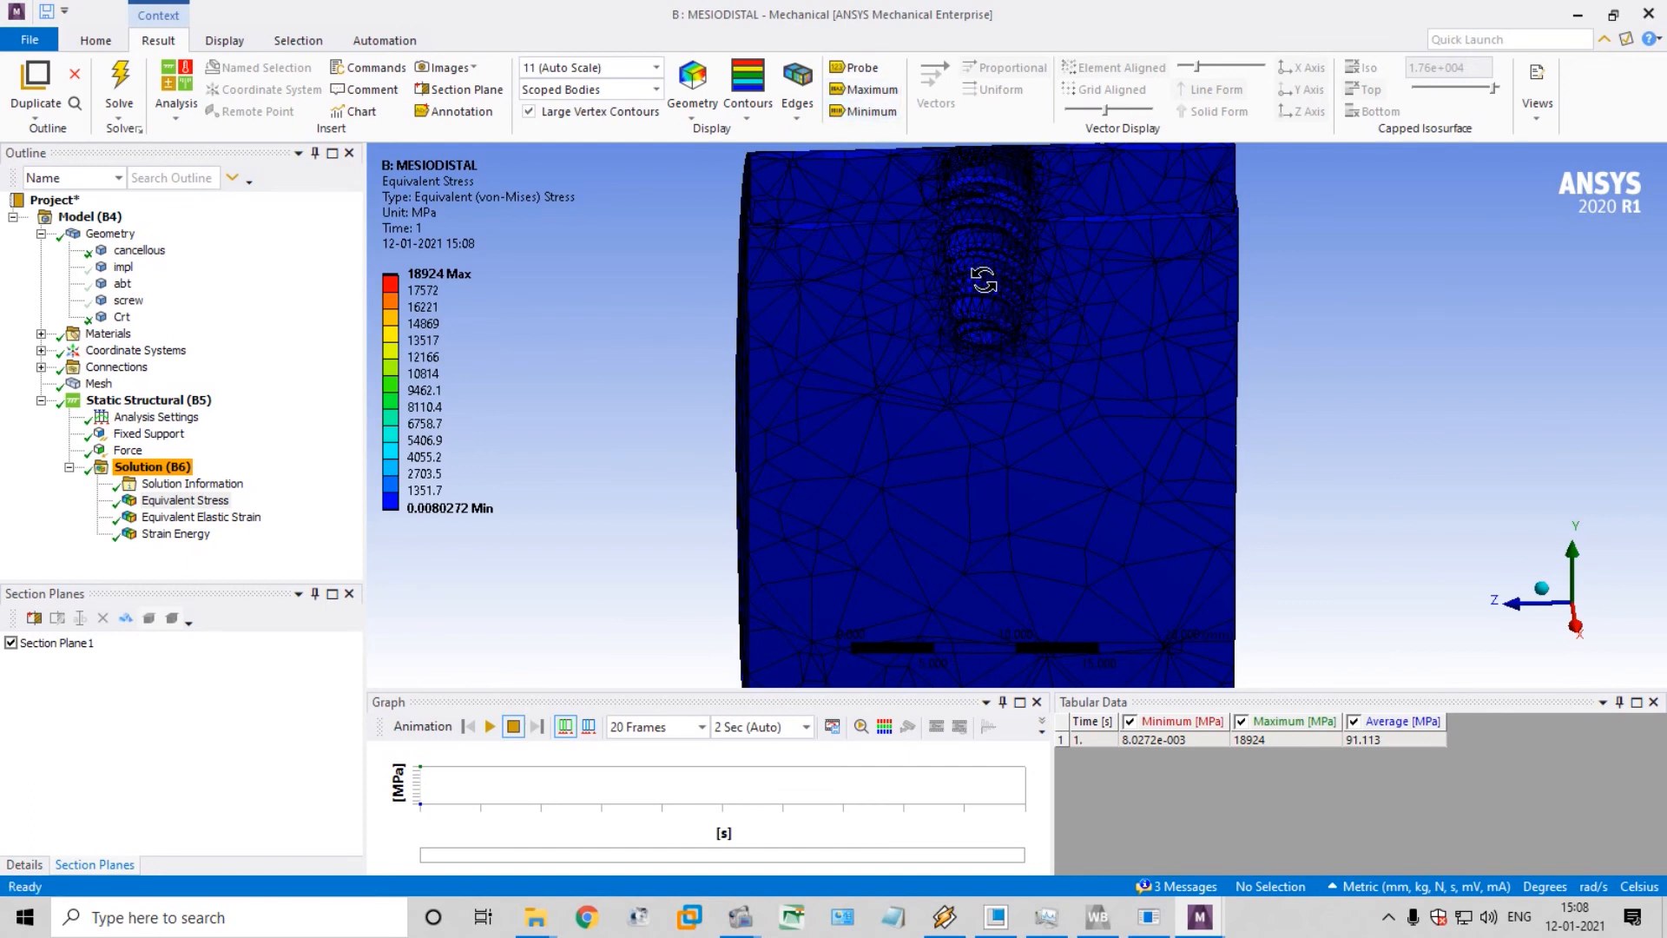
left_click(861, 69)
left_click(853, 69)
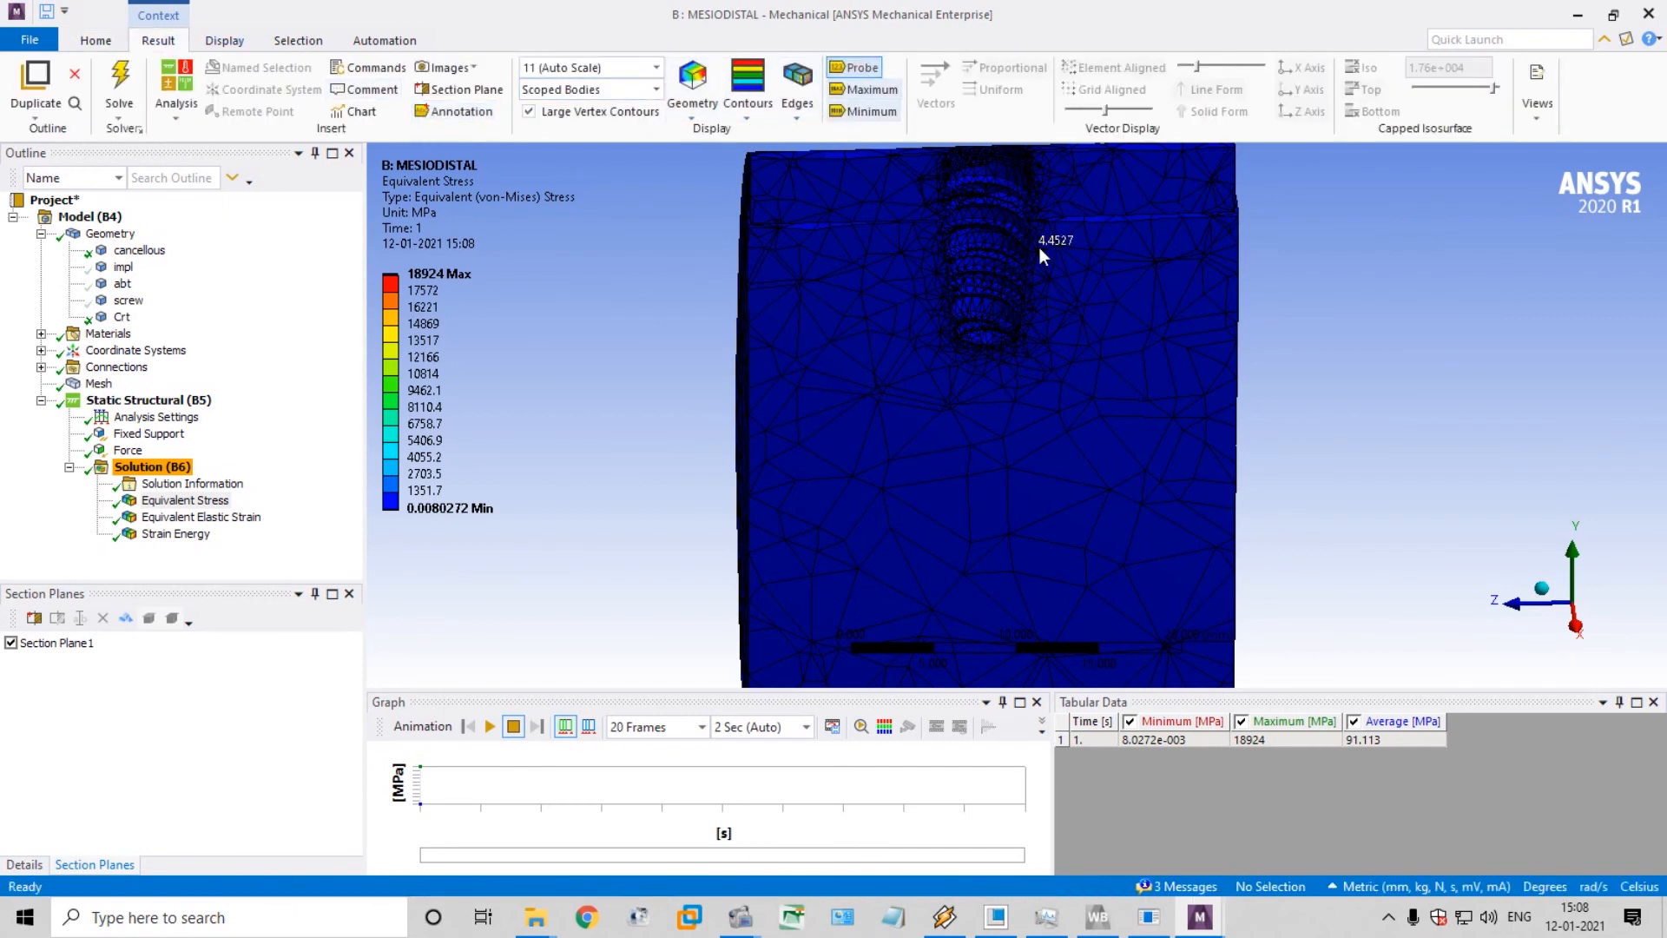
left_click(986, 334)
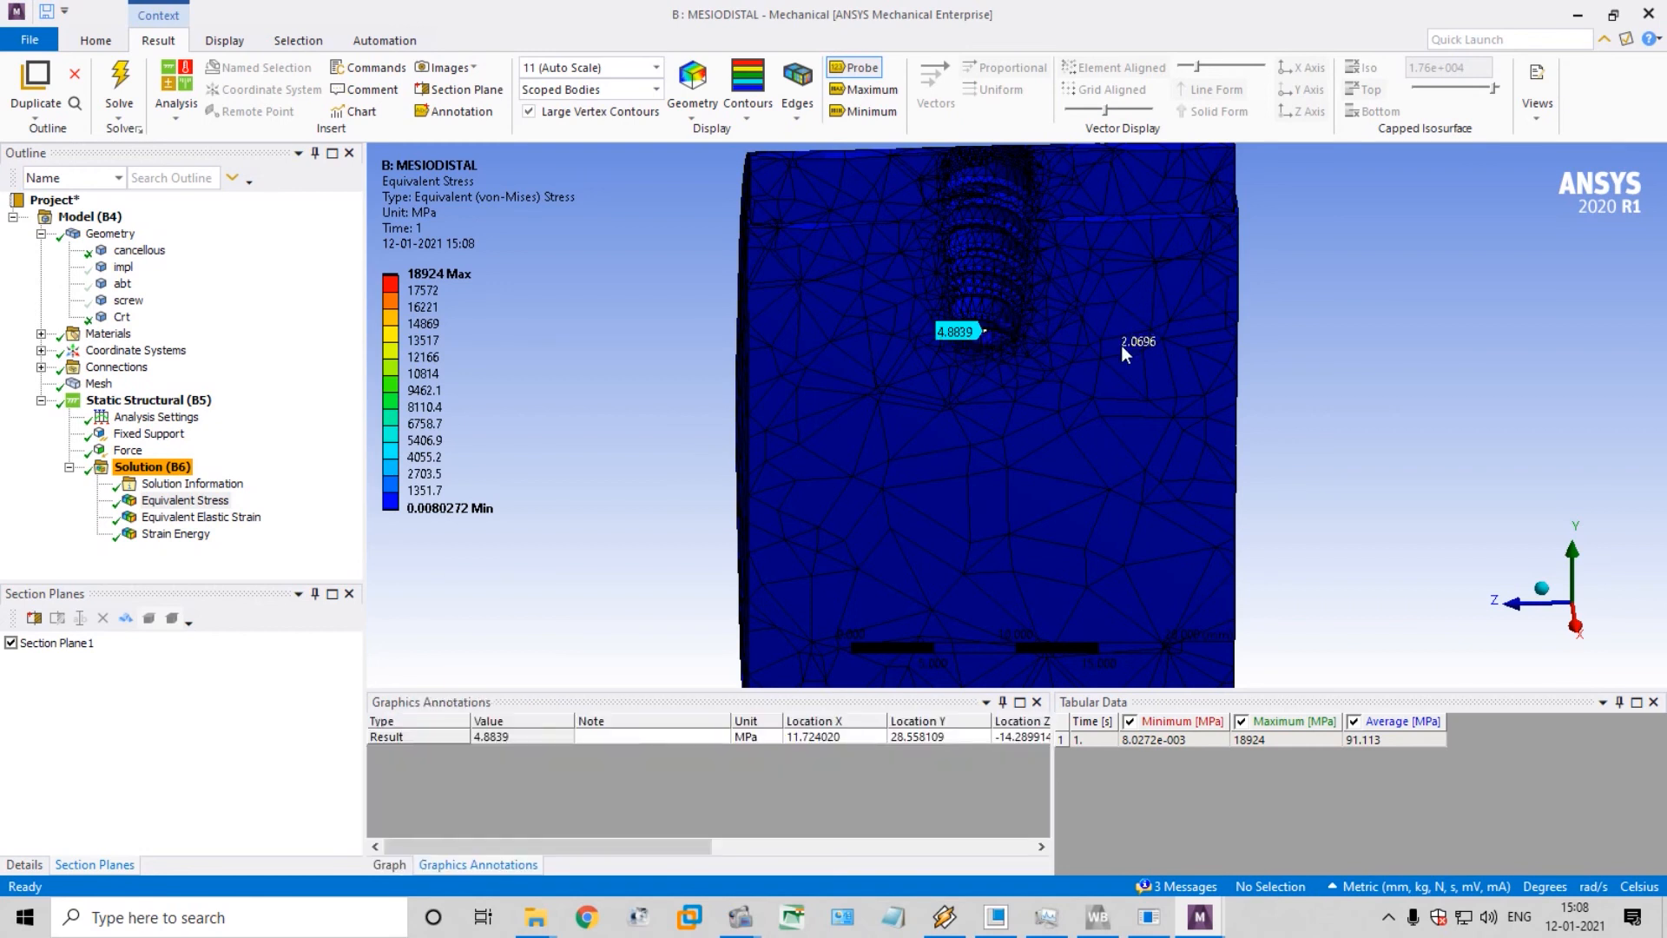
scroll(1021, 253, "down", 3)
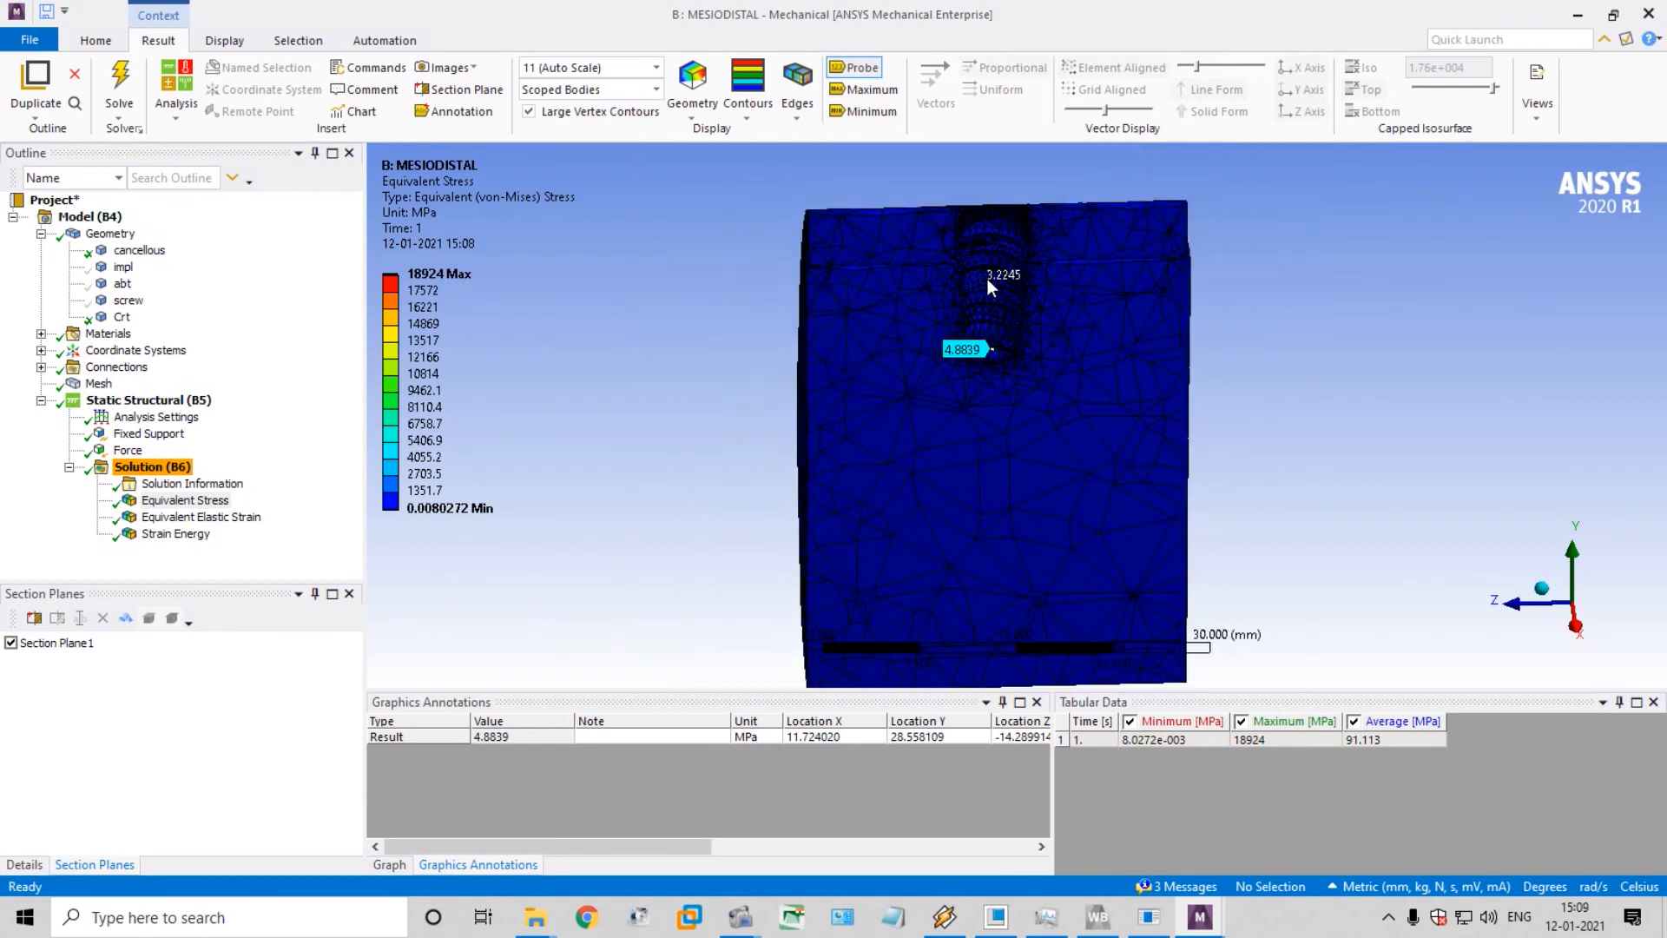
left_click(988, 280)
scroll(994, 231, "up", 1)
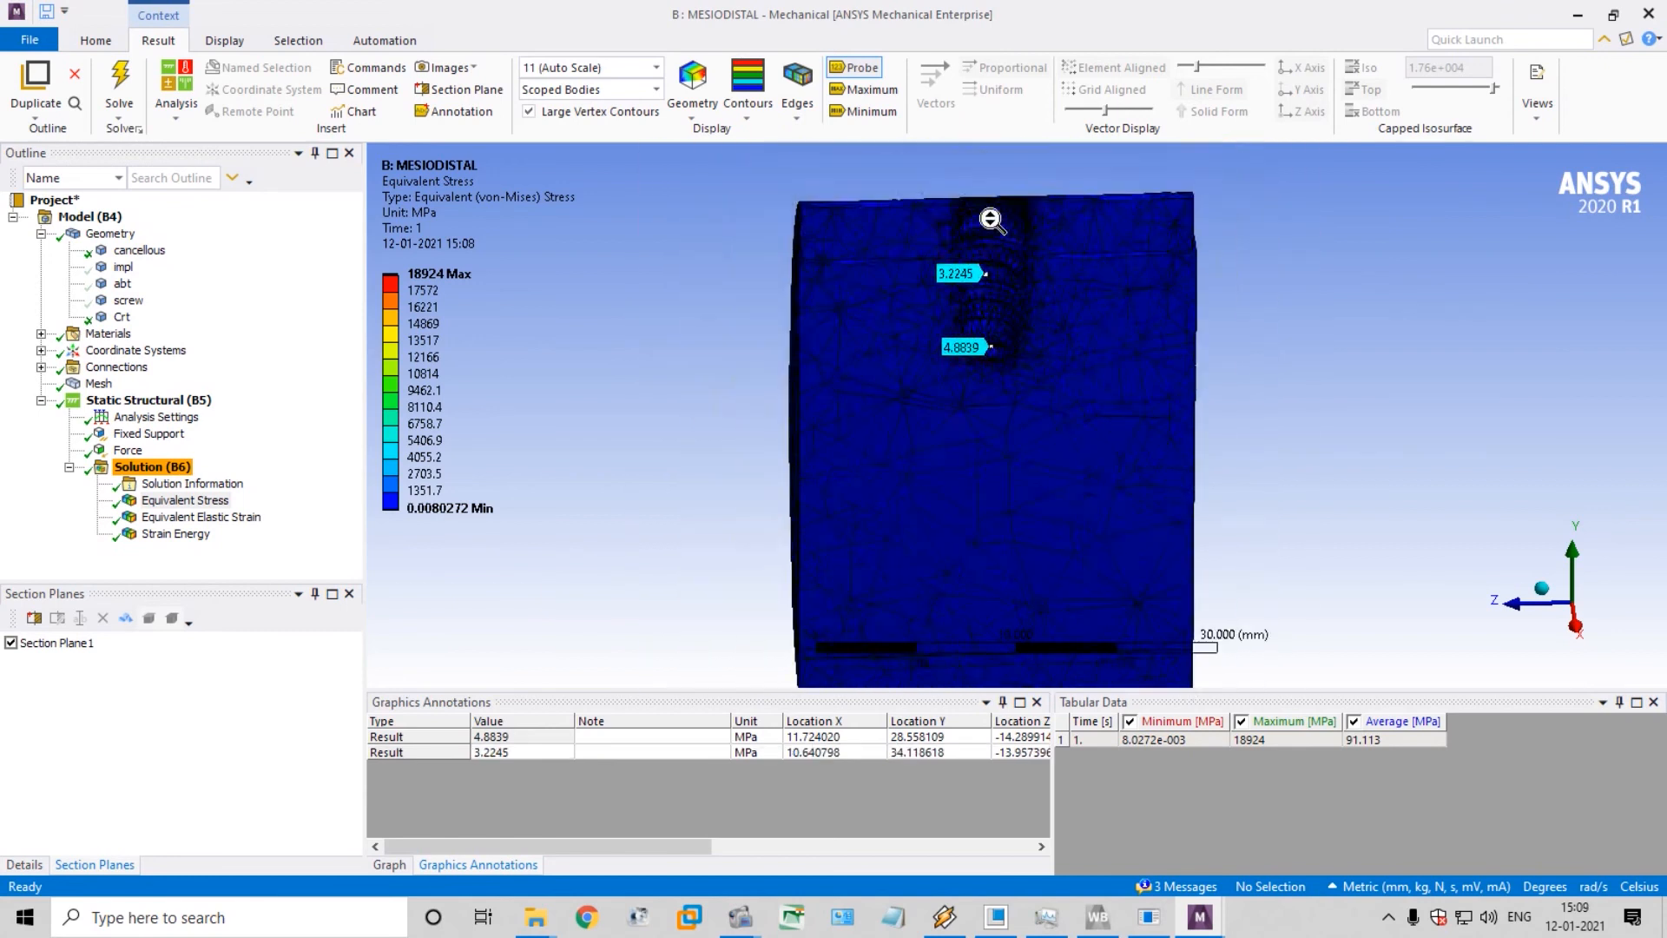
scroll(983, 186, "up", 1)
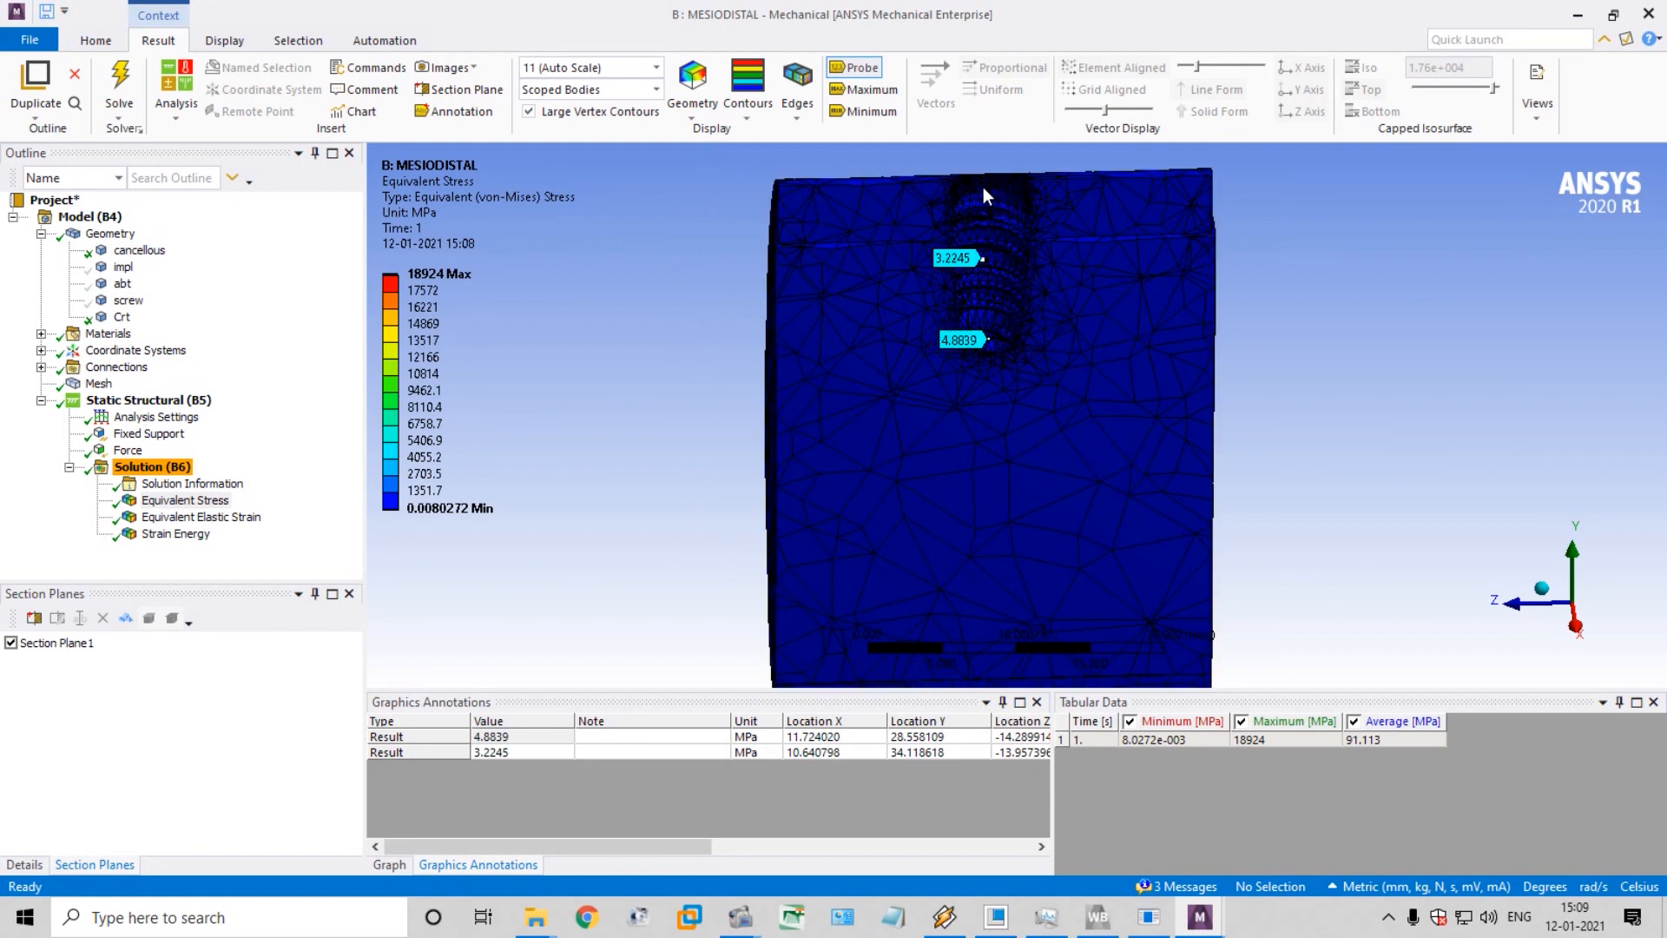
left_click(173, 506)
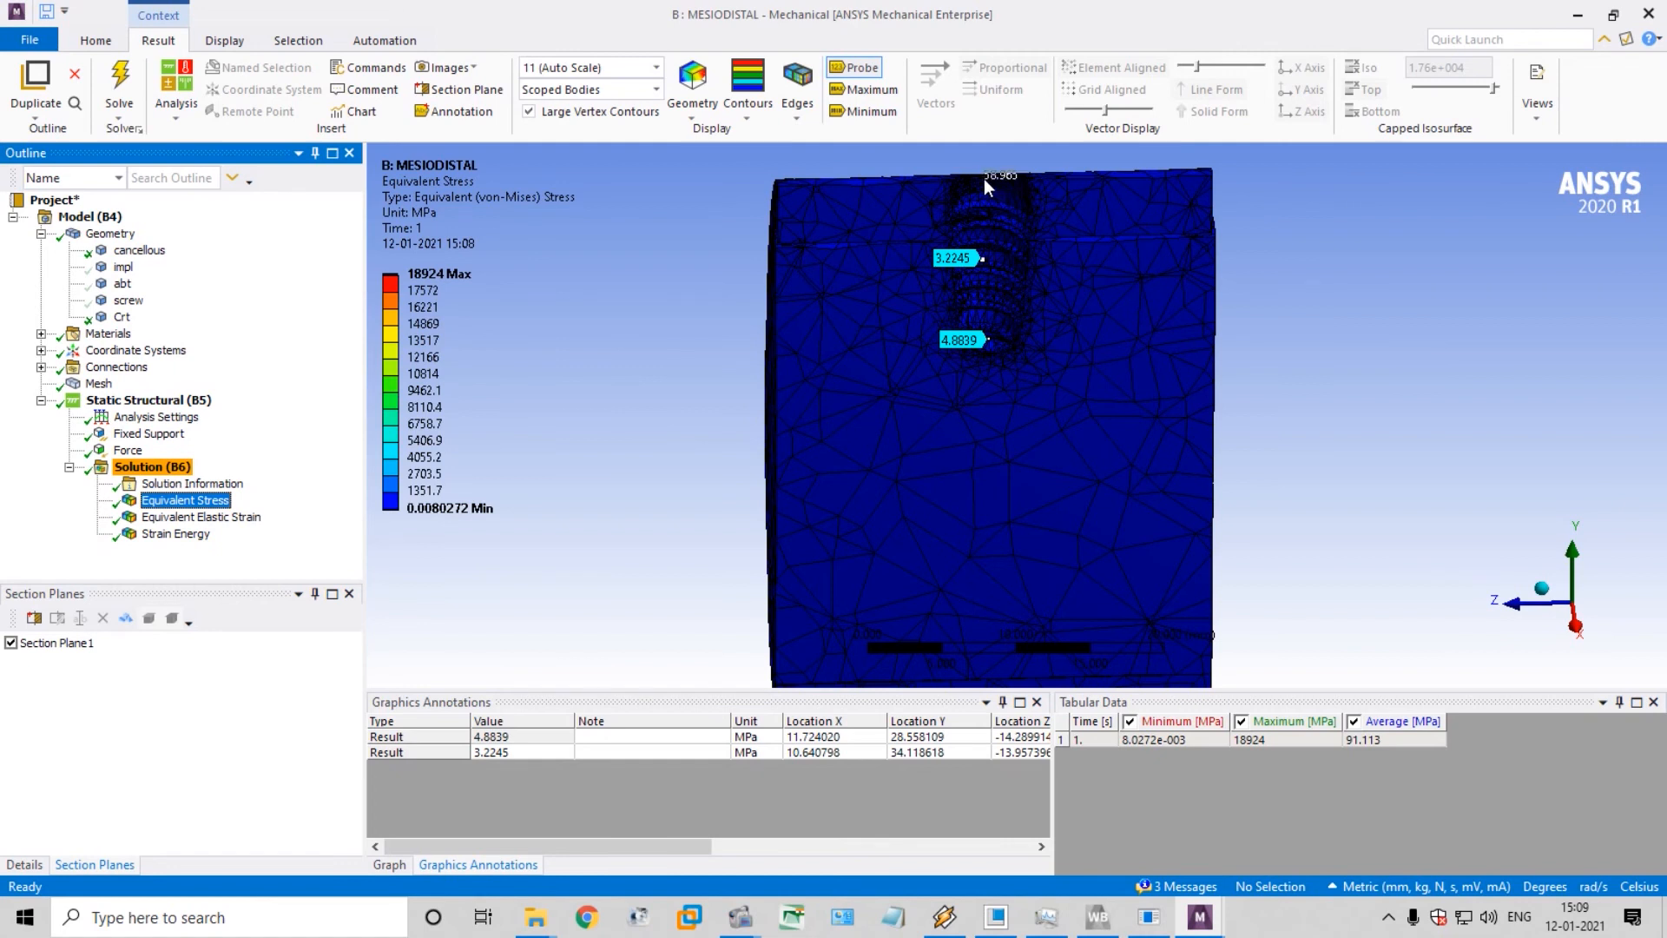
scroll(983, 179, "down", 2)
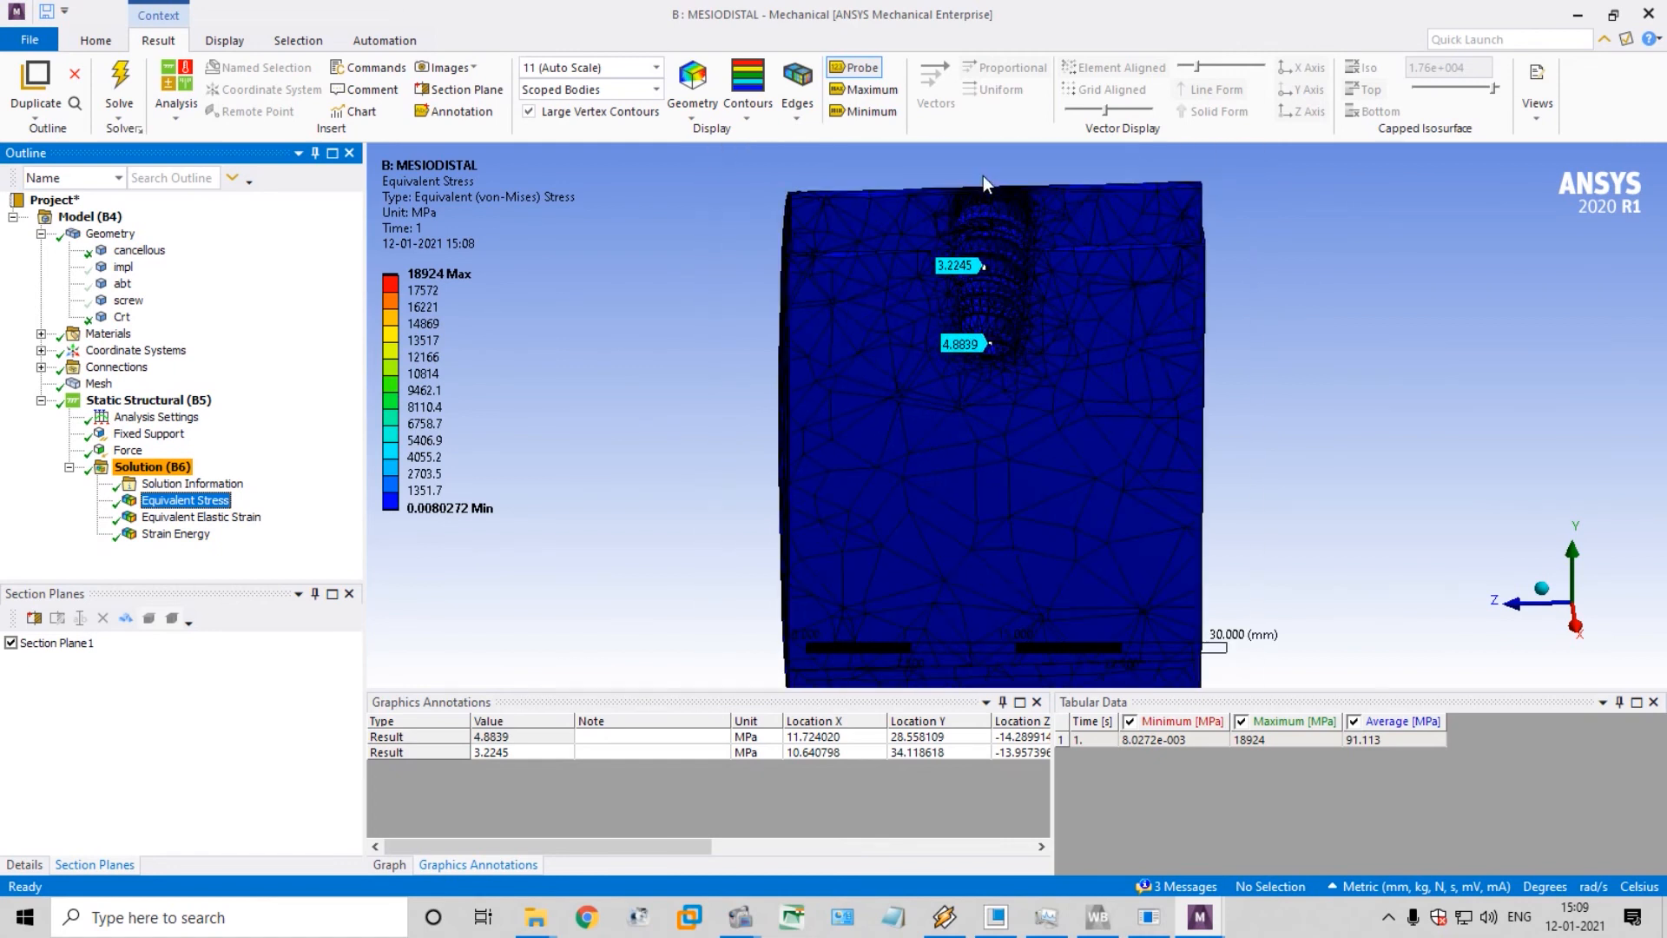
left_click(985, 198)
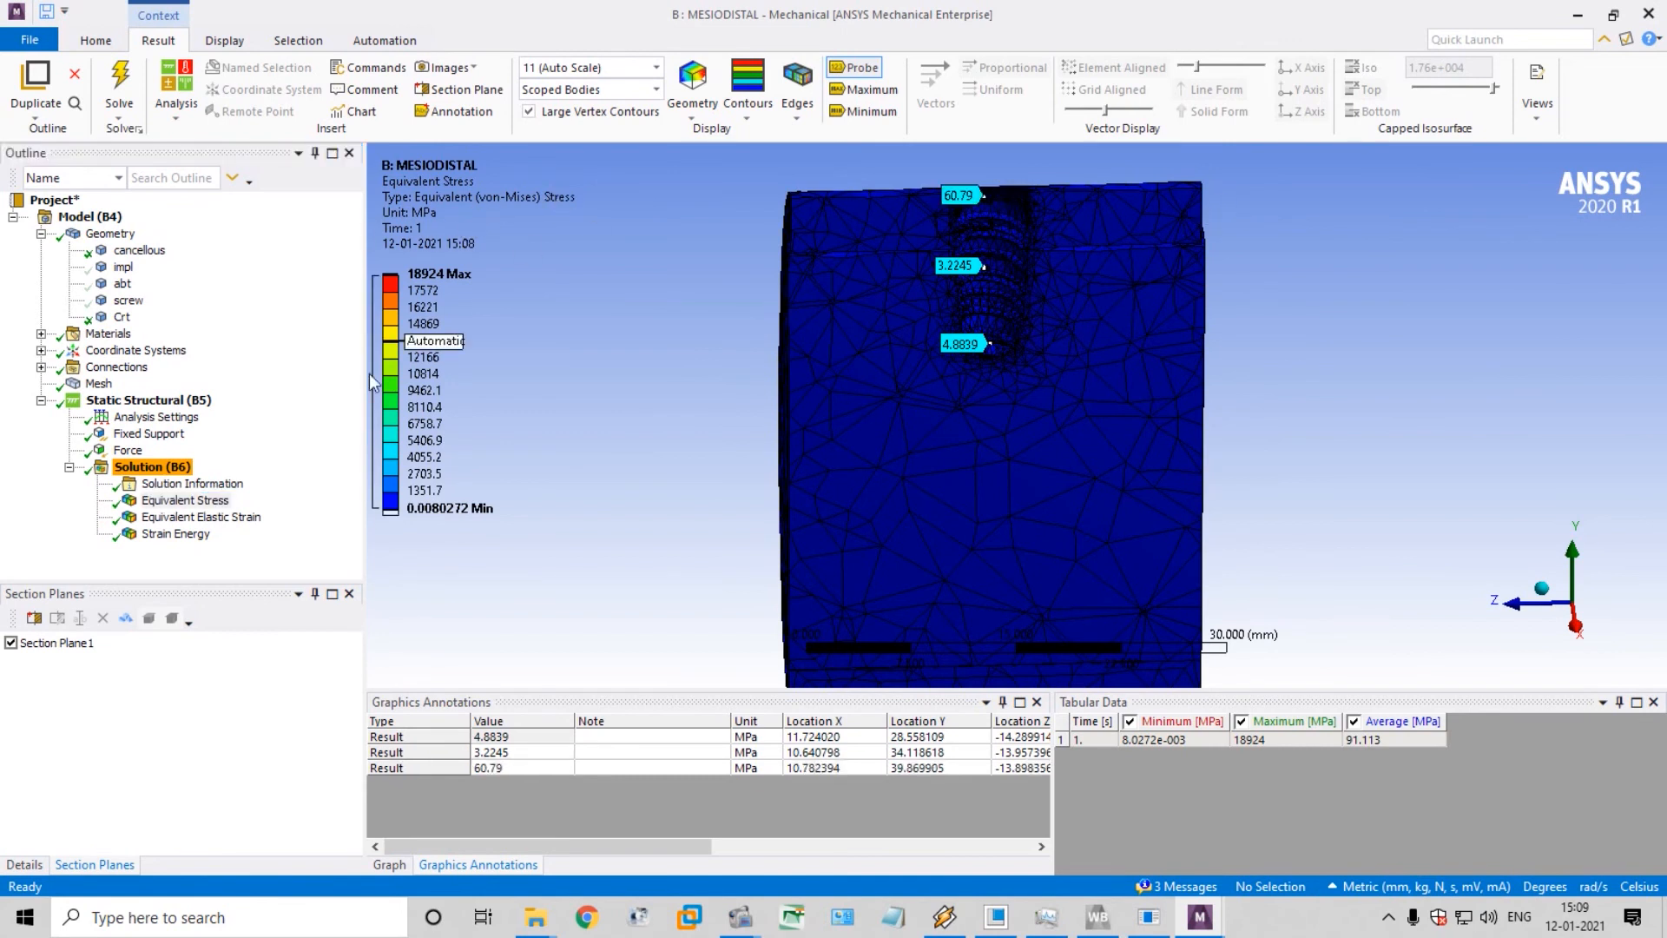
Probe the equivalent elastic strain at the bottom, middle and top of the implant socket
left_click(221, 519)
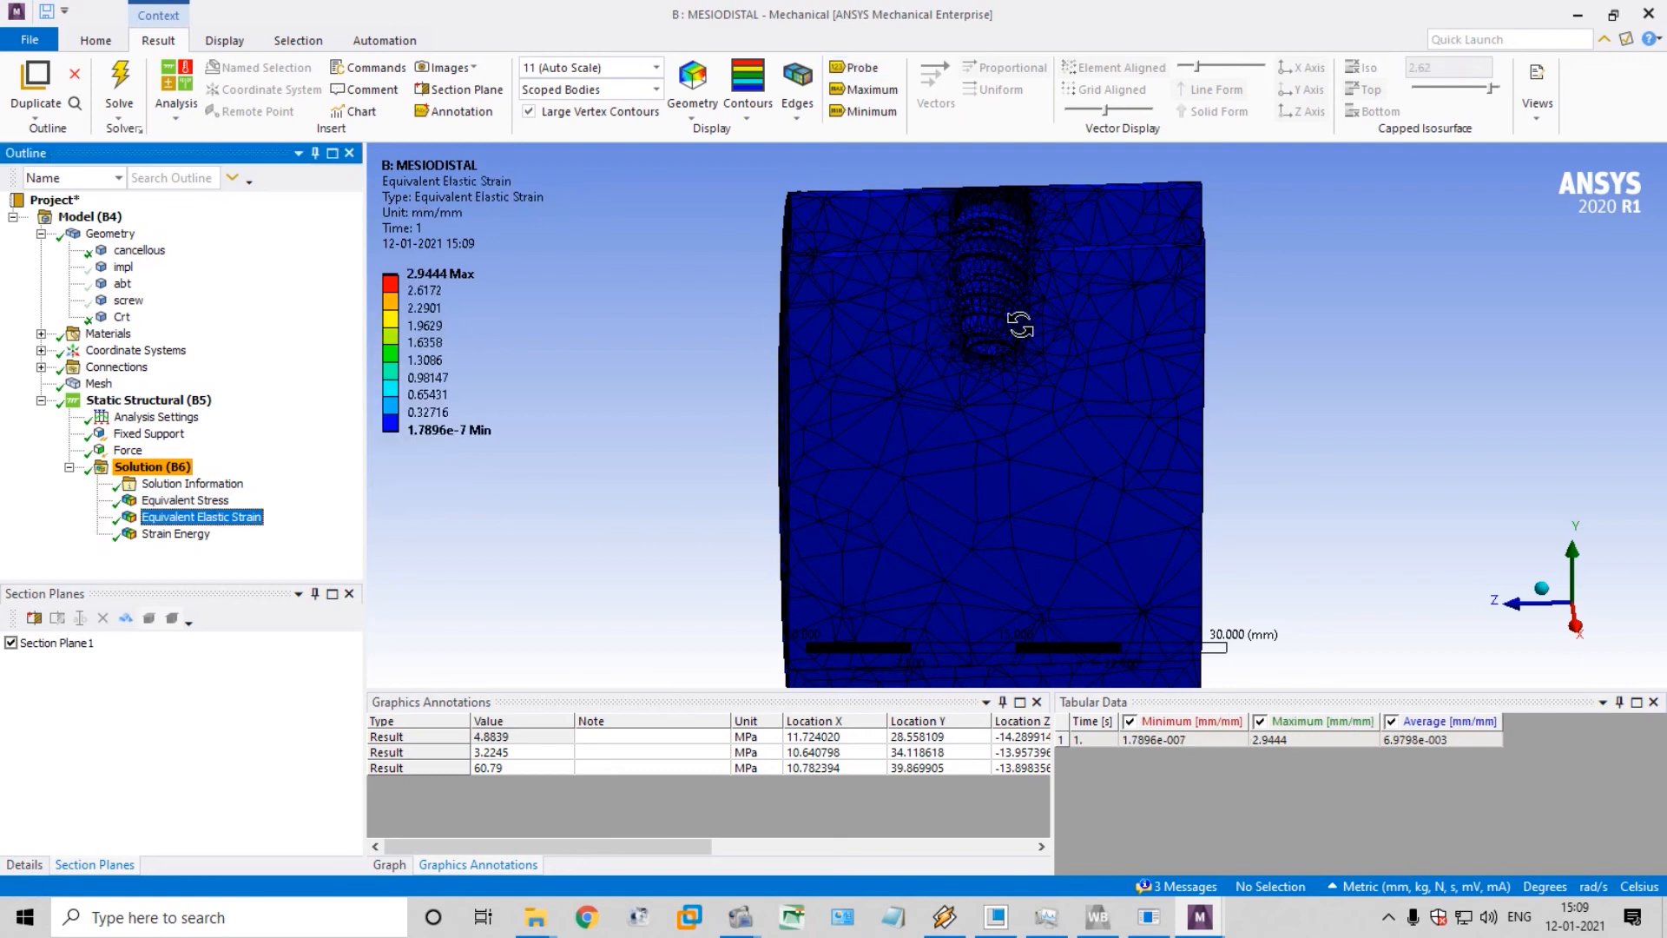
left_click(872, 72)
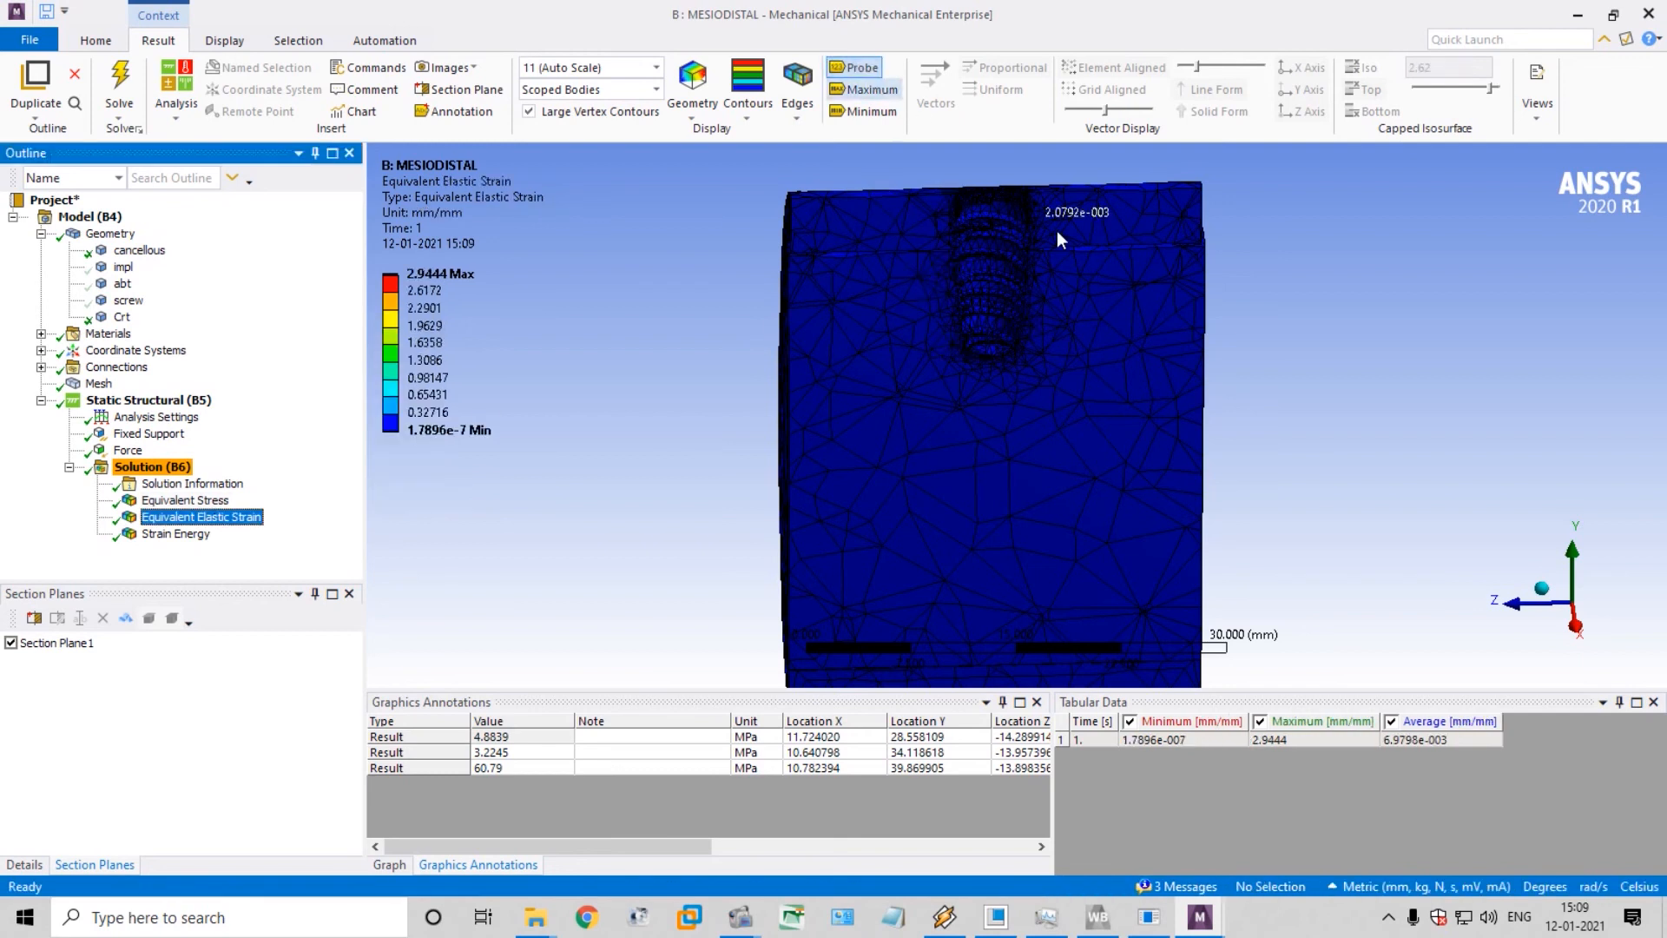
left_click(988, 337)
left_click(988, 269)
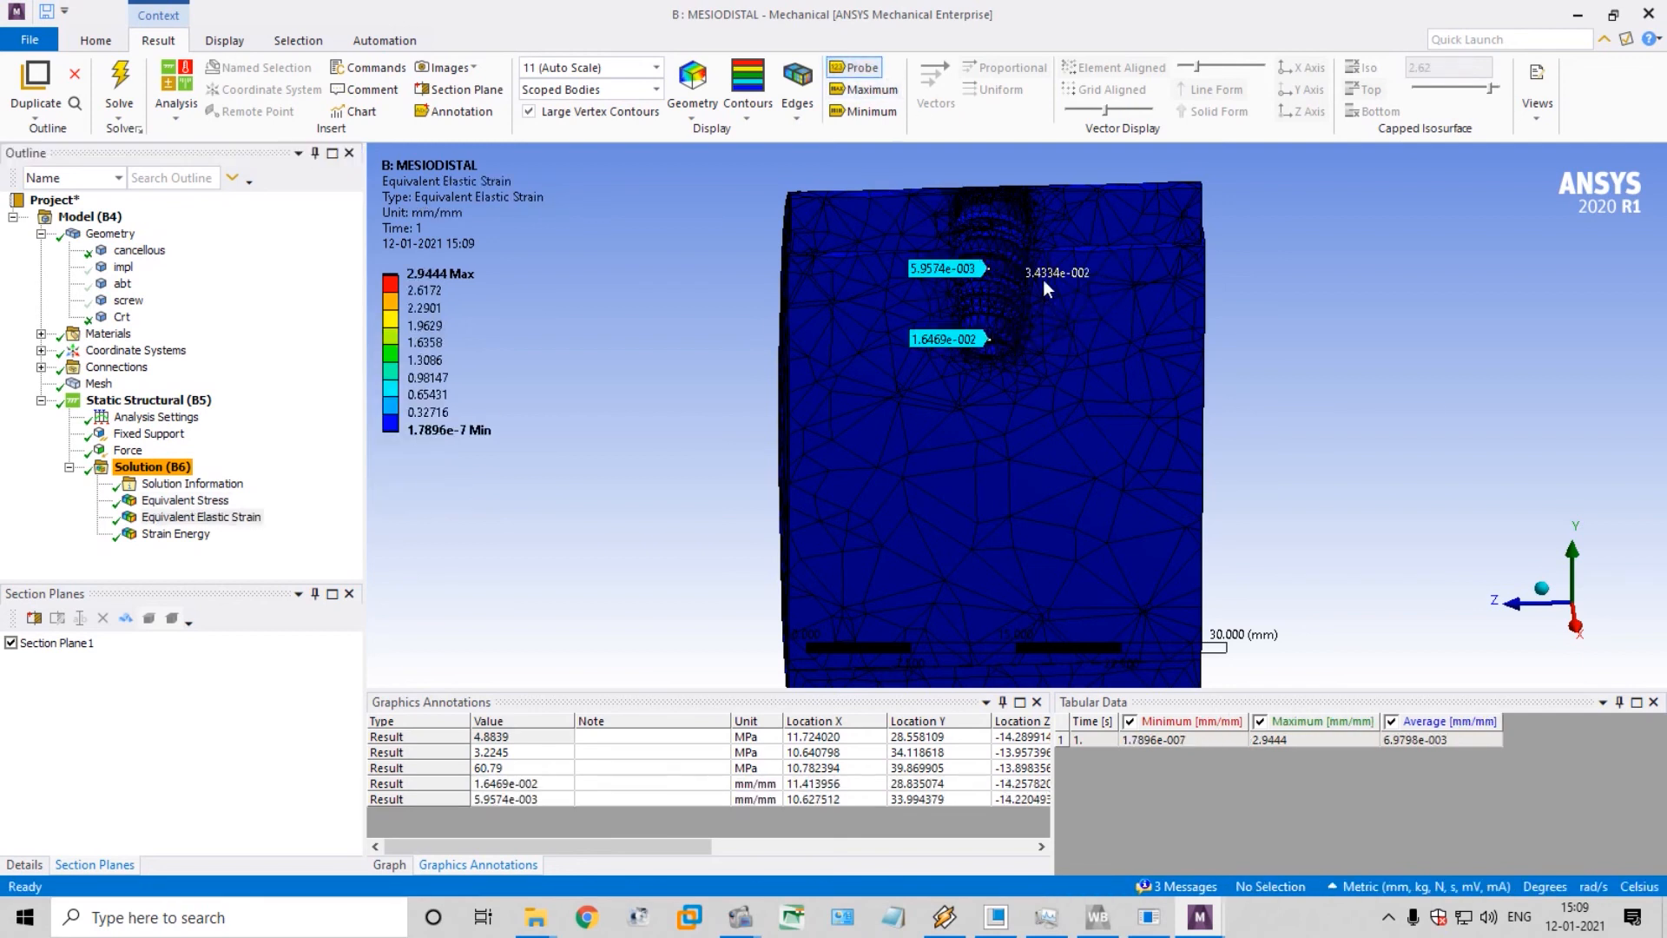
left_click(988, 190)
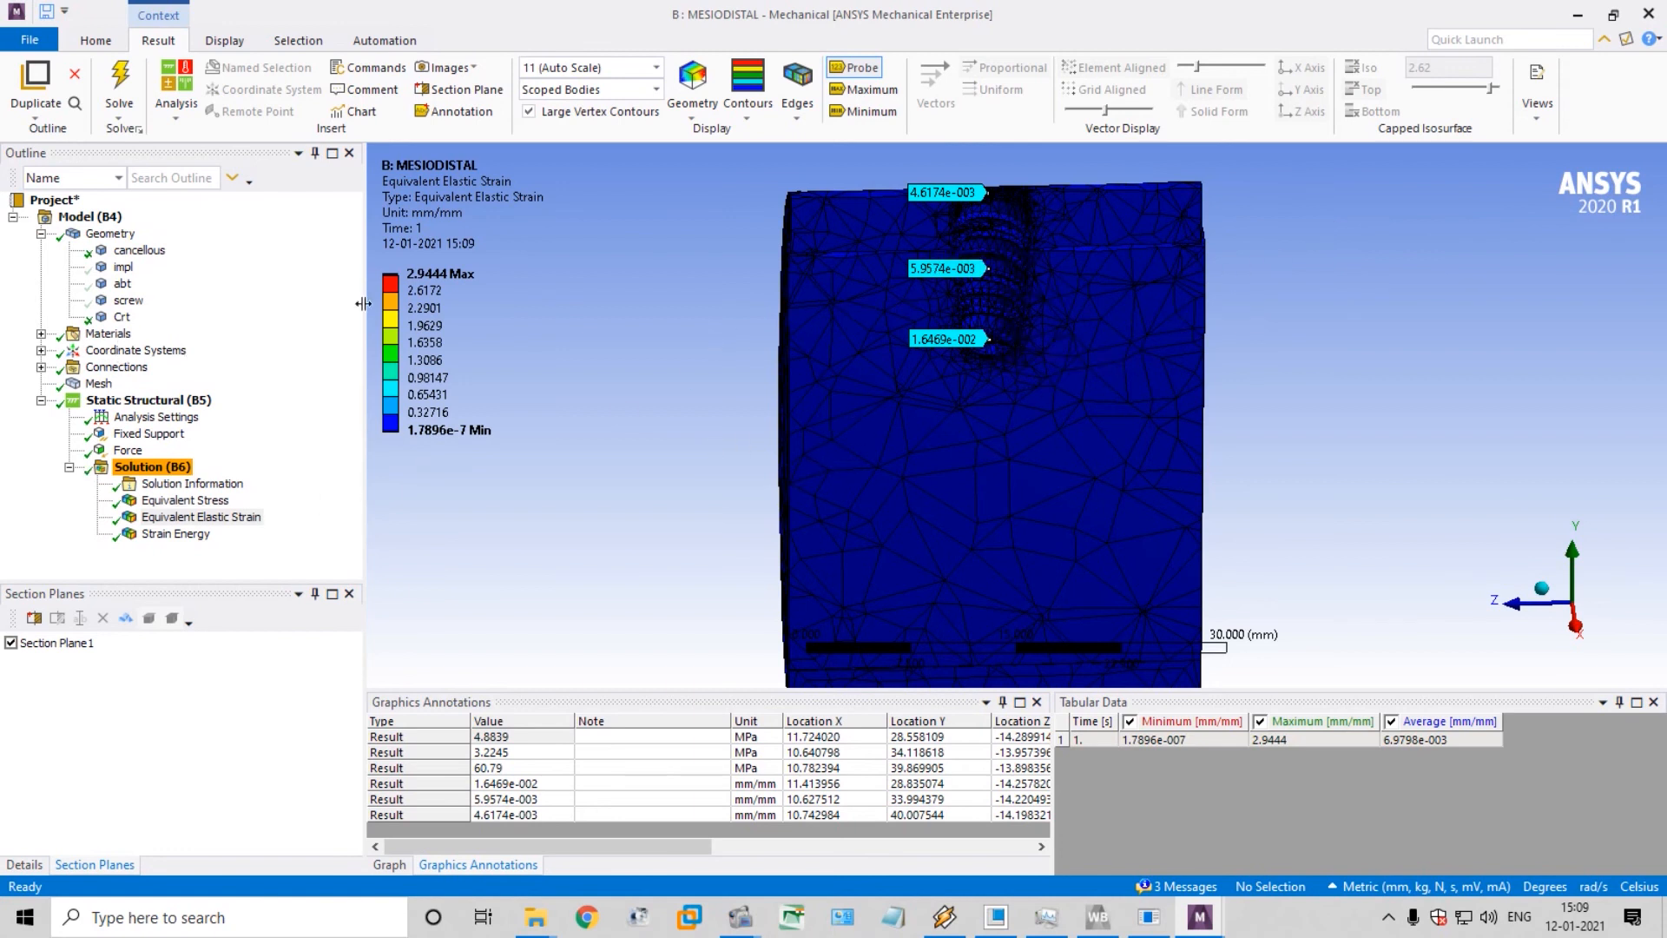
Show all bodies of the model again, including the implant, abutment and screw
left_click(123, 268)
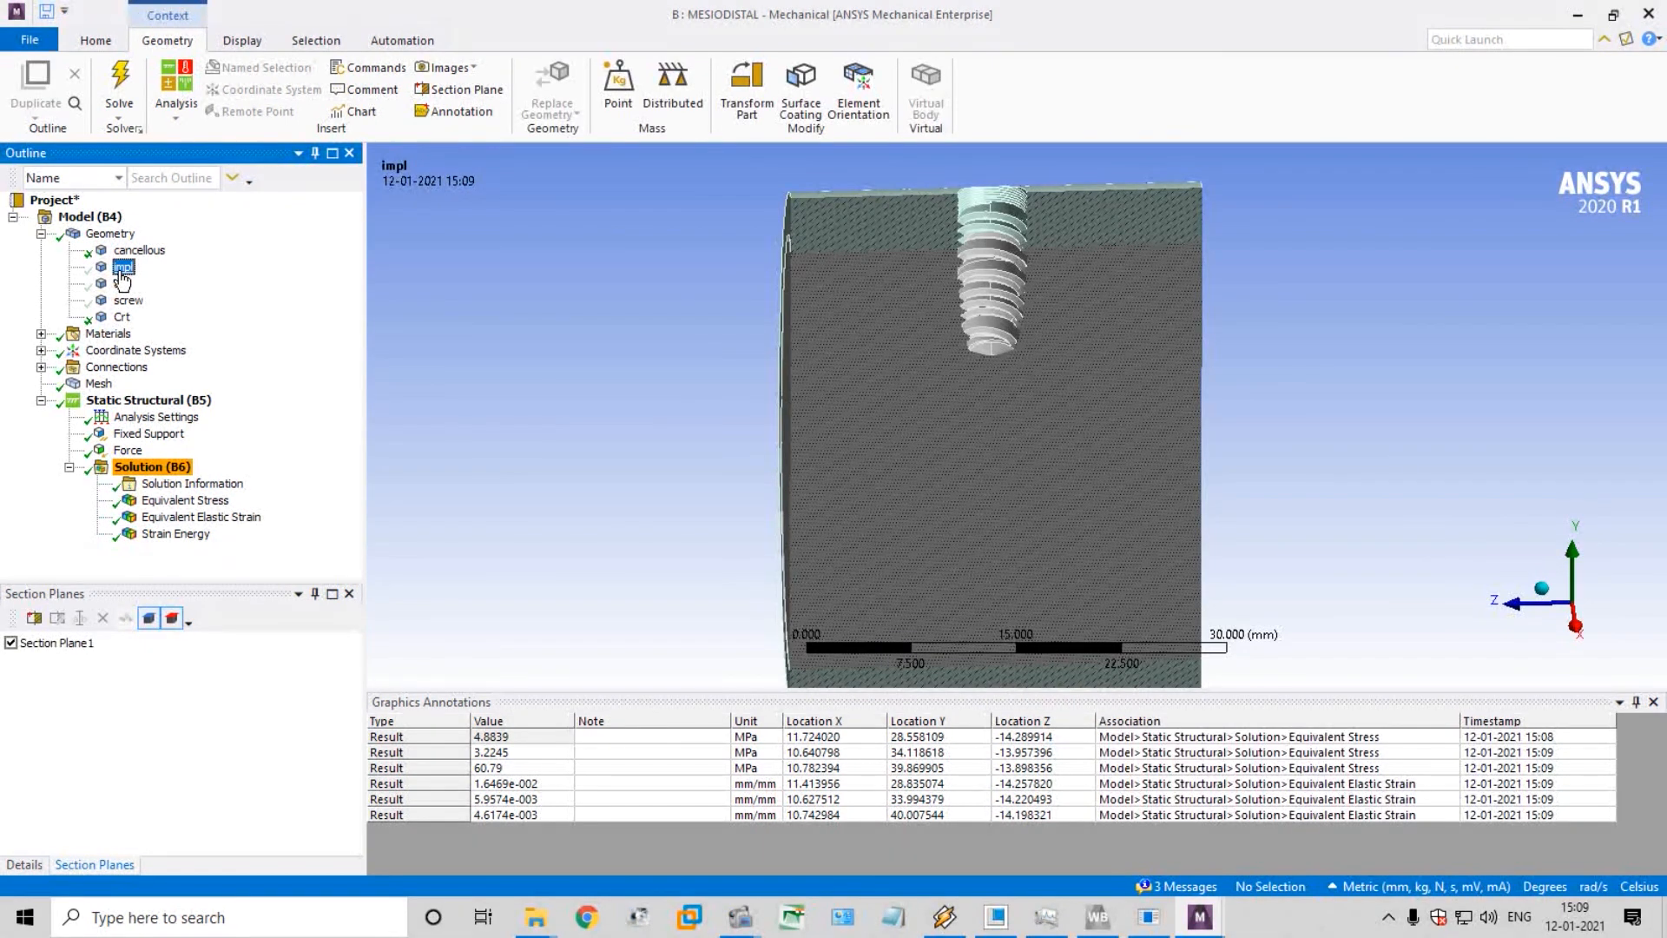
right_click(122, 274)
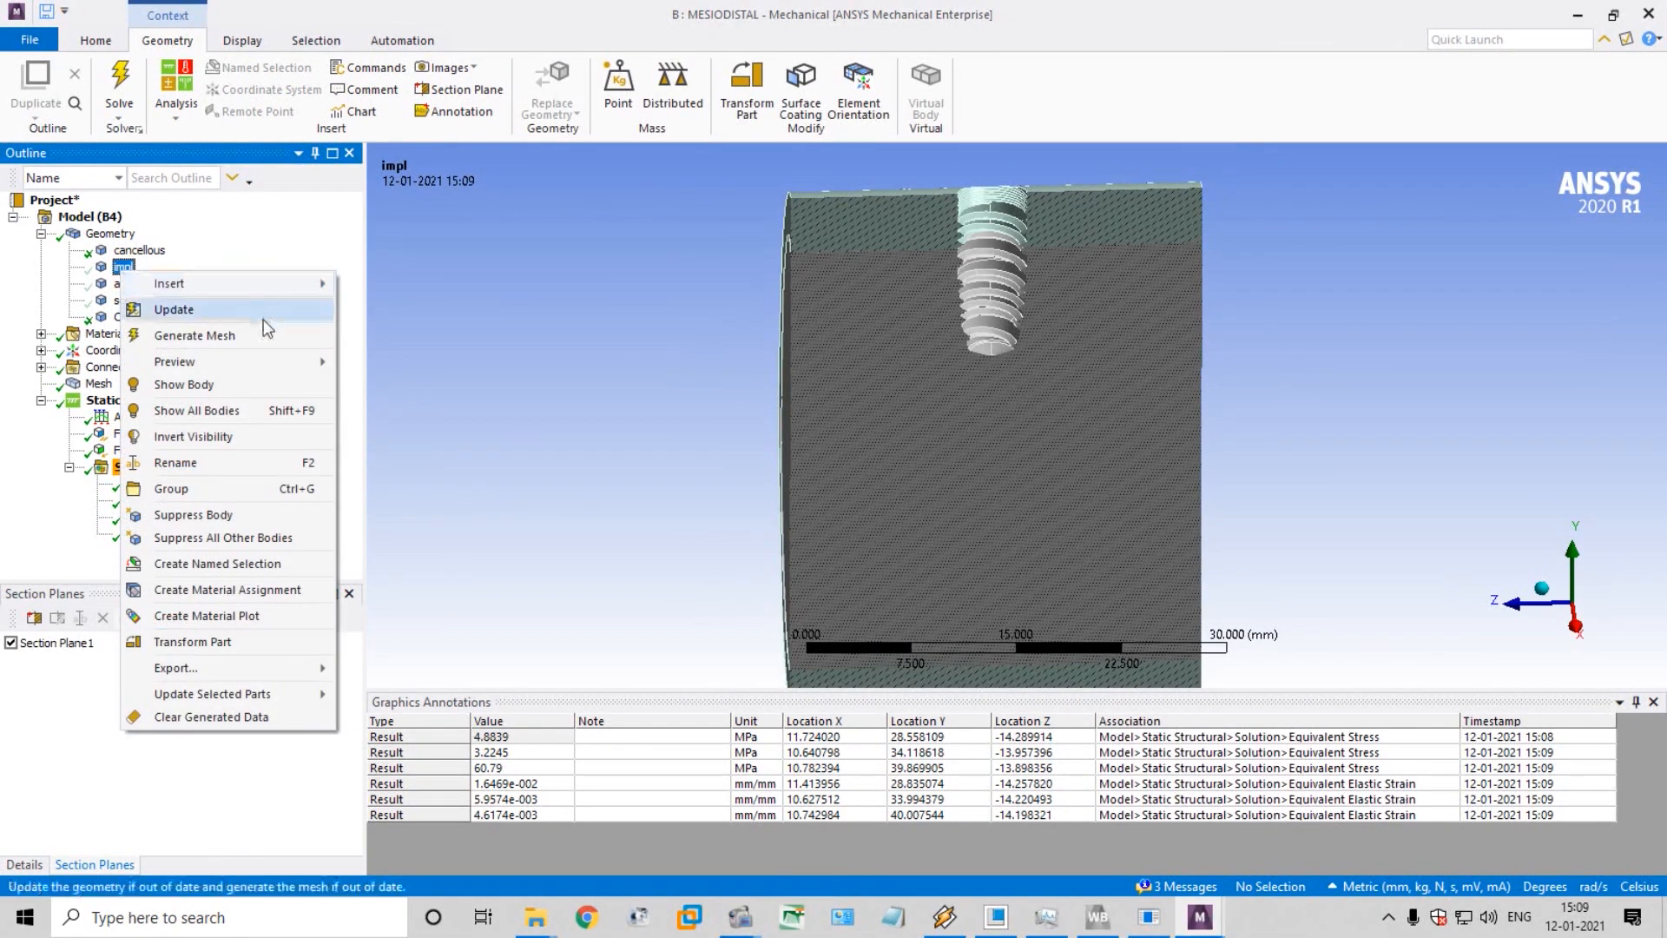
left_click(263, 405)
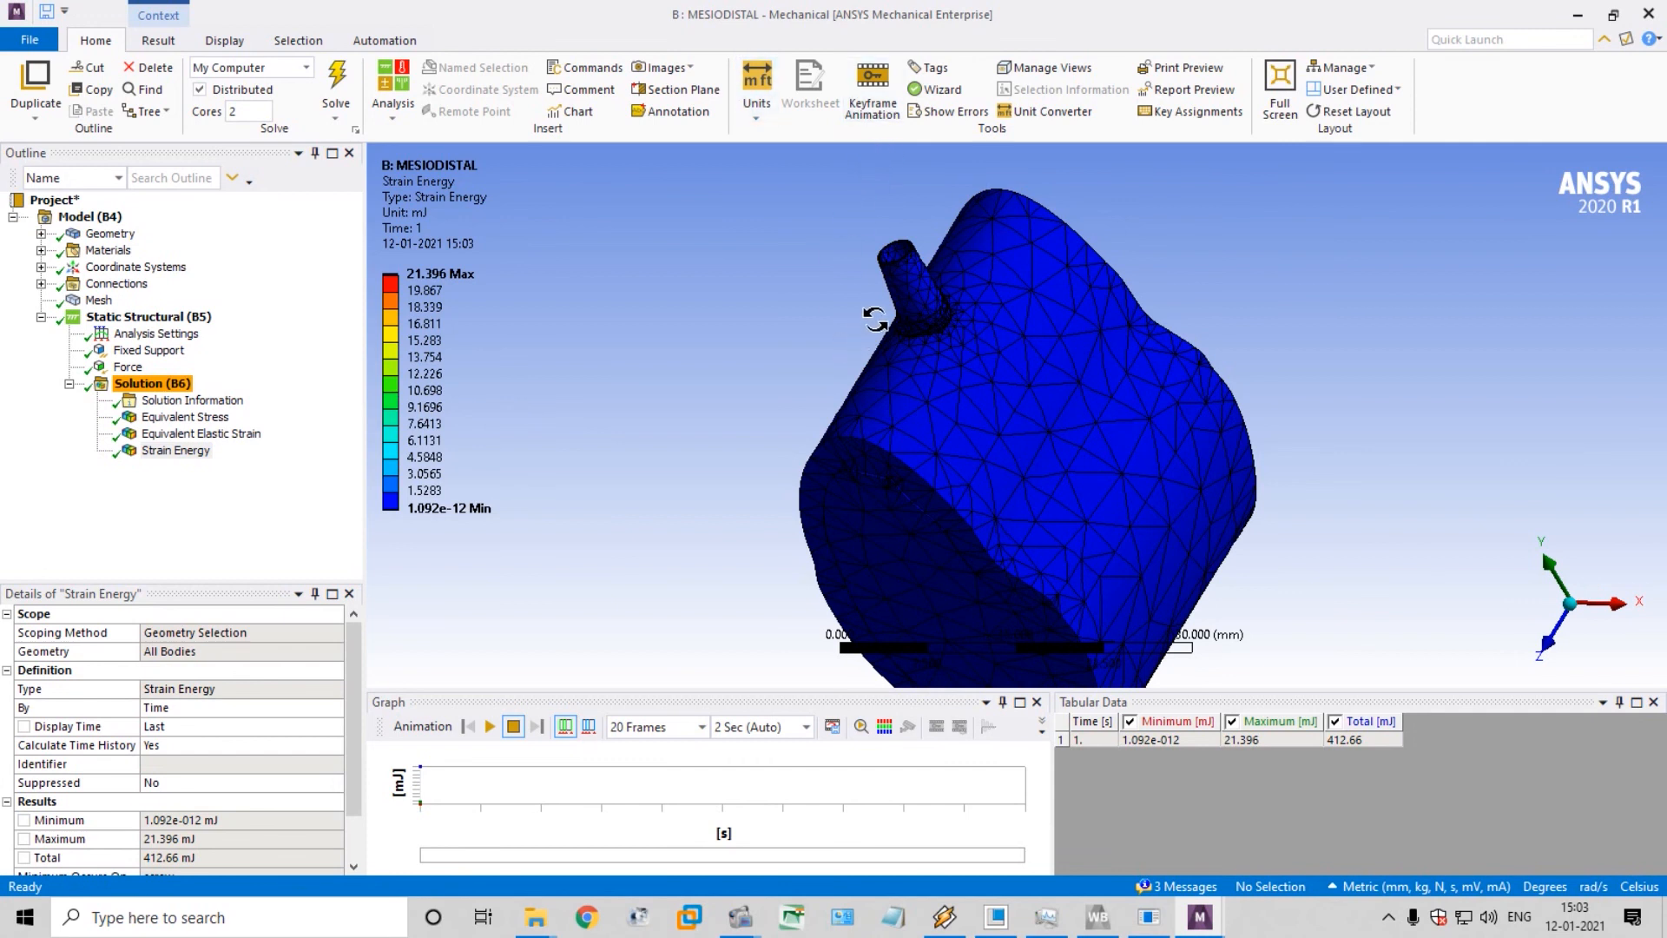
Enable Section Plane1 to cut the Strain Energy result open through the implant and bone
scroll(876, 320, "up", 2)
scroll(878, 319, "down", 2)
scroll(959, 233, "up", 3)
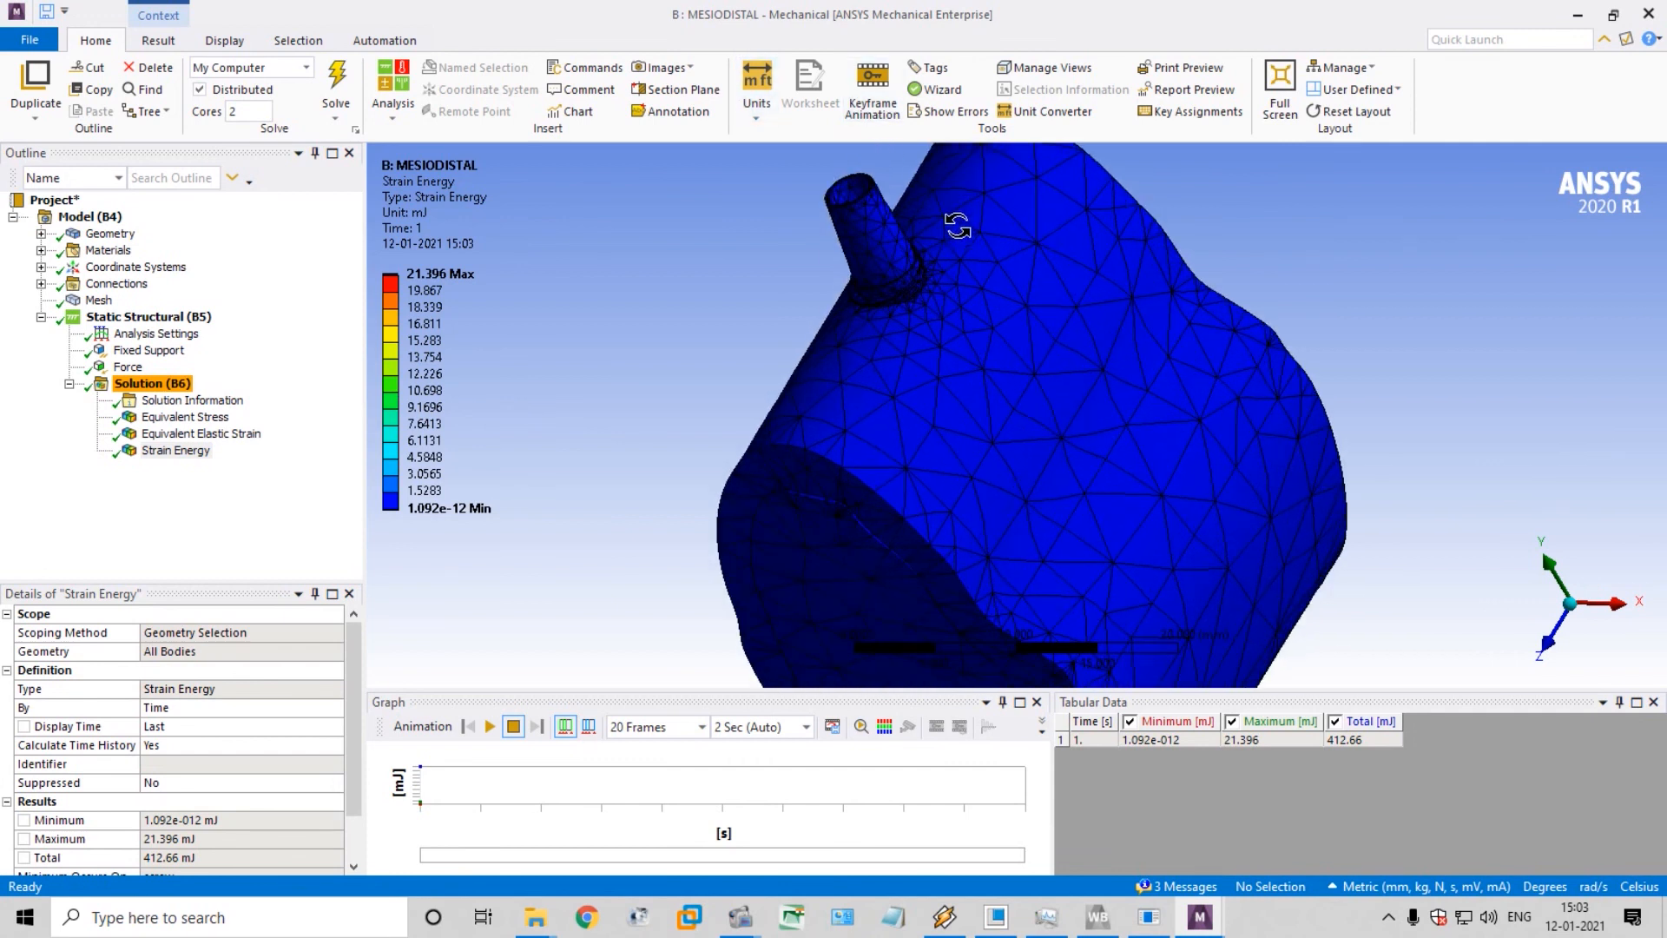
scroll(921, 243, "up", 2)
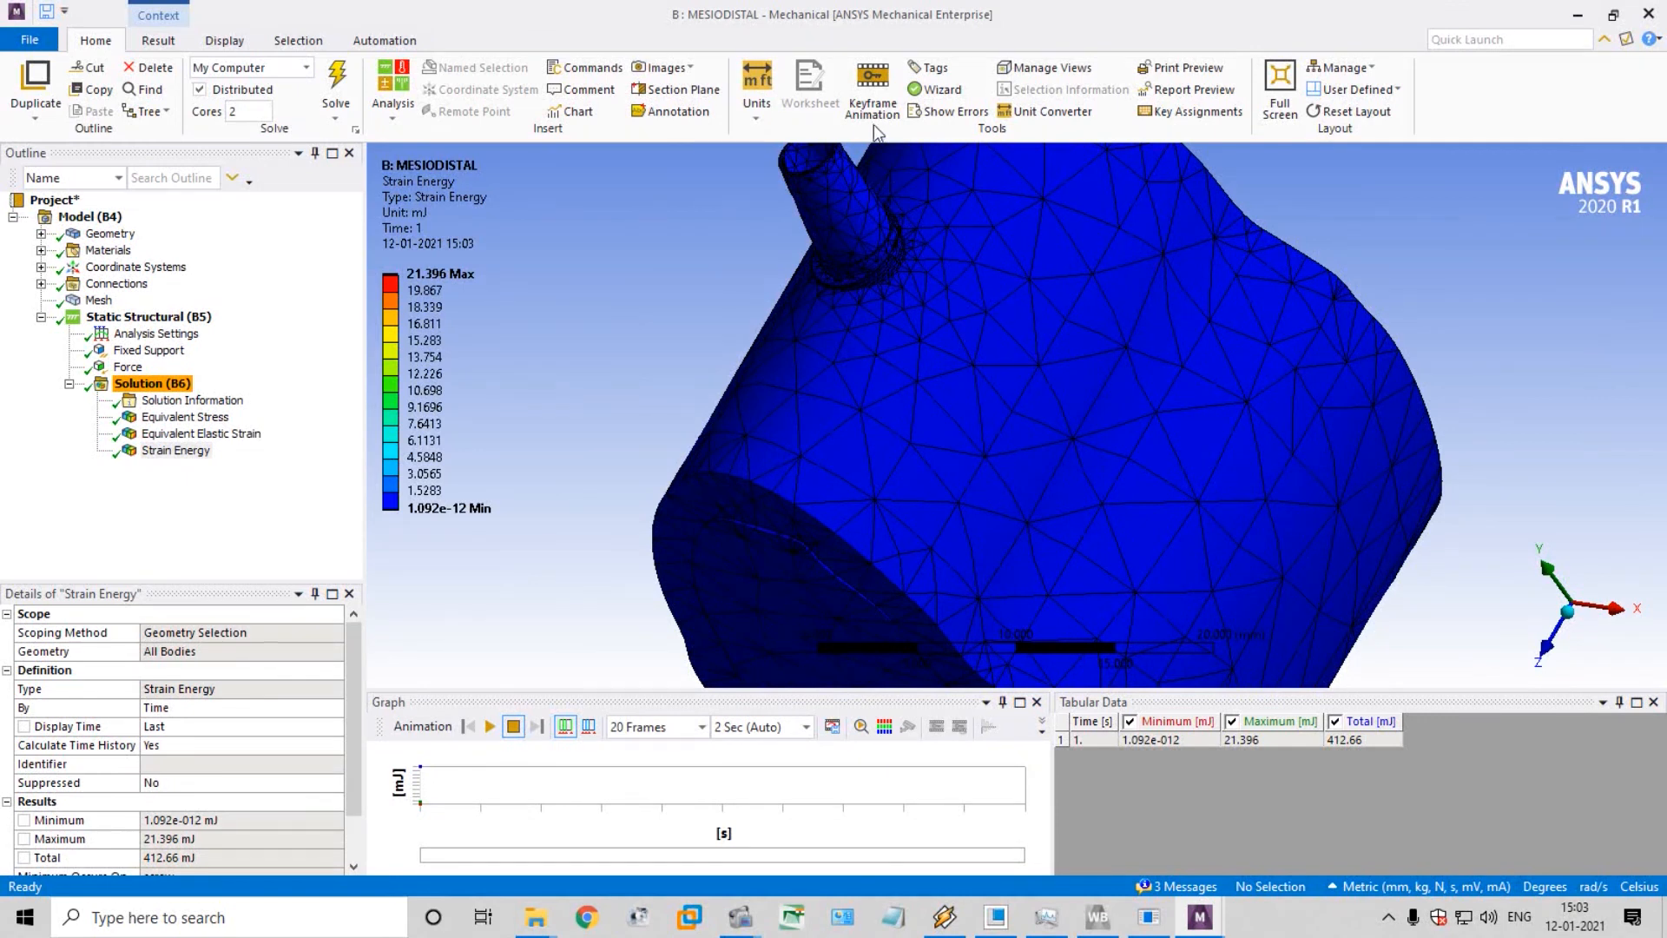
left_click(662, 91)
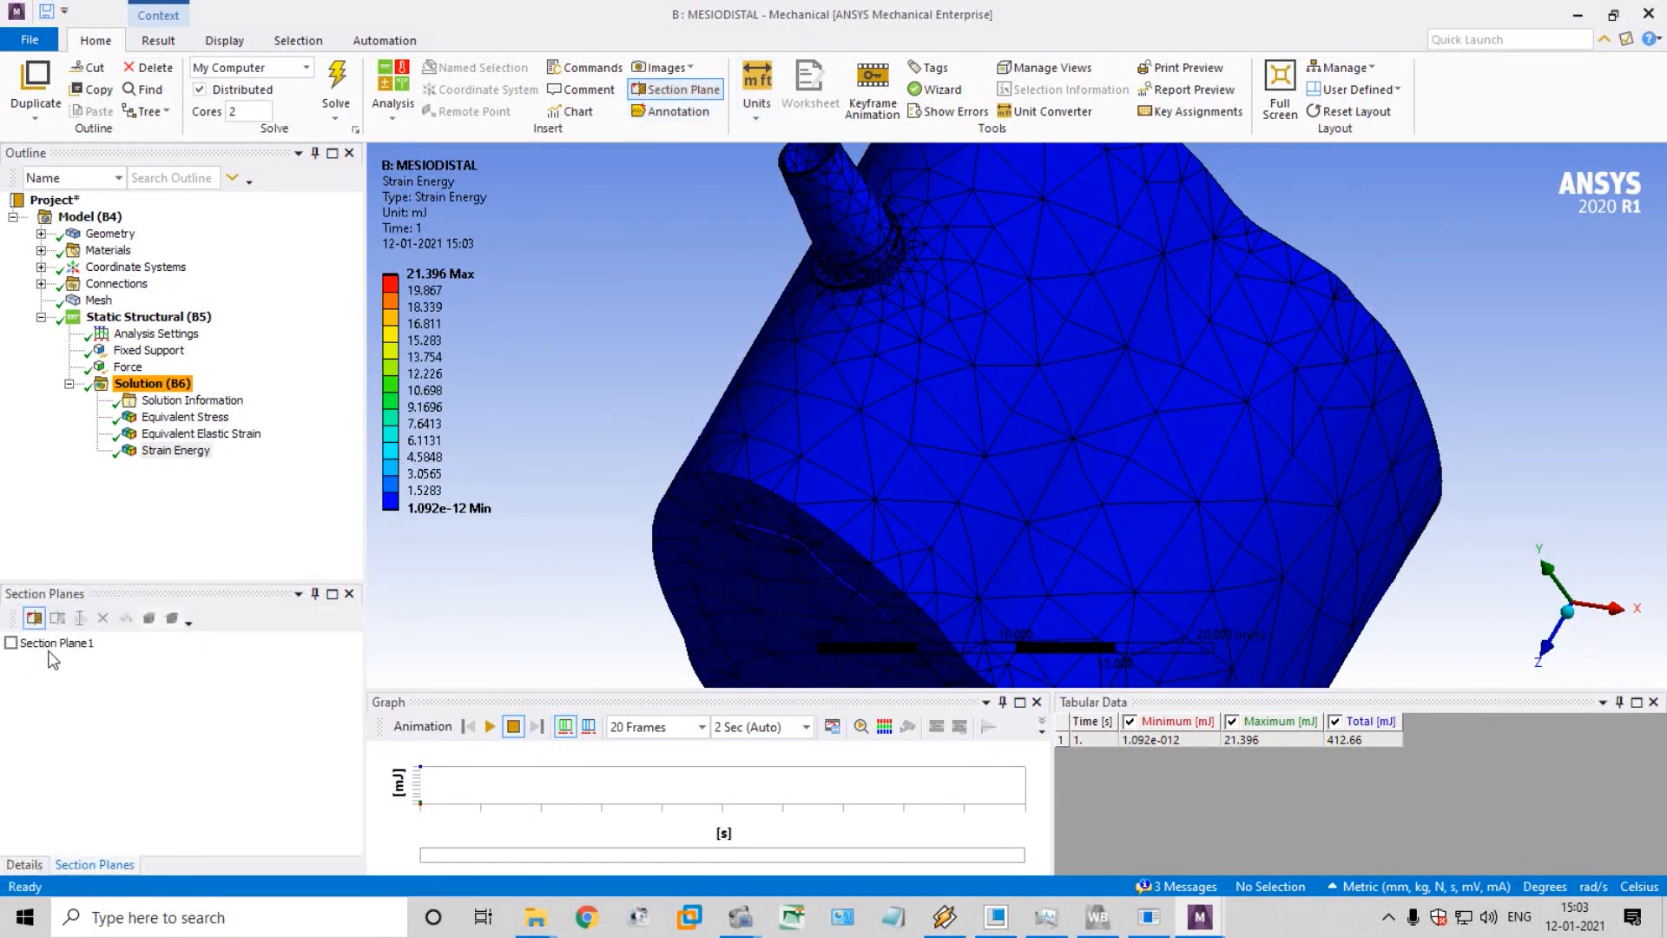
left_click(52, 645)
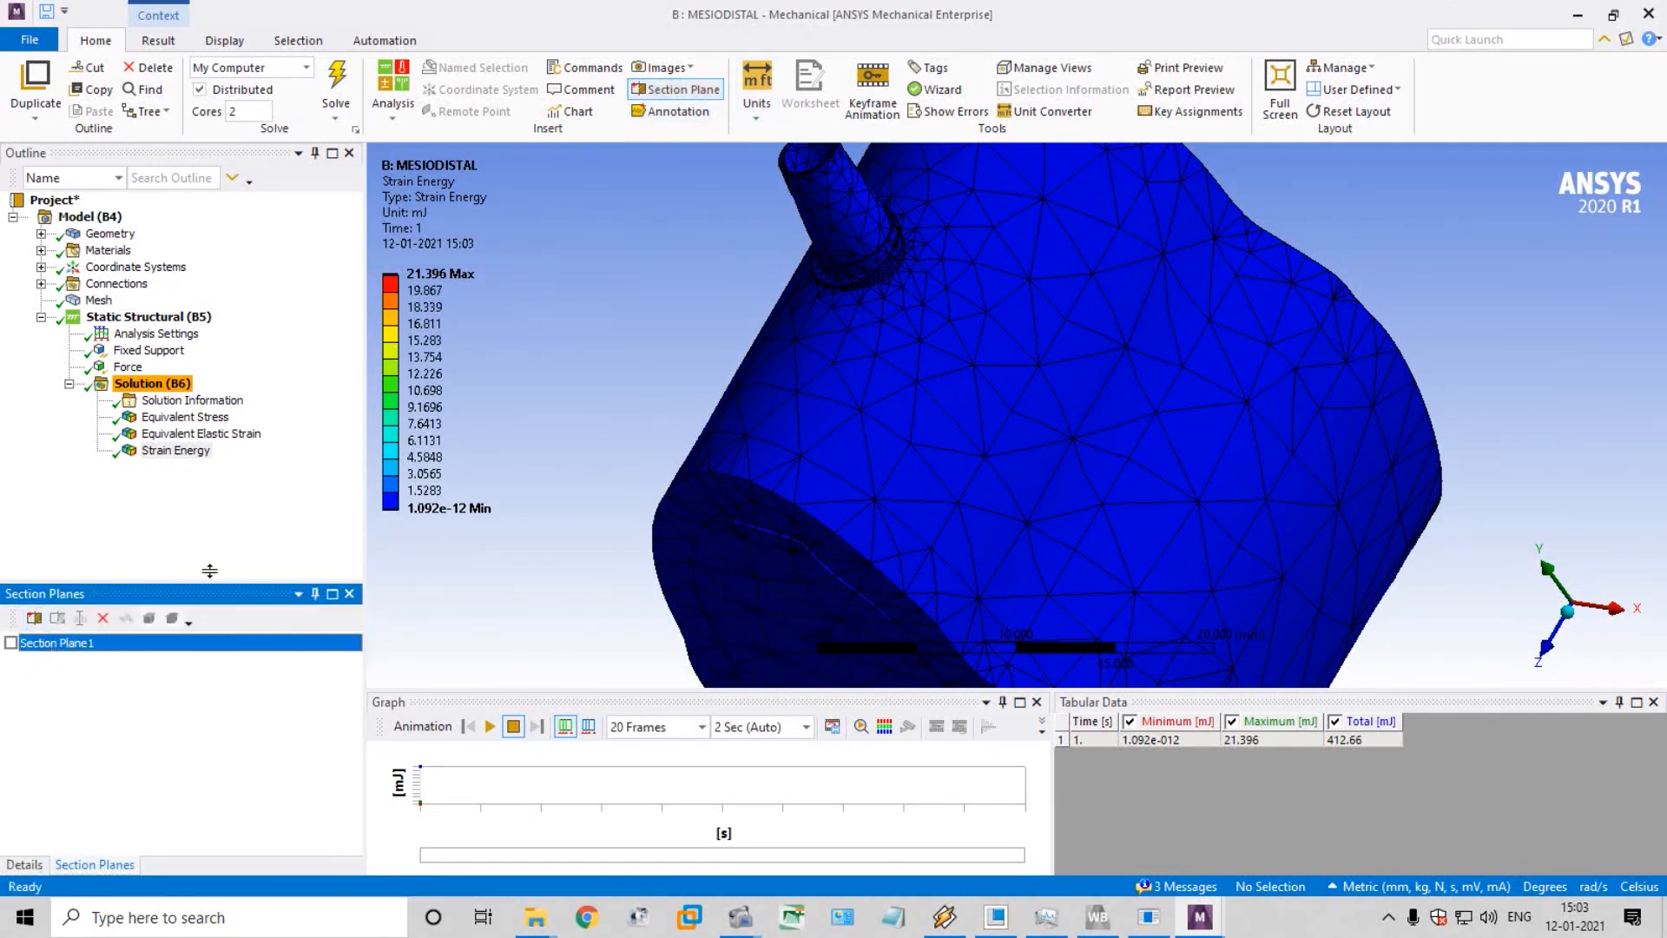
left_click(10, 642)
Play the Strain Energy animation on the sectioned model and examine the deformation around the implant and screw
left_click_drag(655, 324, 868, 187)
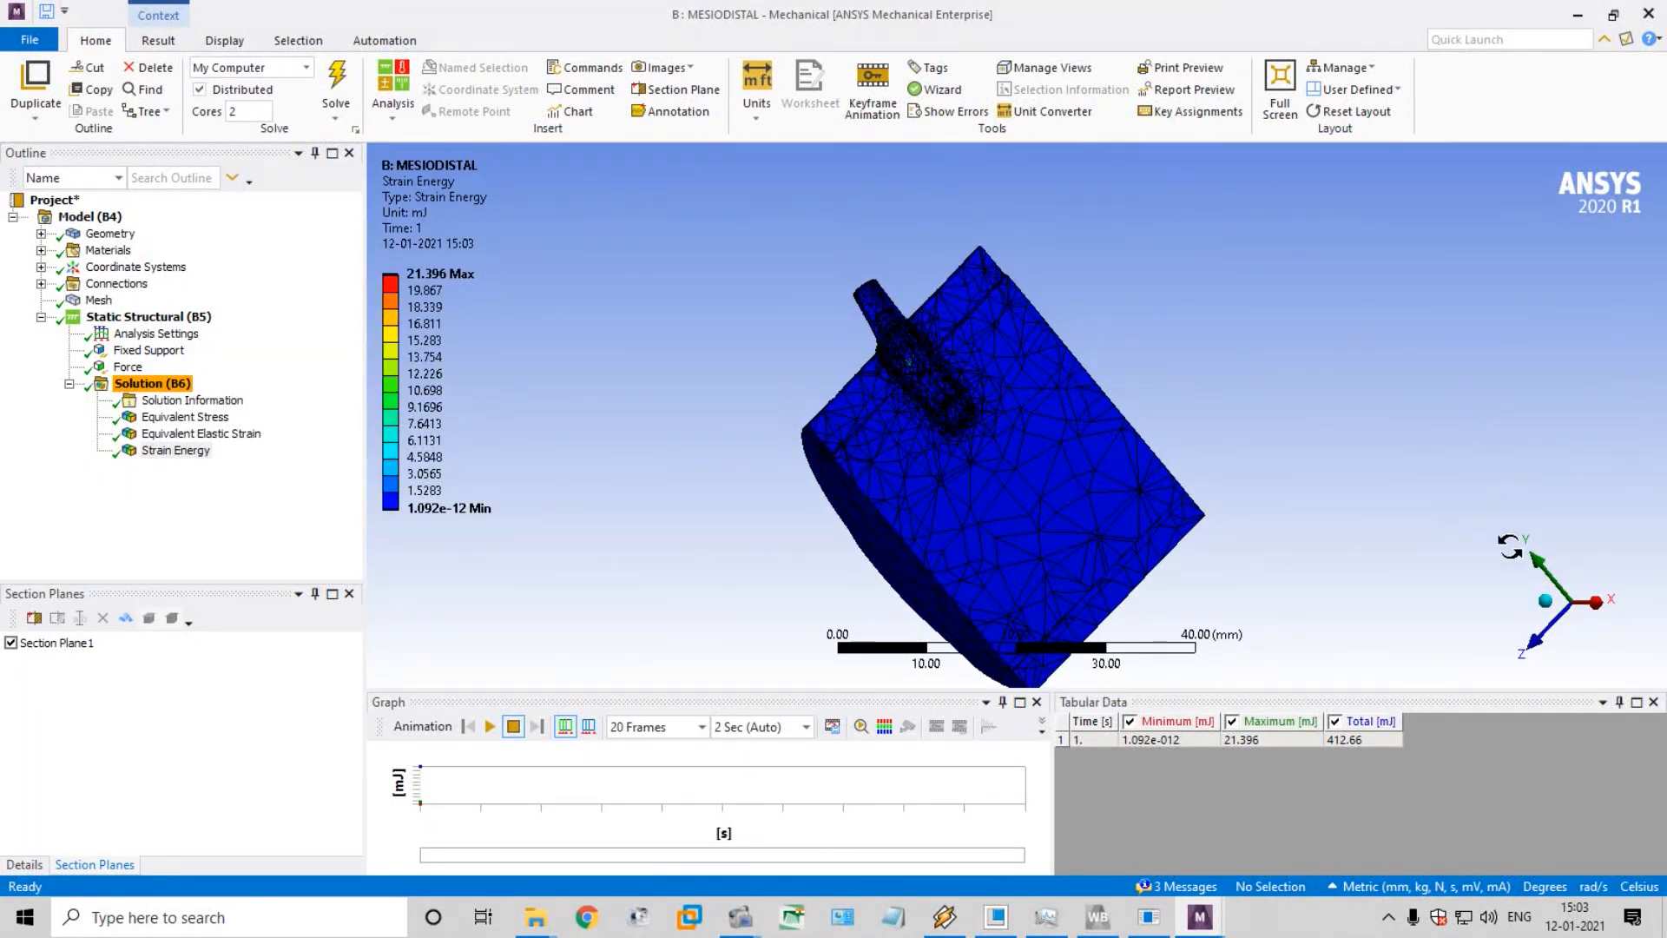
left_click(1549, 605)
left_click(1608, 574)
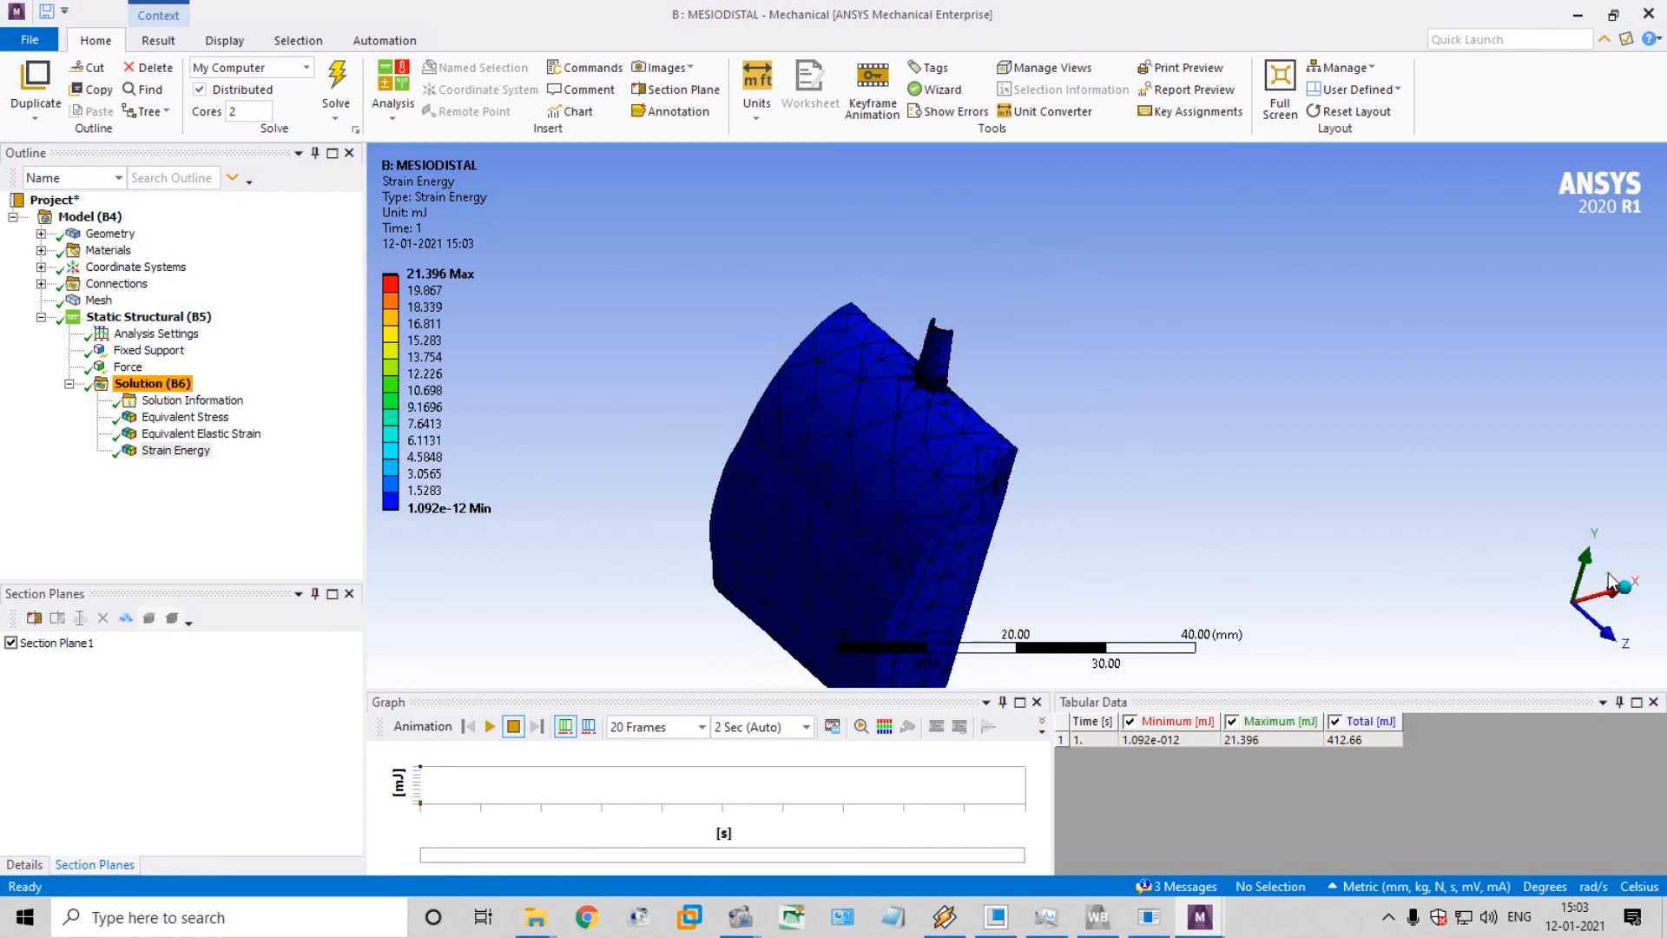
scroll(1059, 469, "up", 5)
scroll(1066, 558, "down", 1)
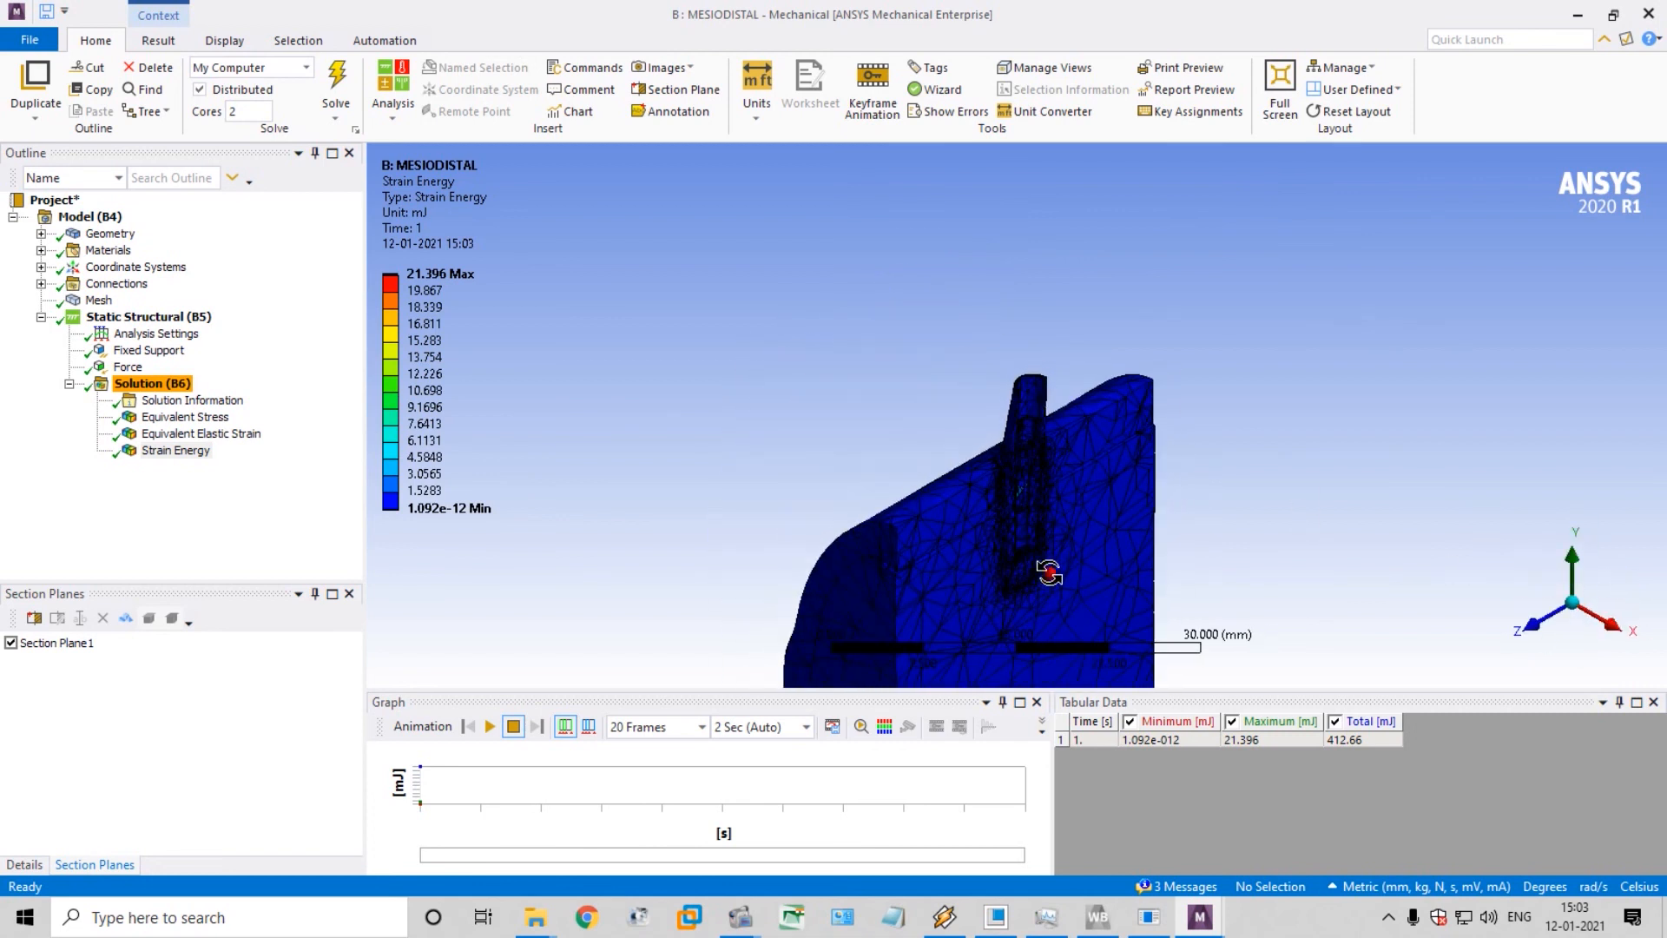
middle_click_drag(1053, 570, 960, 440)
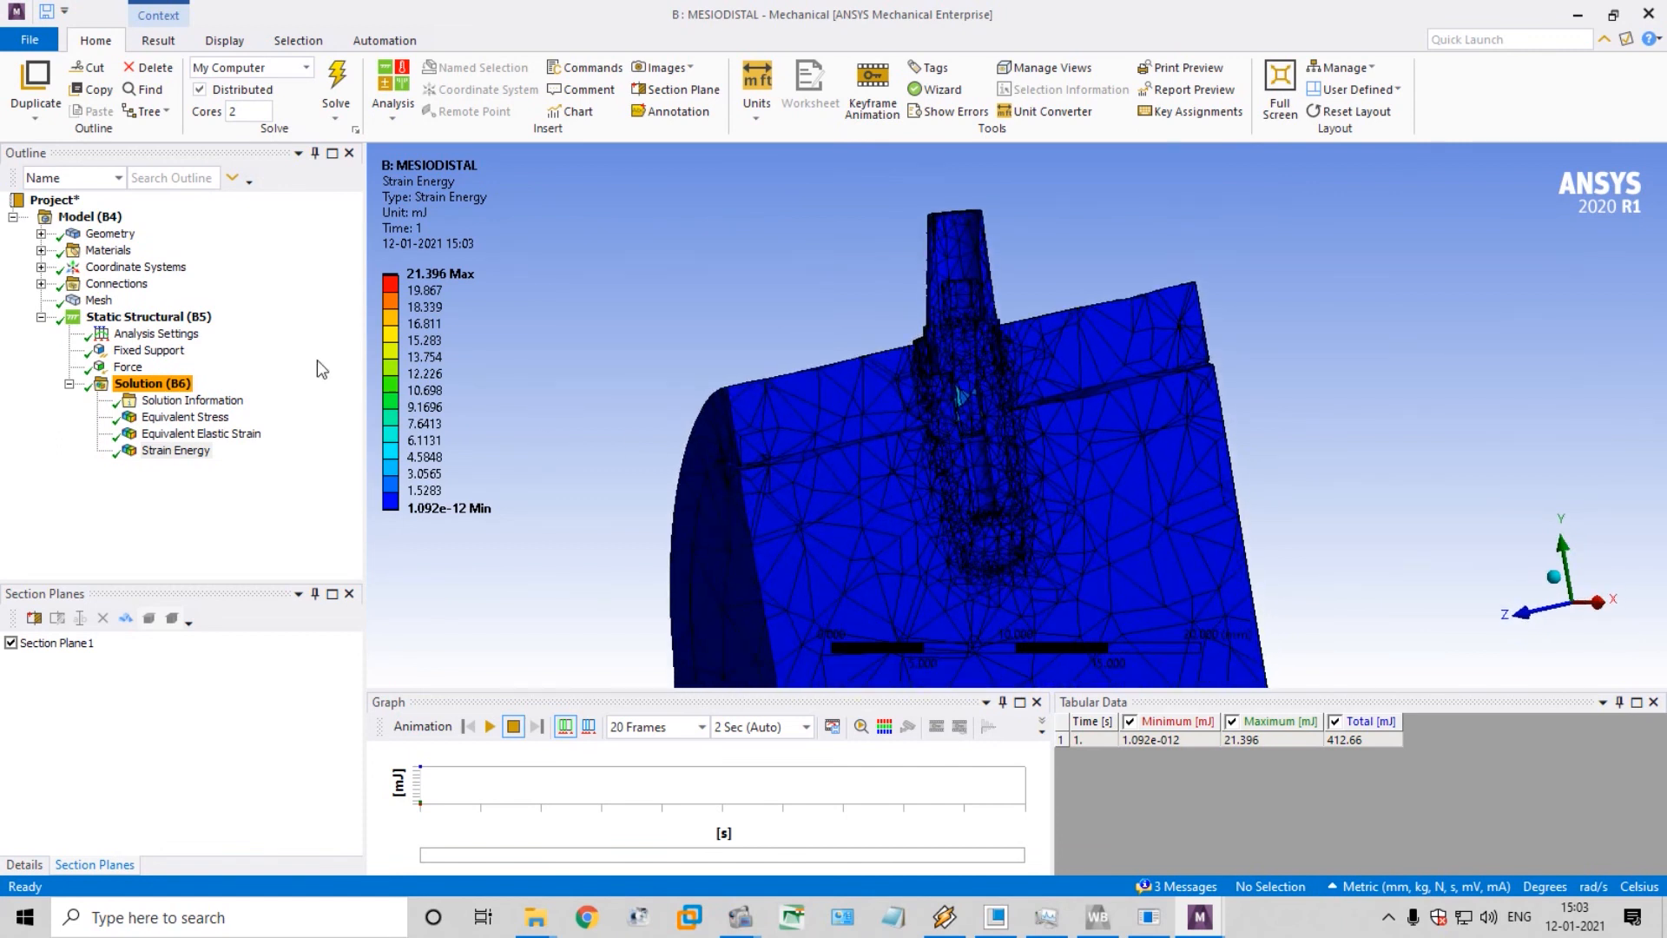
left_click(490, 727)
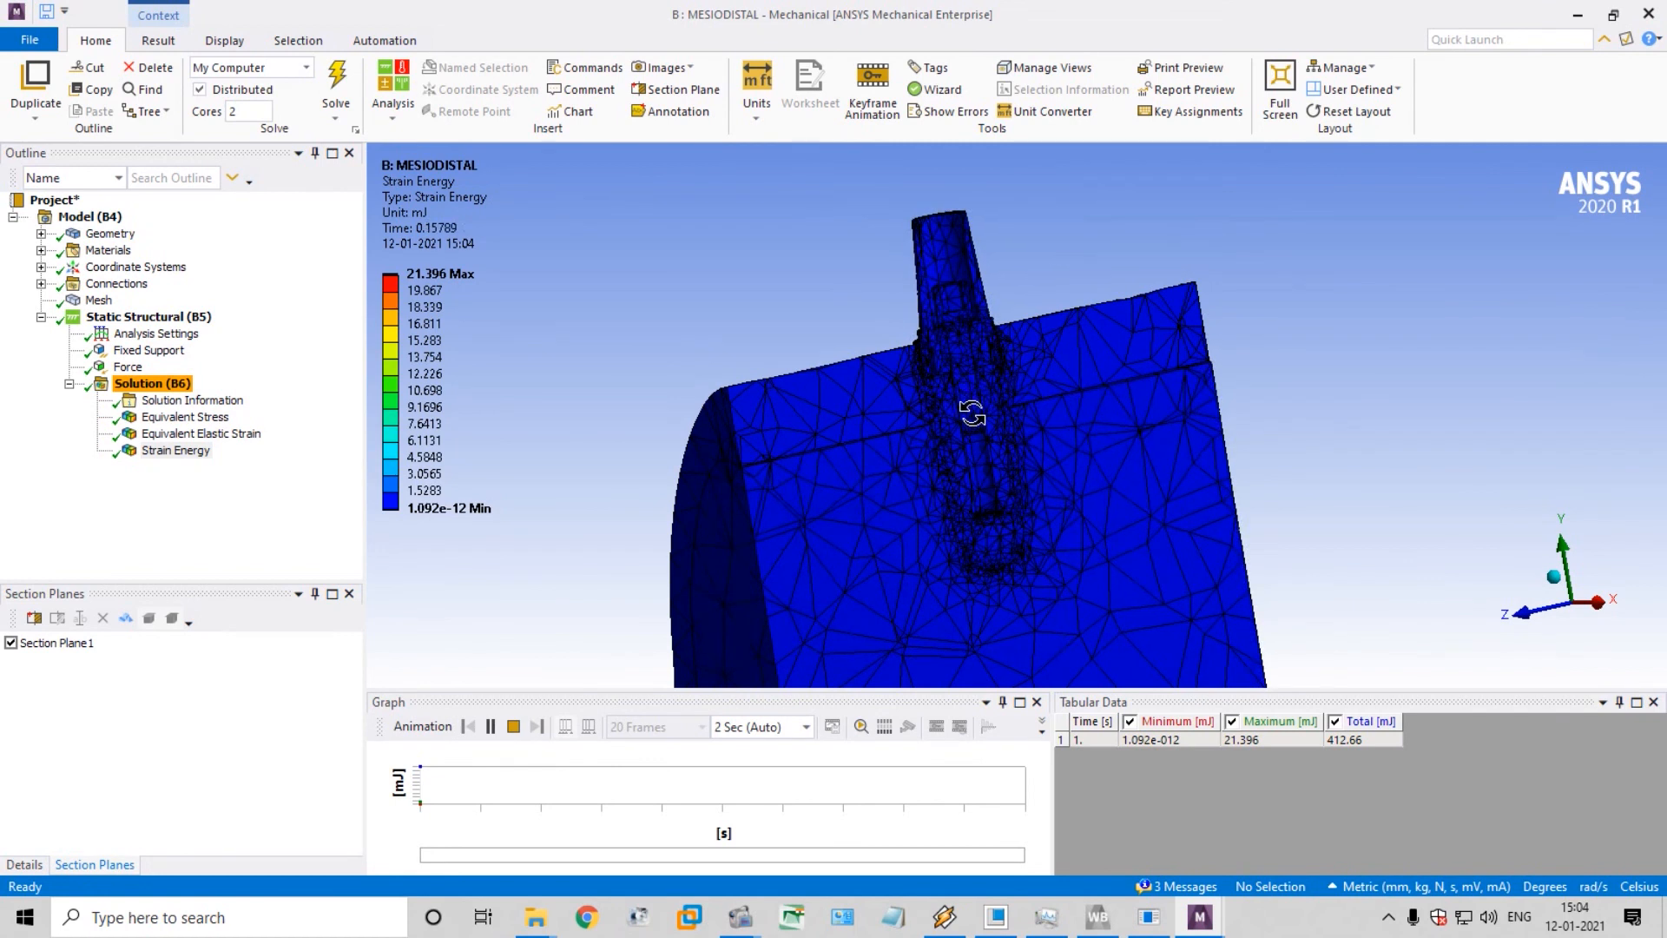
scroll(963, 406, "up", 5)
scroll(964, 406, "up", 3)
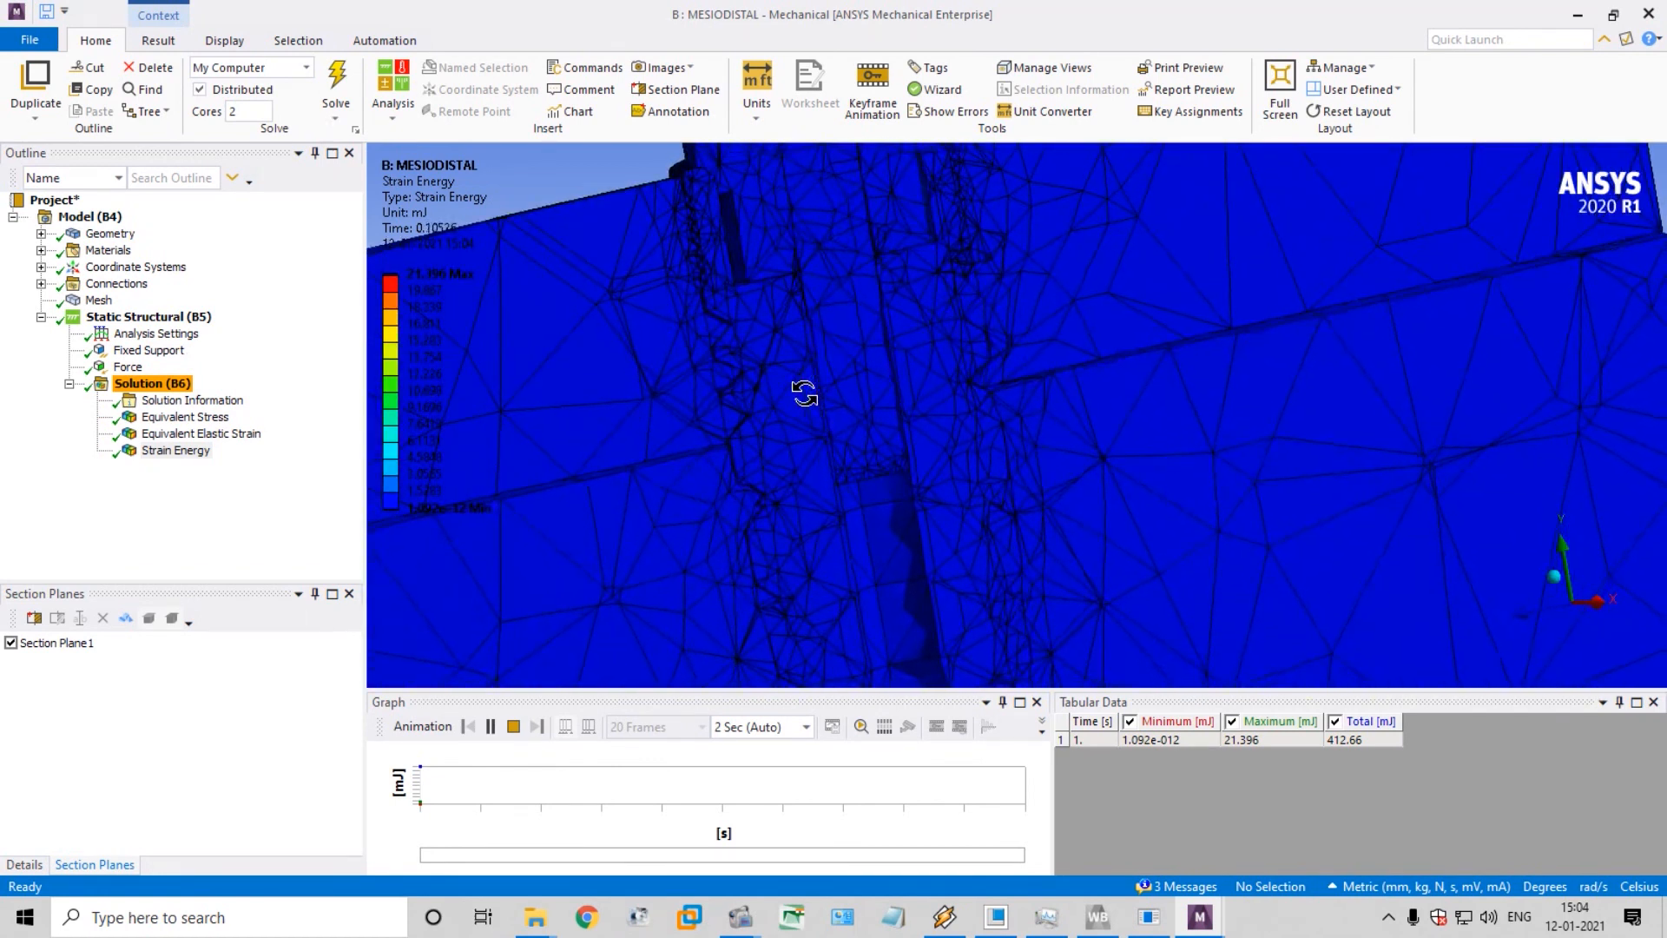
scroll(882, 439, "down", 4)
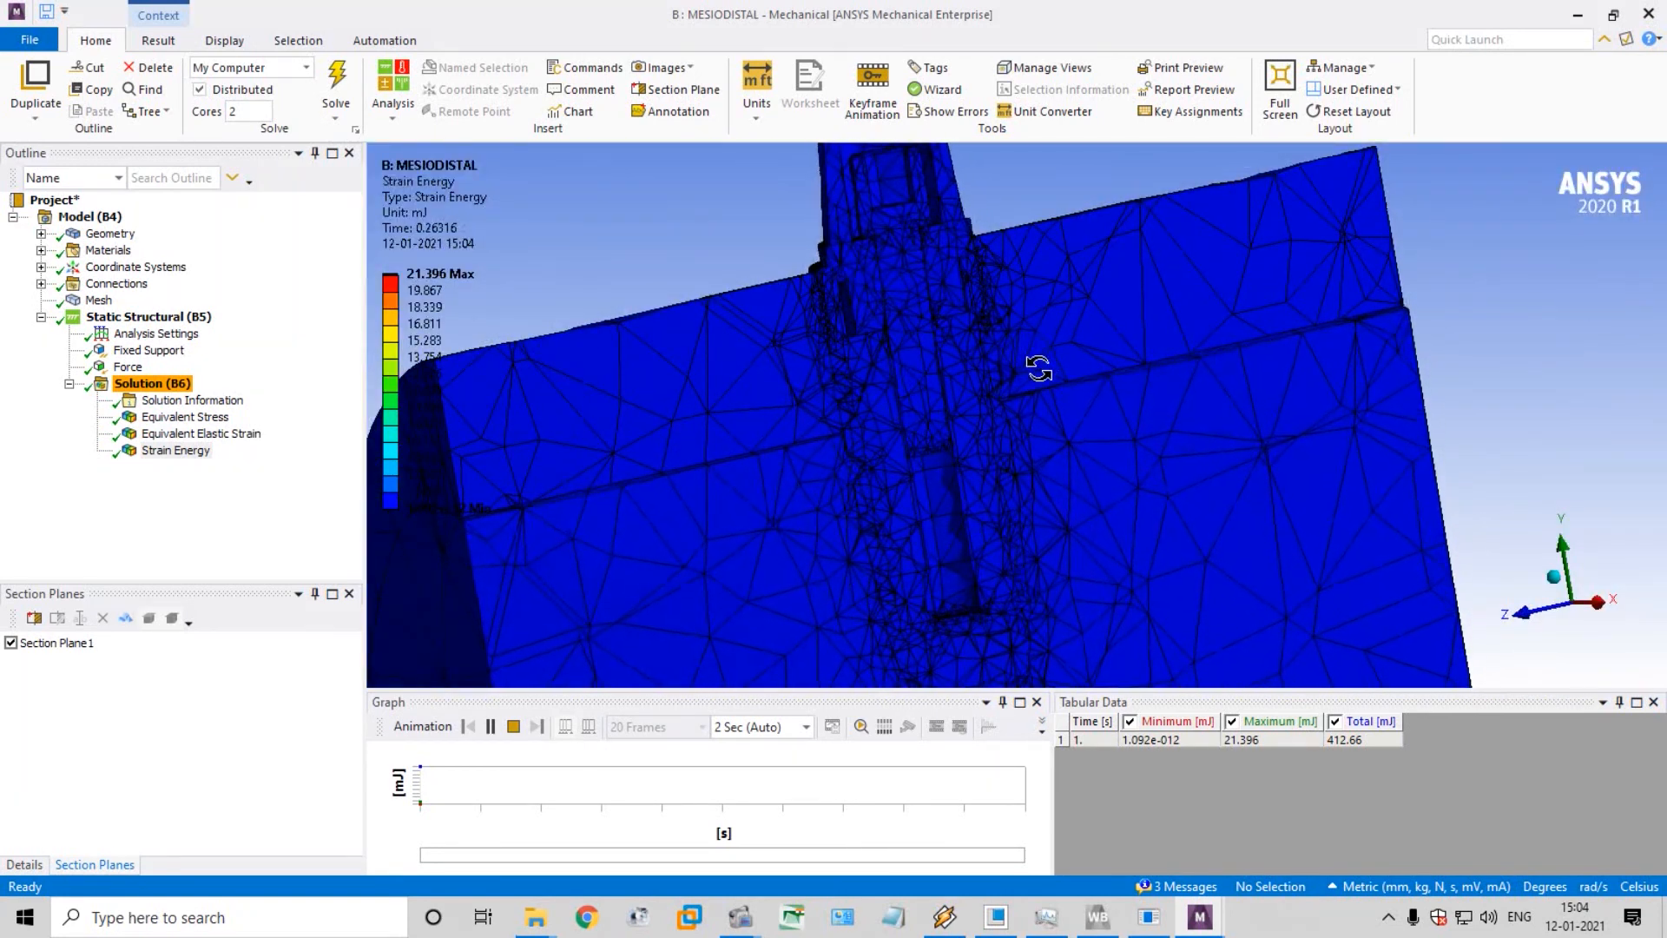
scroll(931, 410, "up", 2)
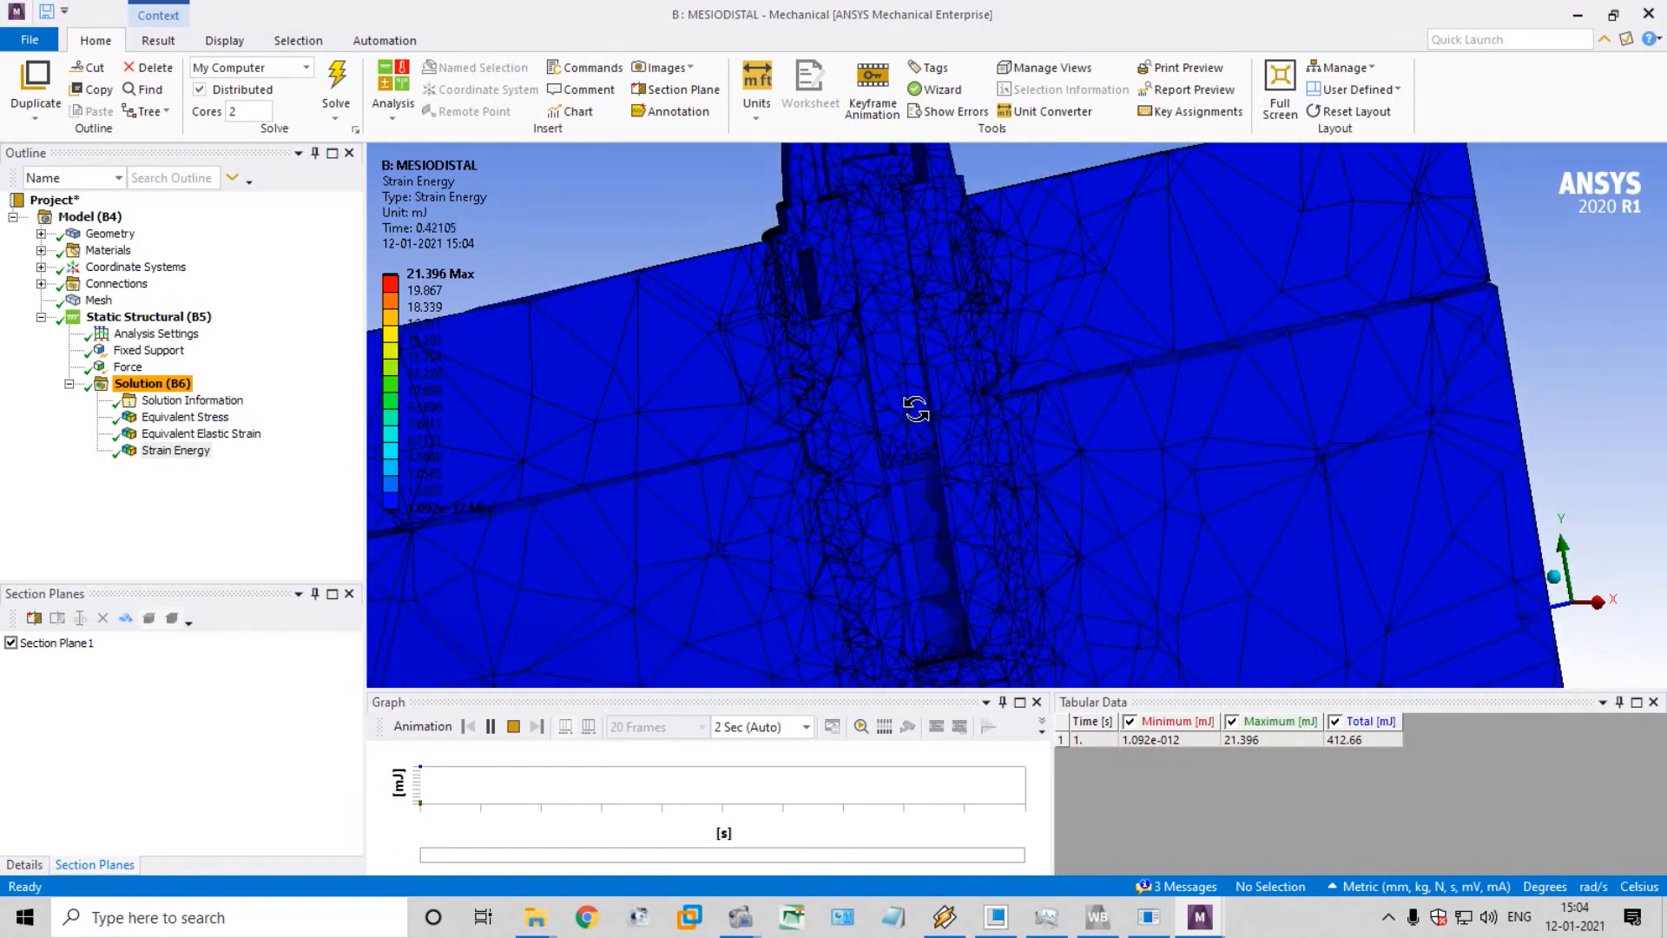
scroll(917, 407, "up", 1)
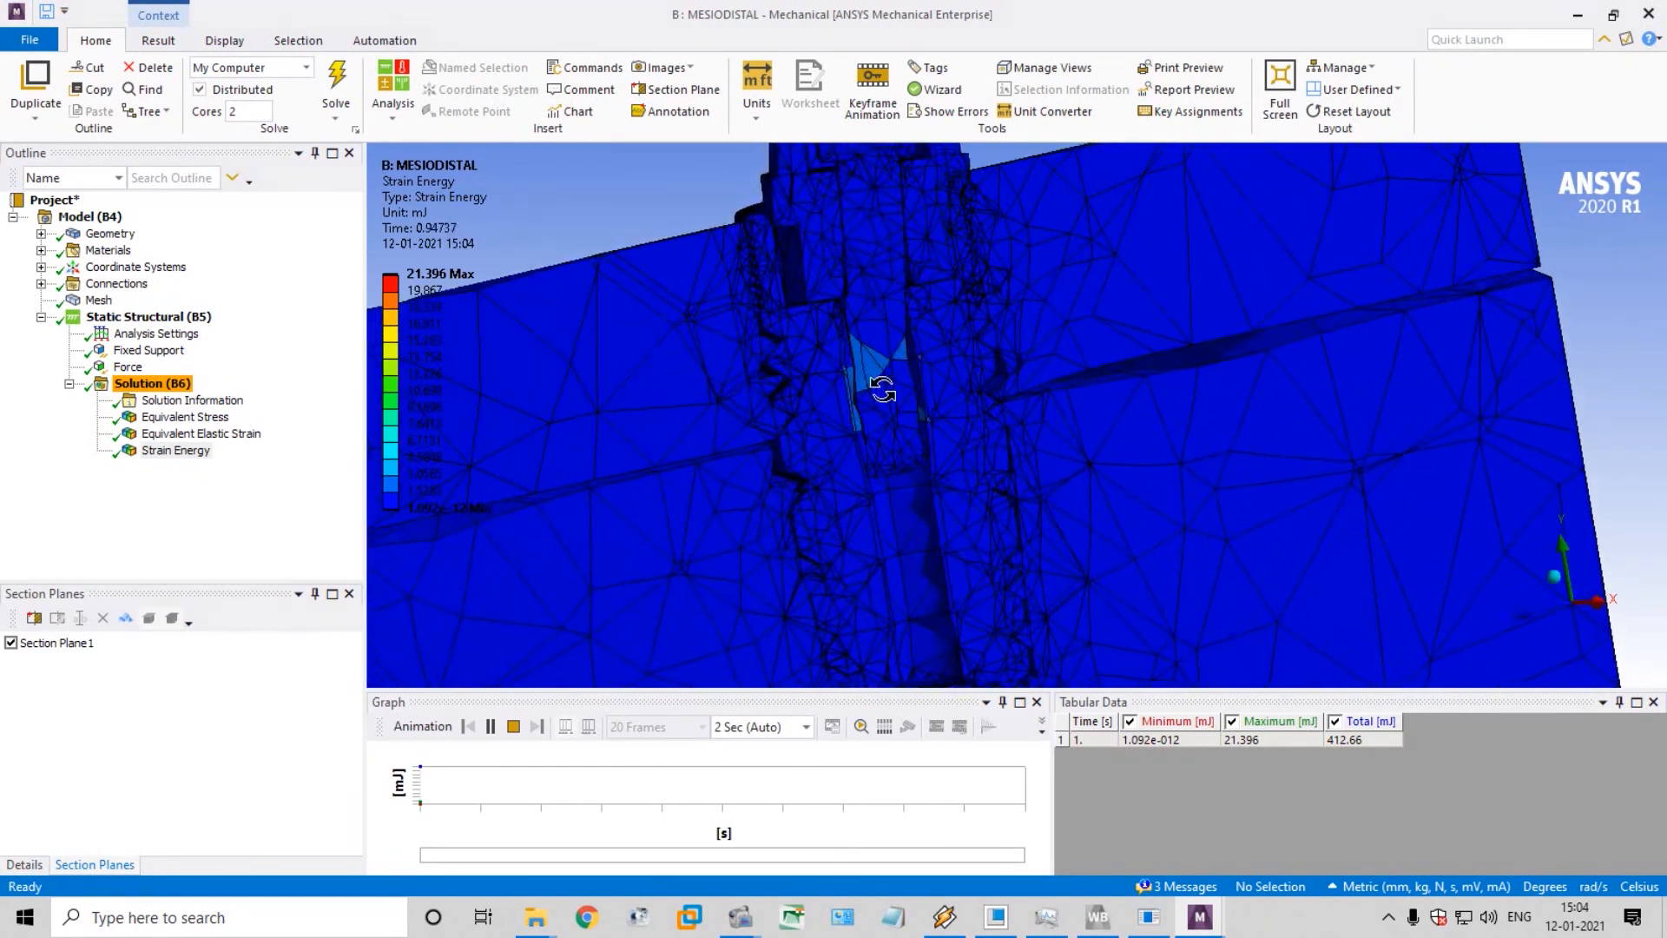
Play the result animations for Equivalent Elastic Strain and Equivalent Stress on the sectioned implant
left_click(196, 439)
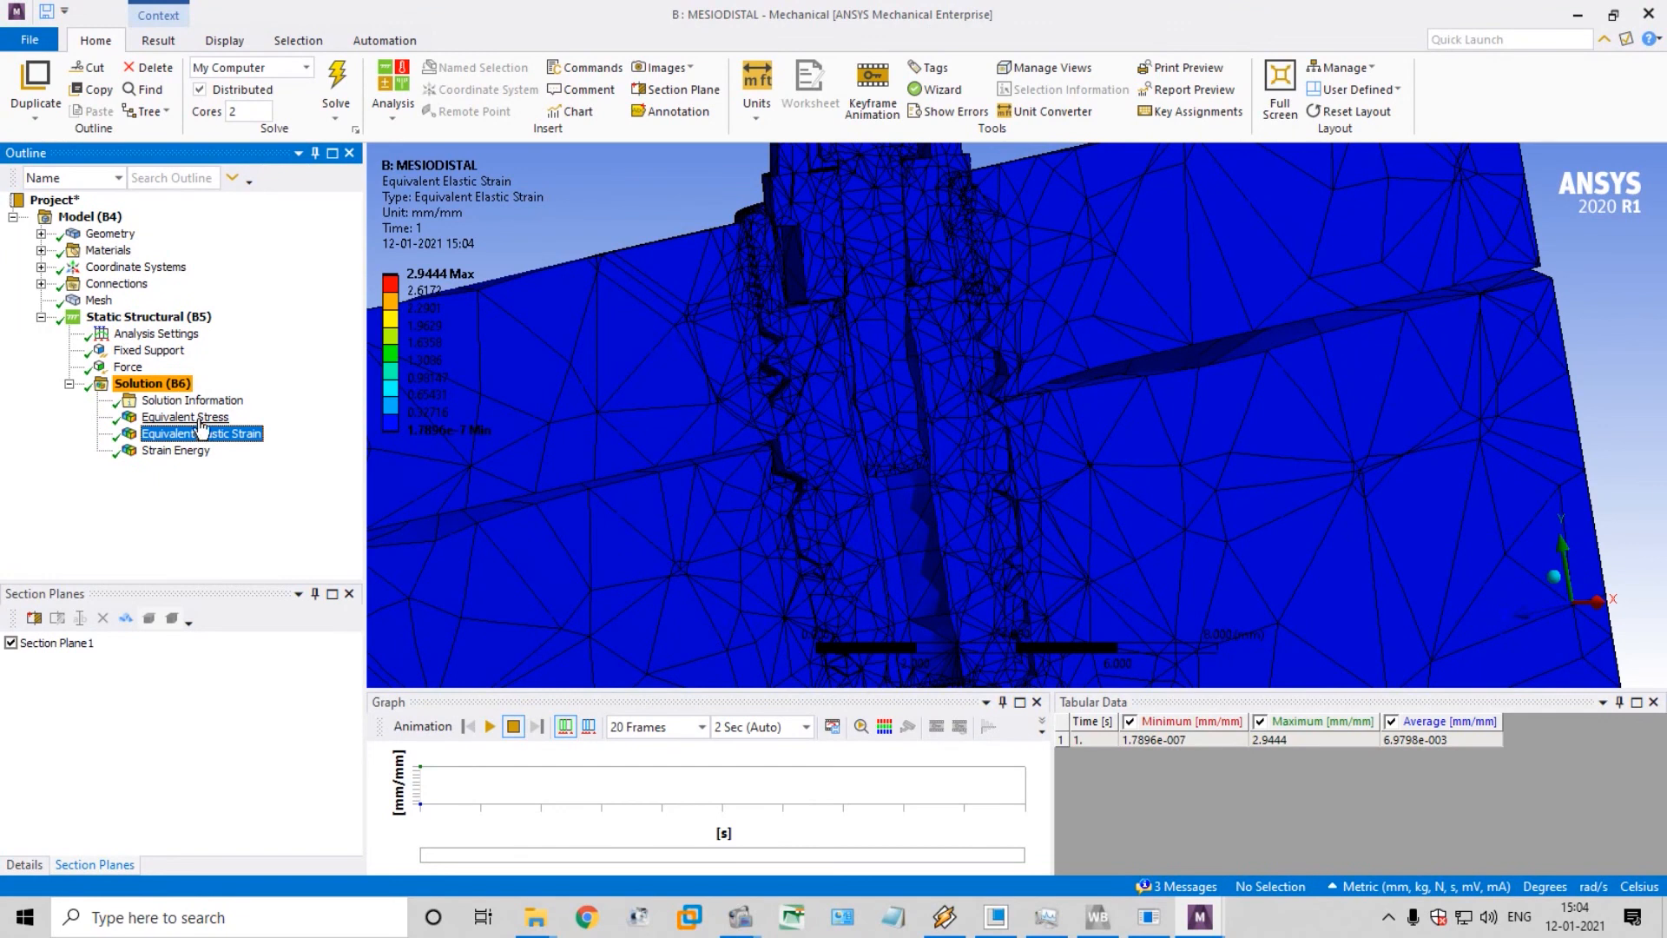
left_click(199, 421)
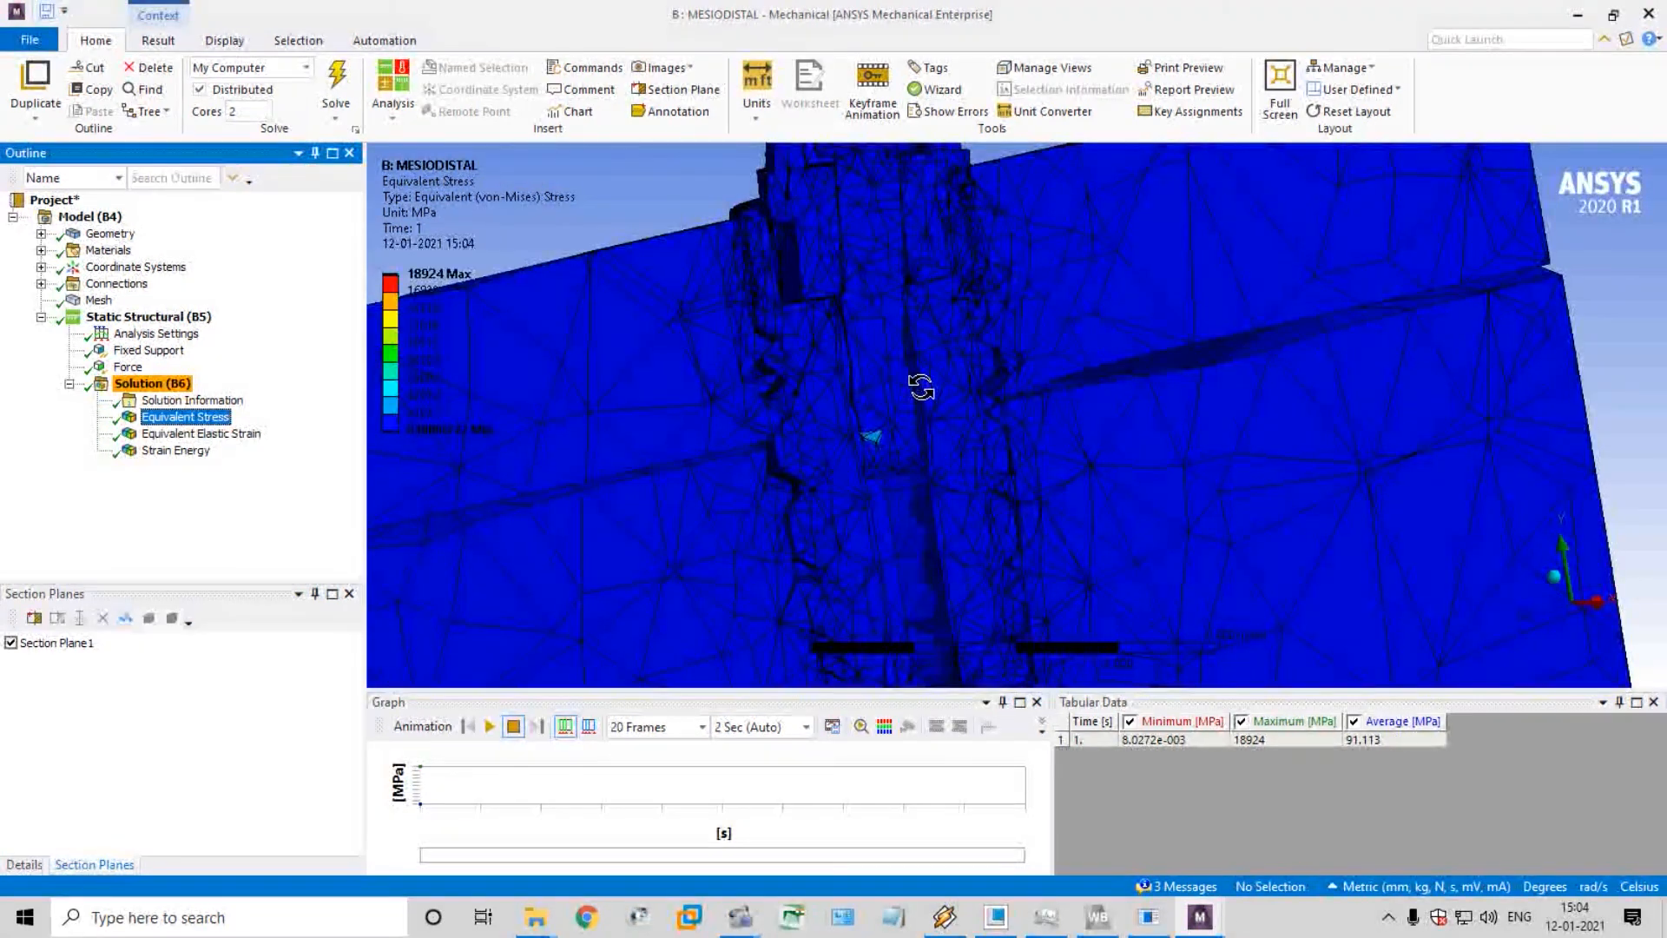
left_click(200, 433)
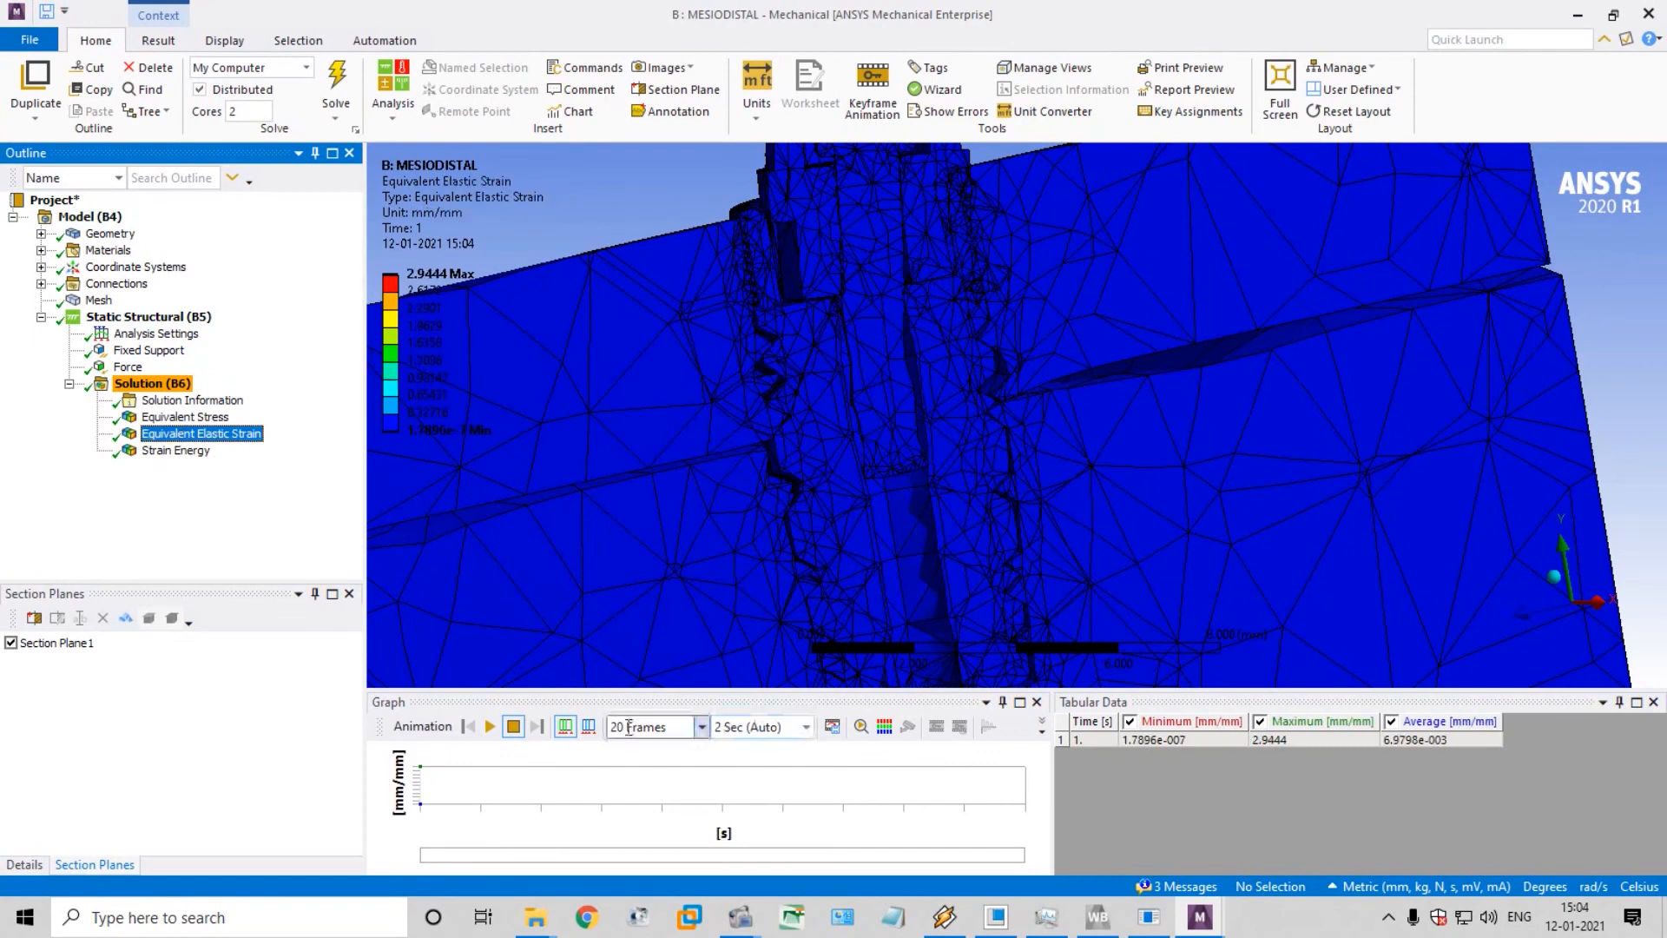
left_click(489, 727)
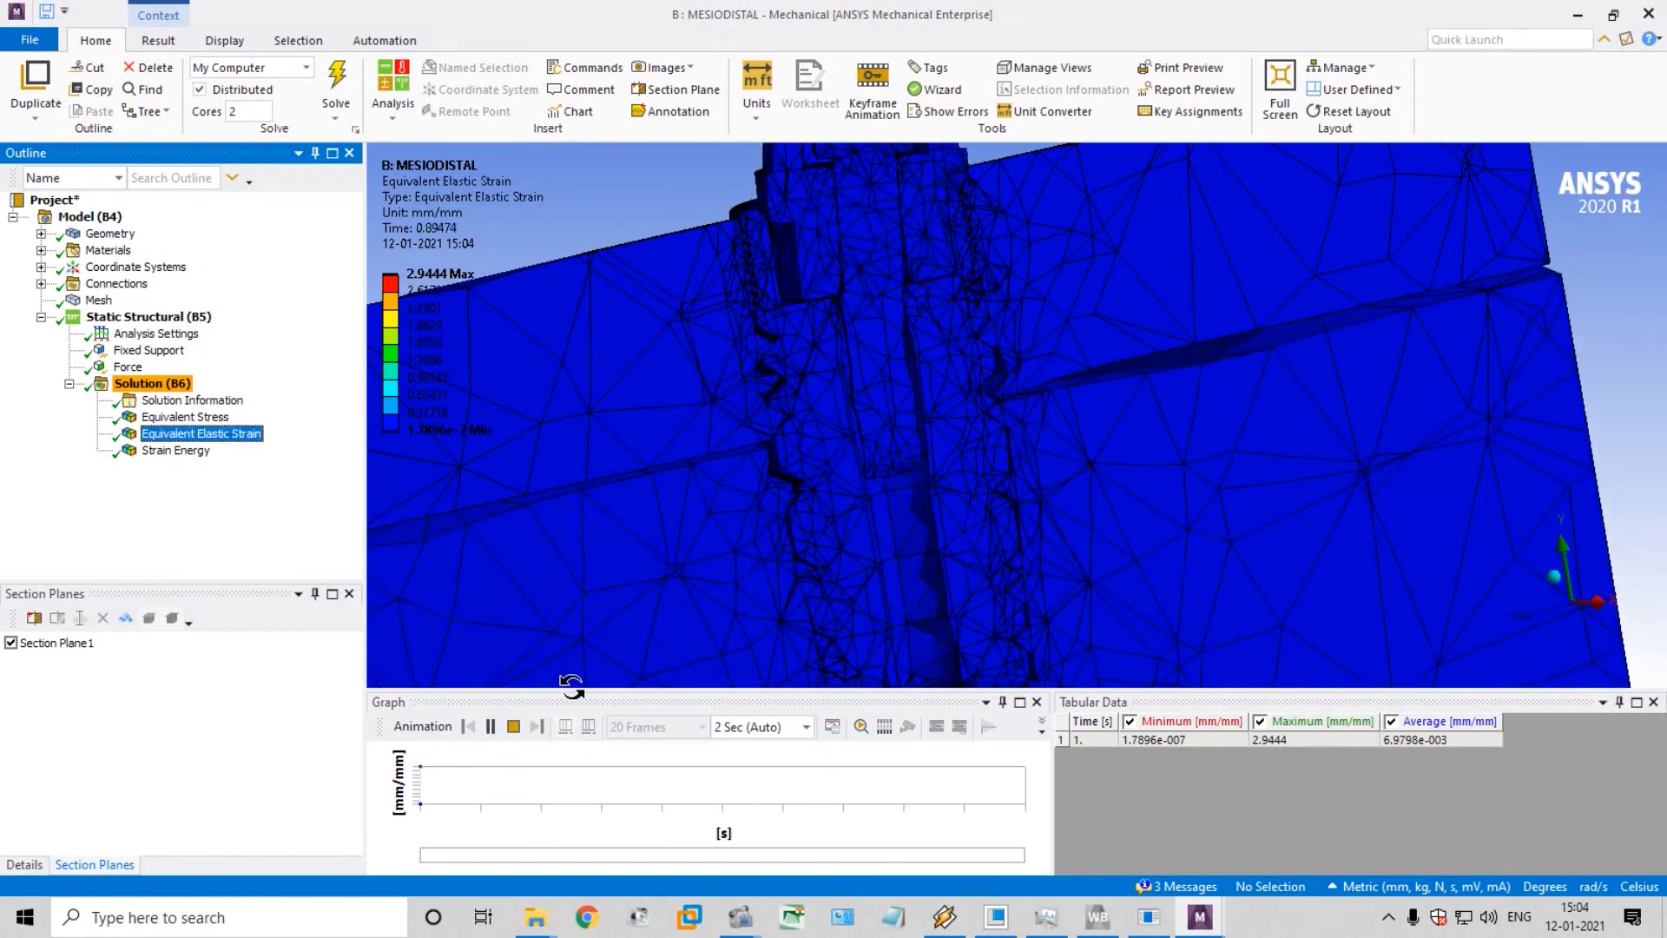
left_click(193, 418)
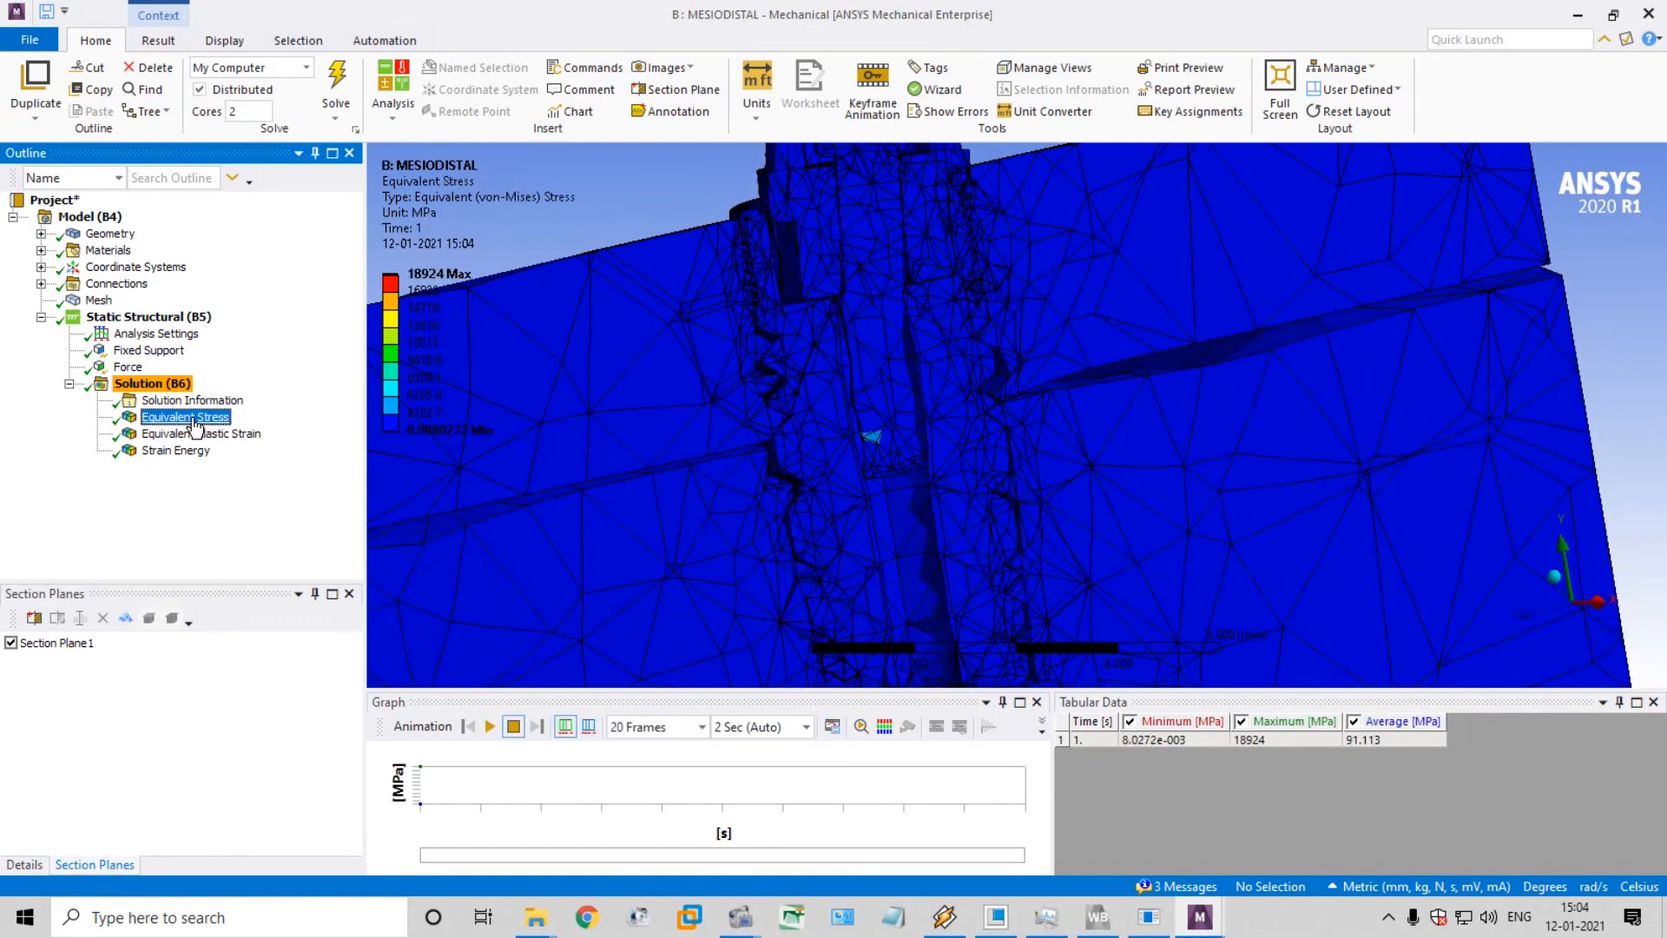
left_click(489, 727)
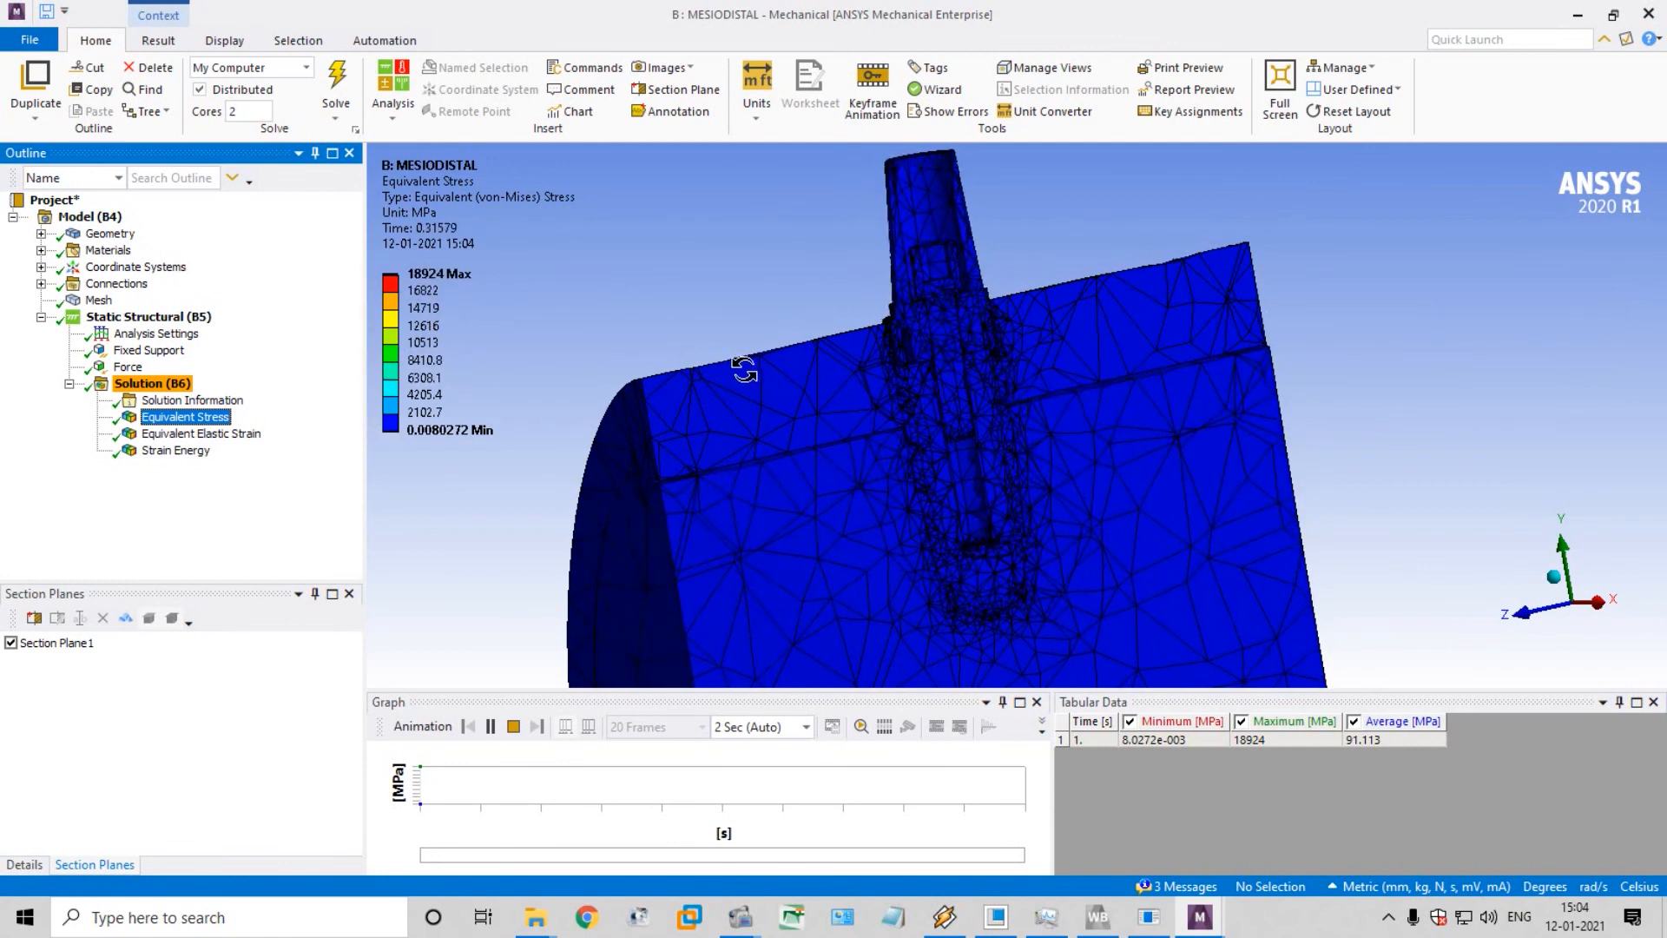
Look through the assigned materials and highlight the cancellous bone, implant, abutment and cortical bone bodies in the sectioned geometry
left_click(97, 251)
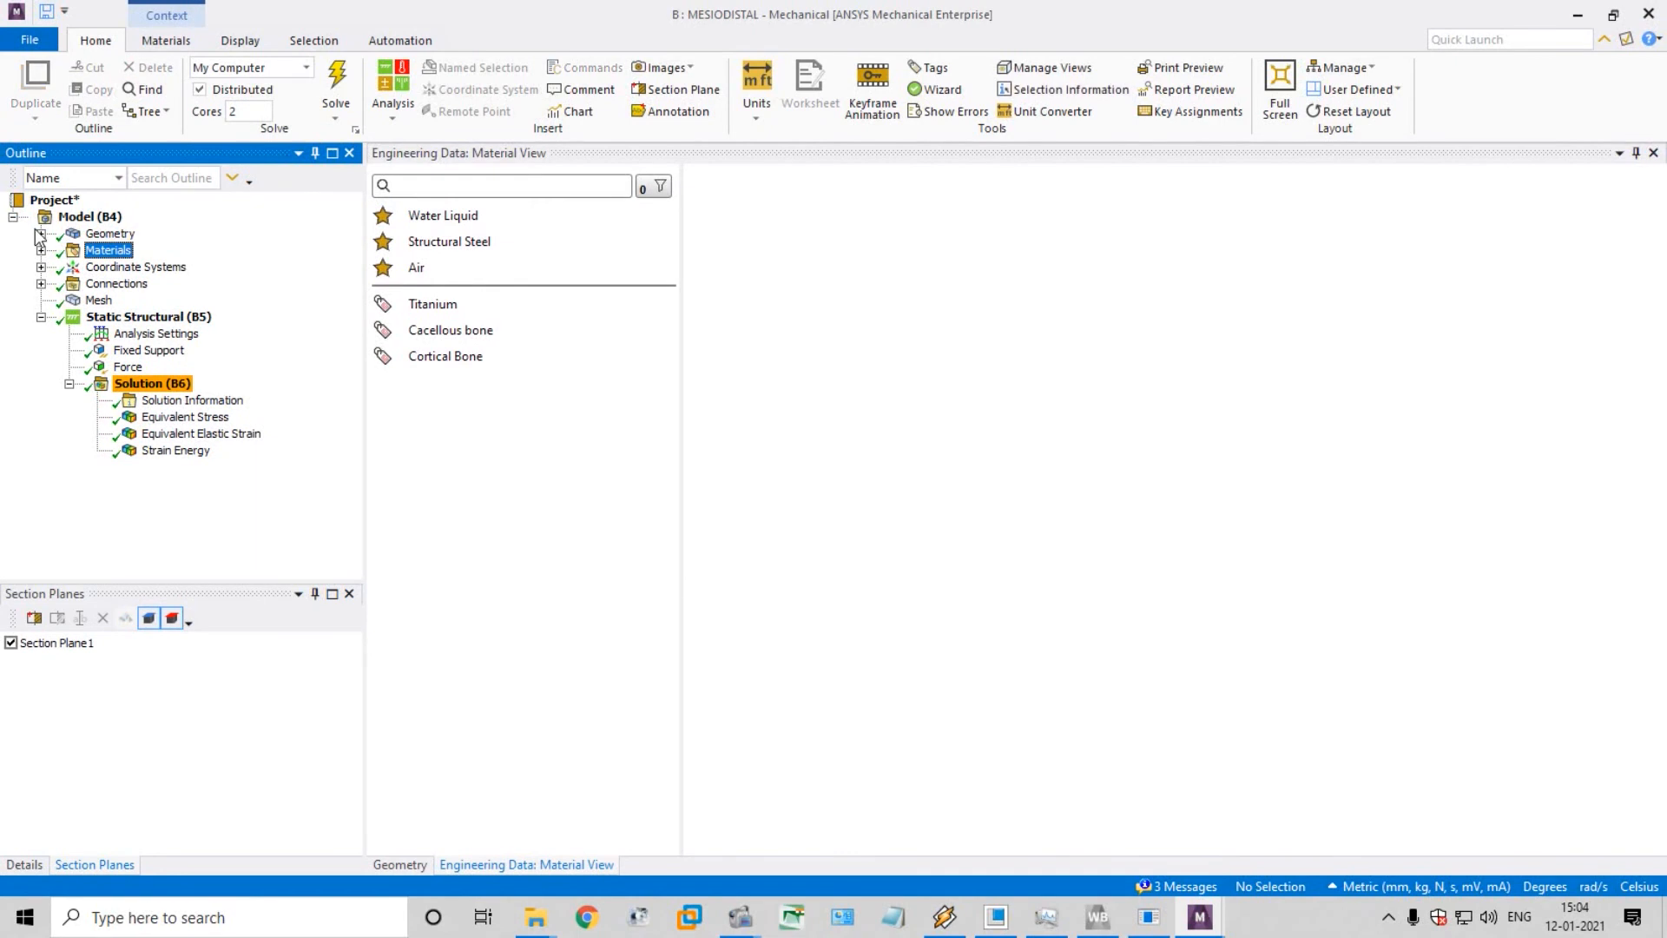
left_click(41, 234)
left_click(139, 251)
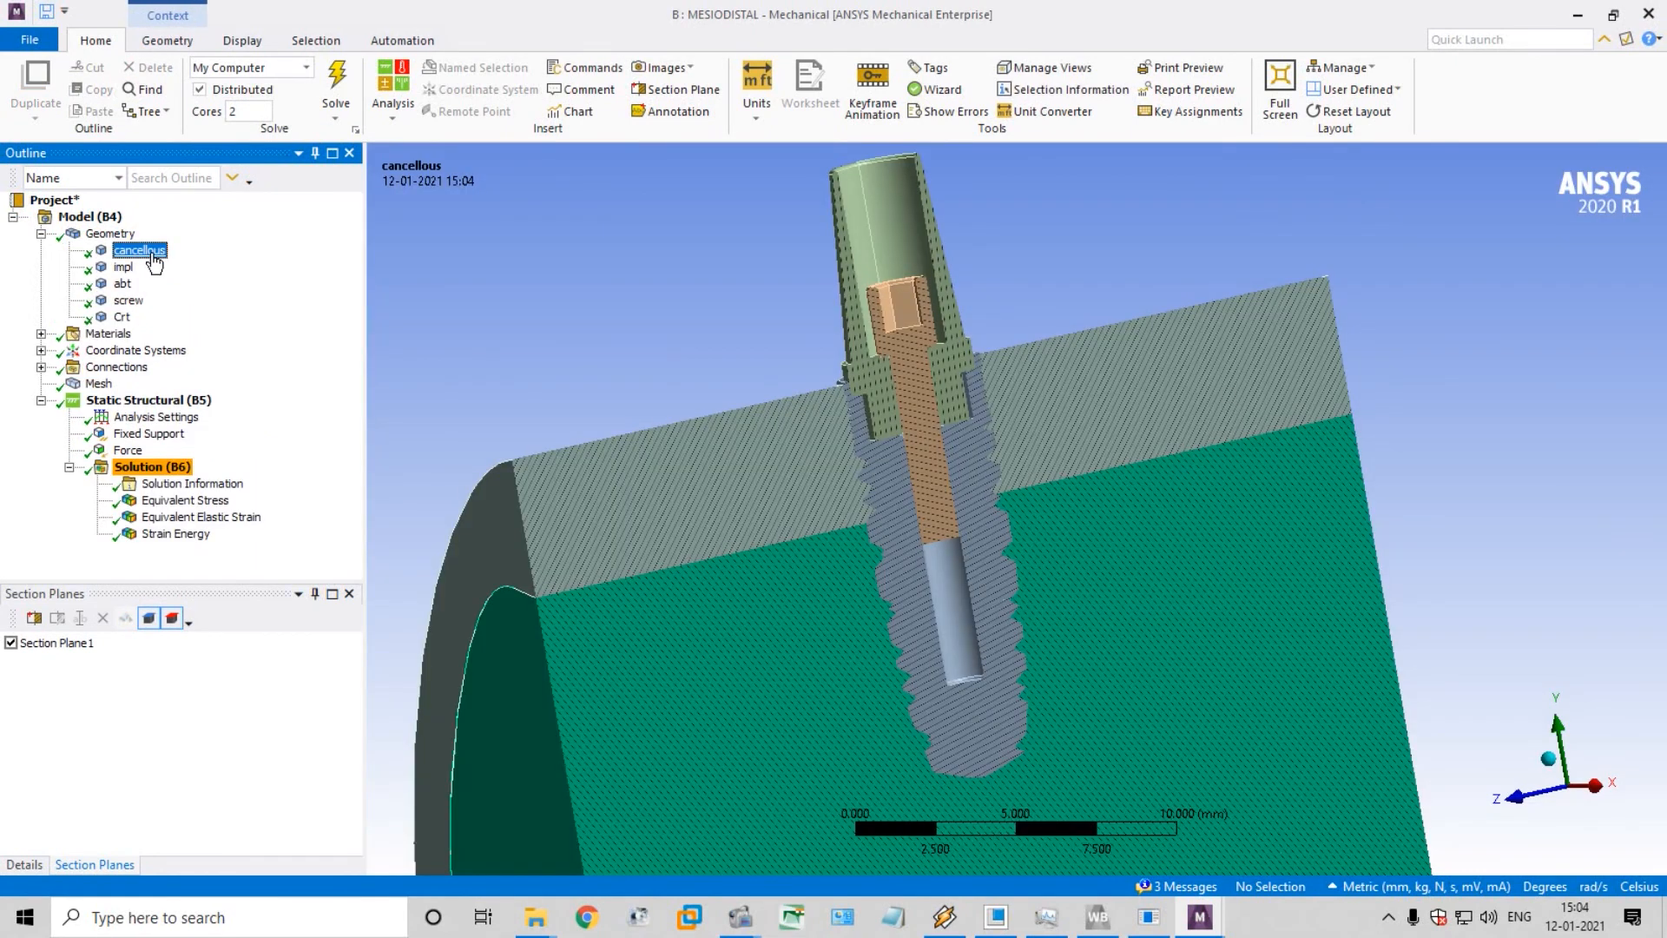
right_click(154, 262)
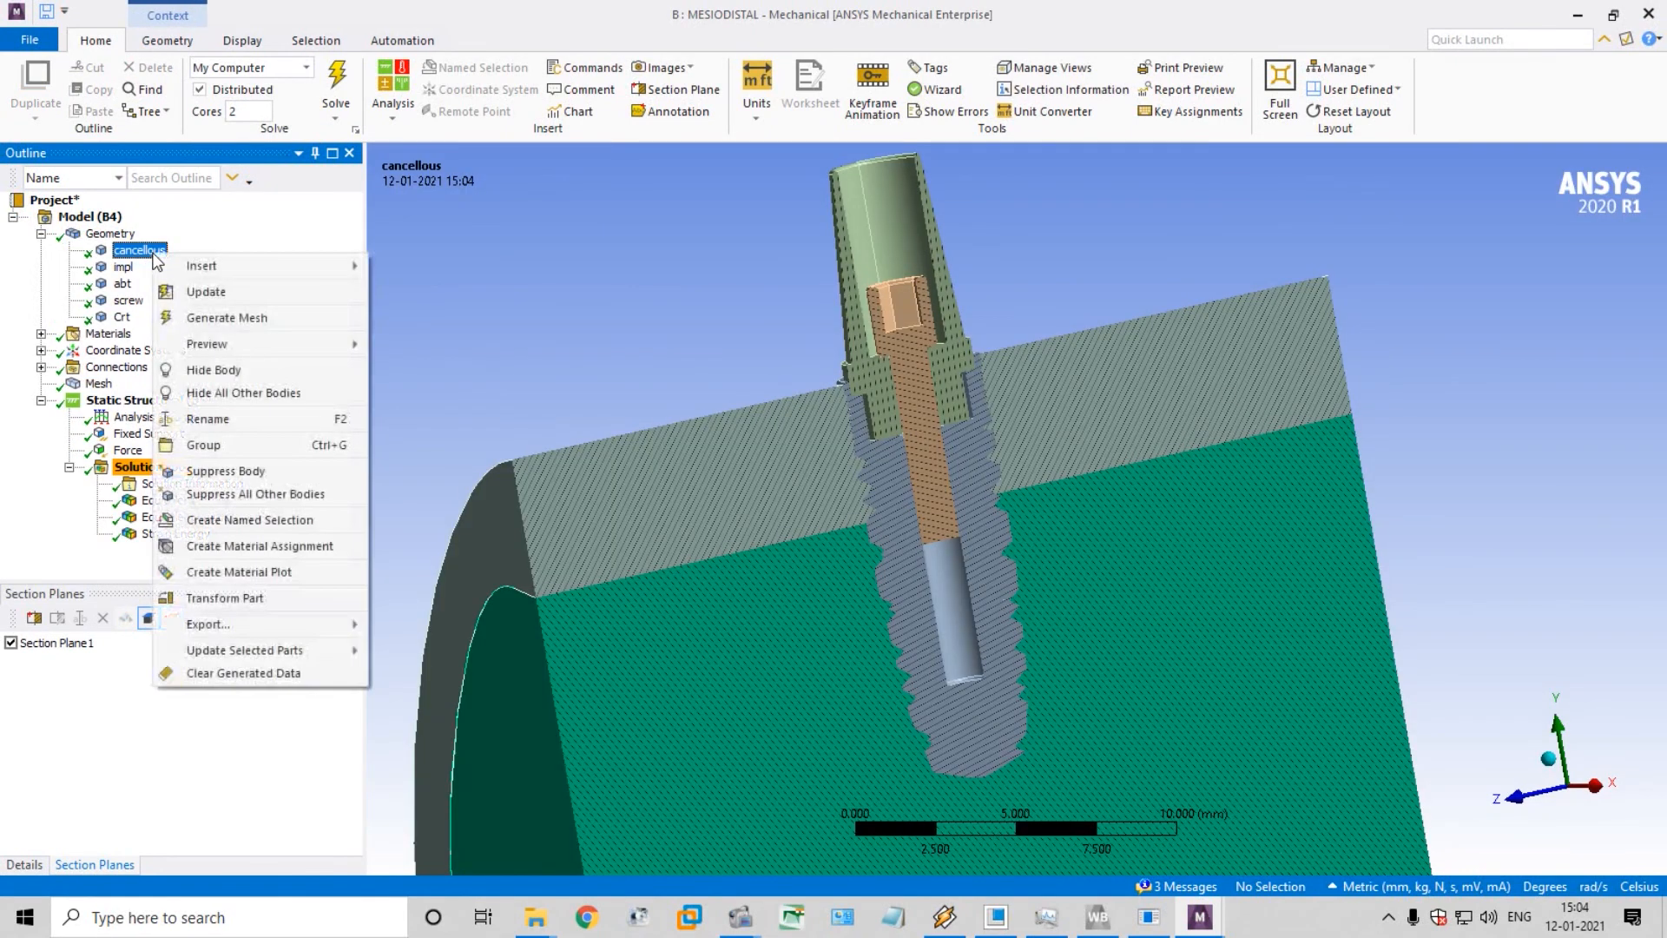
left_click(132, 269)
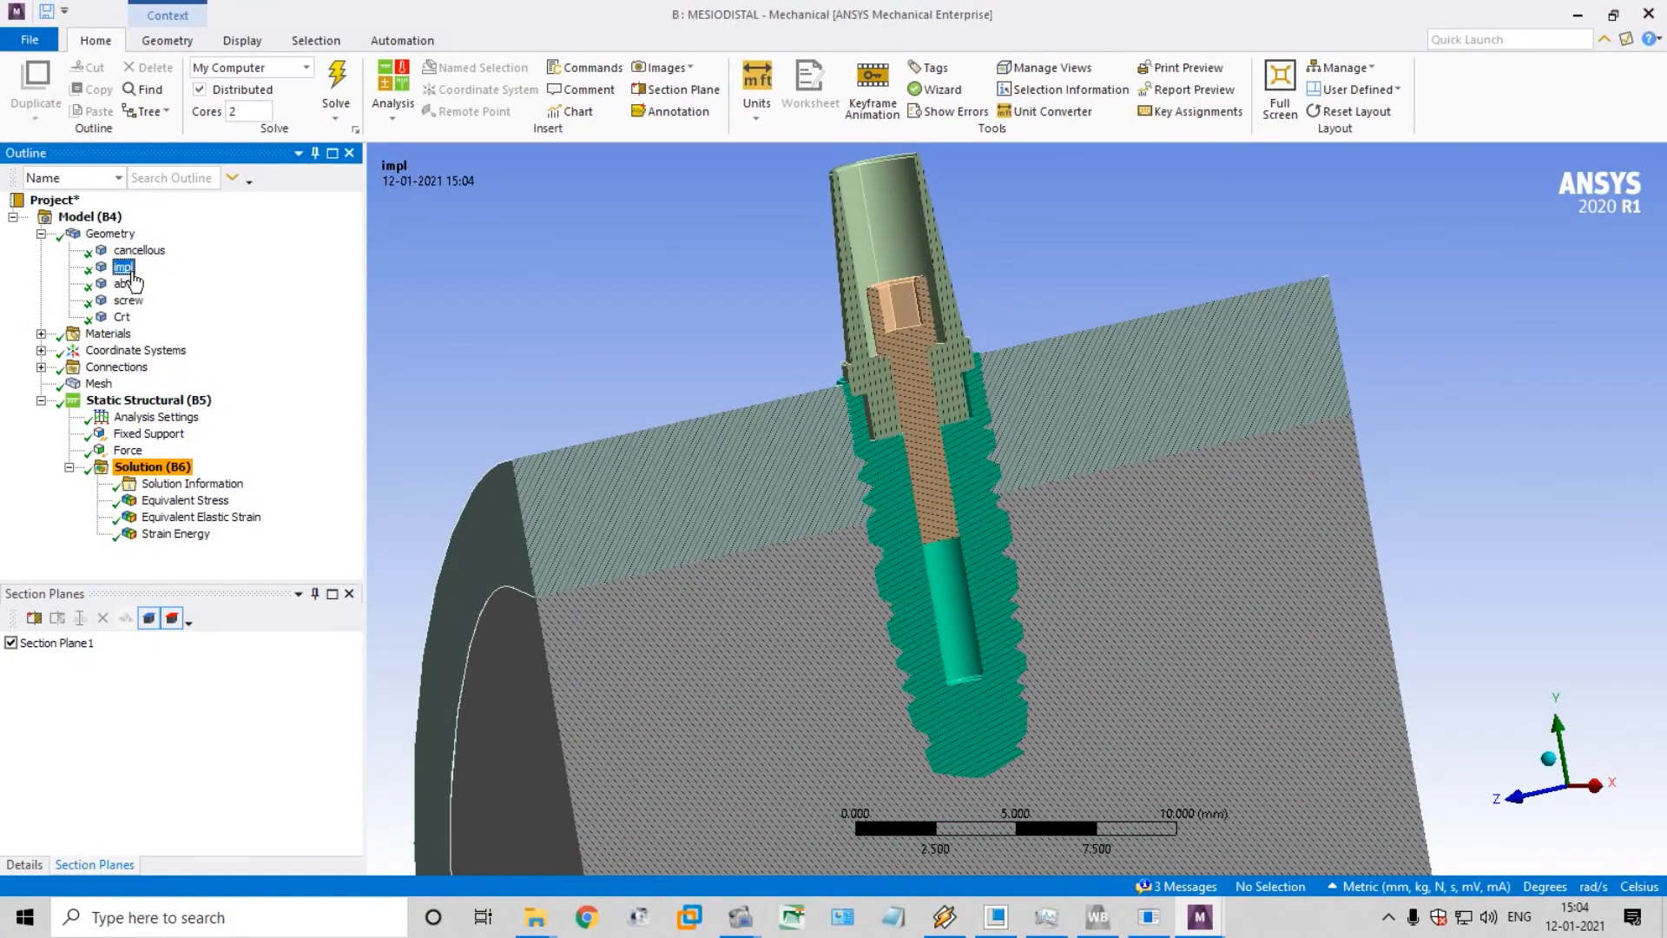
left_click(123, 287)
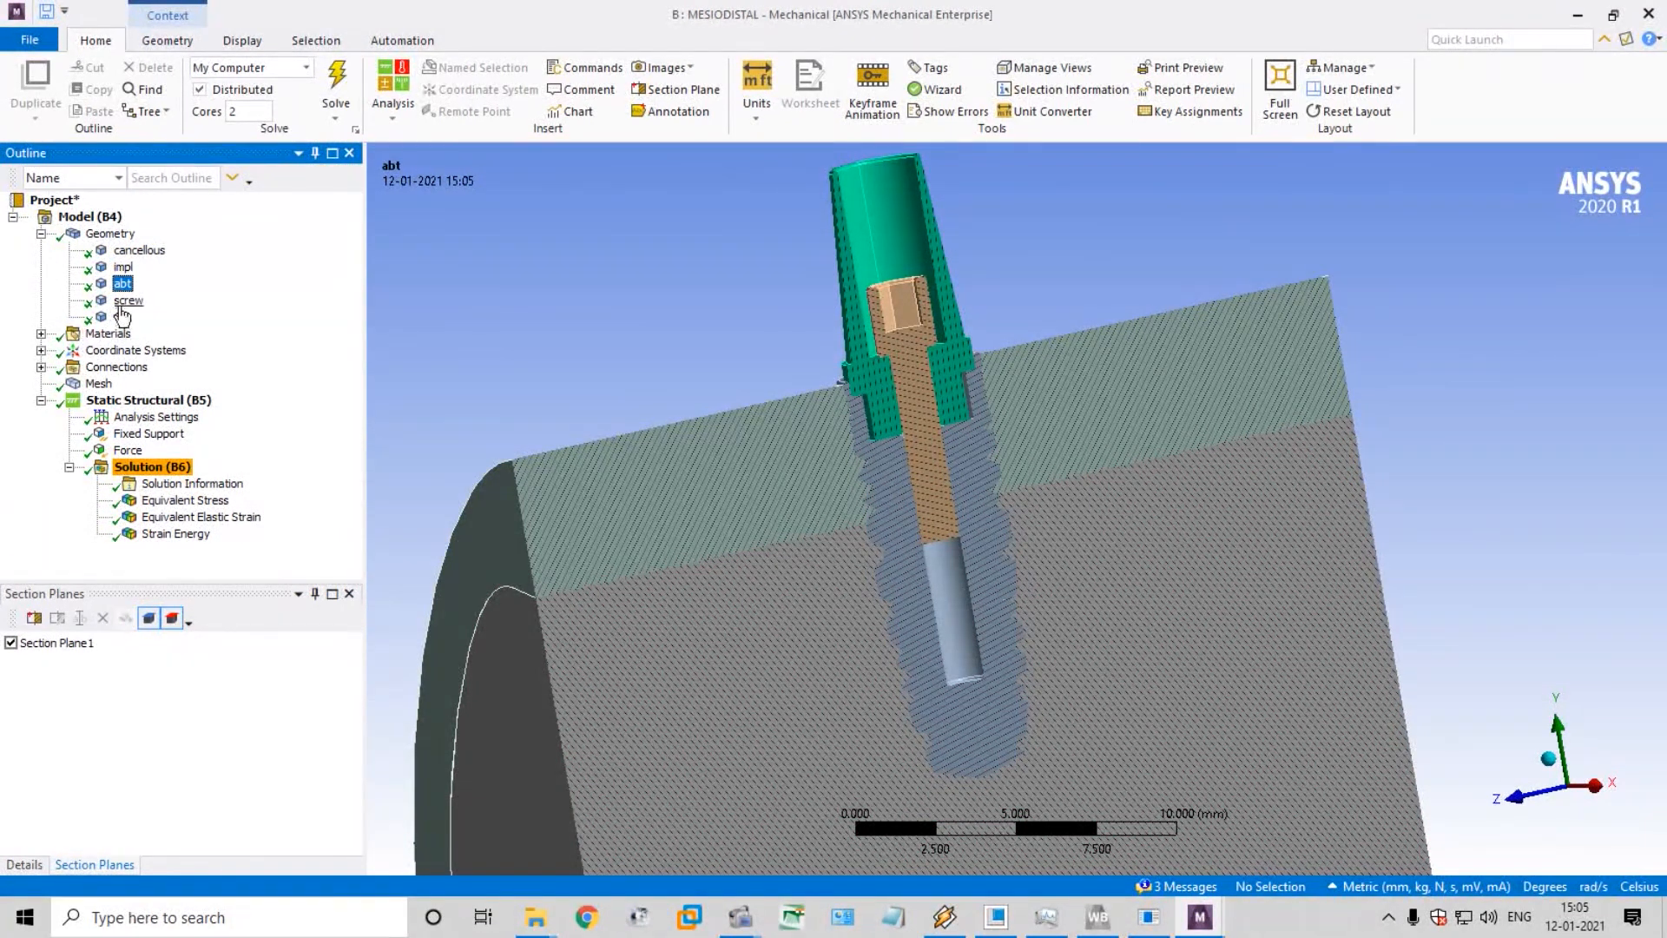
left_click(122, 316)
left_click(193, 517)
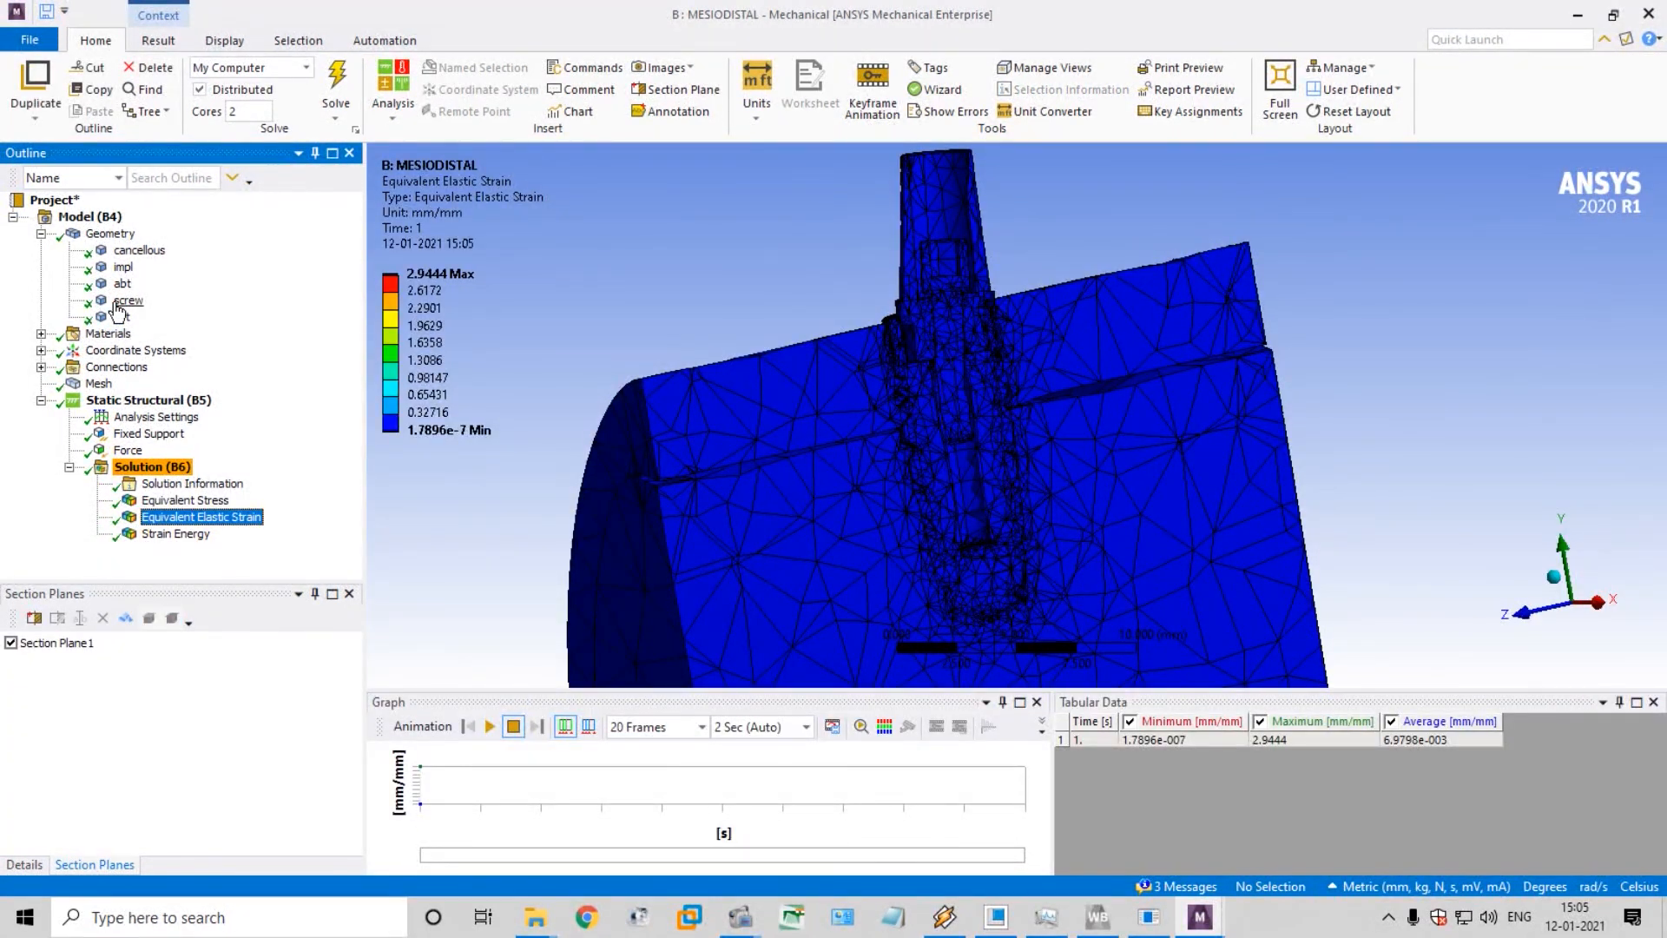
Hide the impl, abt and screw bodies so only the sectioned cancellous and cortical bone remain
left_click(123, 267)
left_click(123, 284, "ctrl")
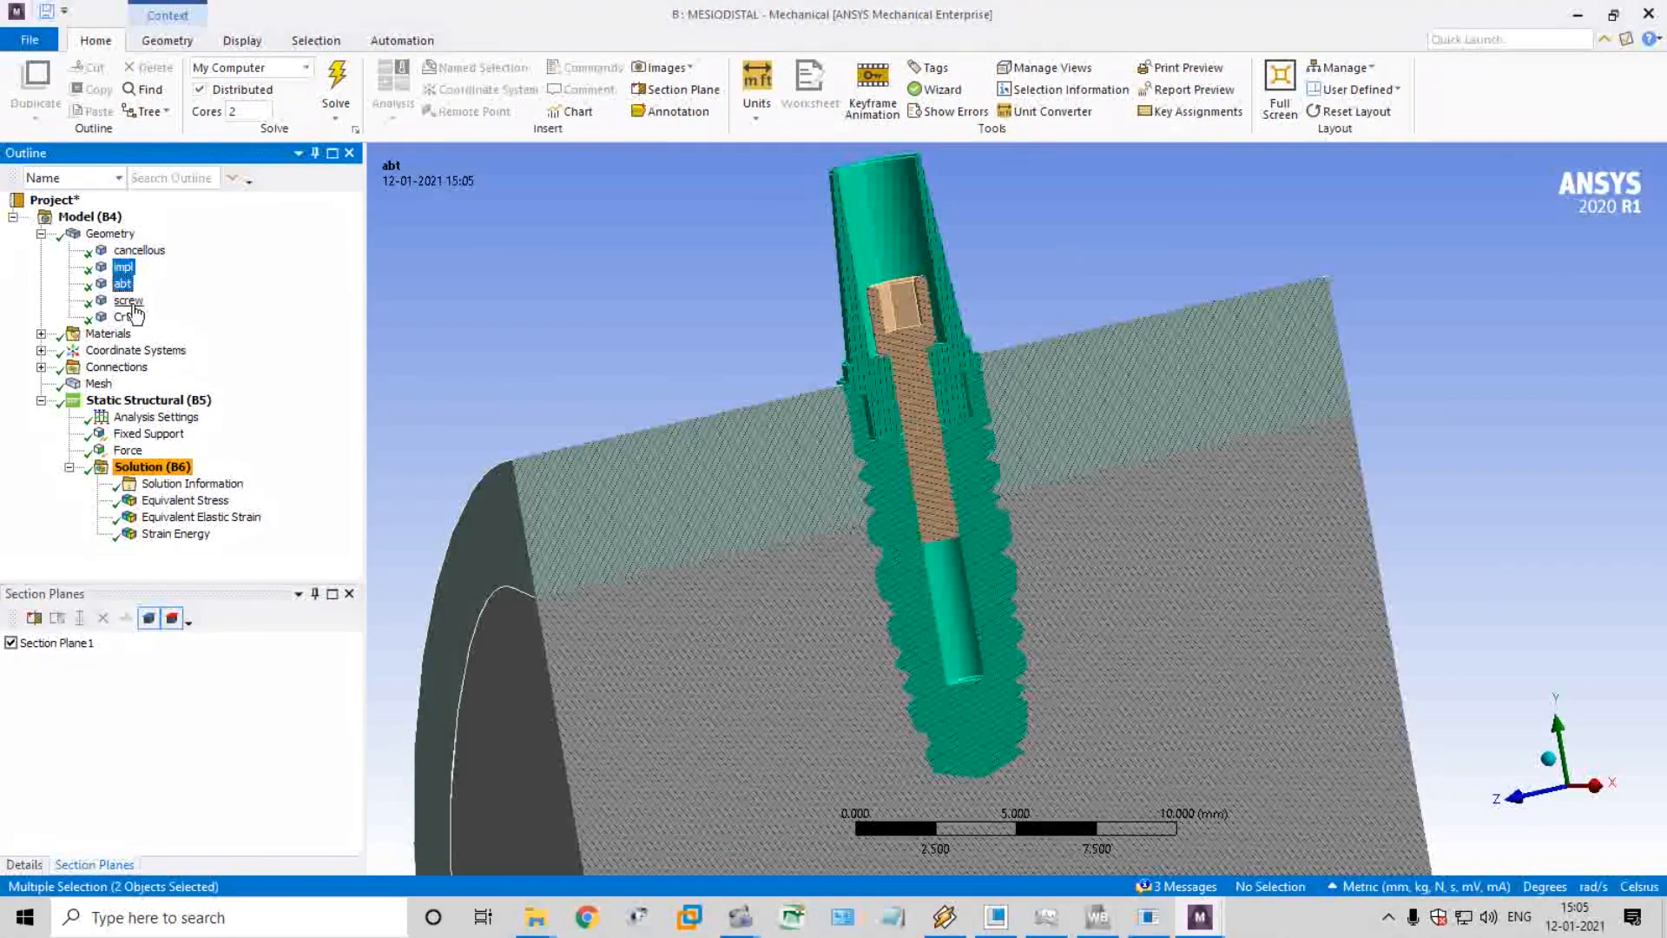
left_click(129, 301, "ctrl")
right_click(130, 301)
left_click(221, 394)
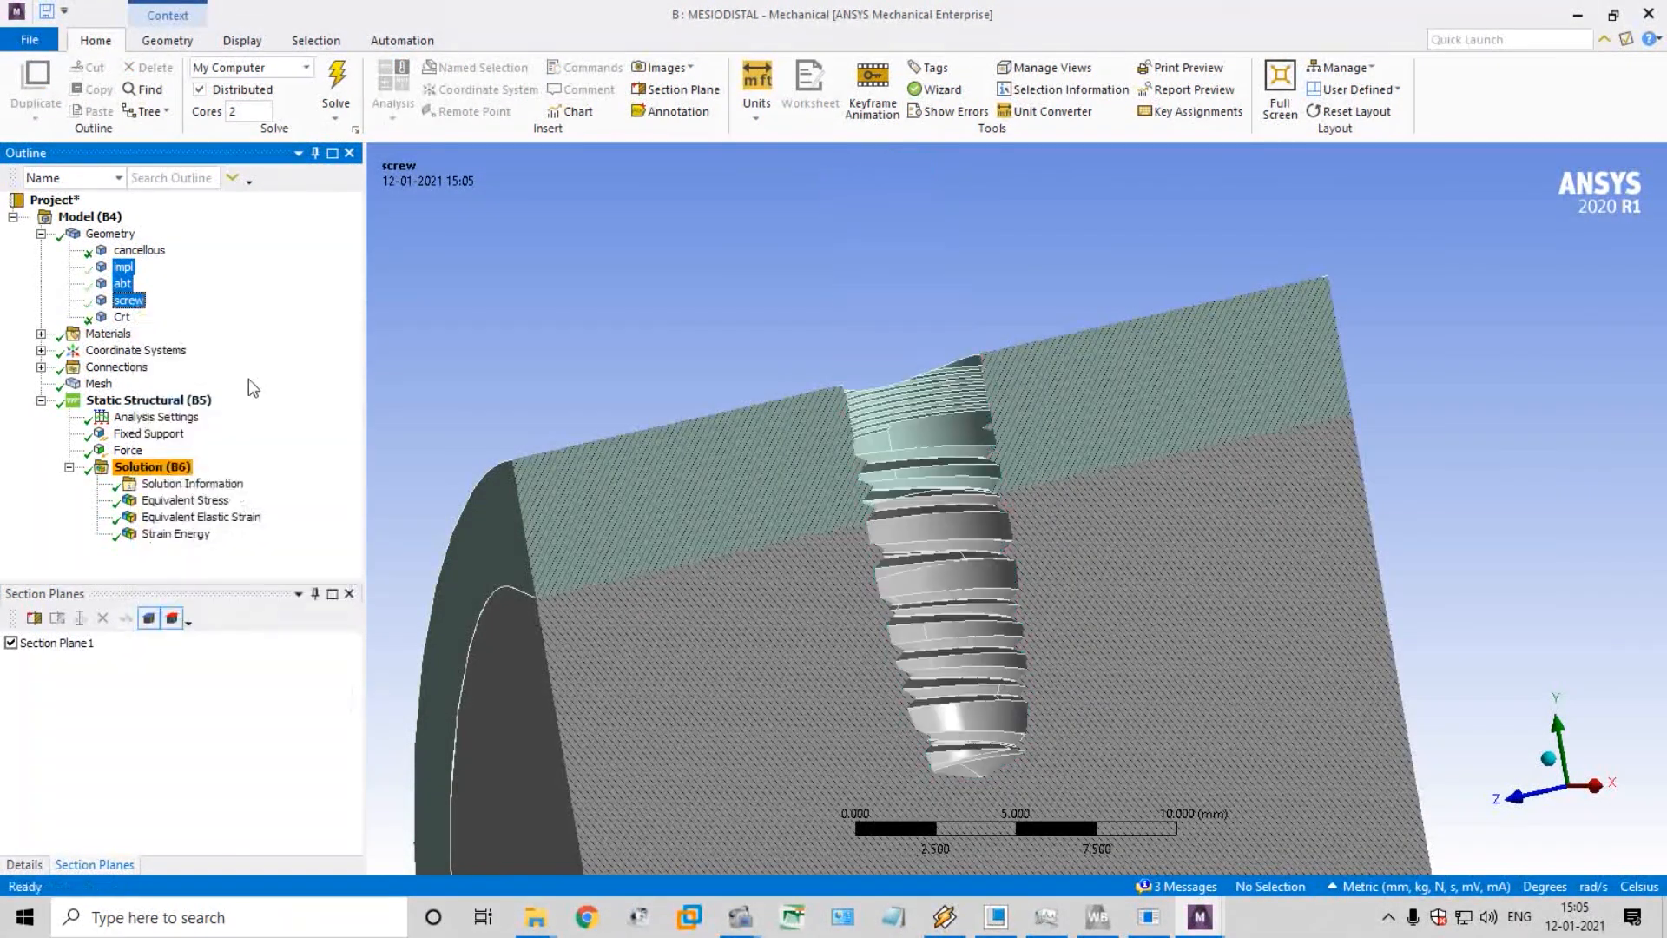
Display the Equivalent Elastic Strain and Equivalent Stress results on the sectioned bone without the implant parts
left_click(186, 502)
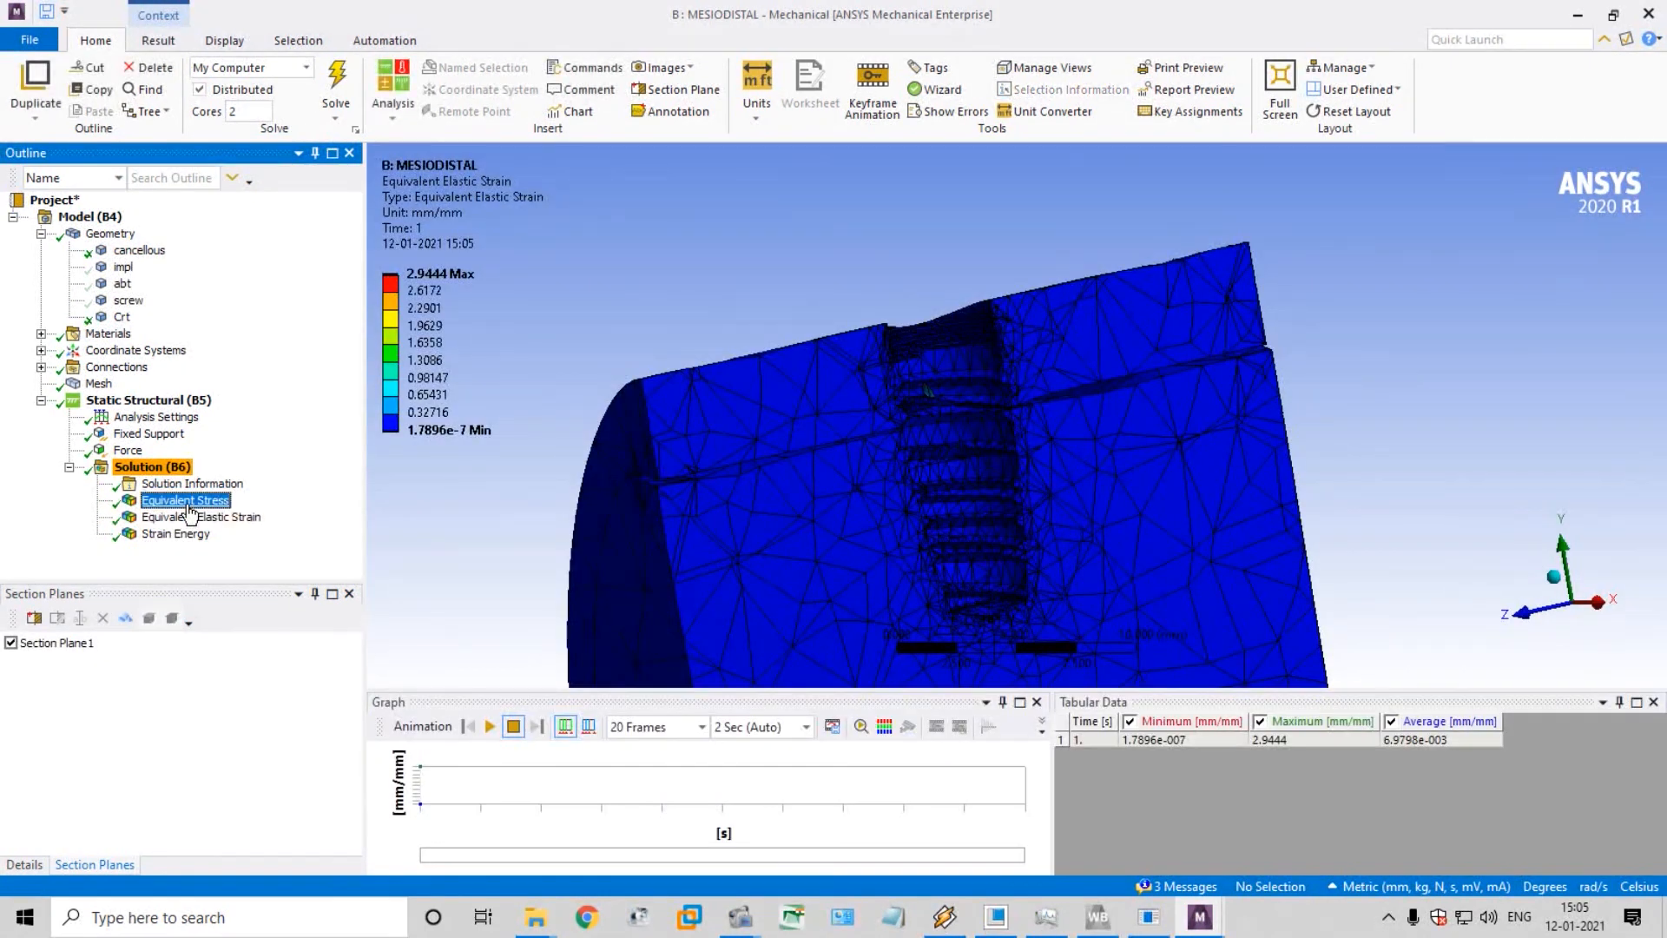
left_click(199, 485)
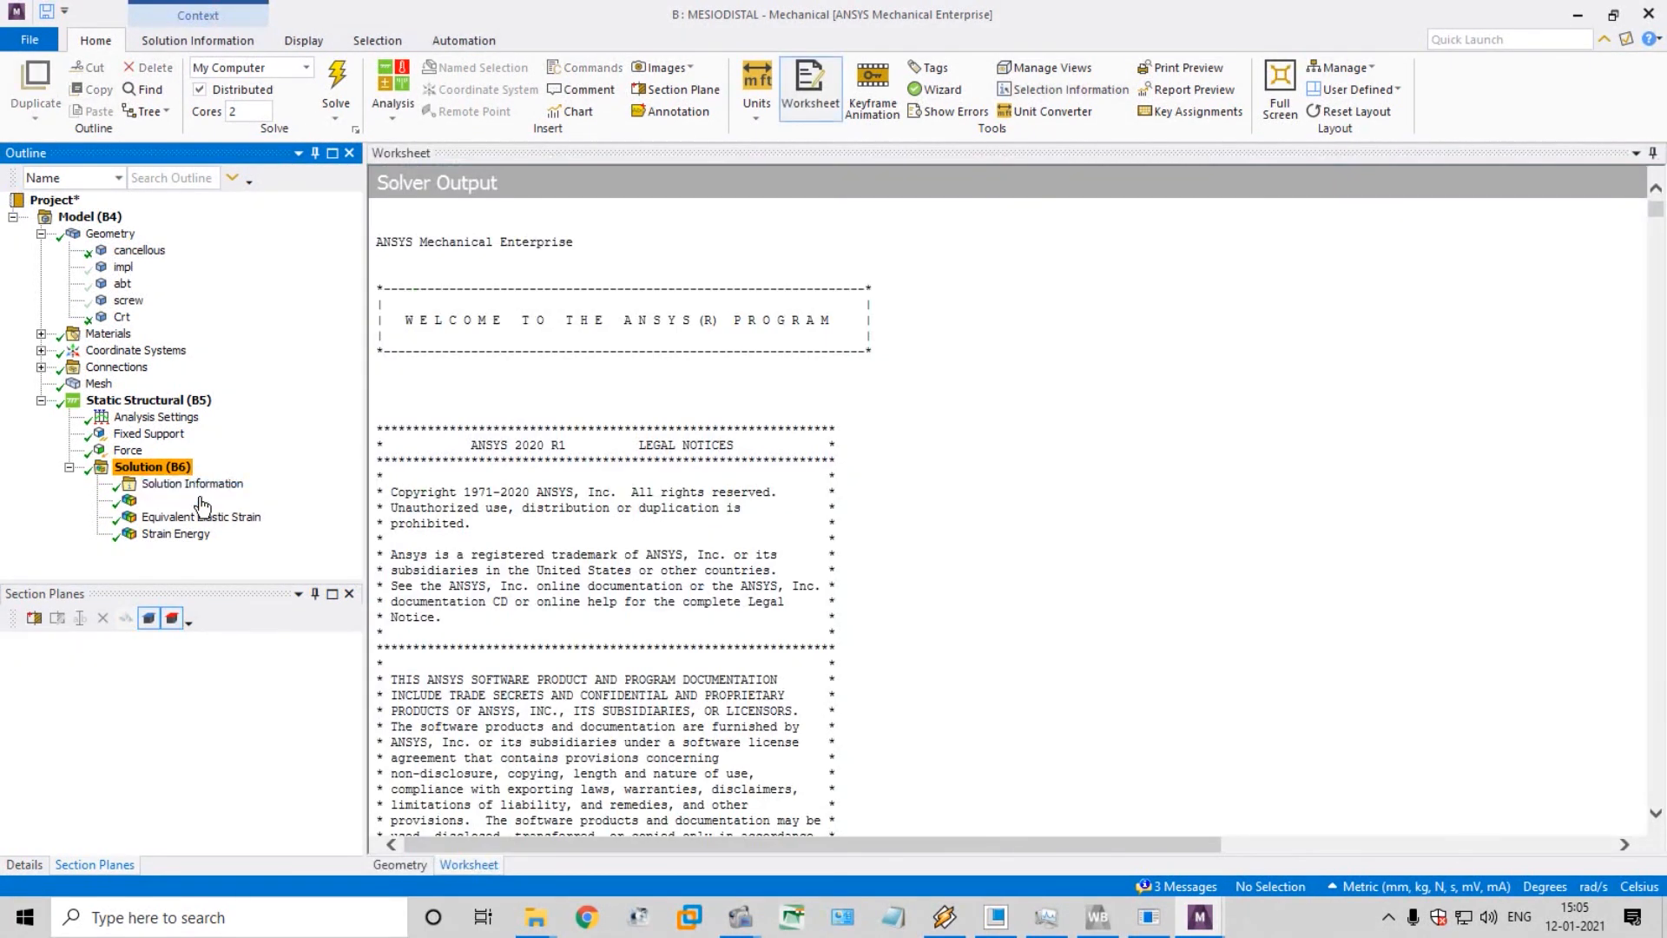
left_click(202, 518)
left_click(208, 502)
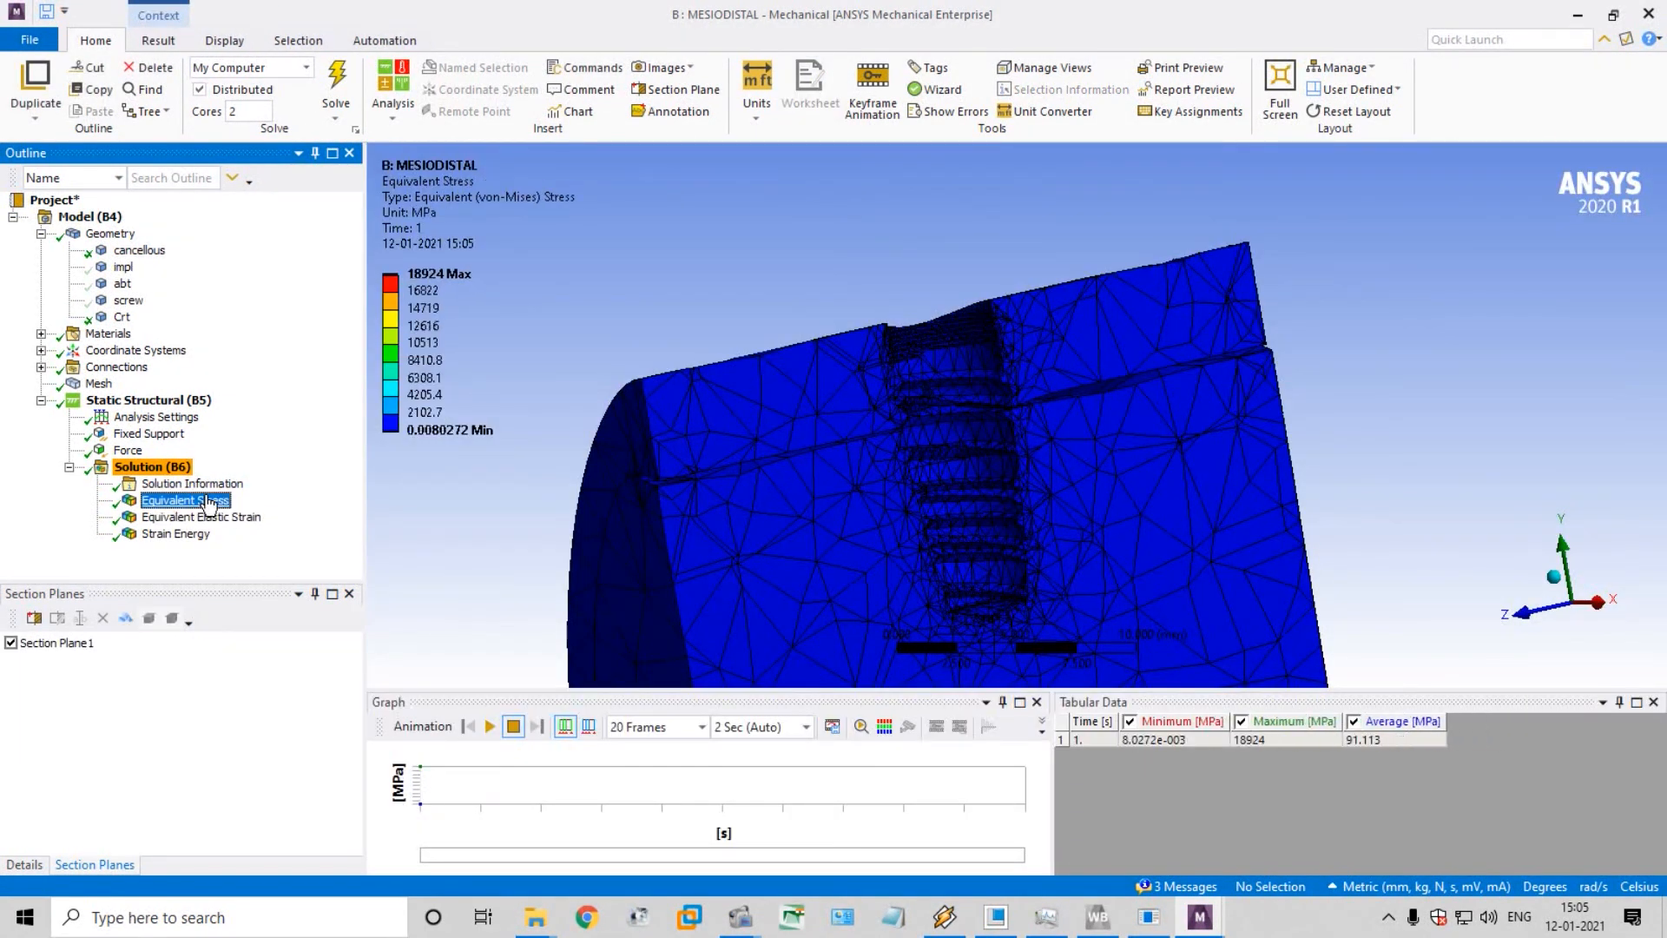
Play the Equivalent Stress animation, examine the deformation around the threaded implant socket in the bone, and stop playback
left_click(490, 730)
scroll(961, 495, "up", 3)
scroll(931, 476, "up", 2)
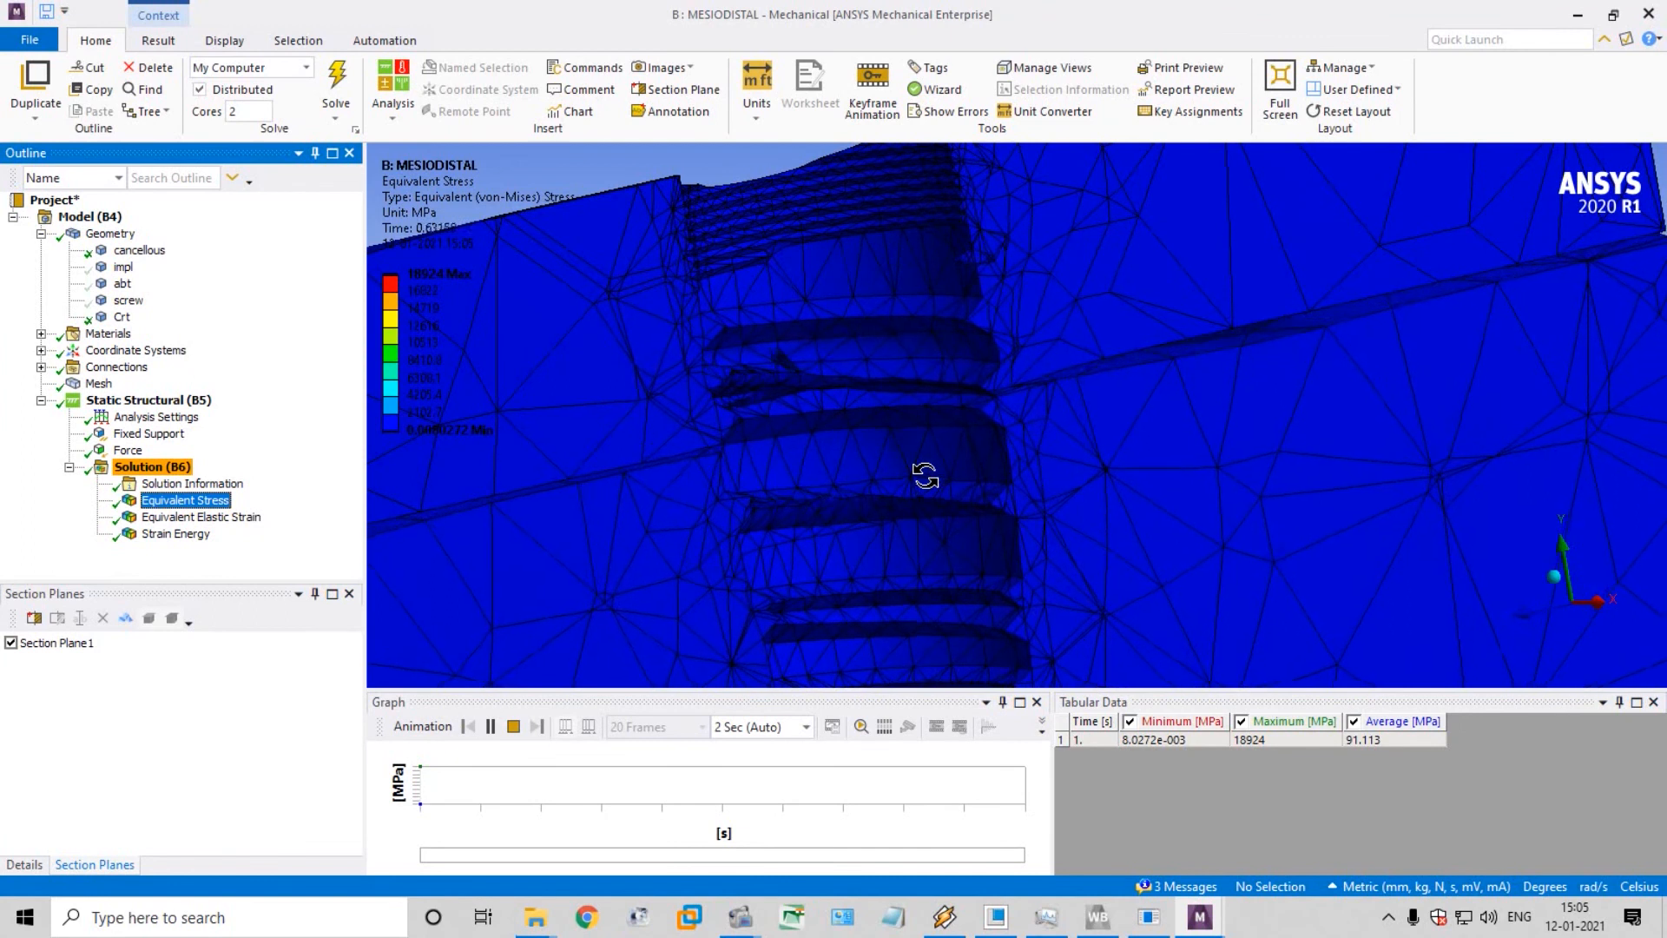
scroll(925, 476, "down", 2)
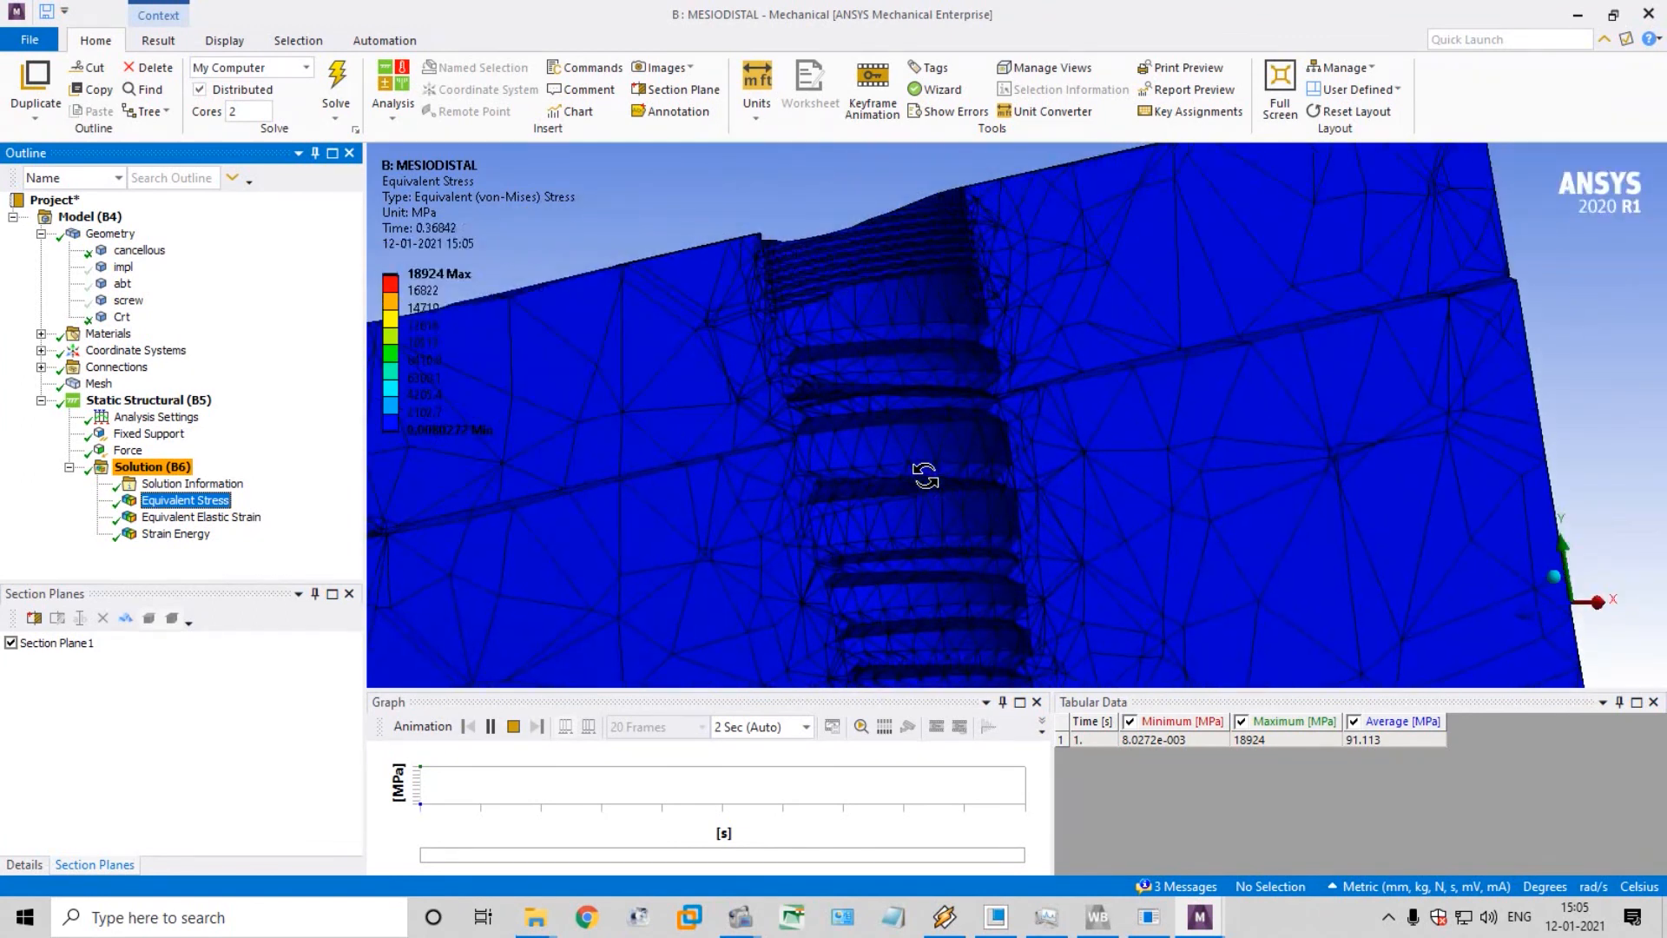
left_click(513, 726)
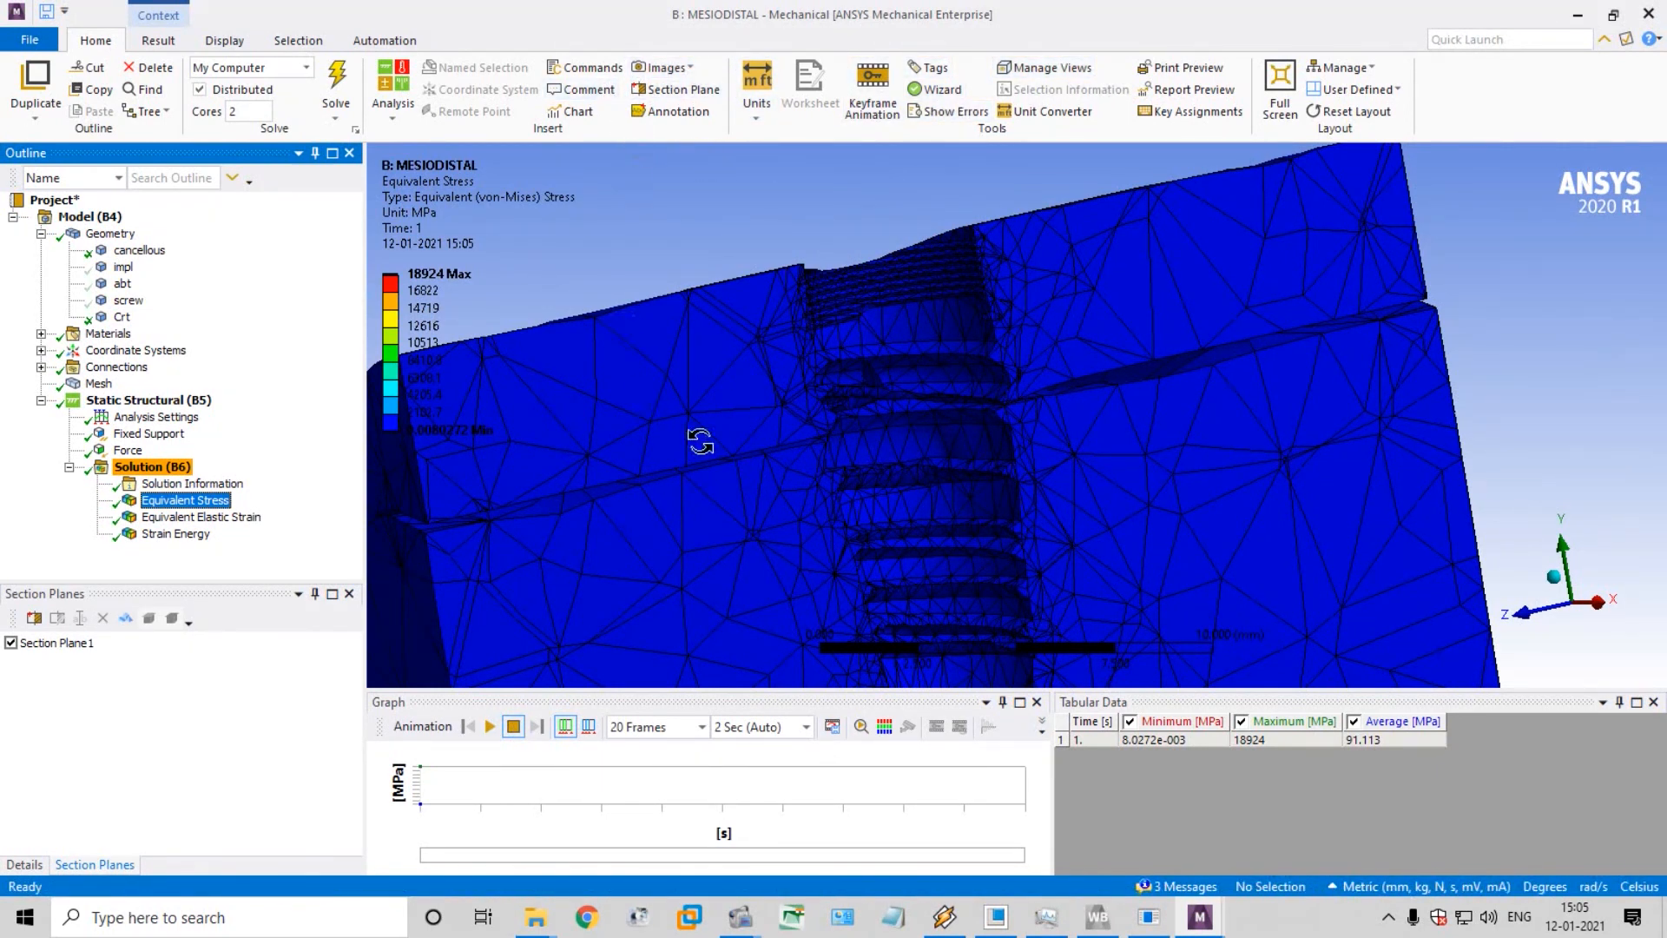
left_click_drag(819, 433, 692, 475)
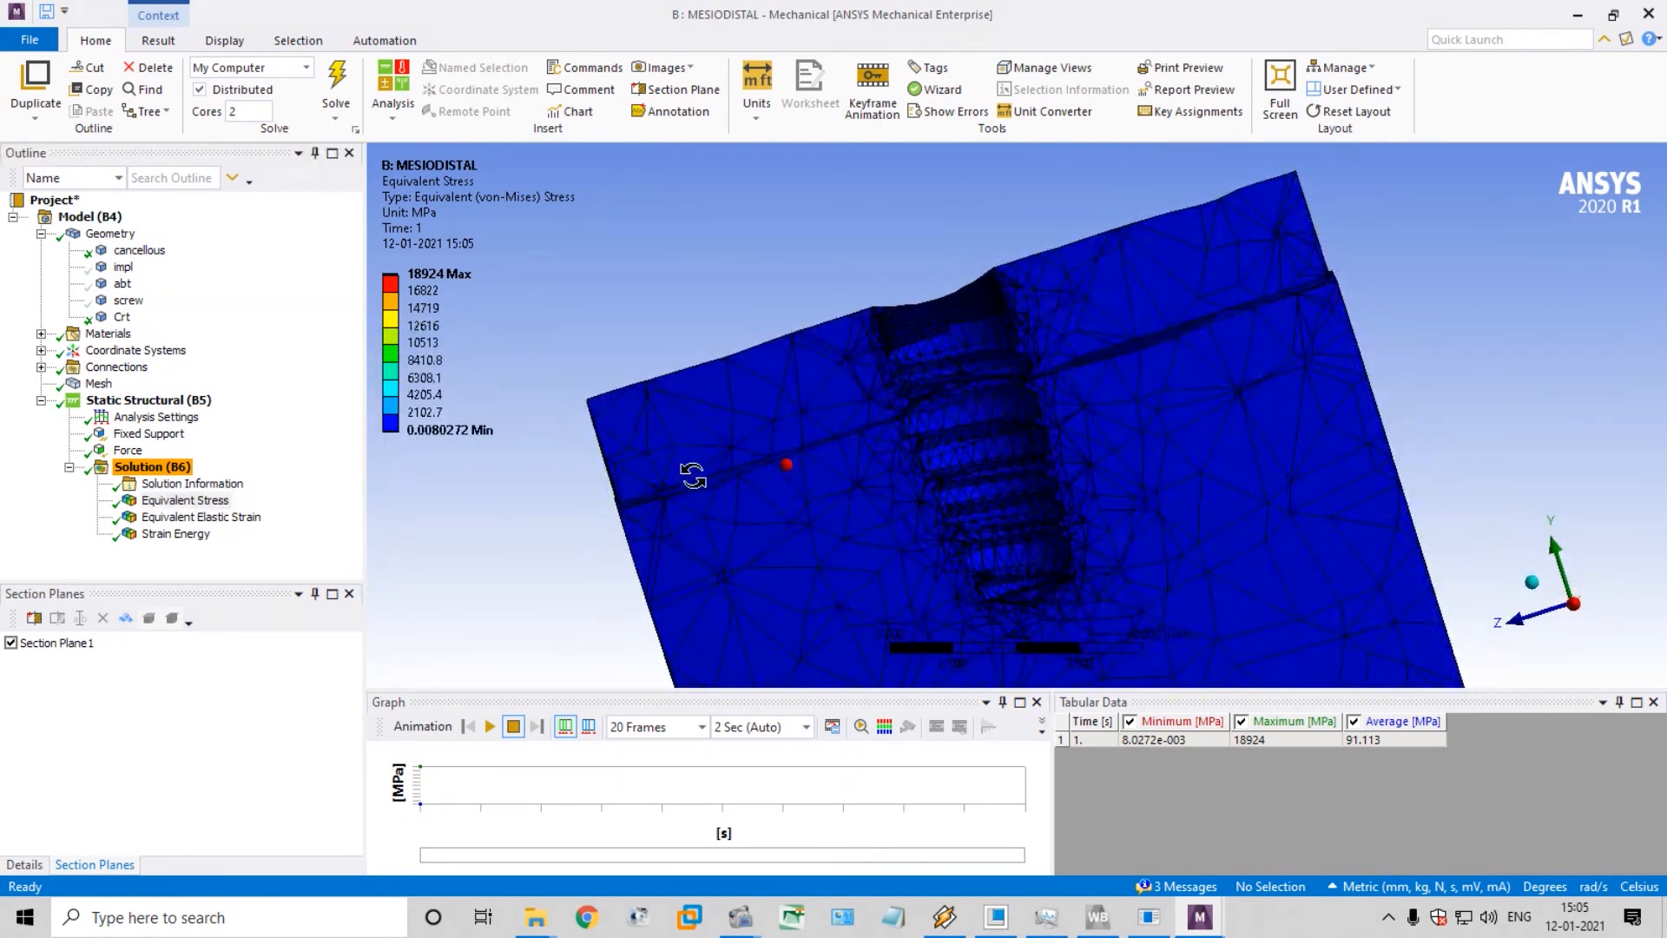
Show all bodies of the model, bringing back the hidden implant, abutment and screw
left_click(123, 267)
left_click(122, 283, "ctrl")
left_click(124, 300, "ctrl")
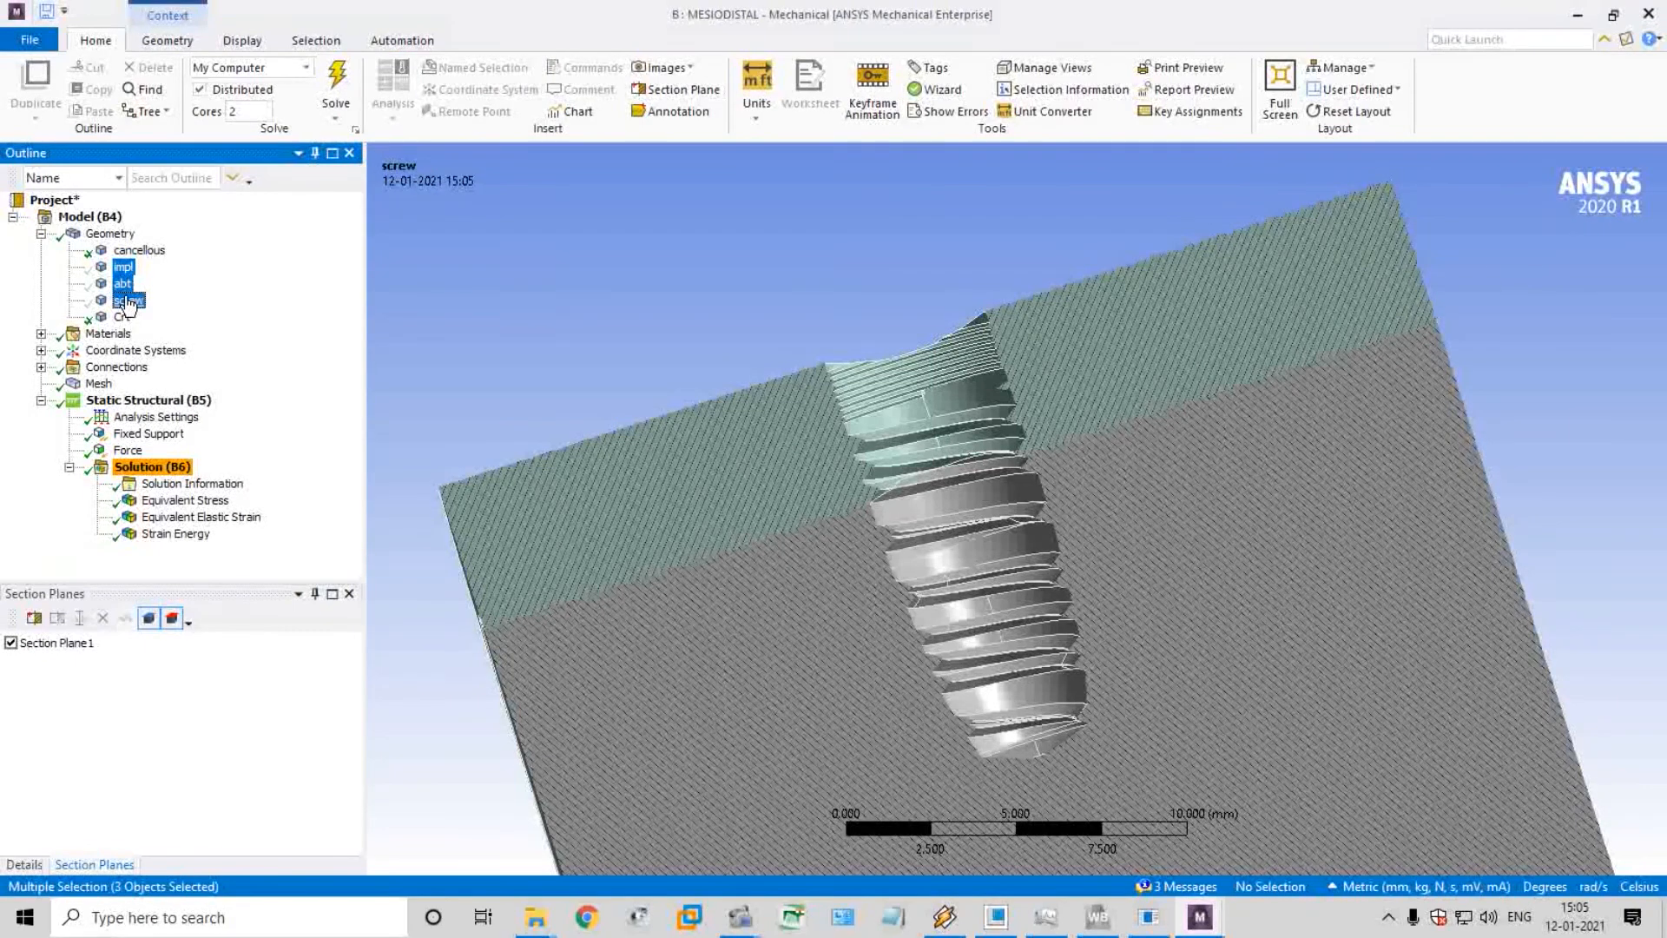
right_click(124, 299)
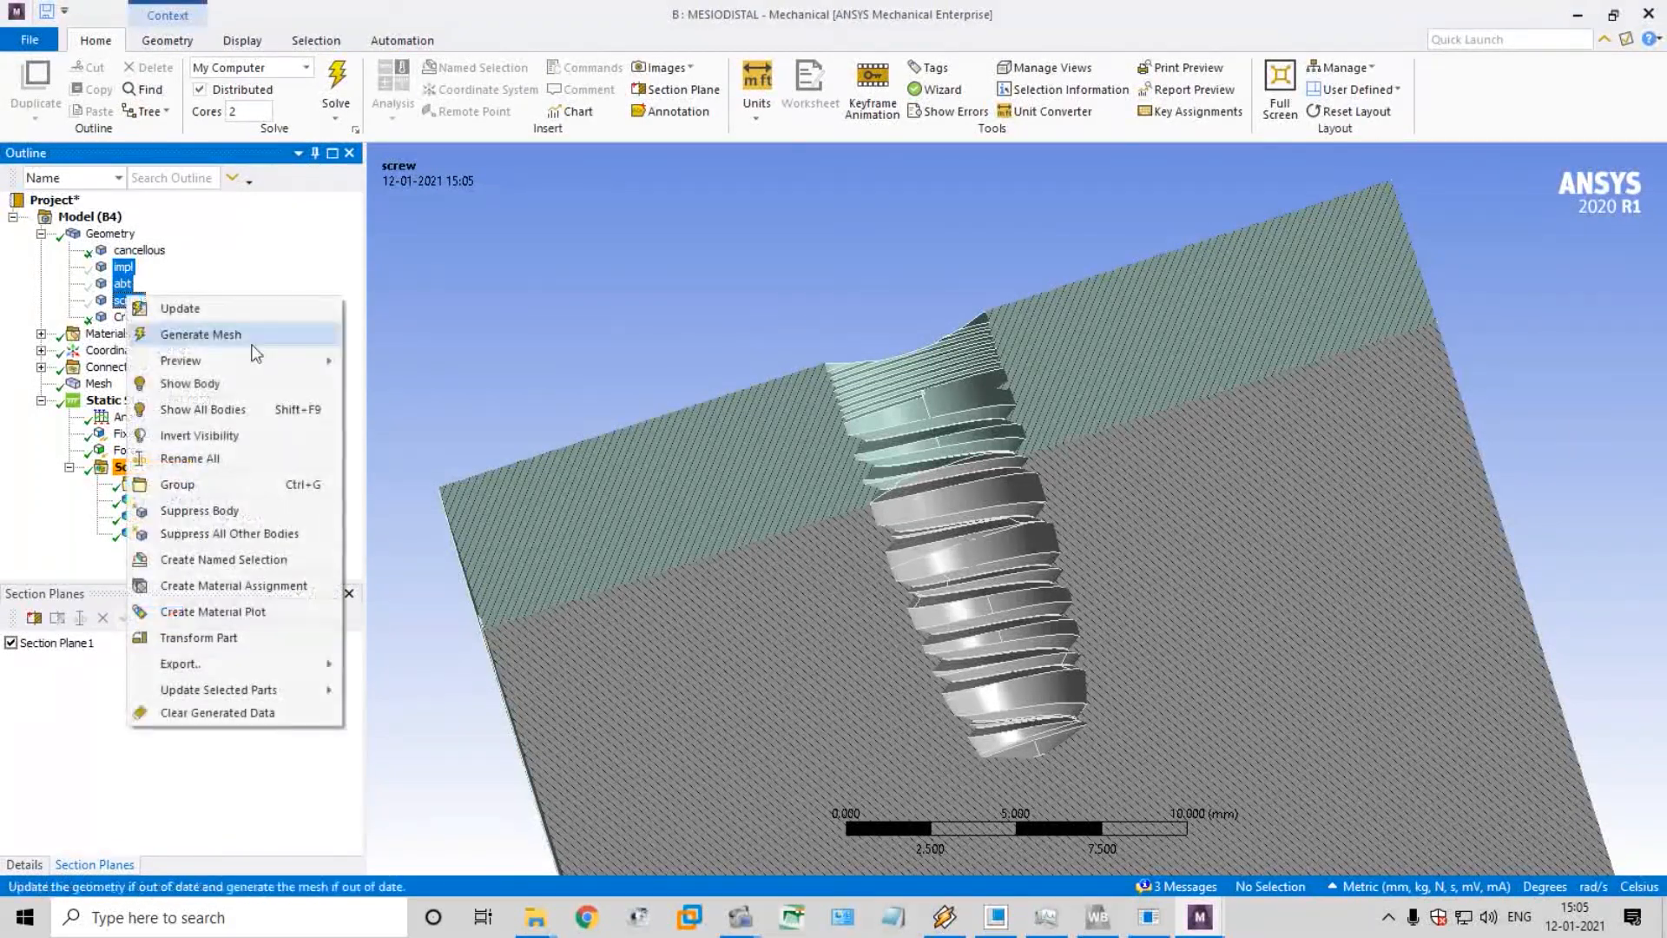
left_click(254, 405)
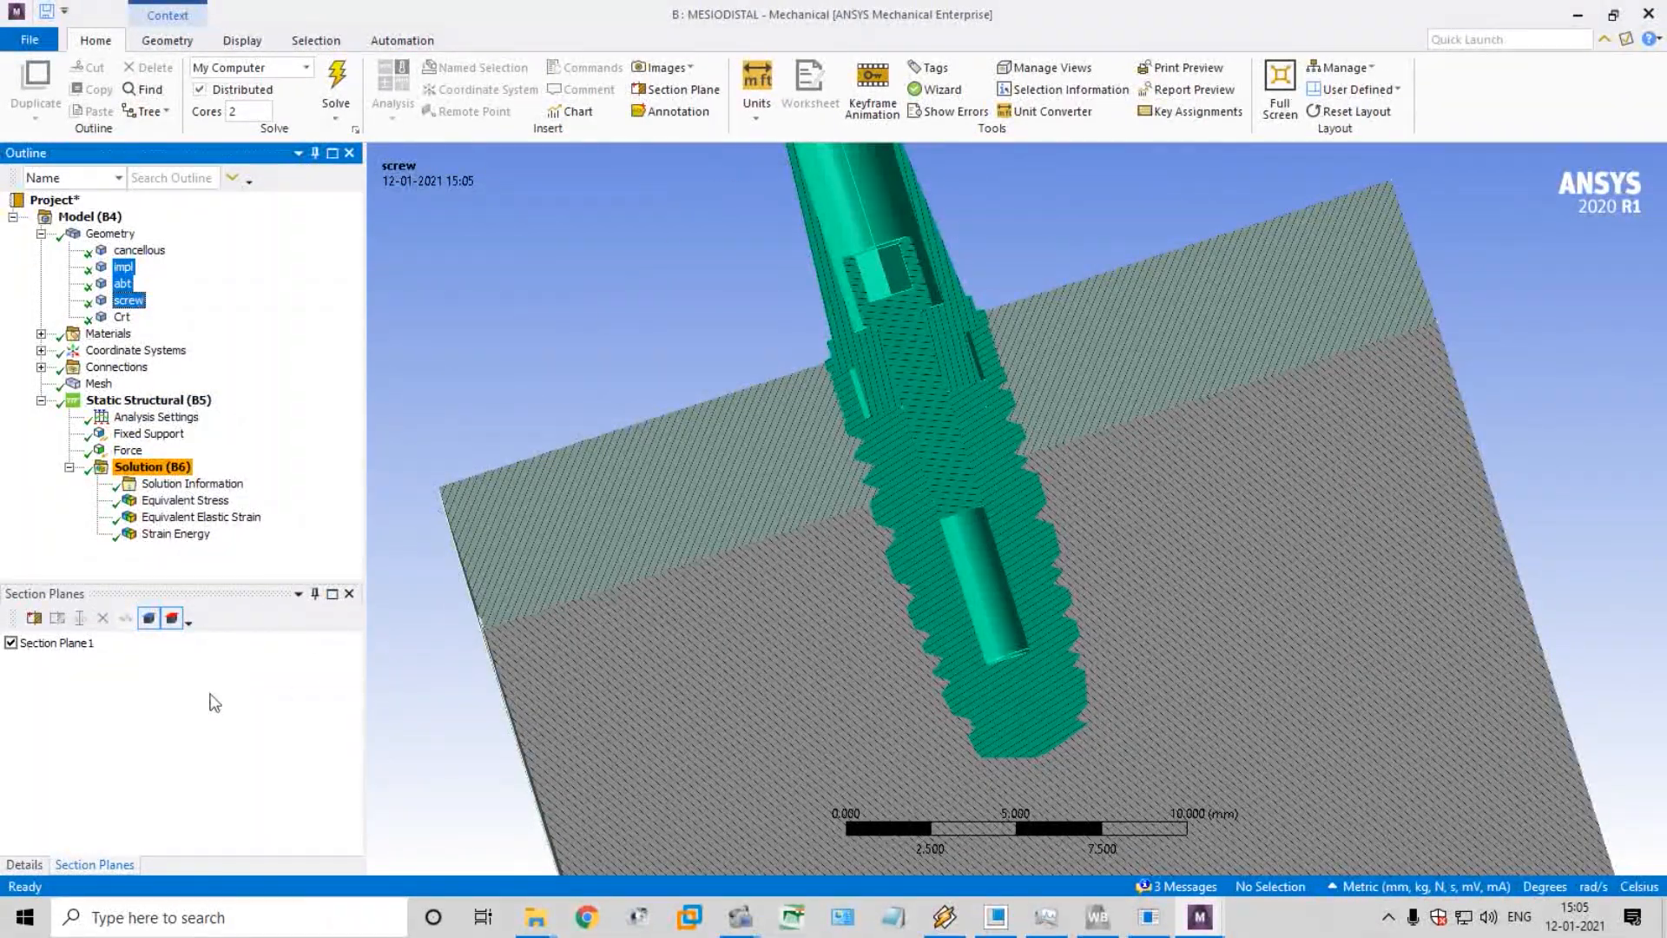
Turn off Section Plane1 and examine the Equivalent Stress result on the complete, uncut model in isometric view
left_click(11, 642)
left_click(185, 500)
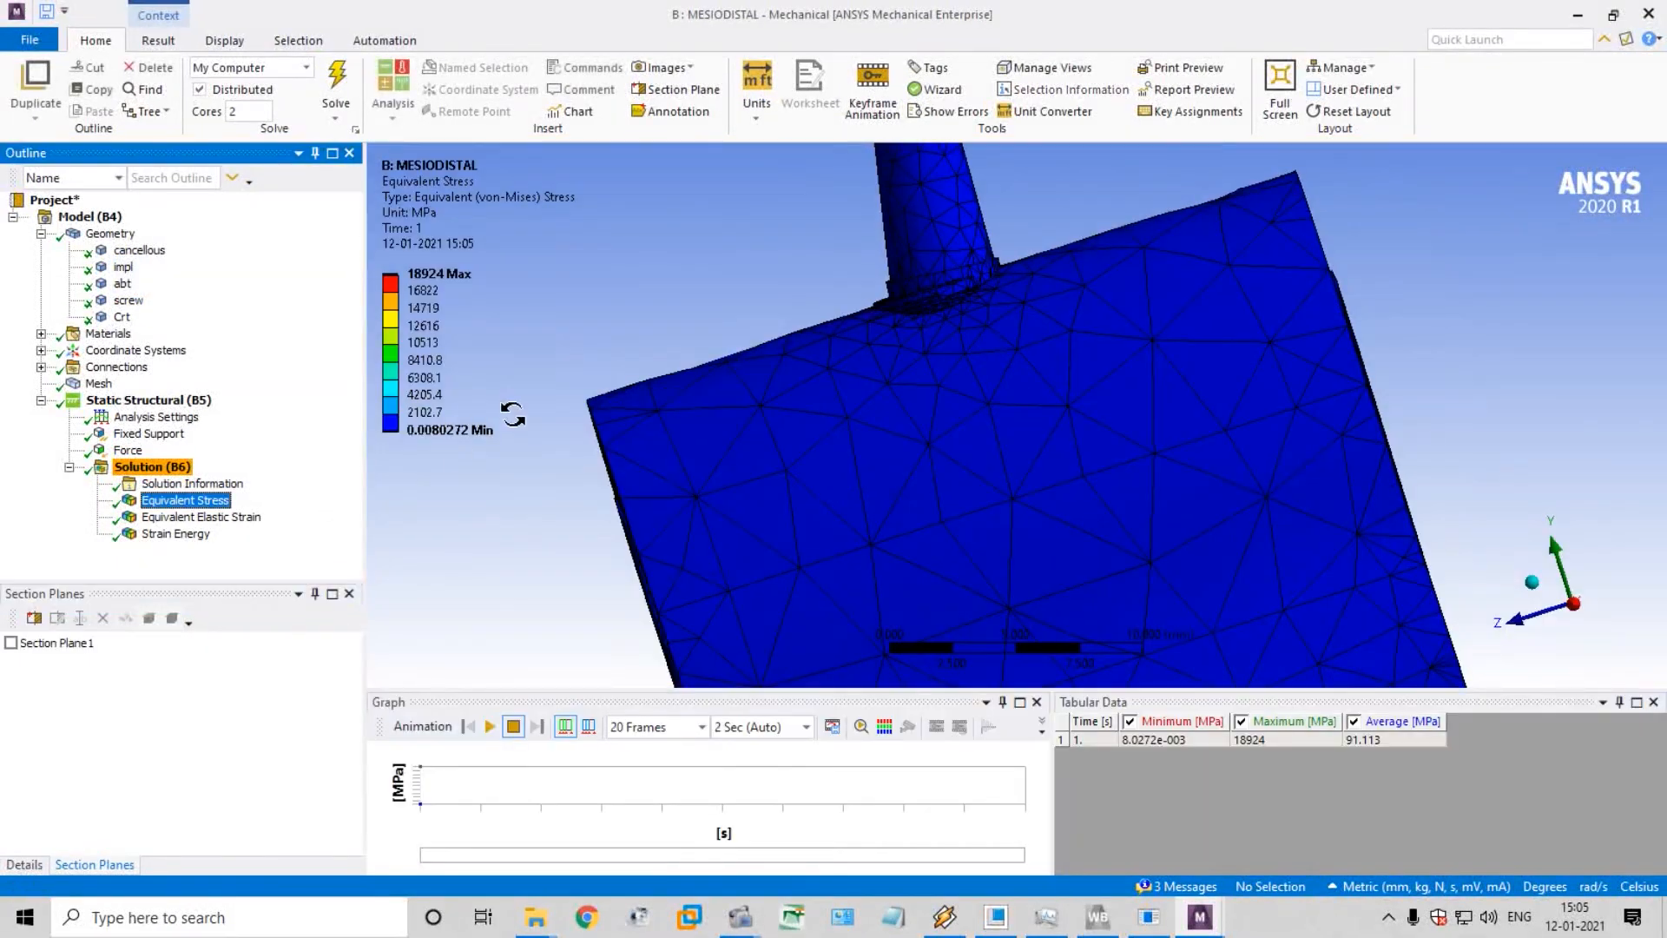
left_click_drag(617, 390, 657, 424)
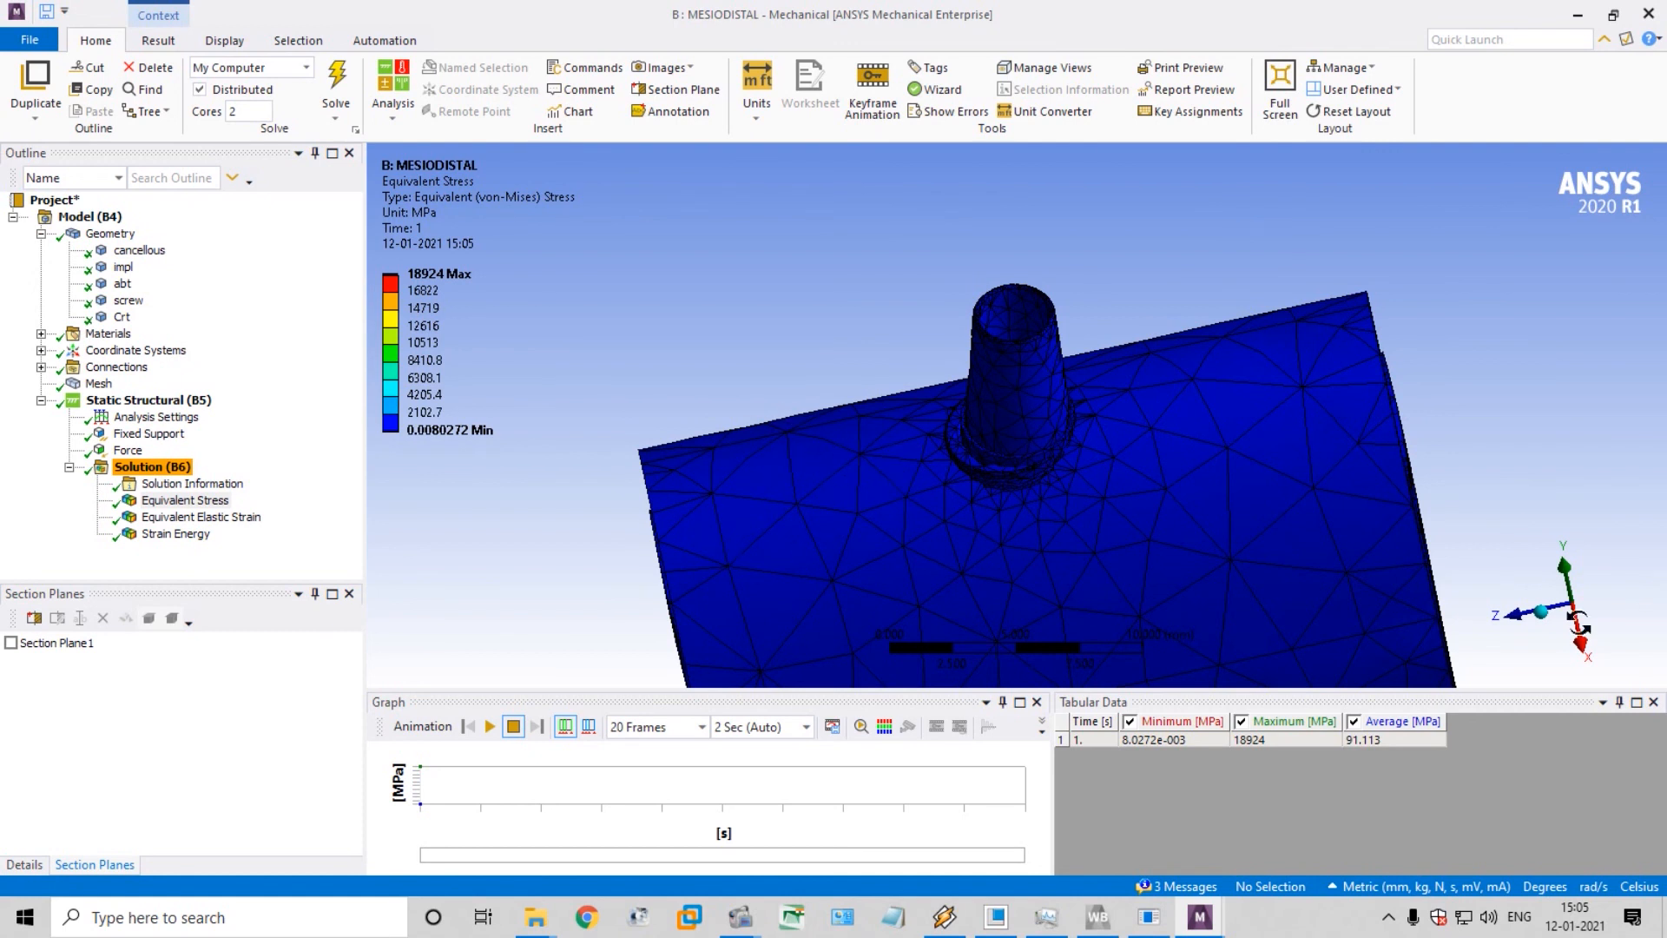
left_click(1548, 618)
scroll(1418, 484, "up", 3)
scroll(1415, 483, "down", 9)
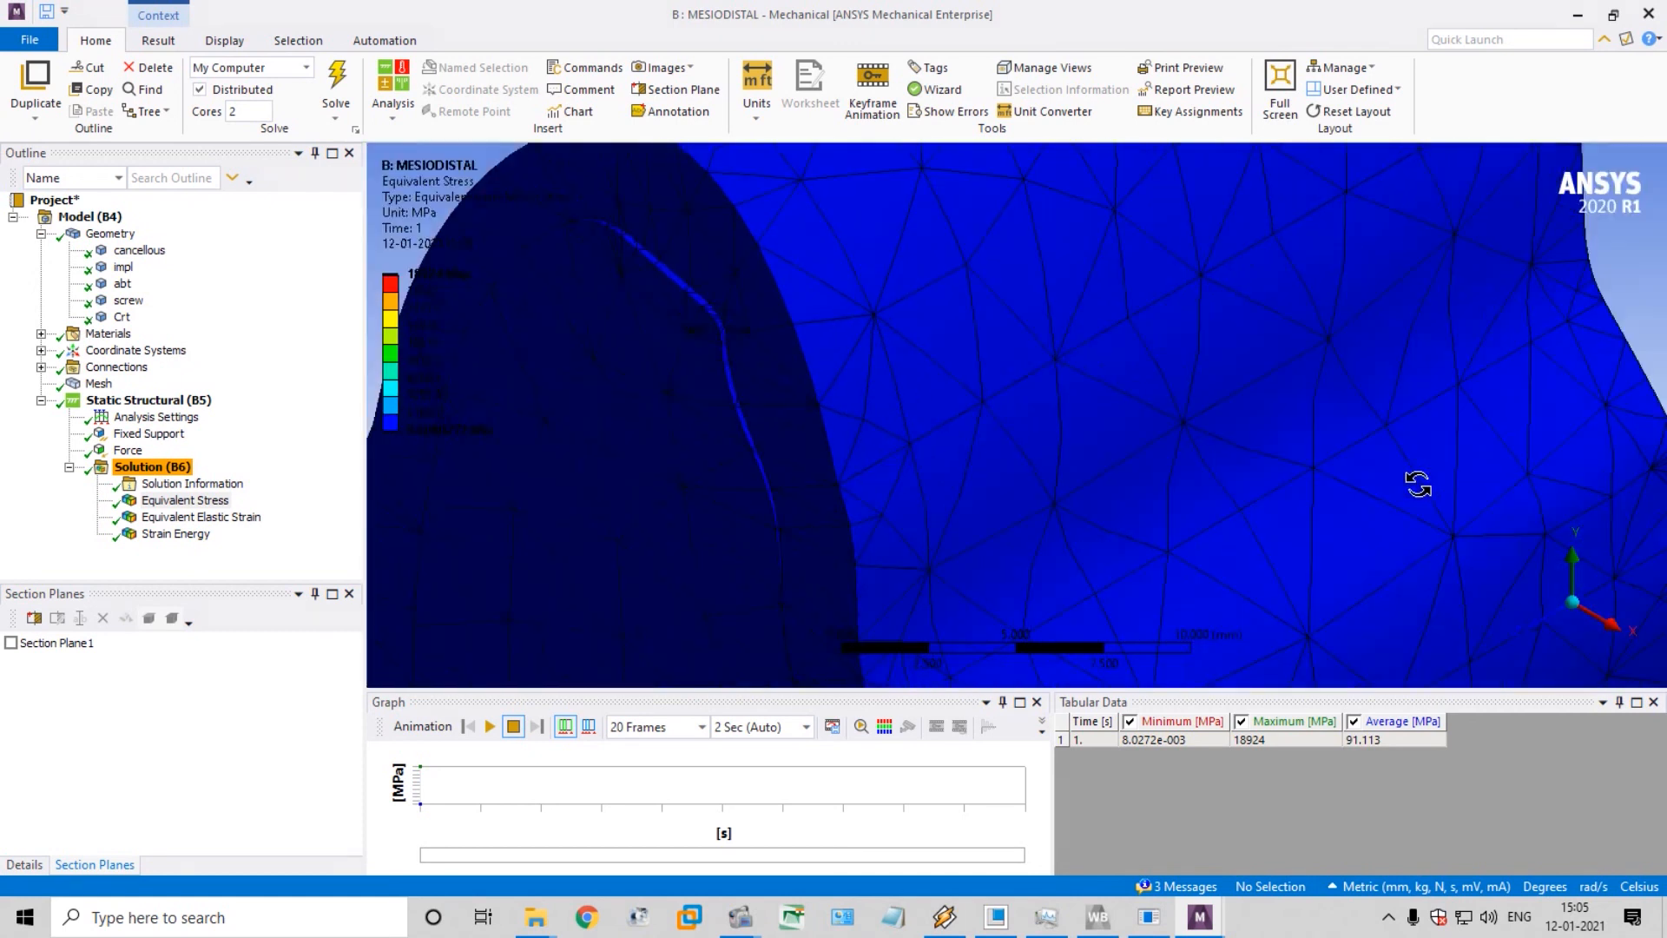
scroll(1380, 372, "down", 2)
scroll(1342, 350, "up", 1)
scroll(1338, 348, "up", 1)
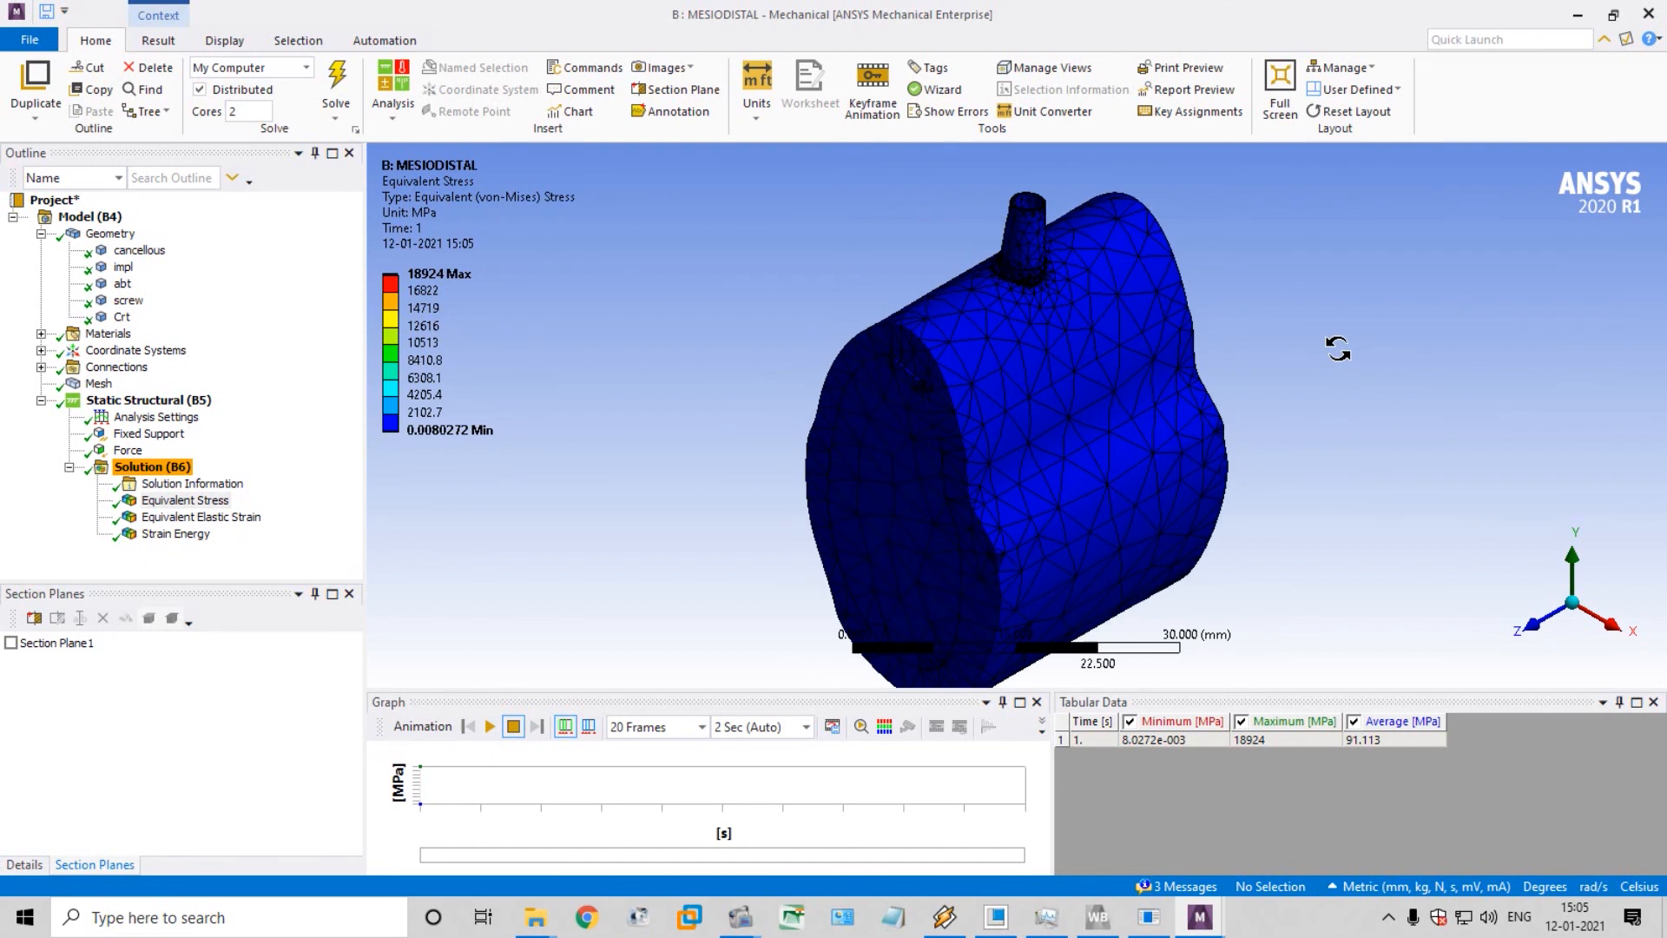